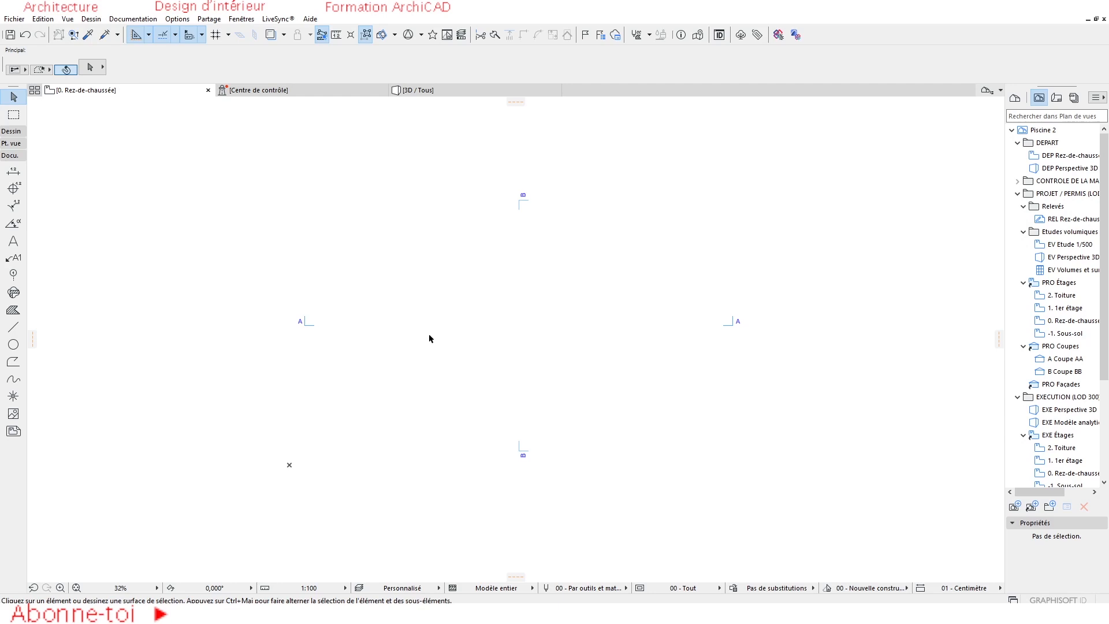
Set the project's working length unit to millimetres in the project preferences
left_click(177, 19)
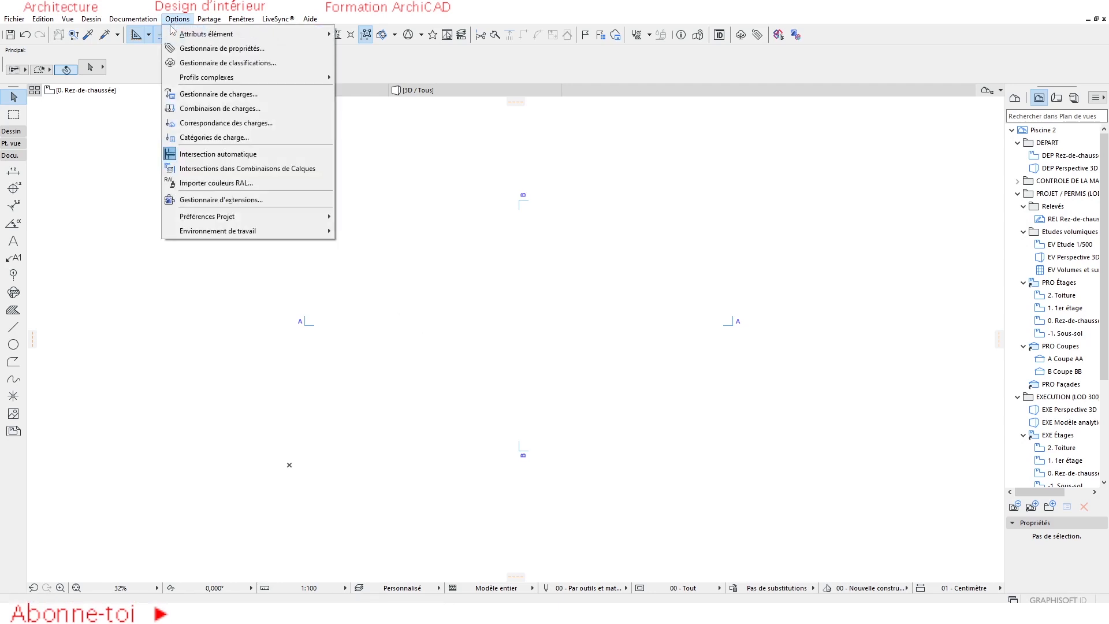
mouse_move(207, 217)
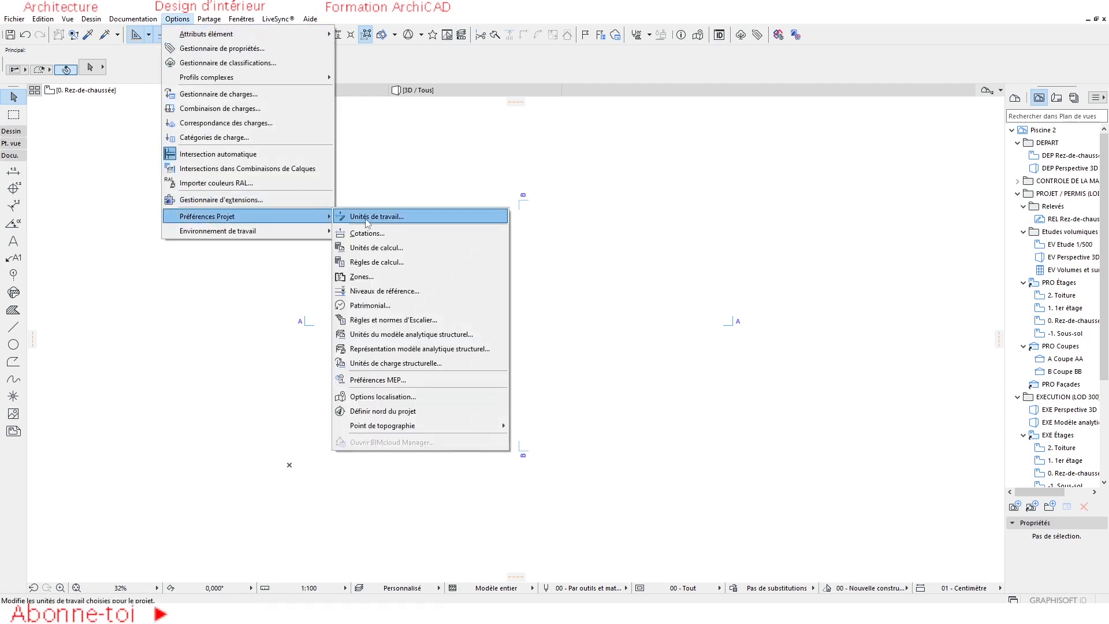
left_click(406, 218)
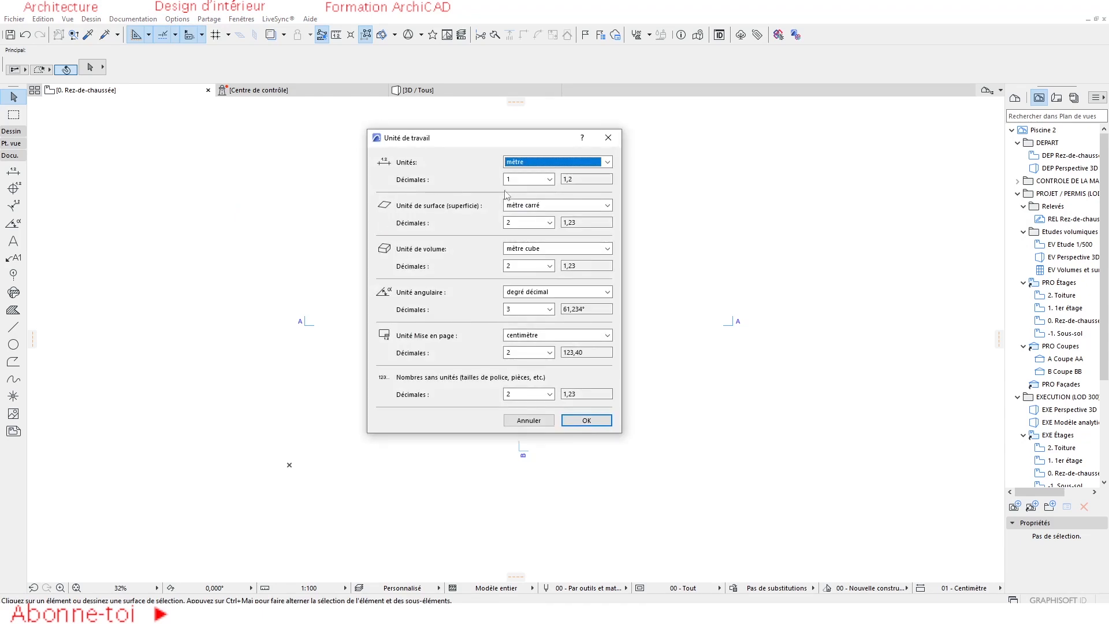
left_click(524, 163)
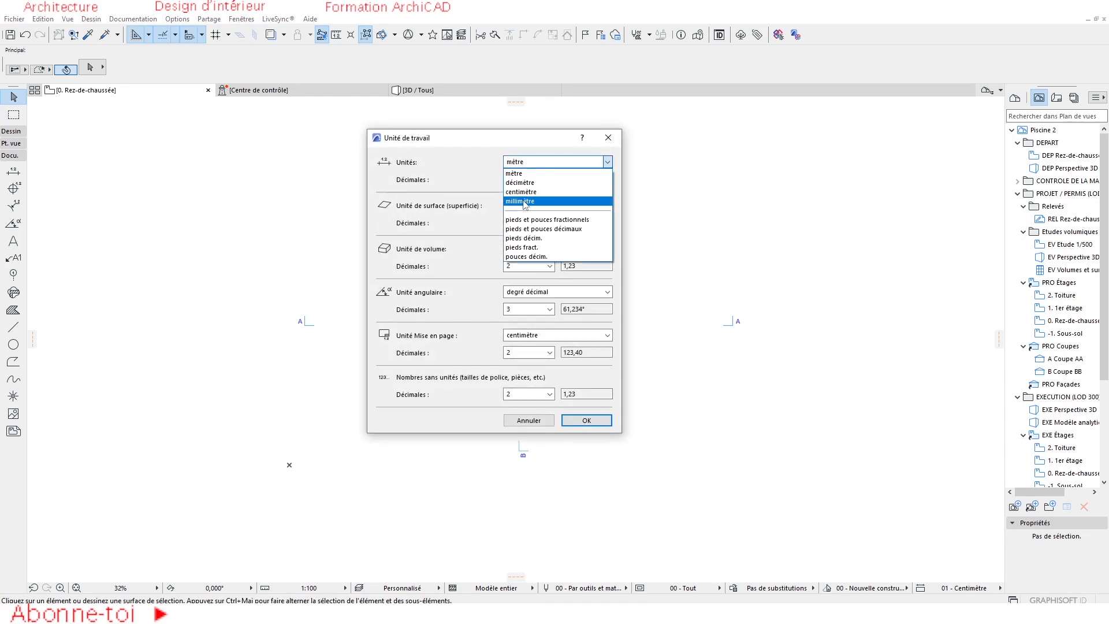
left_click(526, 202)
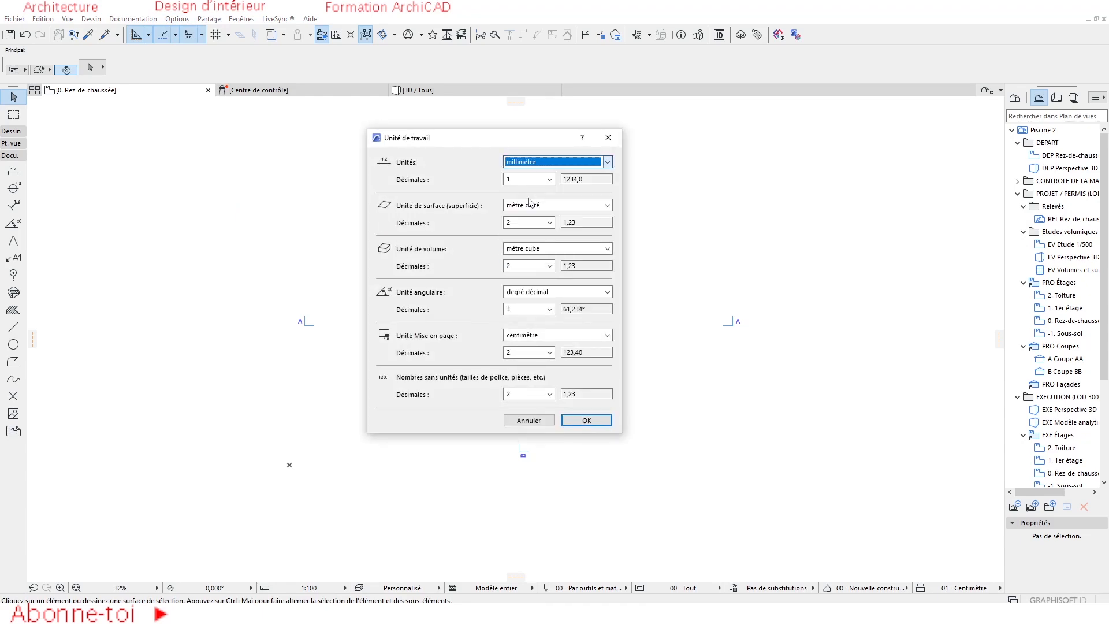
left_click(587, 420)
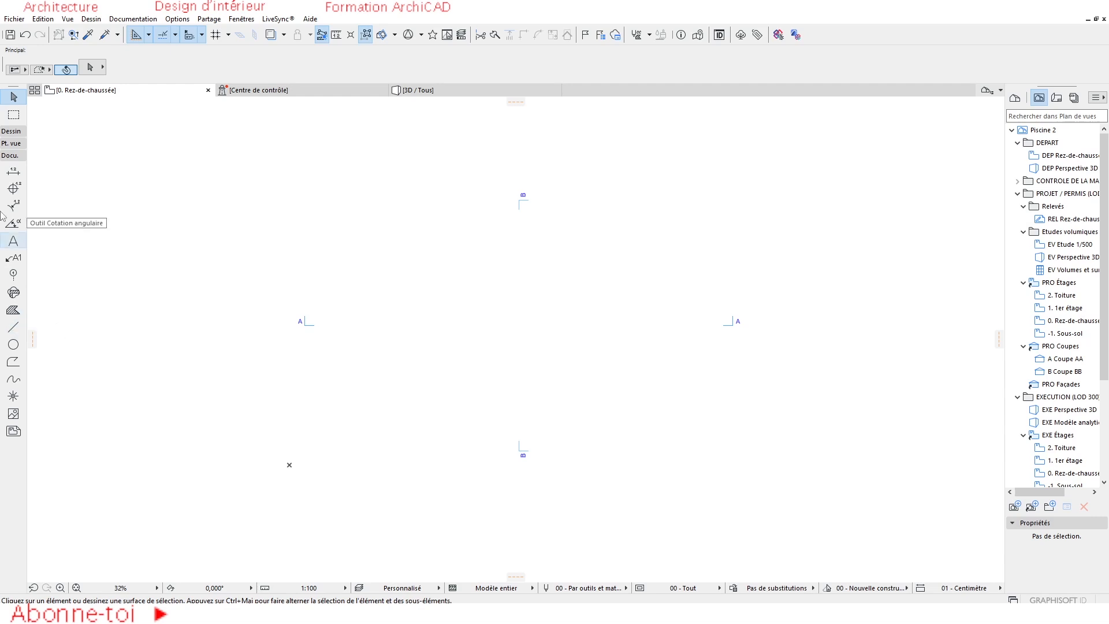
left_click(11, 155)
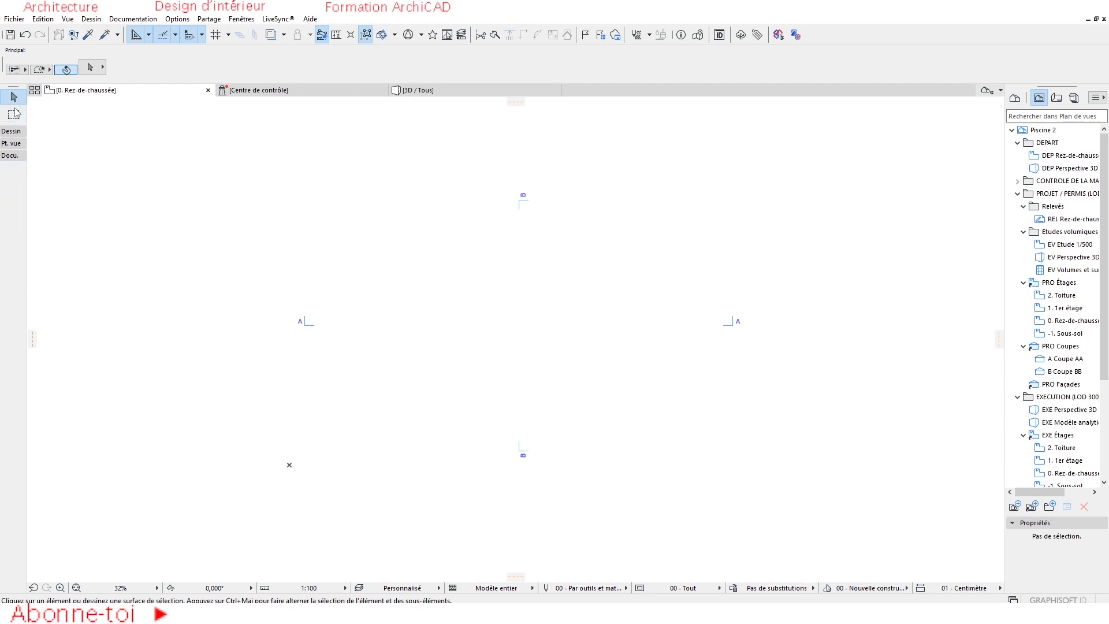
left_click(15, 146)
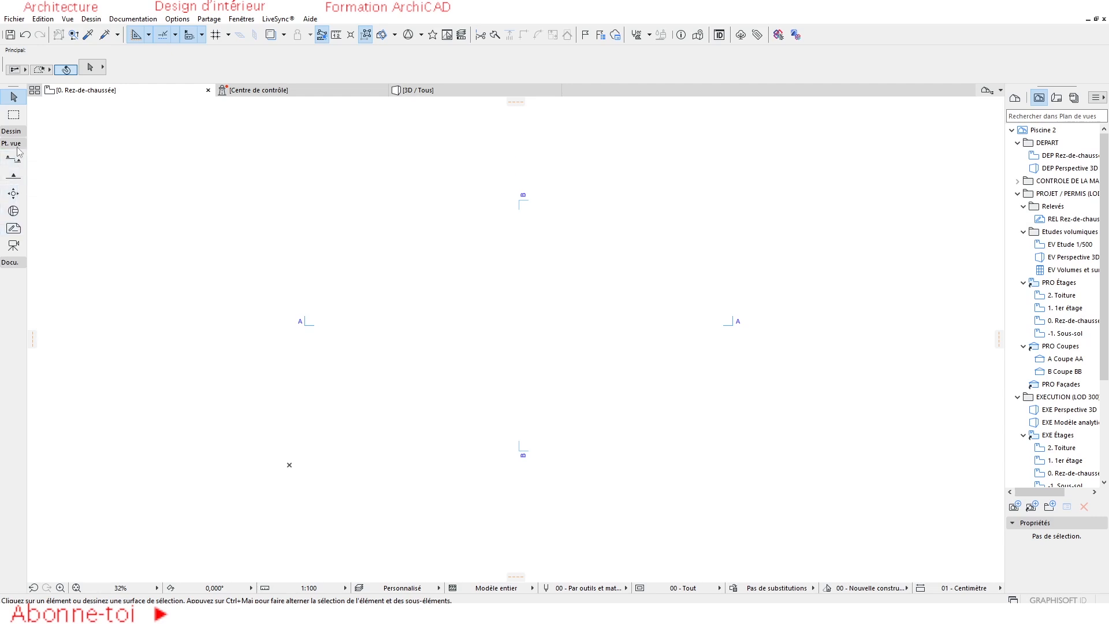
left_click(16, 143)
left_click(13, 156)
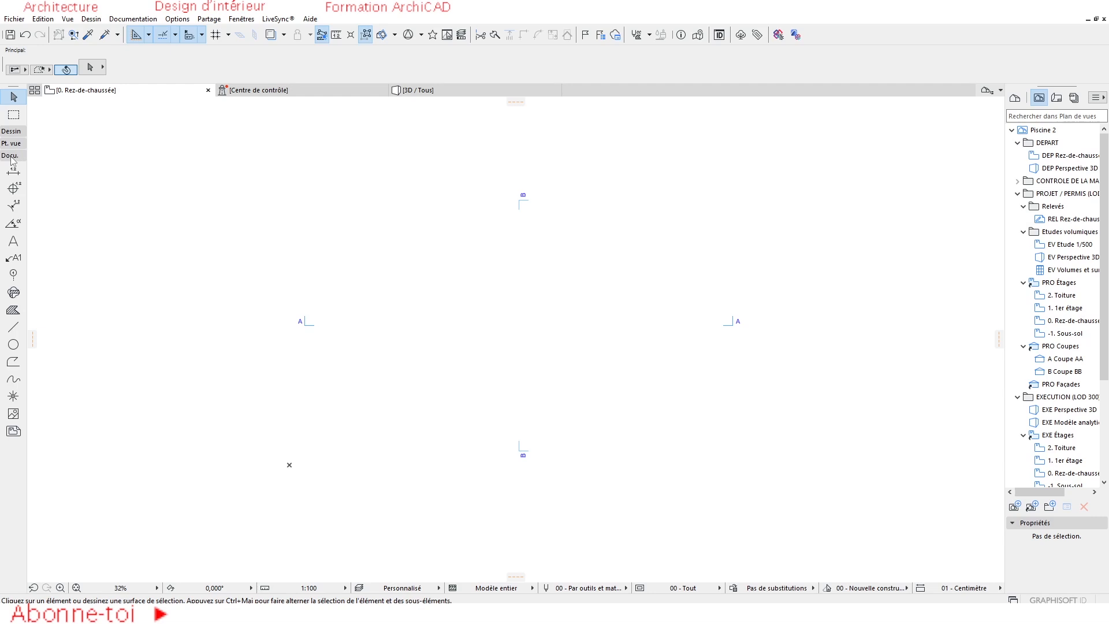
Draw a single vertical line on layer 00_02 Ligne_auxilliaire PDM, just inside the left A section marker
left_click(14, 328)
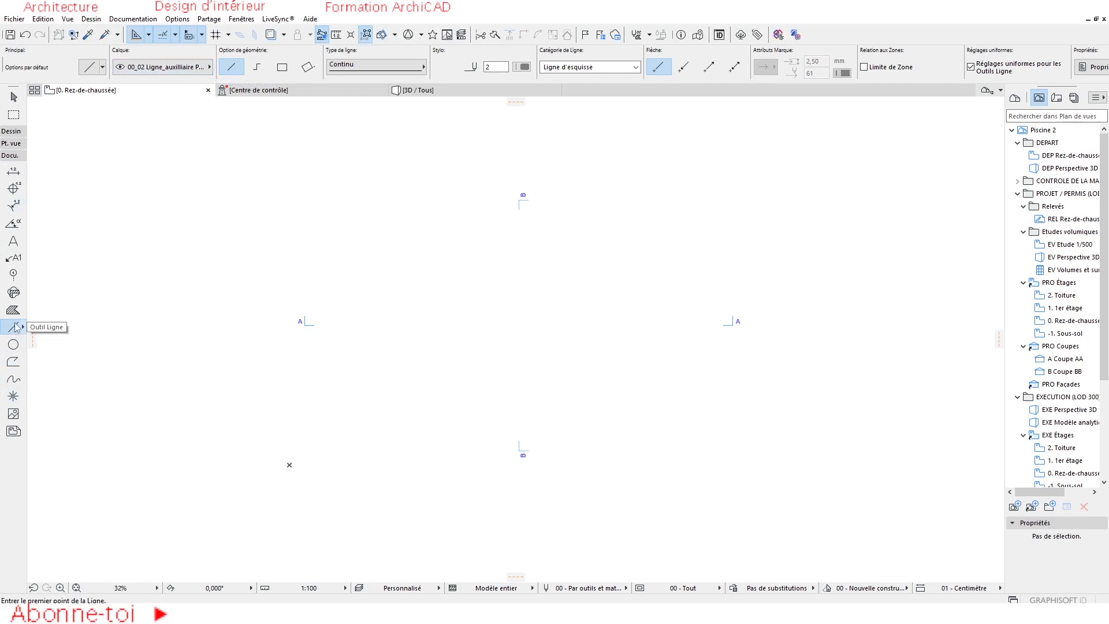
left_click(171, 67)
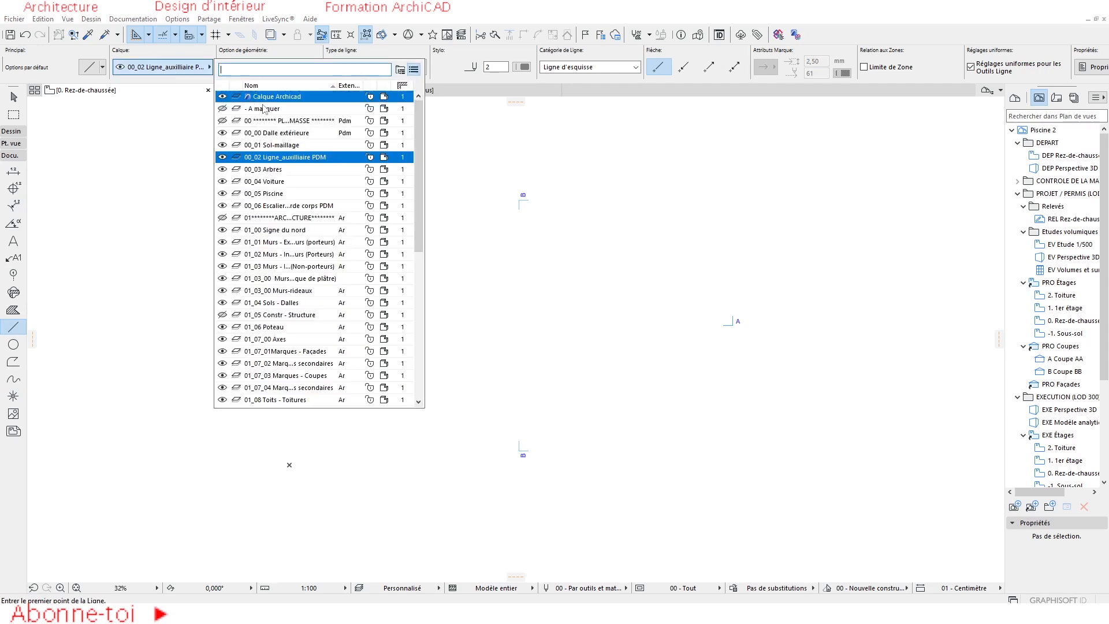
left_click(277, 160)
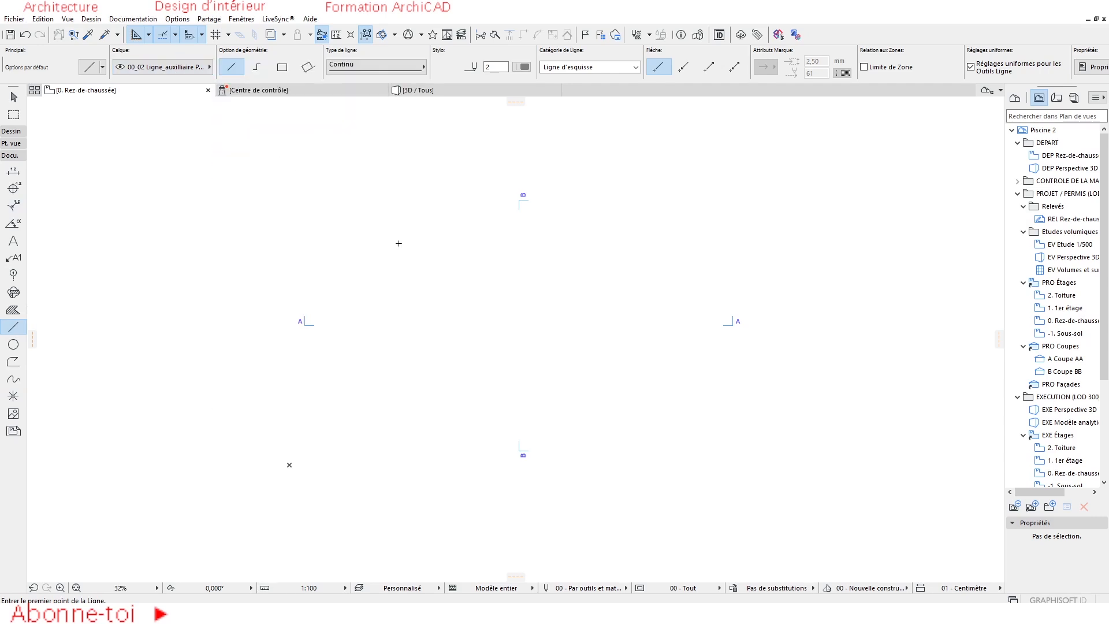
left_click(340, 206)
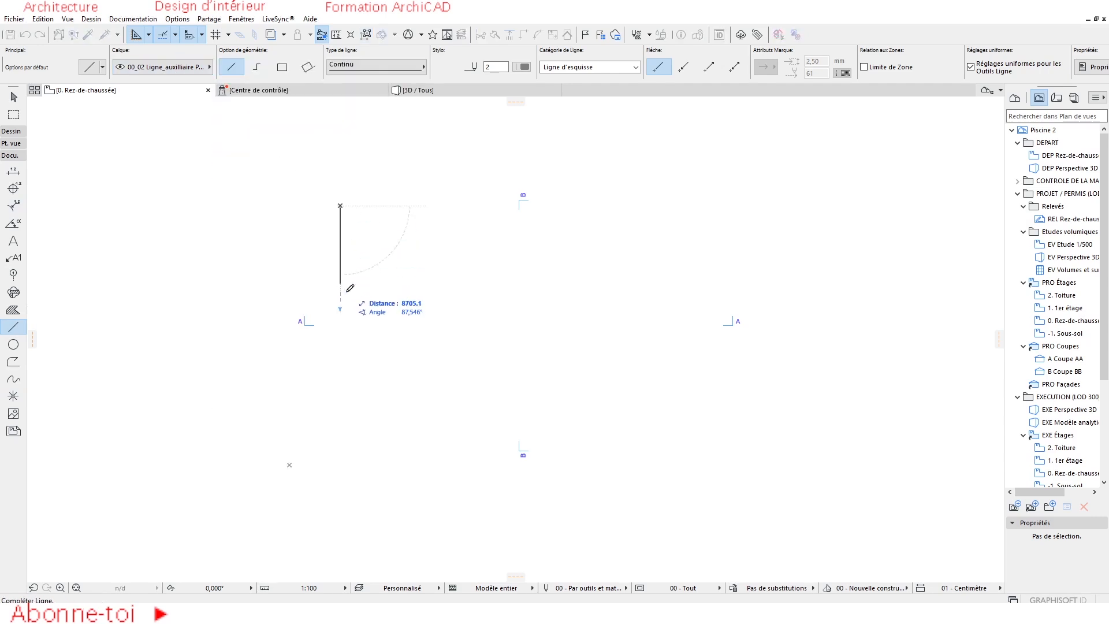
left_click(340, 453)
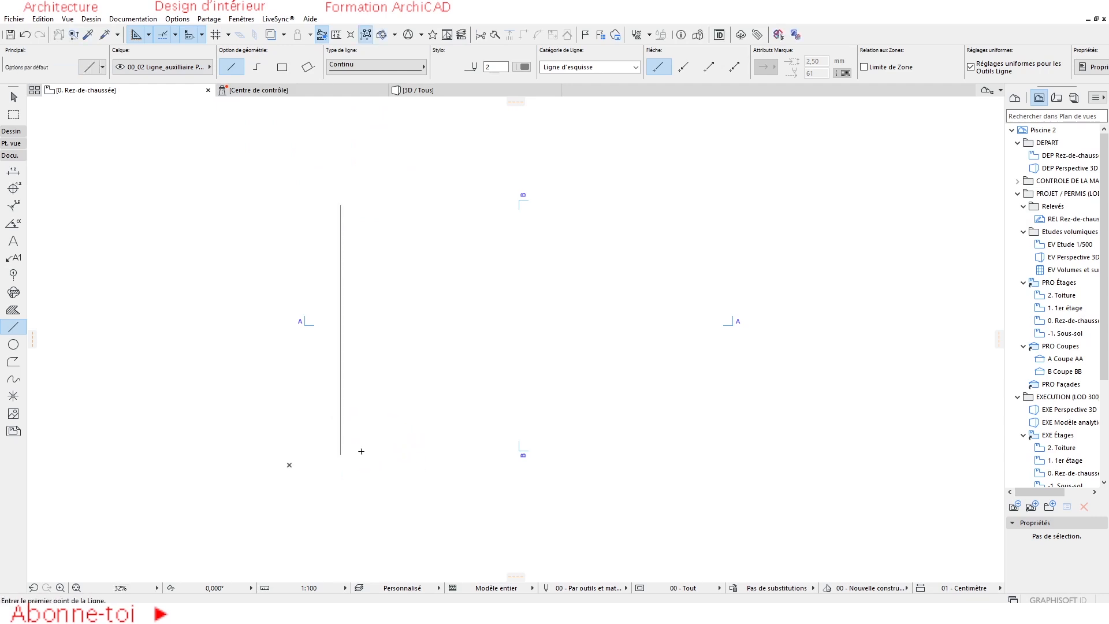
key("Escape")
Set up a multiple duplication of the vertical line by translation, using the Propagation method with 1500 mm spacing
scroll(340, 369, "up", 1)
middle_click_drag(418, 369, 360, 368)
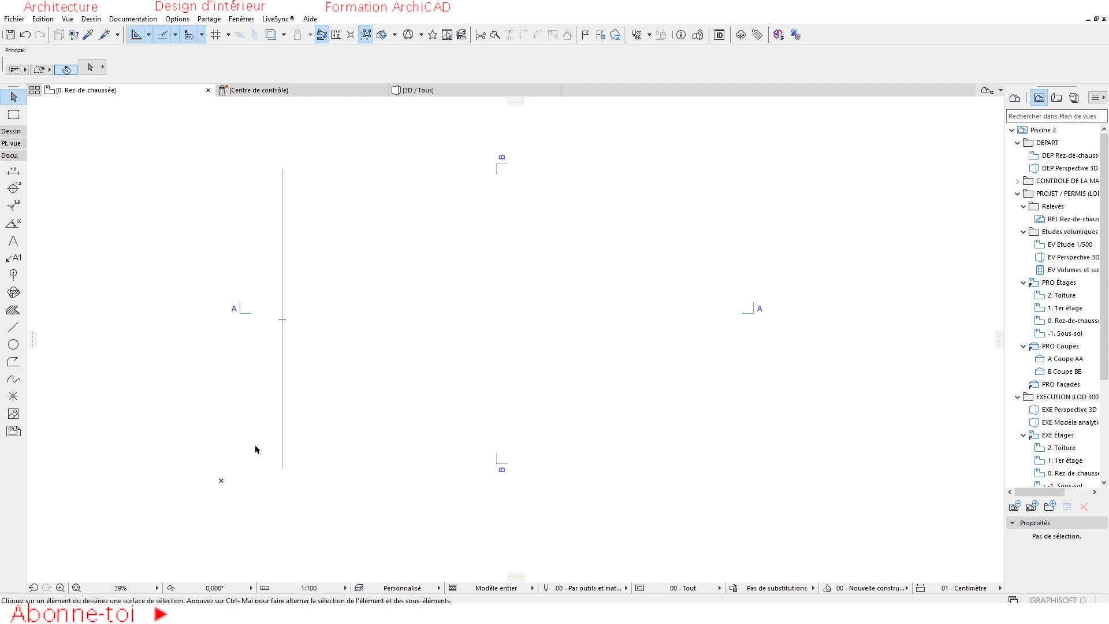
left_click(282, 393)
left_click(282, 469)
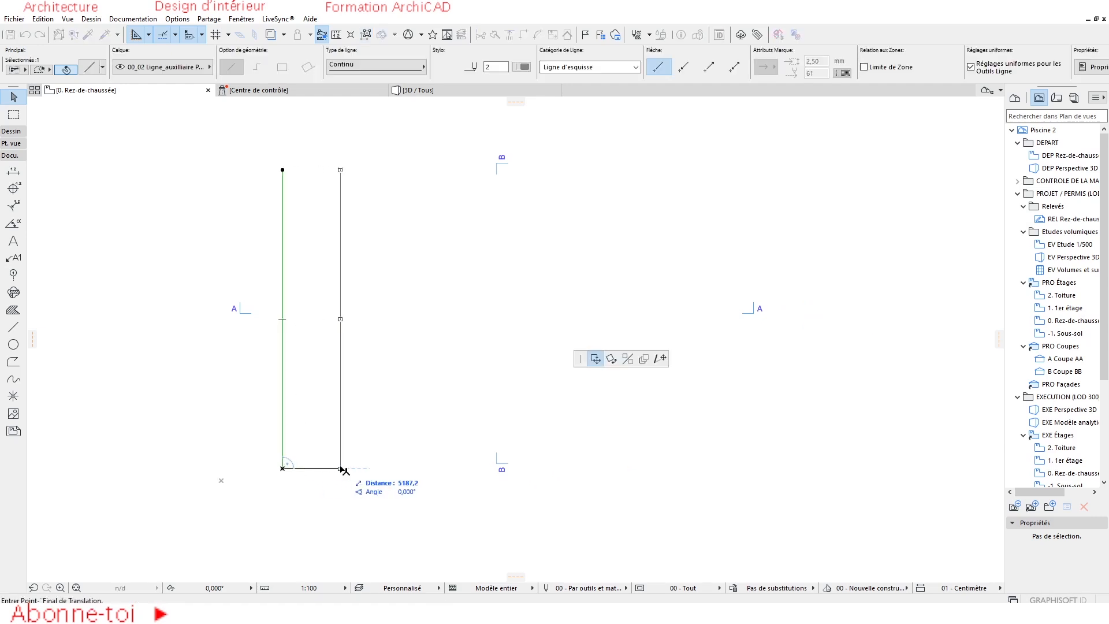
left_click(645, 361)
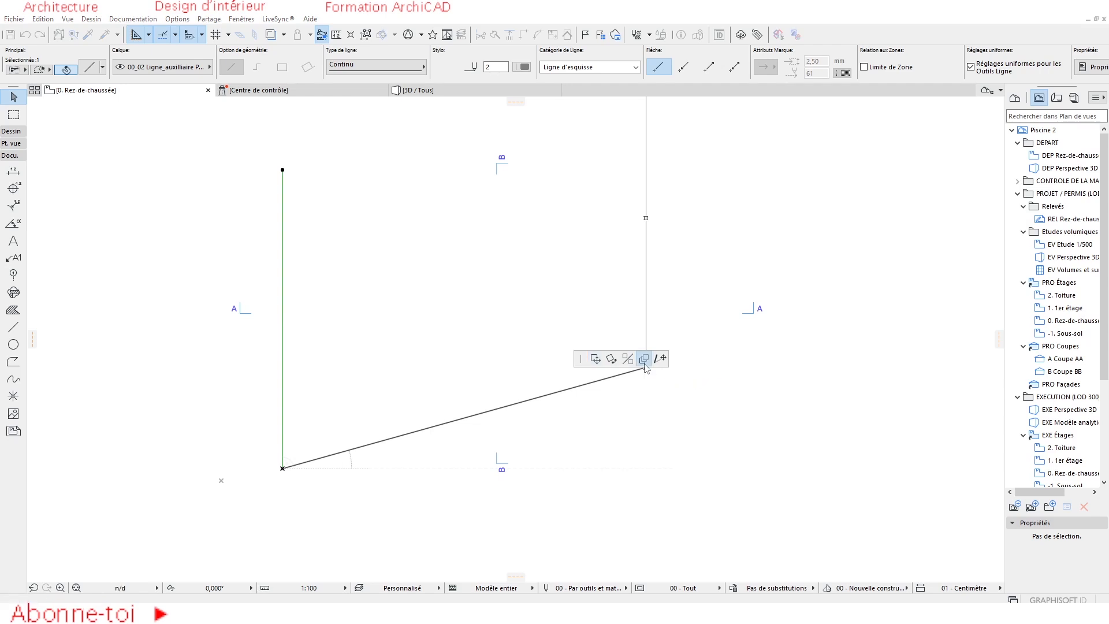
left_click(556, 203)
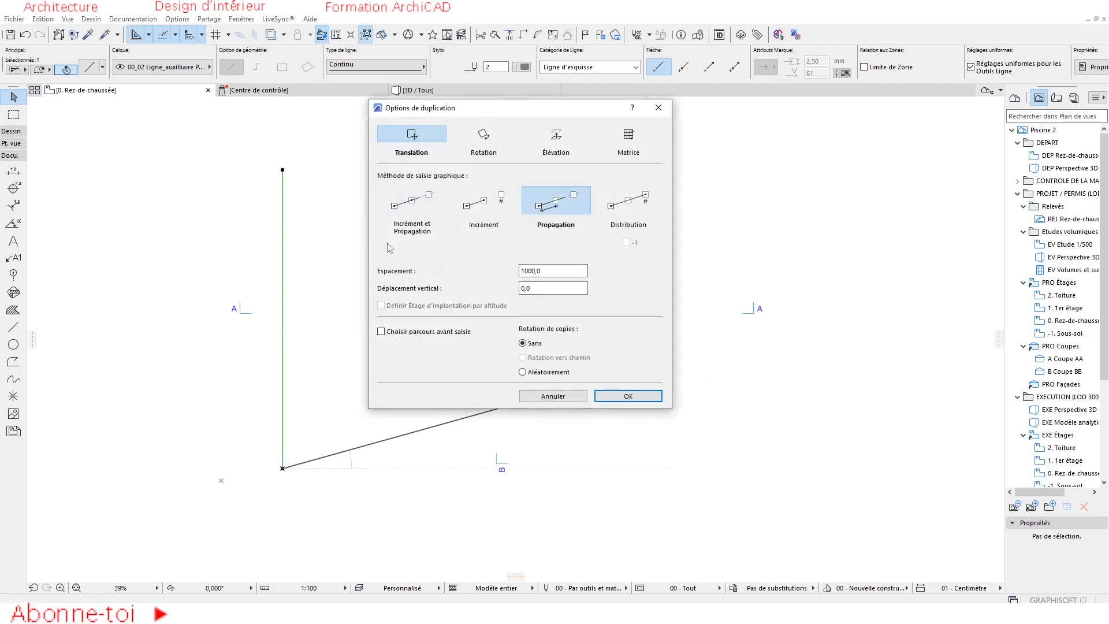
left_click_drag(554, 270, 356, 269)
type("1/")
type("500")
left_click(628, 397)
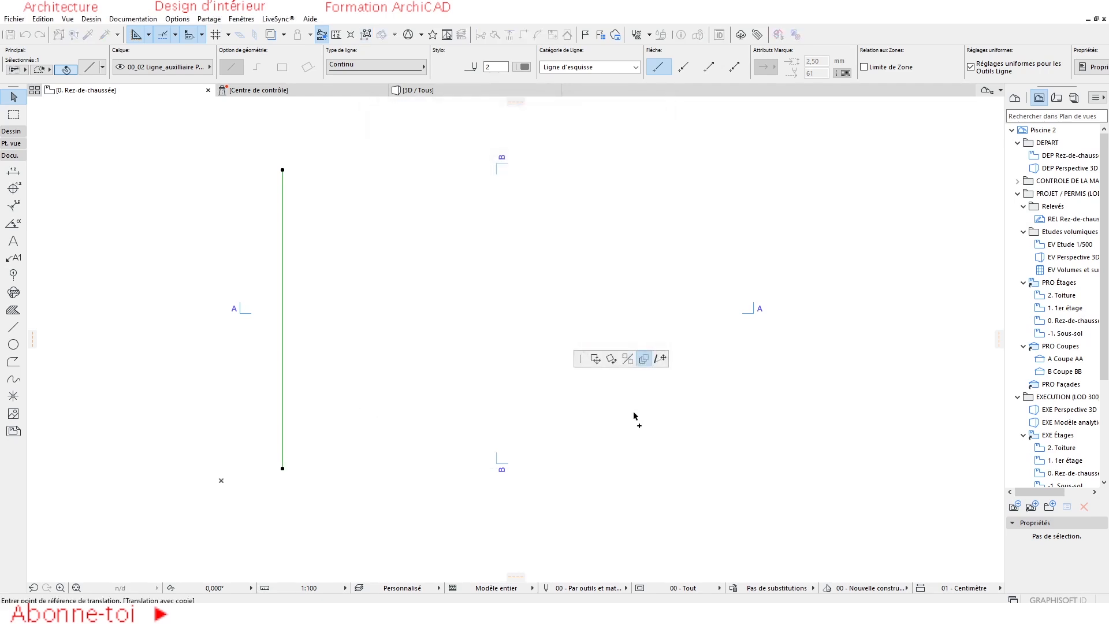
Place the vertical line's copies horizontally to the right from its lower end, stopping just before the right A section marker
left_click(282, 468)
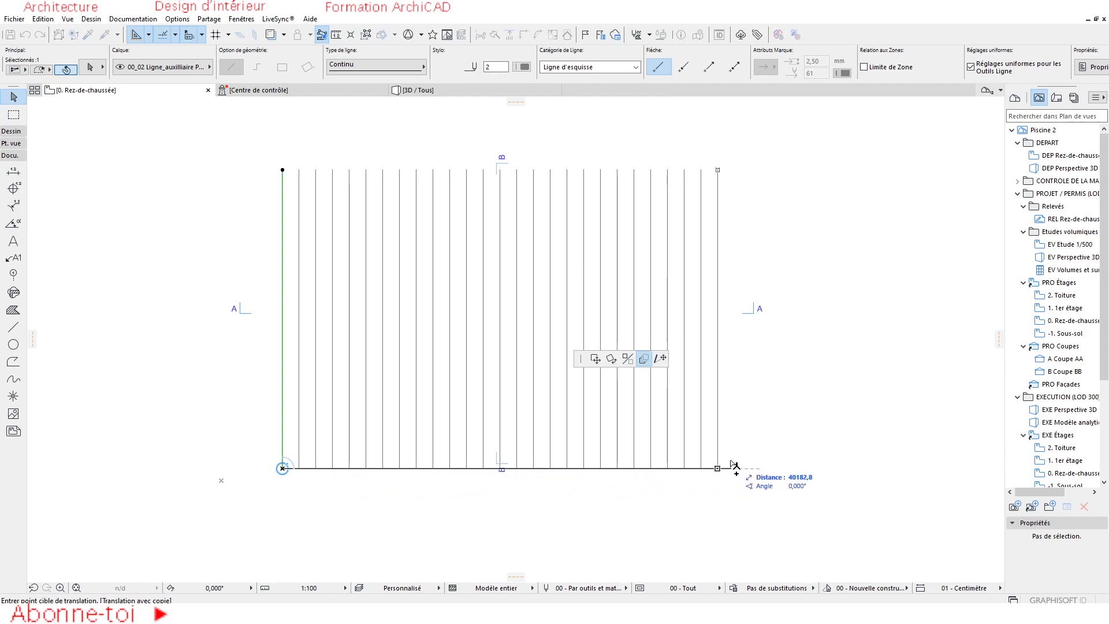
left_click(717, 468)
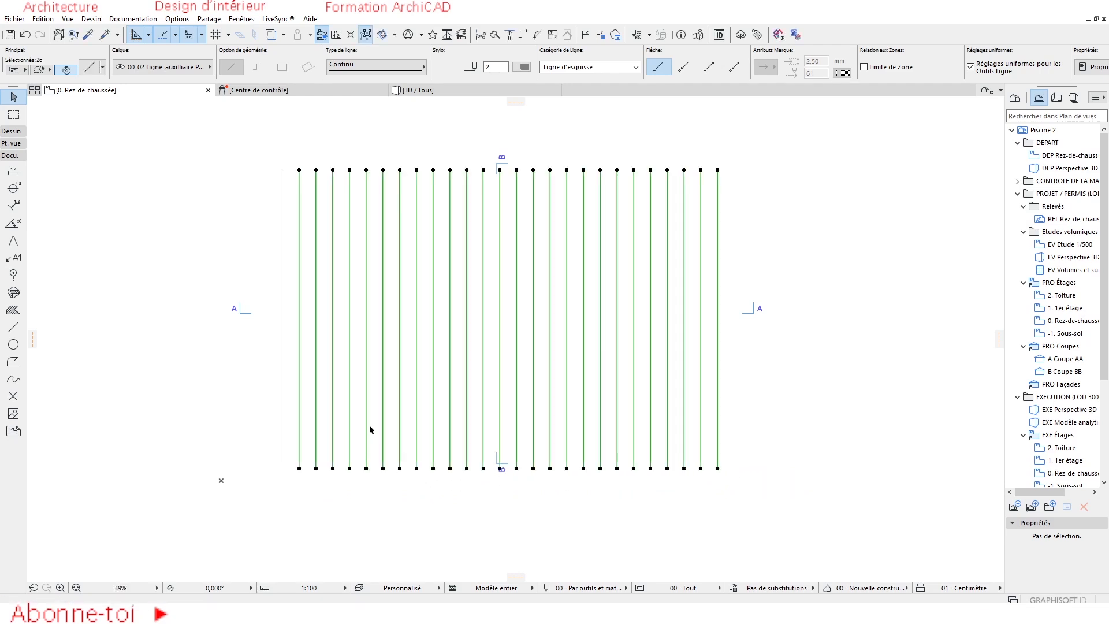
key("Escape")
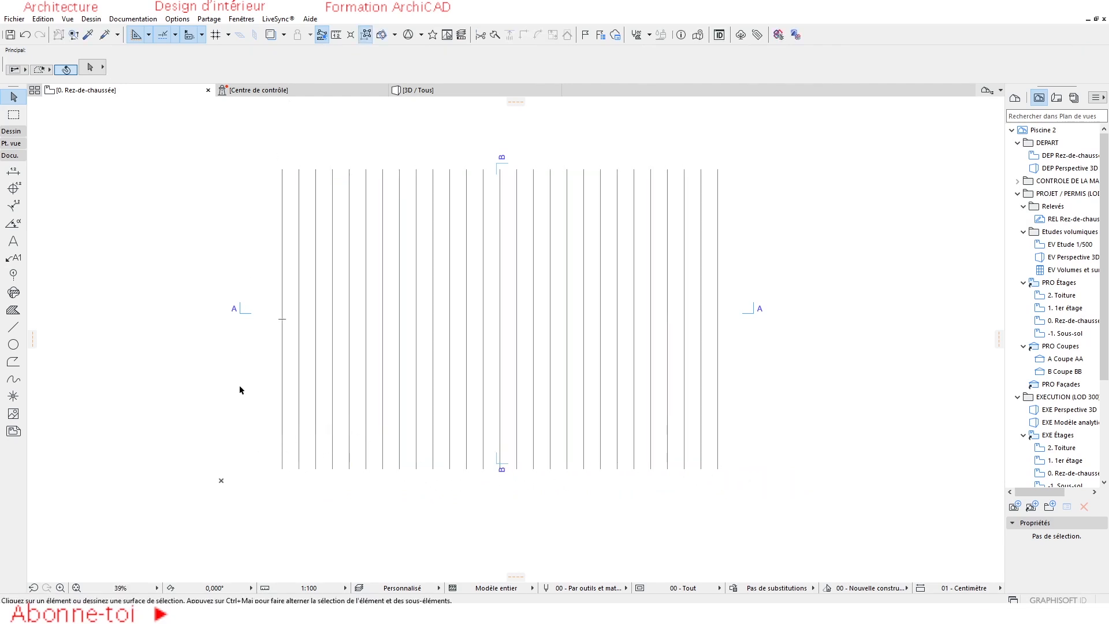
Pick up the existing line's settings and draw a horizontal line across all the vertical lines, slightly above their lower ends
left_click(283, 390, "alt")
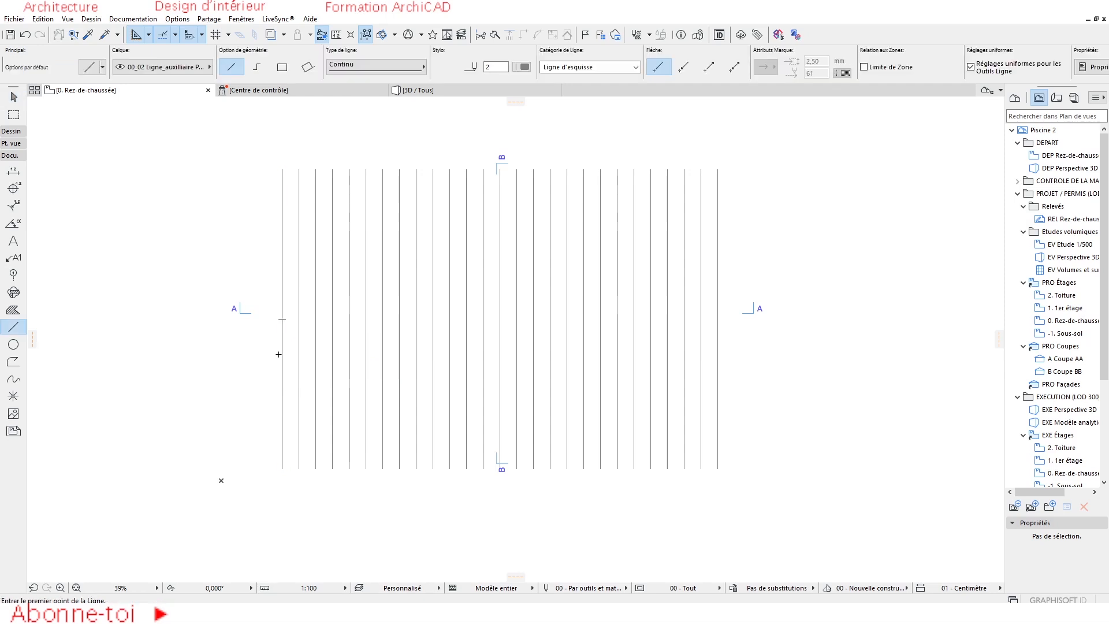
key("Escape")
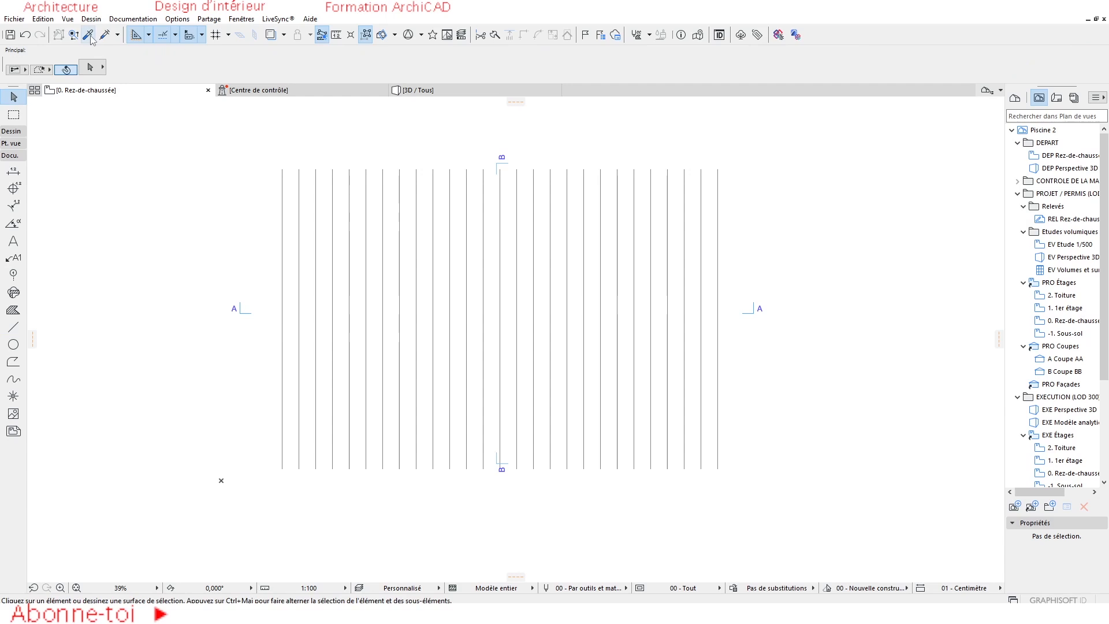
left_click(282, 352, "alt")
left_click(262, 442)
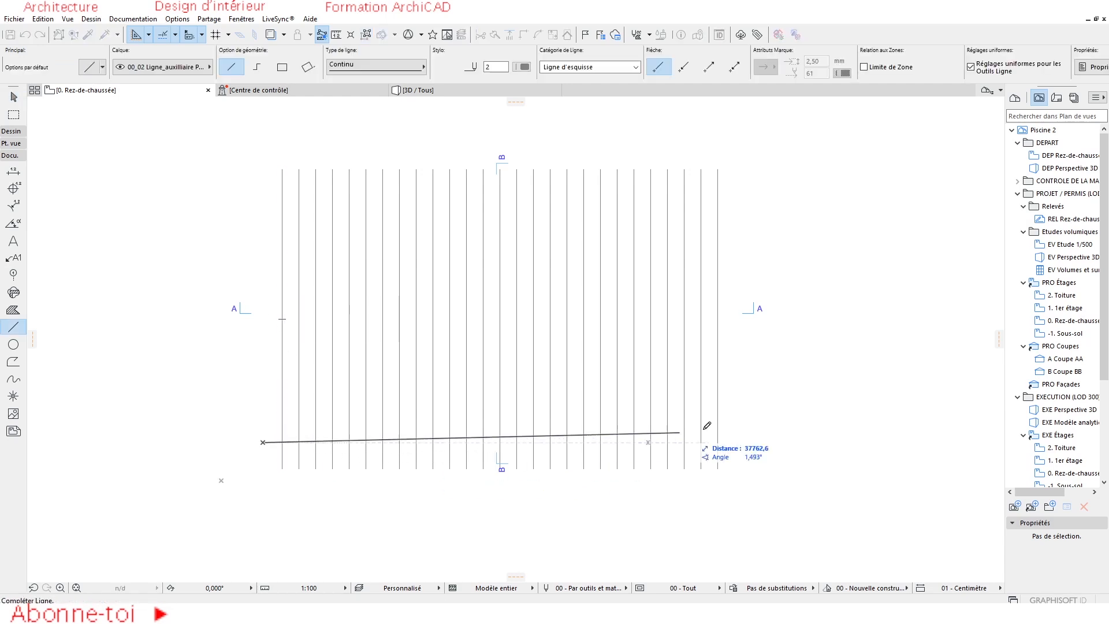
left_click(749, 424)
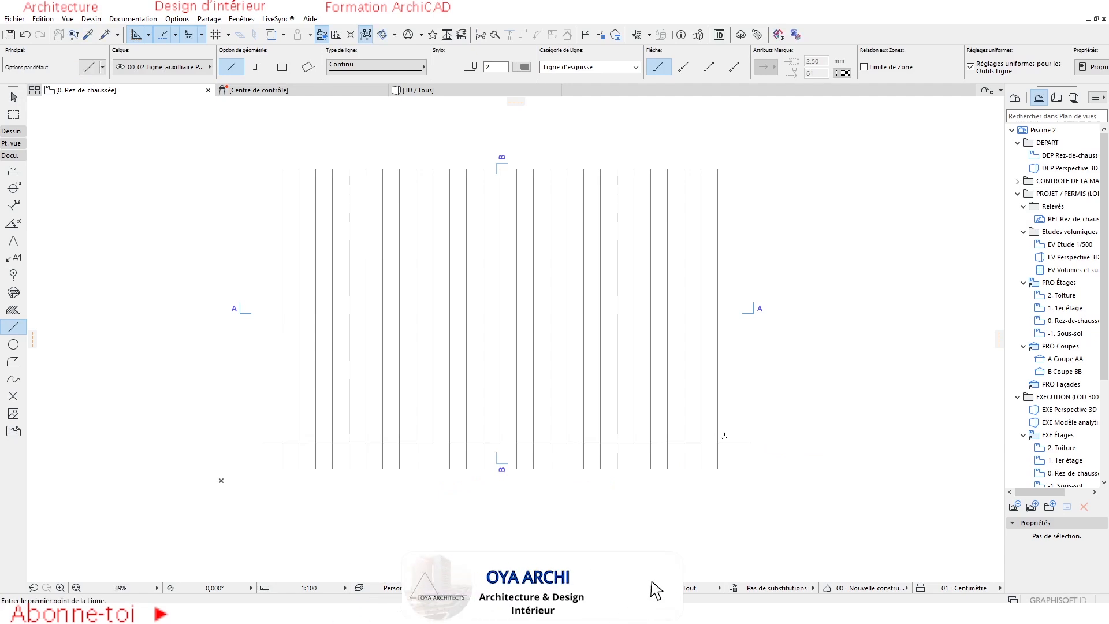
key("Escape")
Duplicate the horizontal line straight upward by Propagation at 1500 mm spacing, up to just below the vertical lines' upper ends
left_click(274, 442)
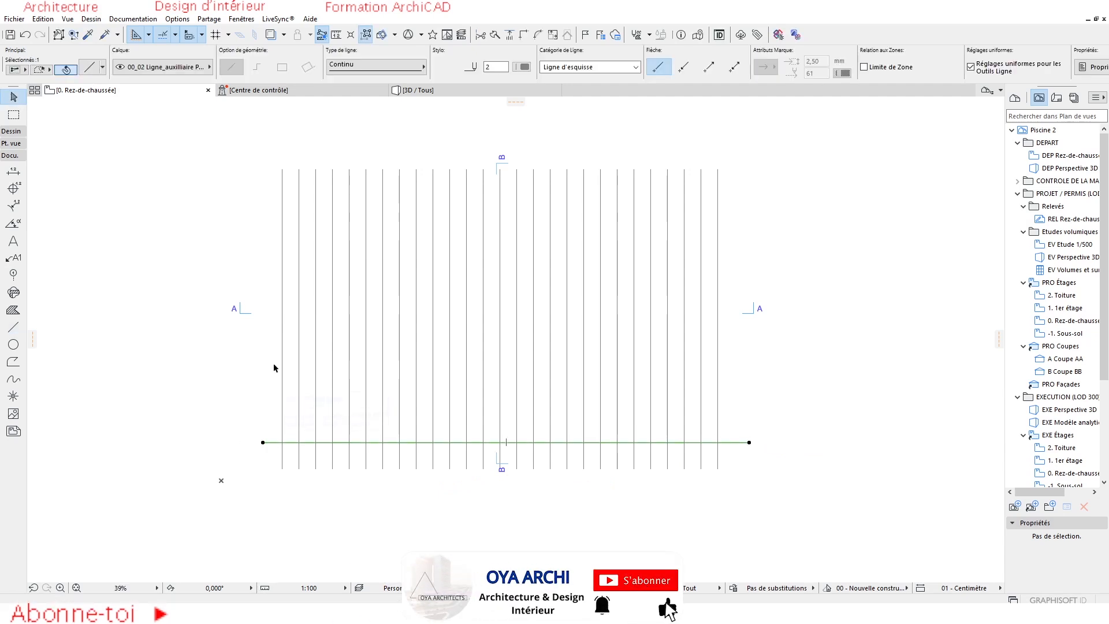
left_click(264, 442)
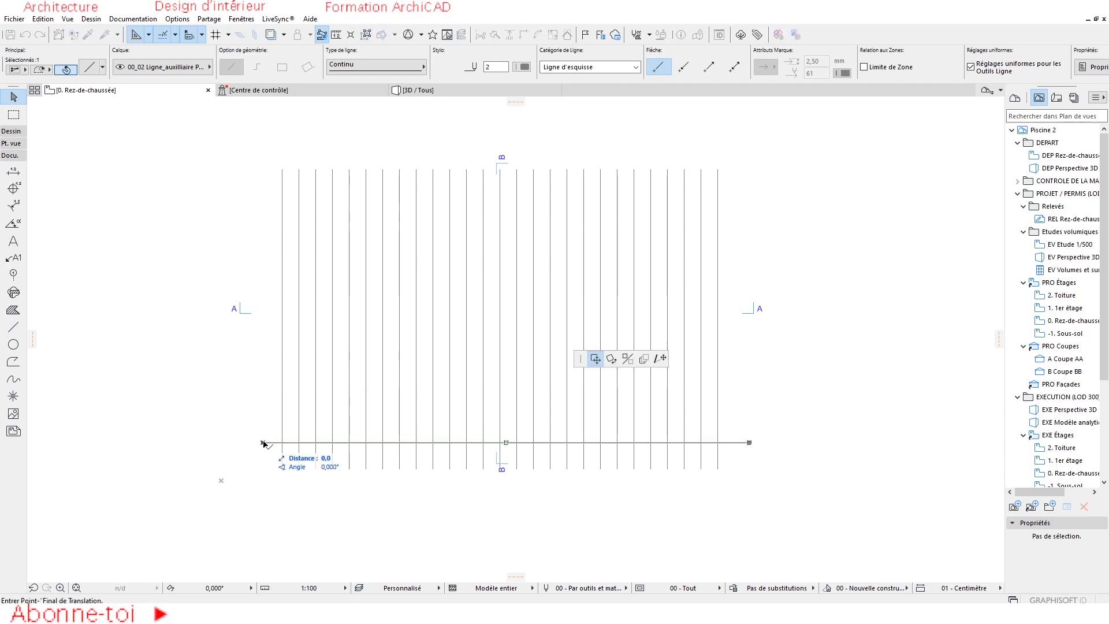
left_click(645, 359)
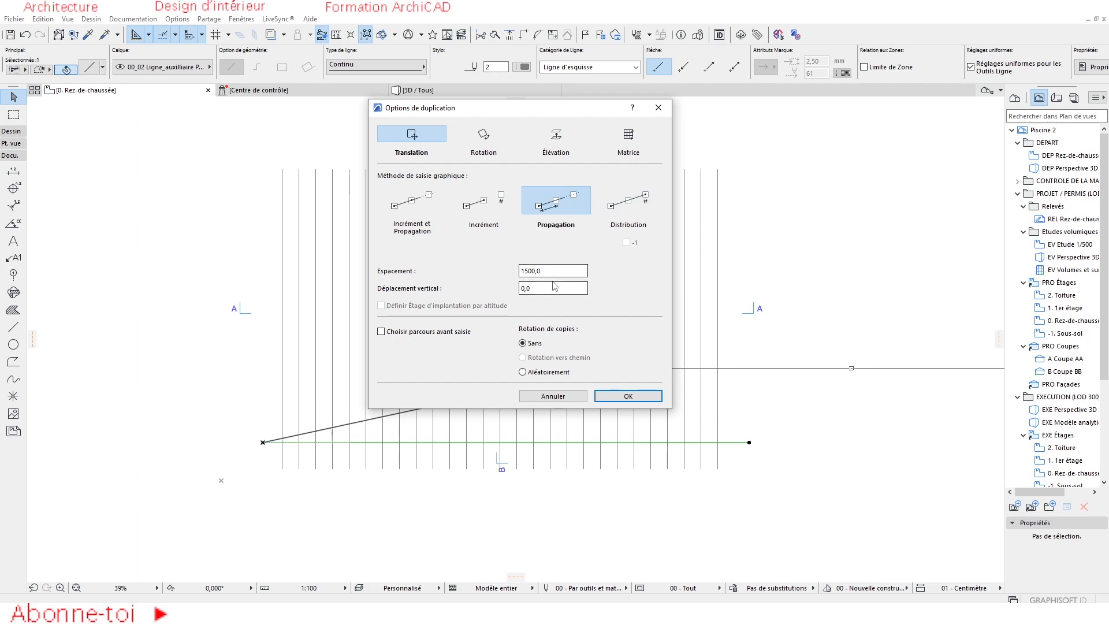
left_click(628, 396)
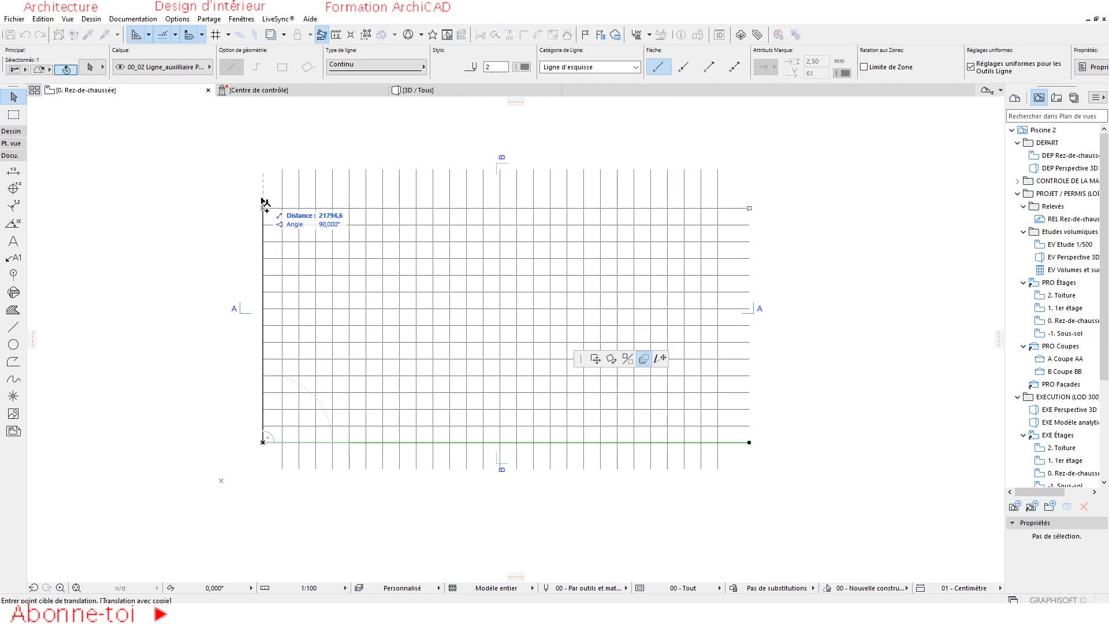
left_click(262, 174)
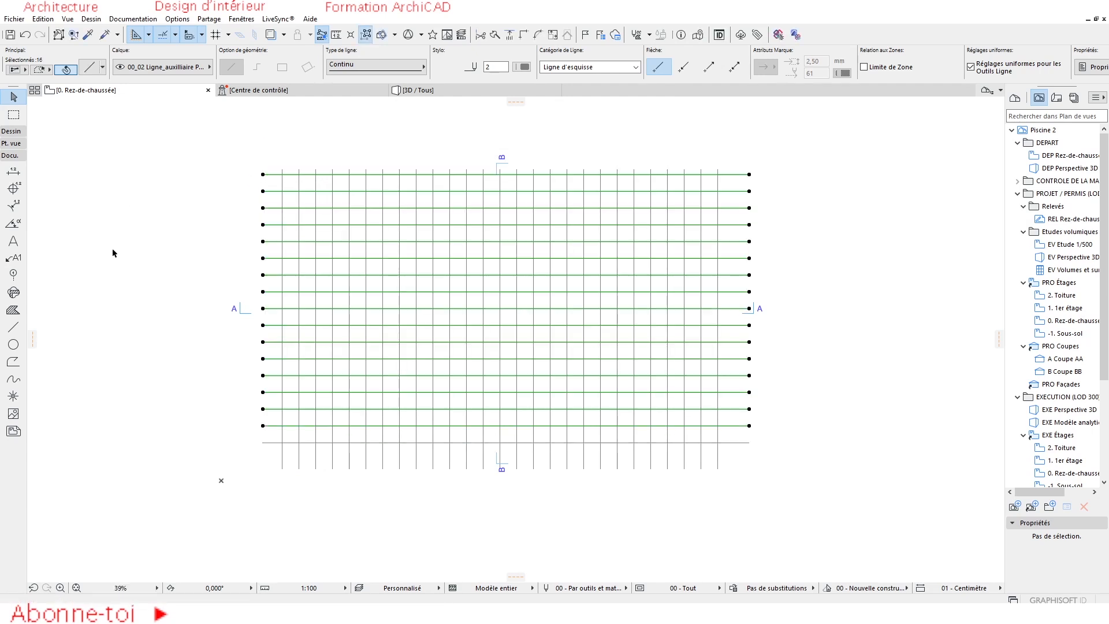
left_click(191, 293)
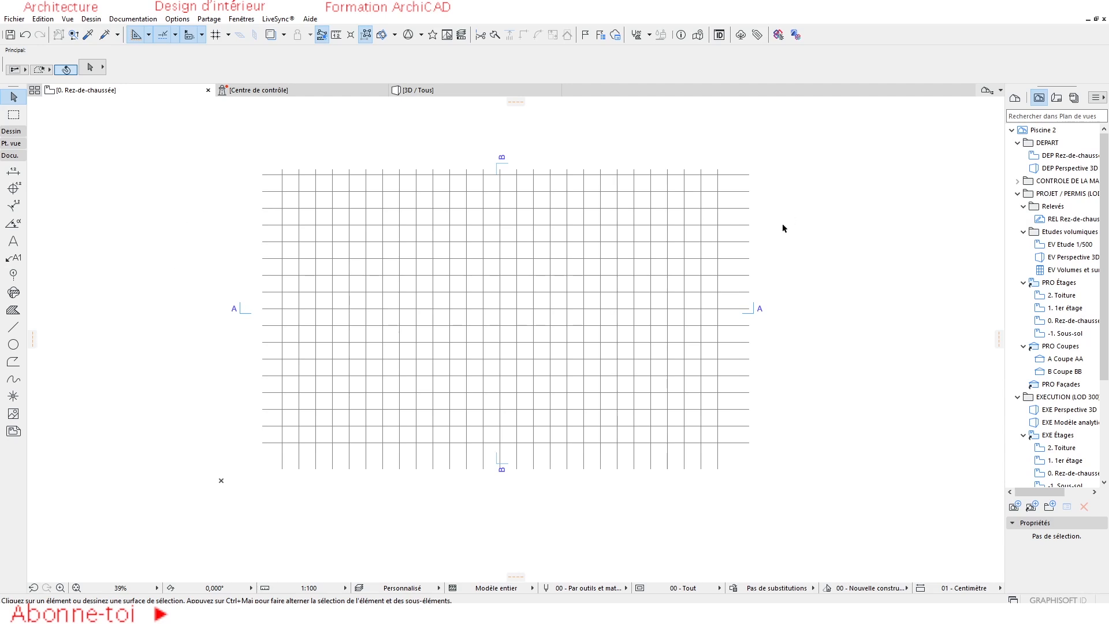
Measure the grid's lower-left cell diagonally from its lower-left intersection to check the line spacing
scroll(333, 451, "up", 5)
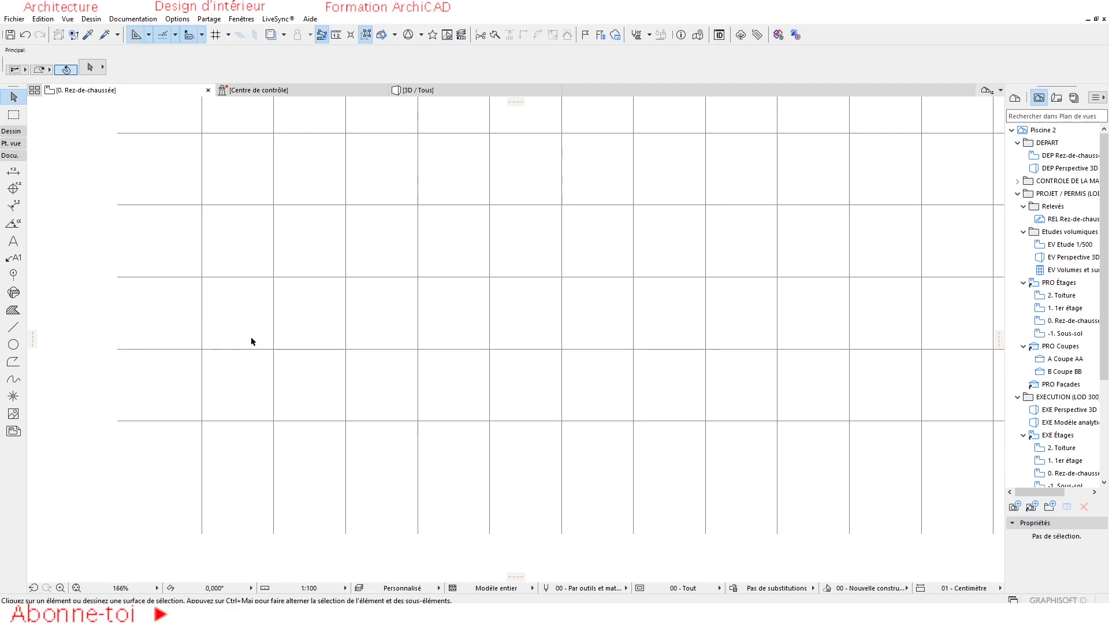
left_click(336, 36)
left_click(202, 419)
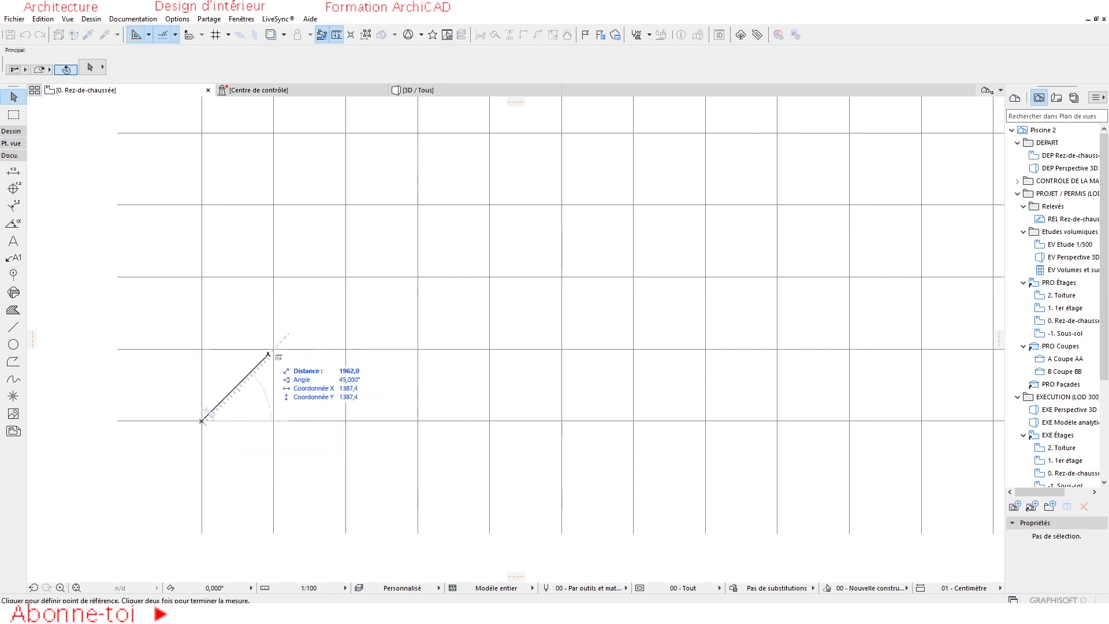
key("Escape")
scroll(290, 373, "down", 6)
scroll(450, 315, "down", 3)
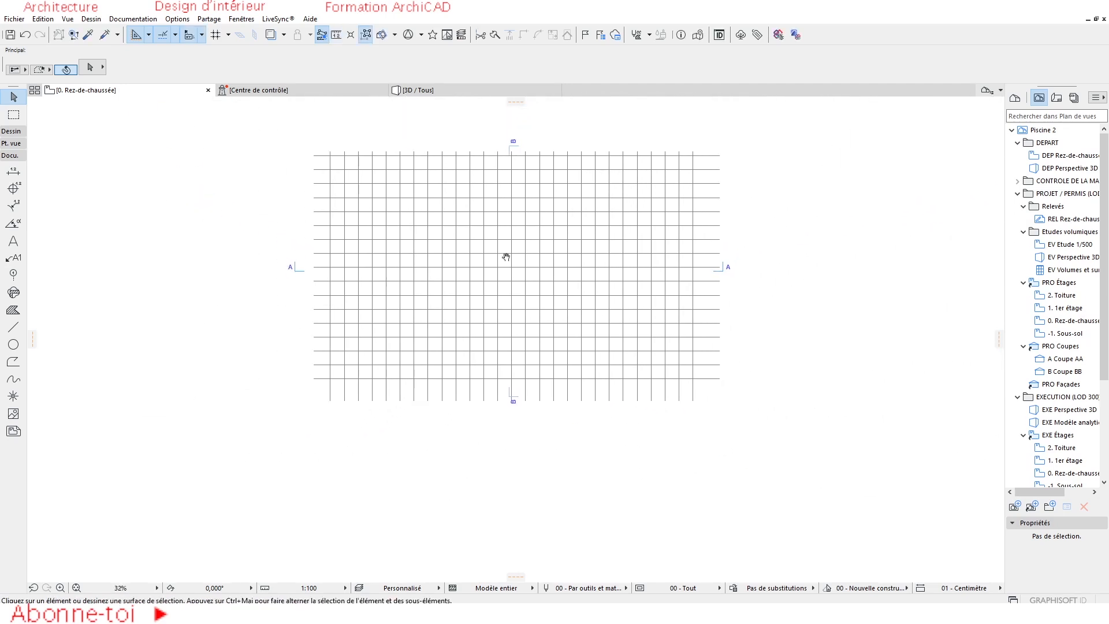
Select all the grid lines together to check which layer they are on
middle_click_drag(523, 237, 478, 274)
scroll(478, 274, "up", 1)
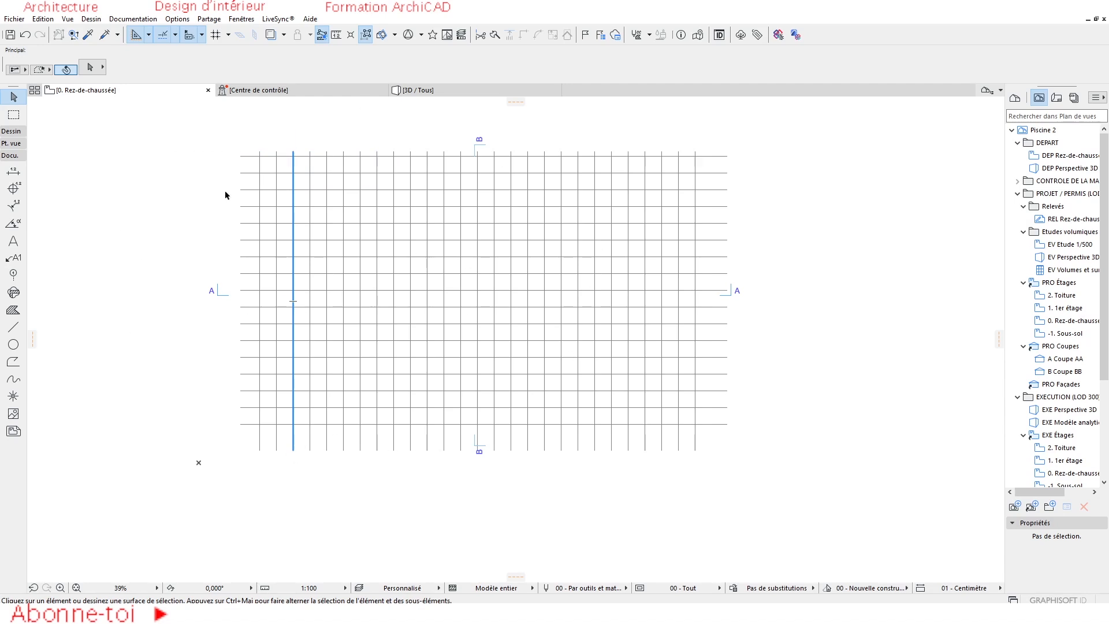
left_click(8, 332)
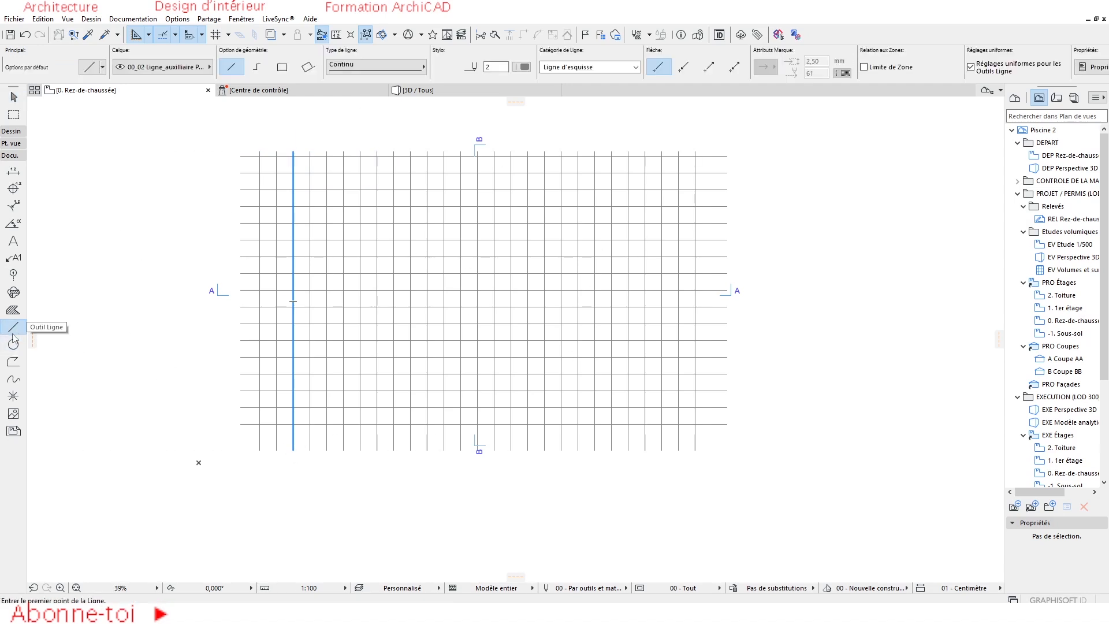
key("ctrl+a")
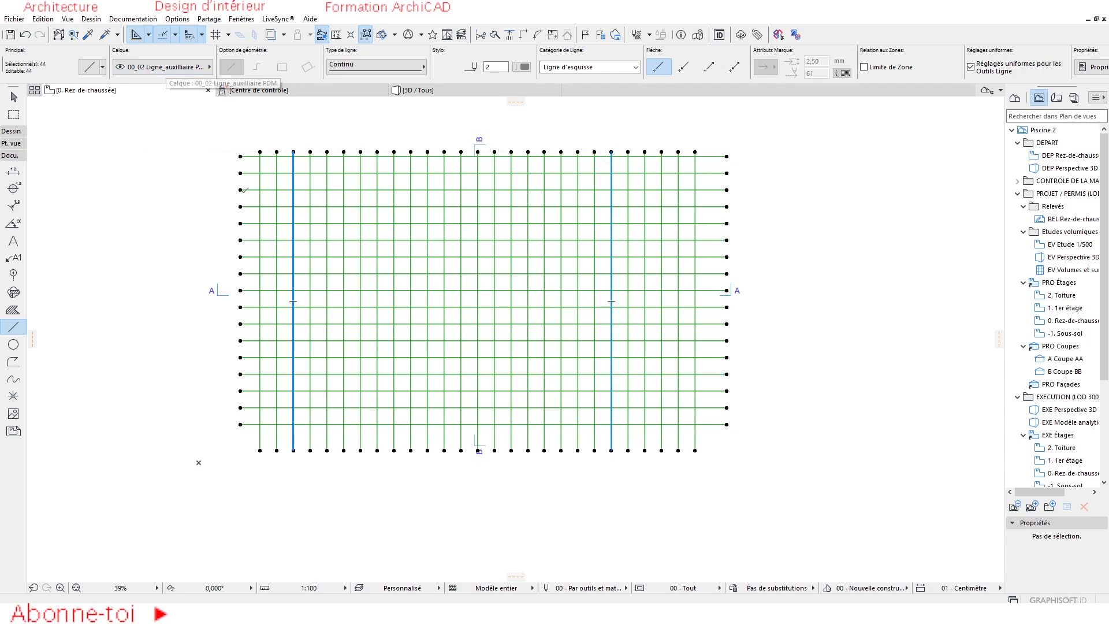
key("Escape")
Lock the 00_02 Ligne_auxilliaire PDM layer in the model view layer settings
key("ctrl+l")
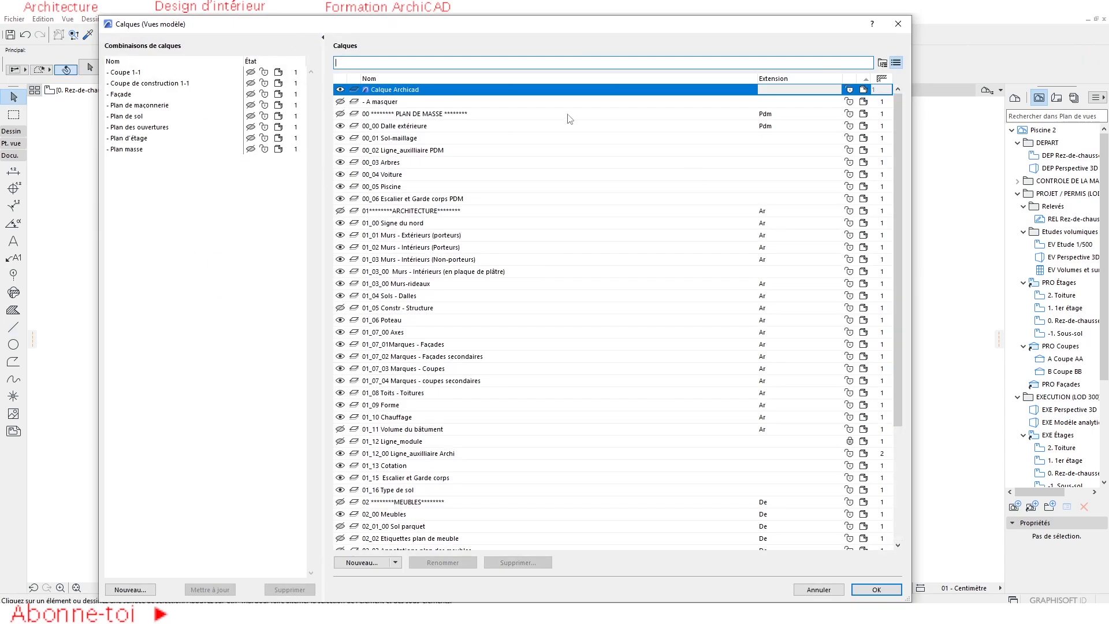
left_click(899, 29)
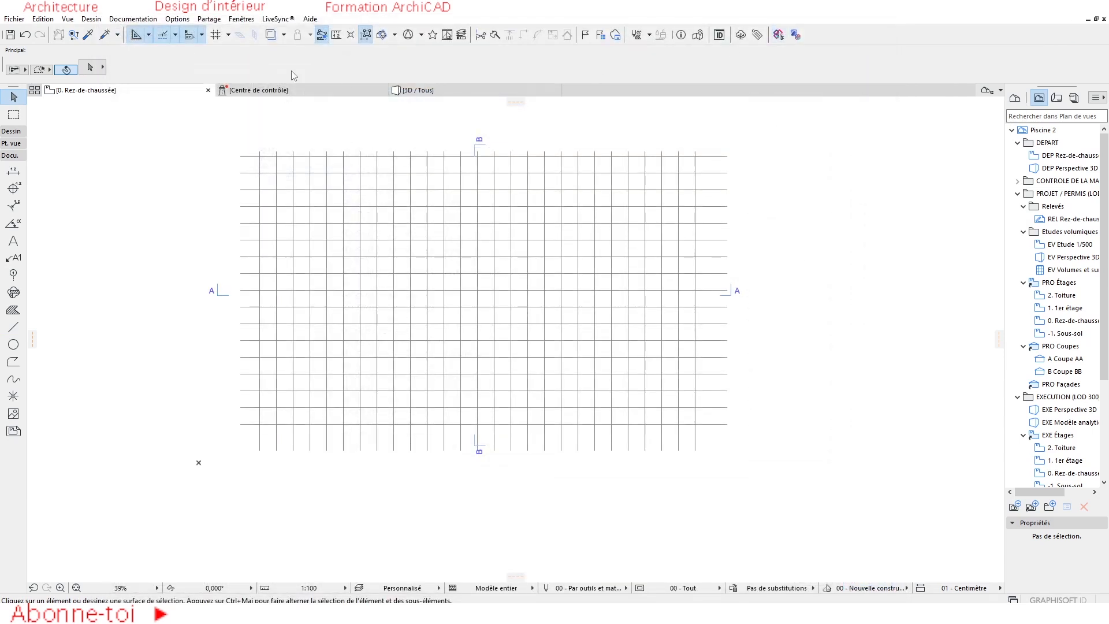
left_click(133, 18)
mouse_move(149, 50)
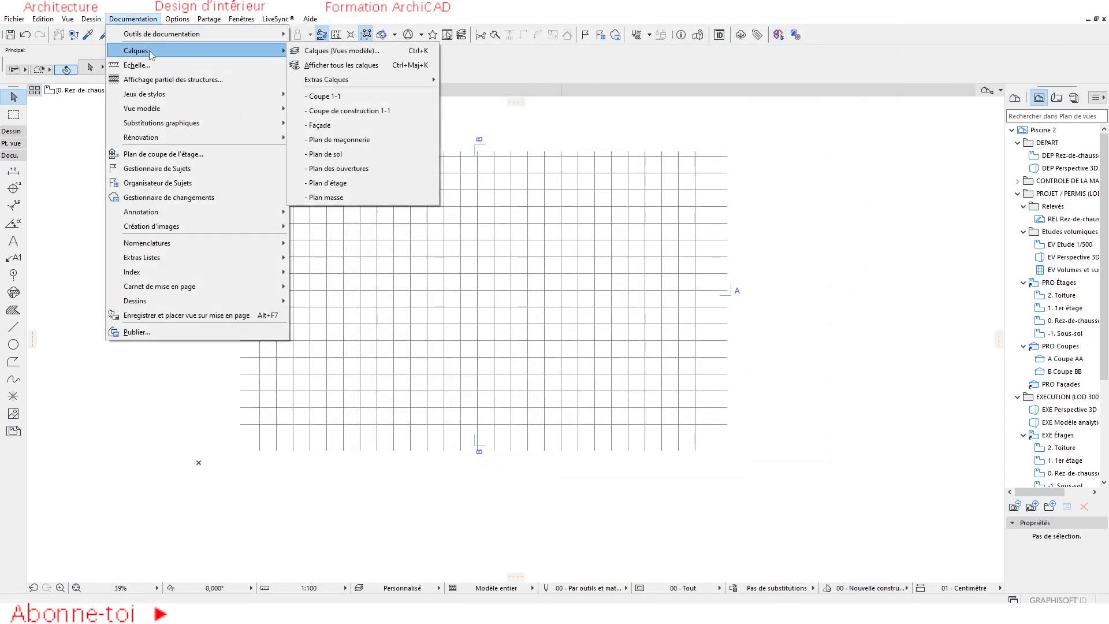
left_click(340, 52)
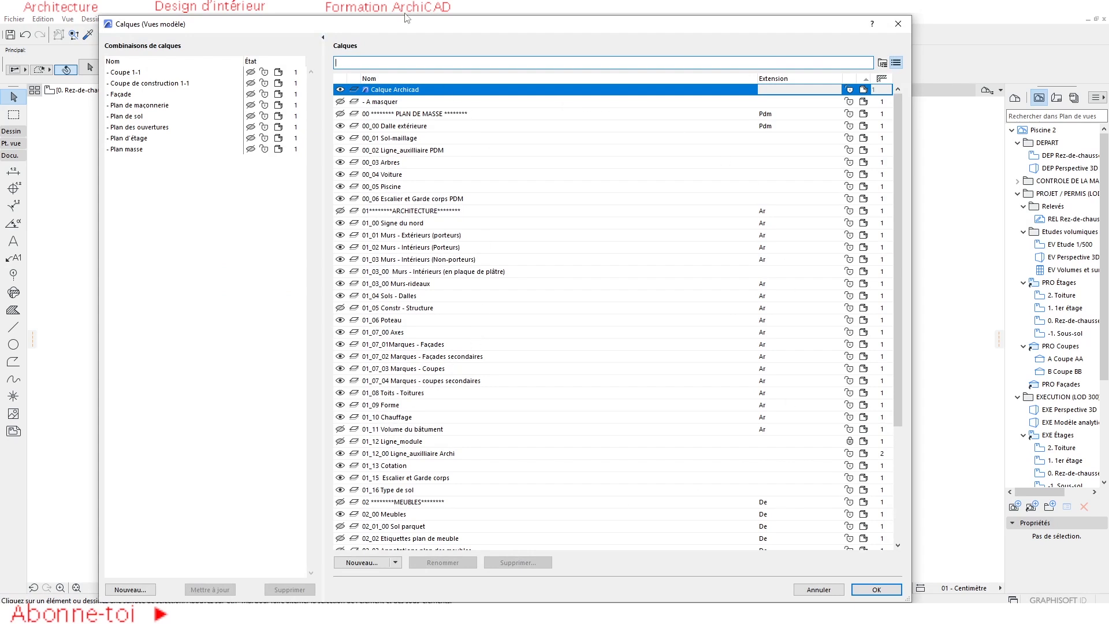
left_click_drag(406, 25, 766, 41)
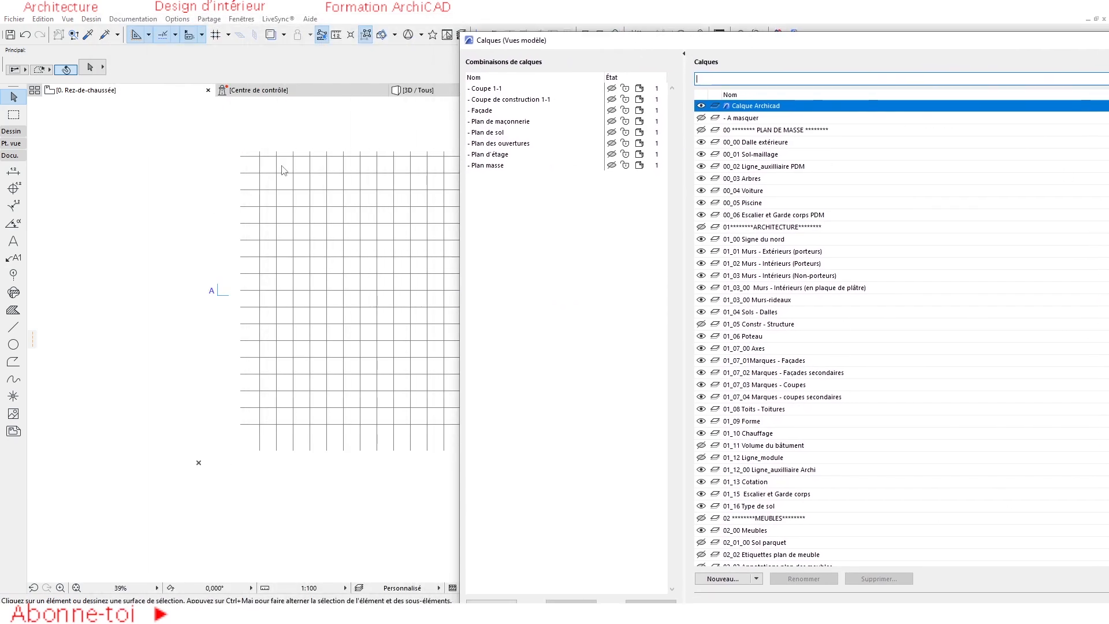
left_click_drag(757, 42, 472, 48)
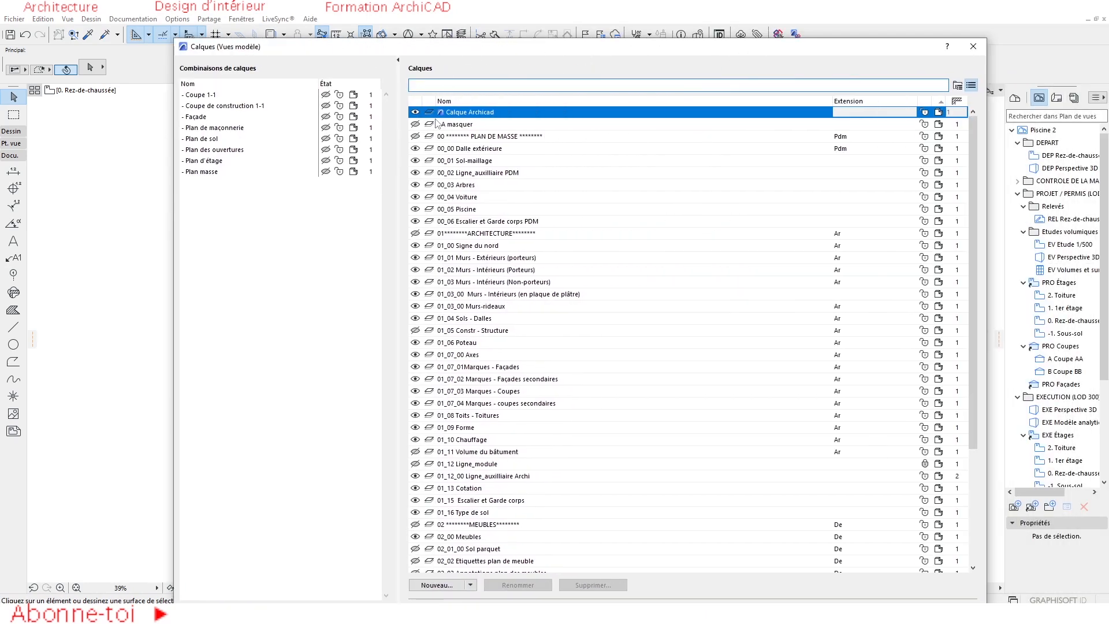
left_click(457, 173)
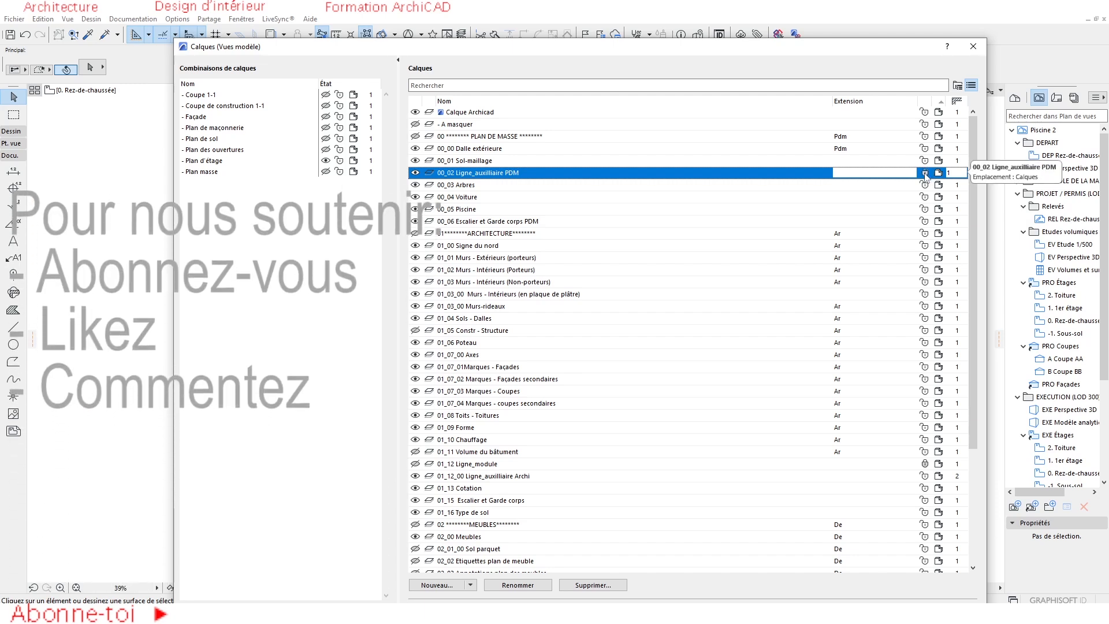
left_click_drag(857, 46, 840, 9)
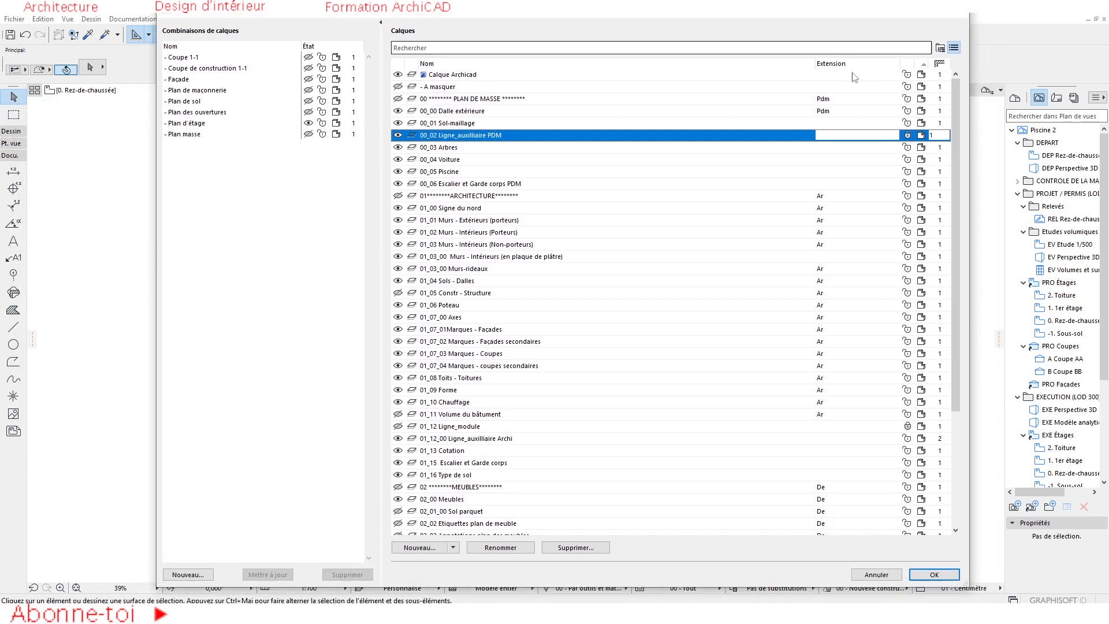
left_click(933, 575)
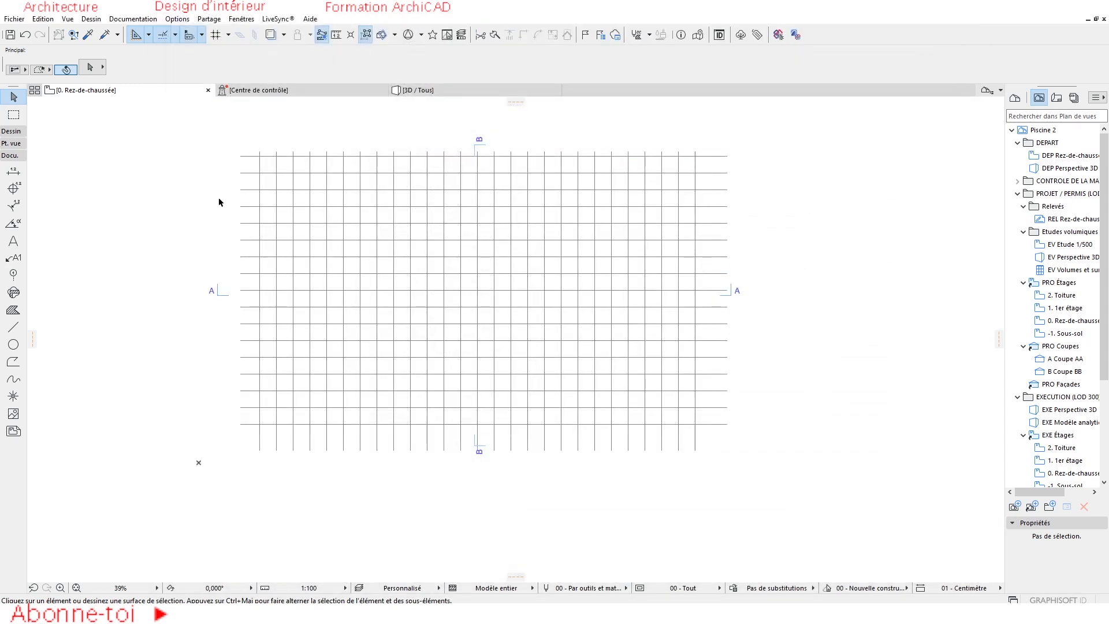
Select the topmost horizontal grid line to check its lock, and clear the selection
scroll(224, 216, "up", 3)
left_click(278, 244)
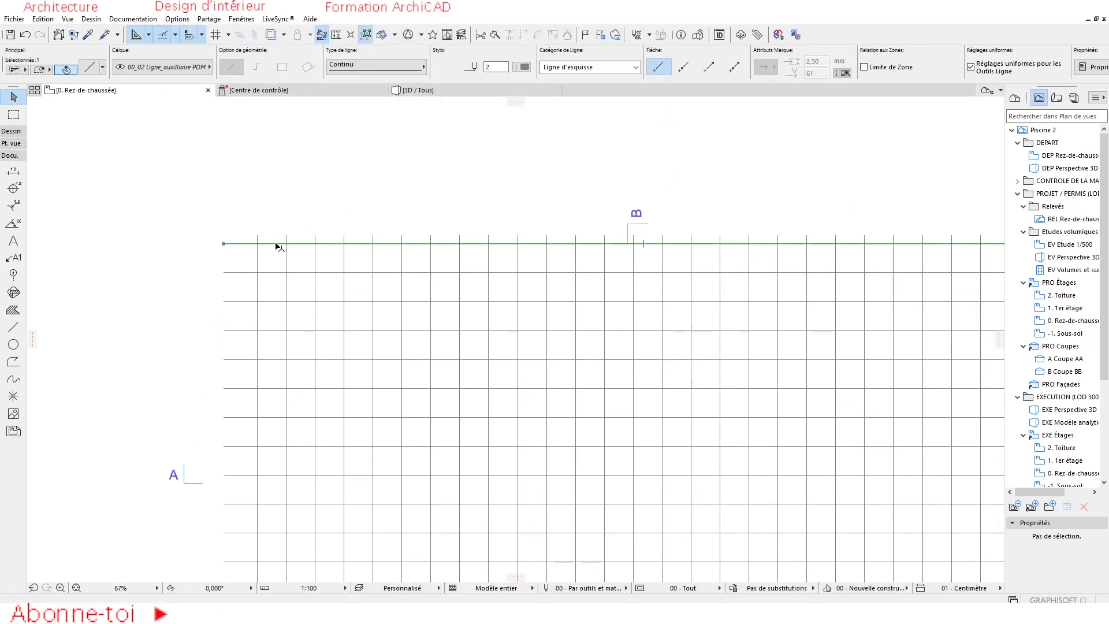
key("Escape")
scroll(332, 235, "down", 3)
scroll(477, 245, "up", 3)
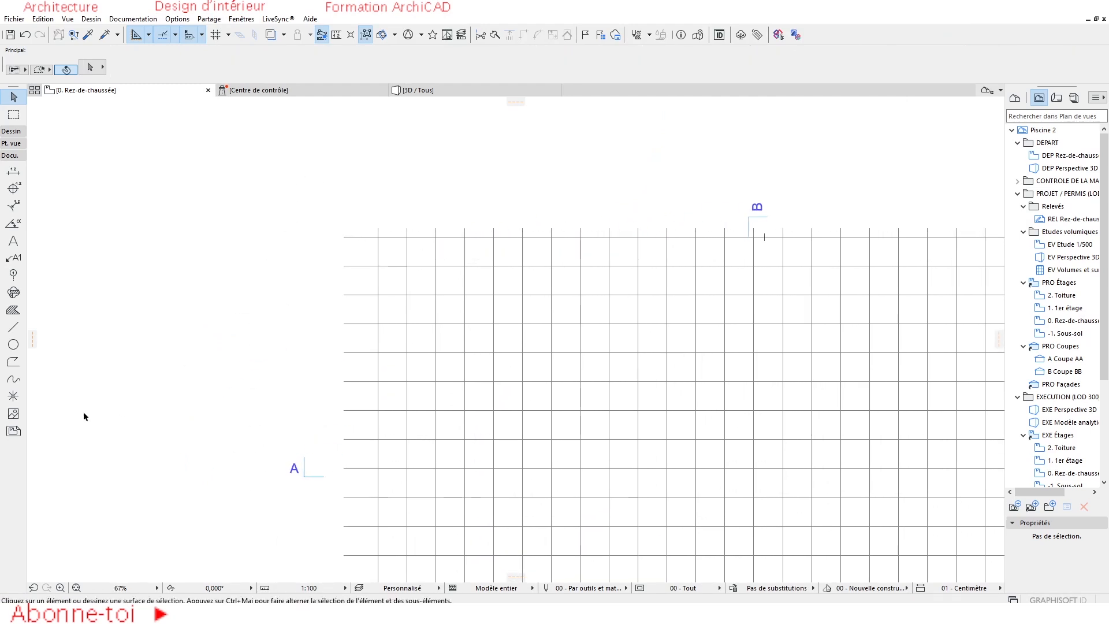
Draw a short horizontal test line on the 00_03 Arbres layer, just outside the grid's upper-left corner
left_click(13, 327)
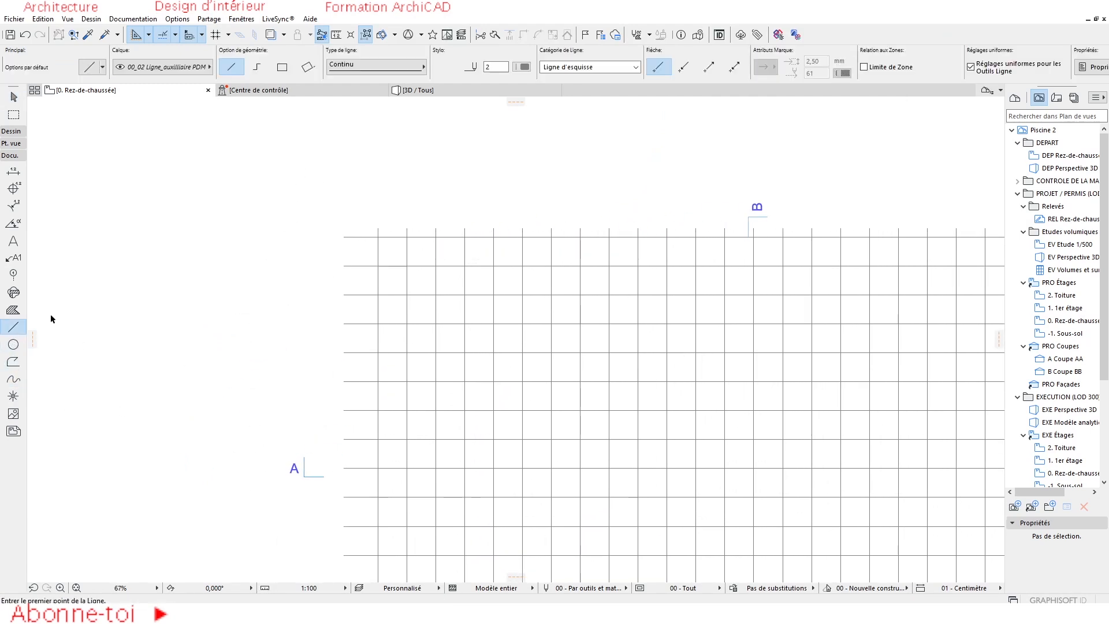
left_click(163, 67)
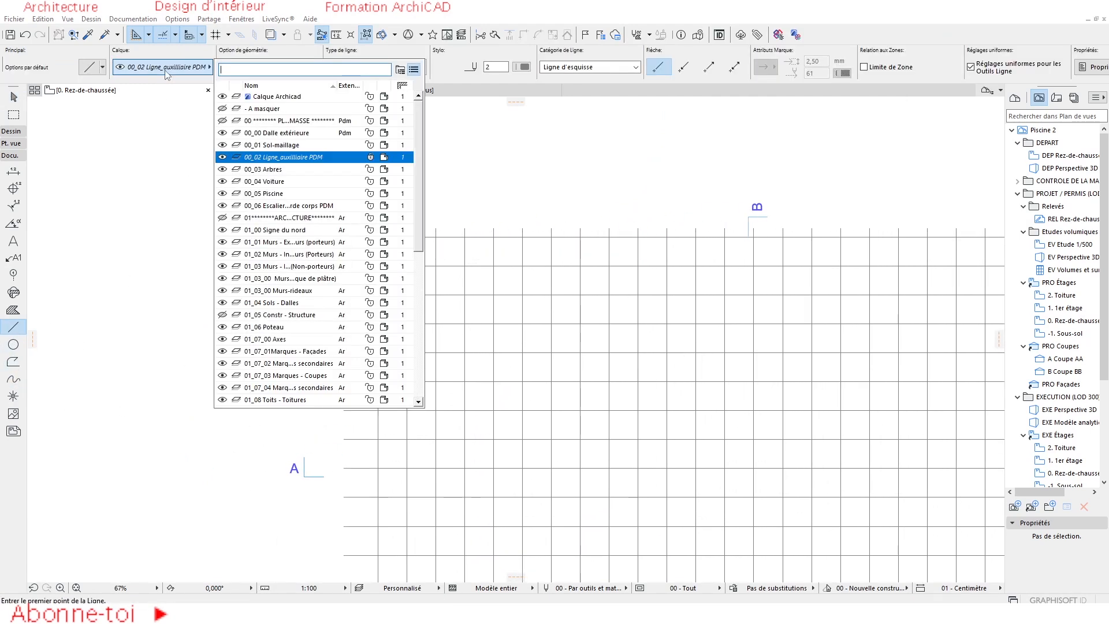
left_click(271, 169)
left_click(308, 241)
left_click(155, 242)
key("Escape")
left_click(398, 220)
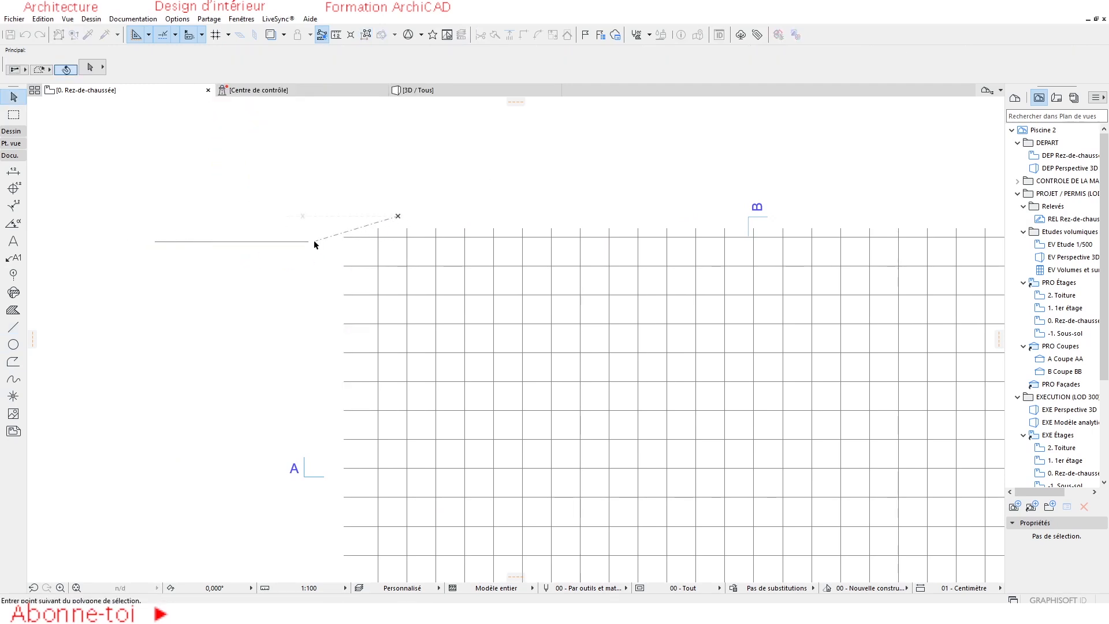
key("Escape")
left_click(395, 179)
left_click(260, 252)
left_click(373, 250)
key("Escape")
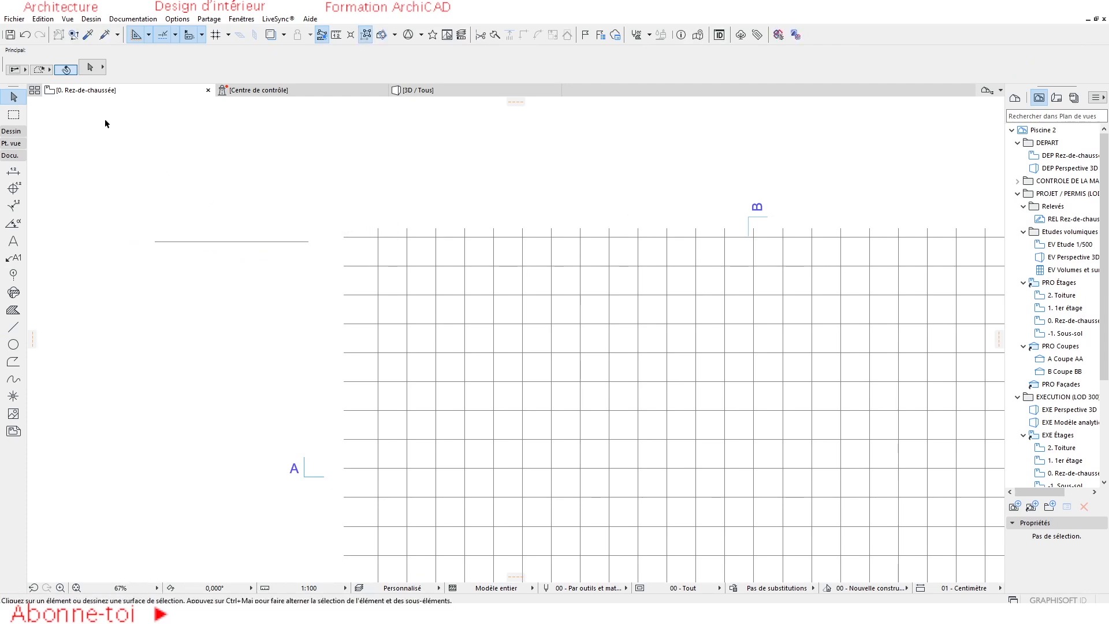
Switch the selection method from polygonal to rectangular
left_click(38, 72)
left_click(71, 66)
left_click(24, 70)
left_click(31, 62)
Select the short test line together with the grid's outer upper-left lines and move them straight upward from the test line's right end
left_click_drag(396, 198, 188, 257)
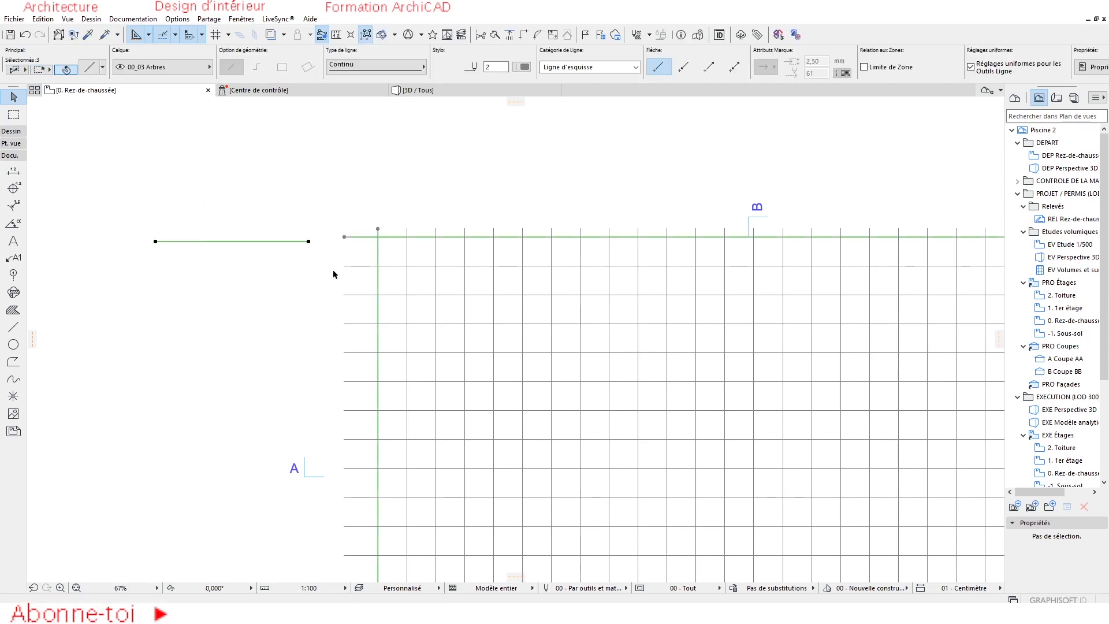
left_click(308, 241)
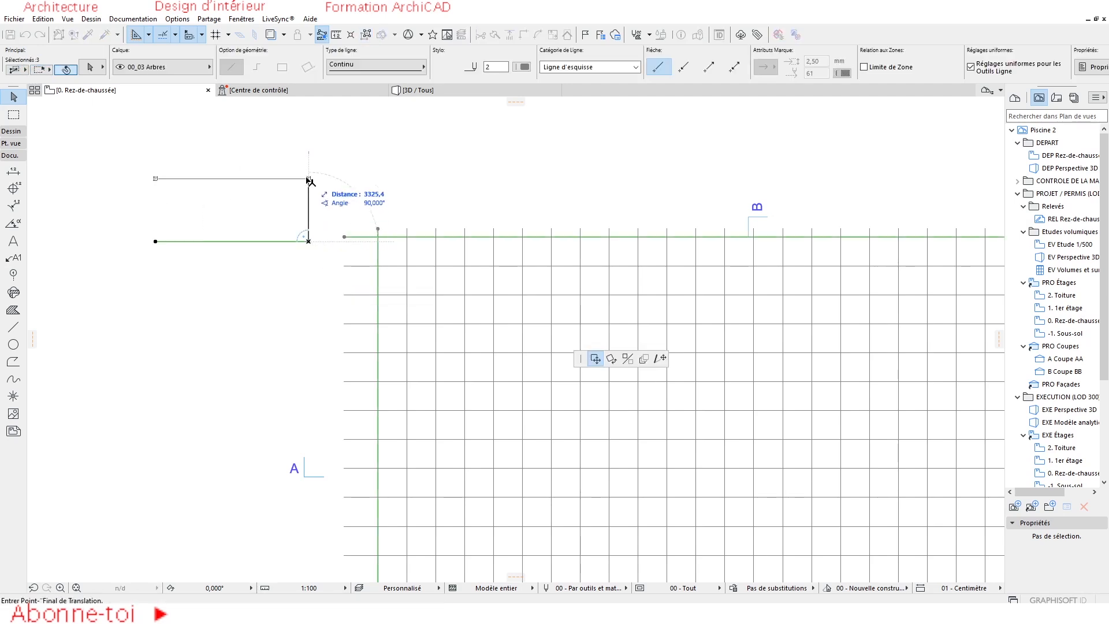
left_click(308, 179)
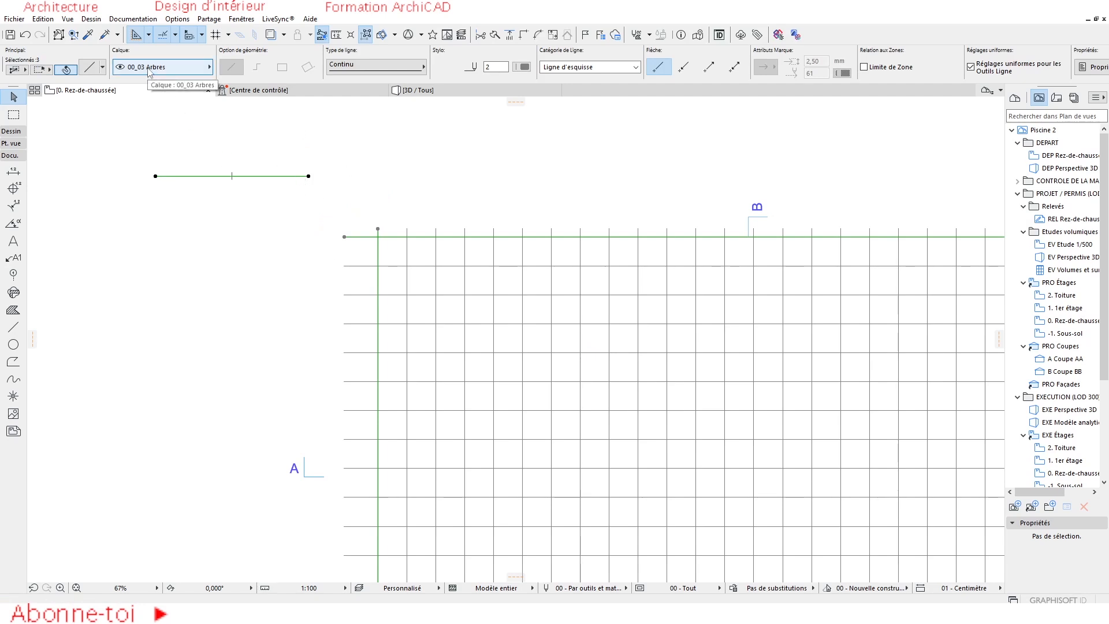
Check the topmost grid line's layer and the lock state of 00_02 Ligne_auxilliaire PDM in the layer settings
left_click(370, 249)
left_click(374, 237)
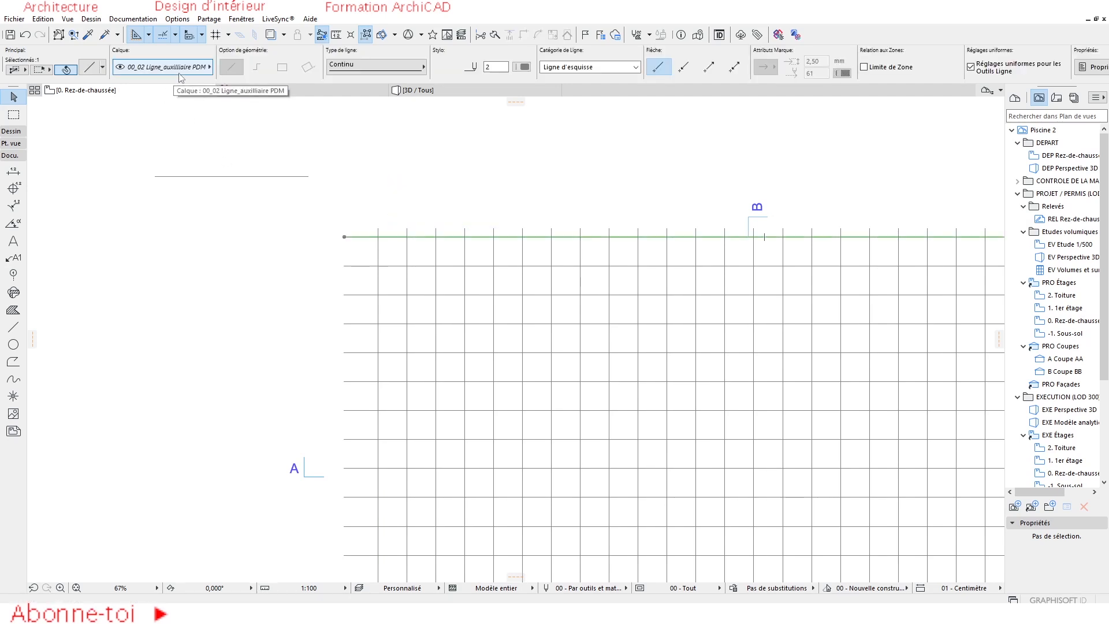
key("ctrl+shift+l")
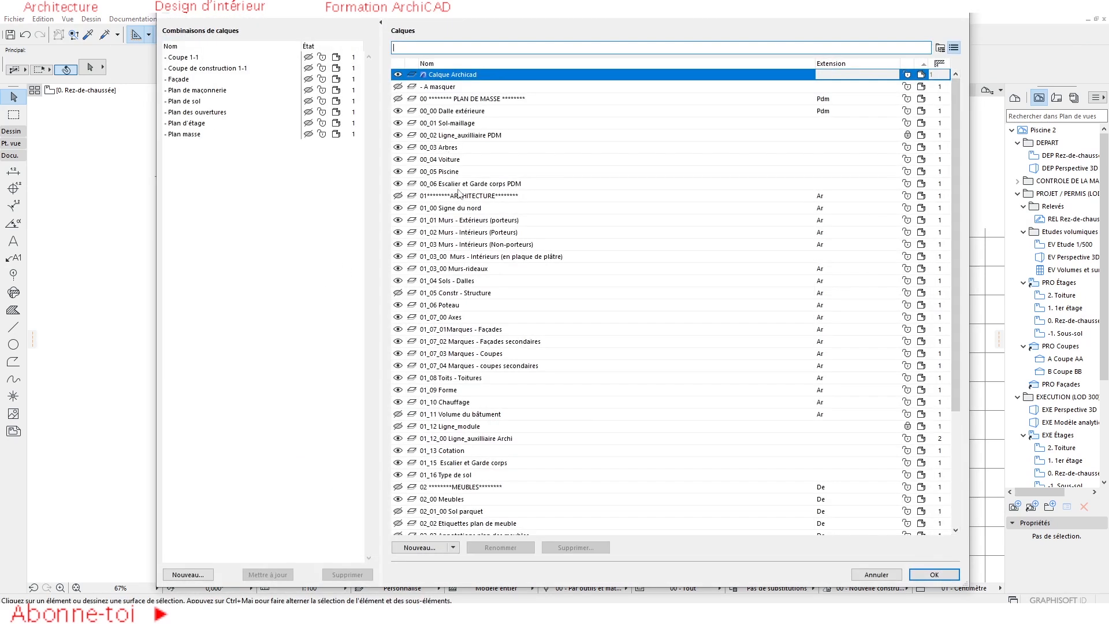
left_click(458, 136)
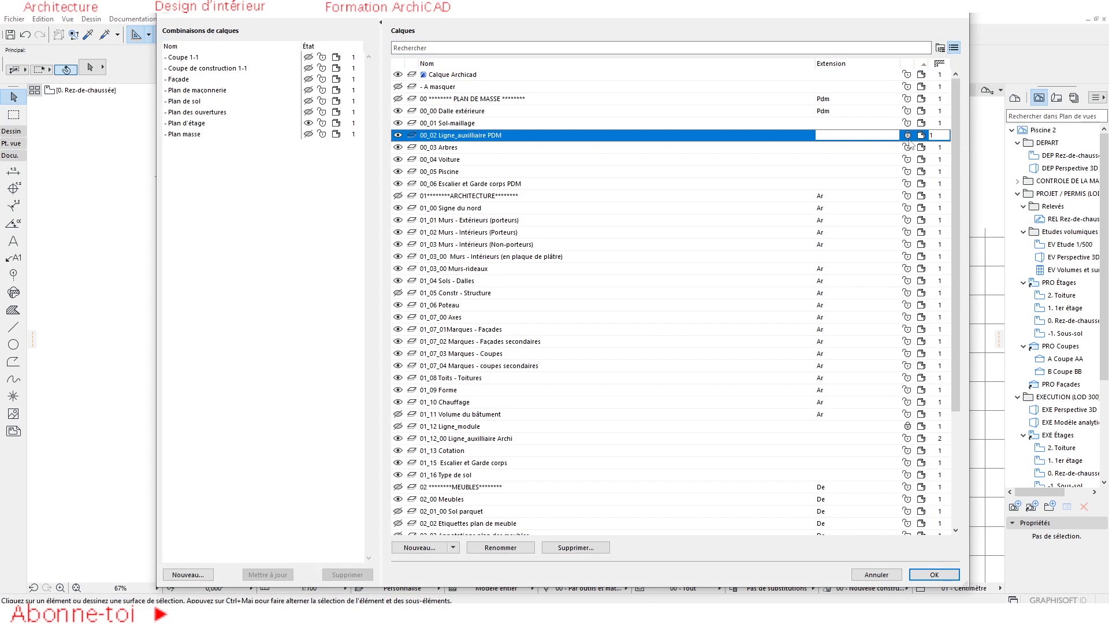
left_click(907, 136)
left_click(963, 15)
Delete the short horizontal test line above the grid's upper-left corner
scroll(519, 268, "down", 3)
middle_click_drag(618, 313, 438, 207)
middle_click(356, 181)
middle_click(357, 180)
left_click_drag(257, 127, 222, 148)
left_click(221, 149)
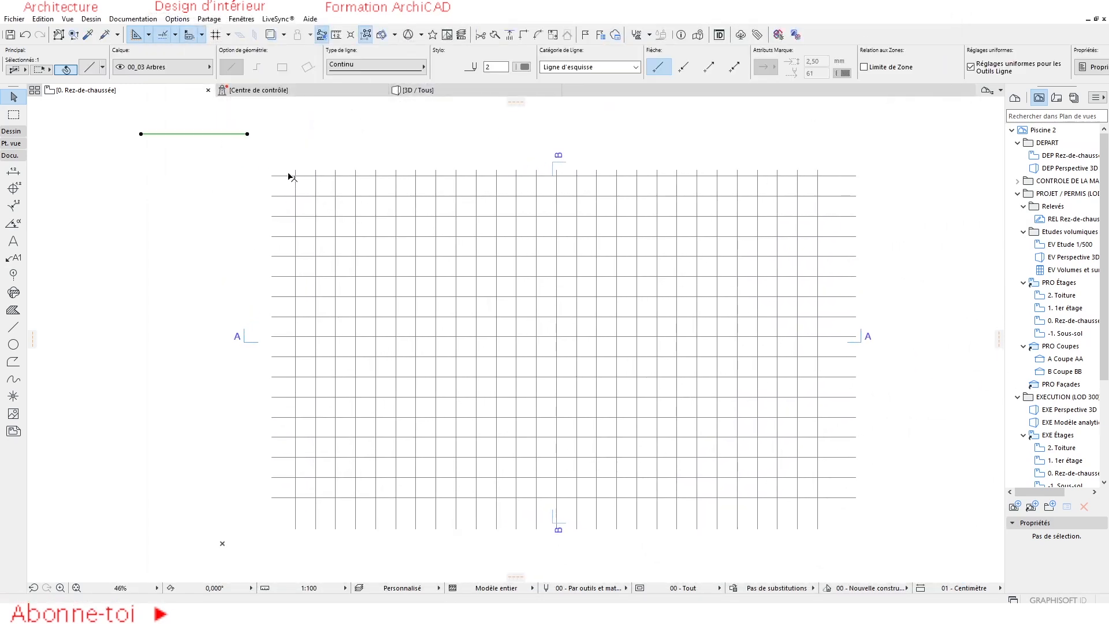
key("Delete")
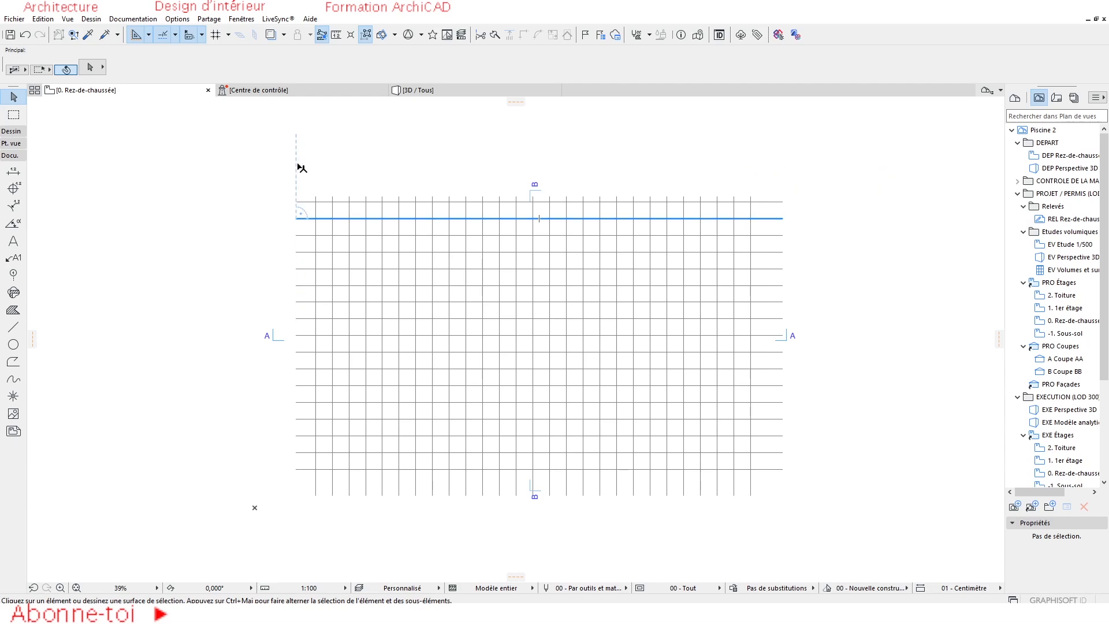
middle_click_drag(604, 294, 556, 303)
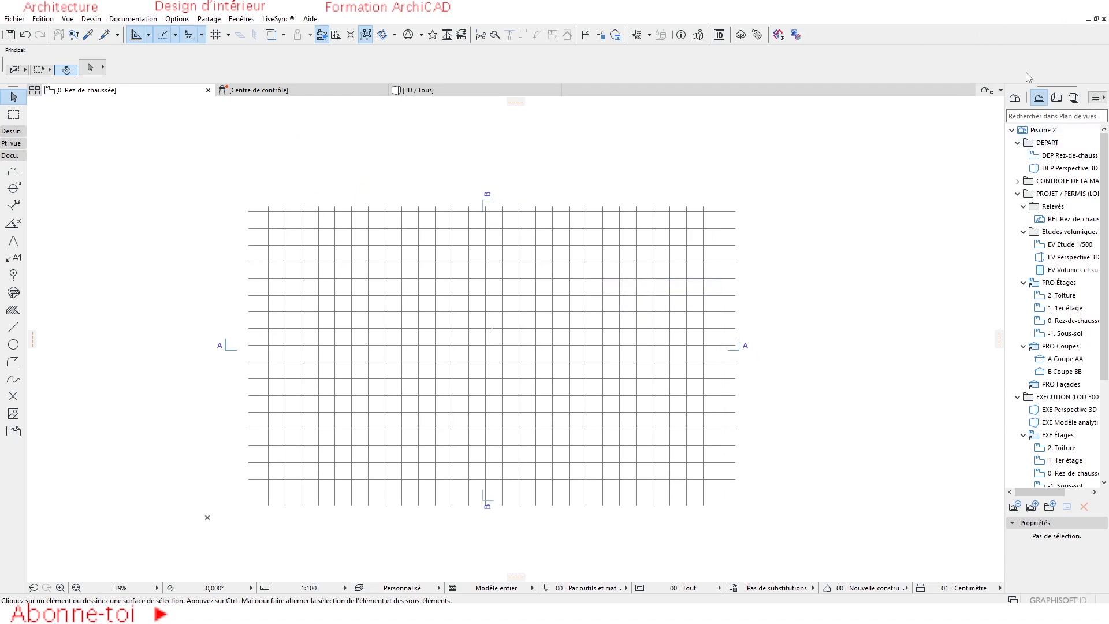
scroll(489, 397, "up", 2)
scroll(487, 397, "down", 2)
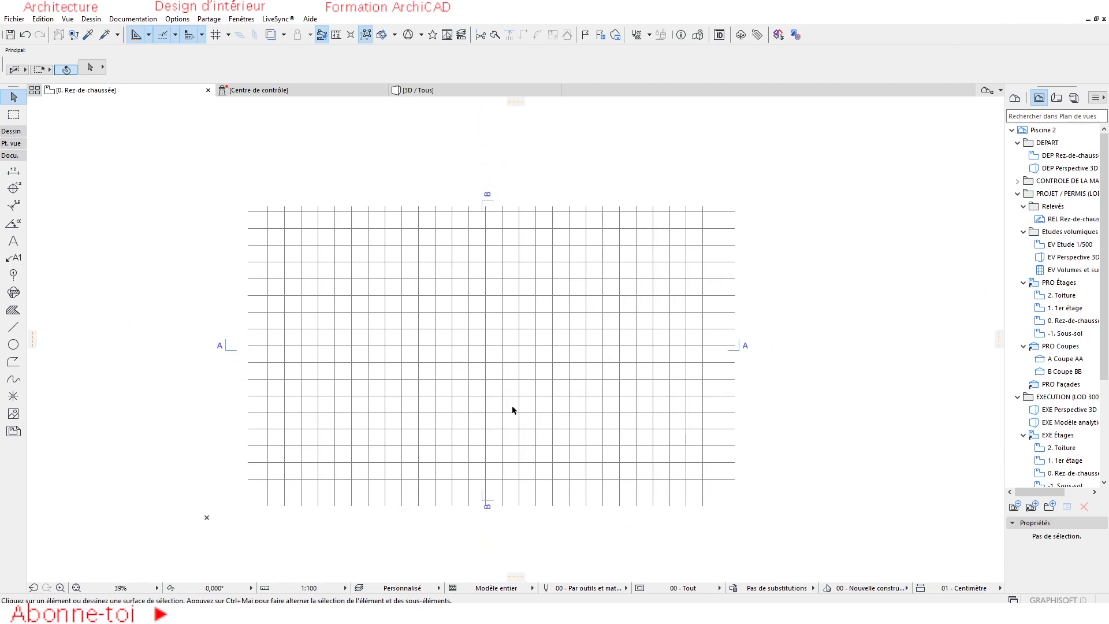
scroll(338, 384, "up", 1)
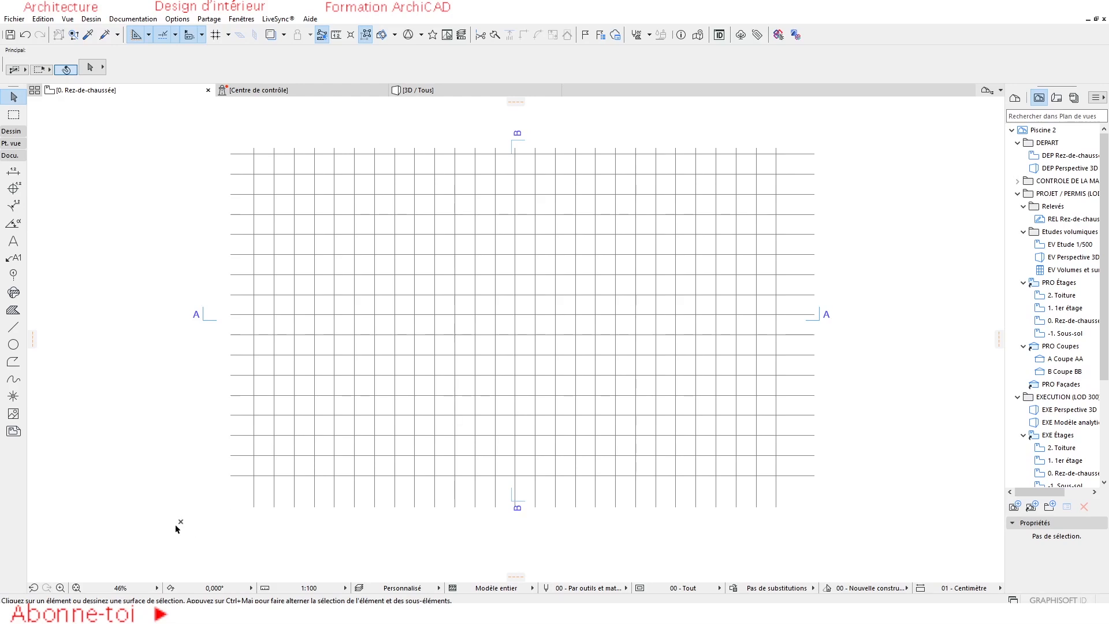
Set the user origin at the intersection of the eighth vertical line from the left and the fifth horizontal line from the bottom
mouse_move(180, 522)
left_click(350, 36)
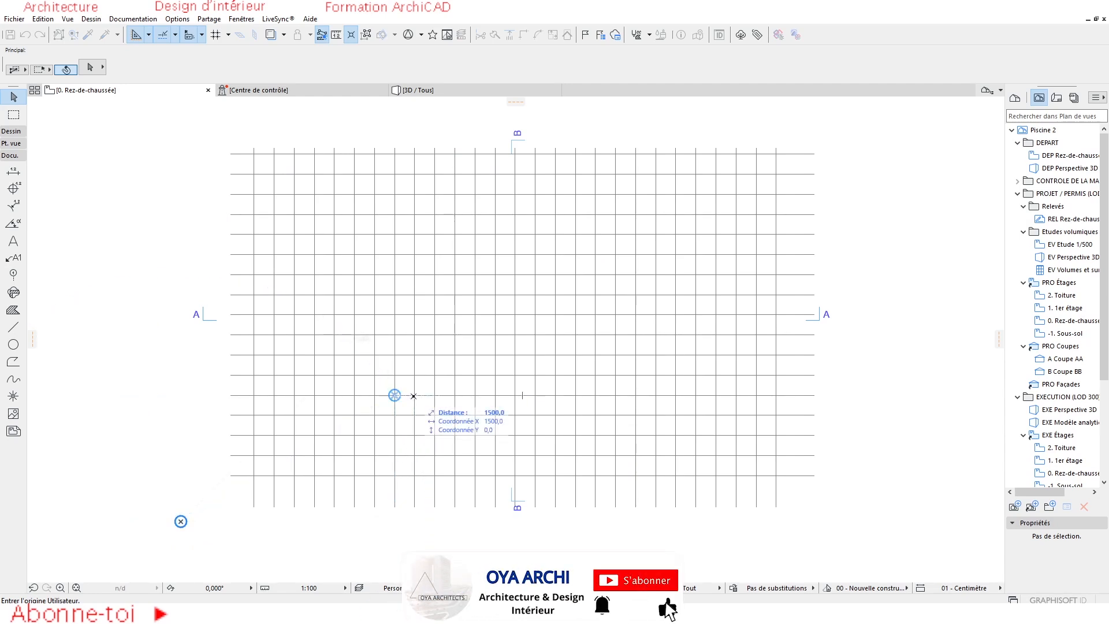
left_click(394, 395)
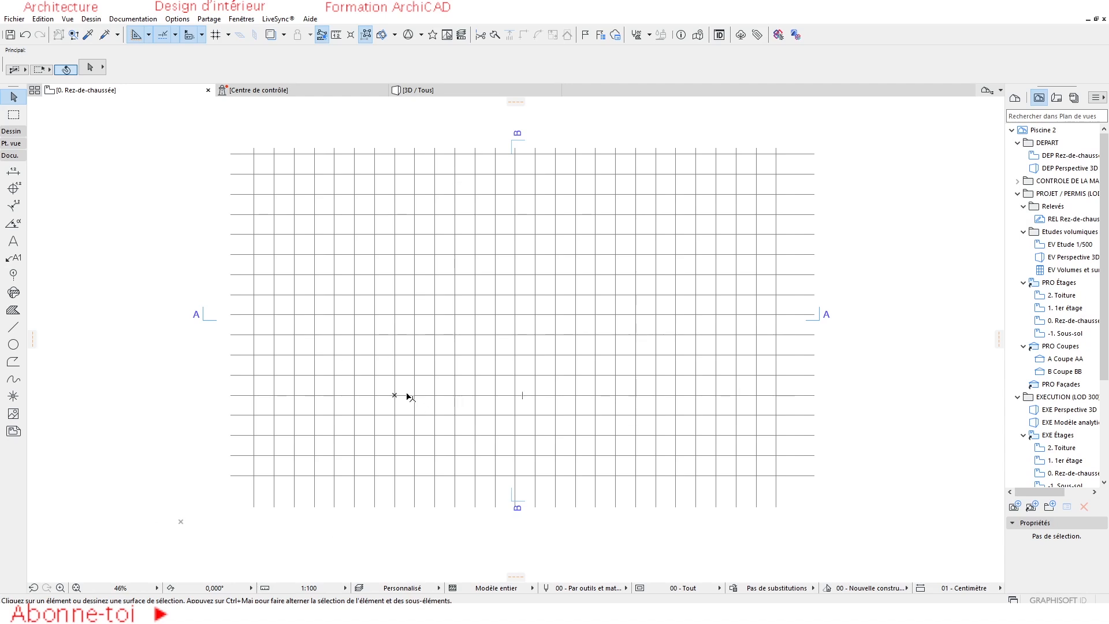
Reset the user origin and place it again where the eighth vertical line from the left meets the fifth horizontal line from the bottom
left_click(350, 36)
left_click(350, 34)
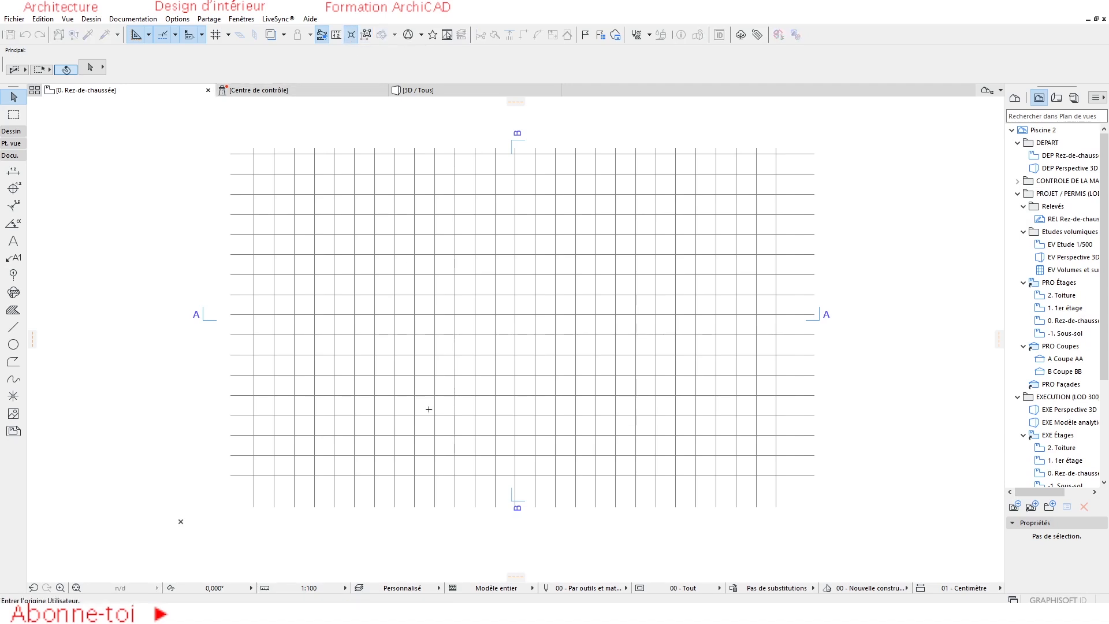
left_click(395, 396)
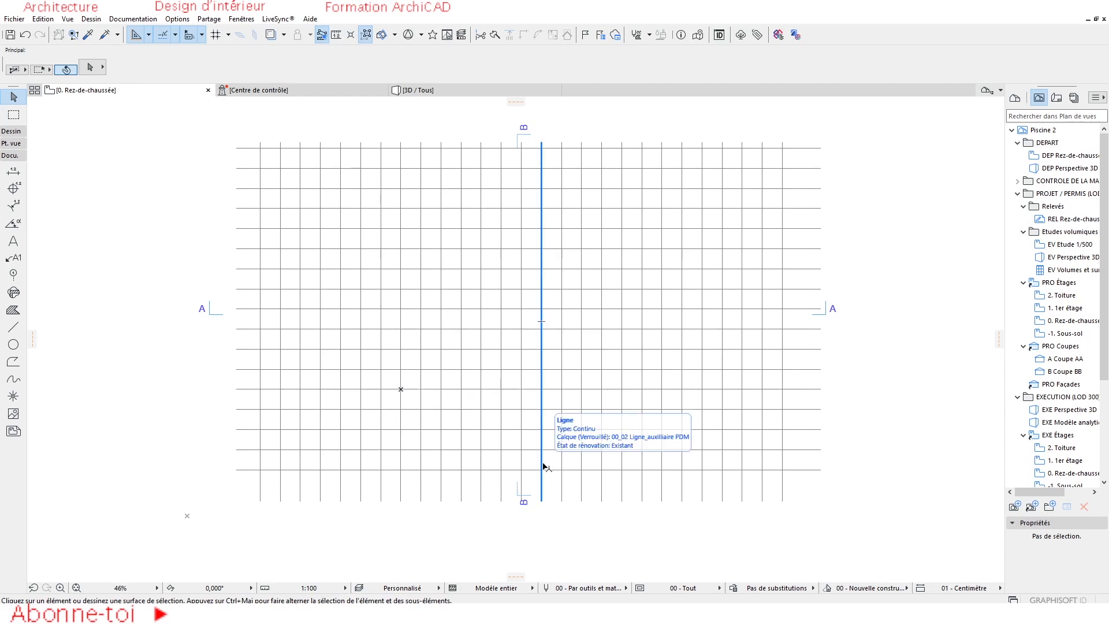
scroll(412, 390, "up", 3)
scroll(384, 396, "up", 1)
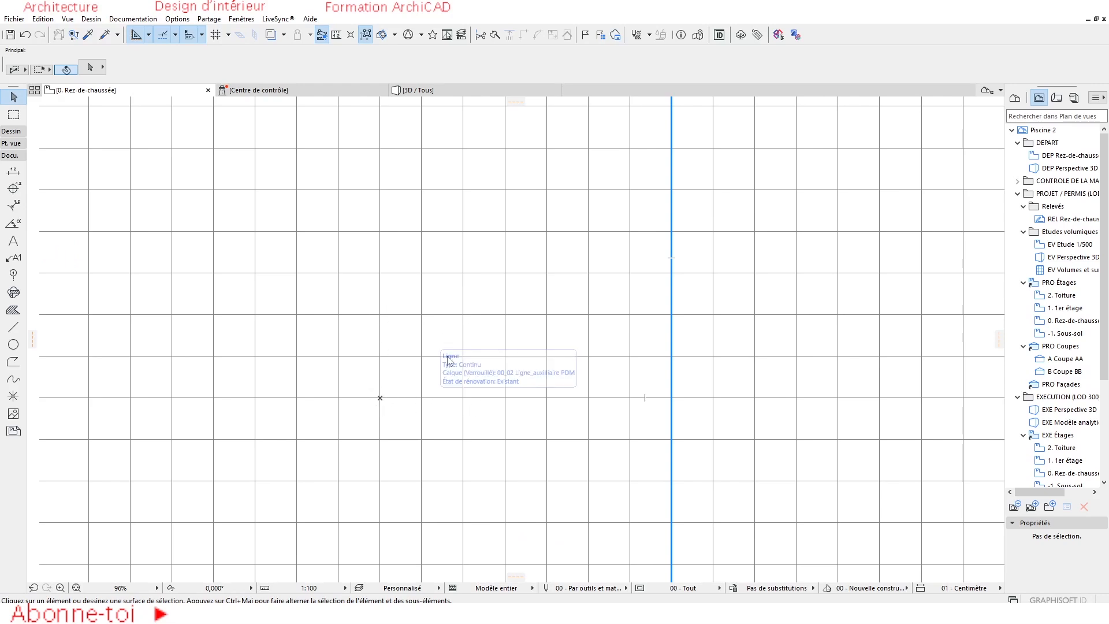
scroll(463, 324, "down", 2)
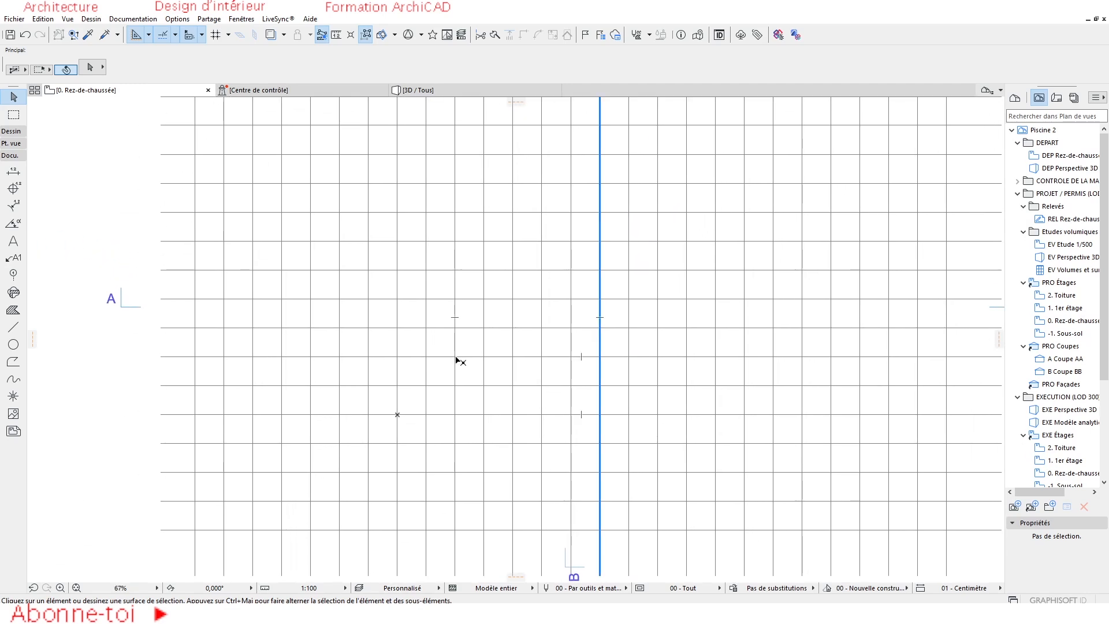
Place three hotspots two grid cells right of the user origin, at four, six and eight cells above it
mouse_move(455, 356)
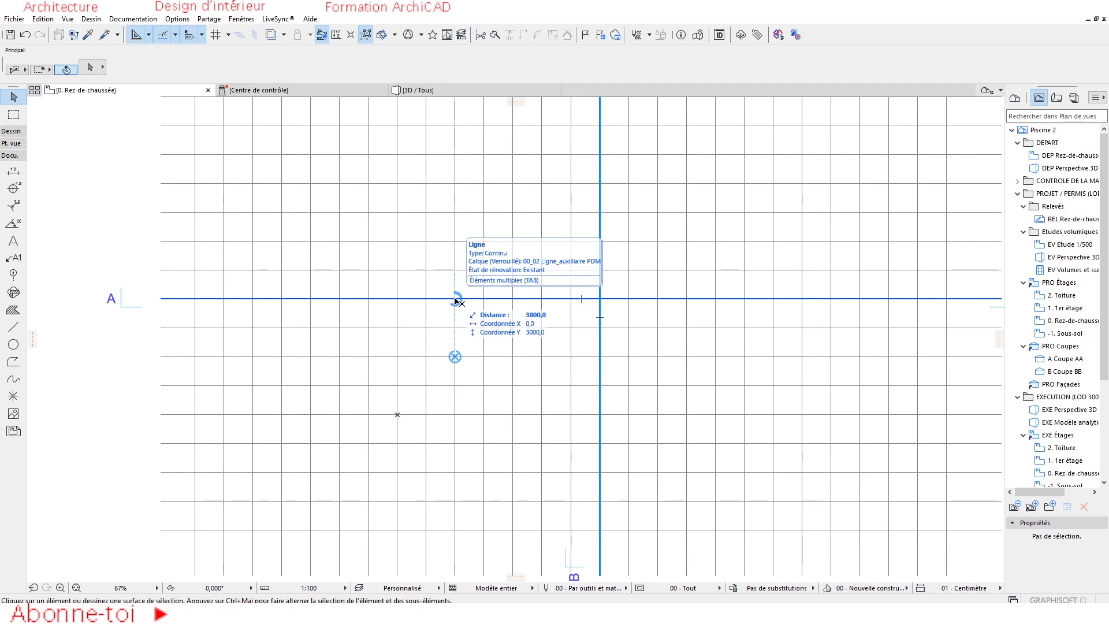
scroll(456, 300, "up", 2)
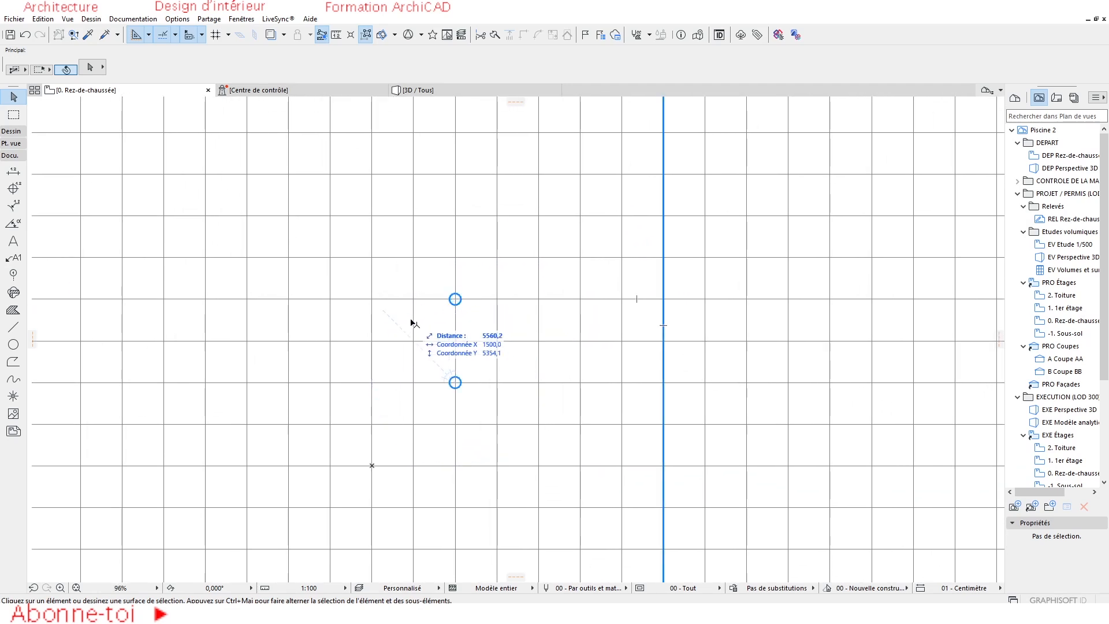
left_click(13, 395)
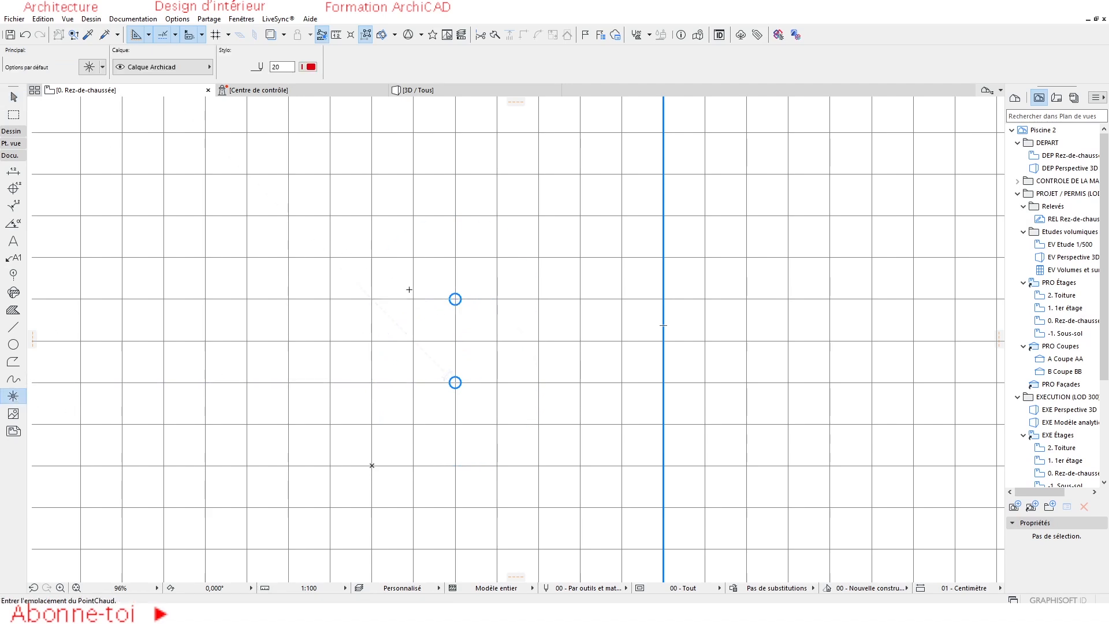
left_click(455, 299)
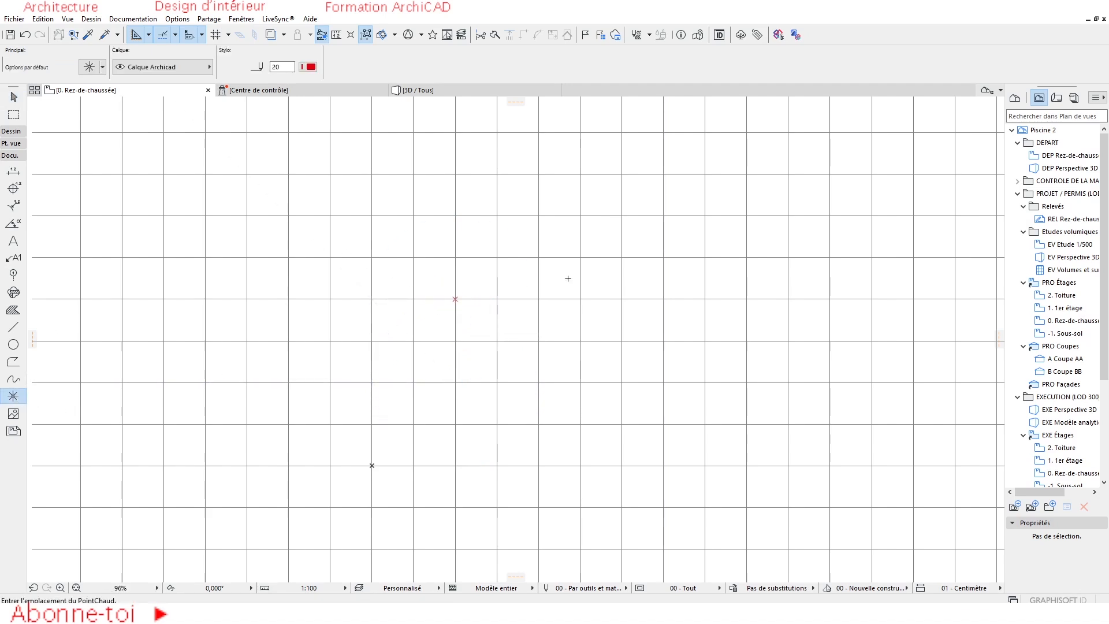
middle_click_drag(518, 202, 513, 322)
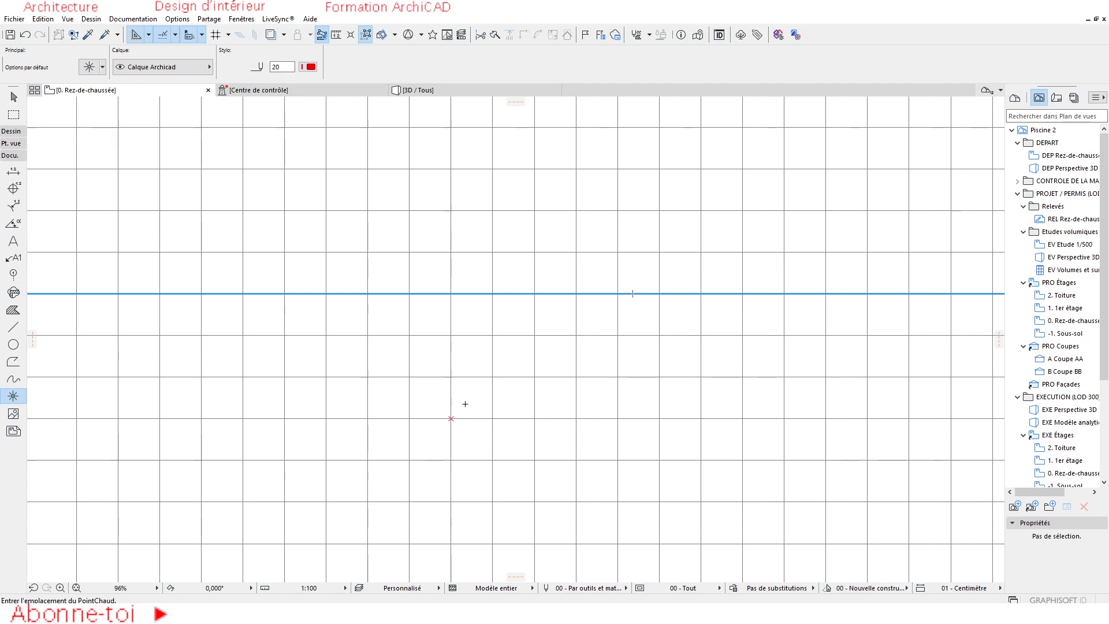
left_click(451, 335)
left_click(451, 252)
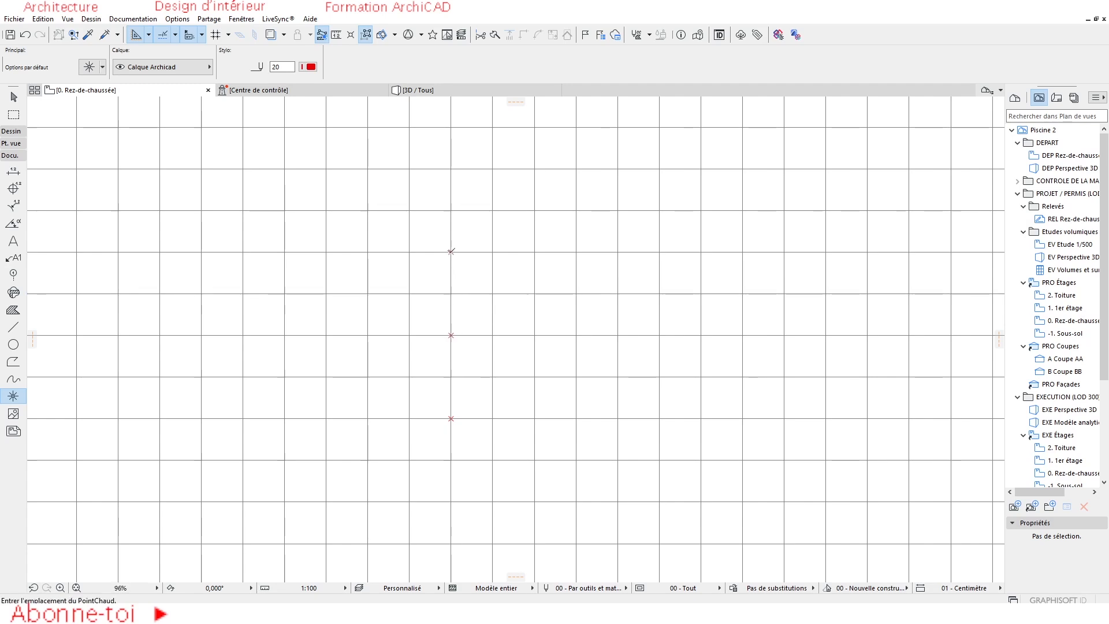
Add hotspots one grid cell to the right and one to the left of the middle hotspot in the vertical row
left_click(493, 335)
left_click(409, 335)
scroll(534, 290, "down", 3)
scroll(507, 358, "up", 1)
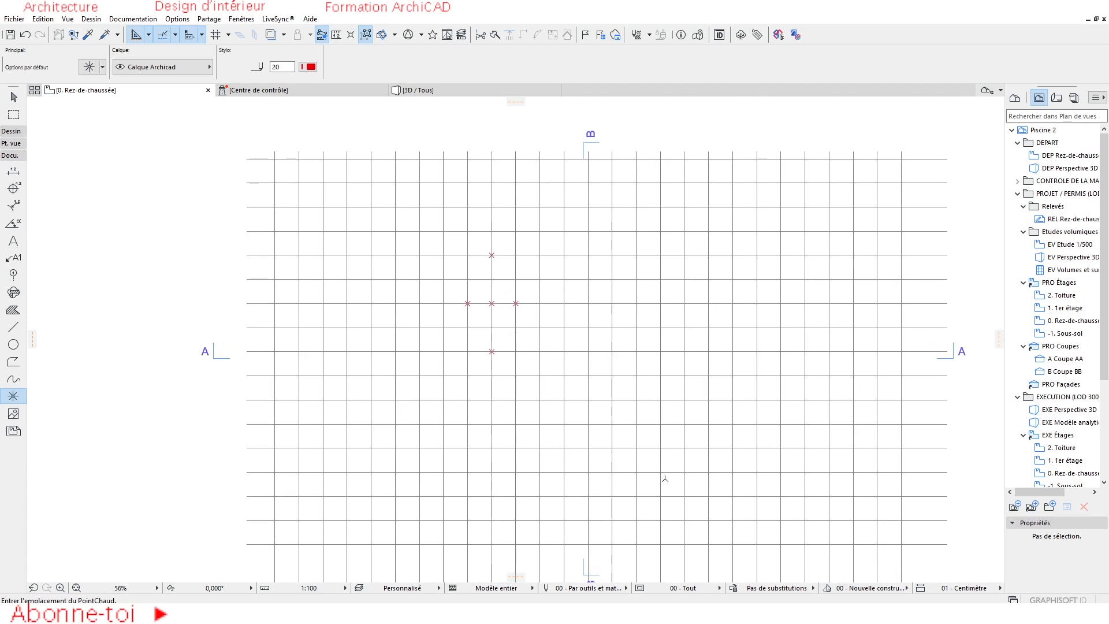
Place three hotspots two grid cells above the user origin, at four, six and eight cells to its right
scroll(500, 294, "up", 4)
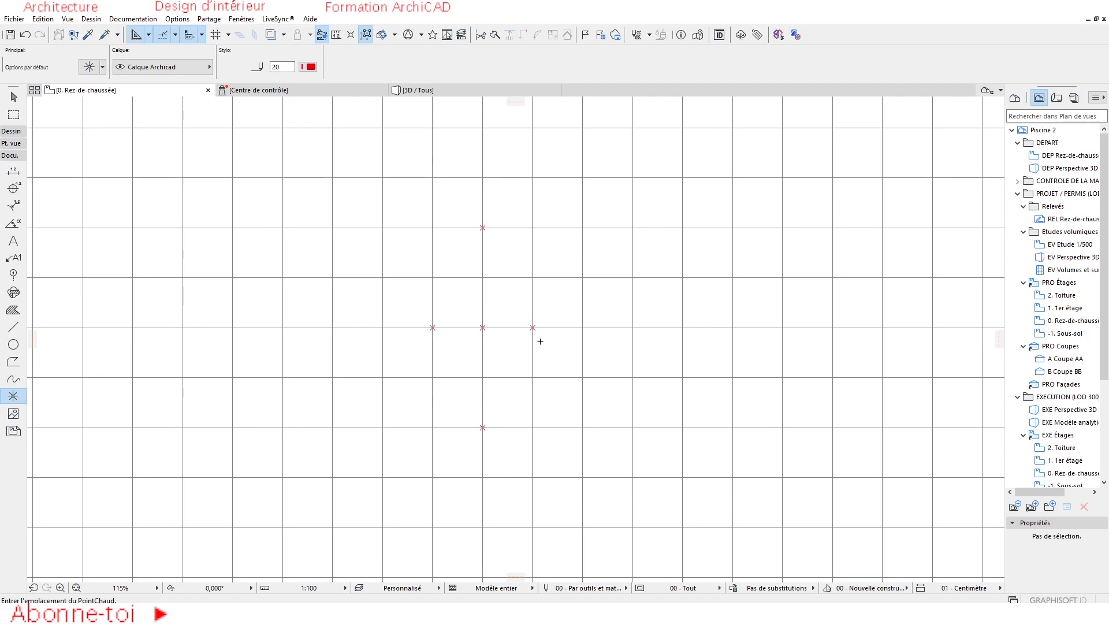
scroll(492, 306, "down", 1)
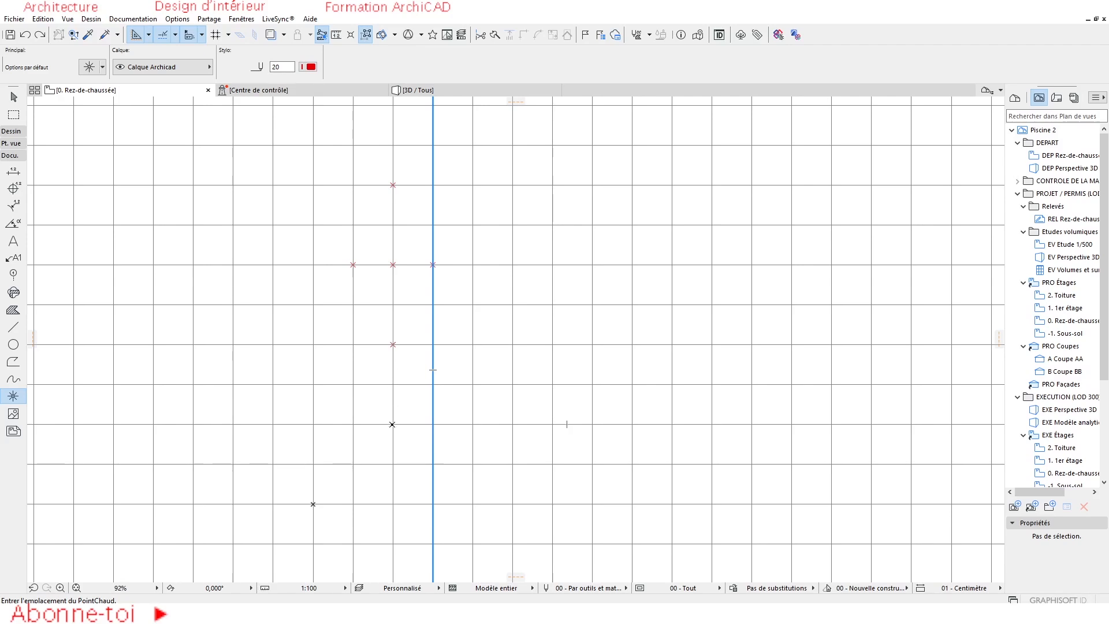
left_click(392, 424)
scroll(475, 424, "up", 2)
left_click(471, 423)
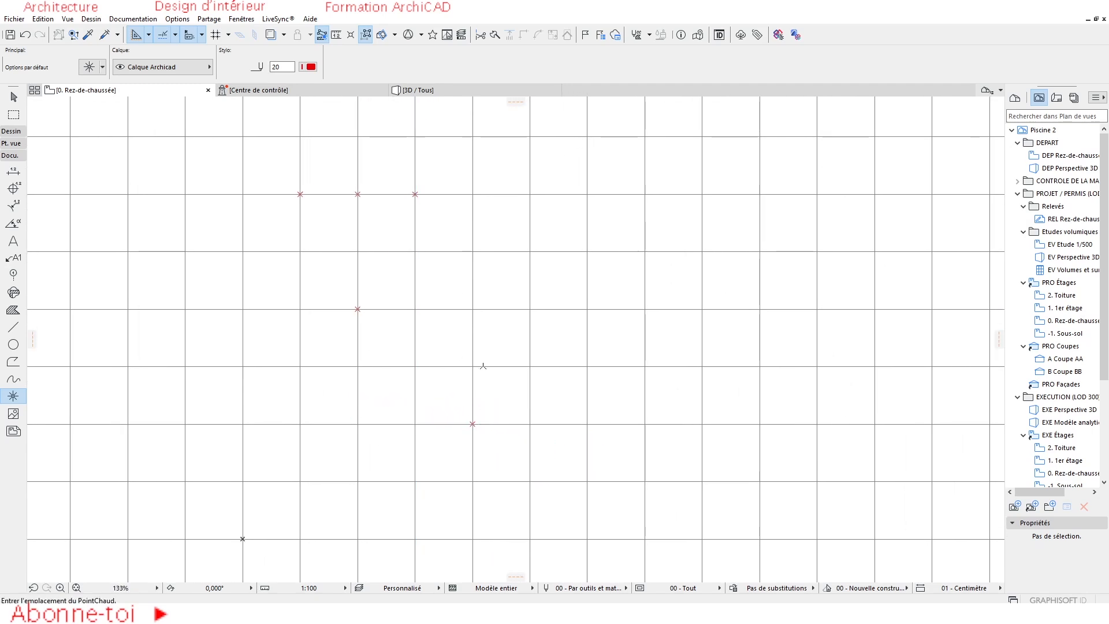
scroll(478, 436, "down", 4)
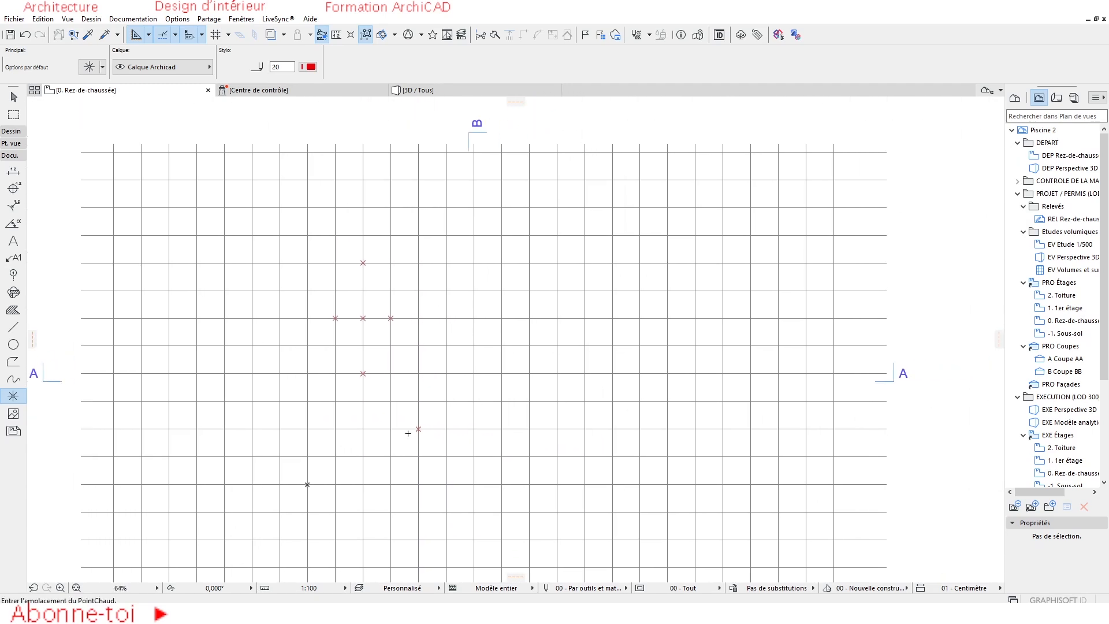
scroll(419, 427, "up", 4)
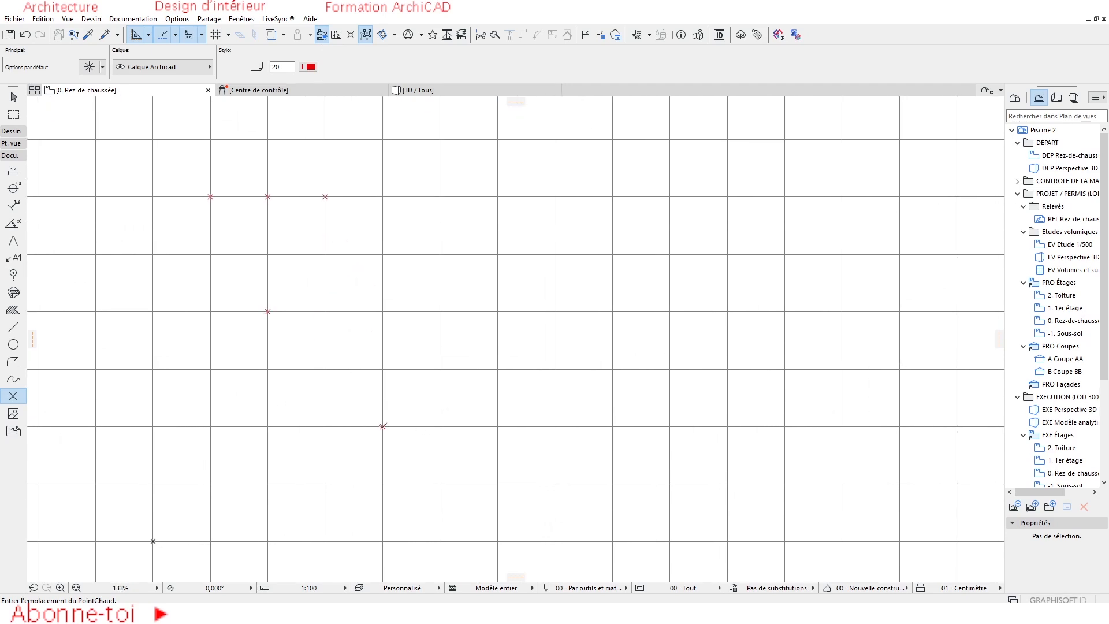
left_click(497, 426)
left_click(612, 427)
Add hotspots one grid cell above and one below the middle hotspot of the lower horizontal row
left_click(497, 369)
left_click(499, 483)
scroll(494, 426, "down", 2)
scroll(523, 430, "up", 4)
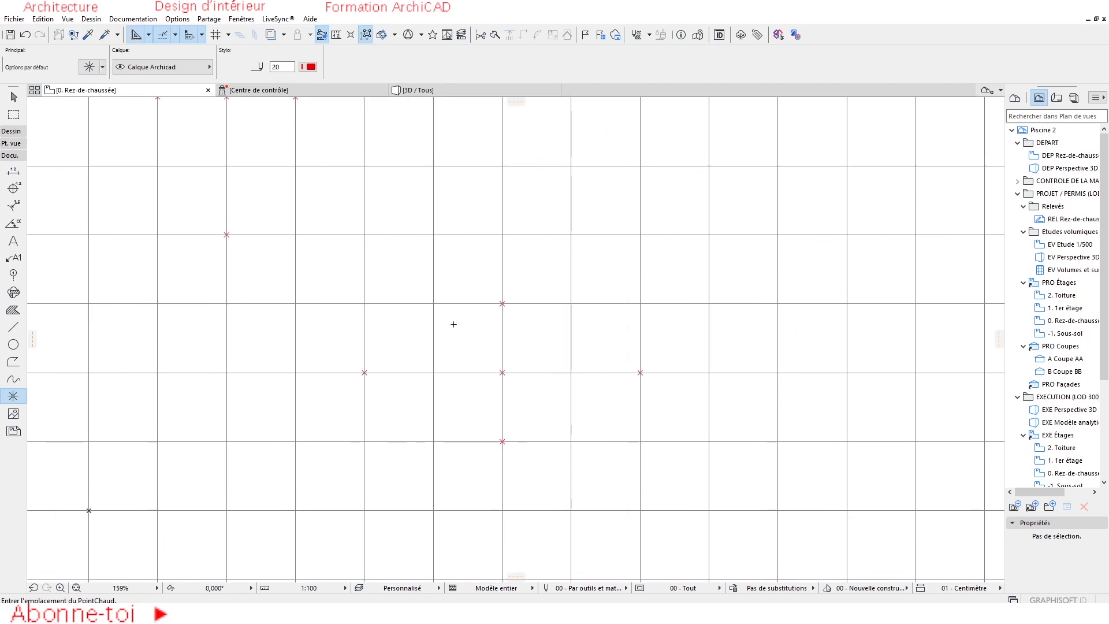
scroll(456, 401, "down", 3)
scroll(465, 399, "up", 2)
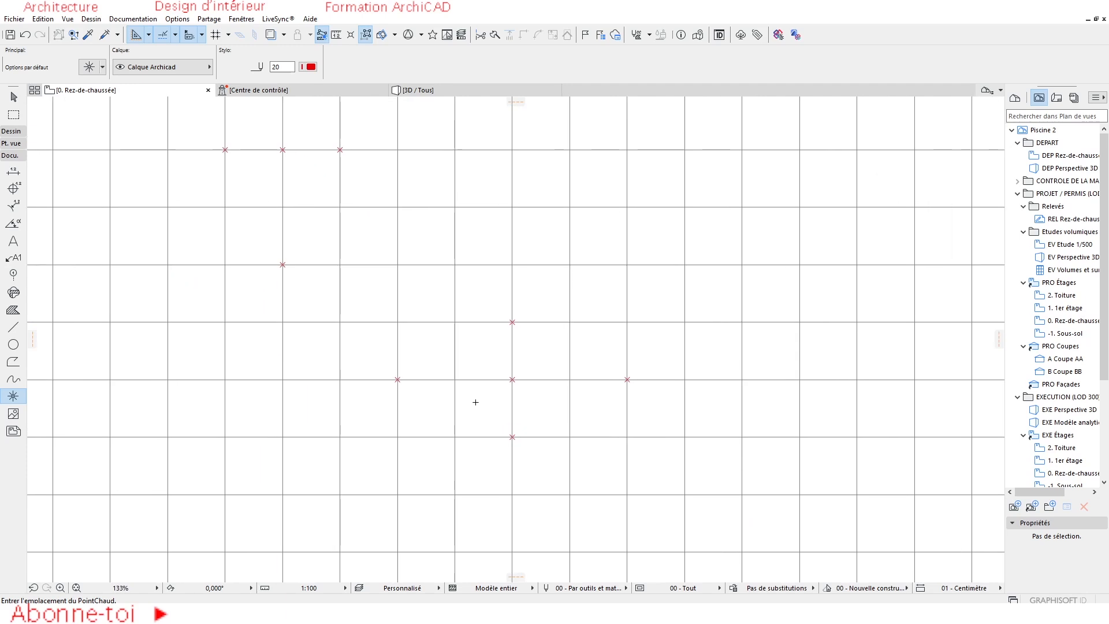
scroll(514, 412, "up", 2)
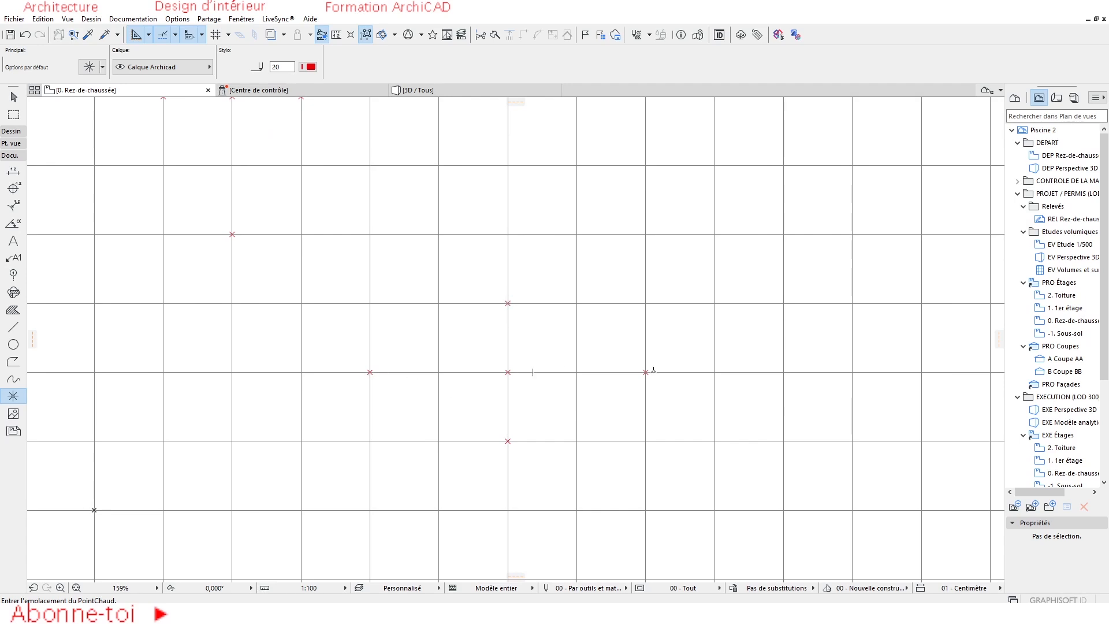
Draw a full circle on layer 00_03 Arbres, centred on the lower group's middle hotspot and passing through the hotspot directly above it
left_click(13, 345)
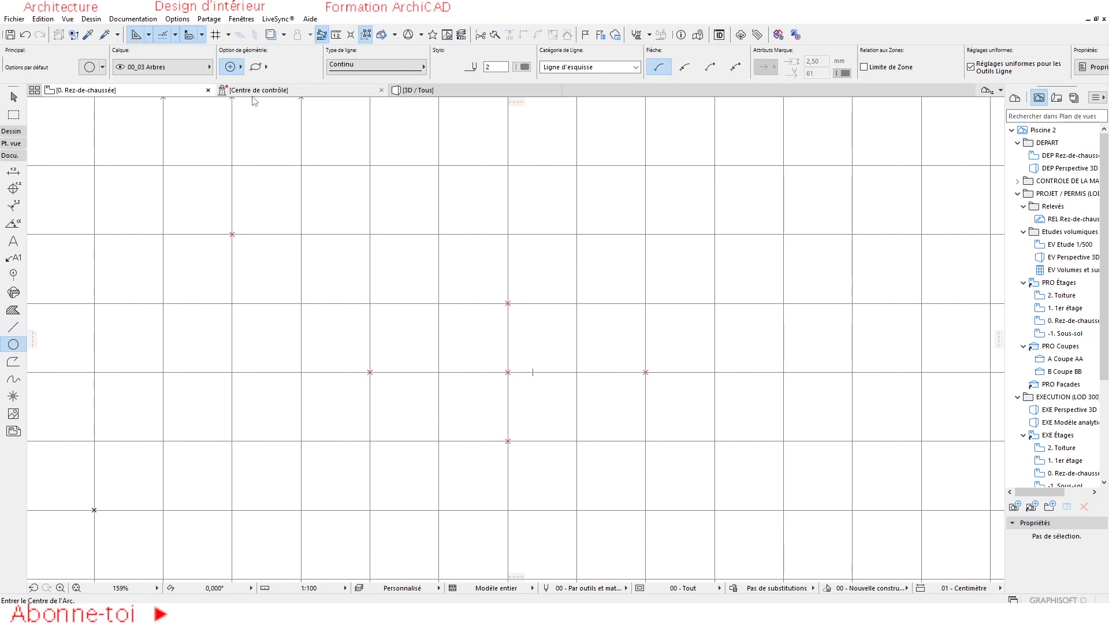
left_click(145, 70)
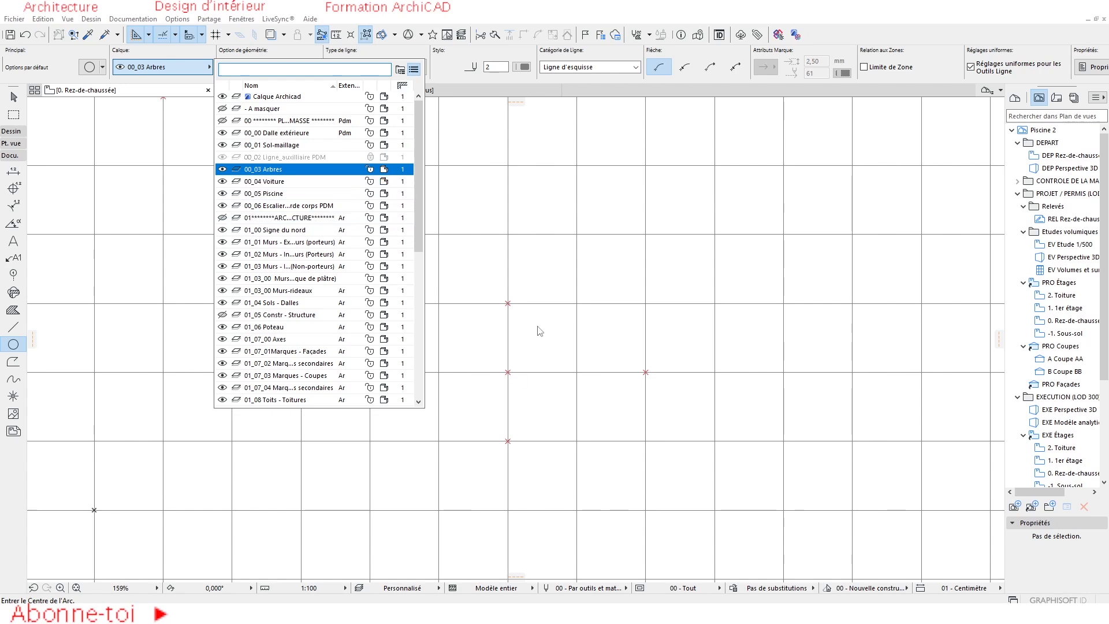
left_click(538, 383)
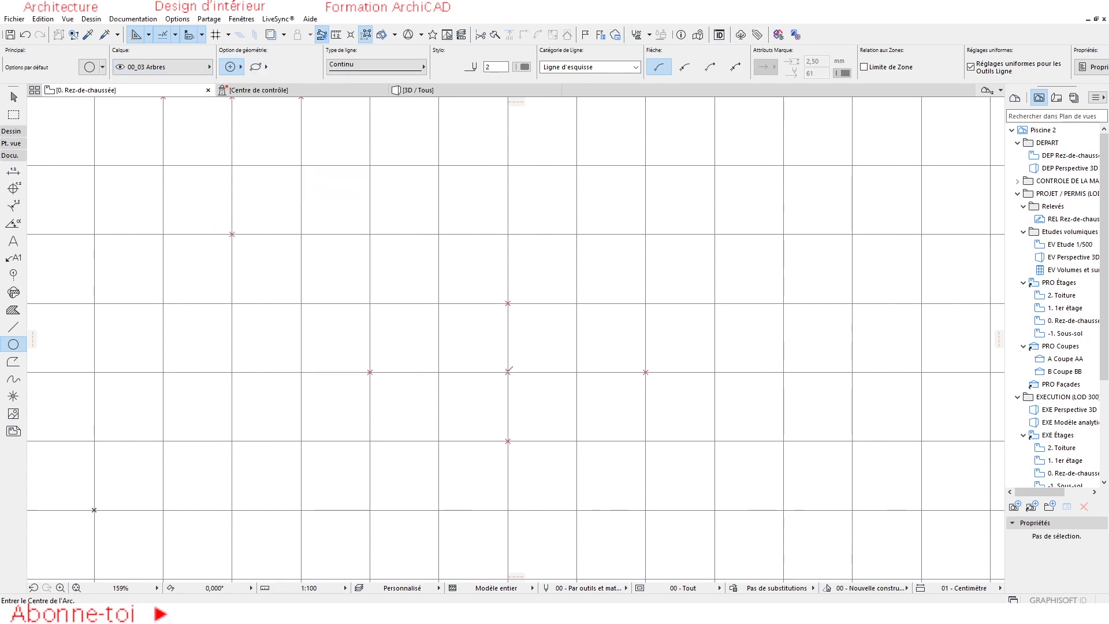
left_click(508, 372)
left_click(507, 302)
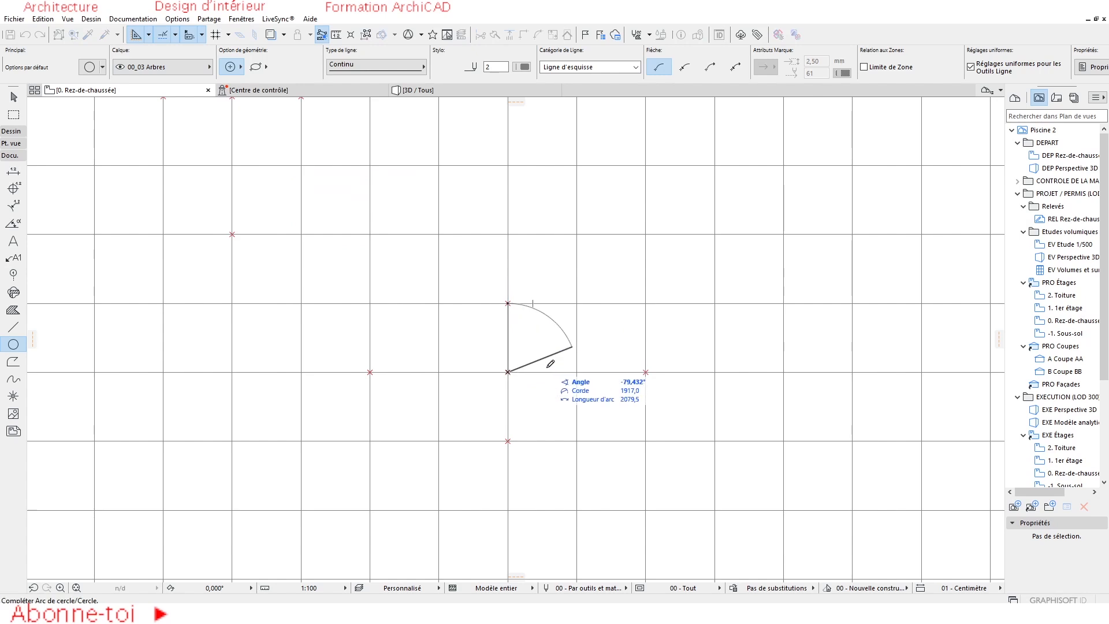
left_click(508, 303)
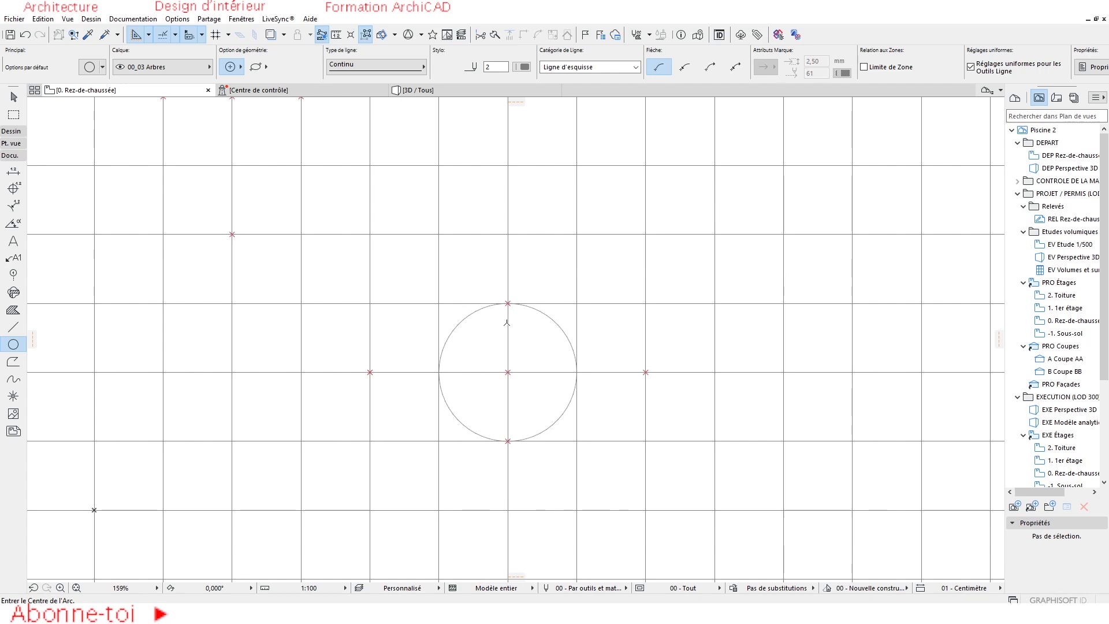
Draw a larger concentric circle from the same centre, passing through the lower group's right-hand hotspot
left_click(508, 372)
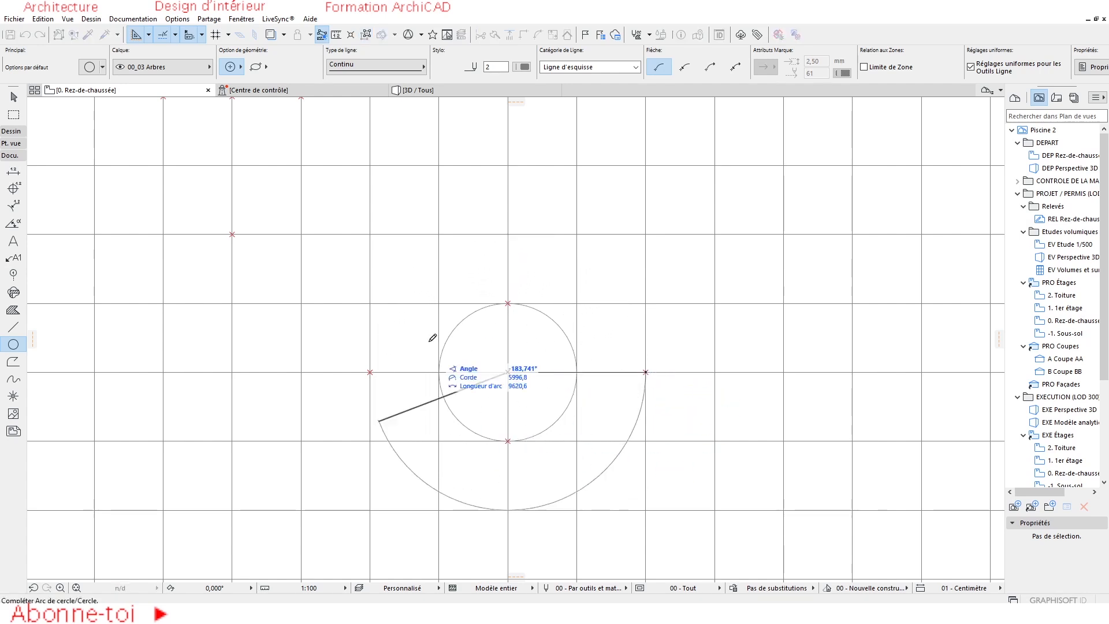
left_click(645, 372)
left_click(646, 372)
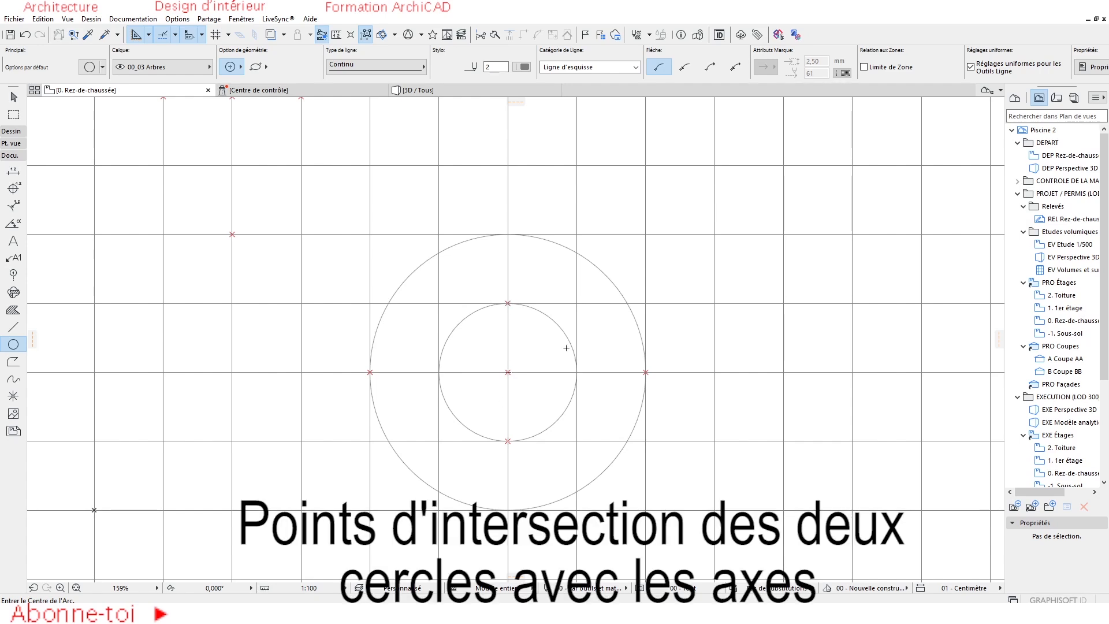
Draw a straight line from the circles' common centre, rising gently to the right and ending just outside the outer circle
scroll(576, 376, "up", 2)
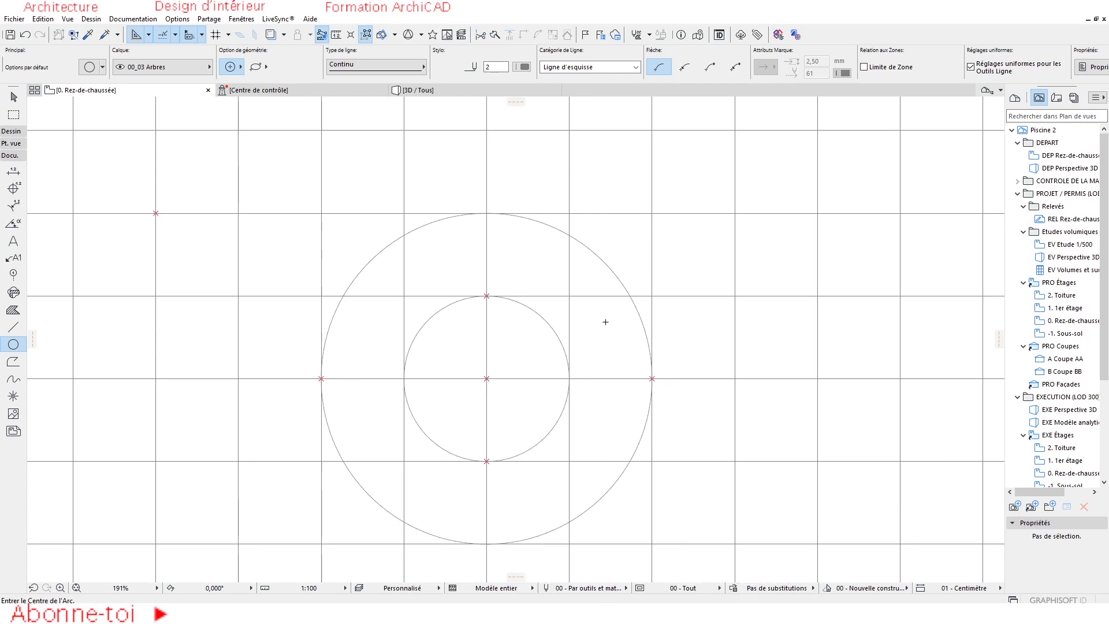
left_click(13, 327)
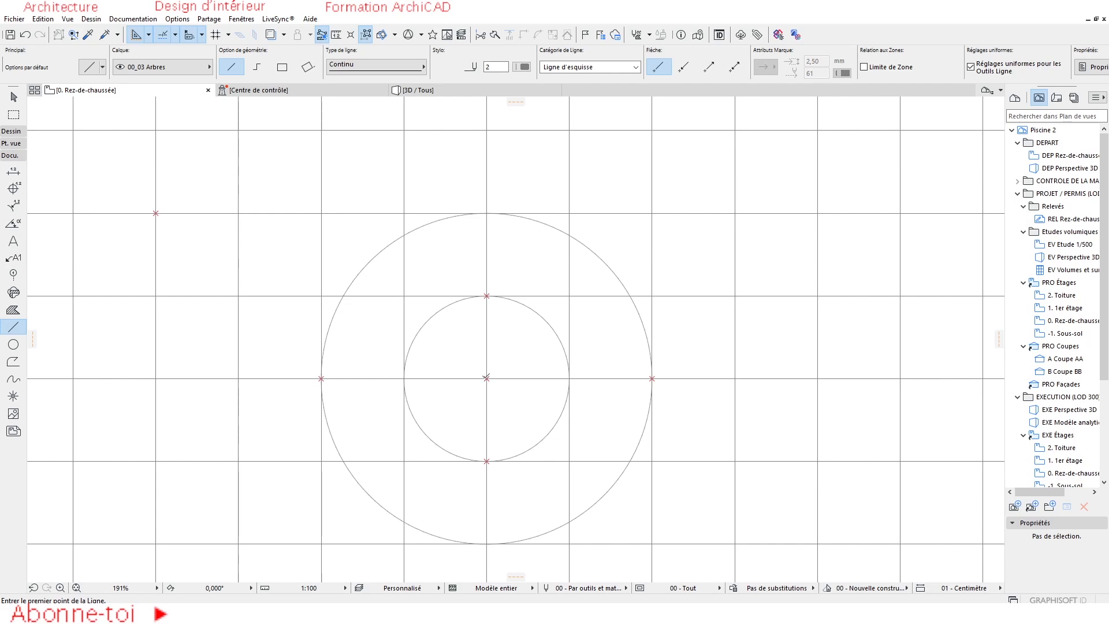
left_click(486, 378)
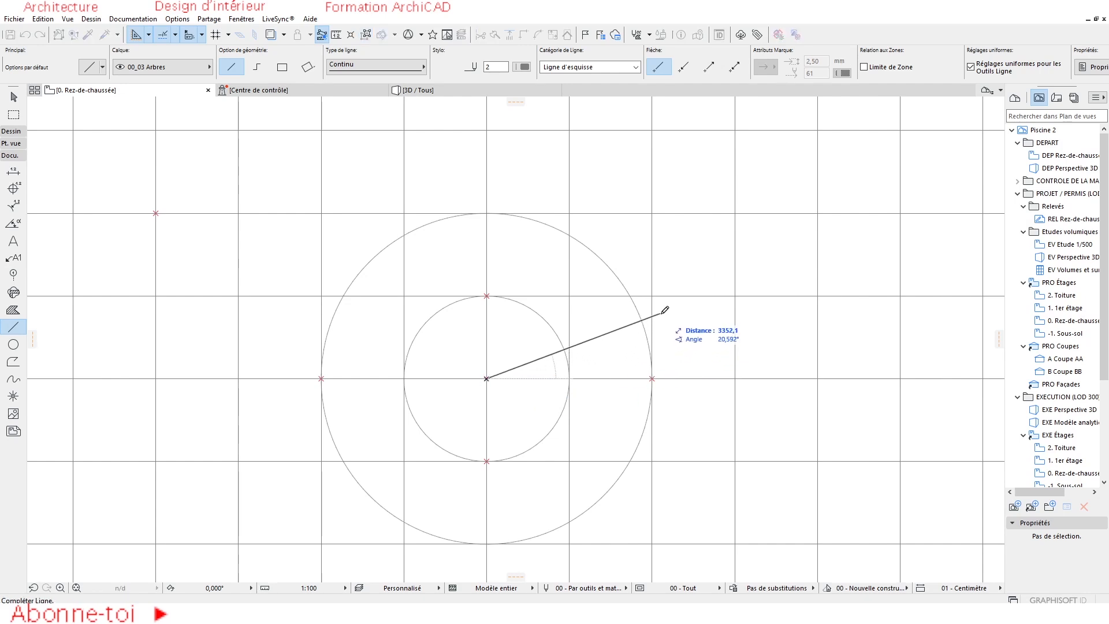
left_click(674, 318)
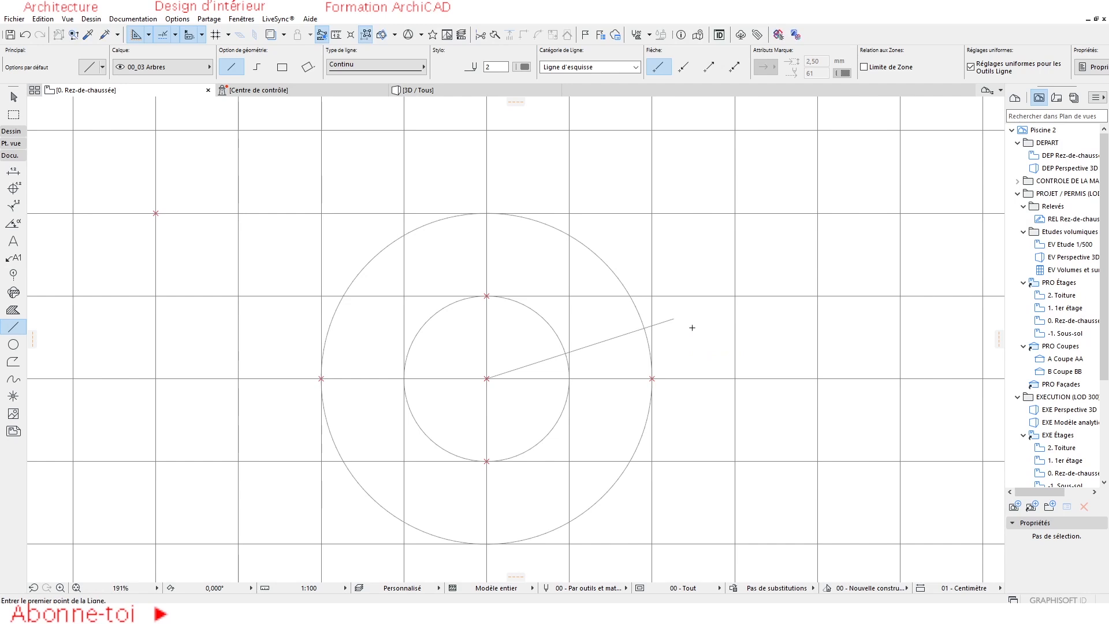
scroll(658, 346, "up", 3)
scroll(525, 477, "down", 4)
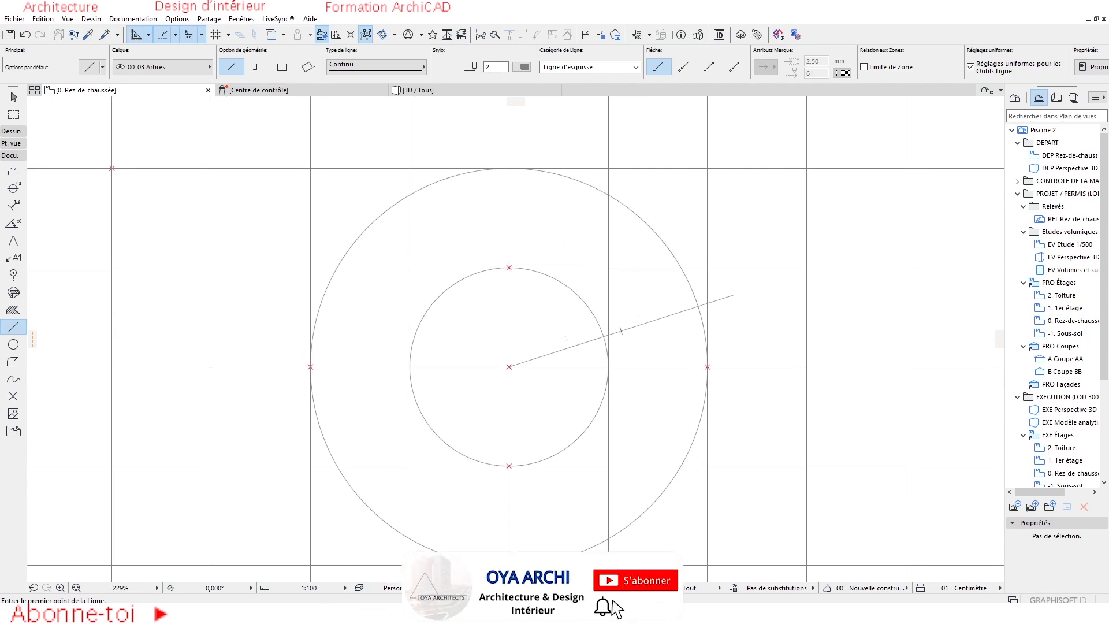
Set up a rotational multiply of the radial line with Propagation, 15° spacing, Choisir arc avant saisie enabled and Rotation vers chemin
key("Escape")
left_click(556, 358)
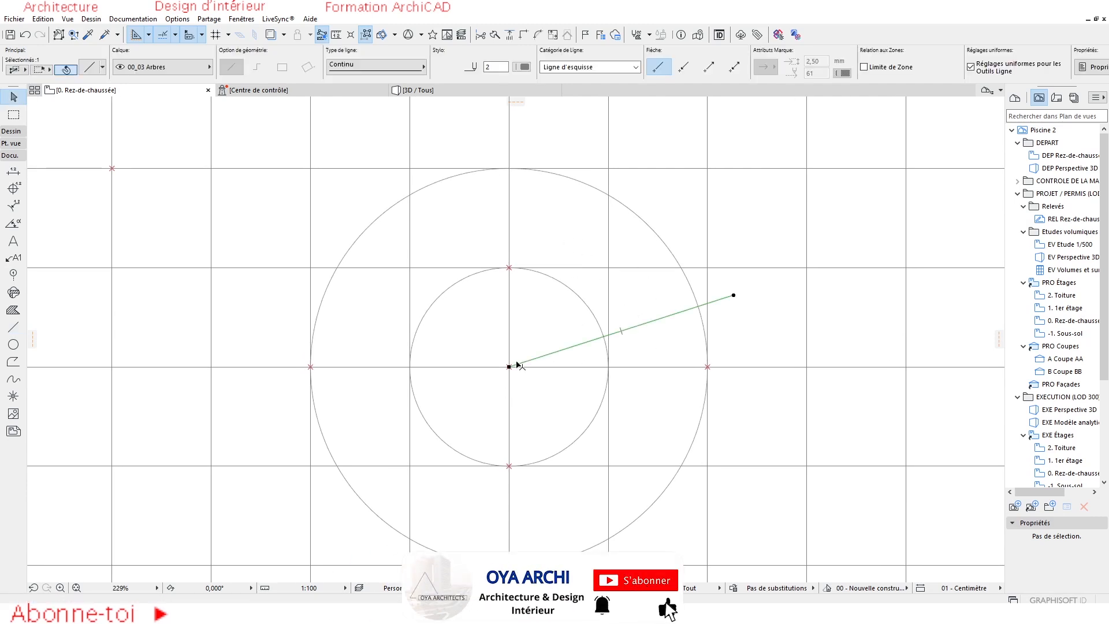
left_click(509, 367)
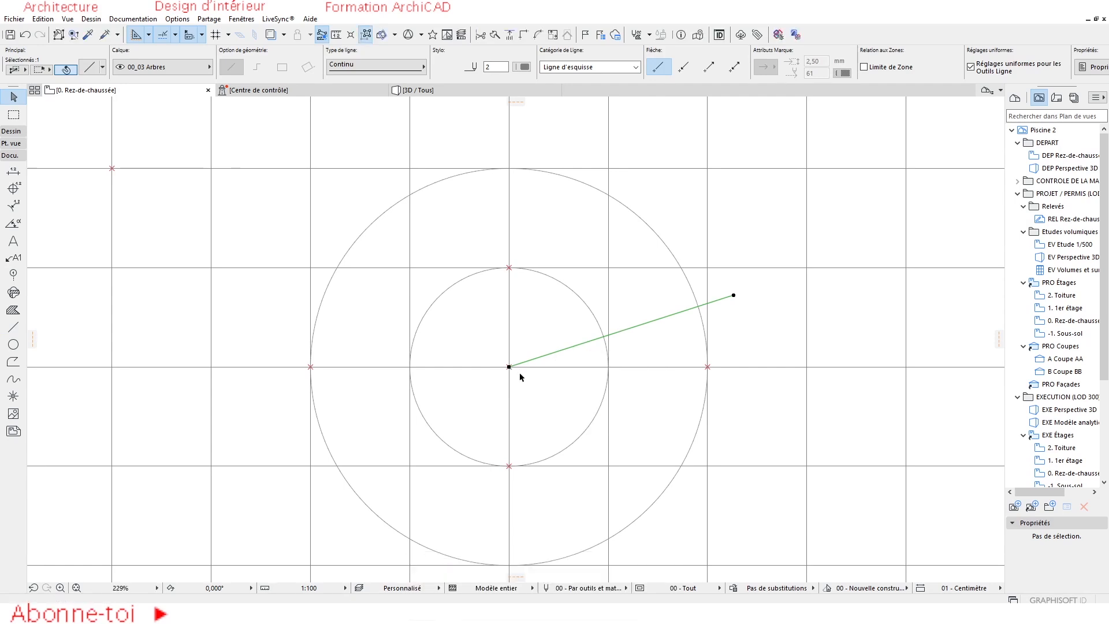
left_click(510, 367)
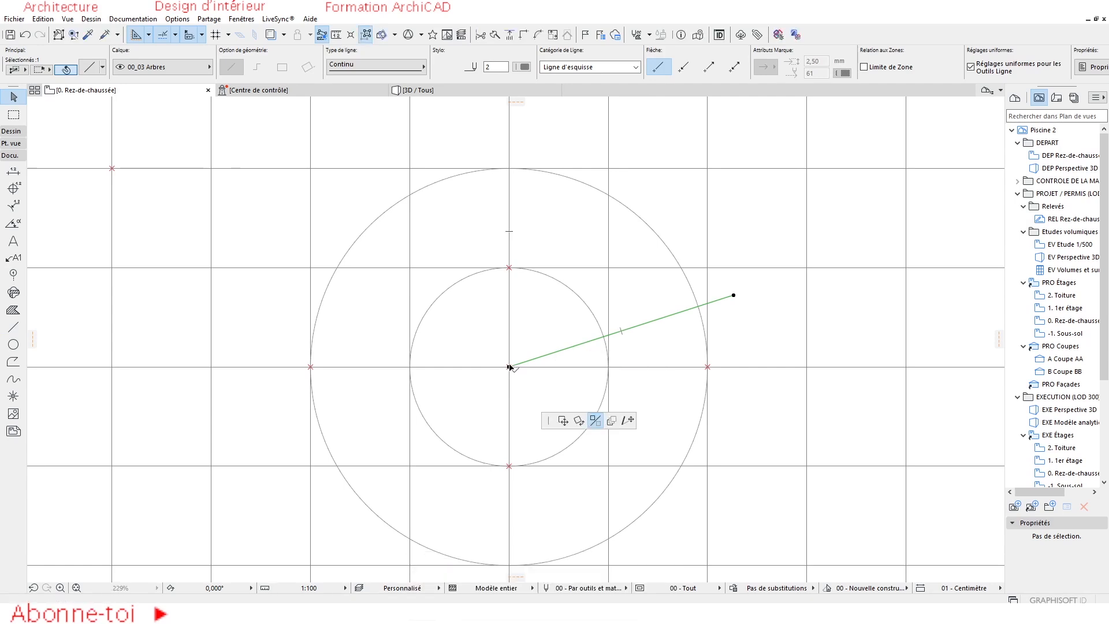
left_click(643, 359)
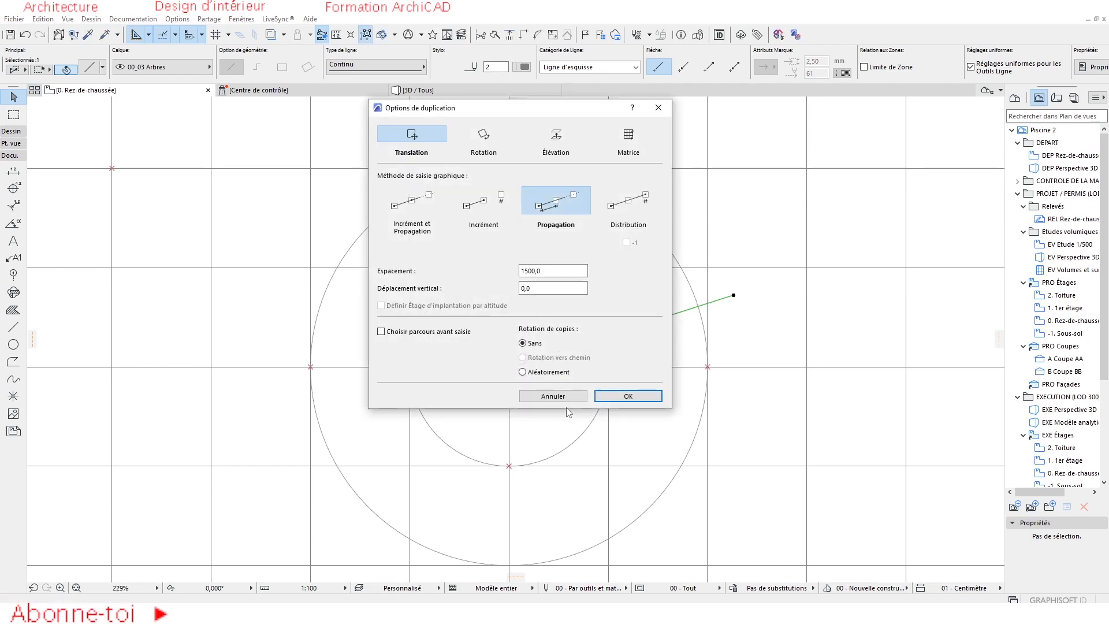
left_click(482, 135)
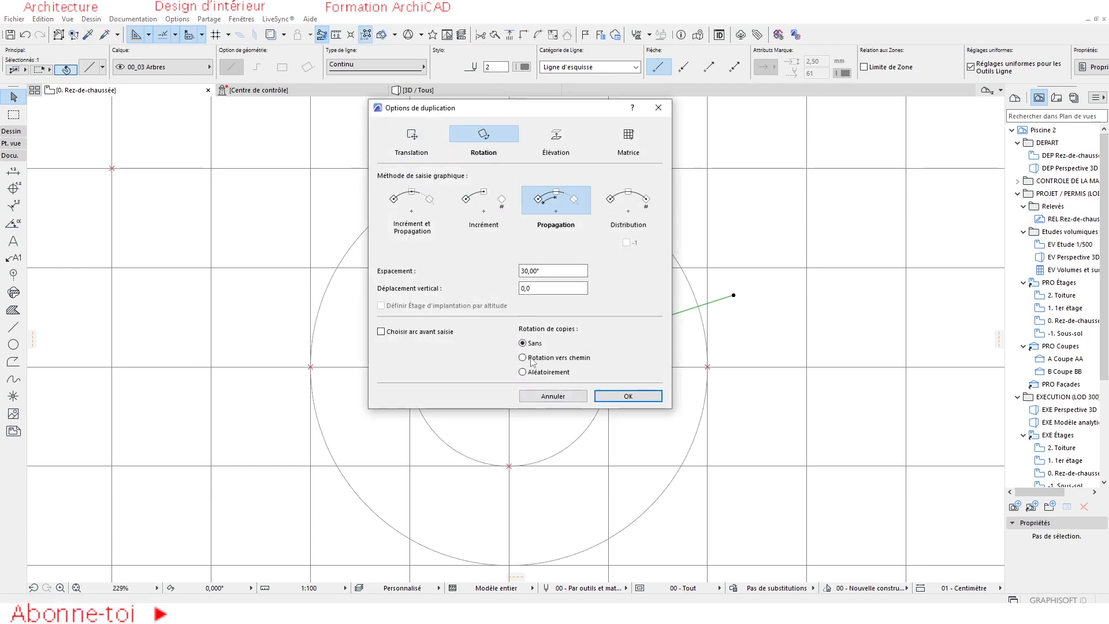
left_click(381, 331)
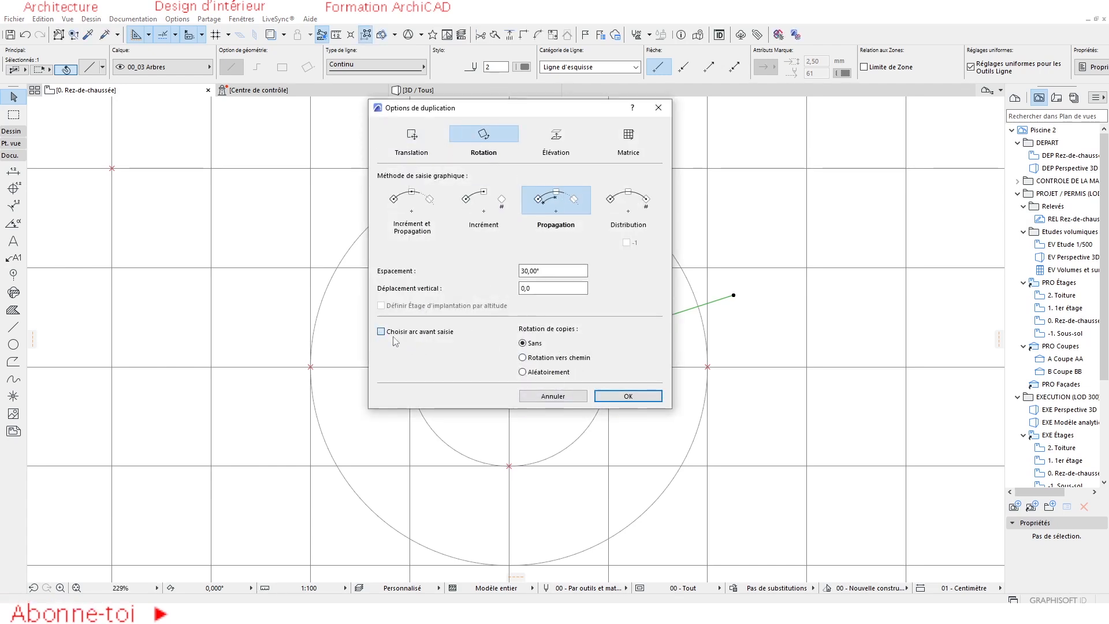
left_click(522, 358)
left_click(551, 272)
type("15")
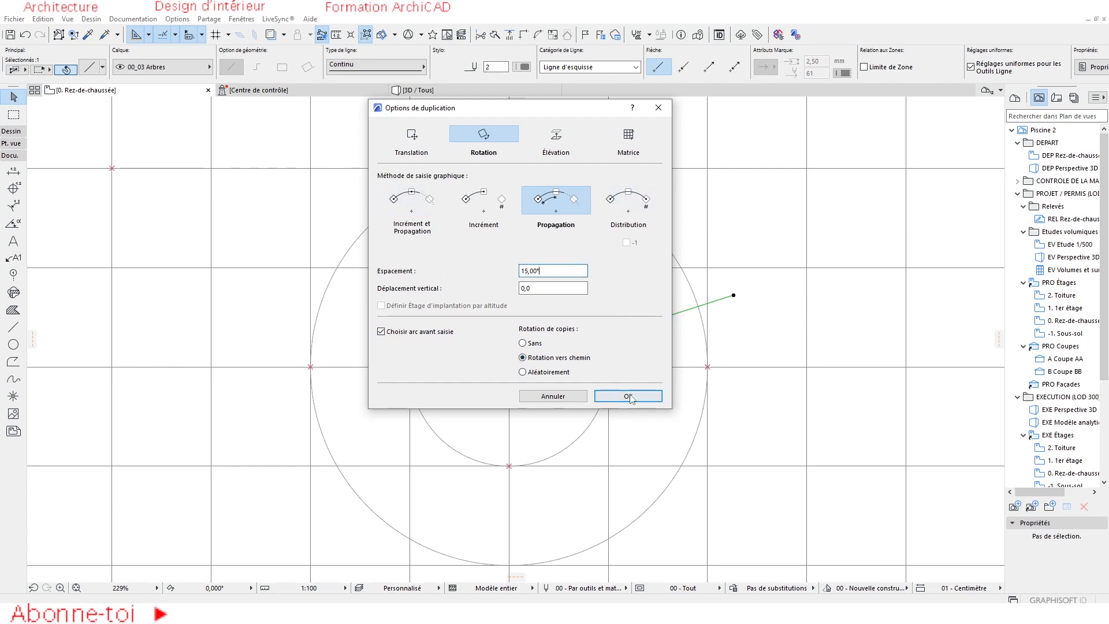
left_click(628, 395)
Place three rotated copies of the radial line counterclockwise around the circles' common centre, starting from the line's outer end
left_click(509, 366)
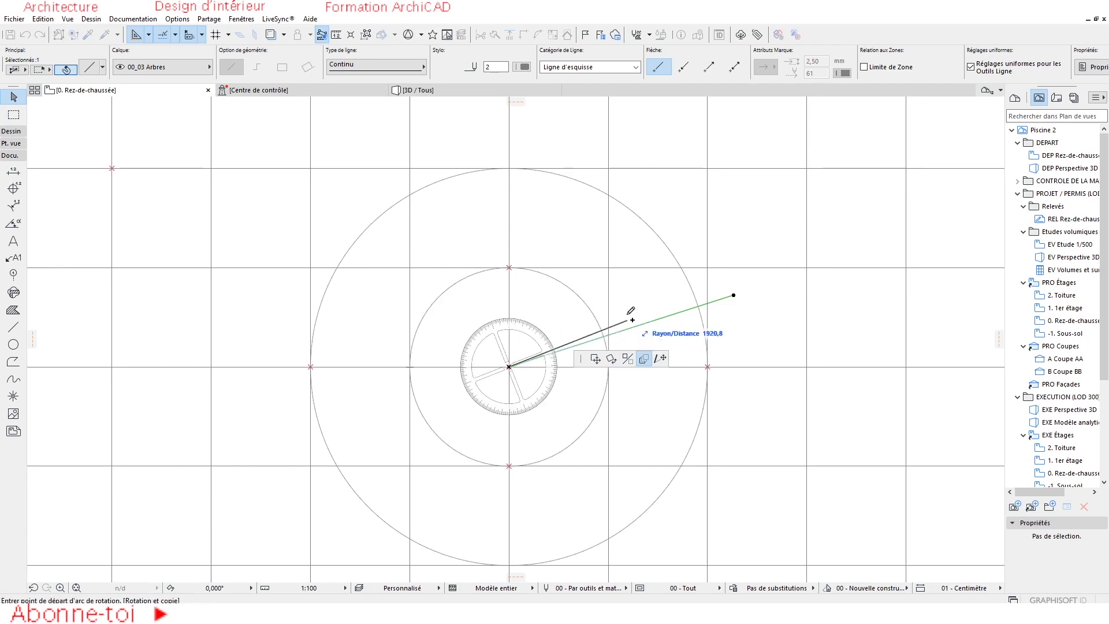
left_click(734, 295)
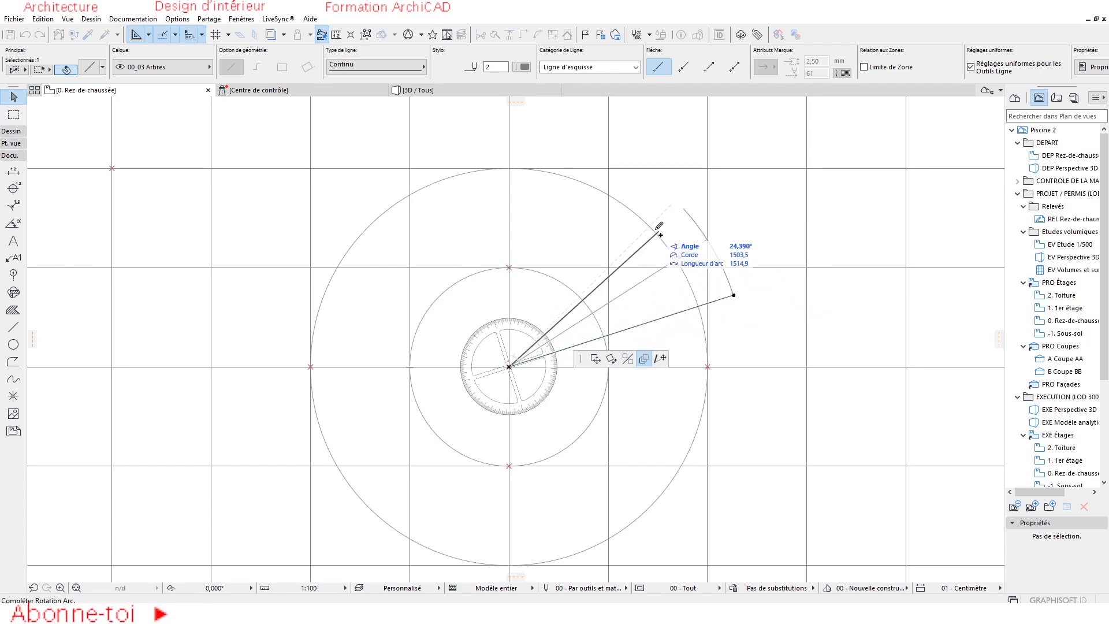
left_click(591, 184)
Draw a horizontal line rightward from the lowest radial line's intersection with the inner circle, ending just inside the outer circle
scroll(637, 288, "up", 3)
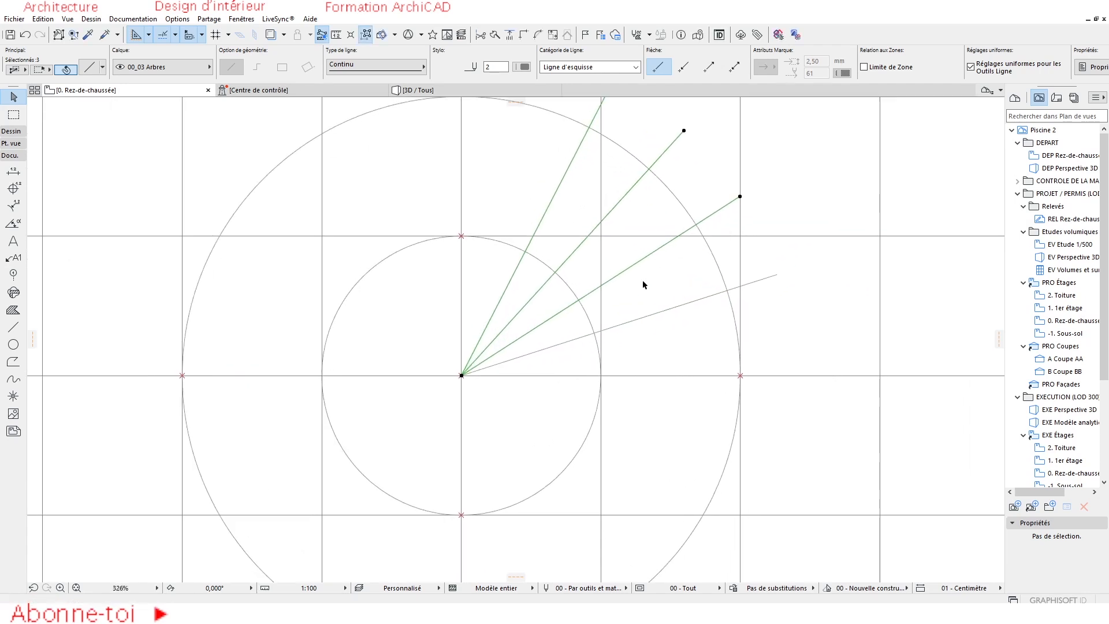
middle_click_drag(610, 376, 585, 376)
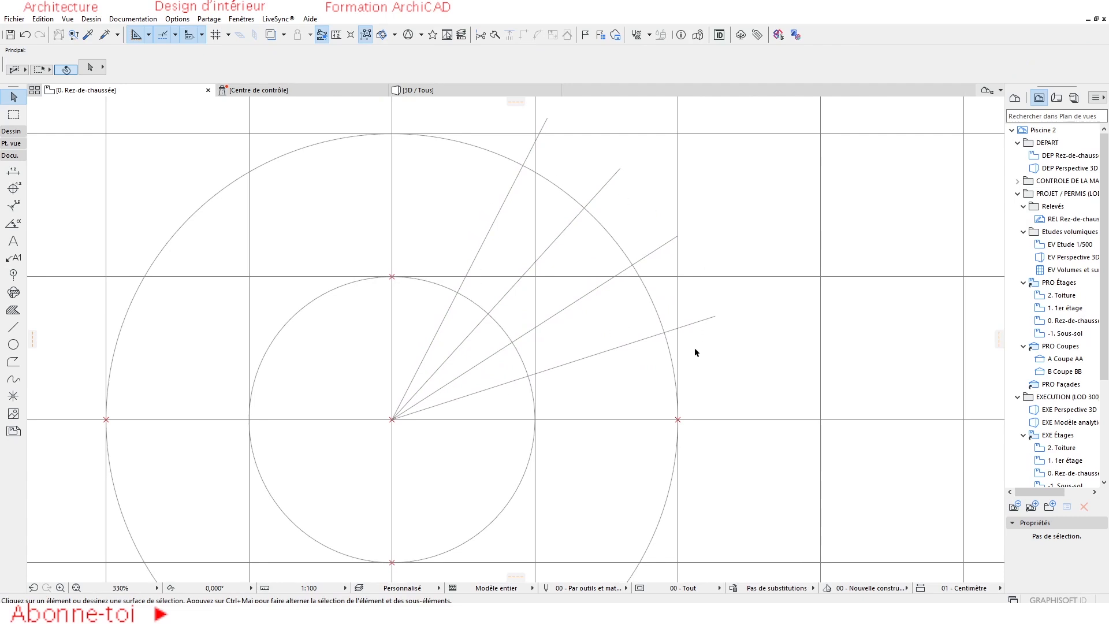
middle_click_drag(591, 396, 570, 399)
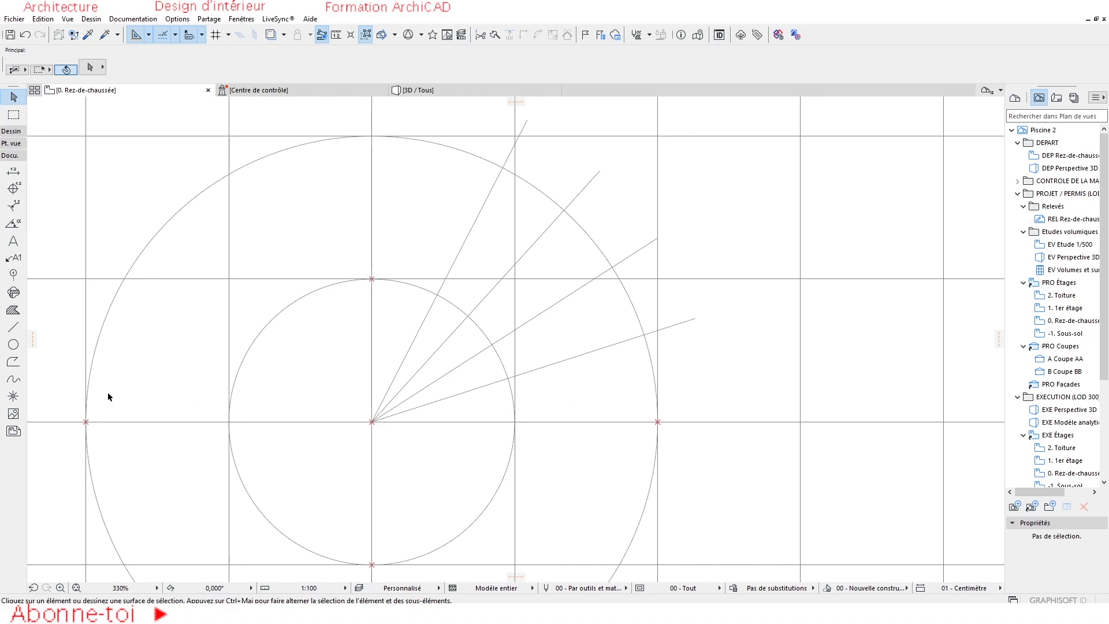
left_click(12, 327)
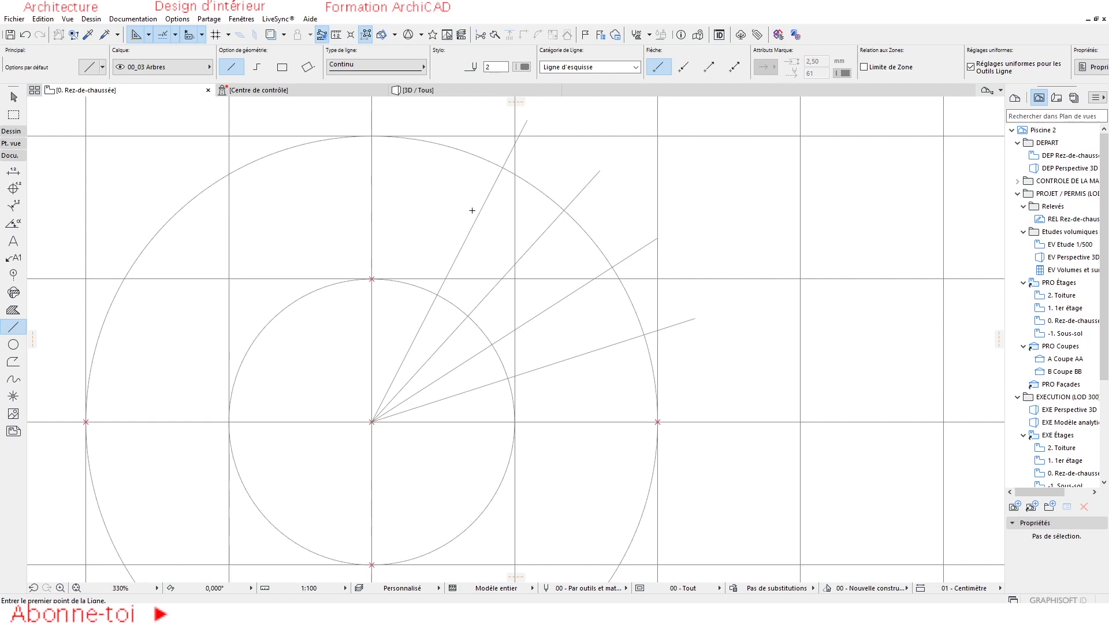
scroll(493, 396, "up", 3)
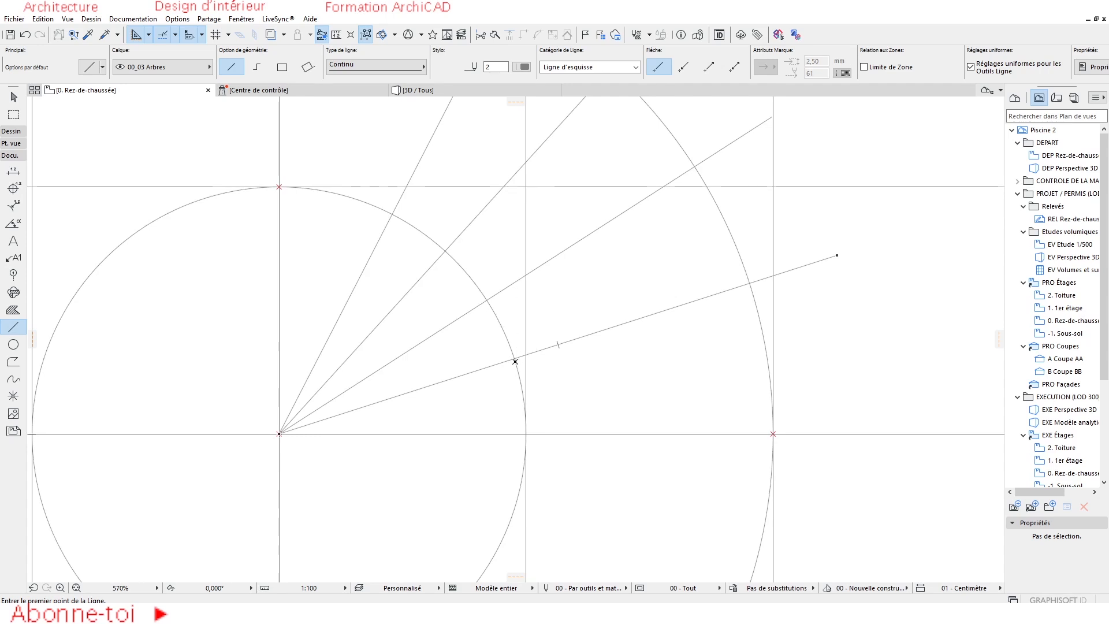
left_click(514, 358)
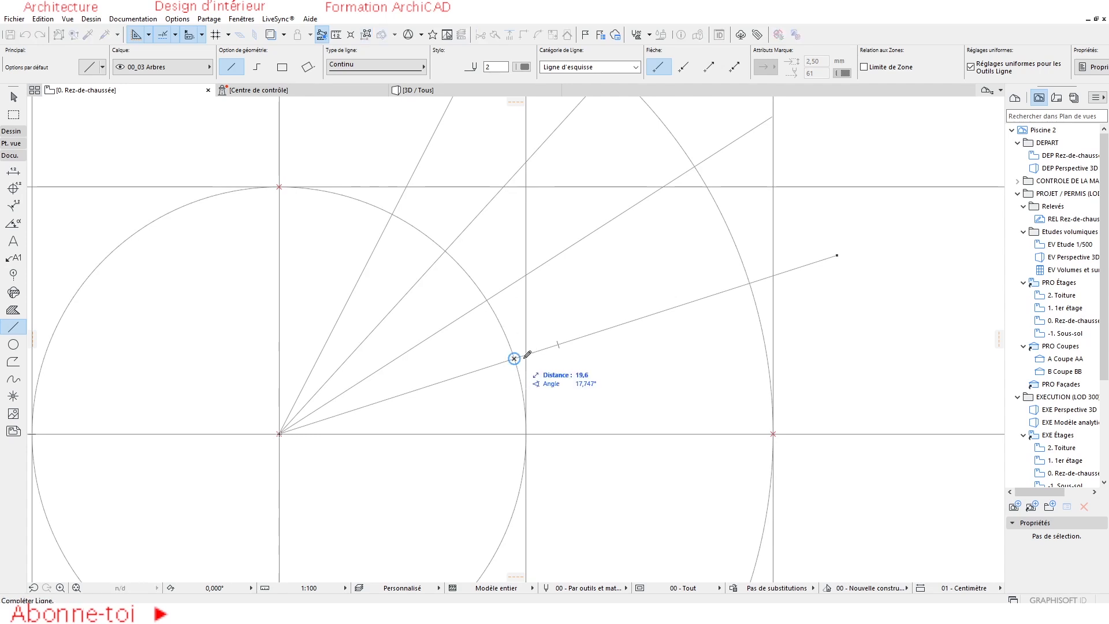
left_click(758, 354)
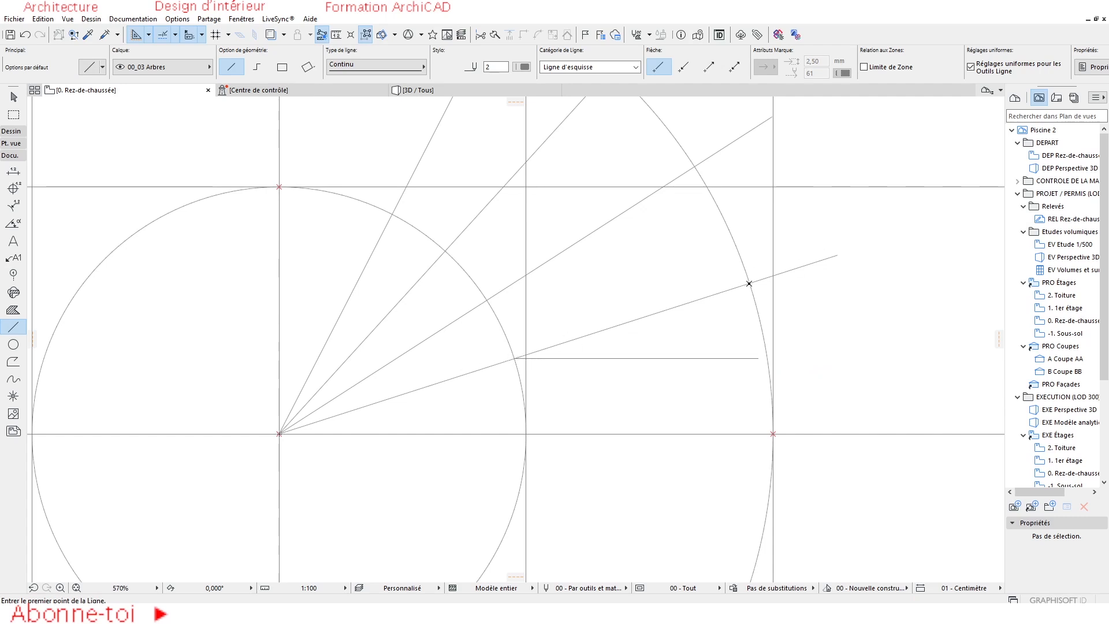
Draw a vertical line down from the lowest radial line's outer-circle intersection past the horizontal line, and add a hotspot where they cross
left_click(750, 282)
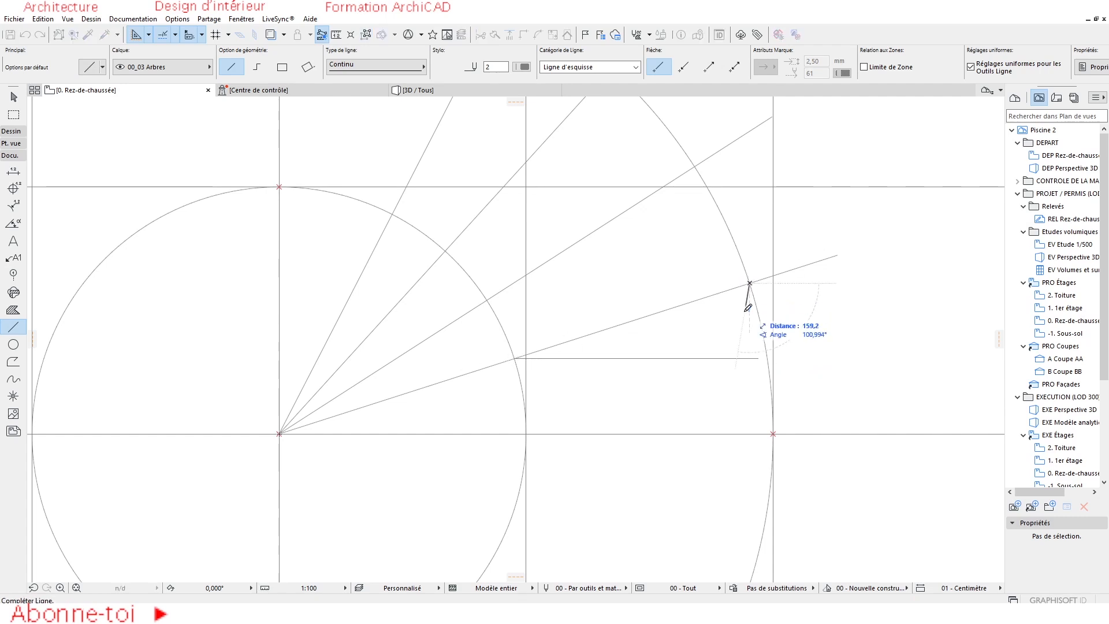
left_click(750, 389)
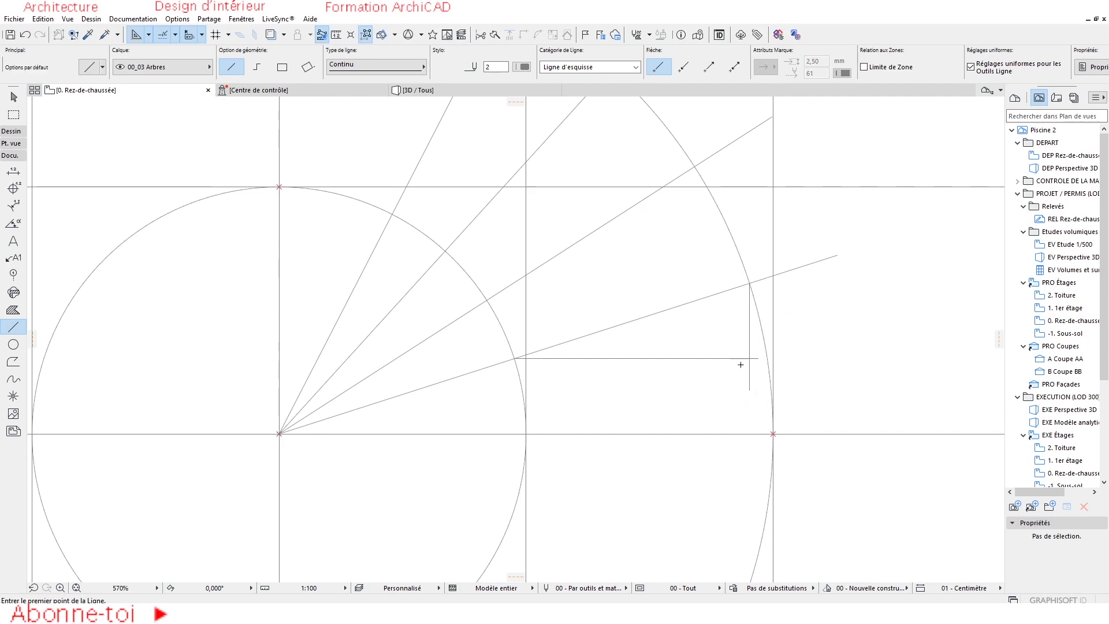
left_click(13, 395)
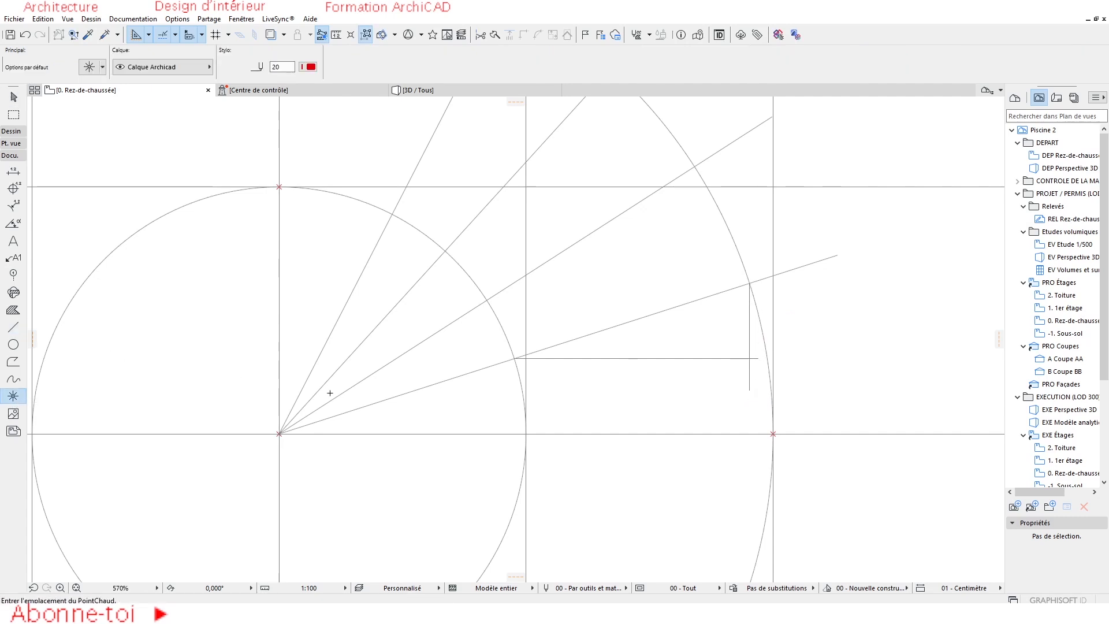
left_click(749, 359)
Draw a horizontal line rightward from the second radial line's intersection with the inner circle, on layer 00_03 Arbres
middle_click_drag(594, 276, 589, 289)
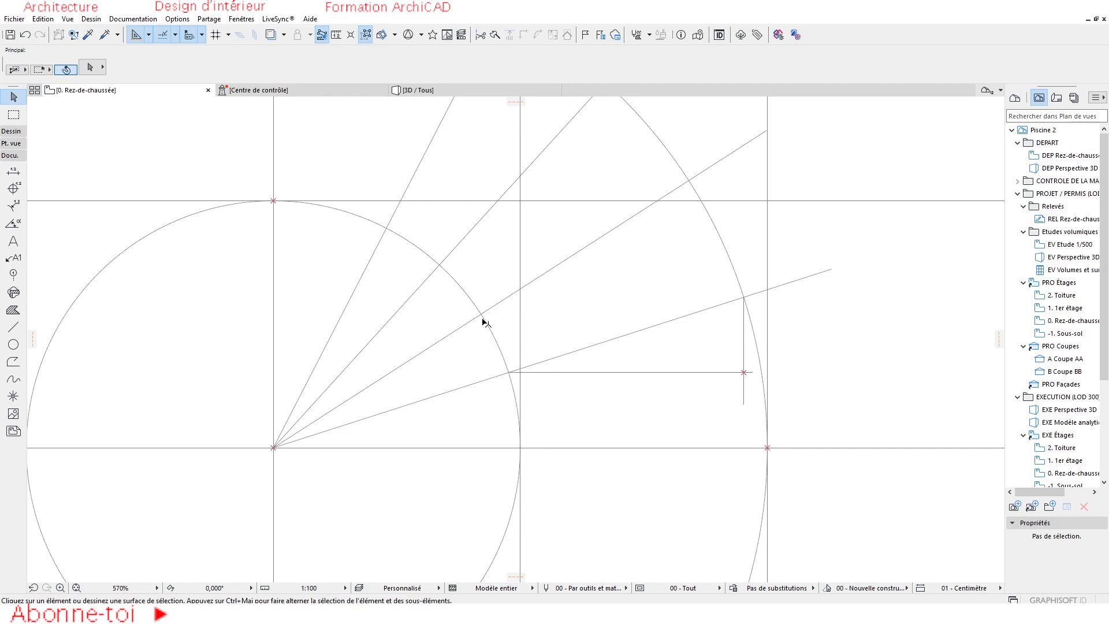
left_click(591, 372, "alt")
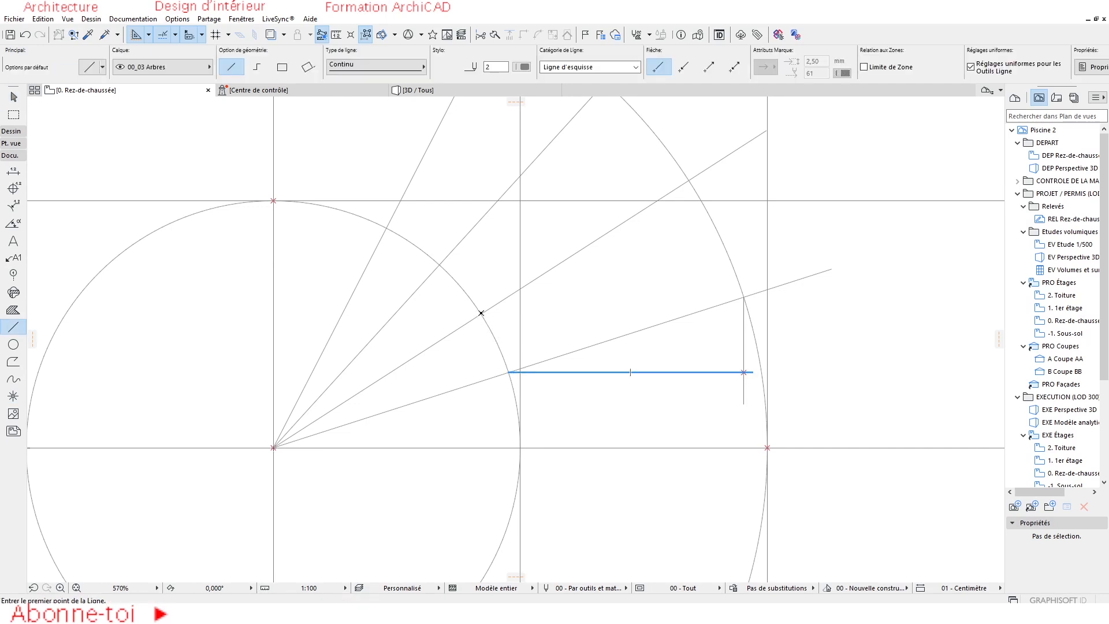
left_click(480, 313)
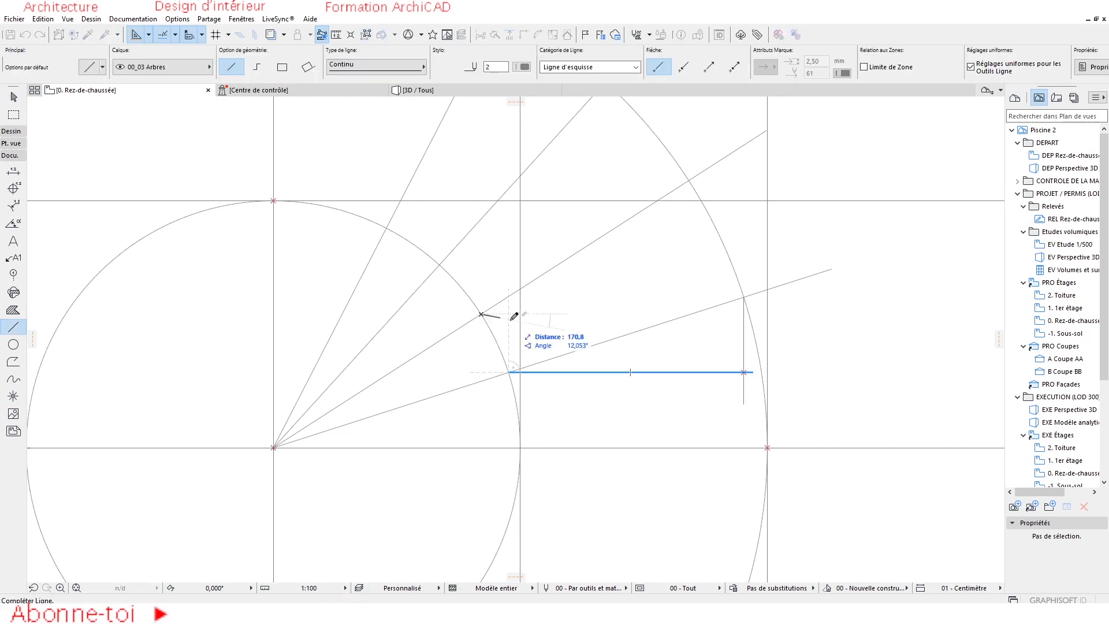
left_click(727, 298)
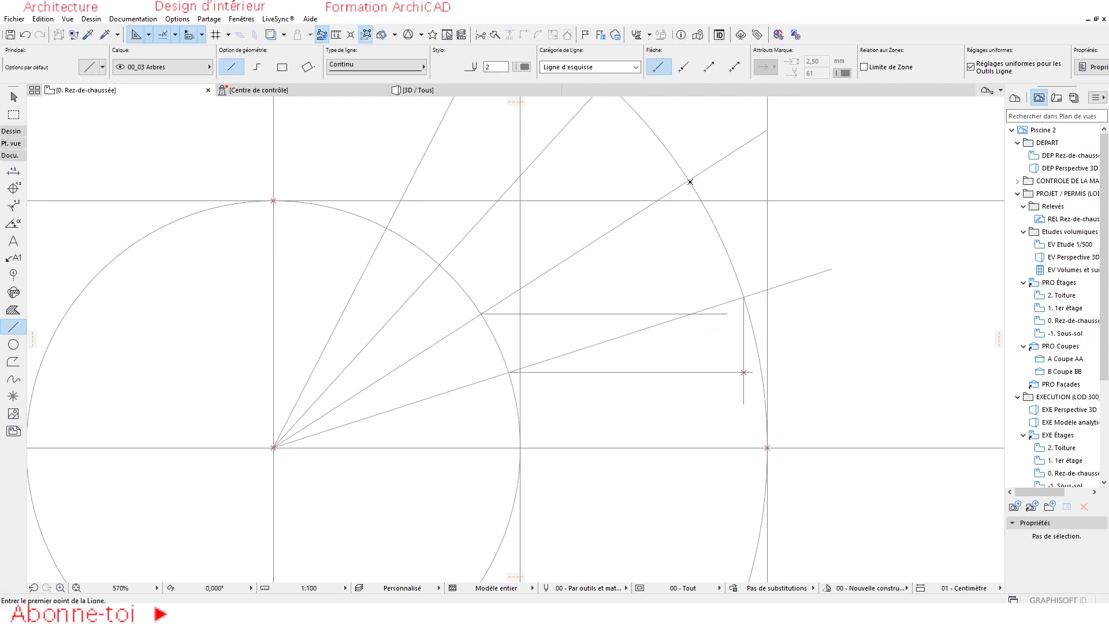
Drop a vertical line from the second radial line's outer-circle intersection and add a hotspot where it crosses the second horizontal line
left_click(689, 180)
left_click(689, 335)
scroll(697, 332, "up", 3)
scroll(696, 332, "up", 8)
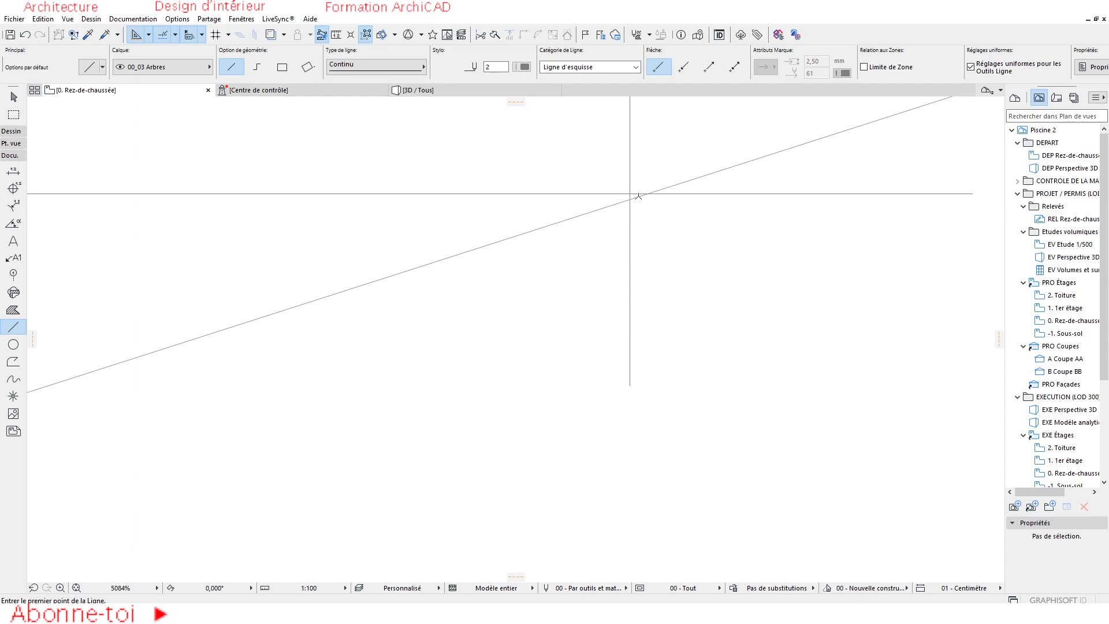
key("Escape")
left_click(12, 396)
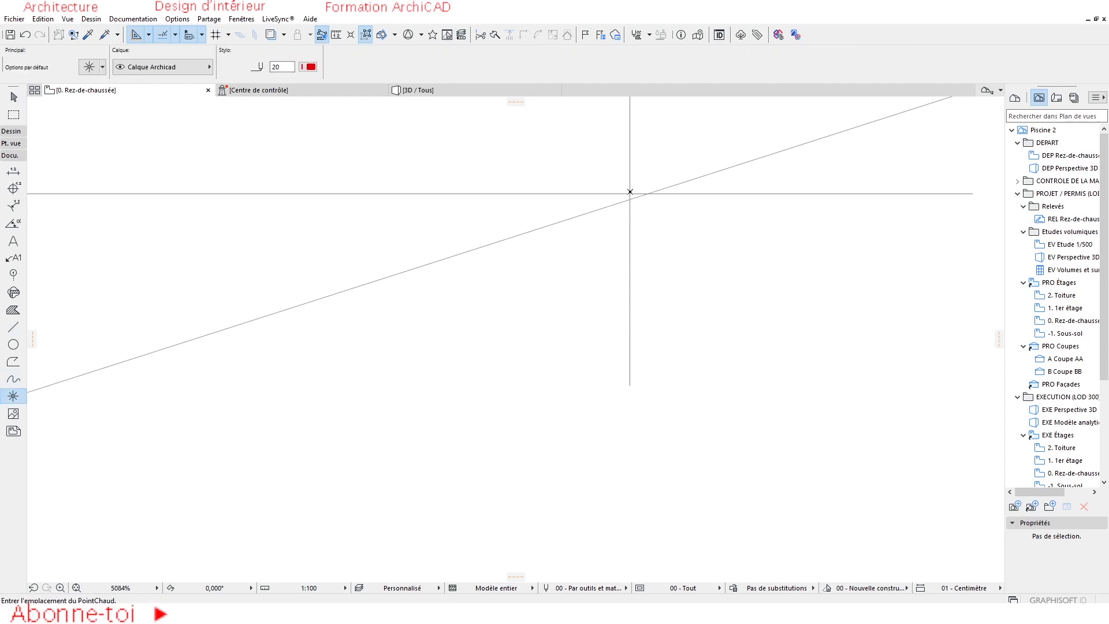
scroll(629, 338, "down", 11)
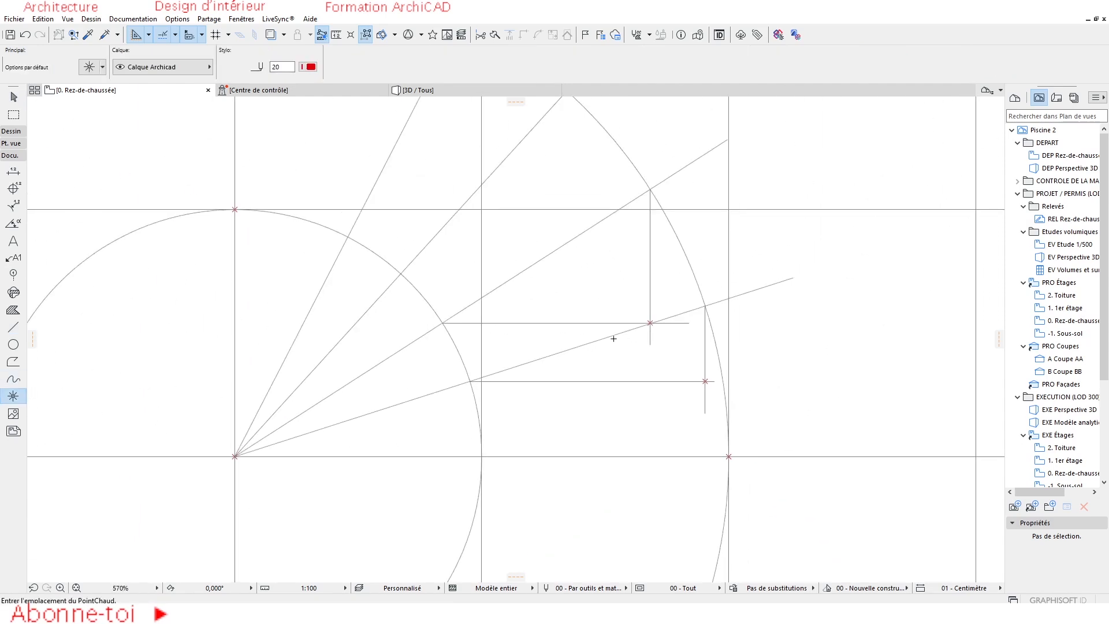
Draw a horizontal line rightward from the third radial line's intersection with the inner circle, on layer 00_03 Arbres
middle_click_drag(399, 268, 403, 314)
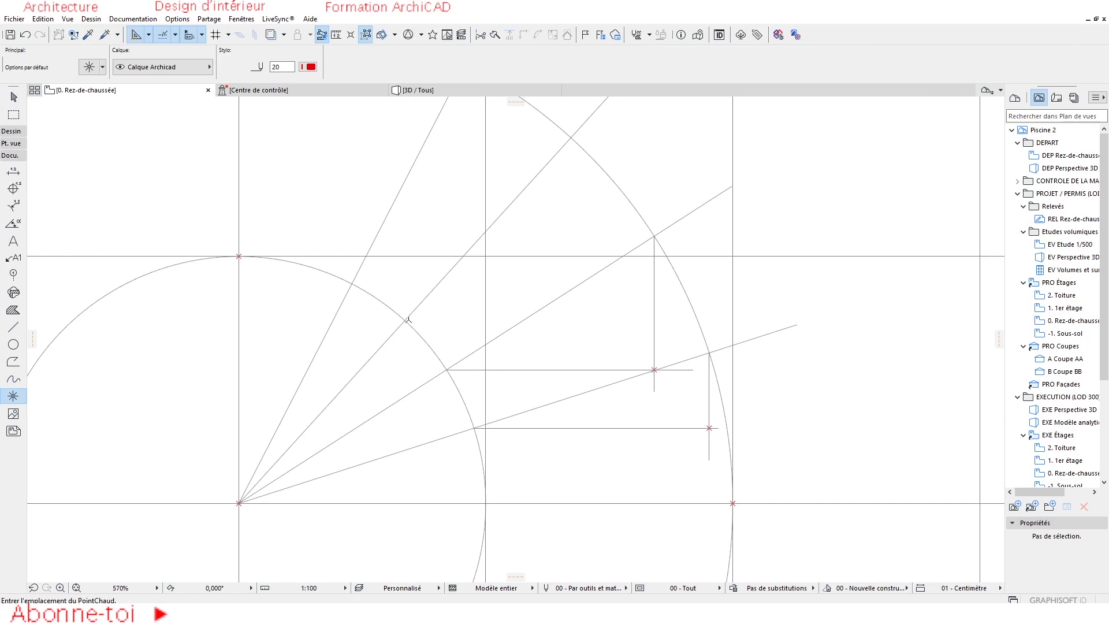
key("Escape")
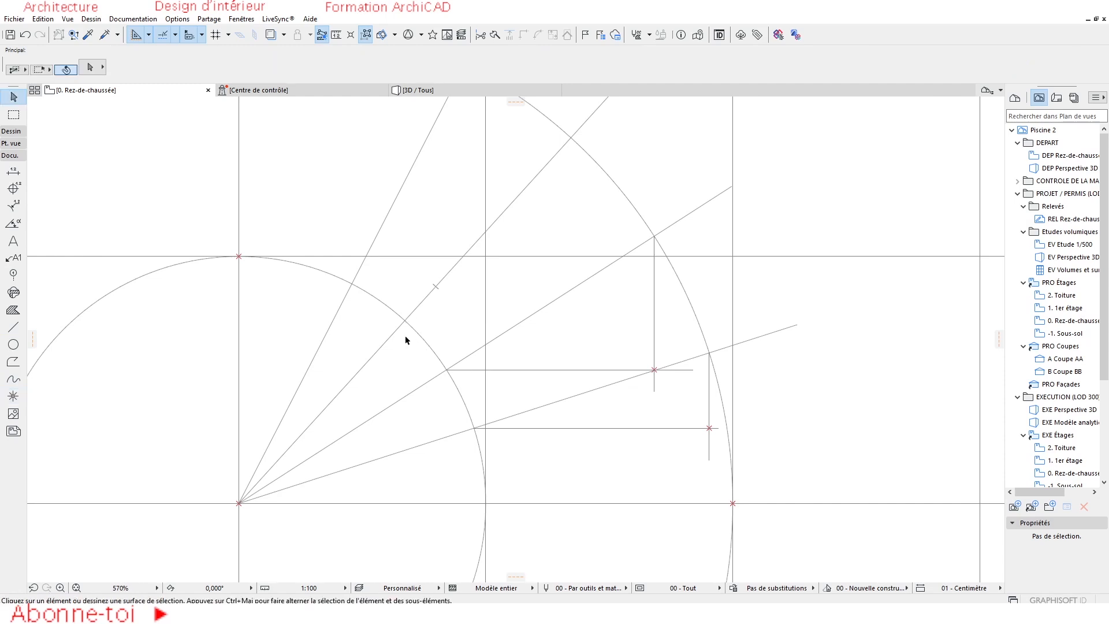
left_click(498, 370, "alt")
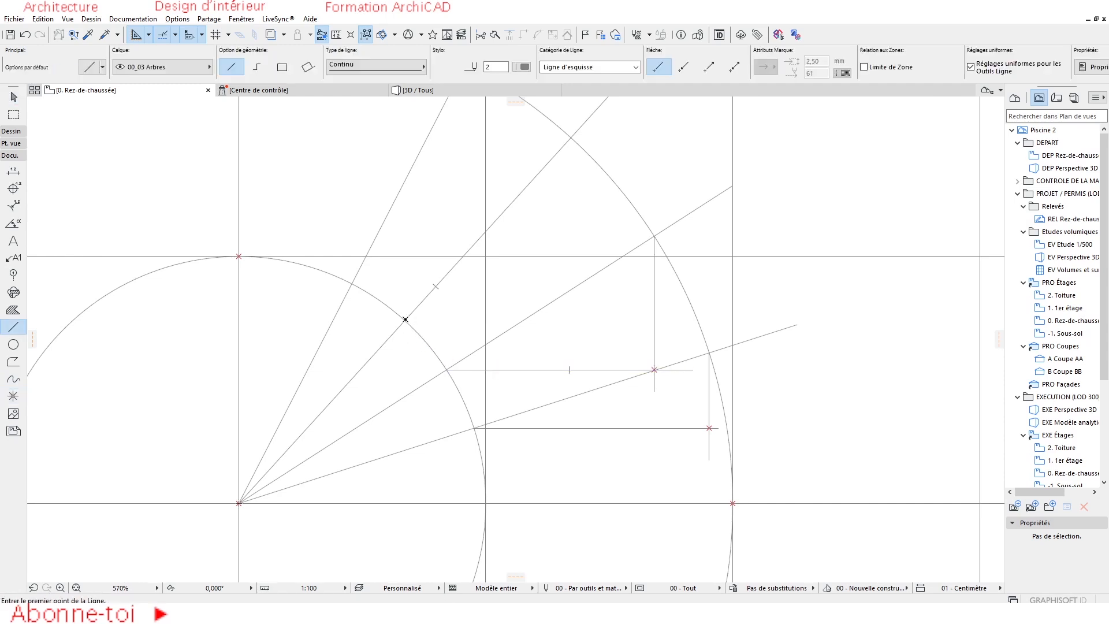
left_click(405, 320)
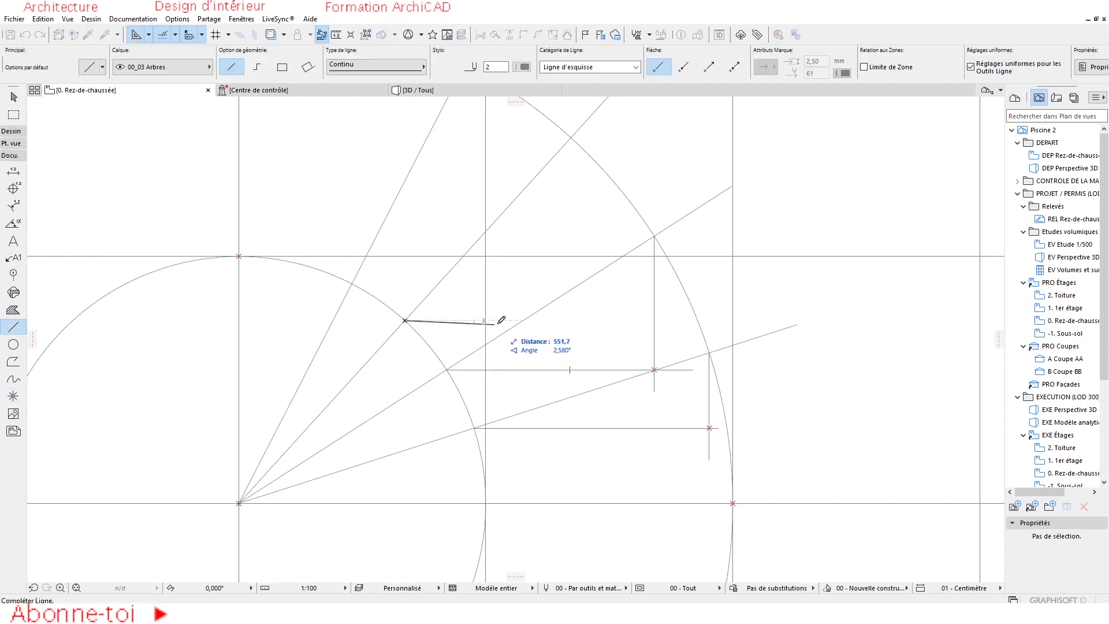
left_click(607, 318)
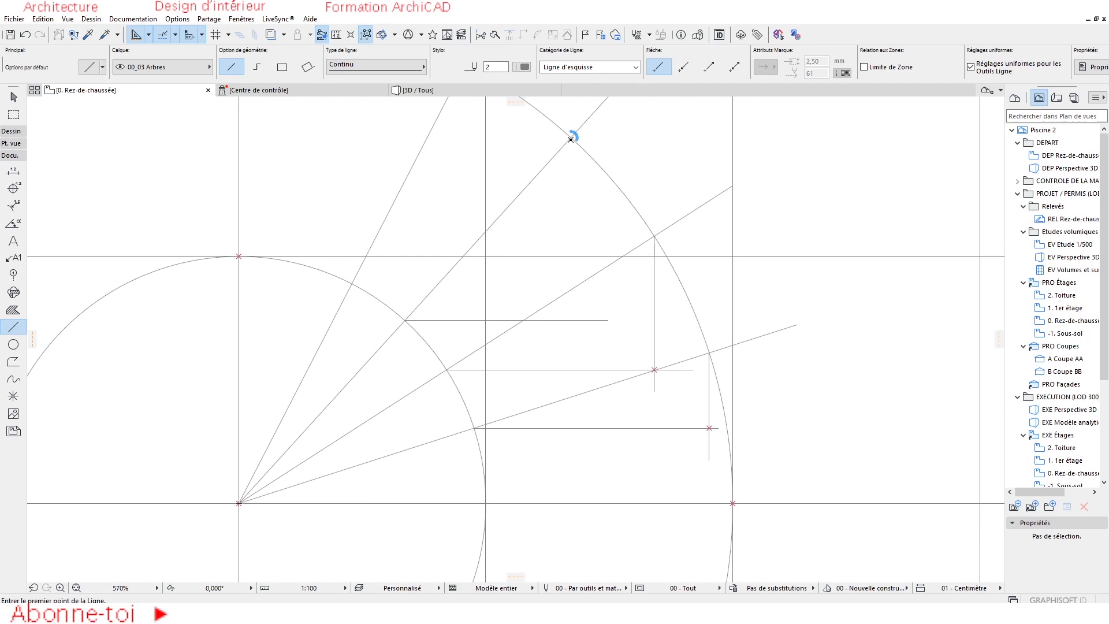
Drop a vertical line from the third radial line's outer-circle intersection and add a hotspot where it crosses the third horizontal line
left_click(571, 139)
left_click(570, 349)
scroll(644, 349, "up", 3)
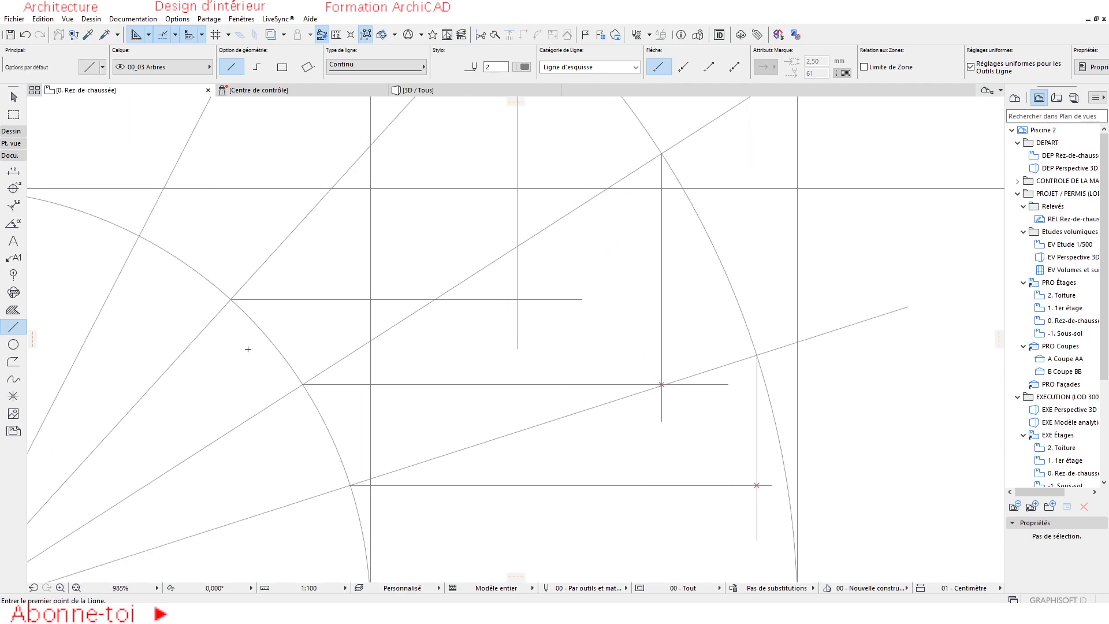
left_click(13, 396)
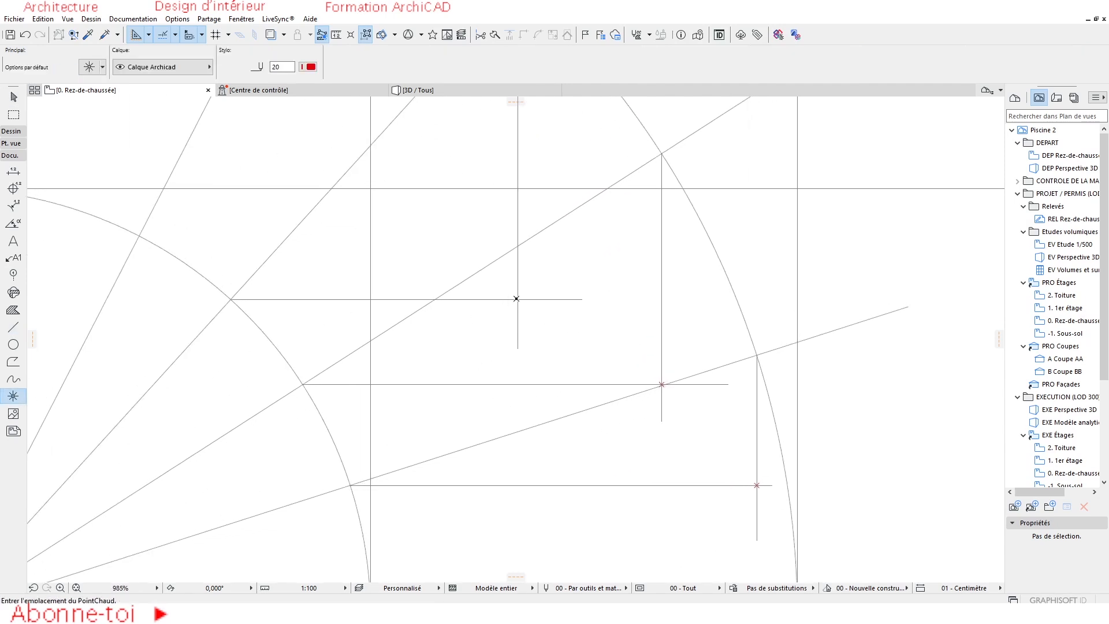
scroll(401, 294, "down", 3)
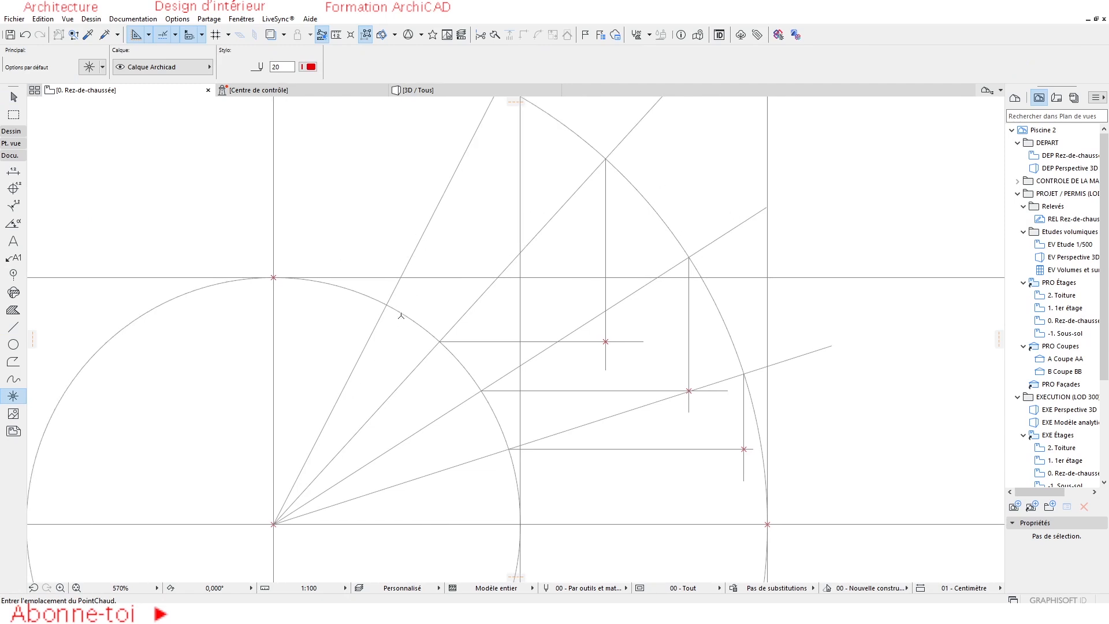
Draw a horizontal line rightward from the steepest radial line's intersection with the inner circle
left_click(13, 326)
left_click(386, 304)
left_click(580, 304)
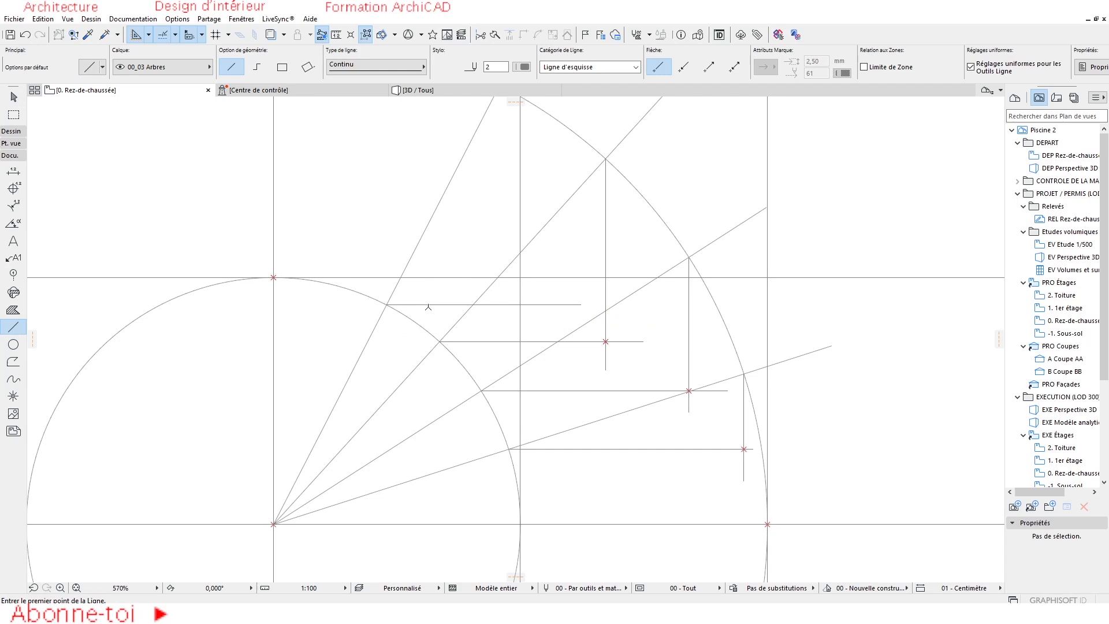
Drop a vertical line from the steepest radial line's outer-circle intersection to just below the uppermost horizontal projection line
scroll(428, 306, "up", 2)
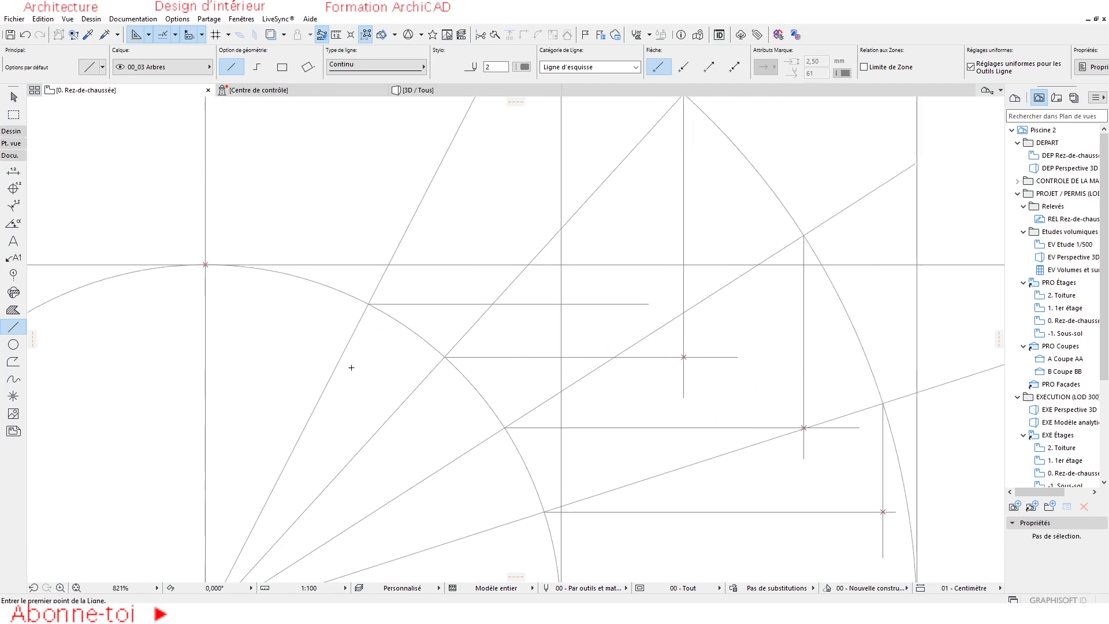
scroll(410, 353, "down", 2)
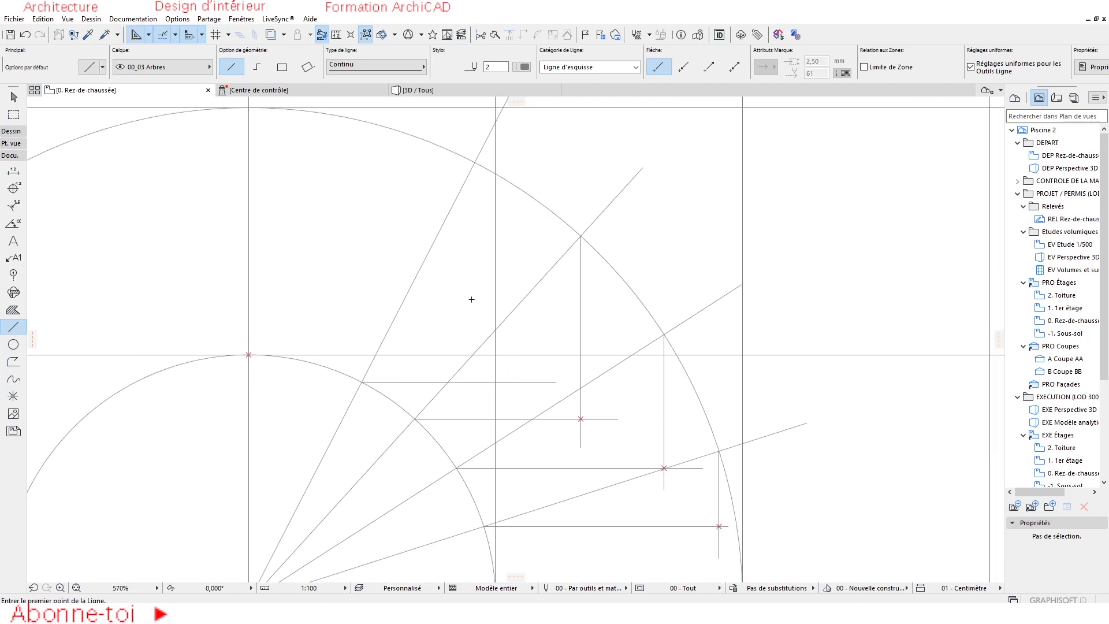
left_click(474, 163)
left_click(469, 400)
key("Escape")
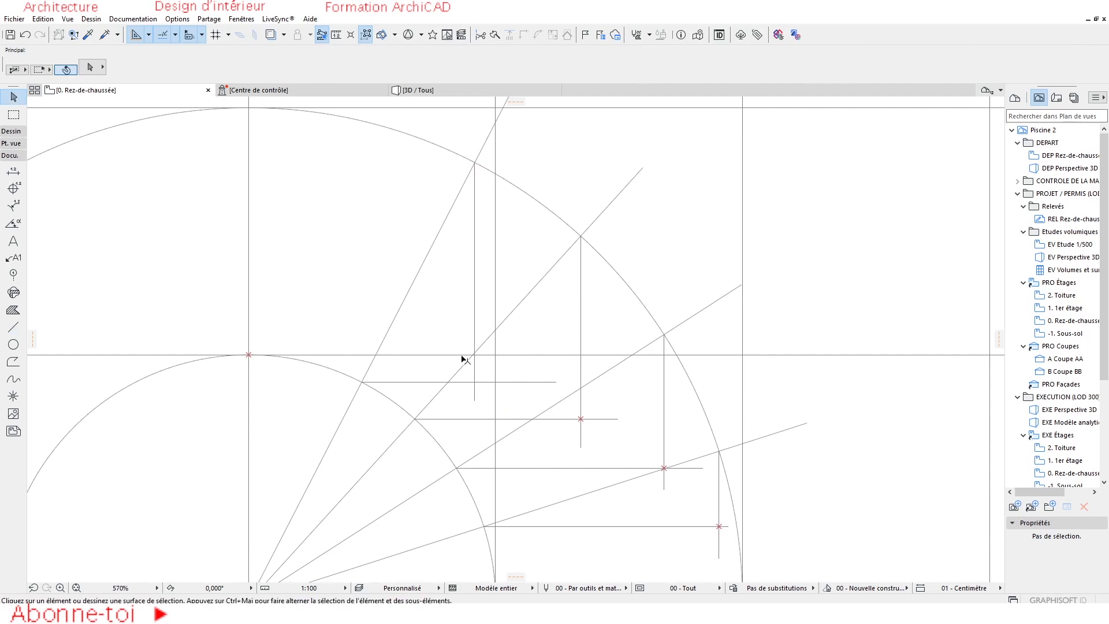
Add a hotspot where the steepest radial line's vertical projection crosses its horizontal projection line
scroll(483, 396, "up", 3)
left_click(14, 395)
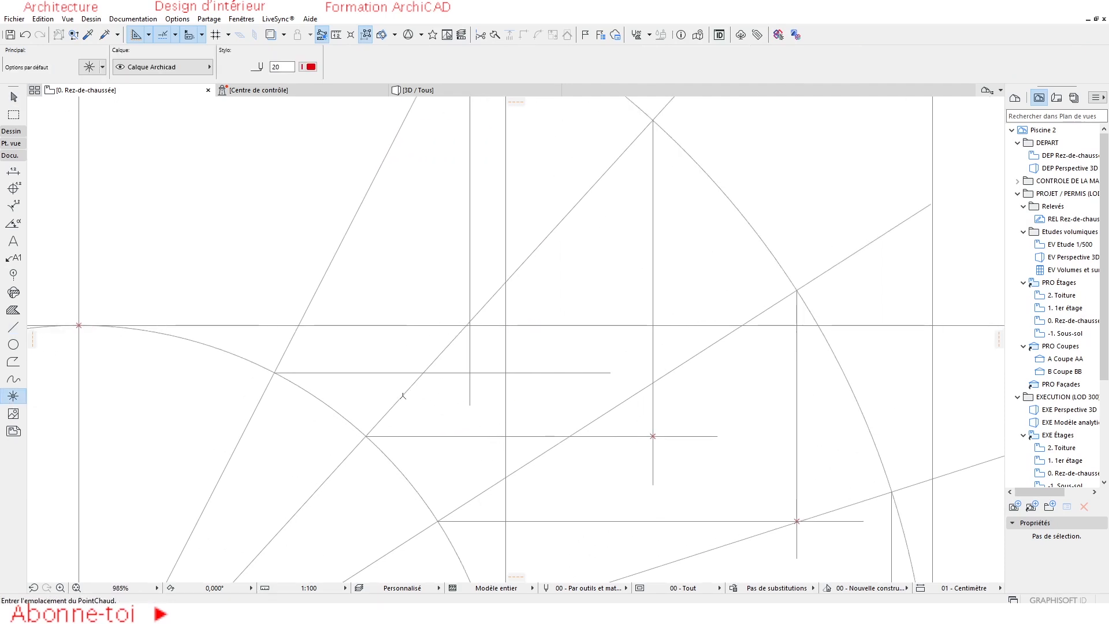
left_click(469, 373)
scroll(672, 327, "down", 5)
scroll(672, 327, "up", 1)
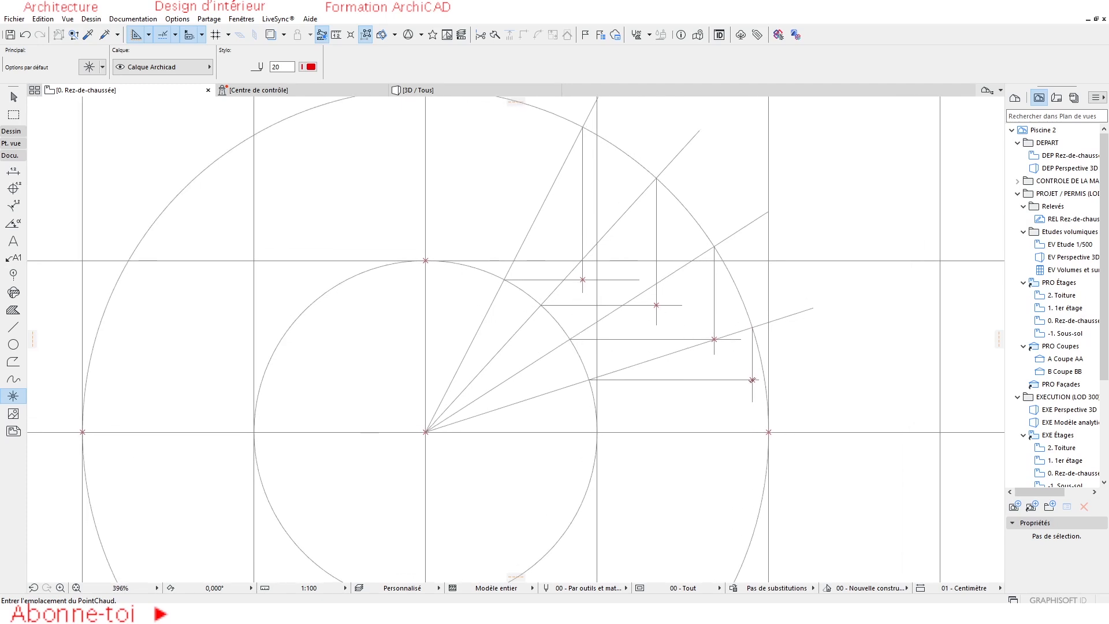
left_click(753, 380)
scroll(502, 372, "down", 3)
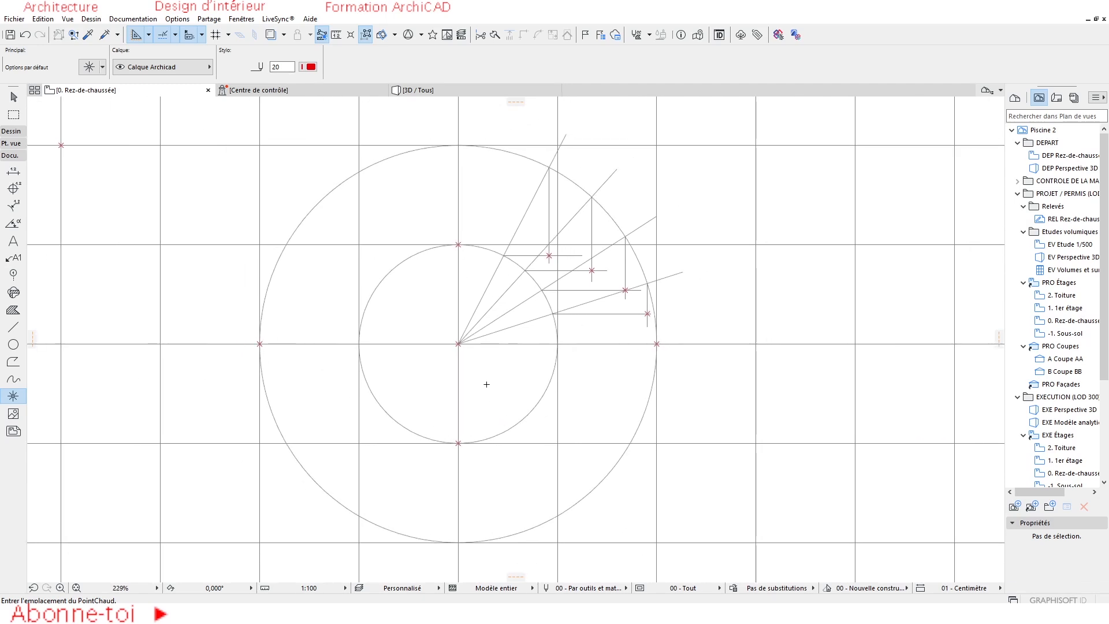
scroll(577, 324, "up", 3)
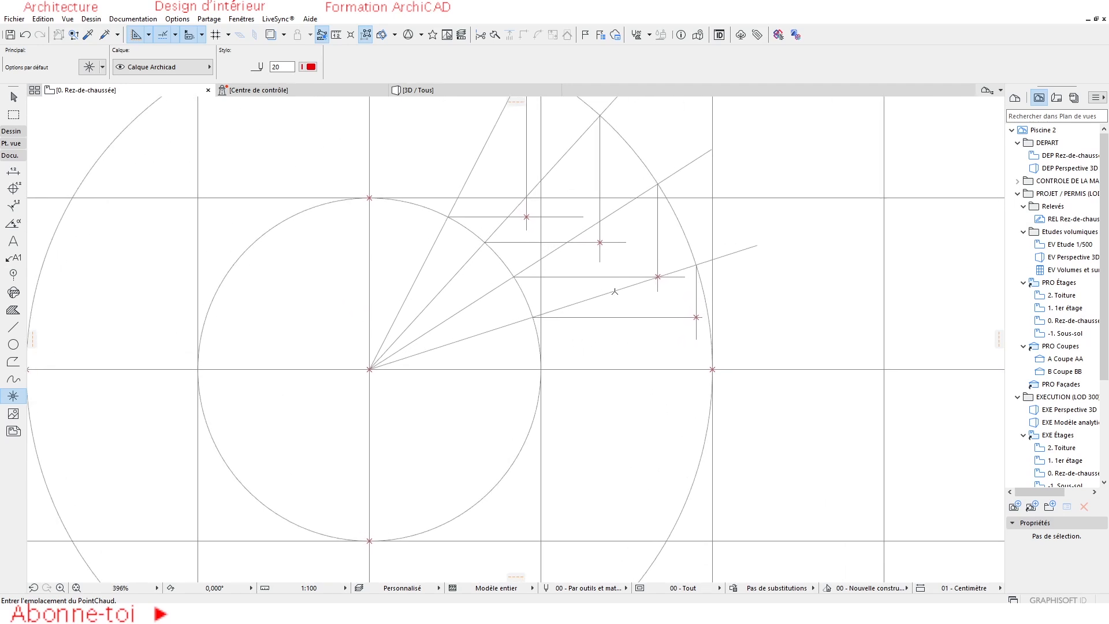
scroll(490, 325, "down", 1)
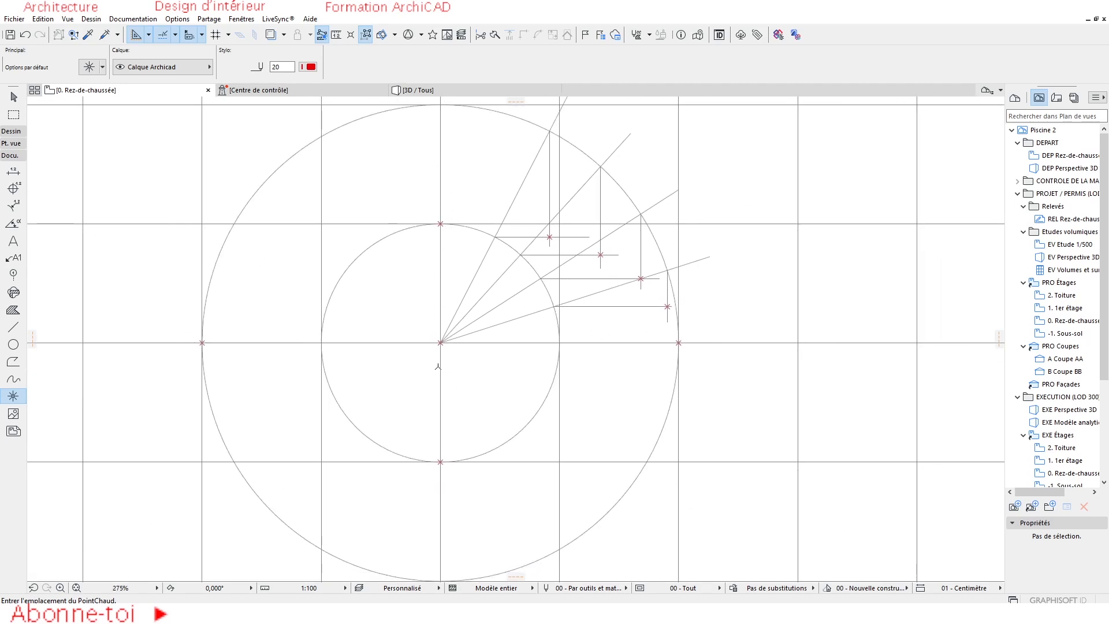
scroll(638, 322, "up", 3)
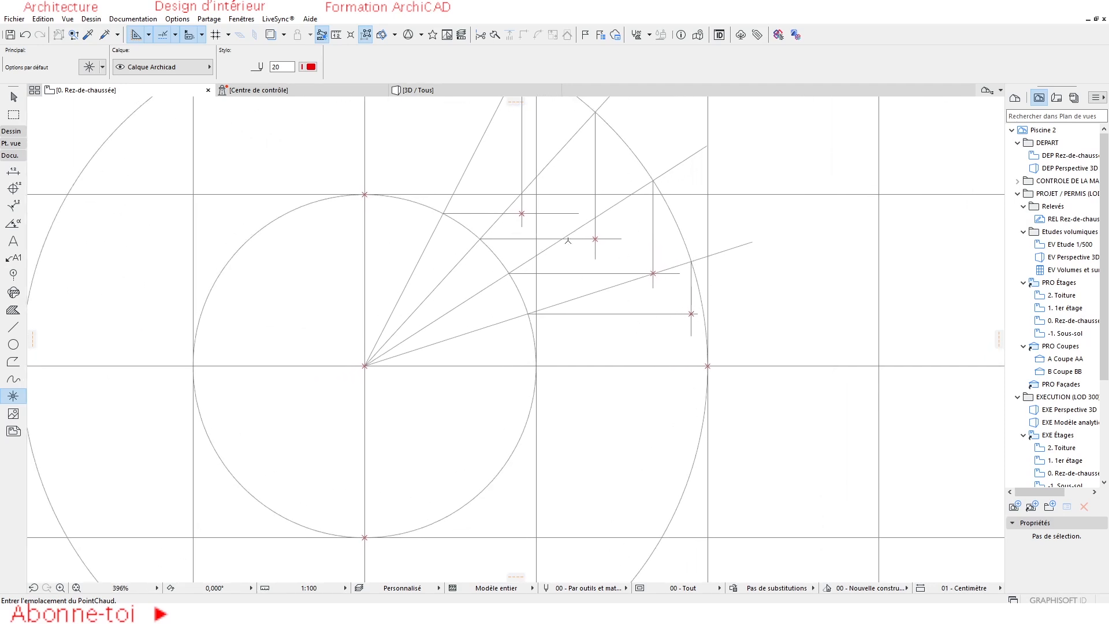
scroll(519, 271, "down", 3)
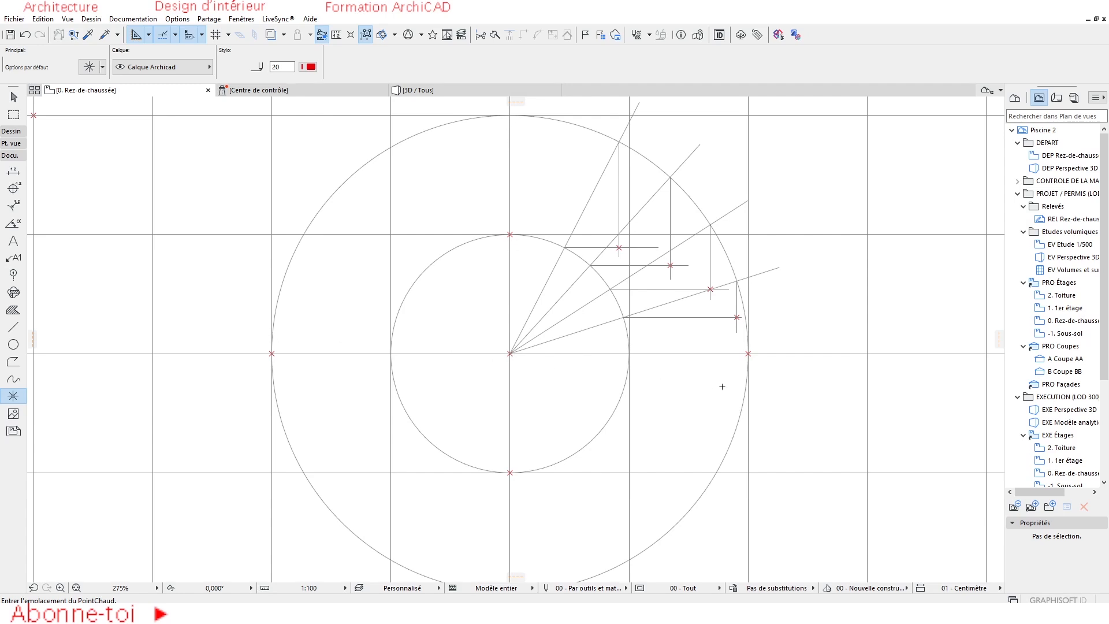
Mirror a copy of the four projected hotspots across the vertical axis through the circles' centre
scroll(794, 273, "up", 3)
key("Escape")
left_click(492, 230)
left_click(579, 260, "shift")
left_click(649, 301, "shift")
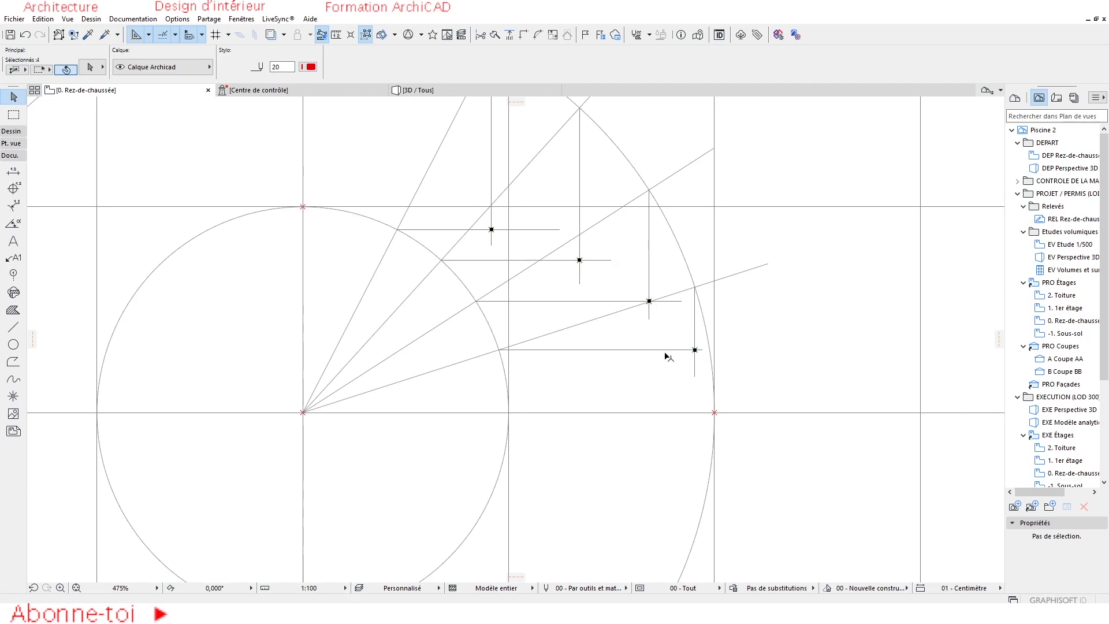
scroll(520, 323, "down", 3)
right_click(570, 288)
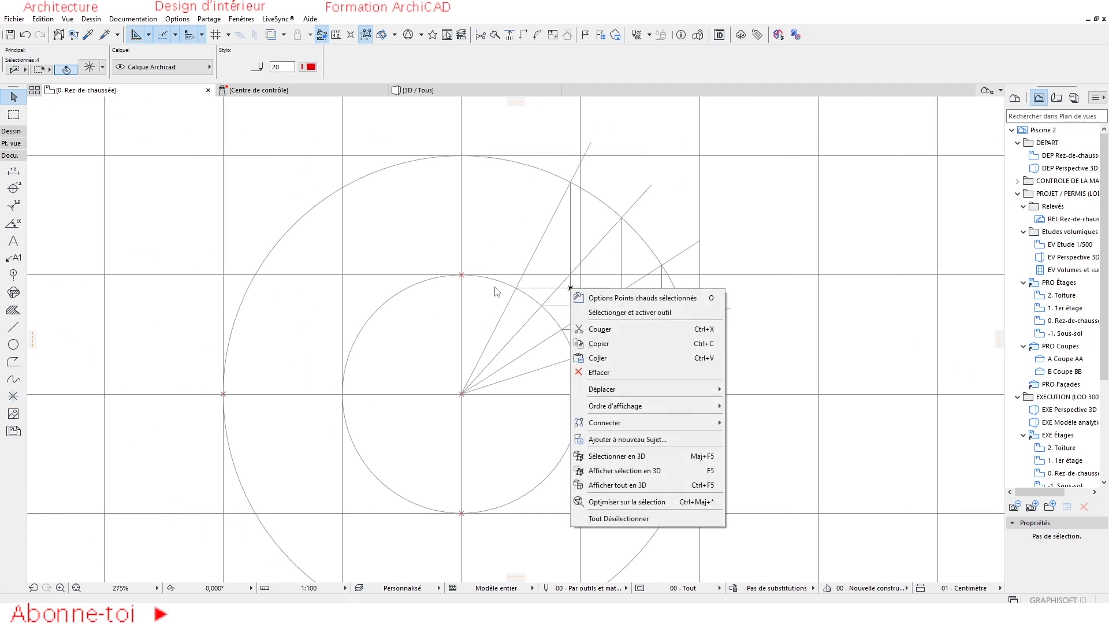
mouse_move(627, 393)
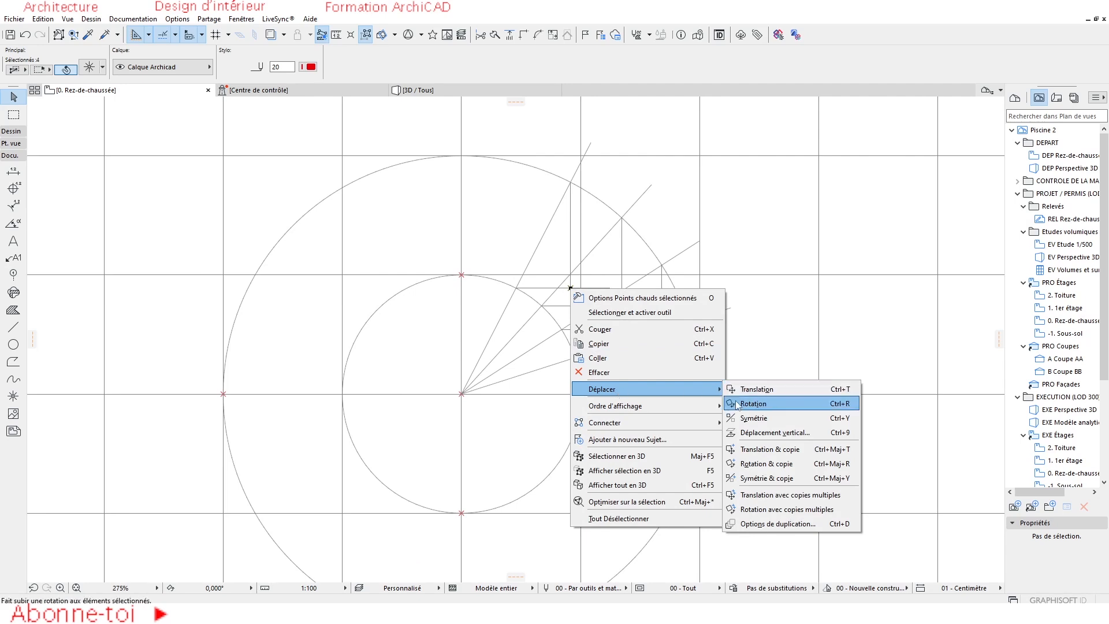
left_click(525, 318)
key("ctrl+m")
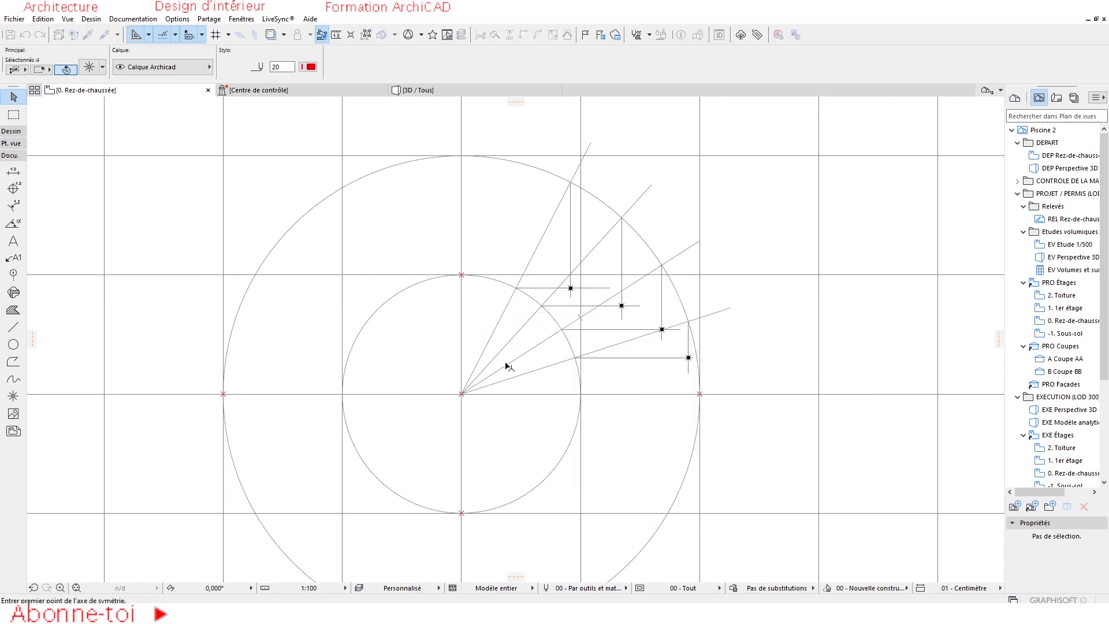
left_click(461, 394)
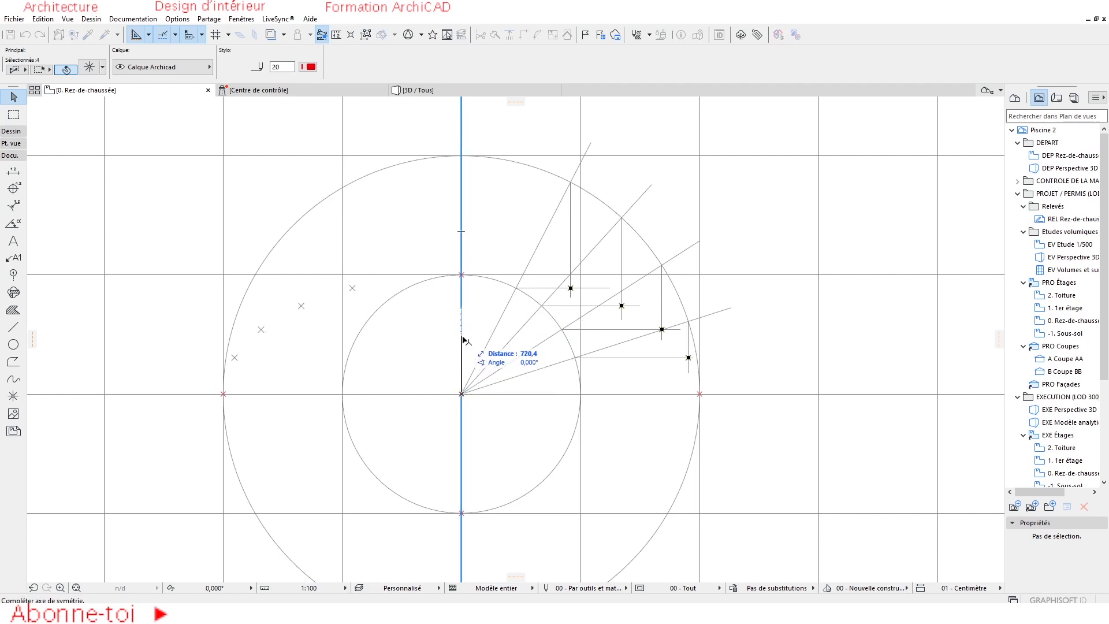
key("ctrl")
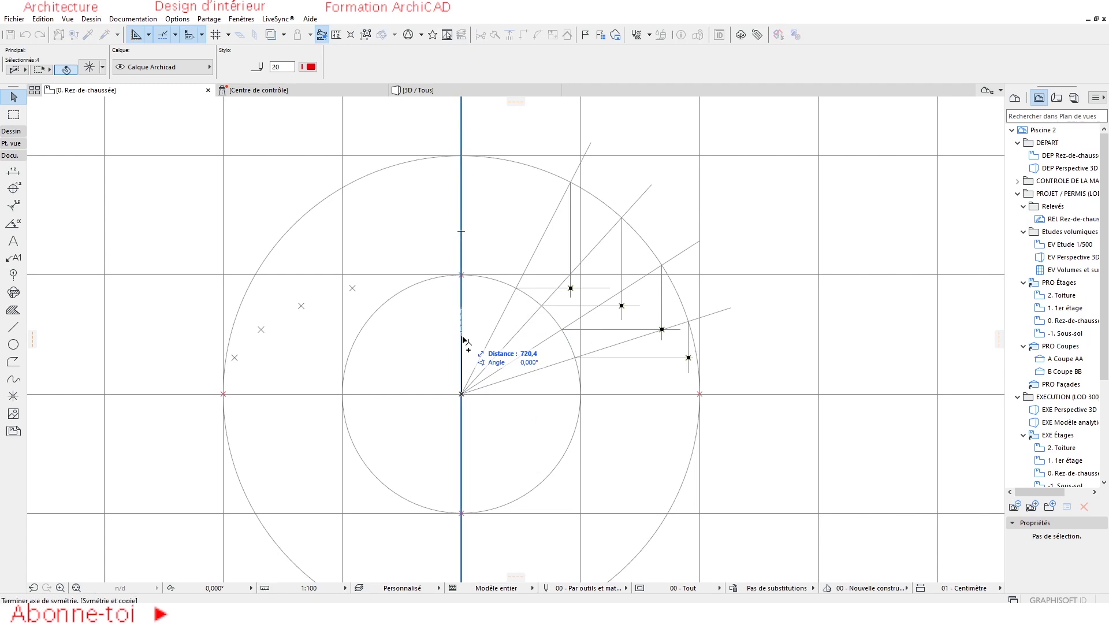
left_click(463, 338, "ctrl")
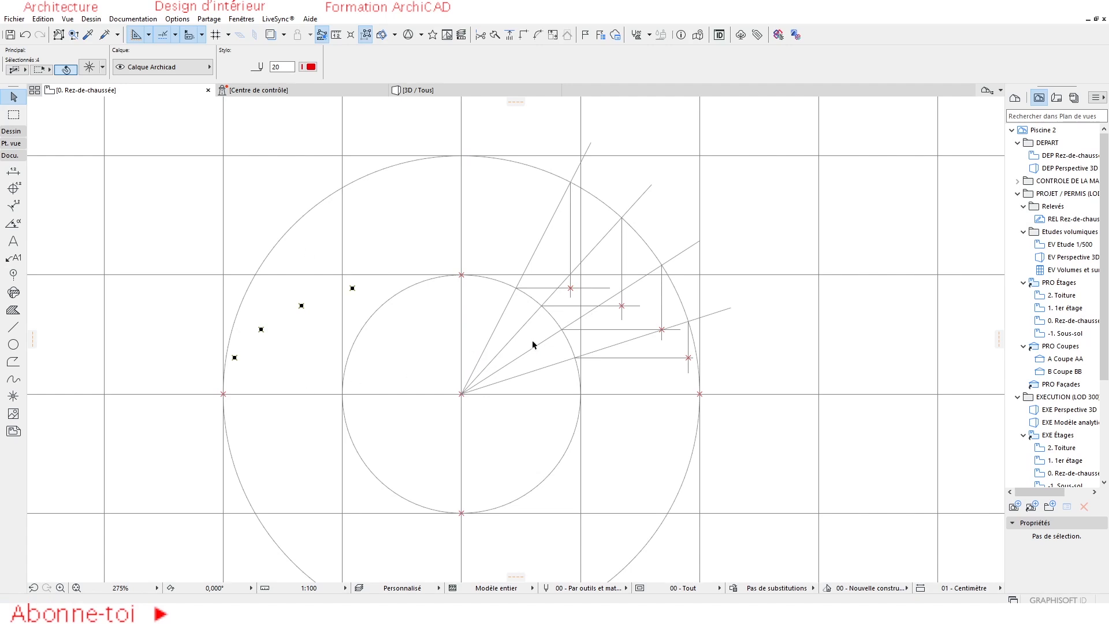
Mirror a copy of all eight upper hotspots across the horizontal axis through the circles' centre
middle_click_drag(363, 351, 408, 331)
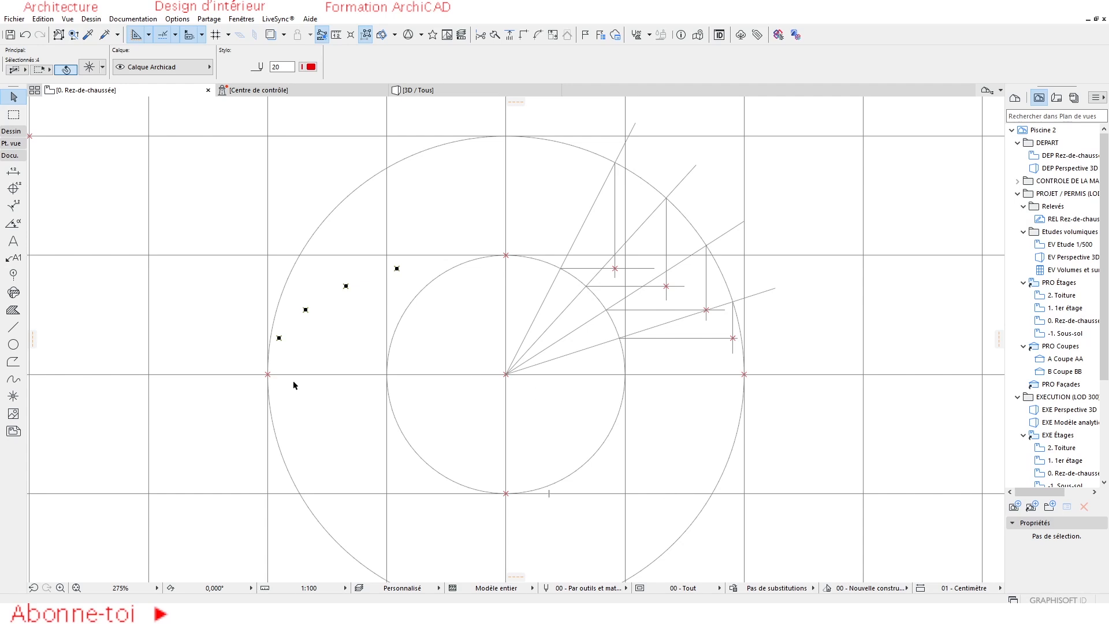
left_click(614, 268, "shift")
left_click(665, 286, "shift")
left_click(706, 310, "shift")
left_click(732, 338, "shift")
key("ctrl+m")
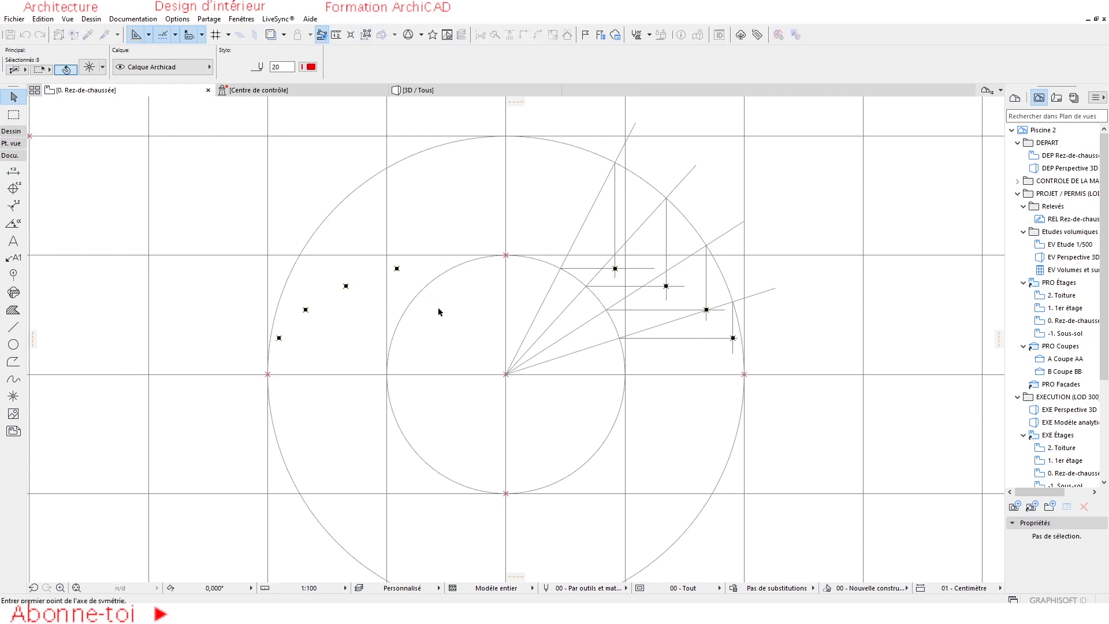
left_click(267, 374)
key("ctrl")
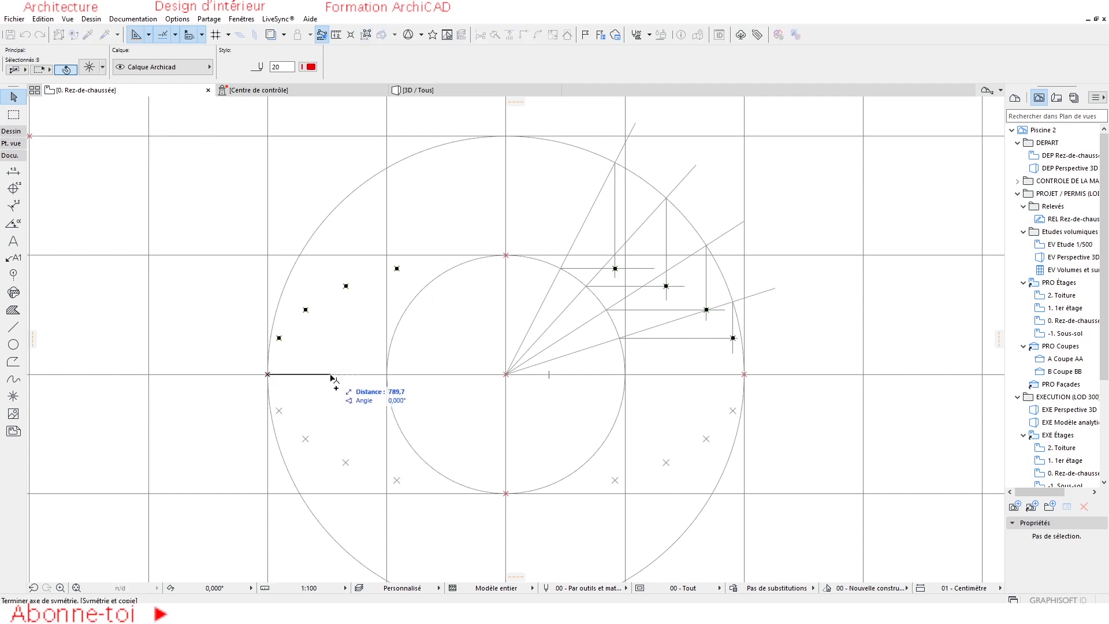
left_click(744, 374)
key("Escape")
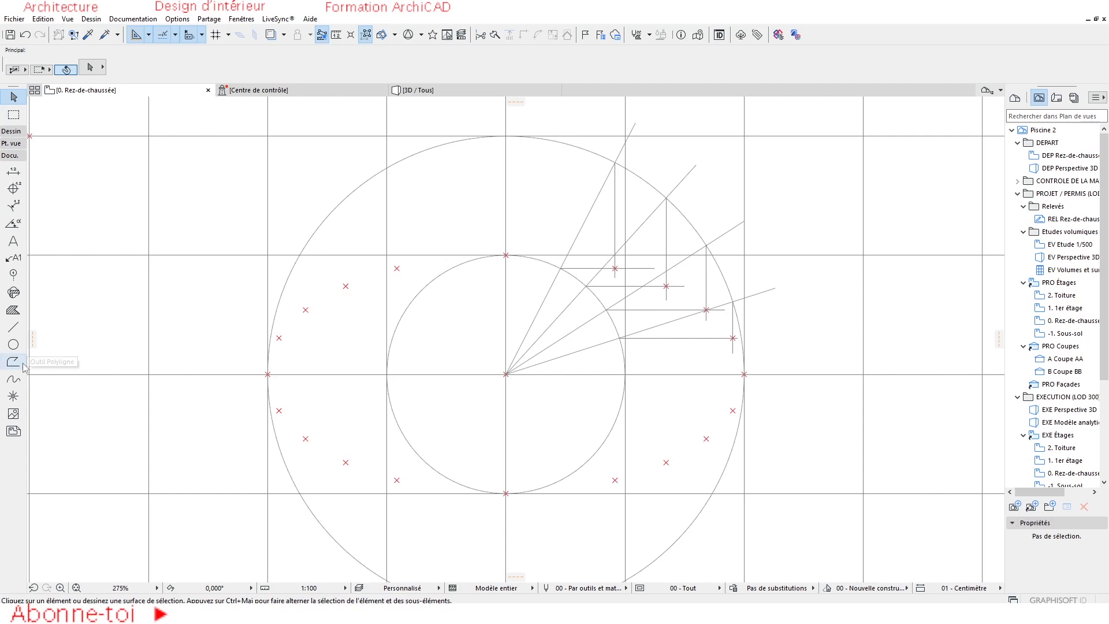
Draw a closed spline clockwise through all the ellipse's perimeter hotspots, starting and ending at the leftmost one, on layer 00_03 Arbres
left_click(14, 380)
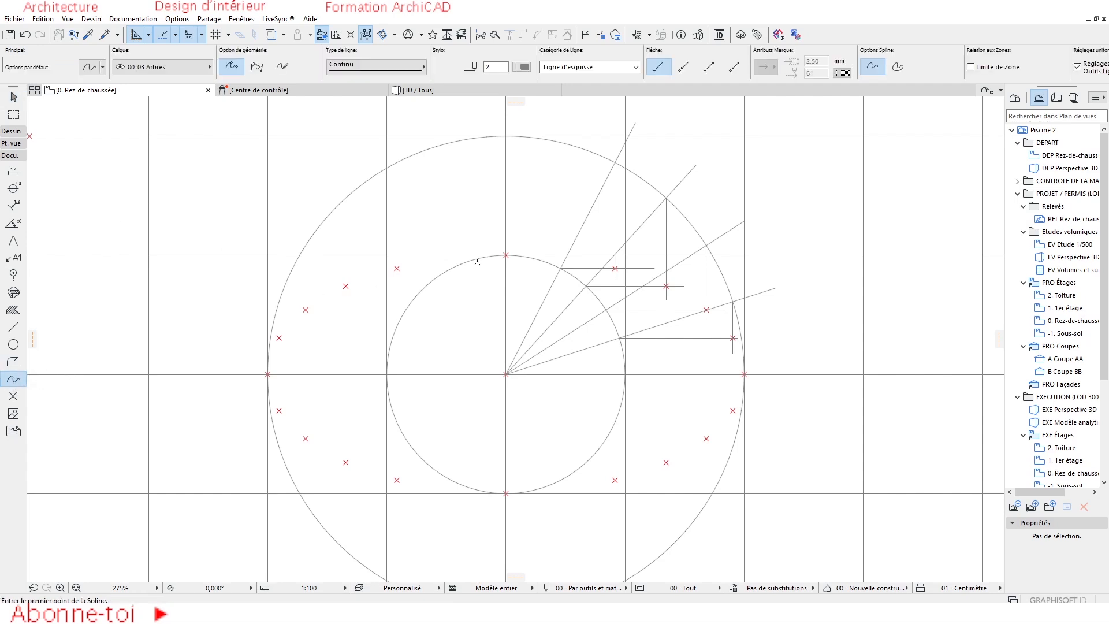
left_click(267, 374)
left_click(279, 338)
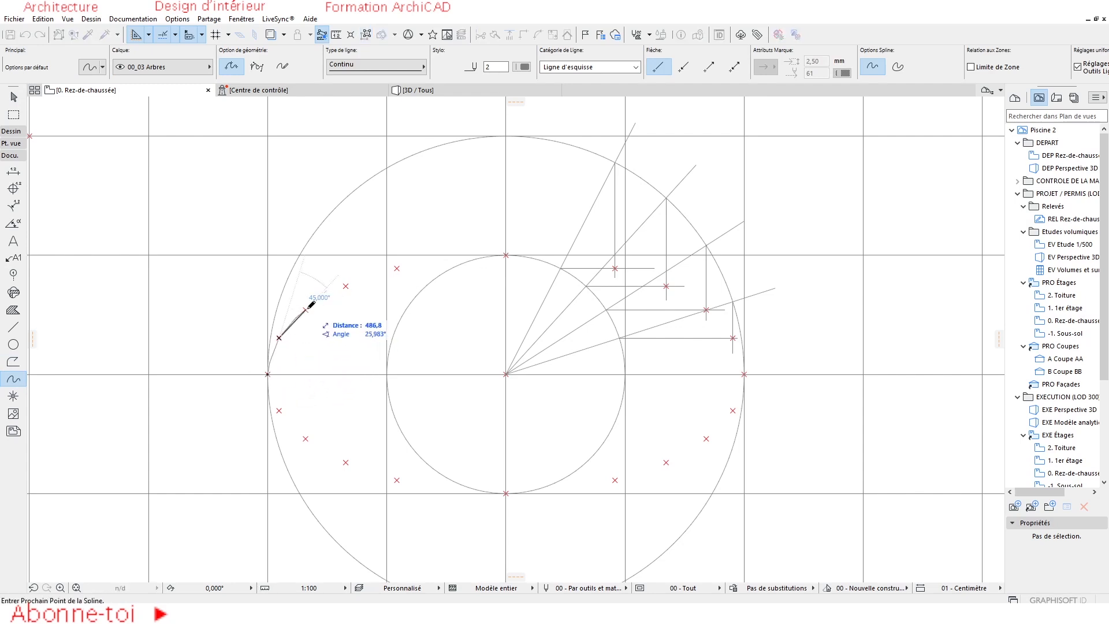
left_click(305, 310)
left_click(346, 285)
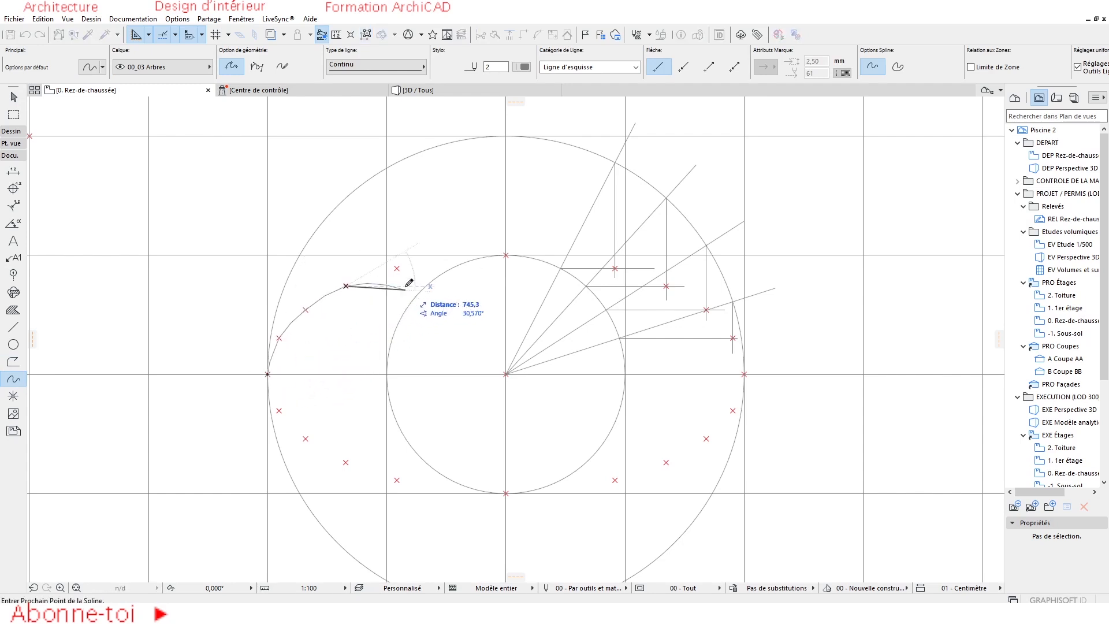
left_click(397, 268)
left_click(506, 255)
left_click(615, 268)
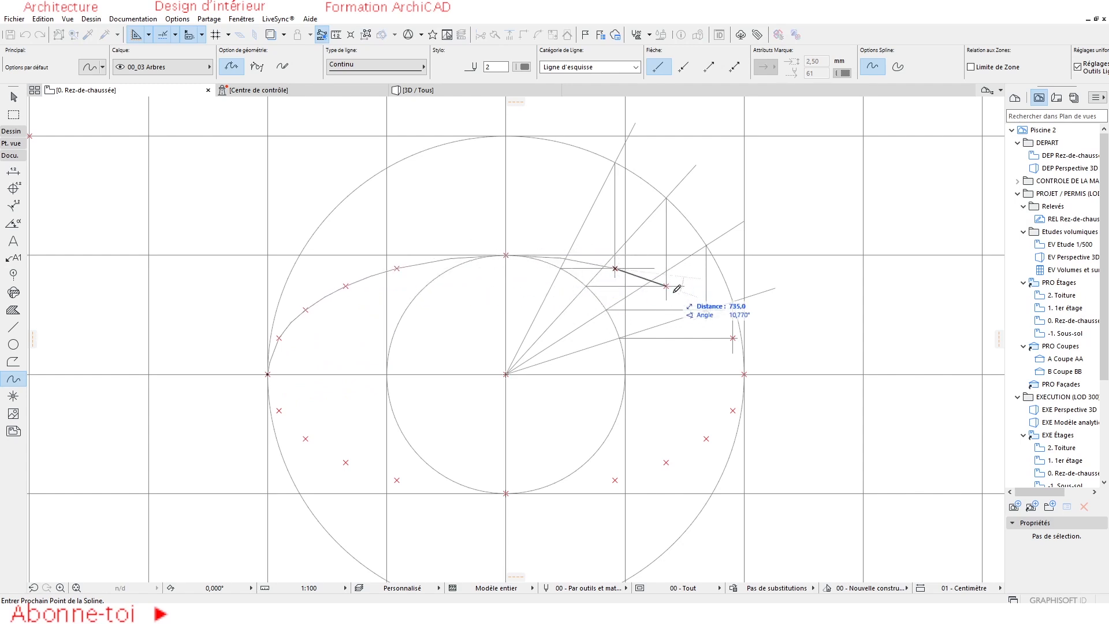
left_click(666, 286)
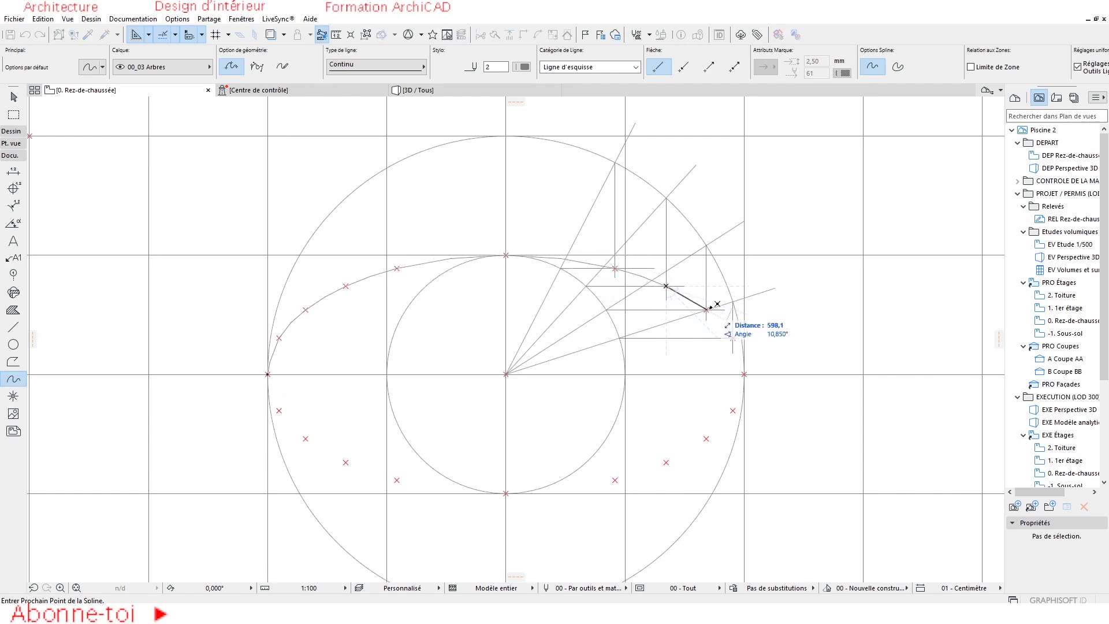
left_click(706, 310)
left_click(733, 338)
left_click(744, 374)
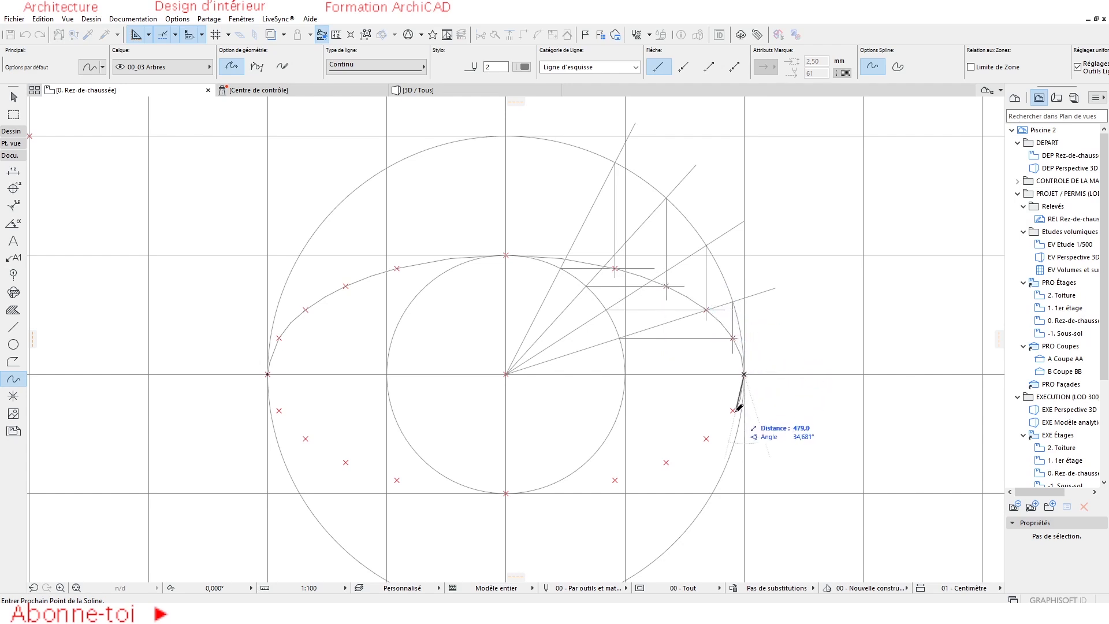
left_click(733, 411)
left_click(706, 438)
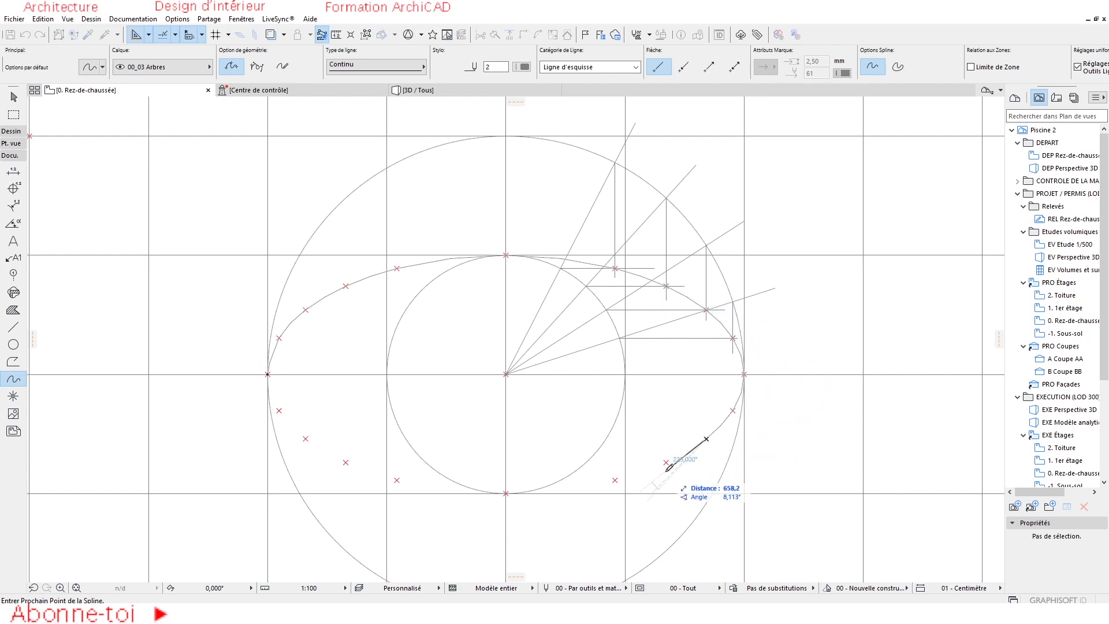
left_click(666, 463)
left_click(615, 480)
left_click(506, 492)
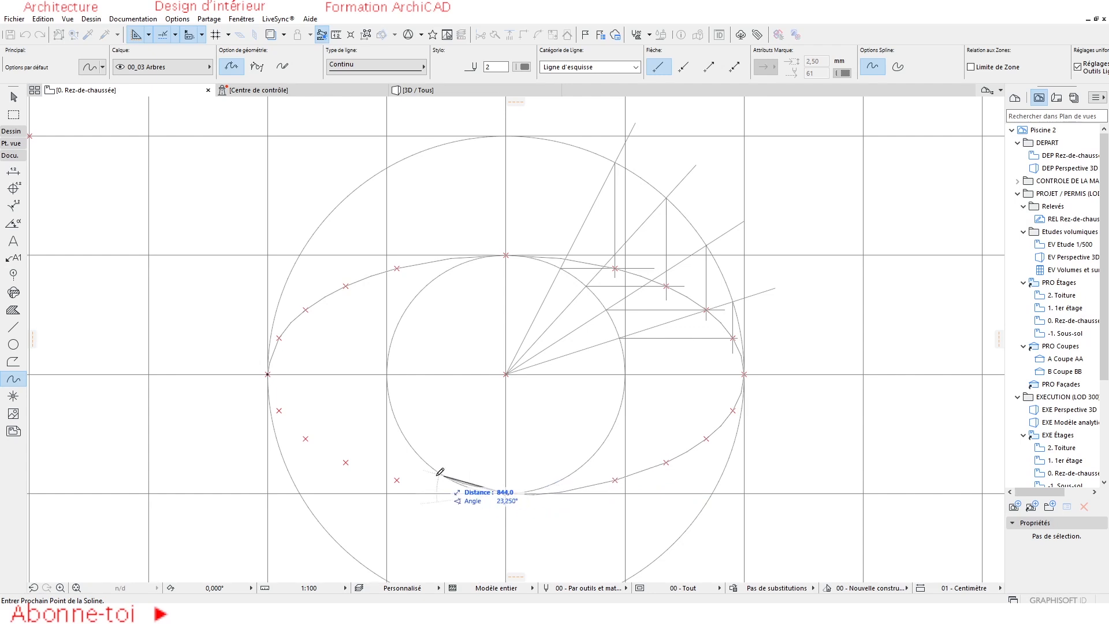
left_click(397, 480)
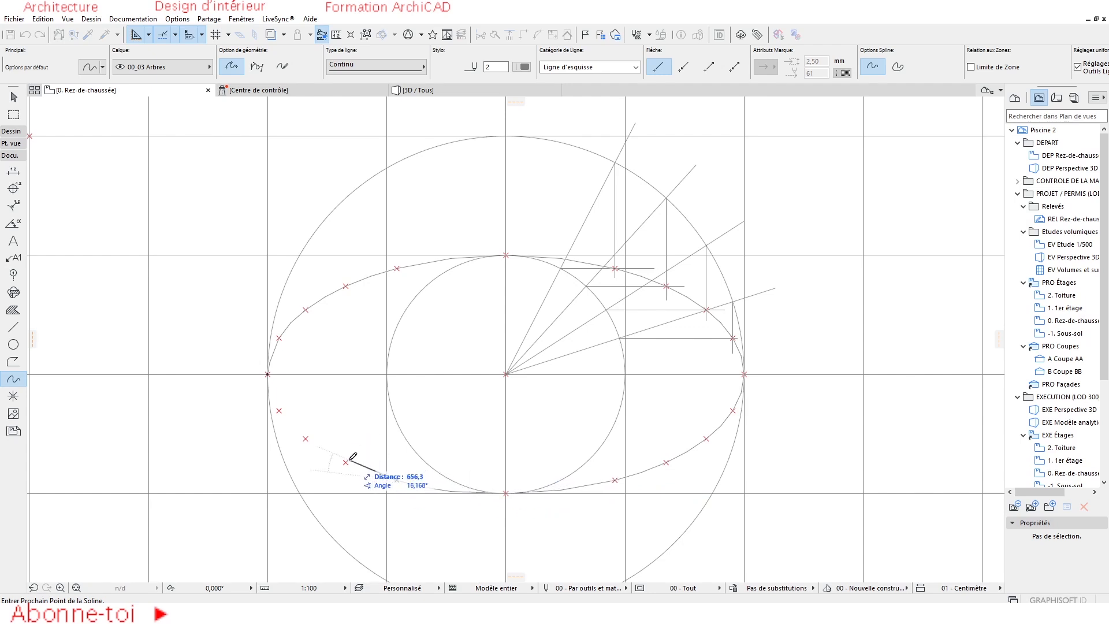
left_click(345, 462)
left_click(306, 438)
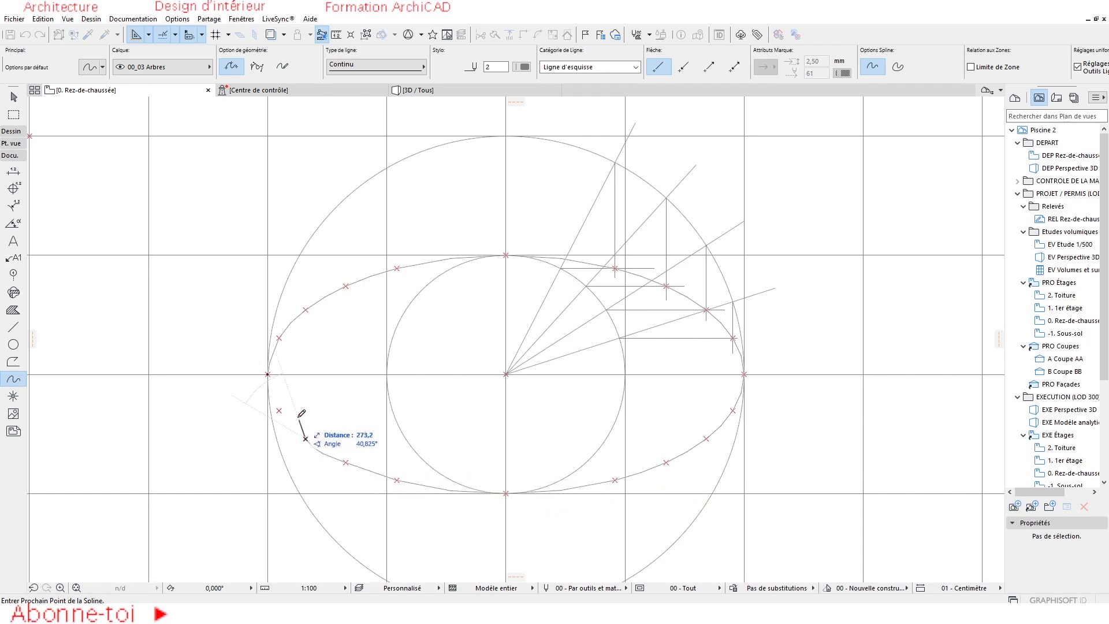
left_click(279, 410)
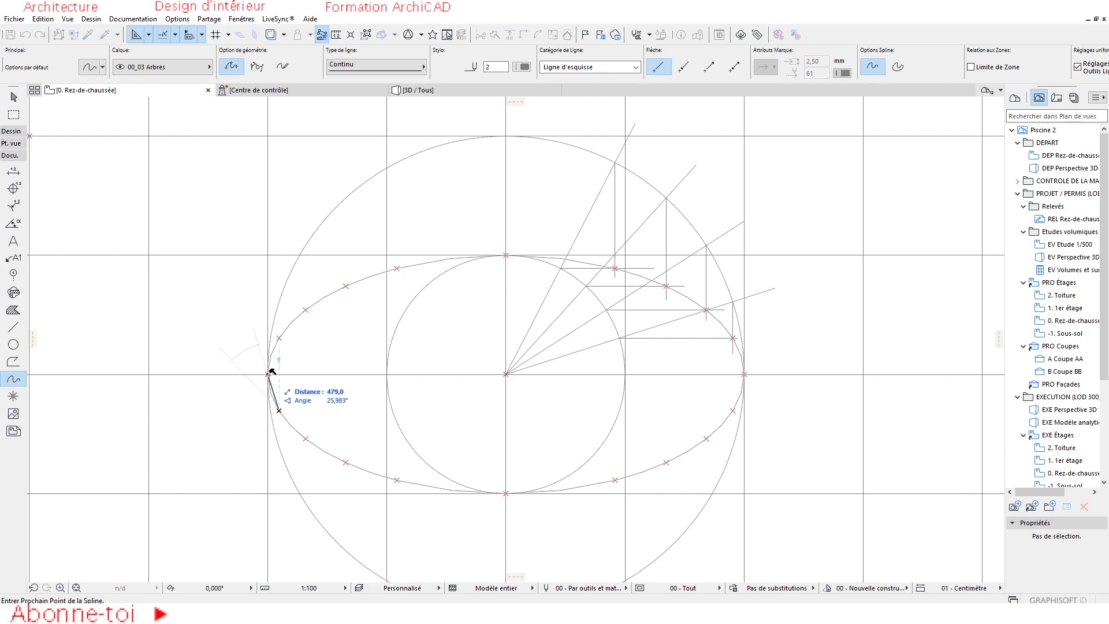
left_click(268, 374)
Examine the traced ellipse and the separate cross-shaped group of hotspots on the surrounding plan grid
middle_click_drag(364, 369, 378, 363)
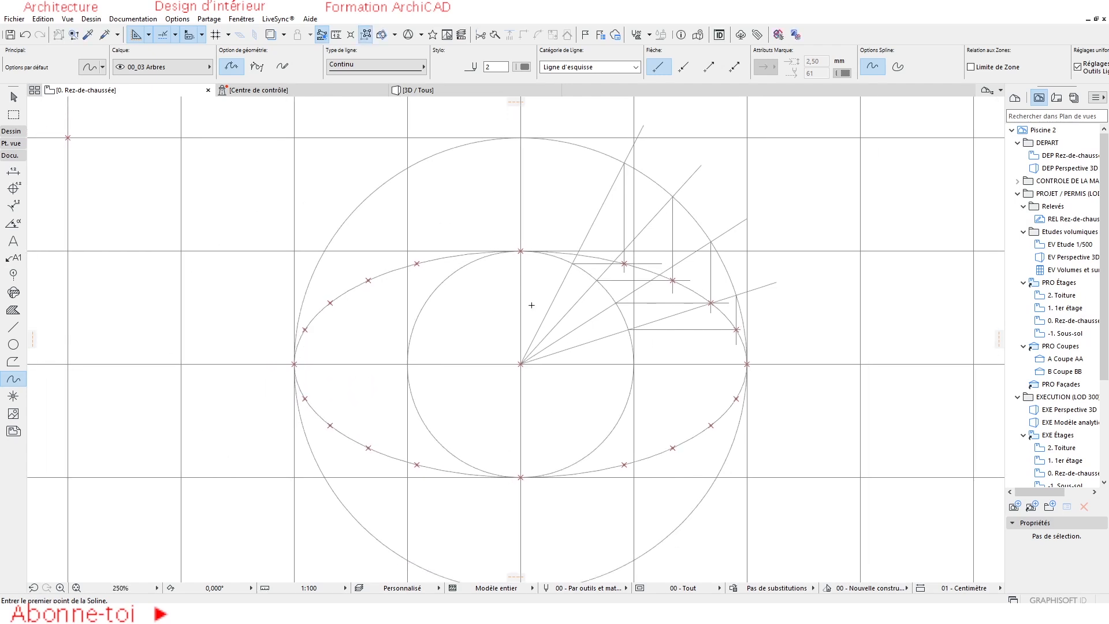
scroll(534, 297, "down", 5)
middle_click_drag(294, 278, 403, 324)
scroll(693, 408, "up", 3)
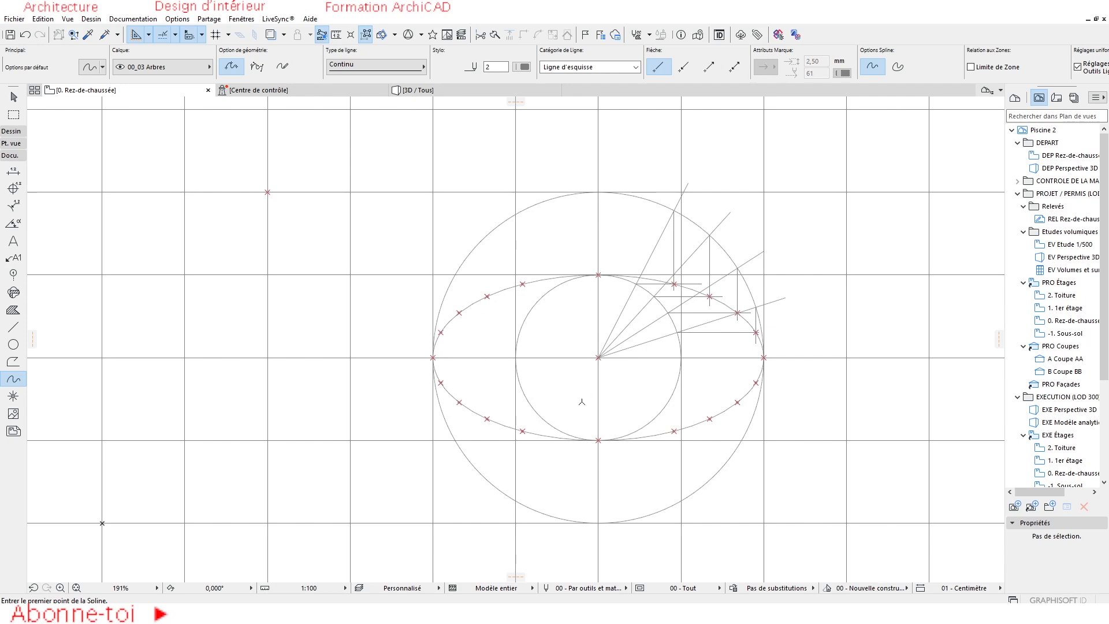
scroll(718, 326, "up", 2)
scroll(705, 321, "down", 4)
middle_click_drag(468, 277, 604, 325)
scroll(616, 231, "down", 2)
middle_click_drag(617, 231, 572, 330)
scroll(577, 324, "down", 2)
mouse_move(637, 401)
middle_mouse_down()
mouse_move(596, 374)
mouse_move(597, 393)
middle_mouse_up()
scroll(582, 402, "up", 2)
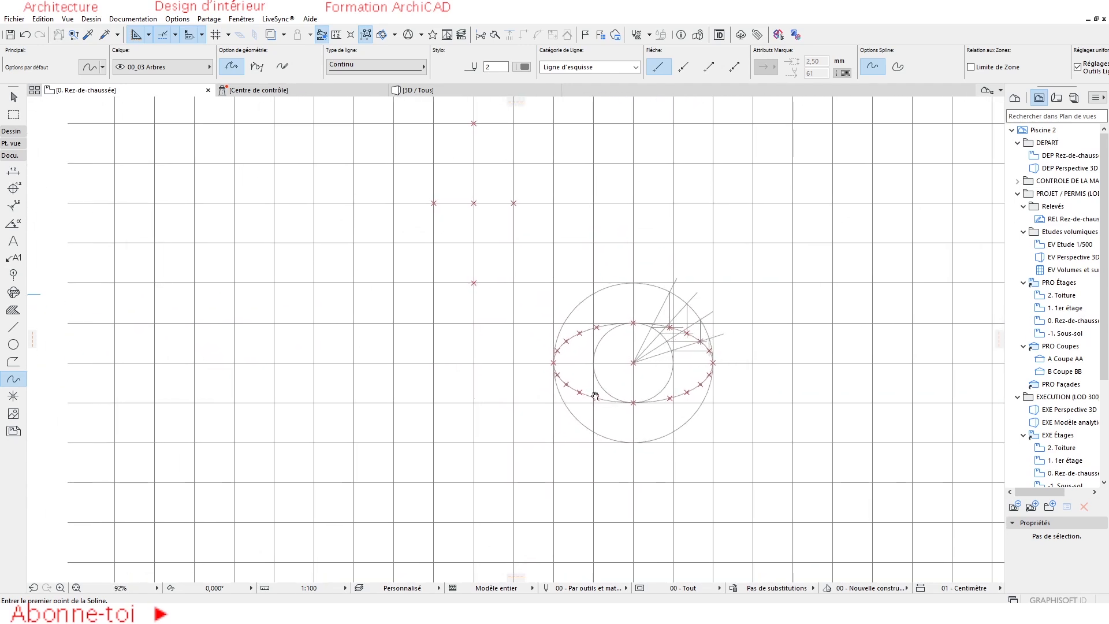
scroll(584, 377, "up", 3)
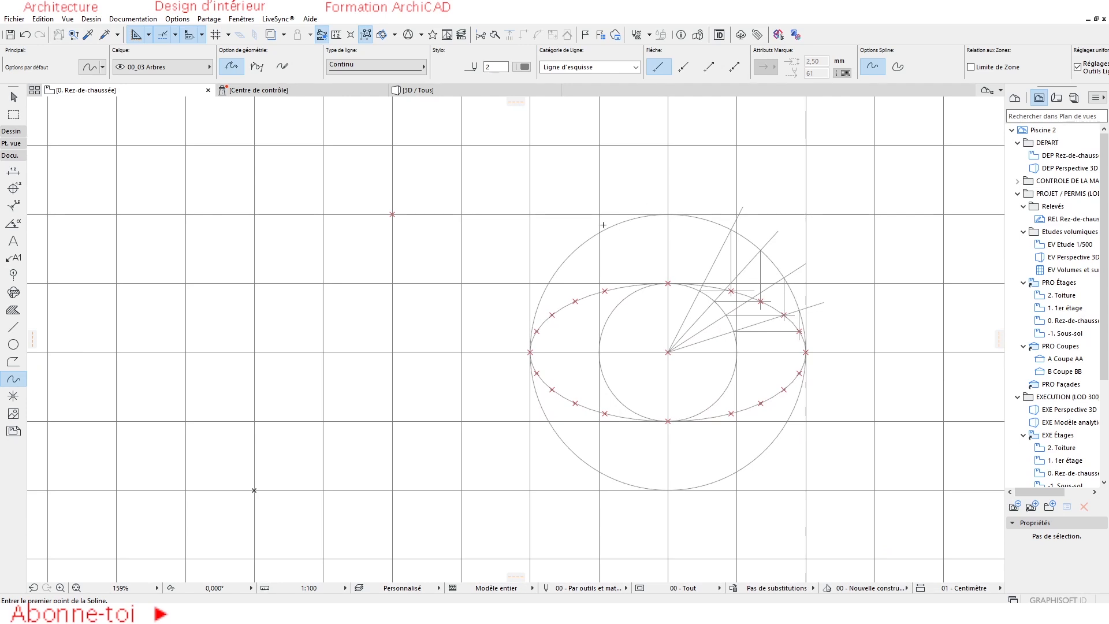
scroll(760, 378, "up", 2)
middle_click_drag(763, 373, 703, 376)
key("Escape")
left_click(624, 155)
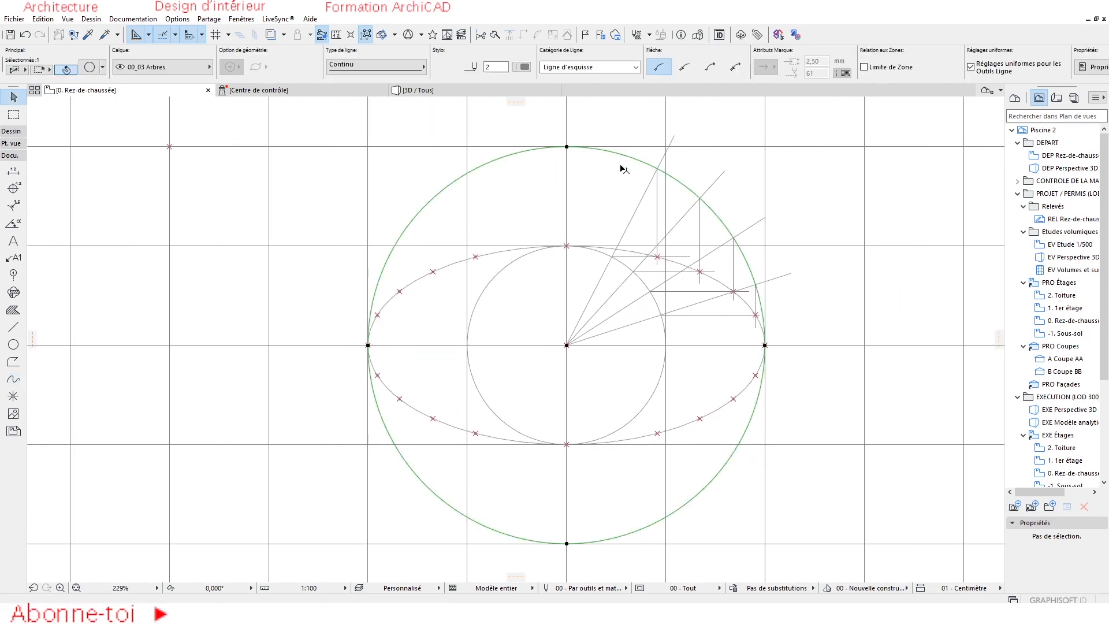
left_click(525, 257, "shift")
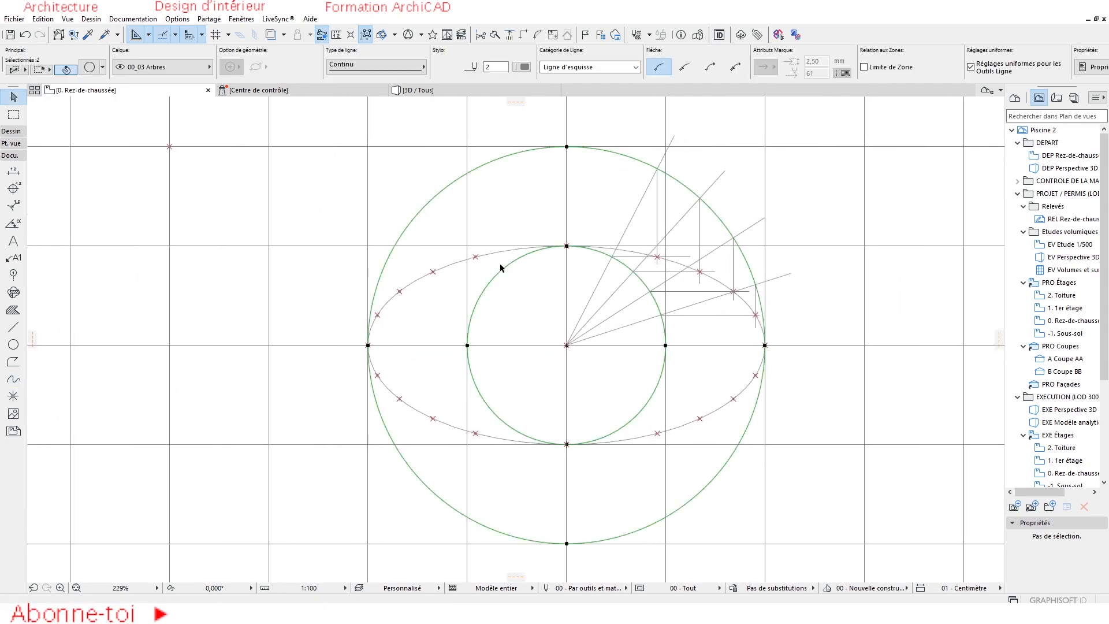
left_click(700, 220, "shift")
left_click(658, 231, "shift")
scroll(716, 280, "up", 3)
left_click(638, 235, "shift")
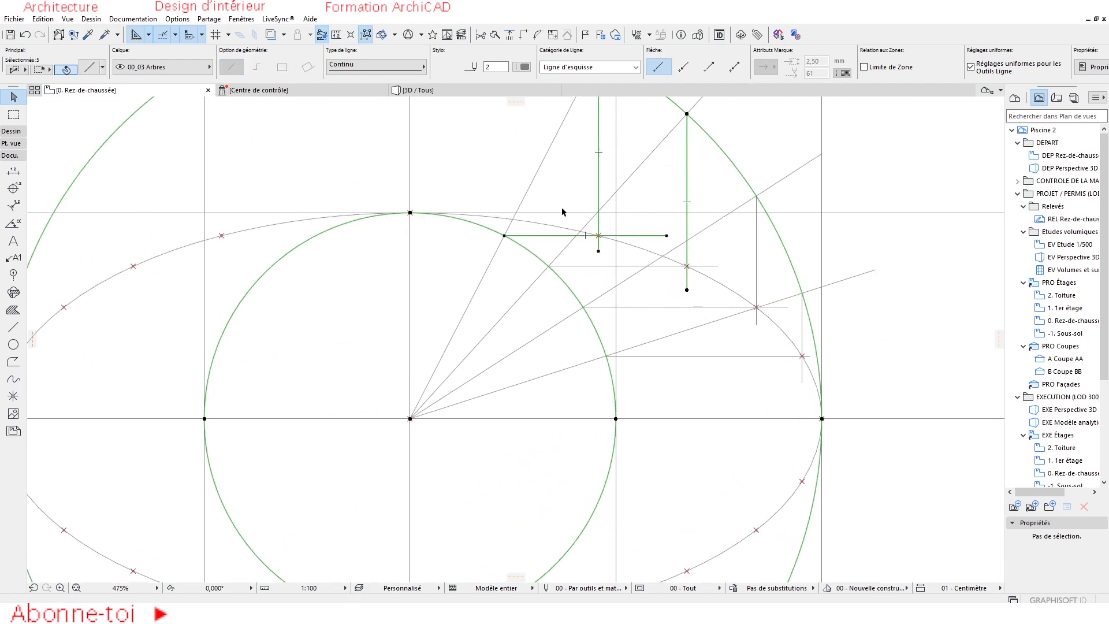
scroll(541, 192, "down", 3)
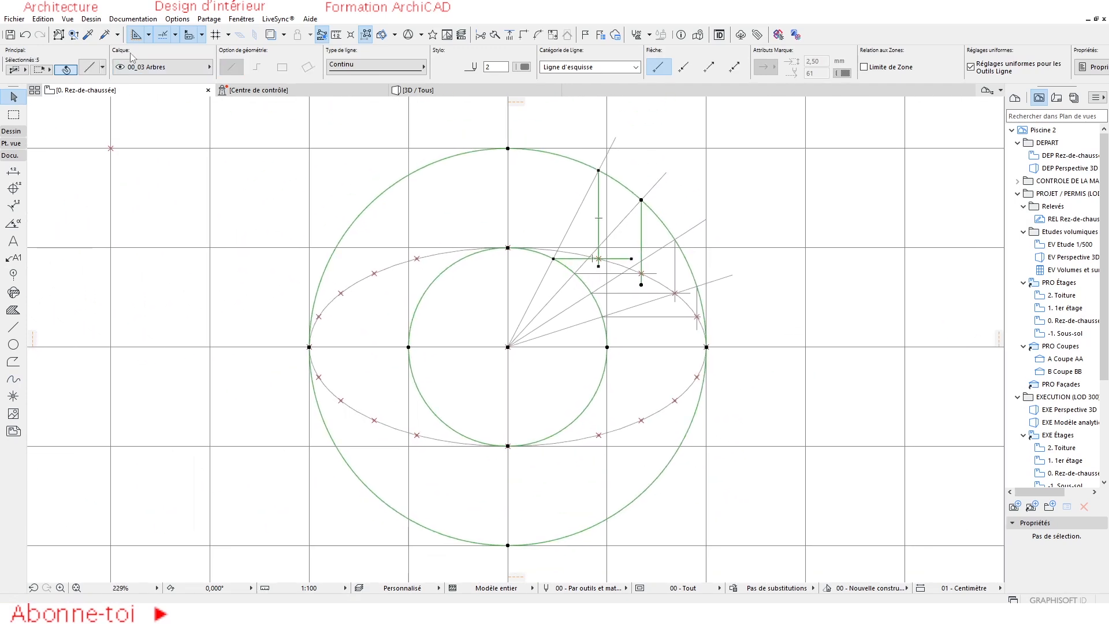
left_click(119, 129)
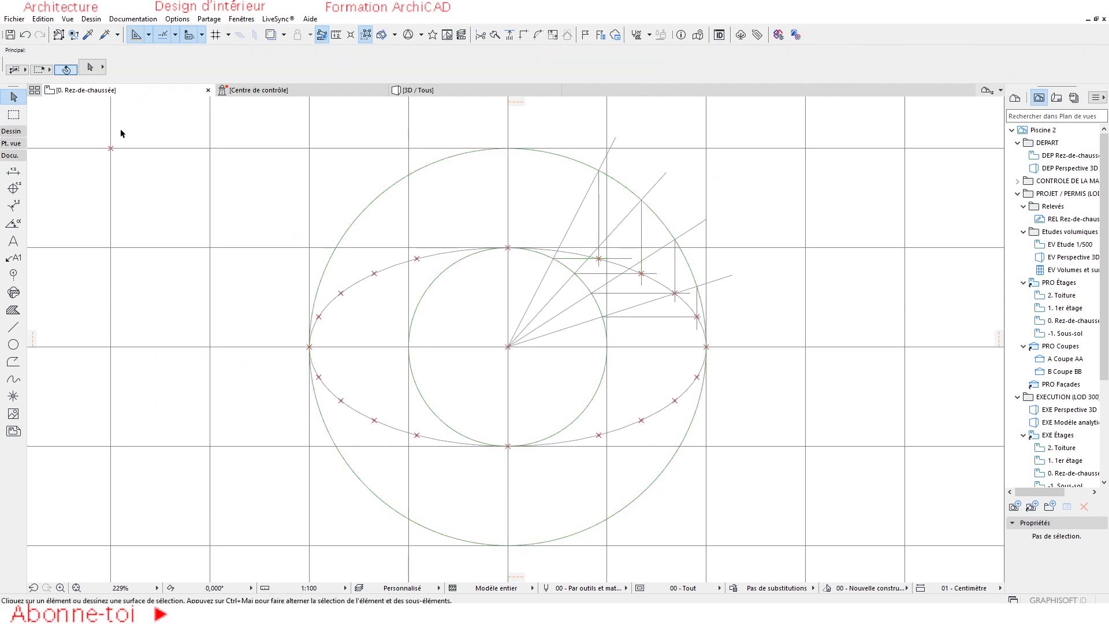
Select all lines on layer 00_03 Arbres with Find & Select criteria and move them to layer - A masquer
left_click(73, 35)
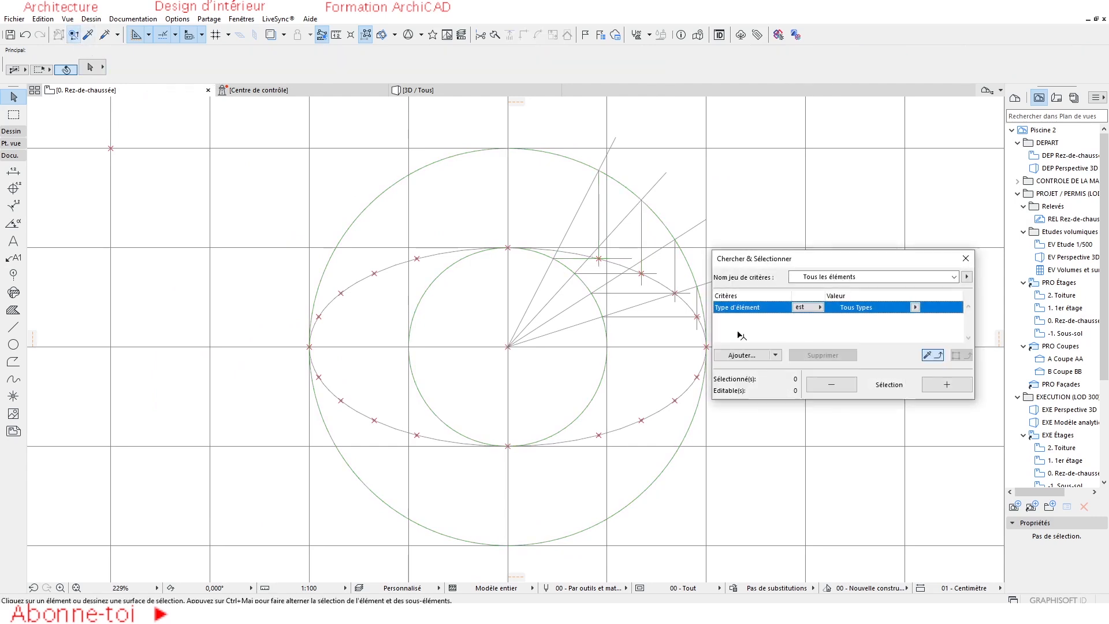
left_click(576, 223)
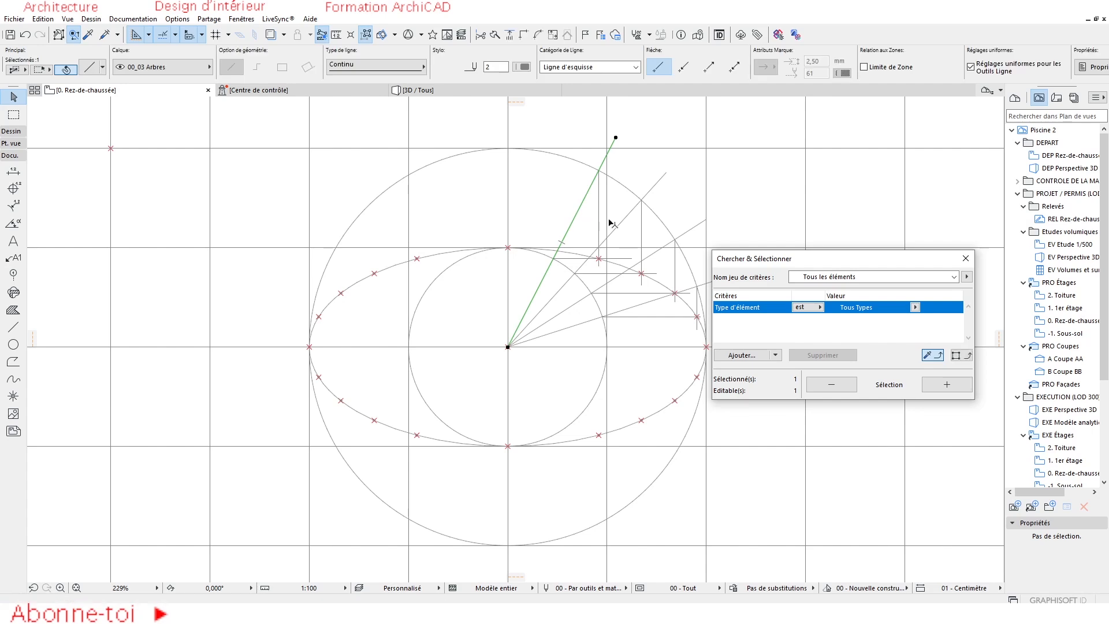
left_click(967, 355)
left_click(742, 358)
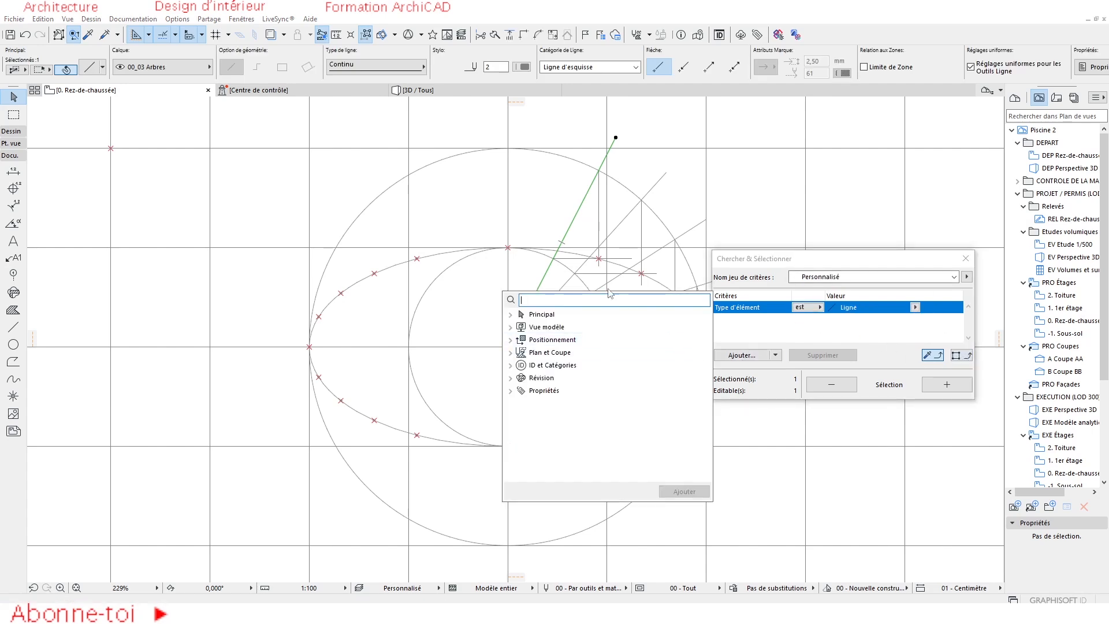
left_click(541, 328)
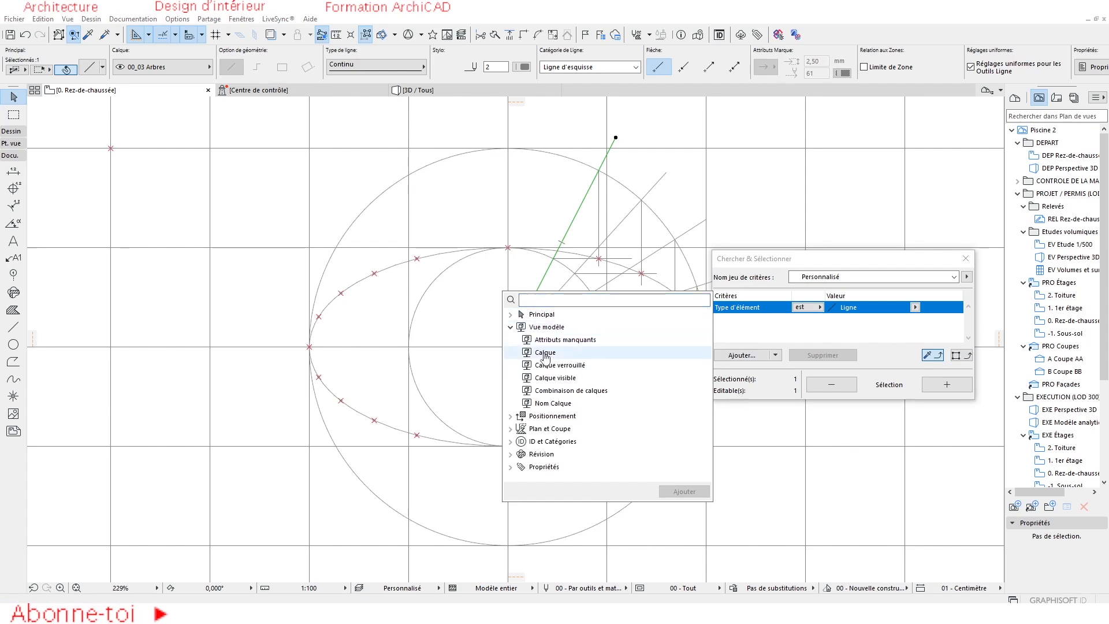
double_click(545, 352)
left_click(946, 384)
scroll(422, 330, "down", 3)
scroll(534, 305, "up", 3)
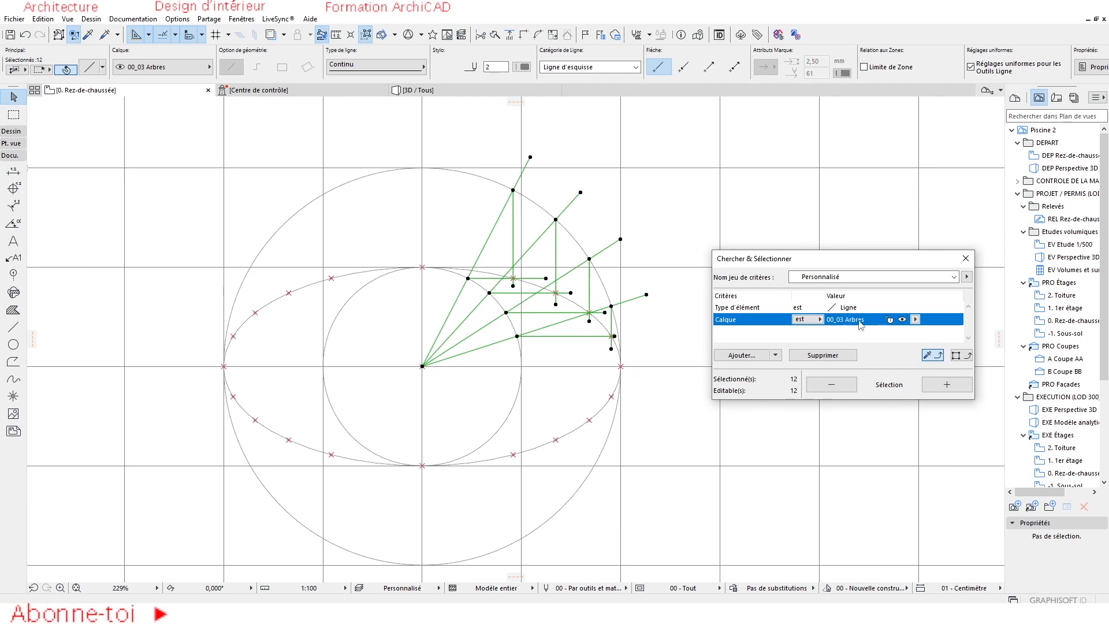
left_click(162, 67)
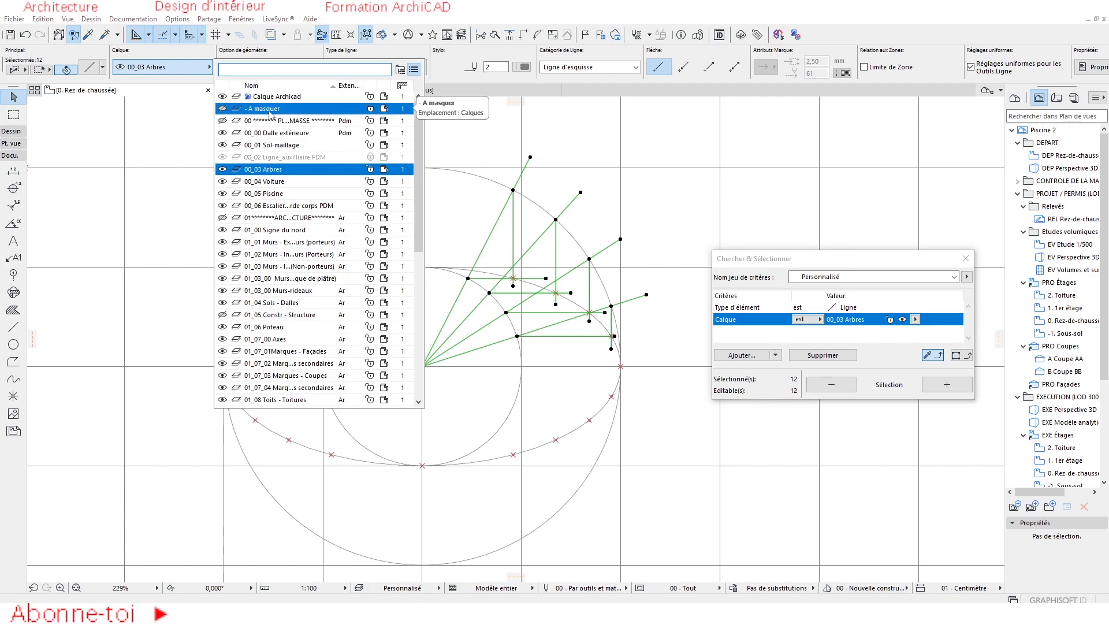
left_click(270, 110)
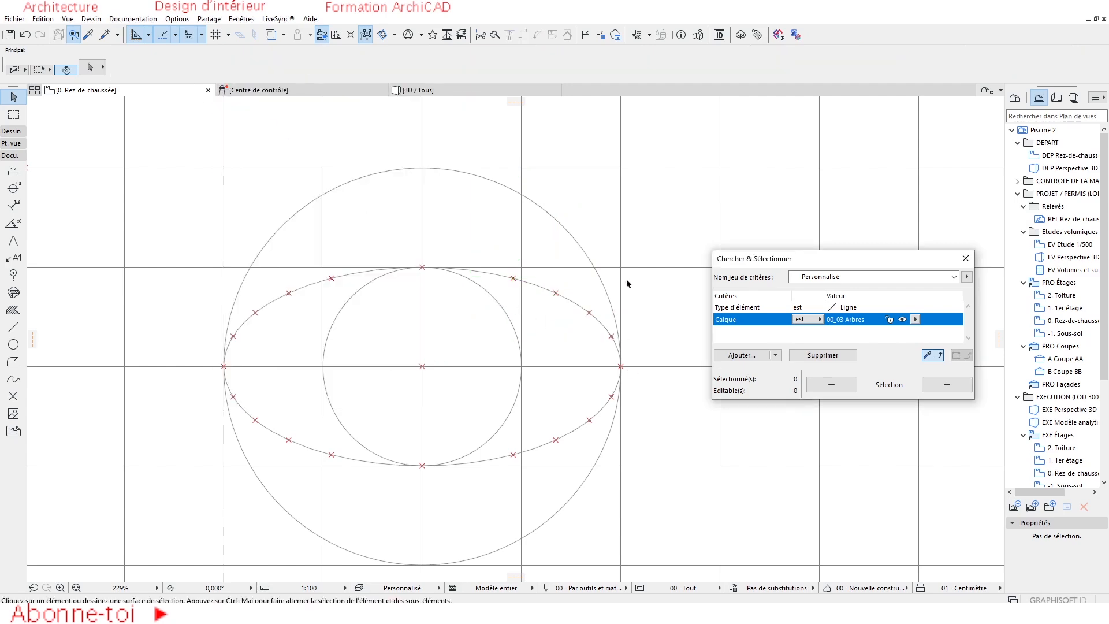
Move both construction circles to layer - A masquer
left_click(359, 290)
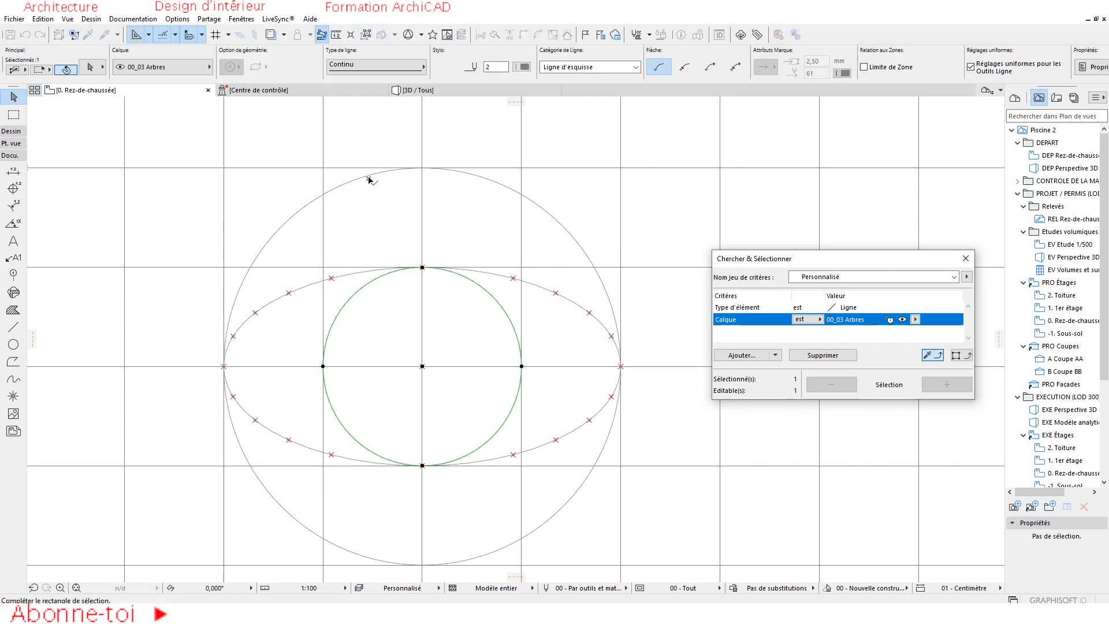
left_click(348, 186, "shift")
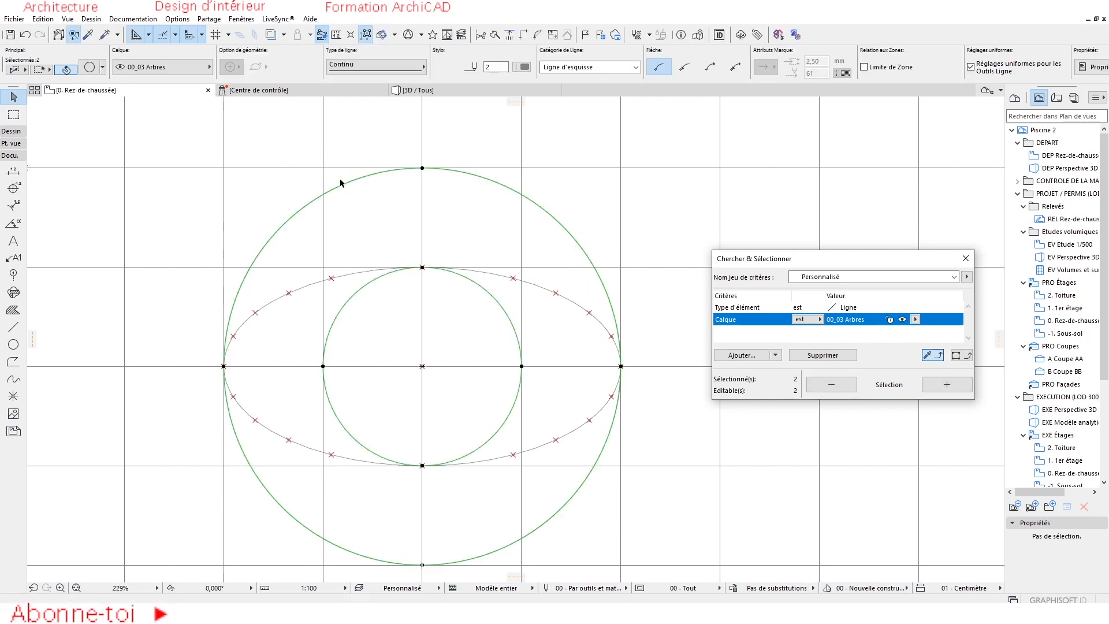
left_click(159, 67)
left_click(271, 113)
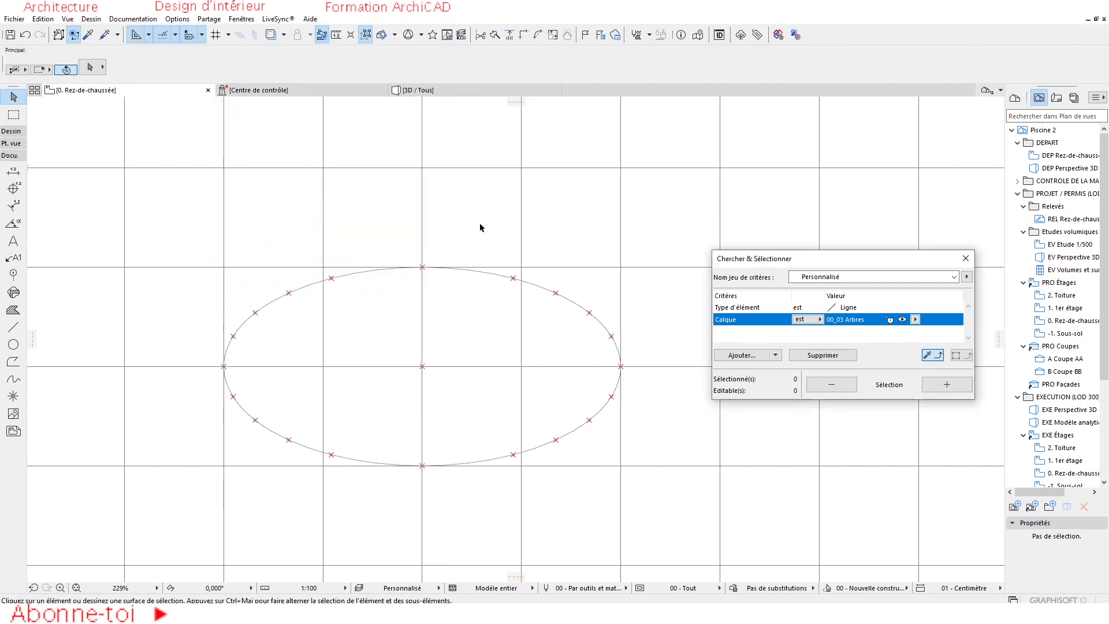
Examine the cleaned-up ellipse and its position relative to the cross-shaped group of hotspots
scroll(510, 272, "down", 5)
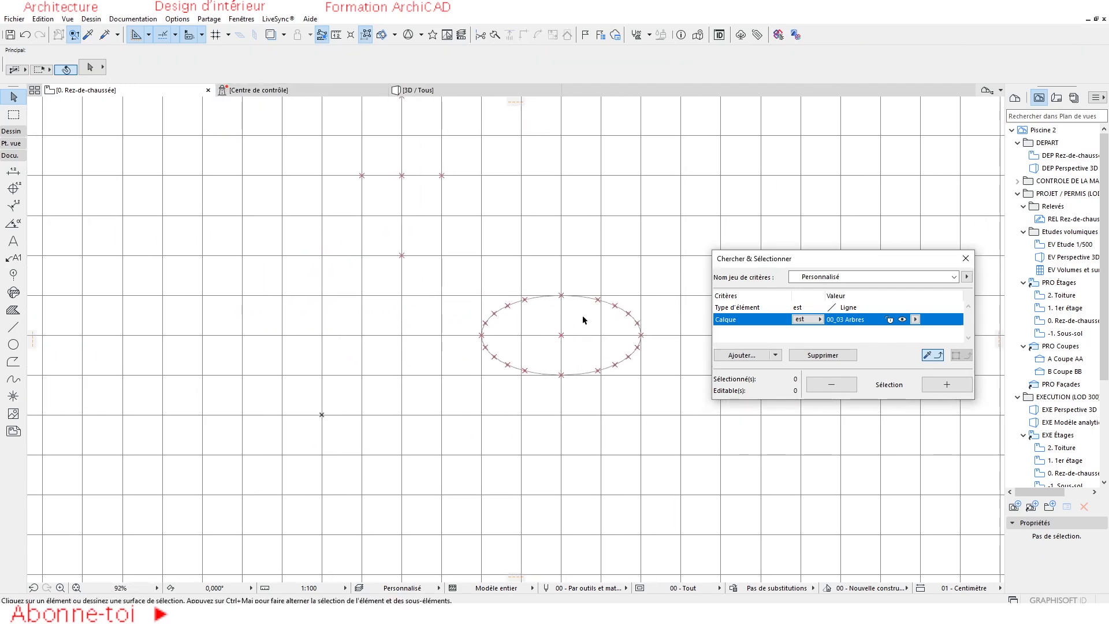
middle_click_drag(639, 307, 595, 327)
scroll(479, 361, "up", 1)
middle_click_drag(494, 337, 392, 395)
scroll(374, 408, "up", 2)
scroll(409, 371, "down", 2)
scroll(409, 374, "down", 1)
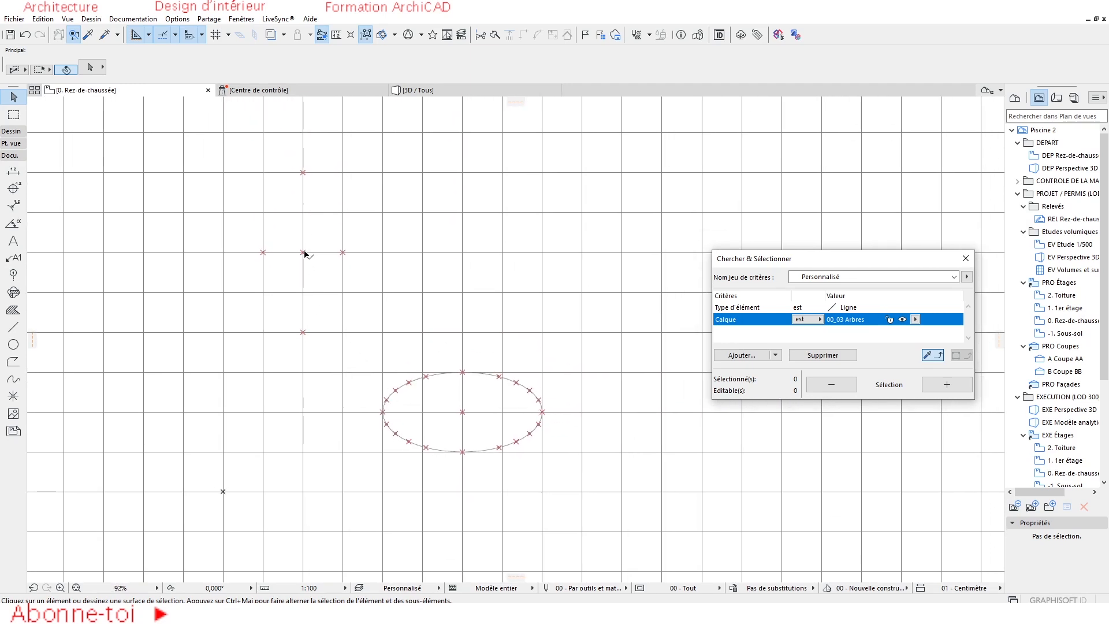
scroll(402, 413, "up", 1)
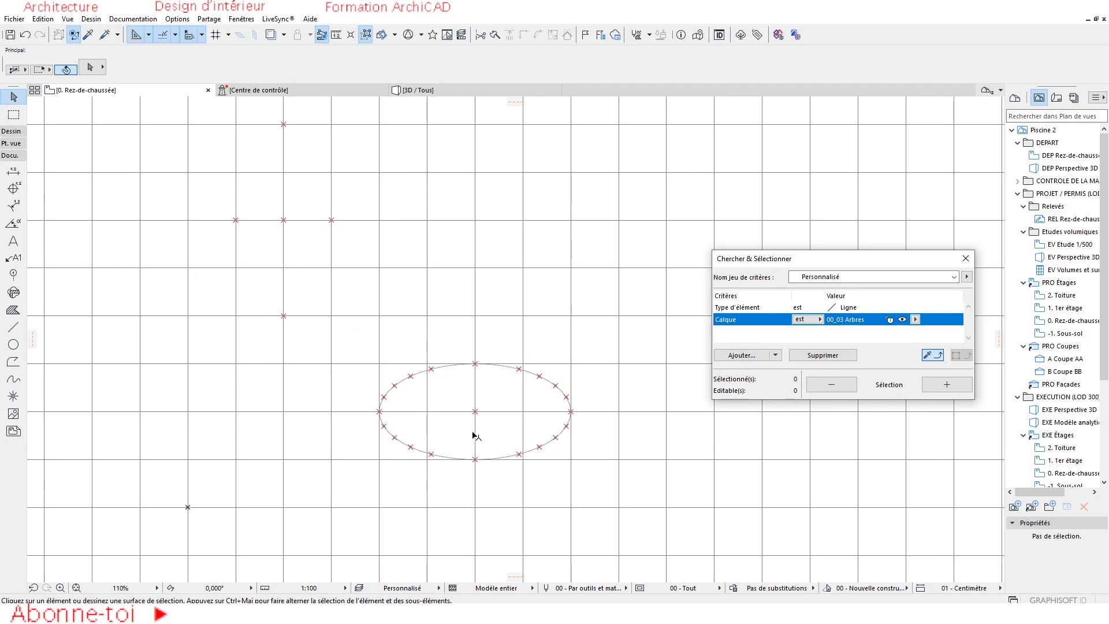
Rotate a copy of the ellipse 90° about the grid intersection below the cross-shaped hotspots, aligning it with them, and close Find & Select
left_click(451, 368)
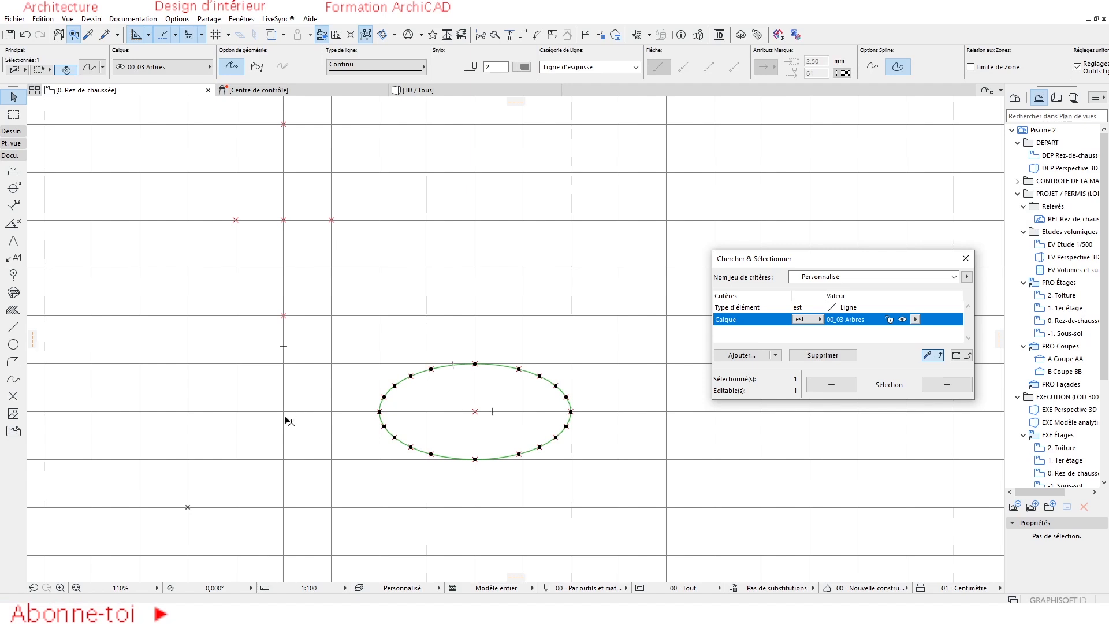
left_click(475, 242)
scroll(328, 414, "up", 2)
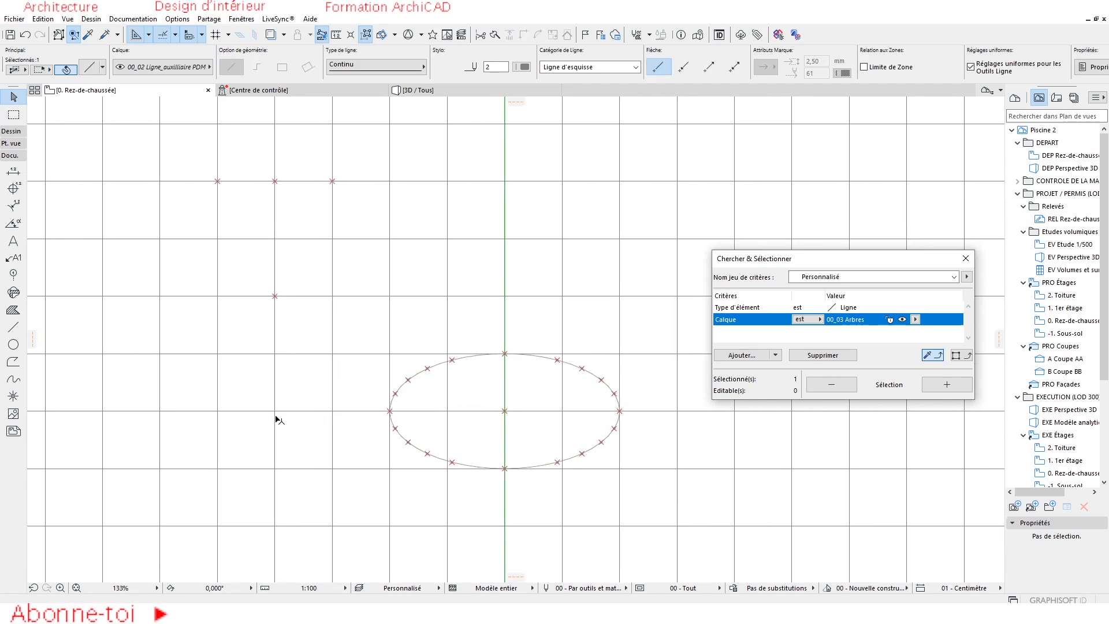
left_click(275, 416)
left_click(439, 365)
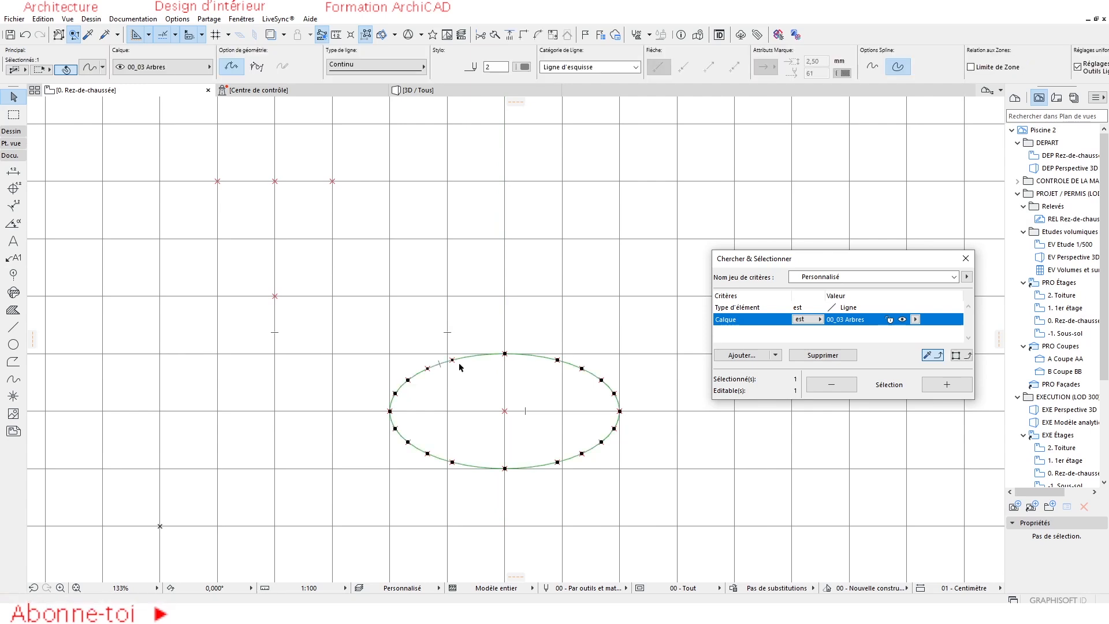
key("ctrl+e")
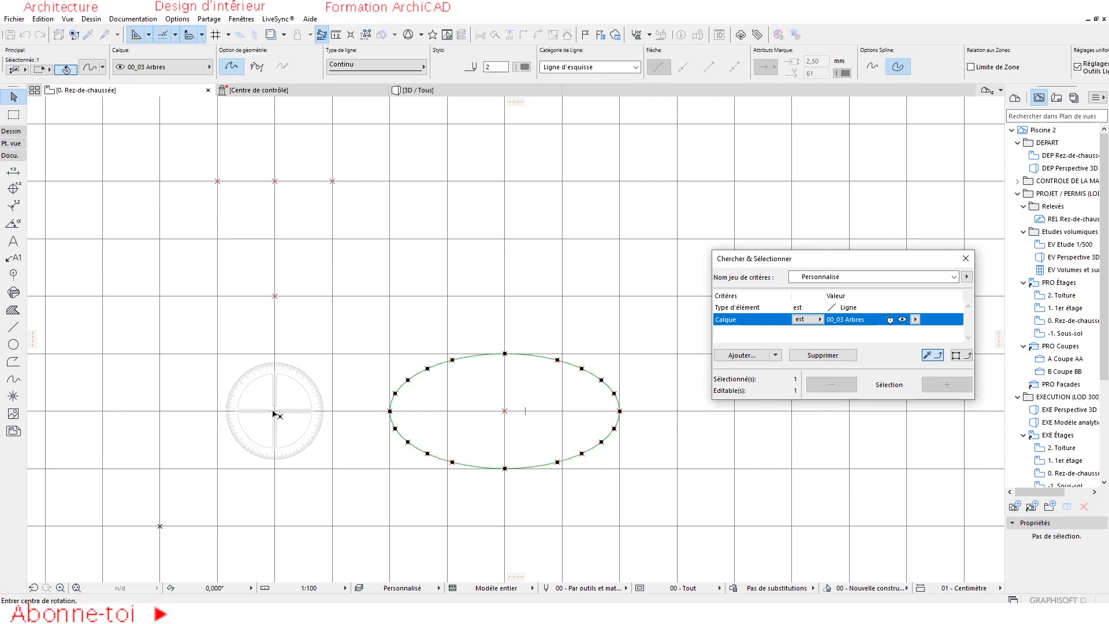
left_click(275, 411)
left_click(390, 411)
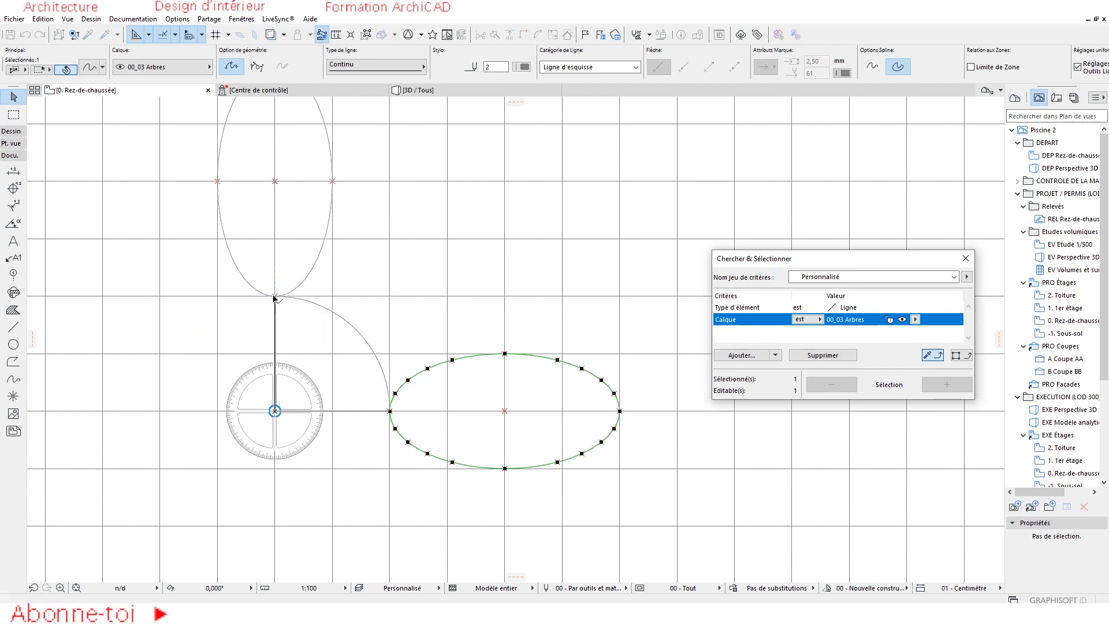
left_click(275, 298)
scroll(379, 342, "down", 4)
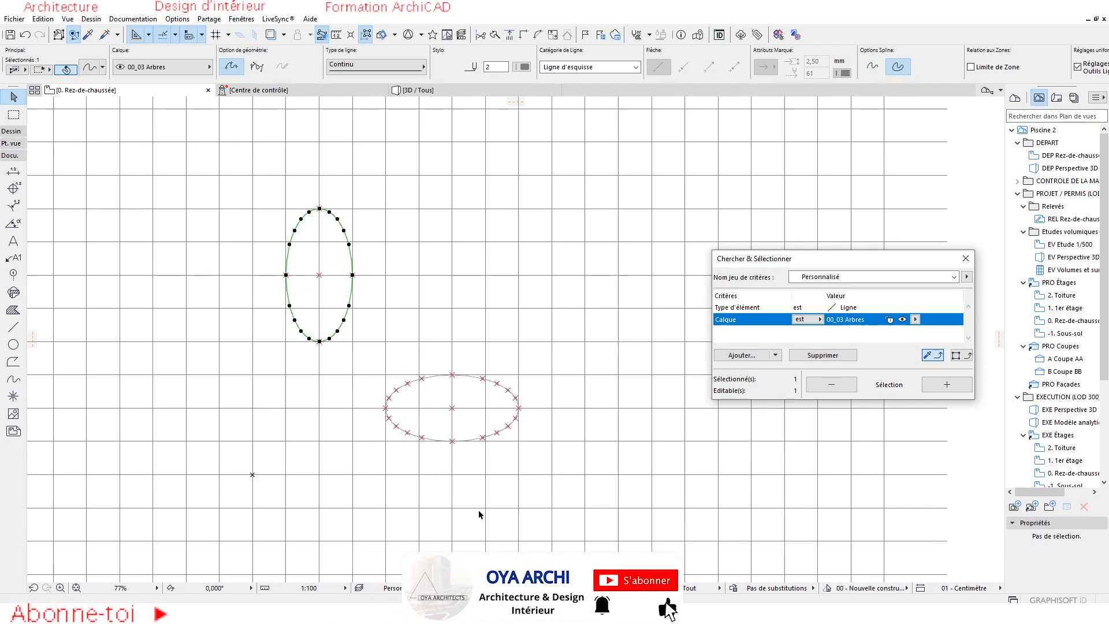
left_click(965, 258)
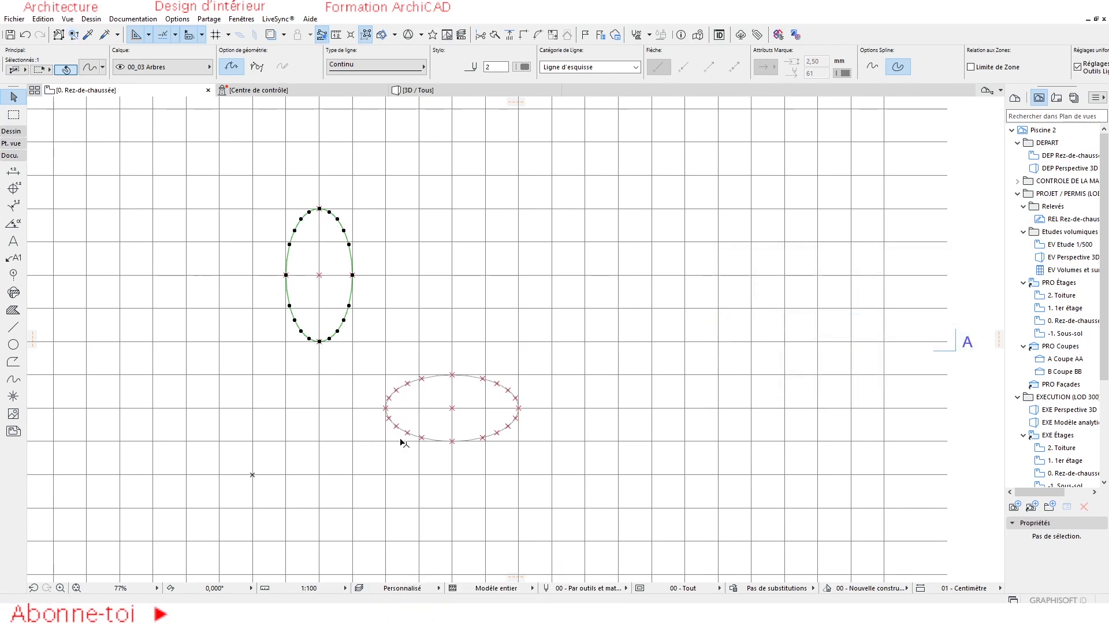
Examine both ellipses on the plan and the hotspots along the horizontal one's curve
scroll(407, 412, "up", 3)
left_click(436, 407)
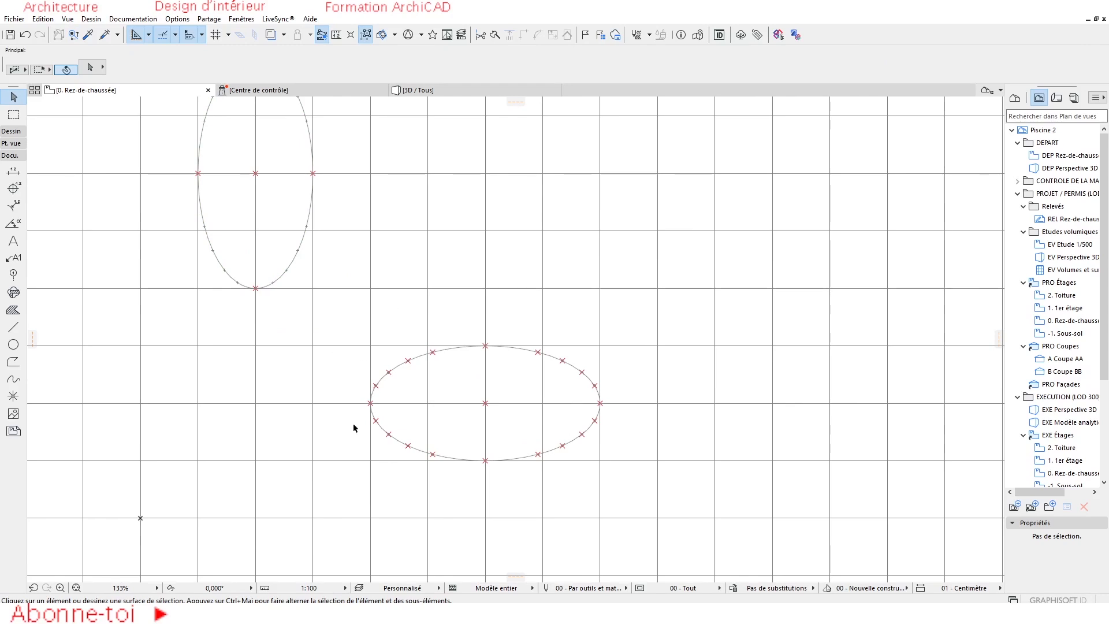
scroll(412, 365, "down", 2)
scroll(412, 365, "down", 2)
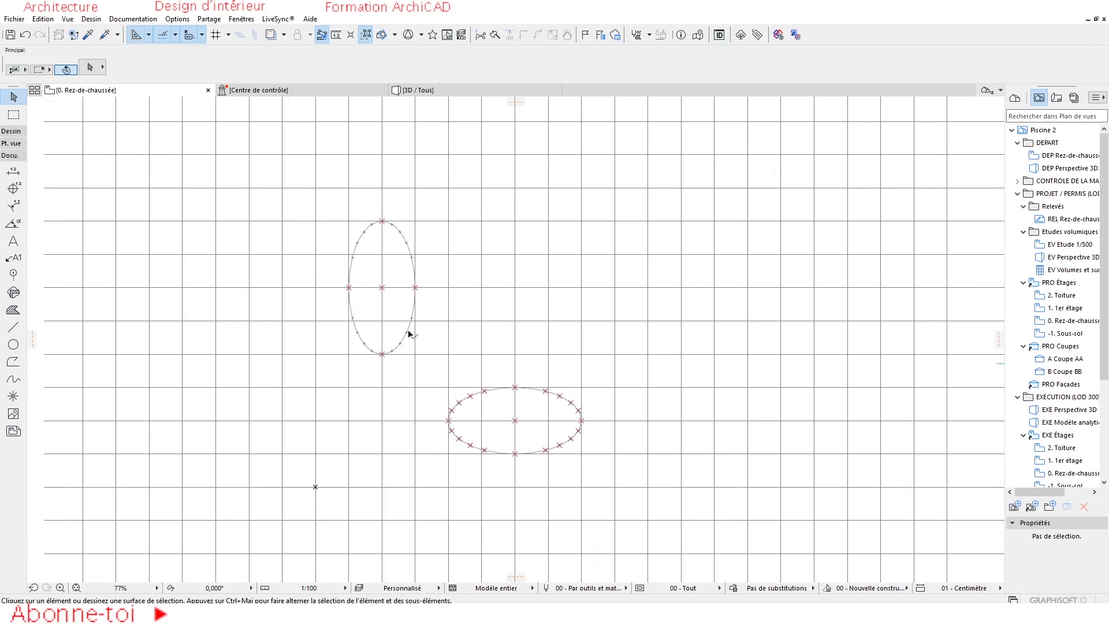
scroll(496, 416, "up", 9)
scroll(452, 341, "up", 5)
scroll(456, 338, "up", 11)
scroll(467, 329, "down", 19)
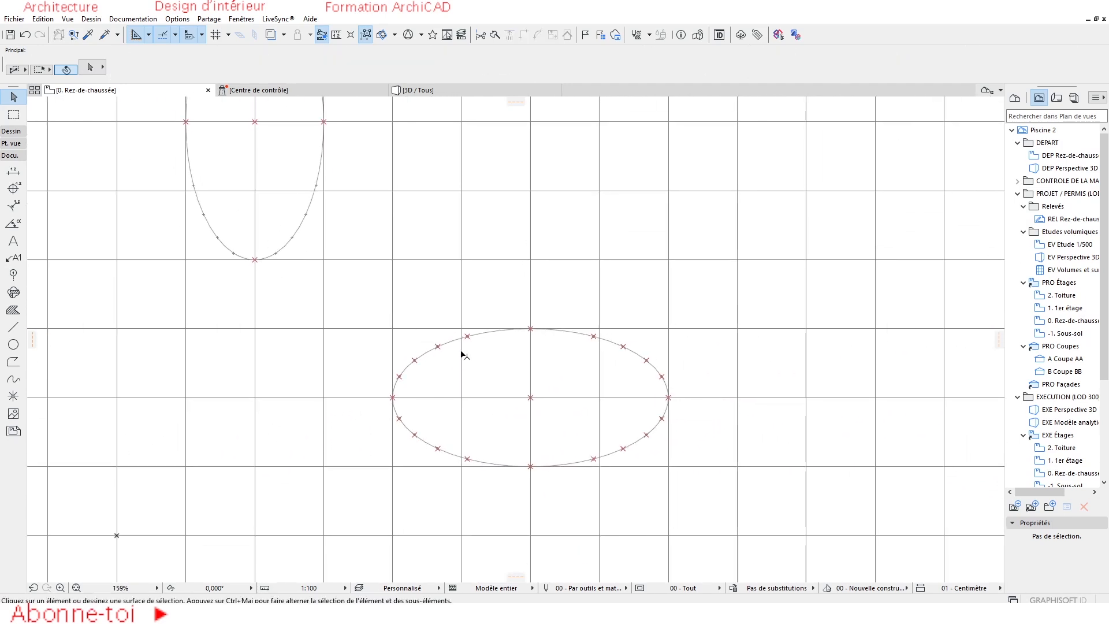
scroll(448, 335, "up", 5)
left_click(440, 298)
left_click(471, 305)
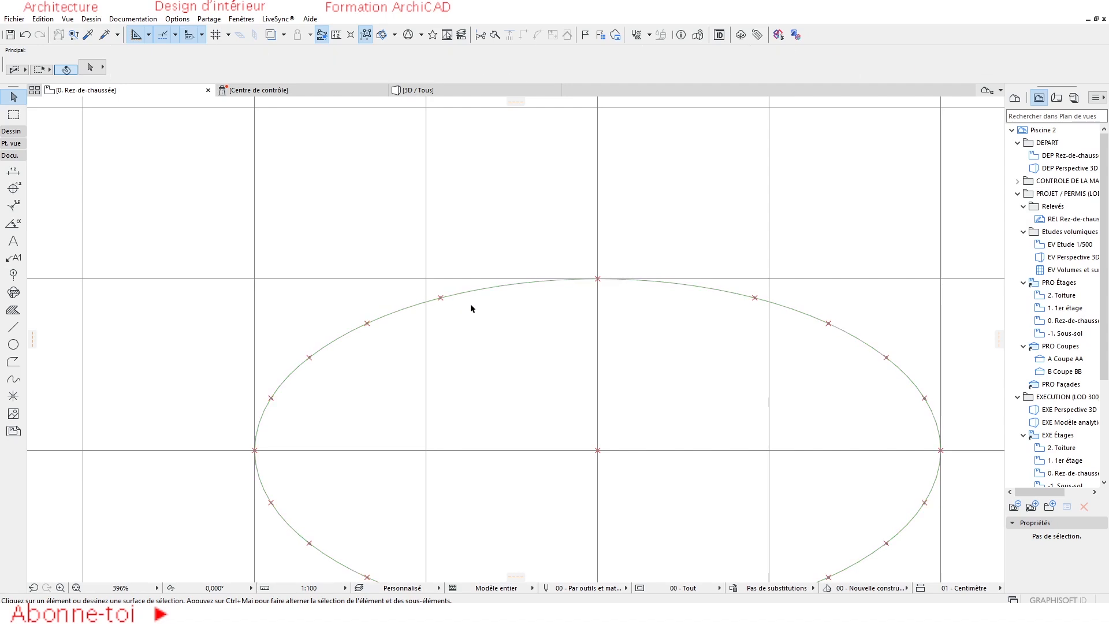
Open the layer settings
key("ctrl+l")
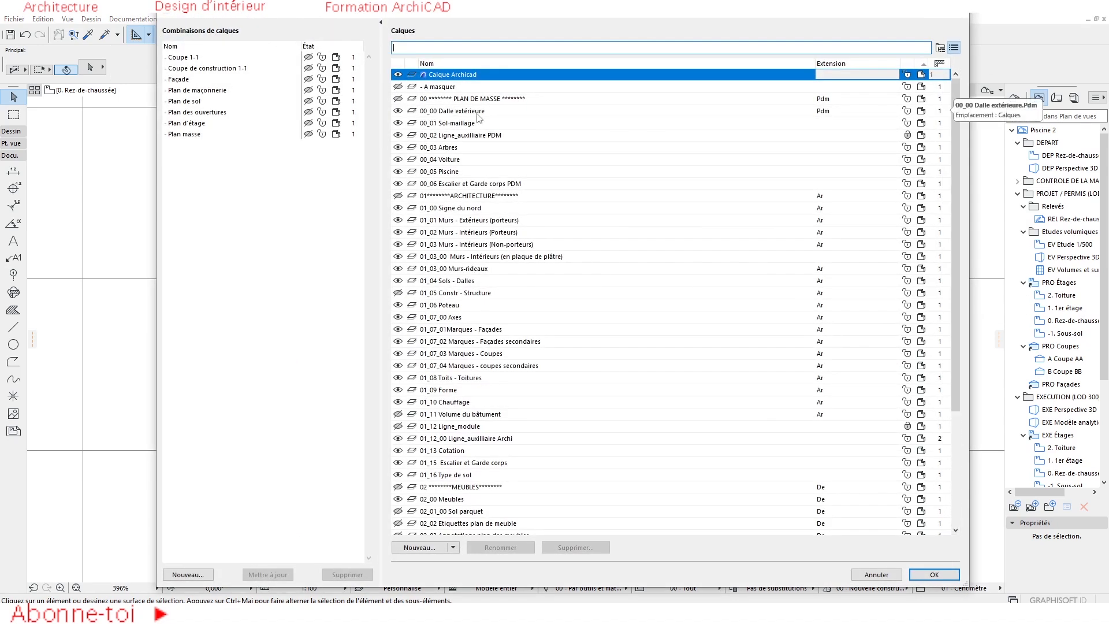
left_click(419, 547)
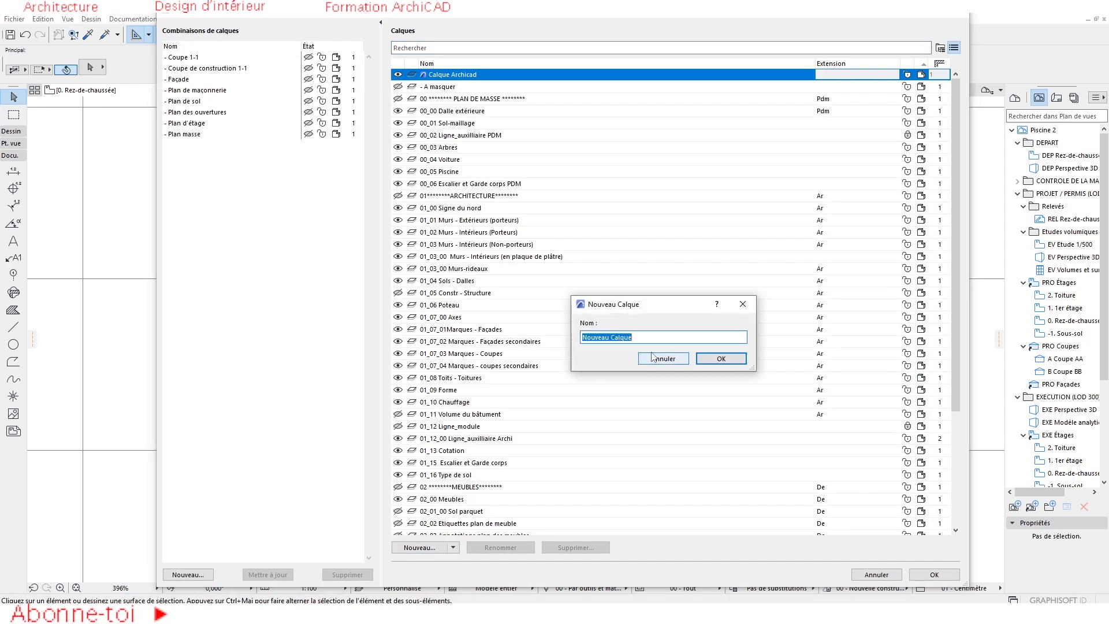
type("00")
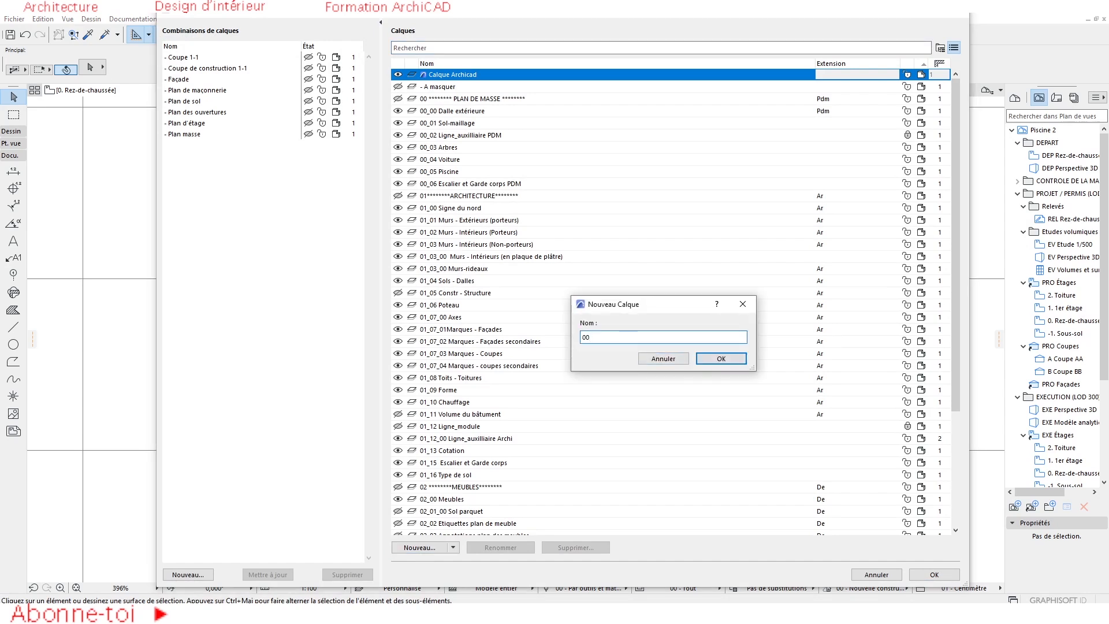
key("BackSpace")
left_click(743, 304)
Create a new layer named "00_00_ 1", reusing the 00_00 prefix copied from the Dalle extérieure layer, and accept the layer settings
left_click(455, 110)
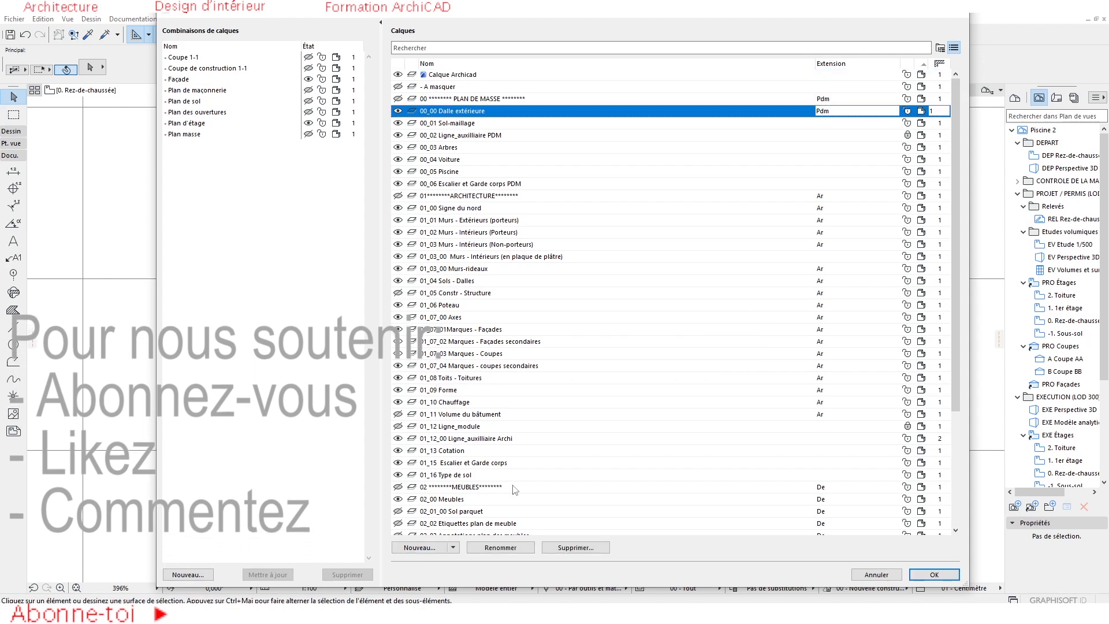
left_click(489, 111)
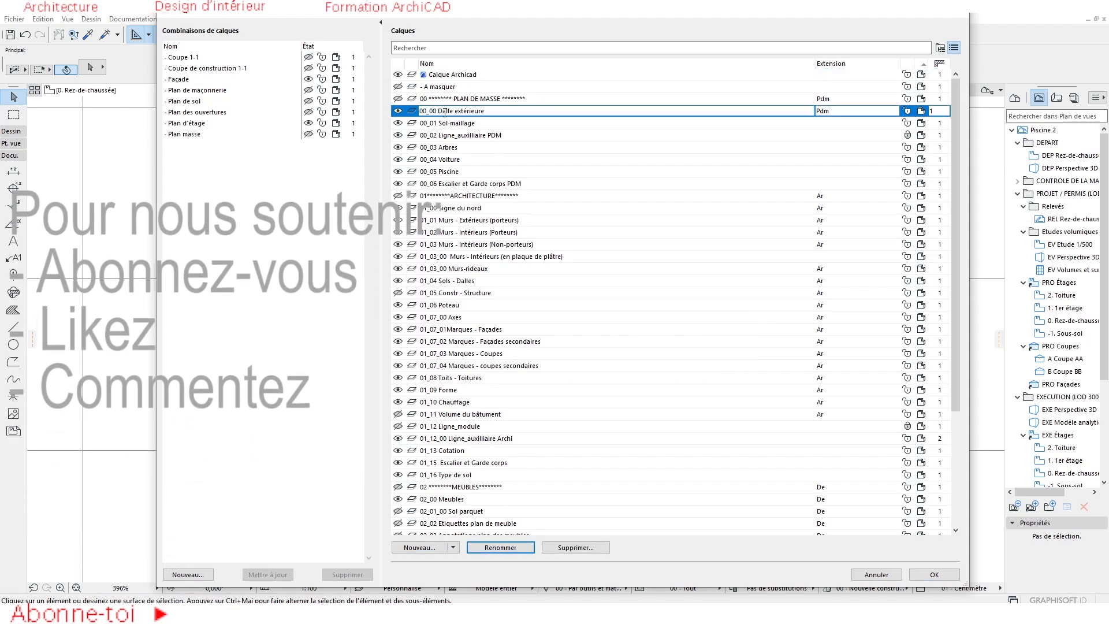
left_click_drag(438, 111, 419, 112)
key("ctrl+c")
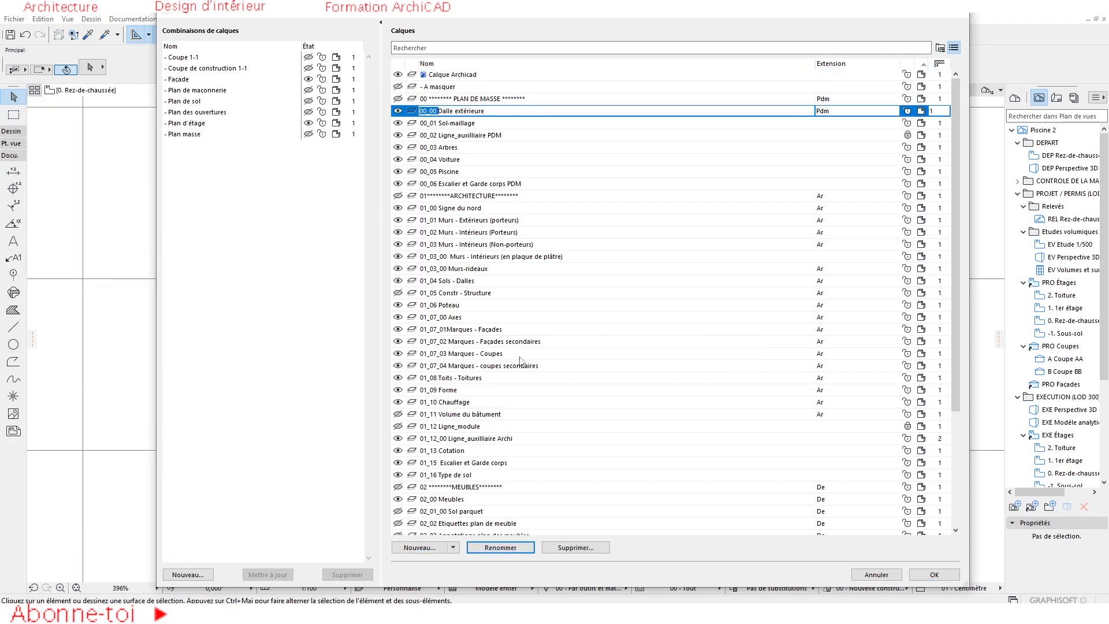
left_click(420, 547)
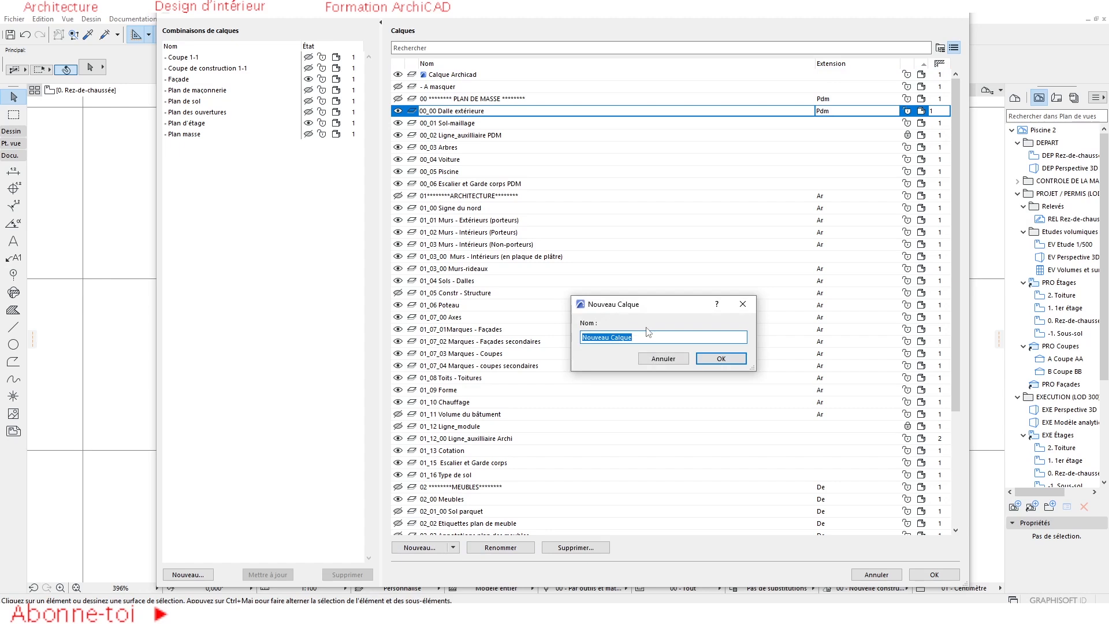
key("ctrl+v")
left_click(626, 335)
left_click(716, 357)
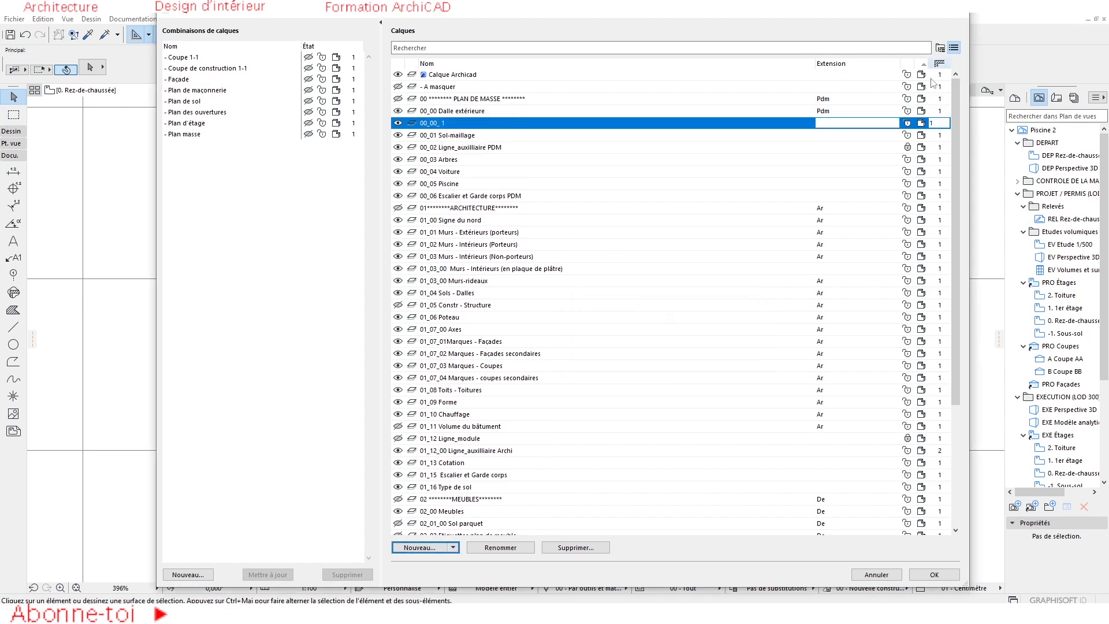
left_click(943, 573)
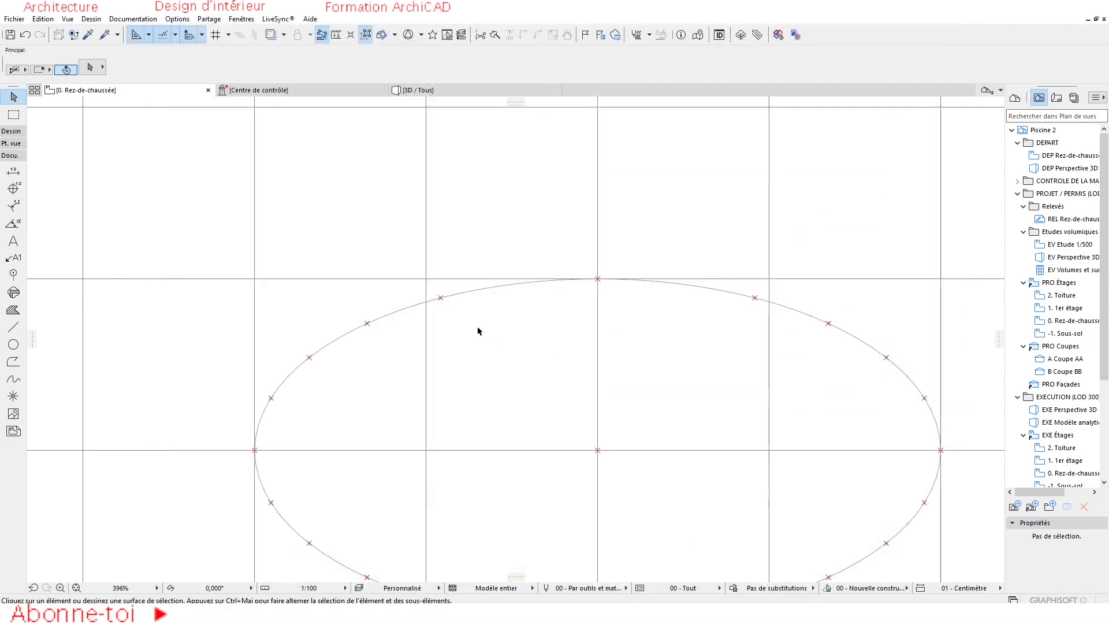
Open Find & Select, take the criteria from a hotspot on the horizontal ellipse, and select all matching hotspots
scroll(453, 311, "up", 1)
scroll(444, 307, "down", 4)
middle_click_drag(554, 337, 534, 294)
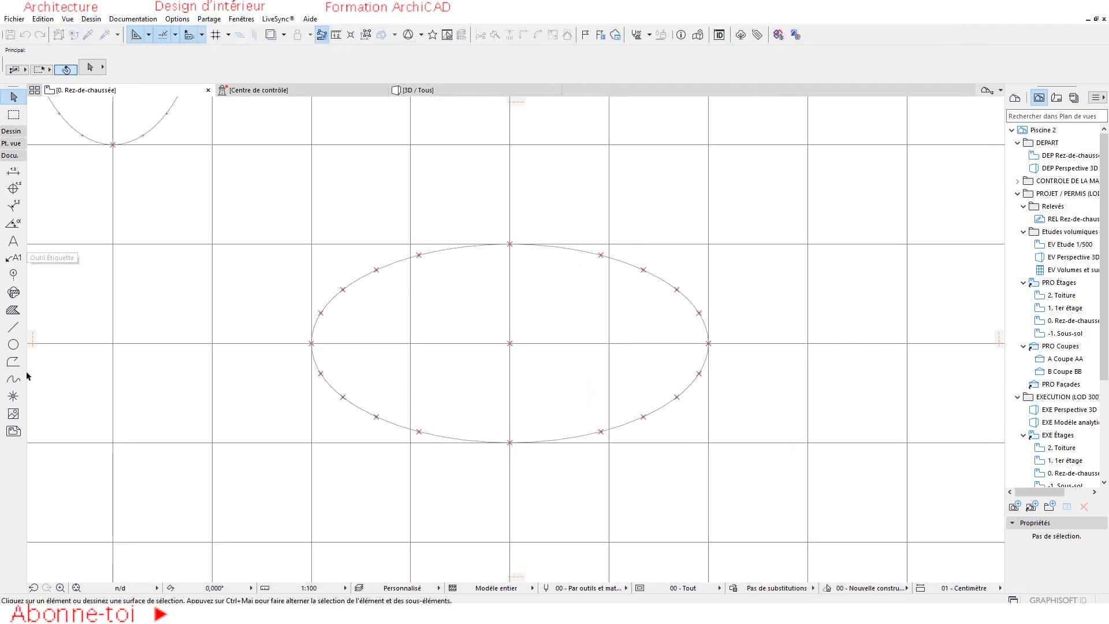
key("ctrl+f")
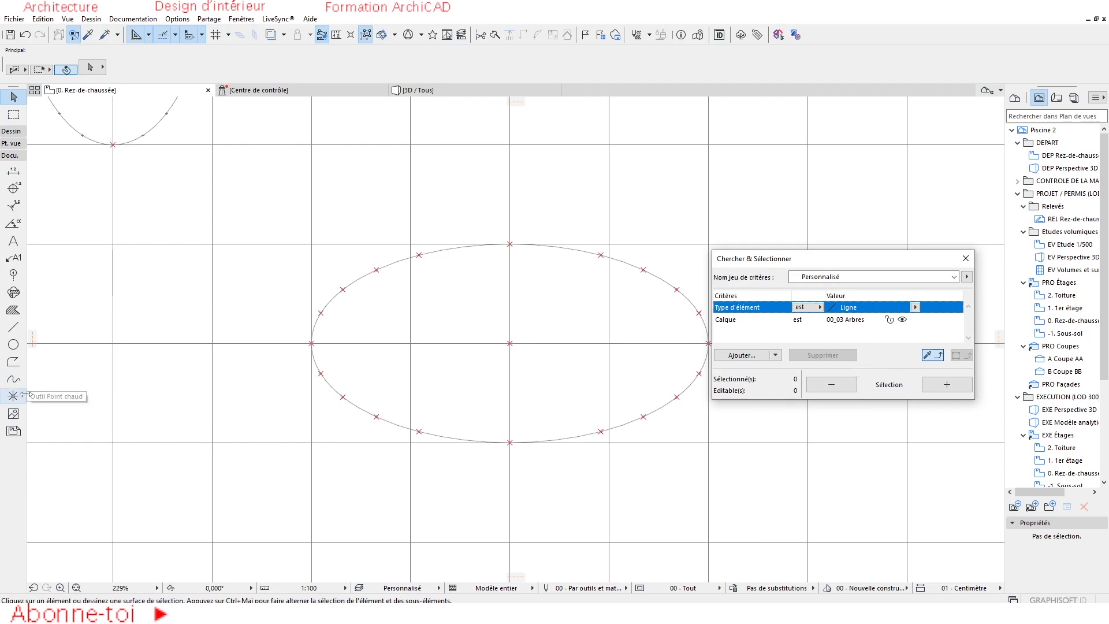
scroll(327, 307, "up", 3)
left_click(356, 276)
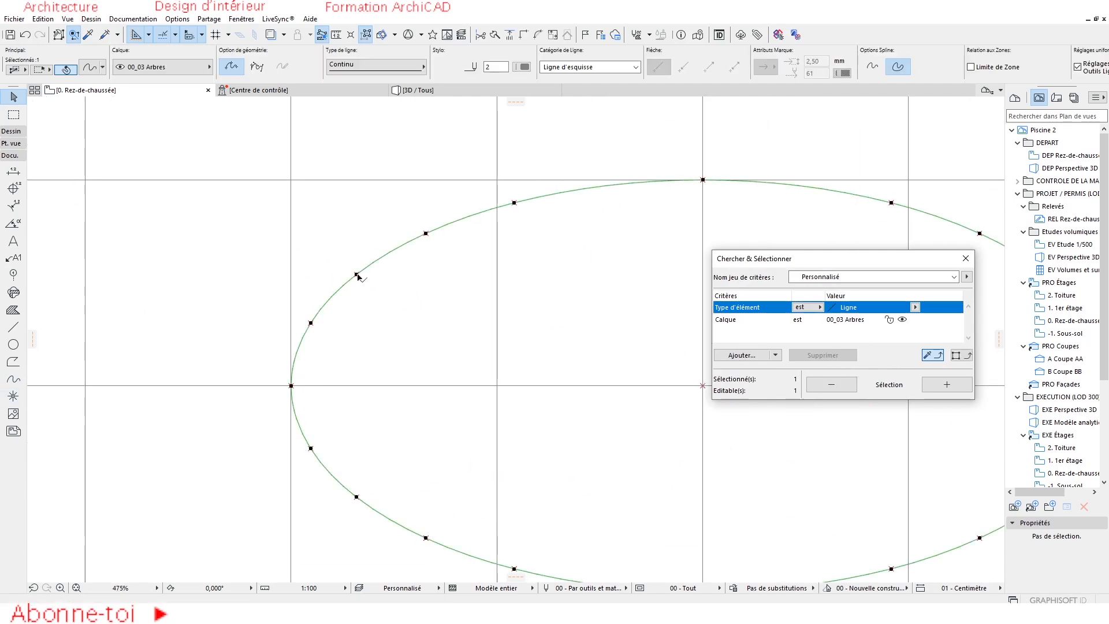
scroll(358, 279, "up", 8)
key("Escape")
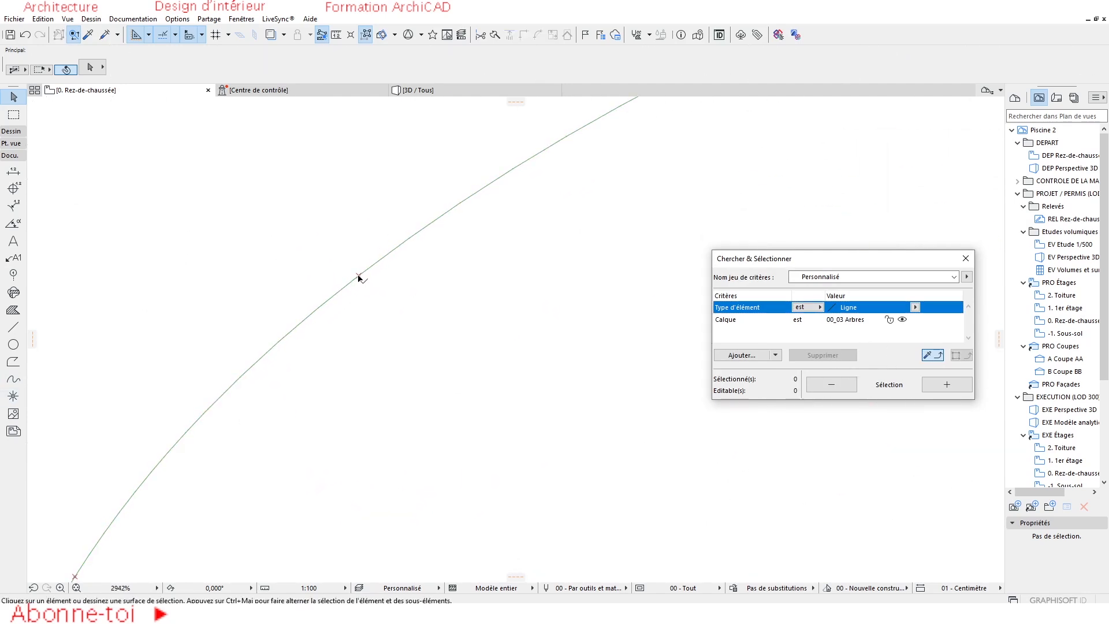
left_click_drag(371, 252, 345, 296)
left_click(376, 262, "shift")
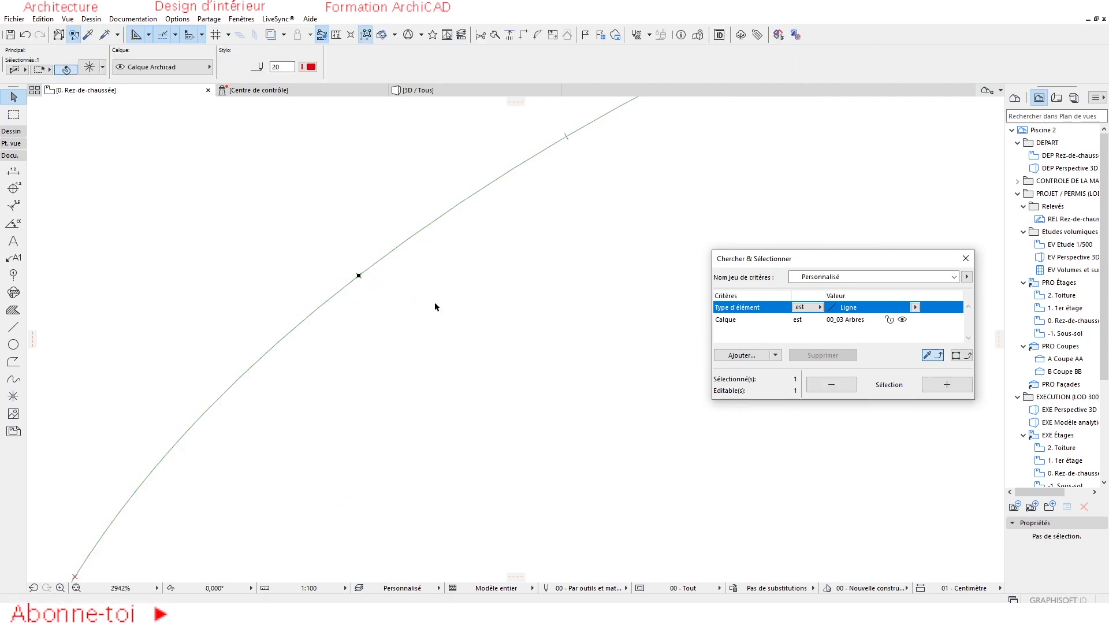
left_click(961, 355)
scroll(383, 323, "down", 15)
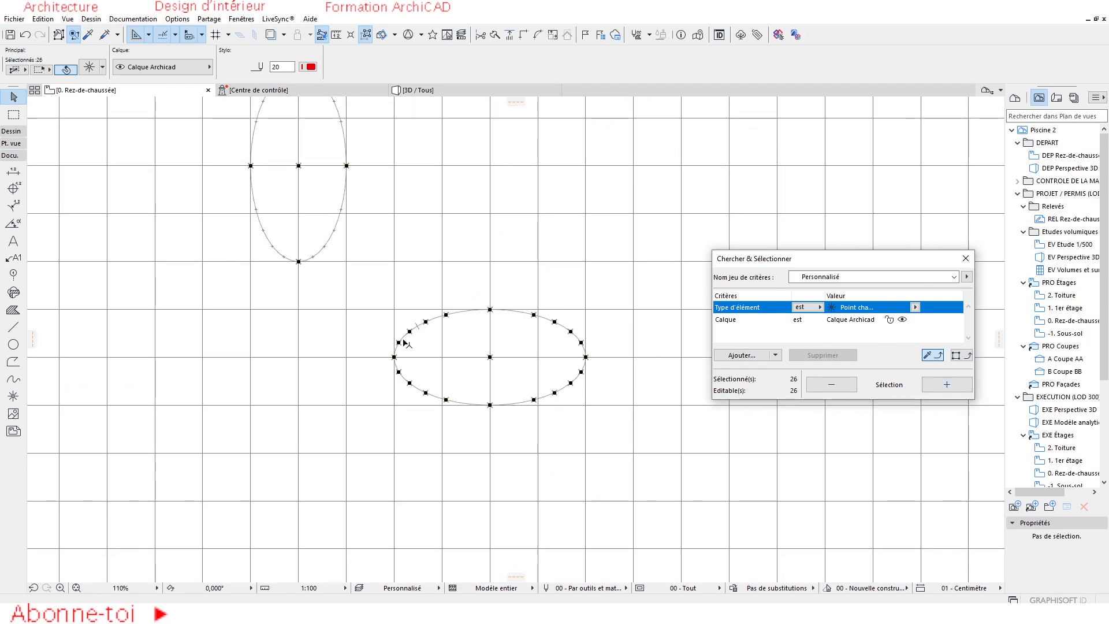
Move the selected hotspots to the 00_00_ 1 layer
middle_click_drag(267, 249, 246, 309)
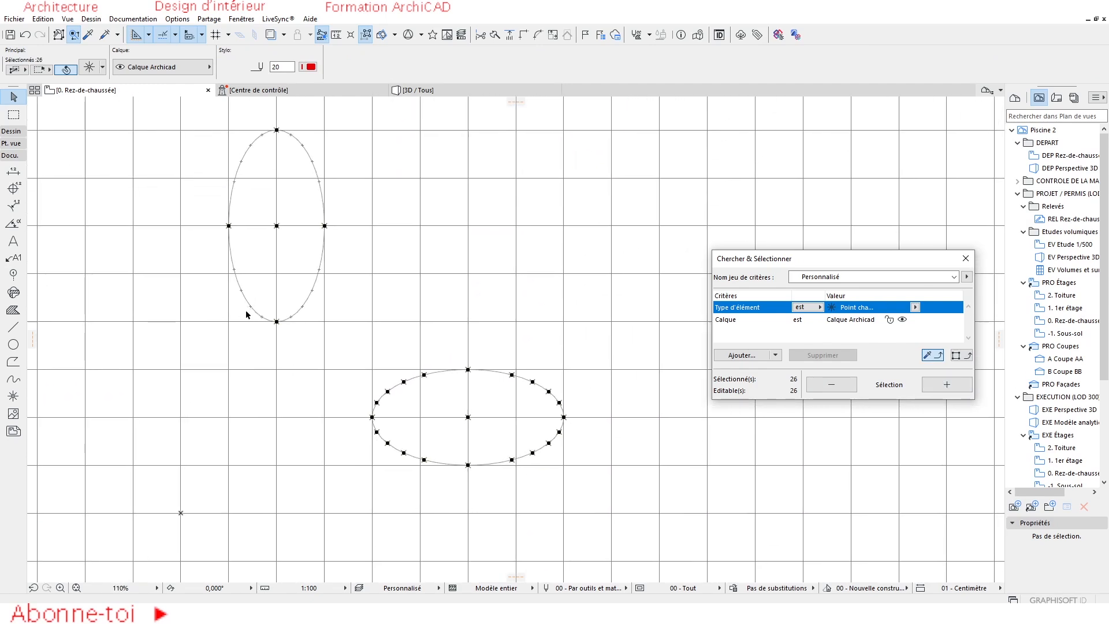
scroll(426, 440, "up", 3)
left_click(191, 67)
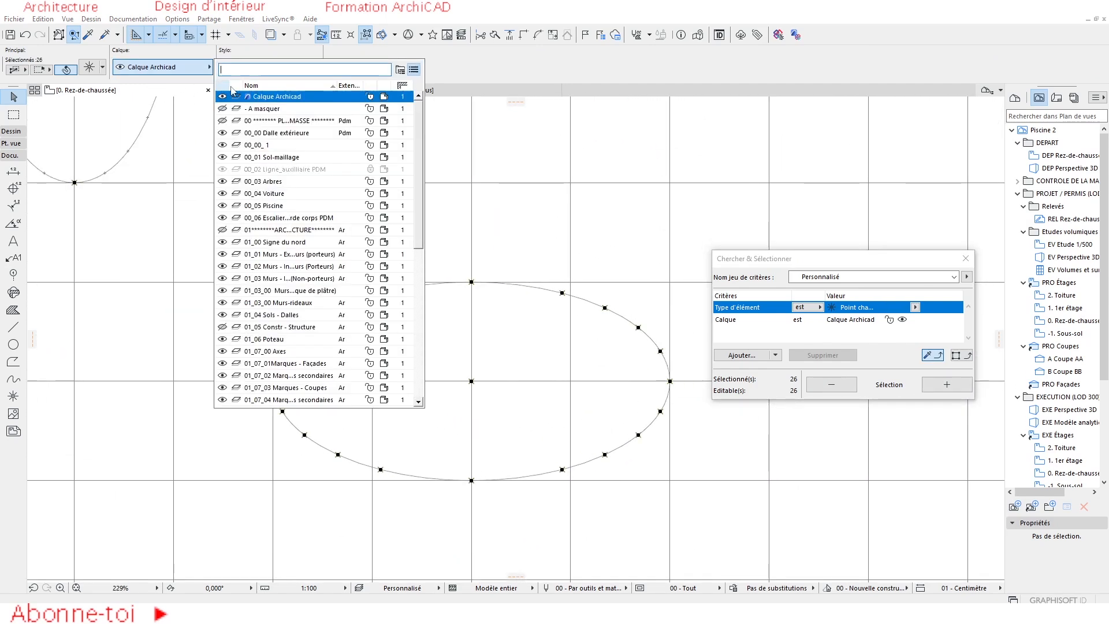
left_click(284, 145)
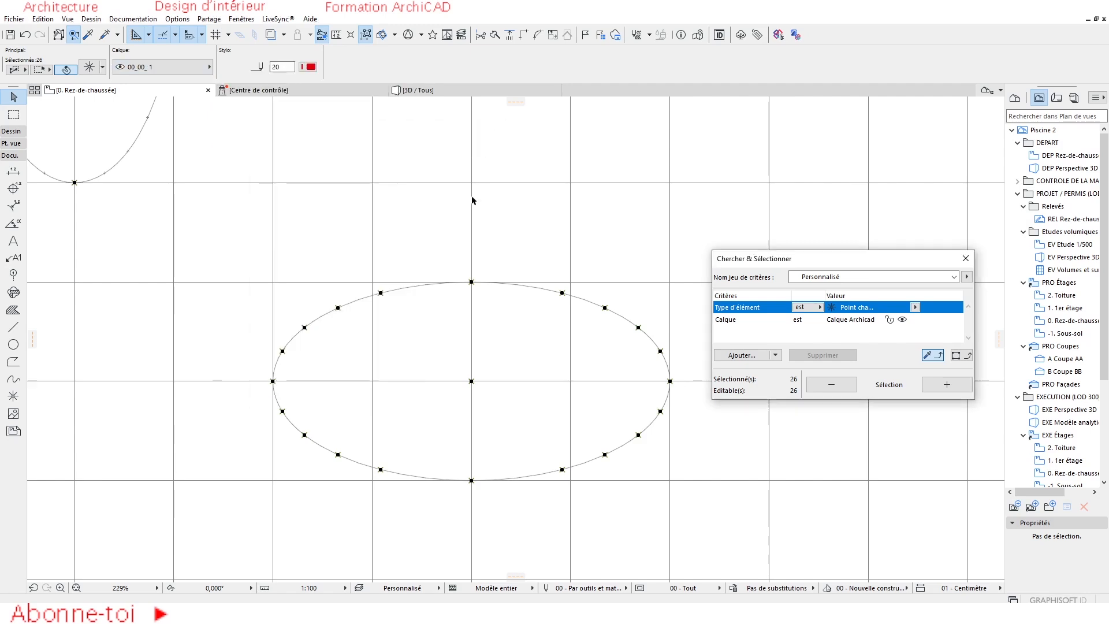
Hide the 00_00_ 1 layer in the layer settings and close Find & Select
key("ctrl+l")
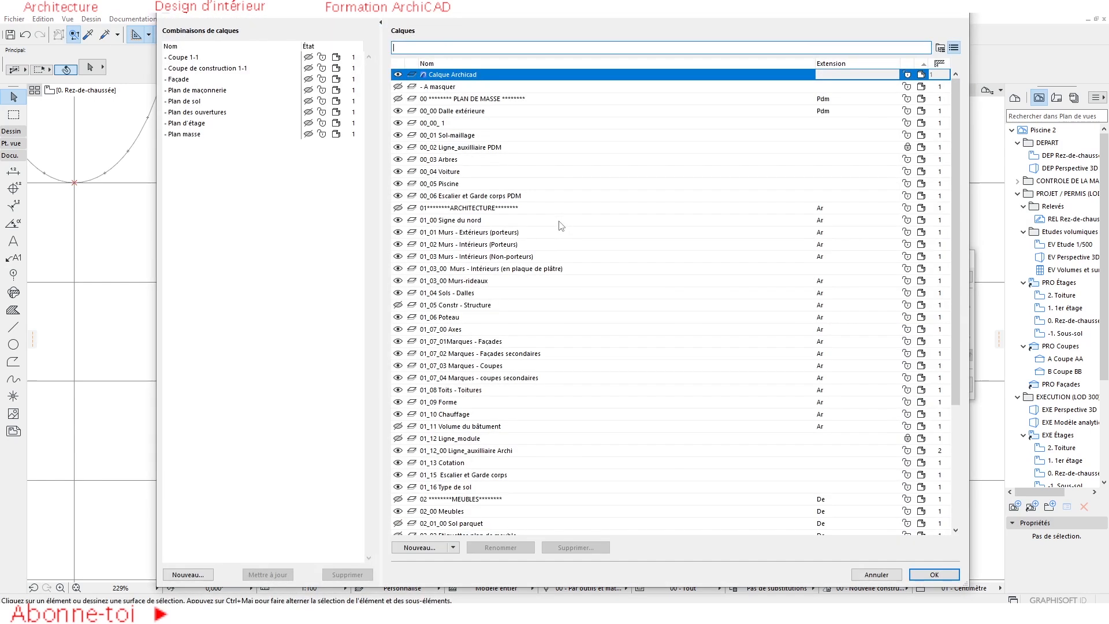
left_click(418, 124)
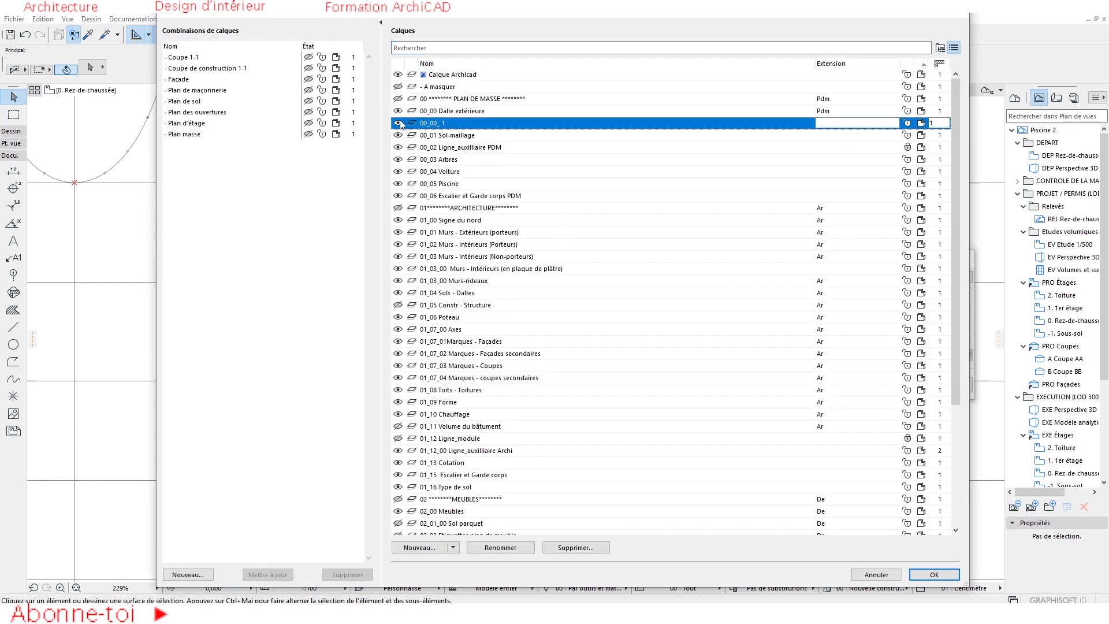
left_click(893, 574)
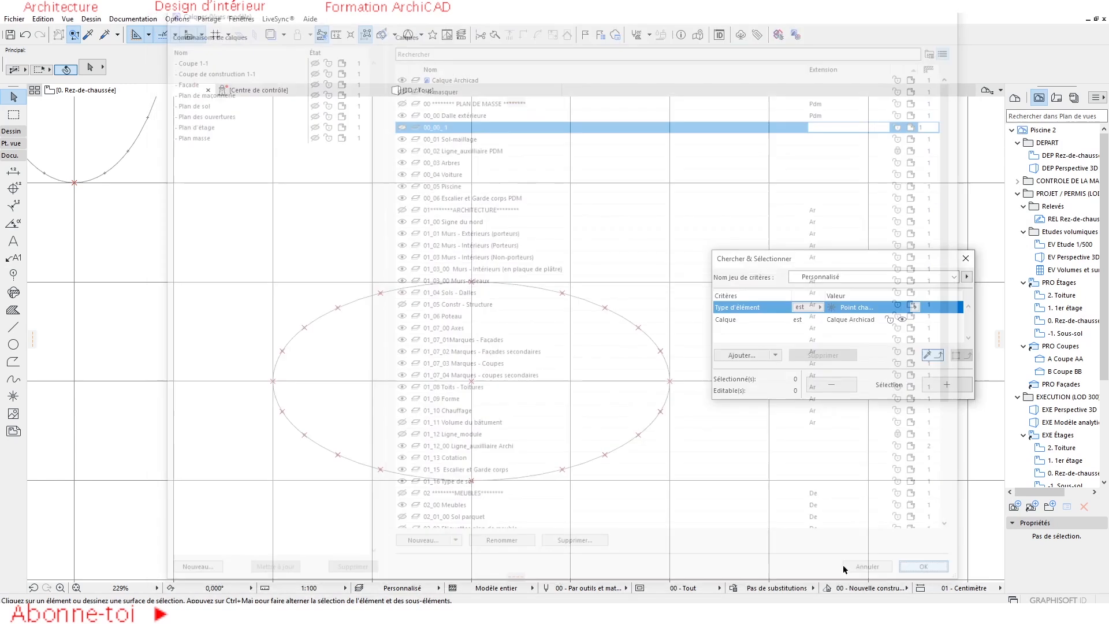
left_click(965, 258)
scroll(537, 393, "down", 5)
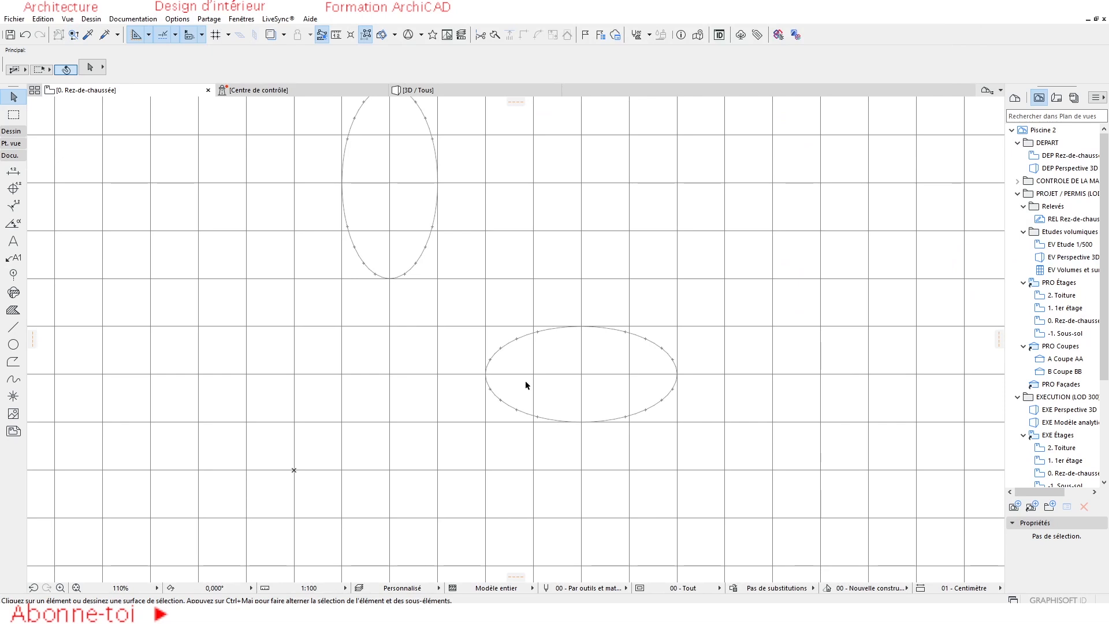
Offset a copy of the horizontal ellipse outward by 250, keeping the original, and deselect it
scroll(525, 380, "up", 2)
left_click(614, 320)
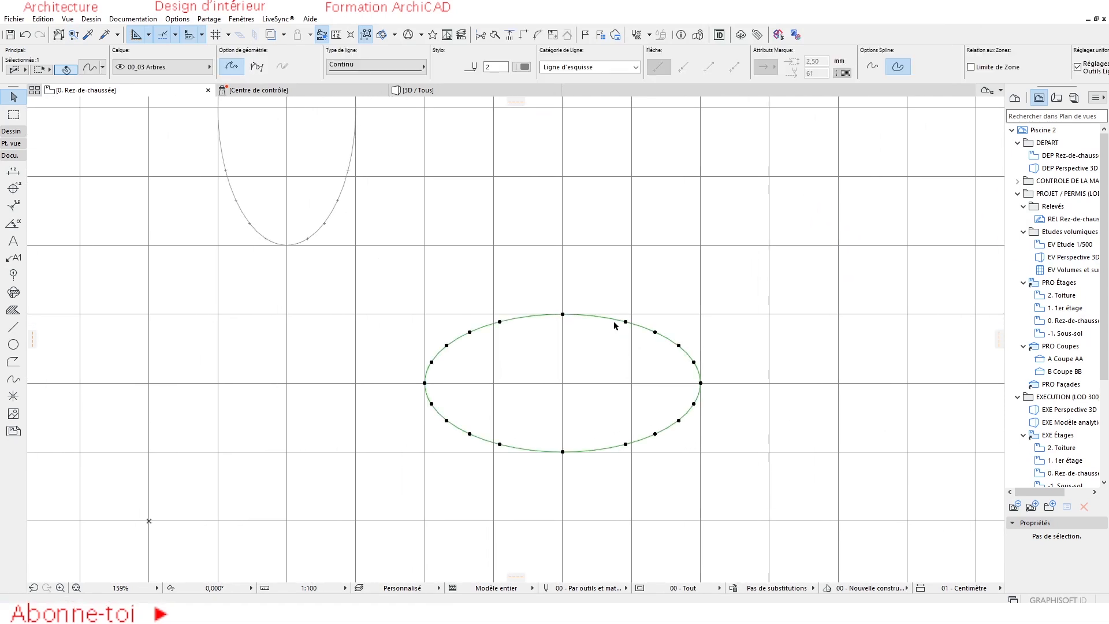
left_click(614, 318)
left_click(612, 360)
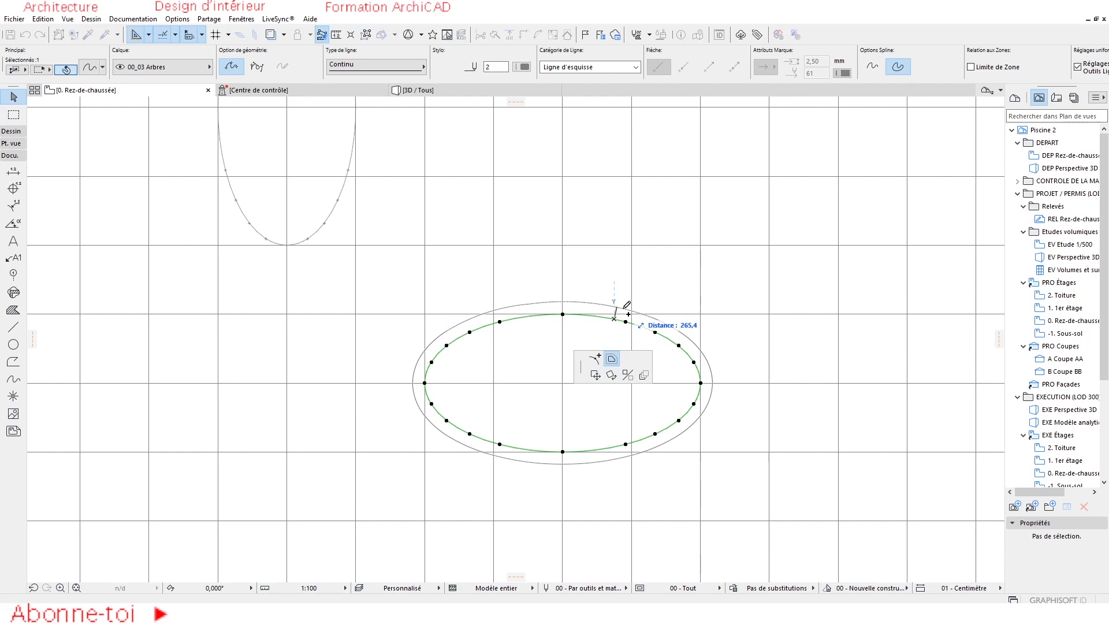
type("2,5")
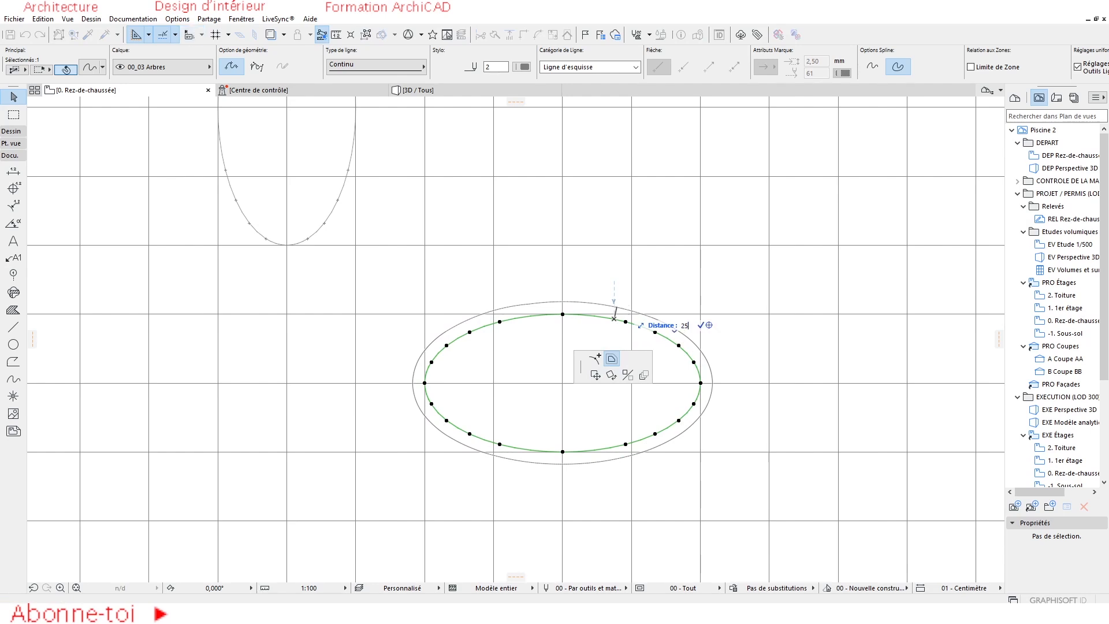
type("0")
key("Return")
left_click(668, 378)
scroll(609, 383, "up", 3)
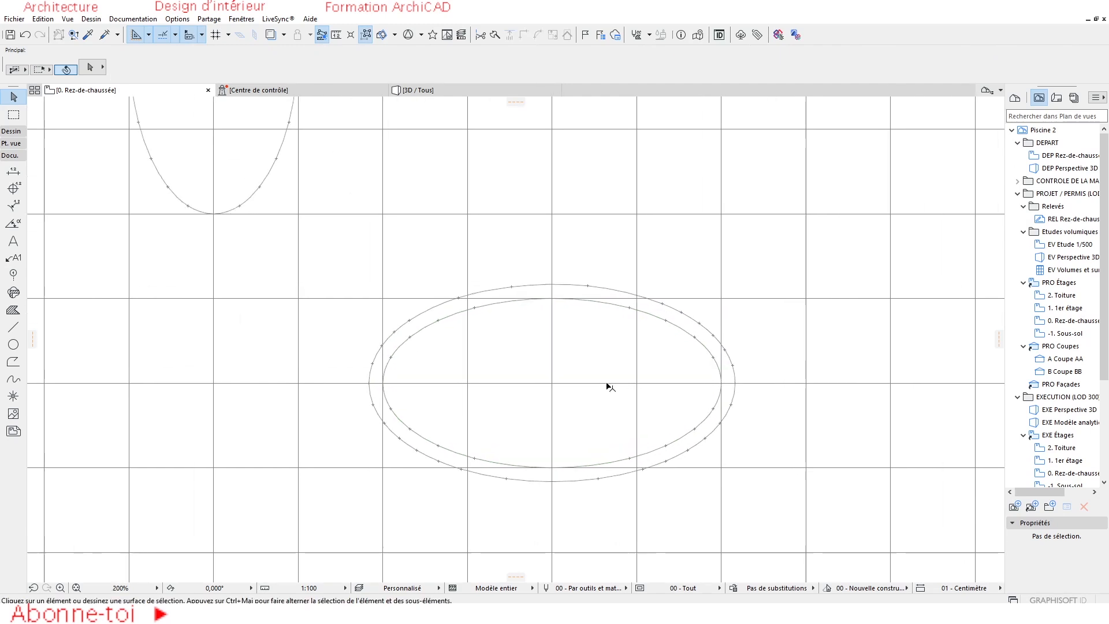
Activate the Morph tool and set its default layer to 00_05 Piscine
left_click(10, 131)
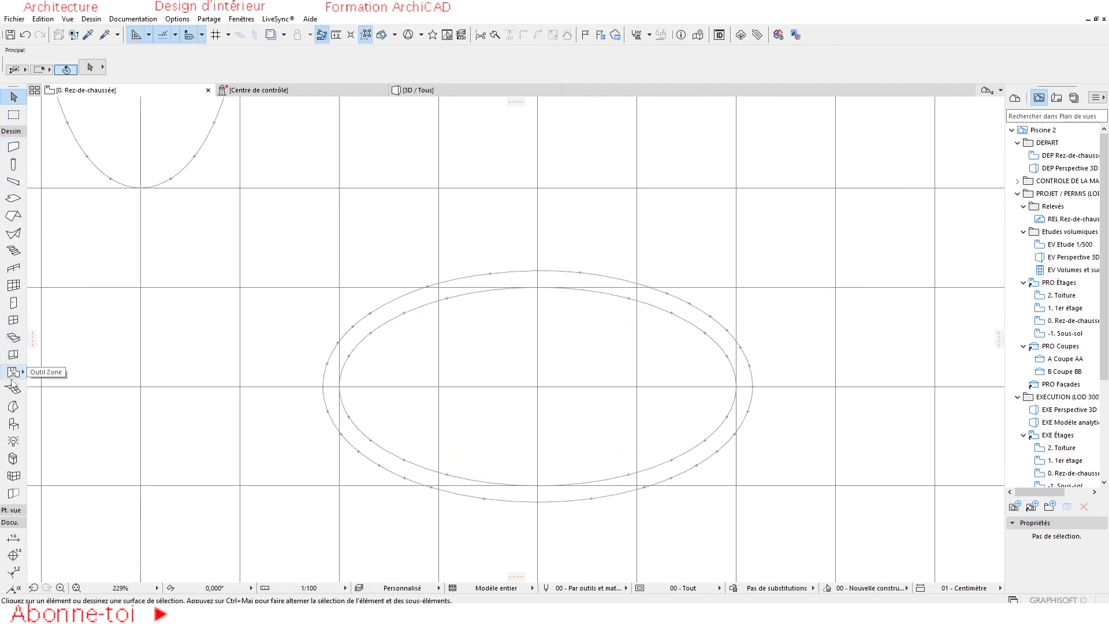
left_click(13, 406)
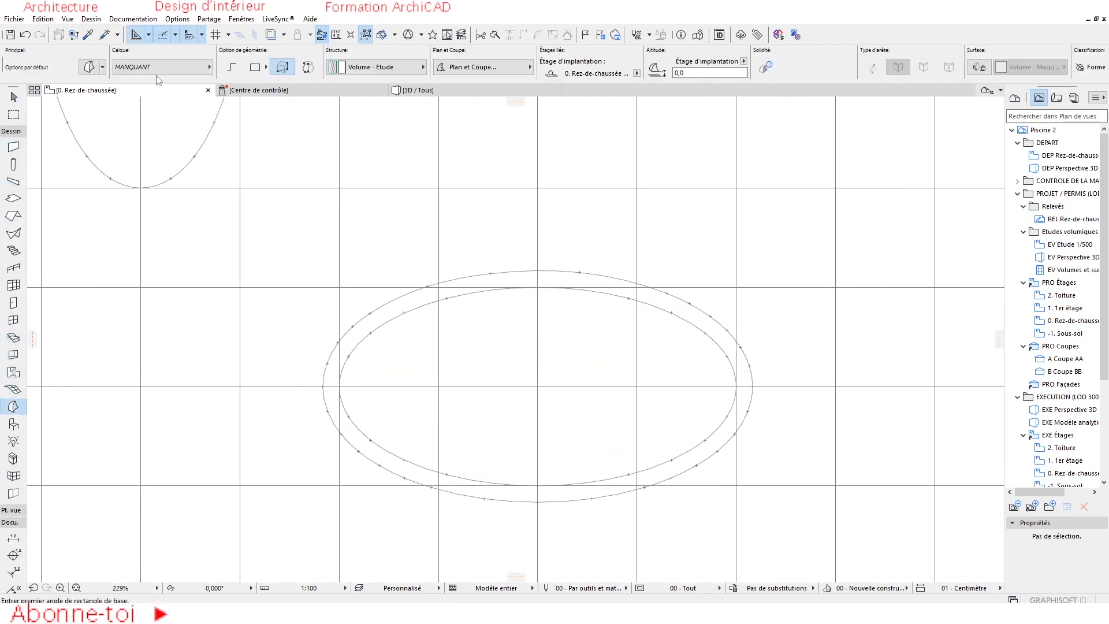
left_click(160, 67)
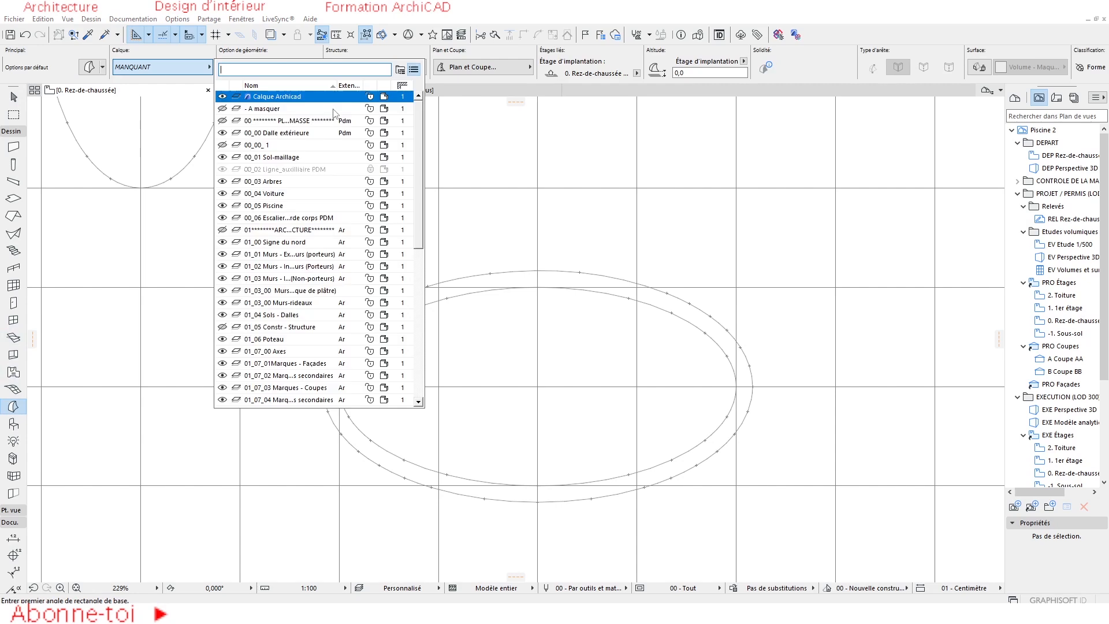
left_click(284, 206)
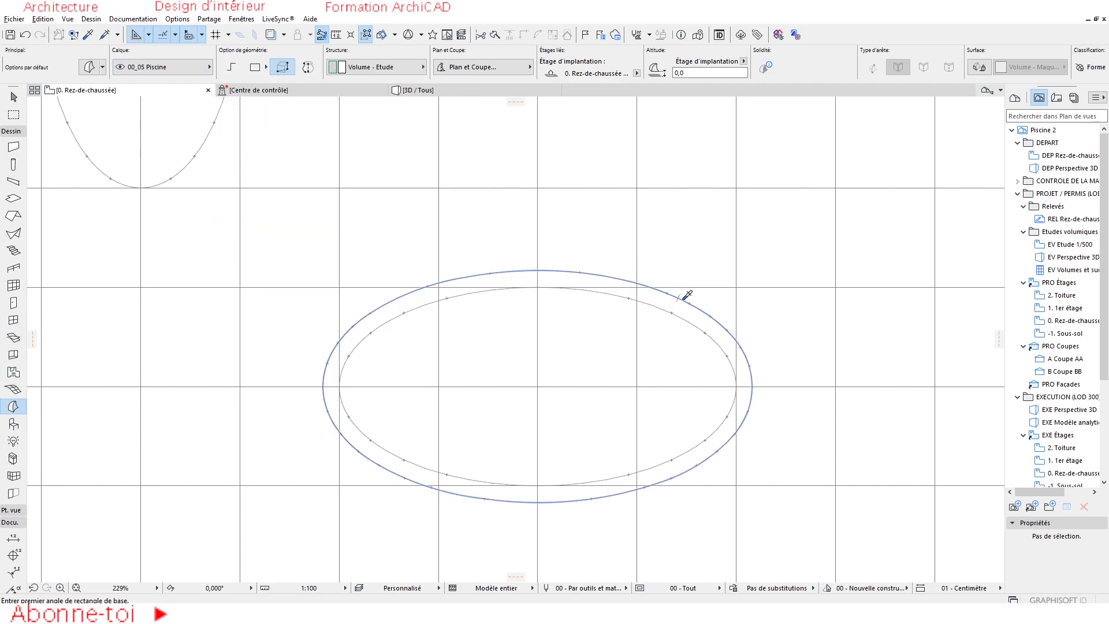
key("w")
left_click(624, 285)
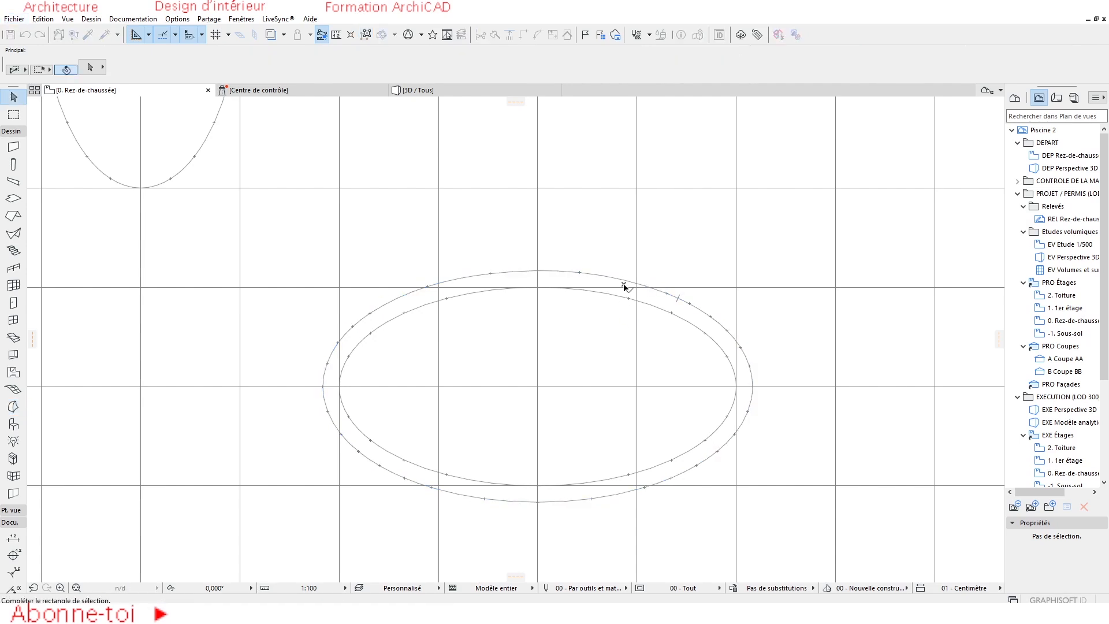
left_click(667, 303)
left_click_drag(670, 302, 686, 330)
scroll(705, 339, "up", 3)
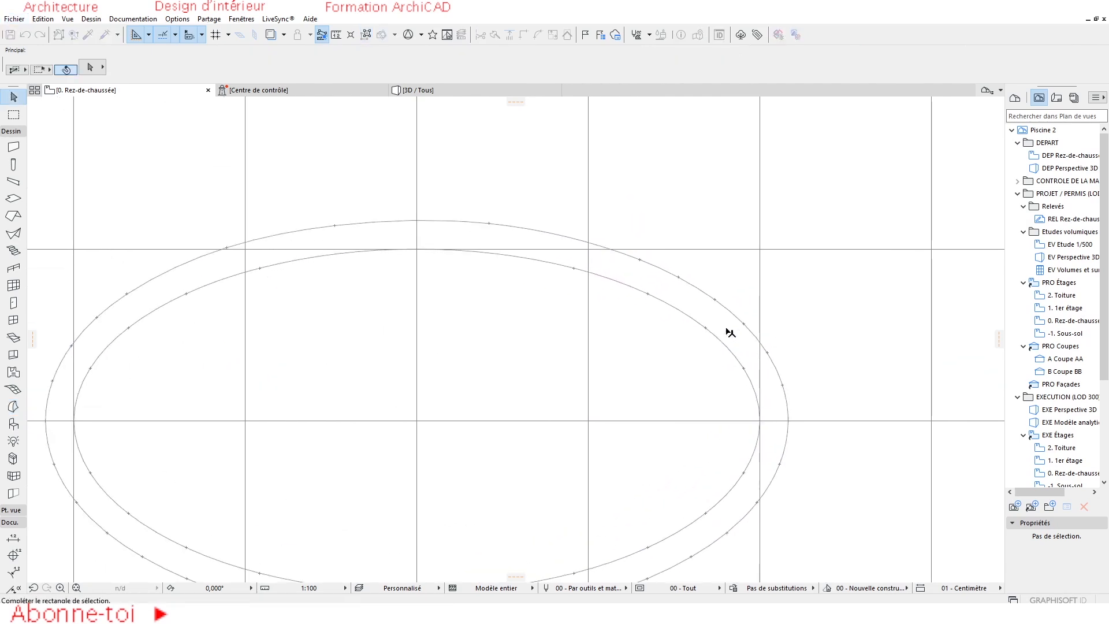
left_click(717, 314)
left_click(688, 328)
middle_click_drag(634, 348, 678, 287)
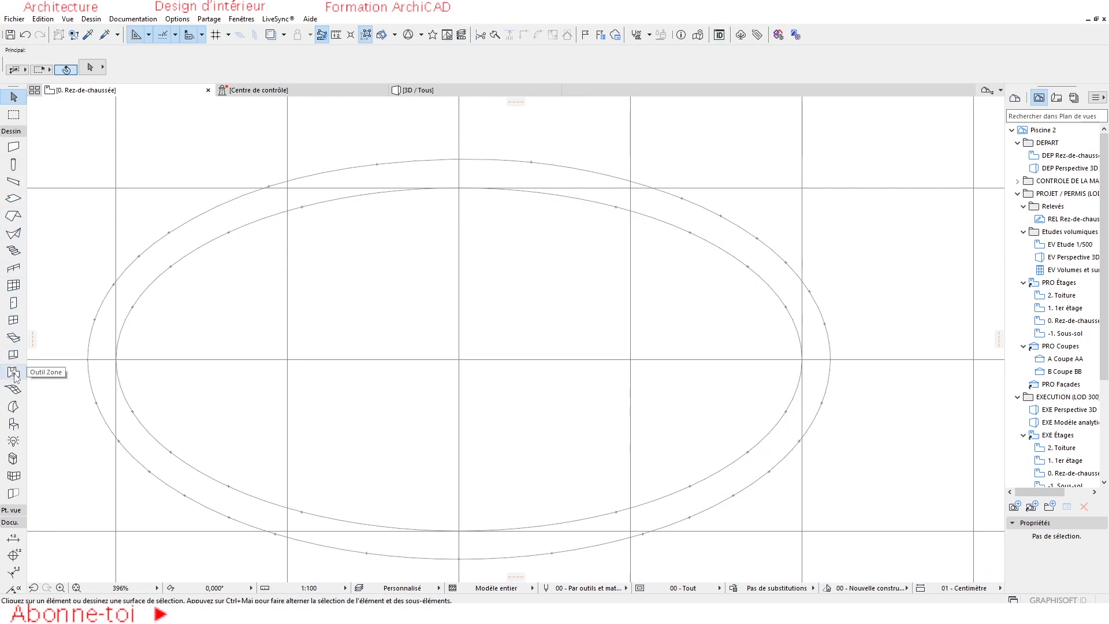
Trace the outer ellipse as a Morph on the 00_05 Piscine layer with the Magic Wand
left_click(12, 406)
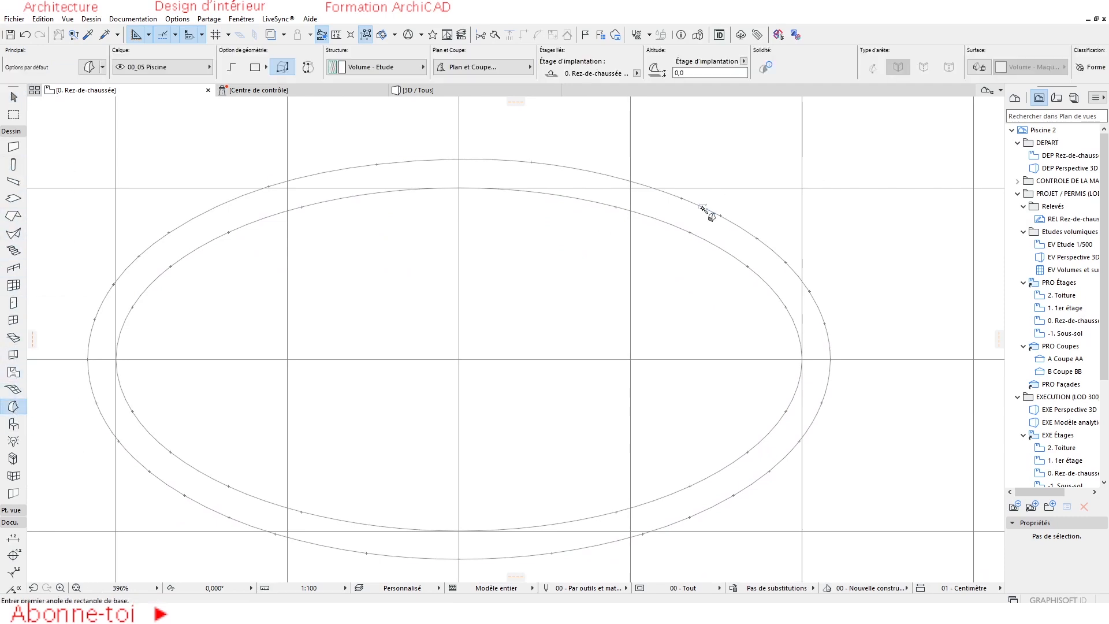
left_click(703, 208)
key("Escape")
left_click(700, 209)
key("Escape")
left_click(684, 218)
key("Escape")
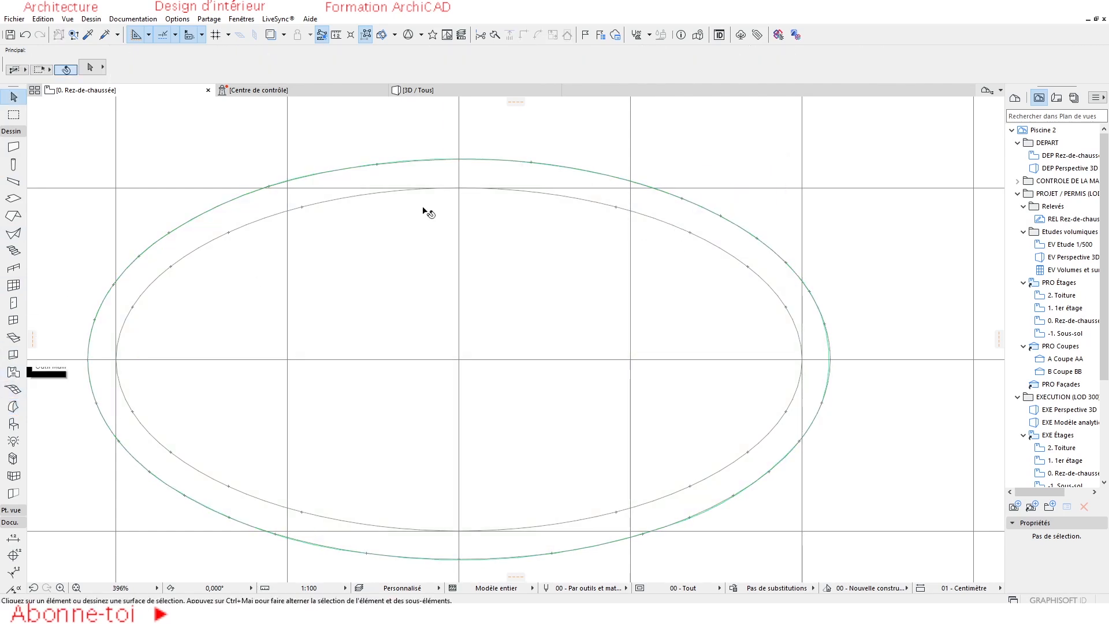
Pick up the outer Morph's settings and trace the inner ellipse as a Morph with the Magic Wand
key("space")
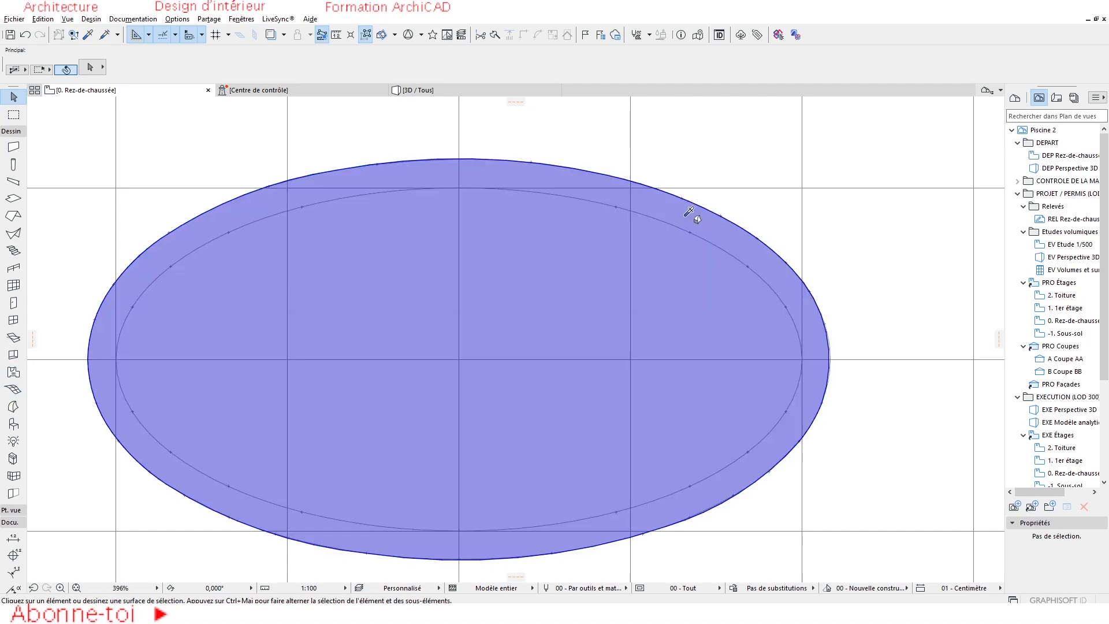
left_click(682, 216, "alt")
key("space")
left_click(678, 227)
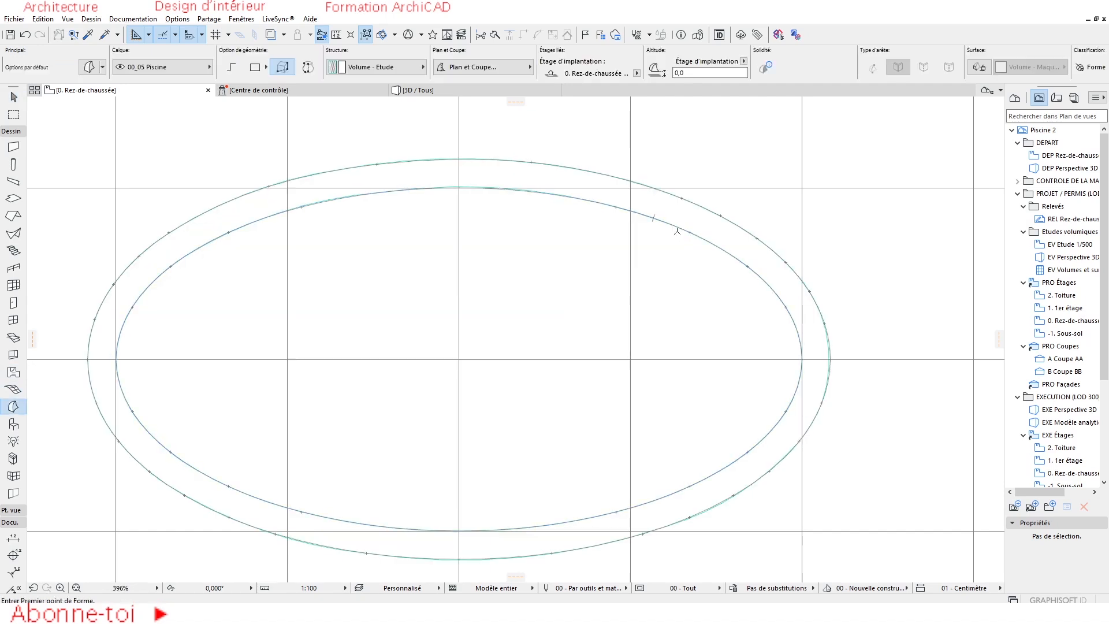
key("Escape")
left_click(675, 241)
key("Escape")
scroll(683, 233, "down", 3)
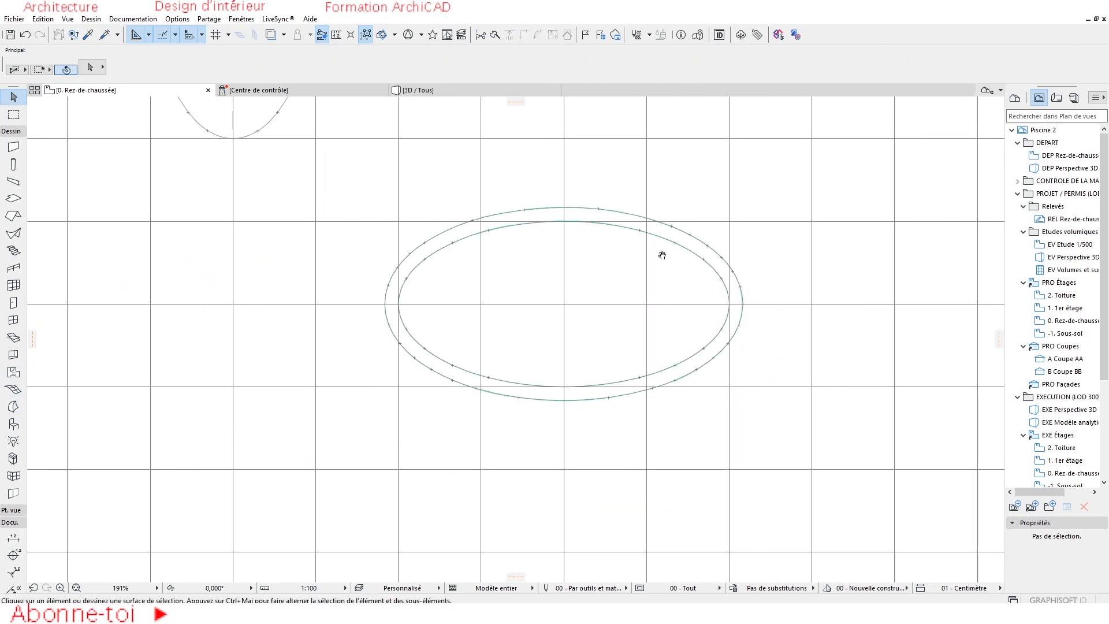
Bring up the two elliptical pool outlines in the 3D view and review the layer visibility settings
left_click(669, 240)
key("F3")
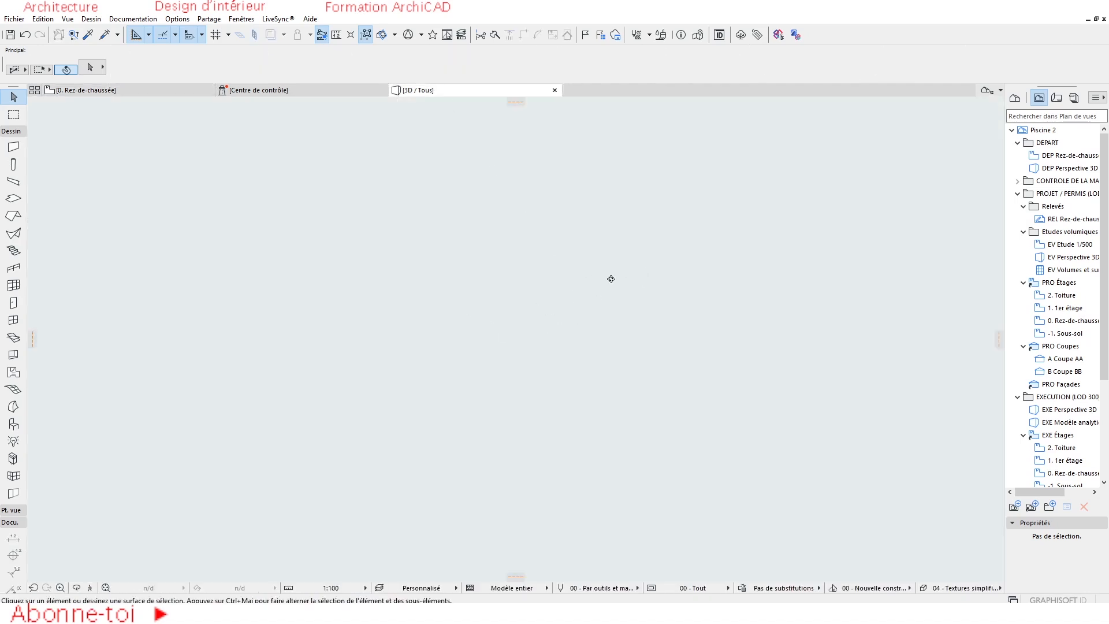
key("ctrl+l")
key("Escape")
left_click(104, 88)
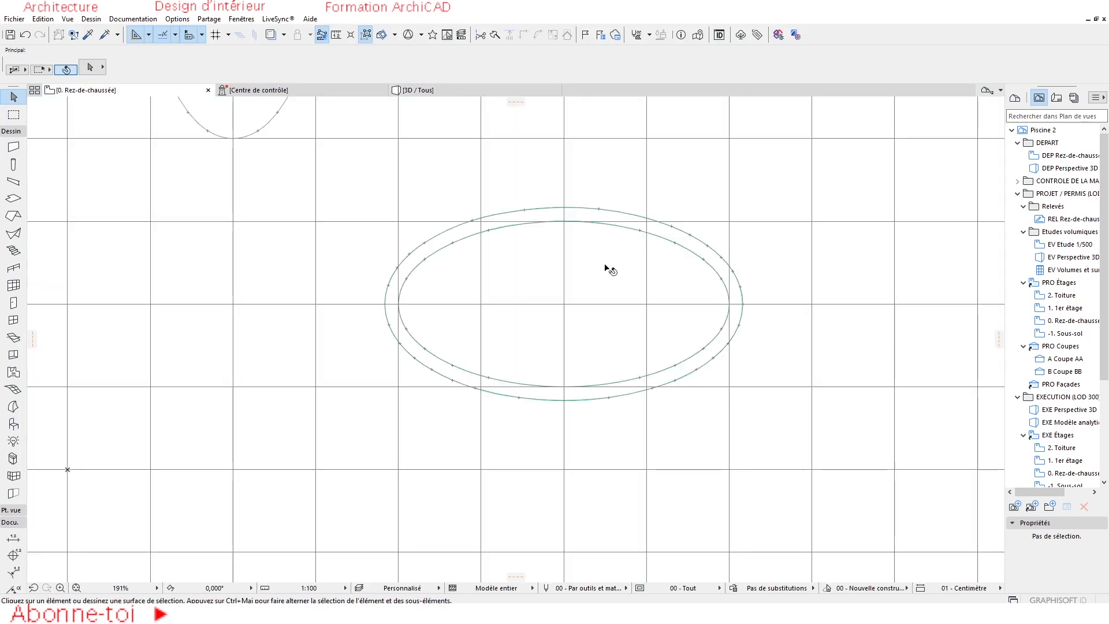
left_click(609, 256)
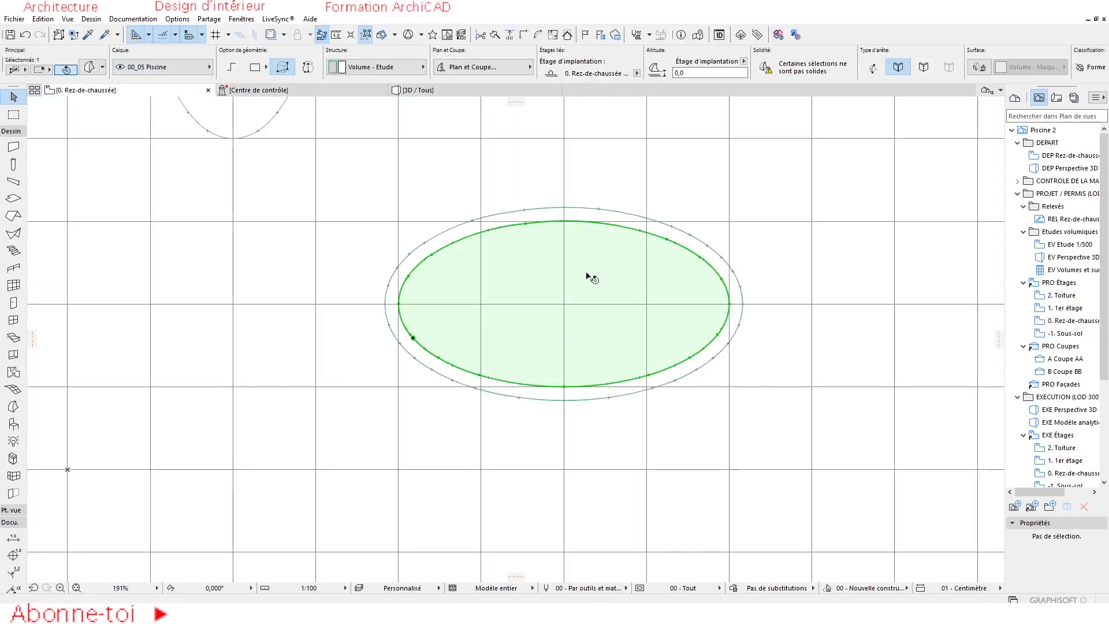
key("Escape")
left_click(456, 90)
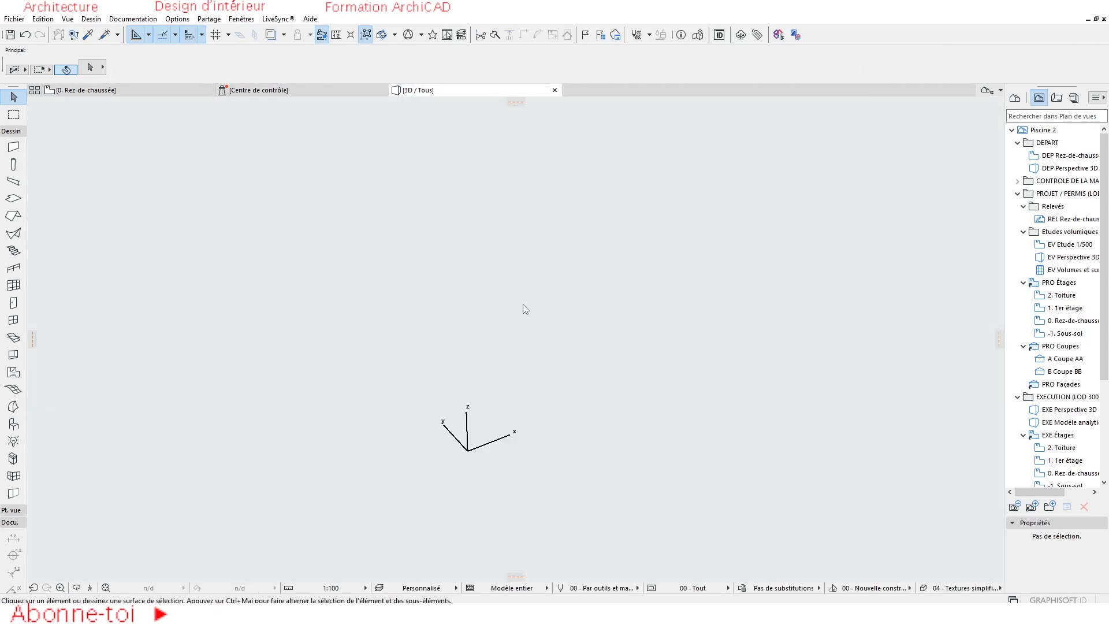
key("ctrl+l")
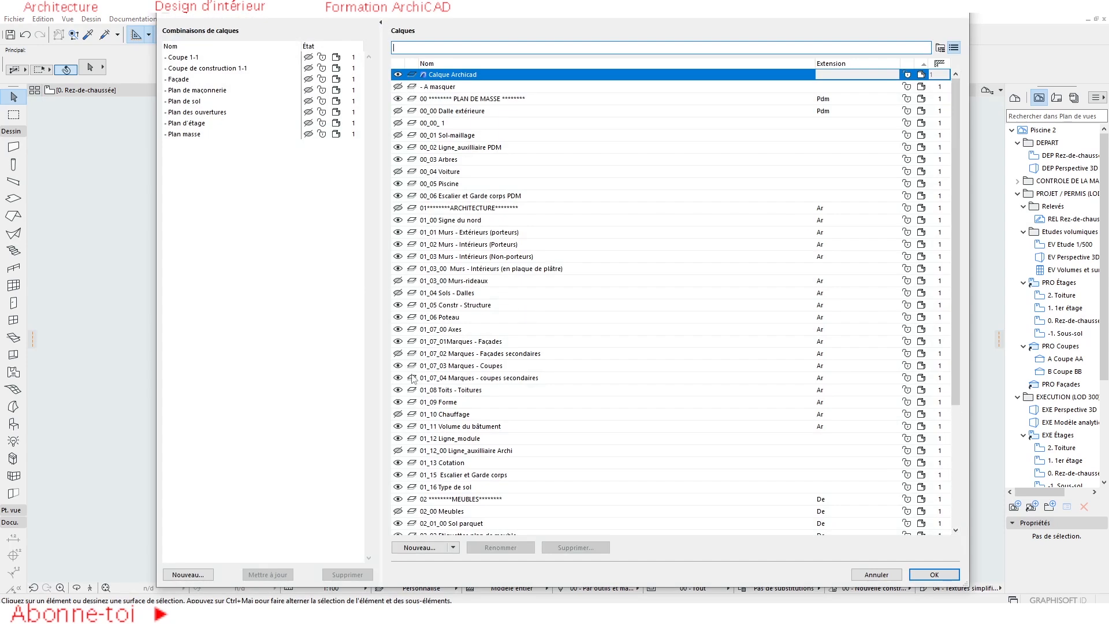
key("Escape")
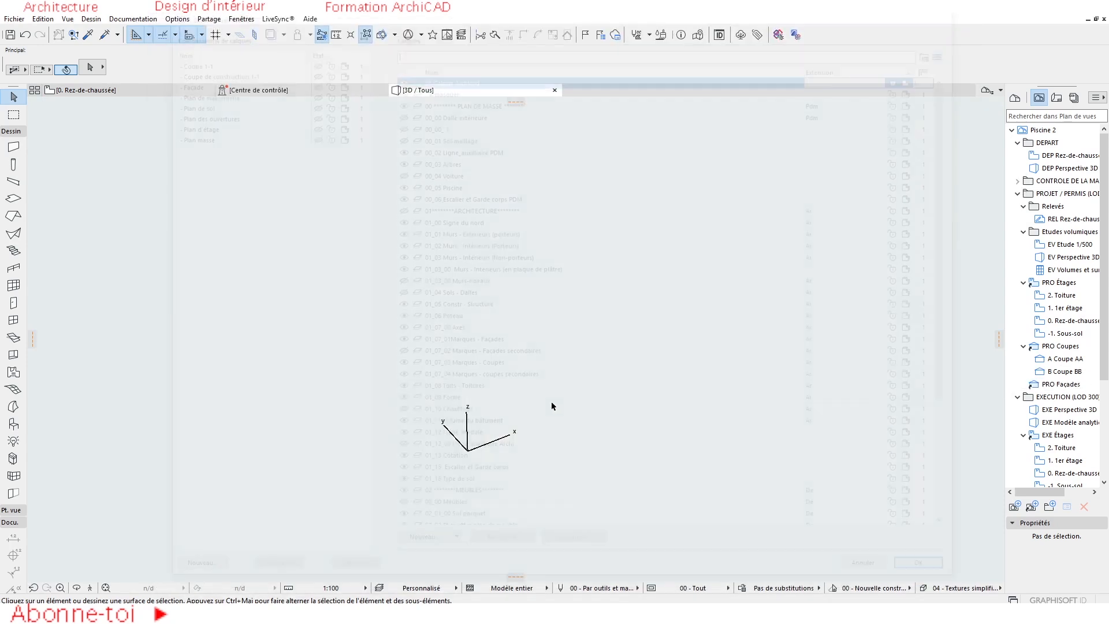
scroll(751, 205, "up", 6)
middle_click_drag(755, 215, 633, 285, "shift")
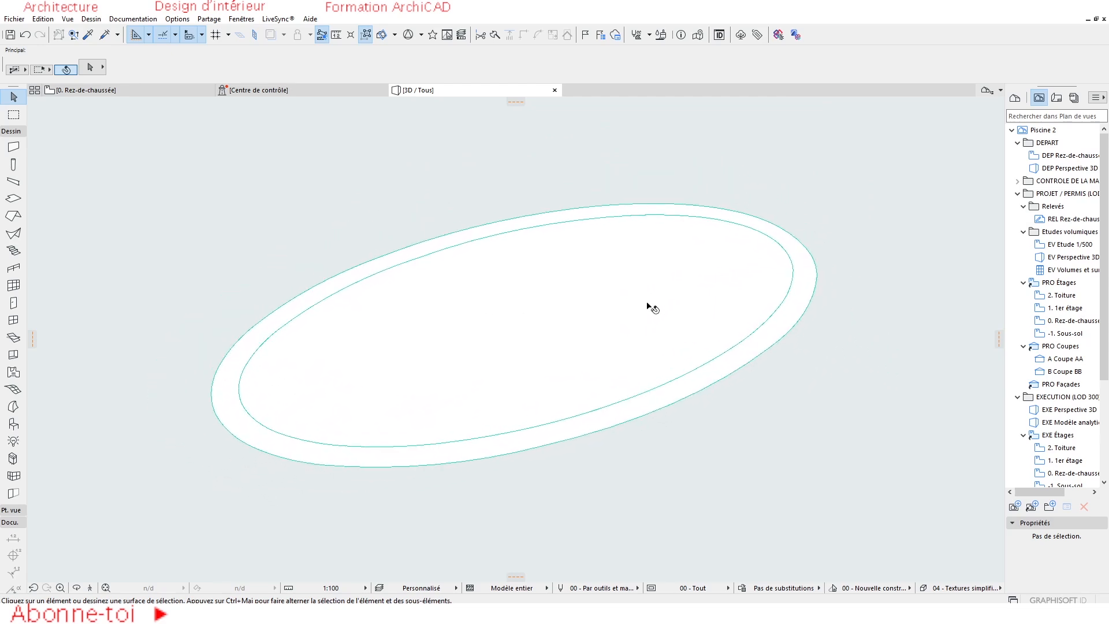
left_click(708, 305)
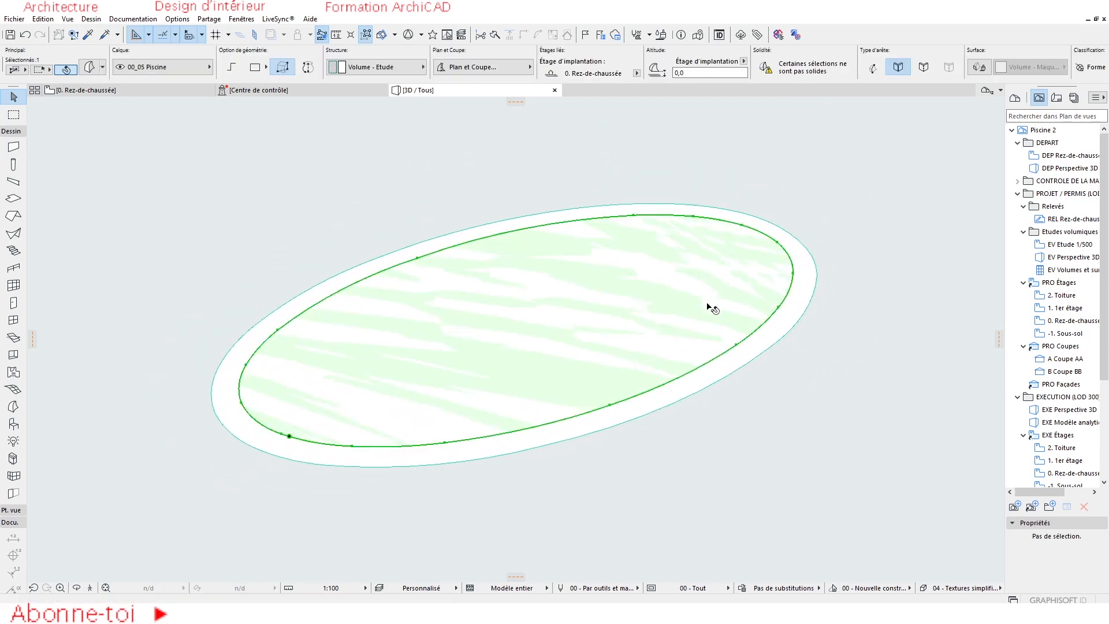
left_click(646, 253)
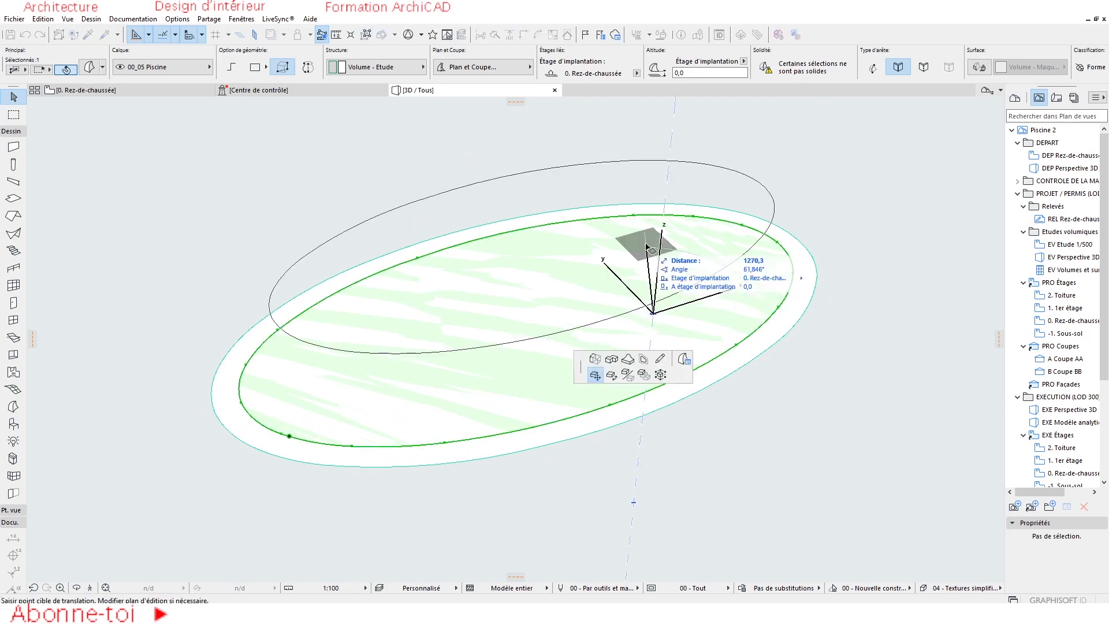
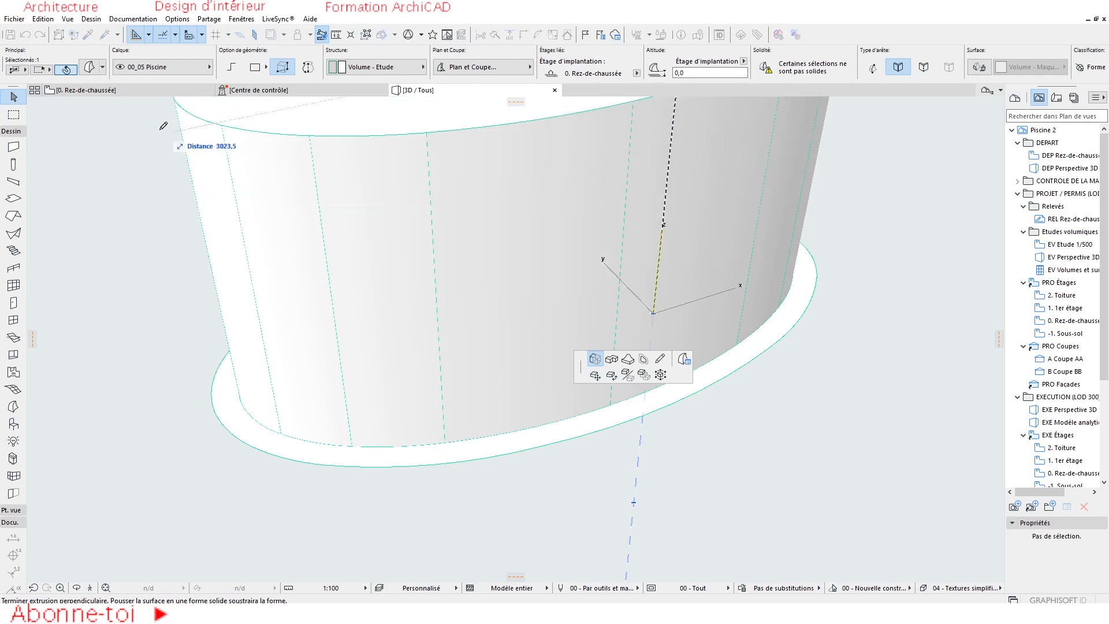
key("Escape")
key("Escape")
On the ground floor plan, place a copy of the inner ellipse morph horizontally to the right of the pool outlines
left_click(117, 94)
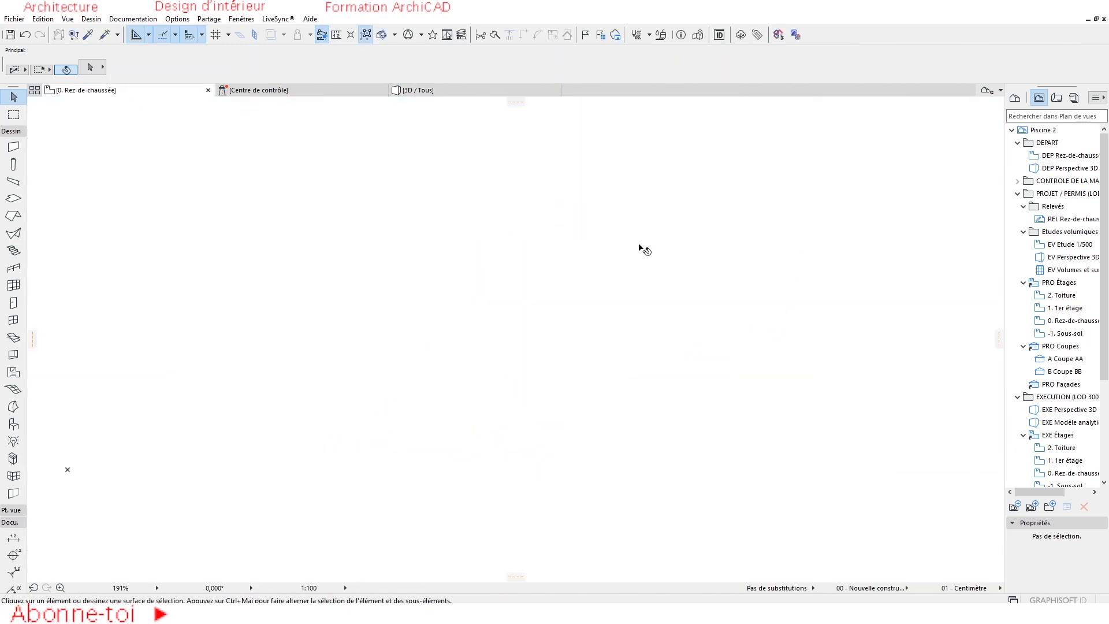
left_click(662, 259)
scroll(768, 289, "down", 4)
middle_click_drag(783, 286, 661, 313)
scroll(617, 352, "up", 4)
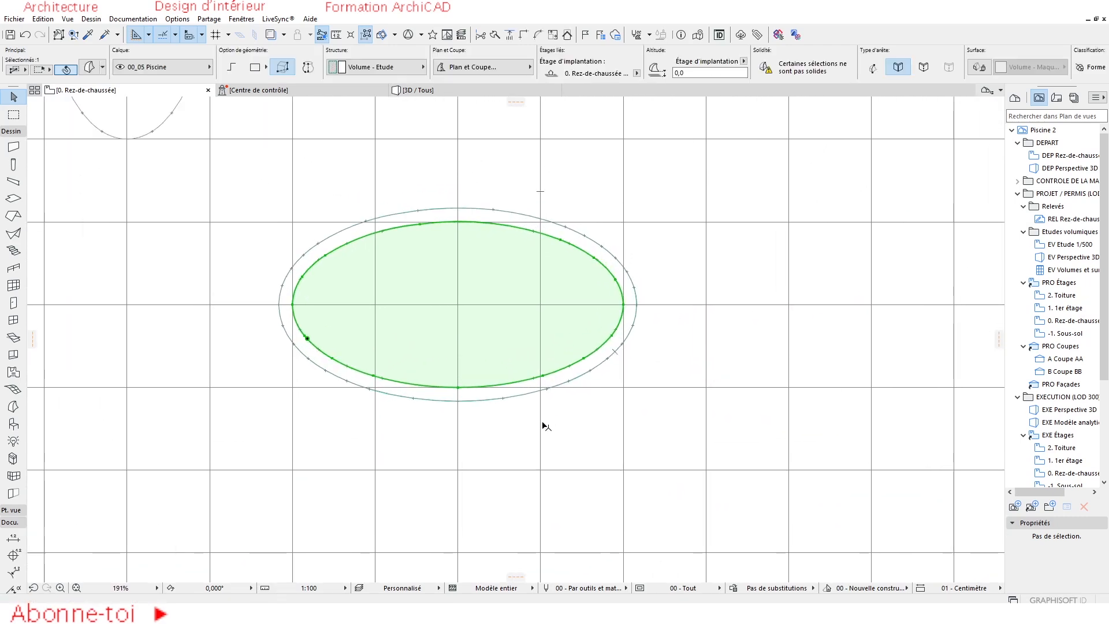
key("ctrl+d")
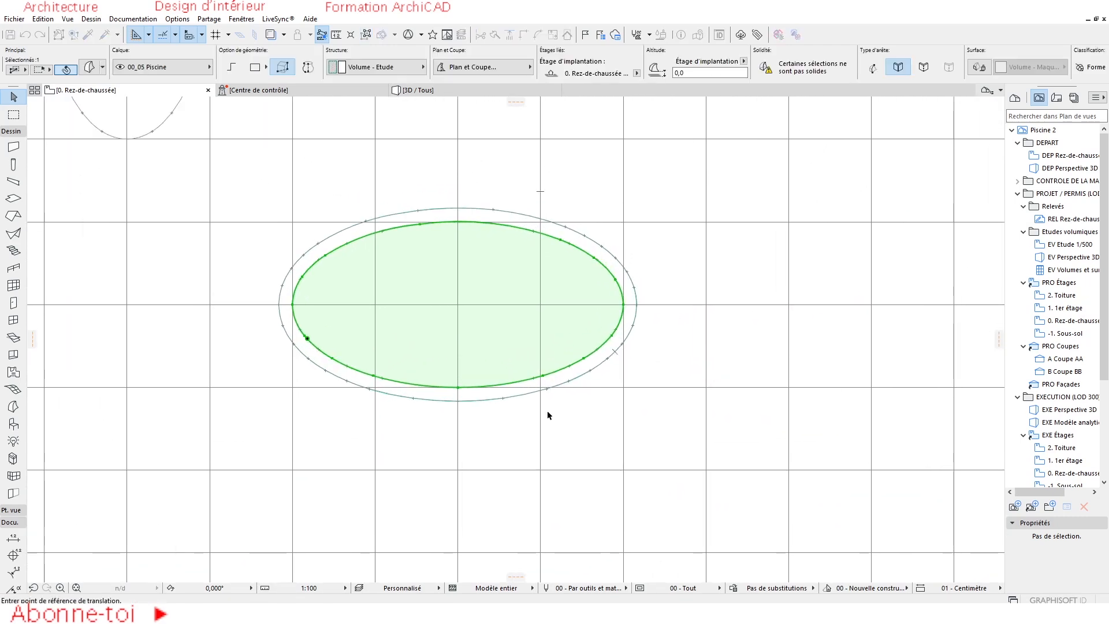
left_click(624, 304)
key("ctrl")
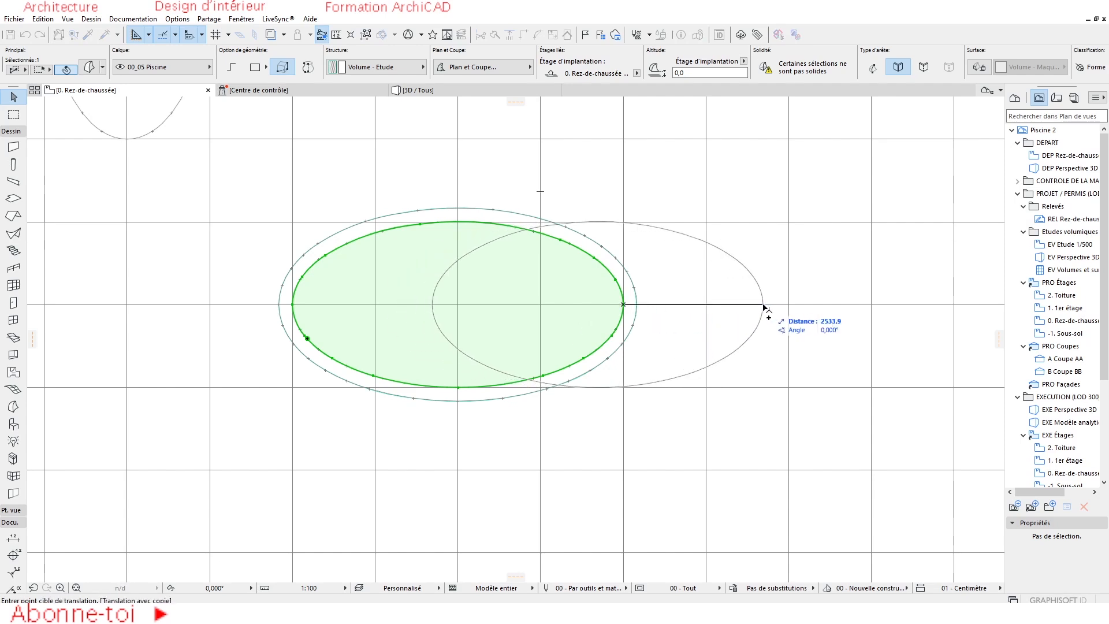
scroll(806, 312, "down", 3)
left_click(916, 310)
middle_click_drag(716, 315, 560, 408)
scroll(585, 356, "up", 2)
In the 3D view, extrude the pool's inner ellipse morph upward by 1500
left_click(461, 90)
scroll(604, 378, "down", 3)
scroll(560, 409, "up", 1)
left_click(567, 375)
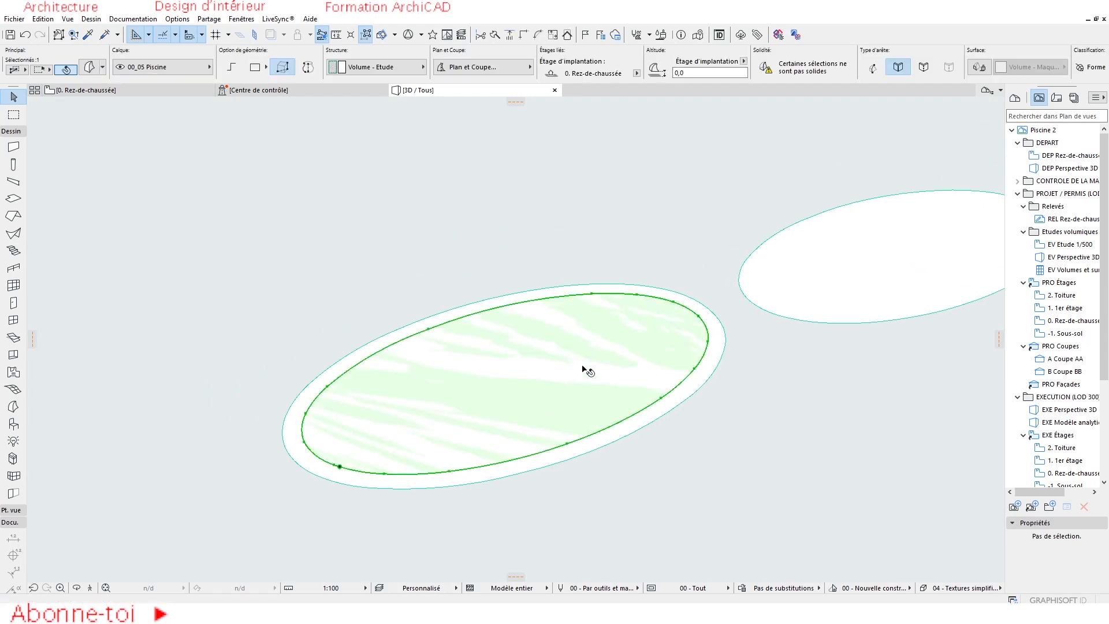
left_click(590, 337)
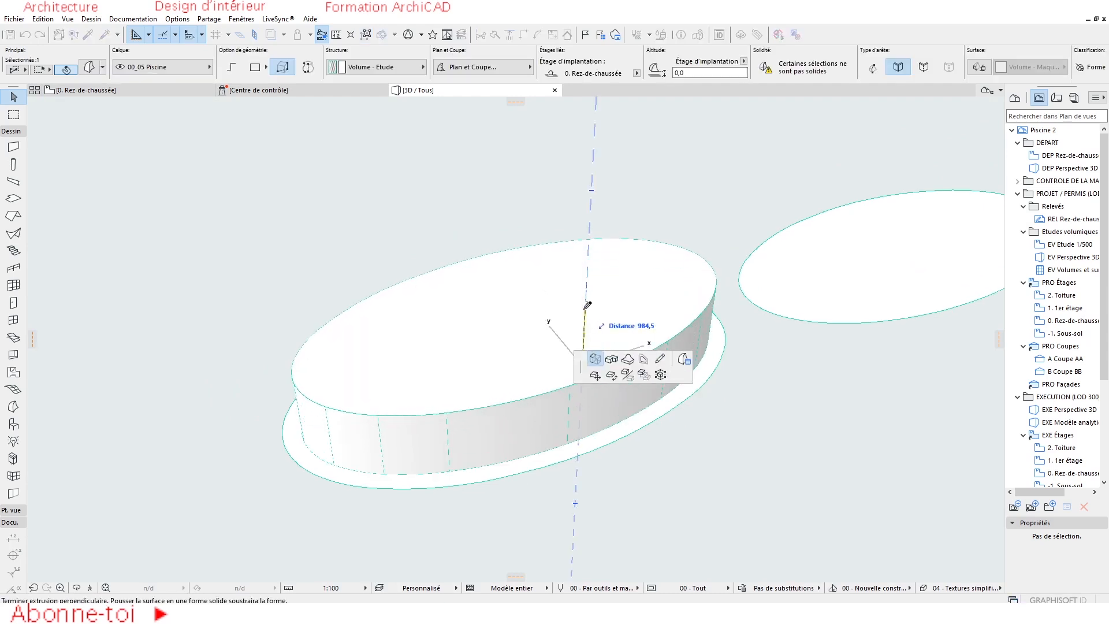
type("1500")
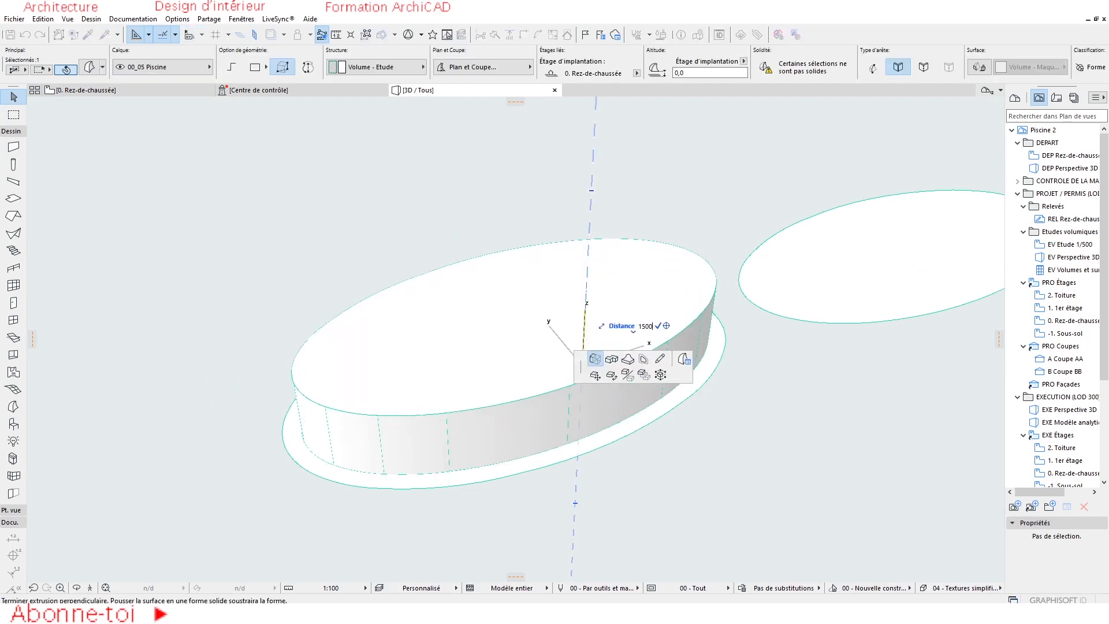
key("Return")
Extrude the pool's outer ellipse morph upward by 1500 and deselect it
scroll(725, 341, "up", 3)
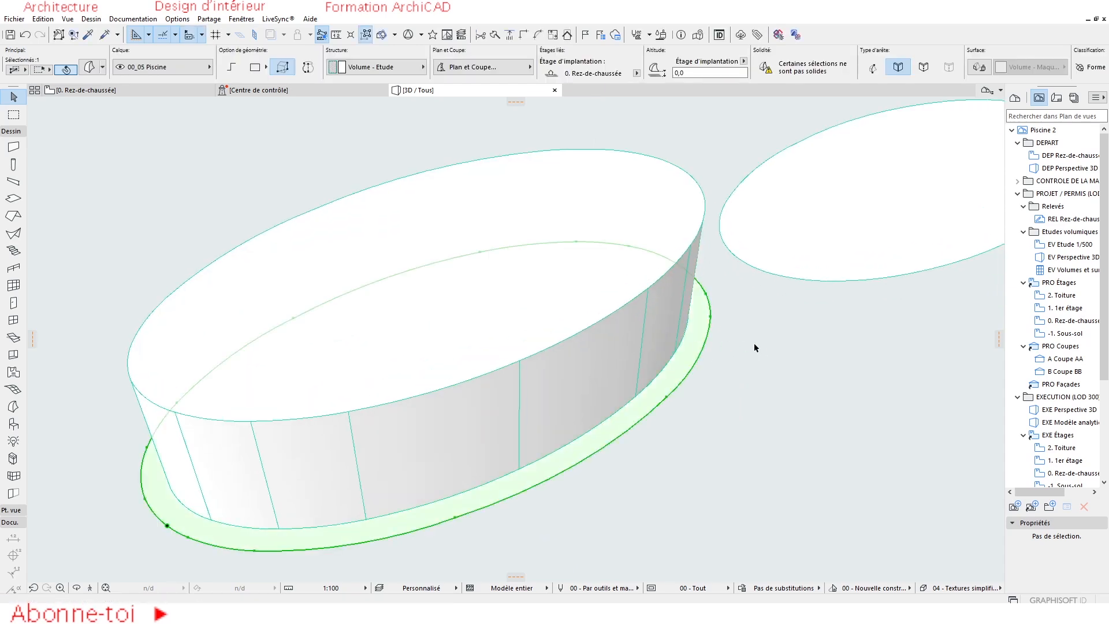
left_click(703, 306)
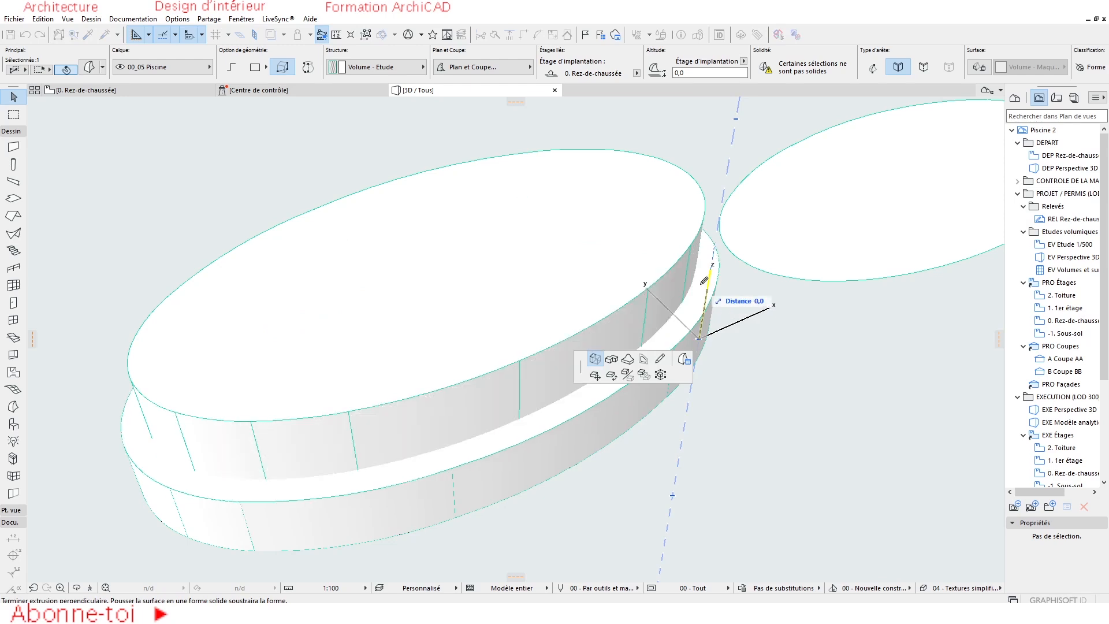
type("15")
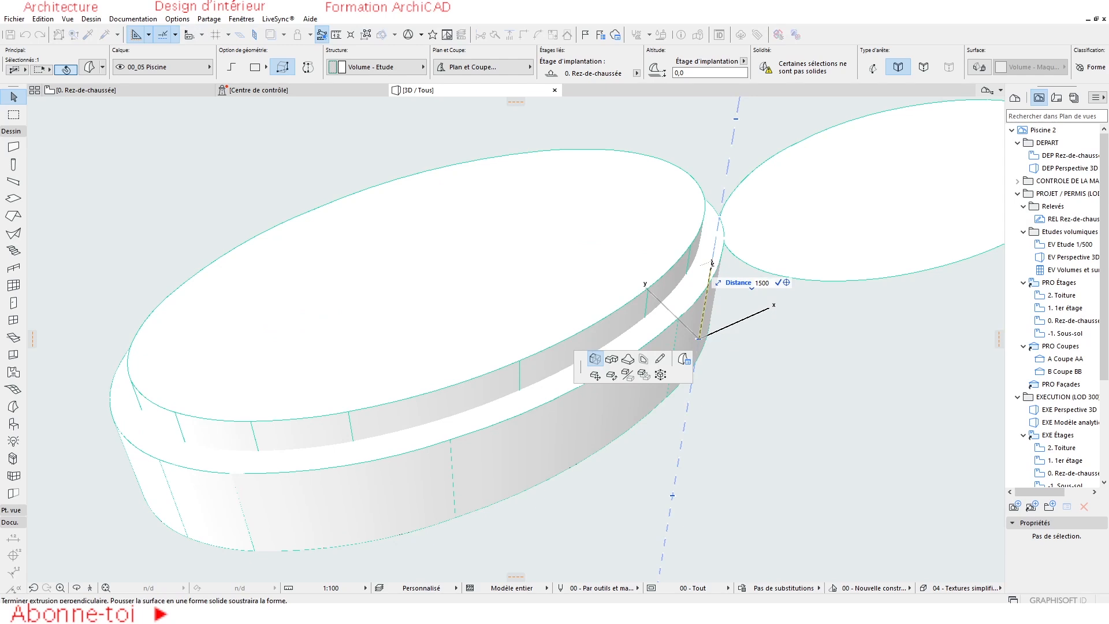
key("Return")
key("Escape")
Try a Boolean subtraction of the inner elliptical volume from the outer one
scroll(690, 243, "up", 2)
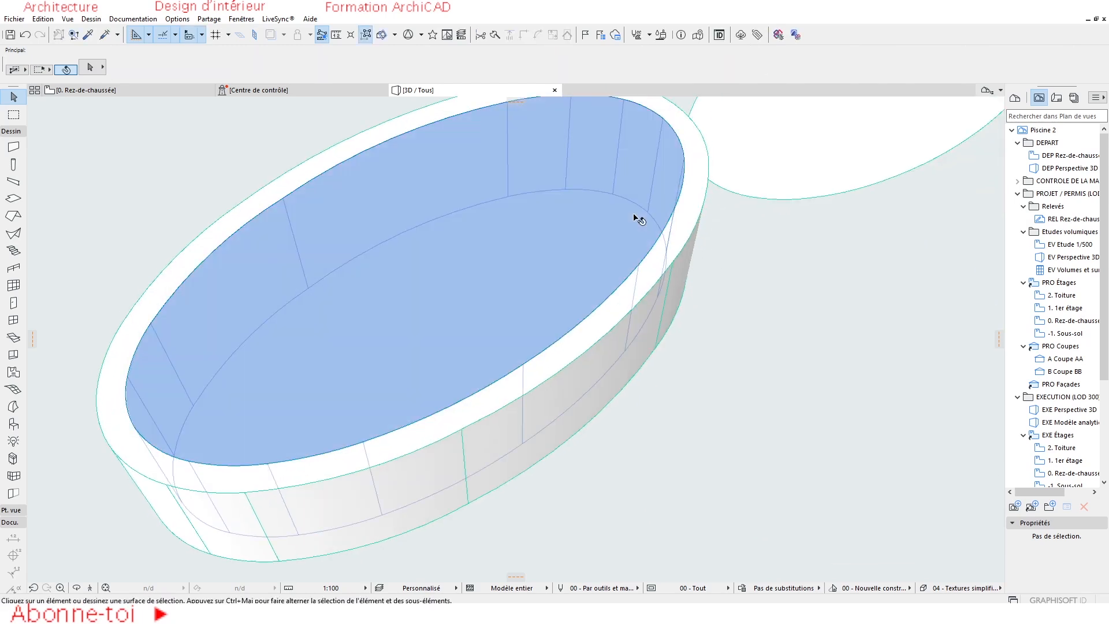
left_click(638, 214)
right_click(589, 180)
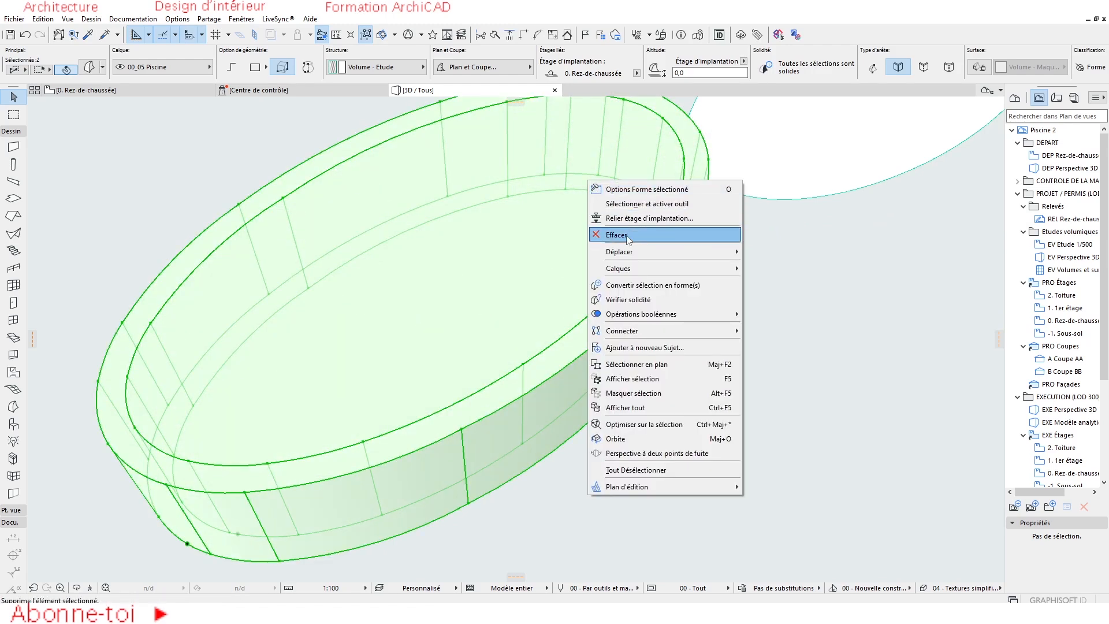
mouse_move(647, 313)
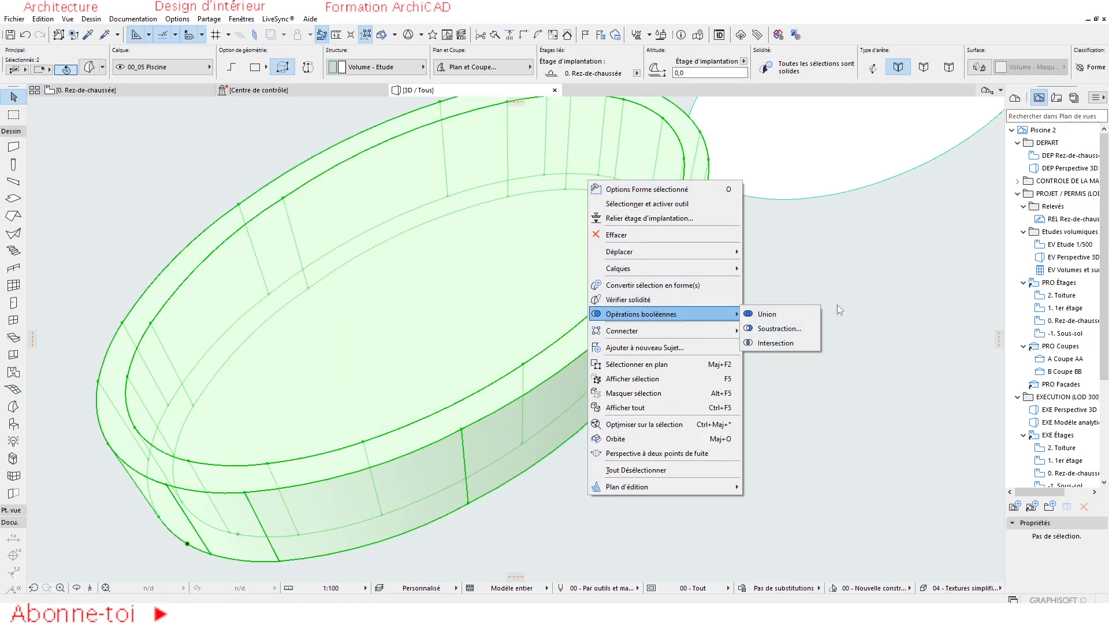
left_click(774, 328)
left_click(620, 318)
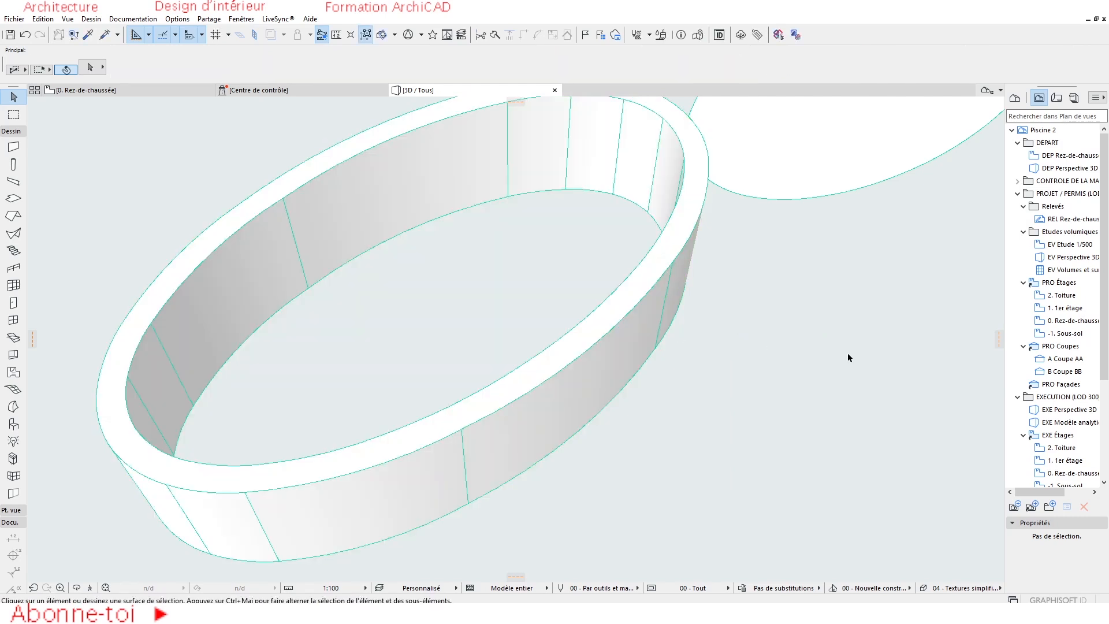
Undo the Boolean subtraction and deselect both pool volumes
scroll(846, 349, "down", 3)
left_click_drag(697, 299, 415, 191)
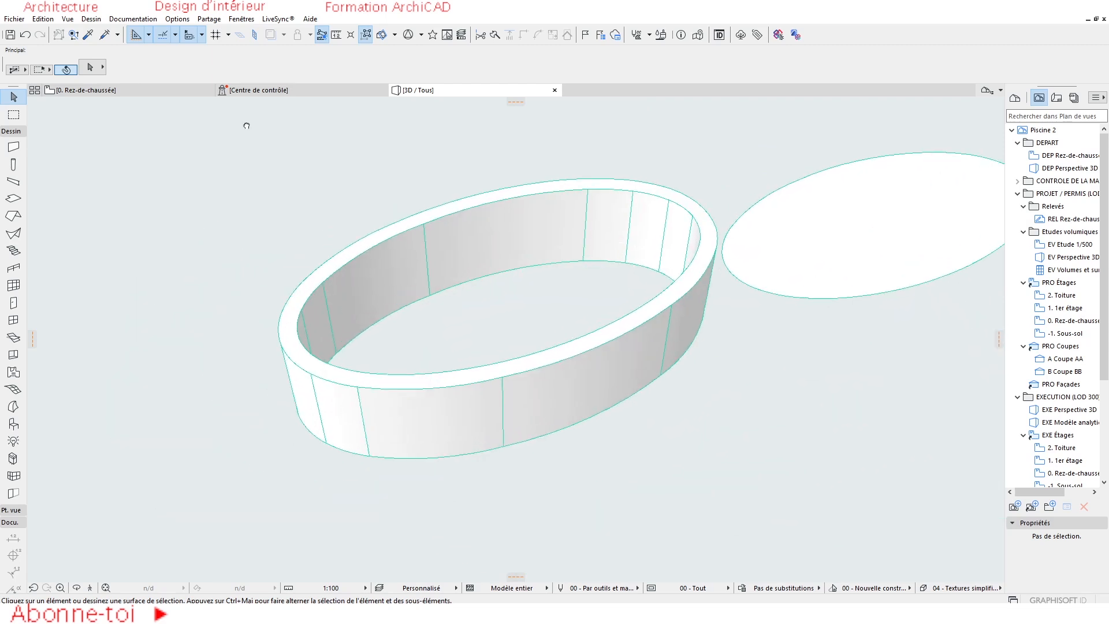
left_click(25, 35)
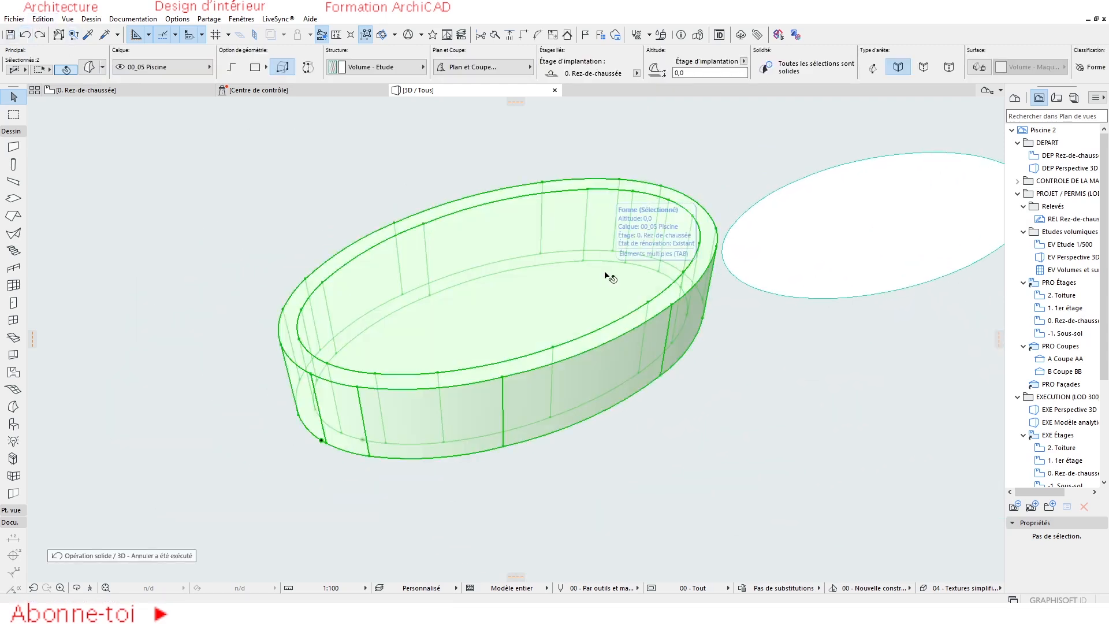
key("Escape")
Override the inner elliptical volume's surface with Carrelage - Mosaïque bleu and deselect it
left_click(549, 286)
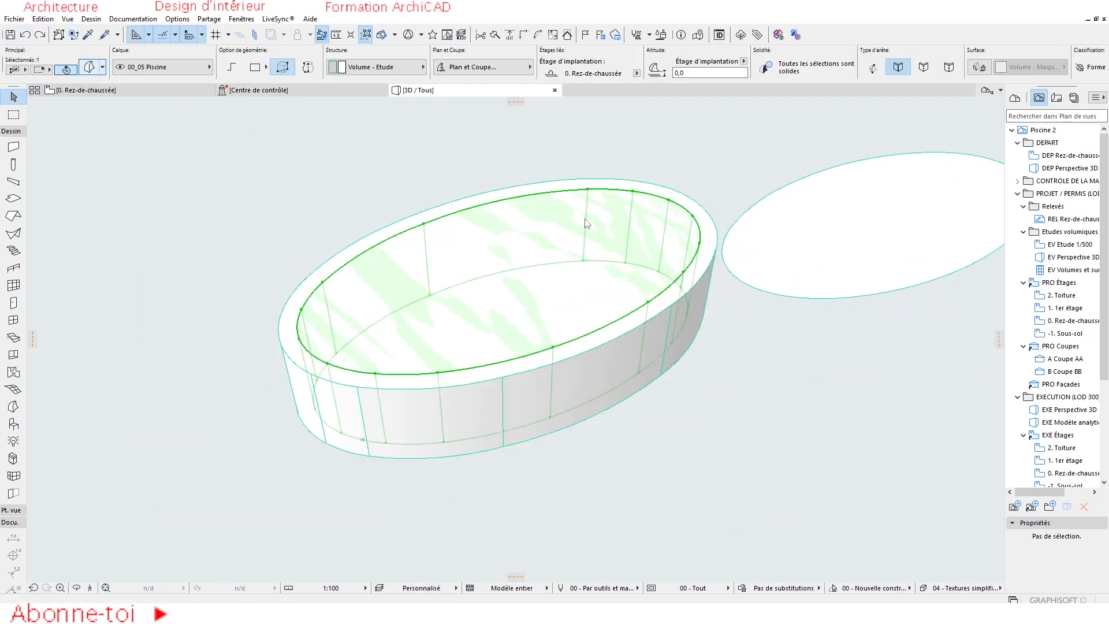
left_click(437, 298)
left_click(483, 299)
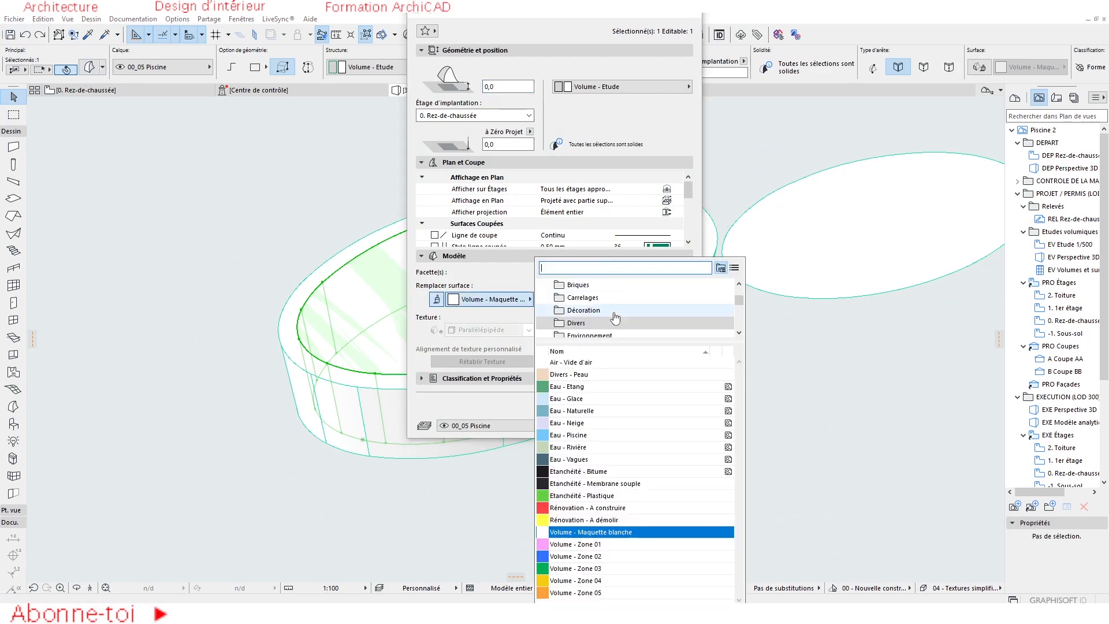
type("carre")
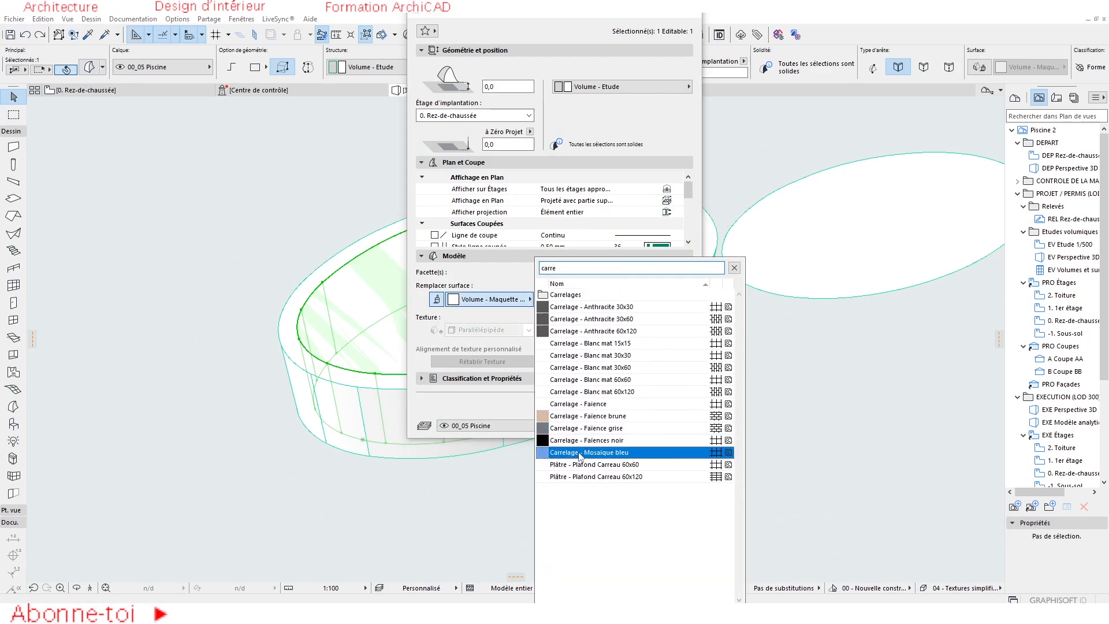
left_click(573, 452)
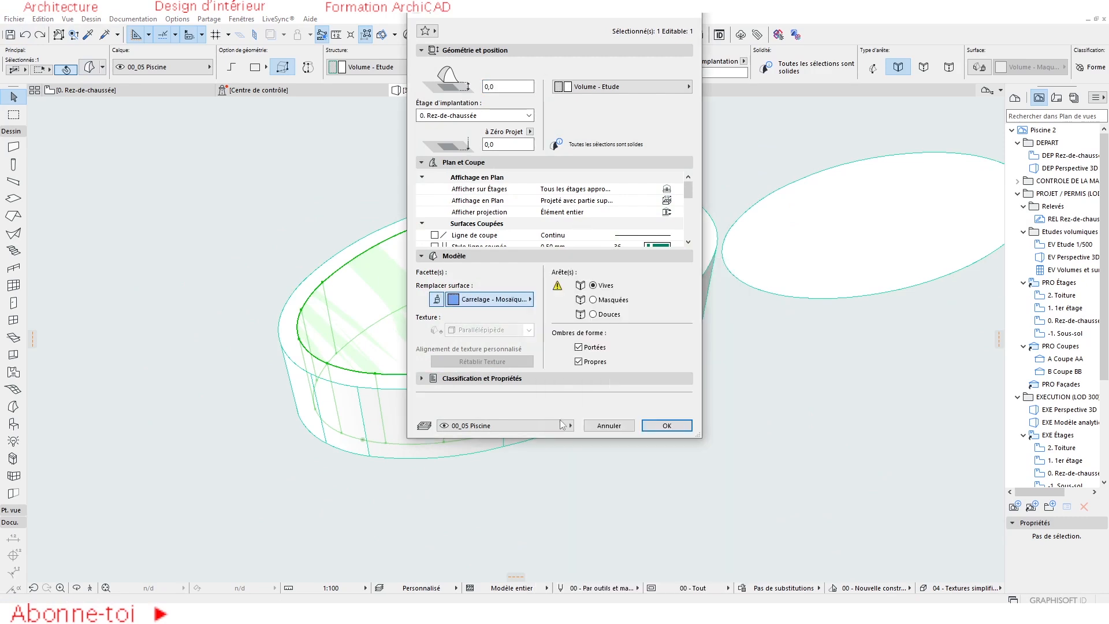
left_click(666, 425)
scroll(495, 248, "up", 3)
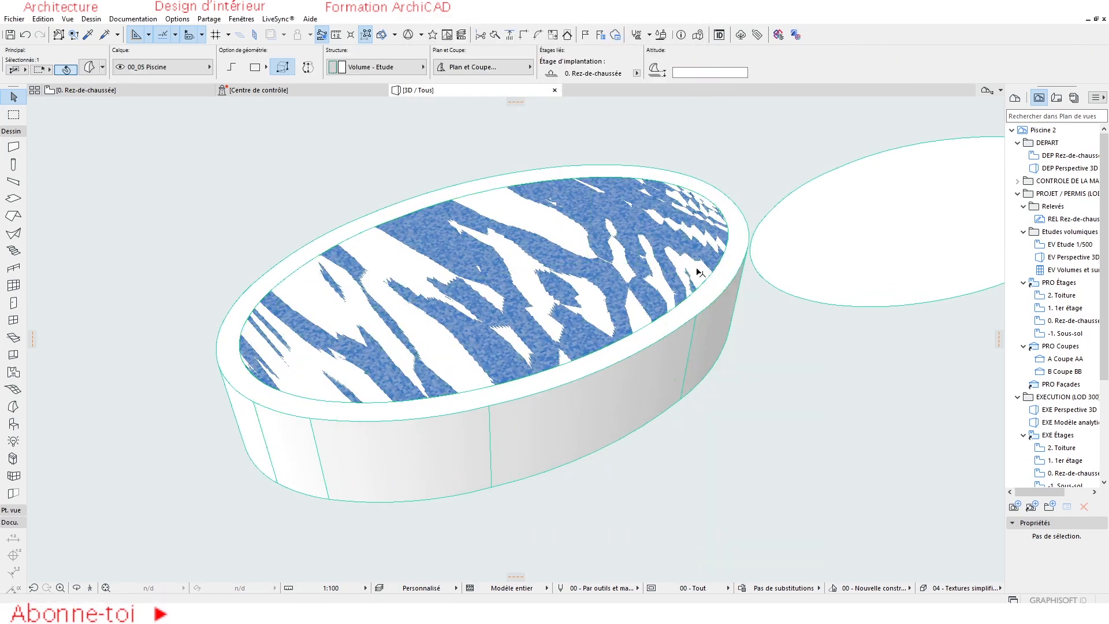
key("Escape")
left_click(726, 289)
key("Escape")
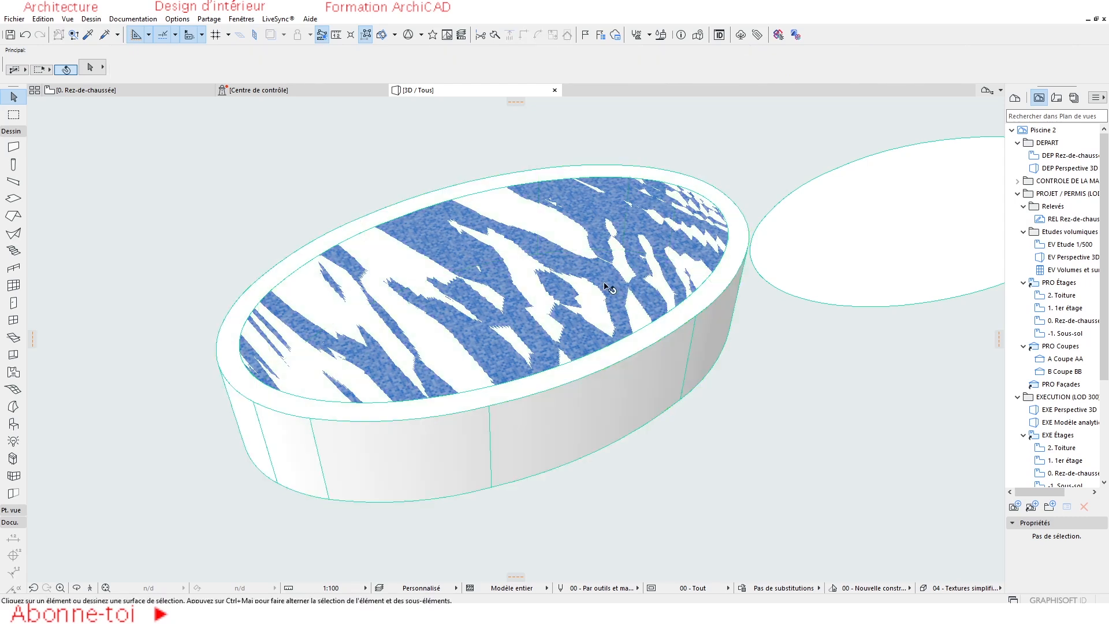
Subtract the blue-tiled inner volume from the outer elliptical volume with a Boolean operation
left_click(607, 287)
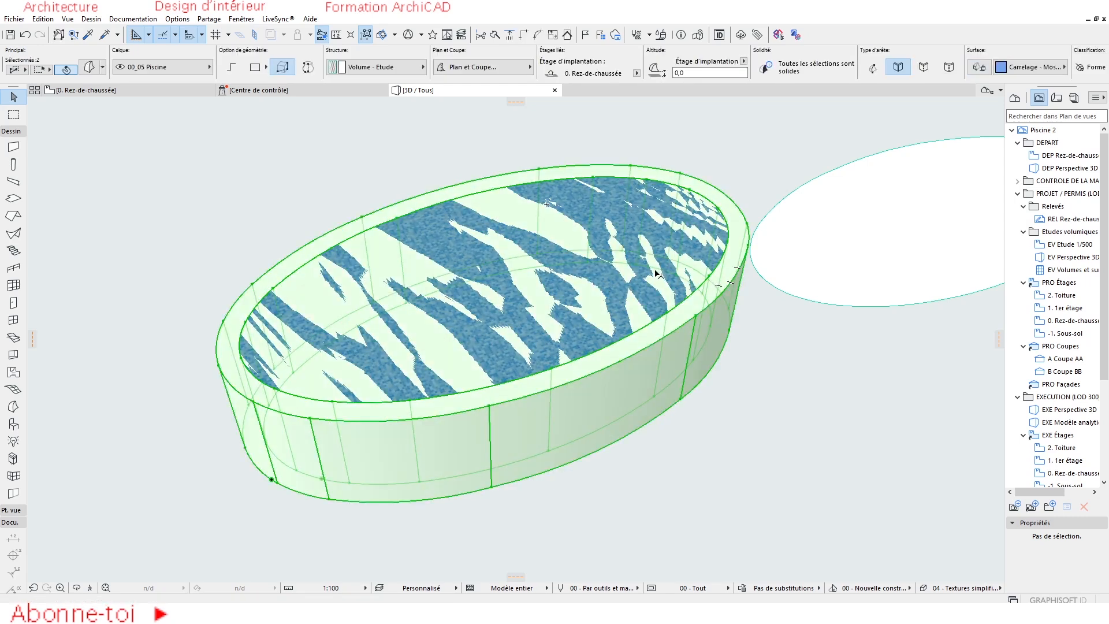
right_click(656, 269)
mouse_move(777, 400)
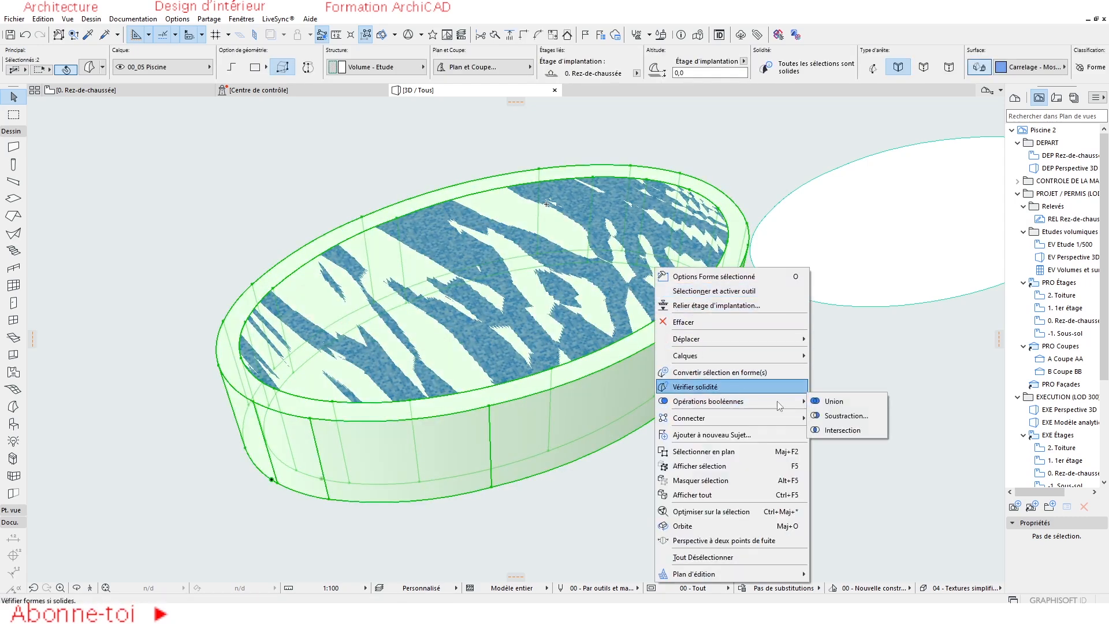
left_click(827, 416)
left_click(682, 327)
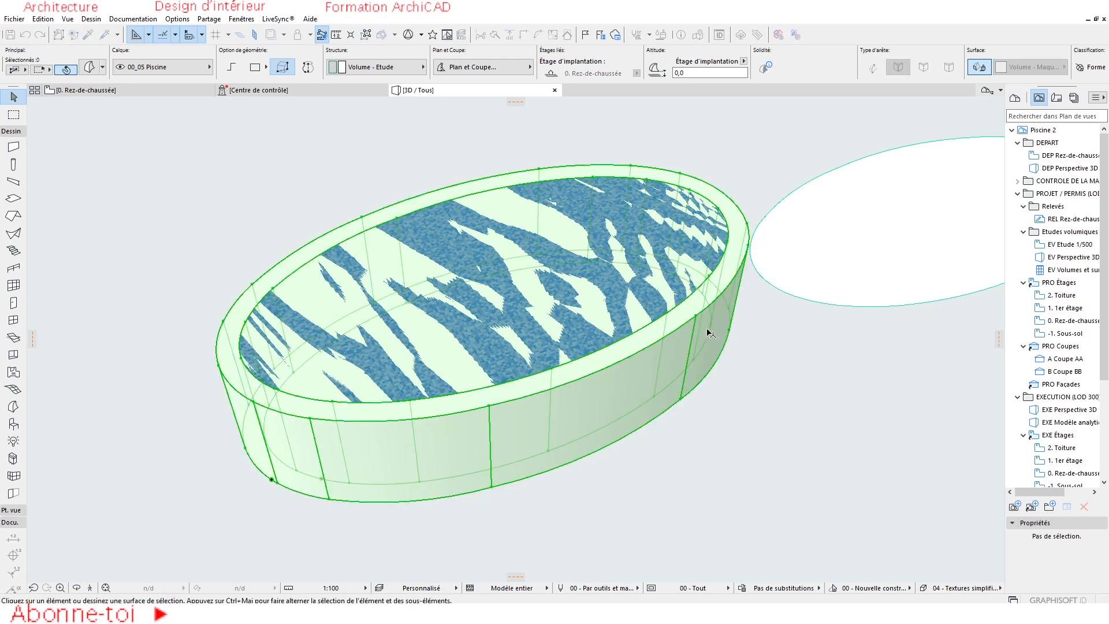
Set the slab defaults to a basic structure in Béton armé (Coulé) with a thickness of 300
scroll(690, 236, "up", 6)
scroll(543, 315, "down", 10)
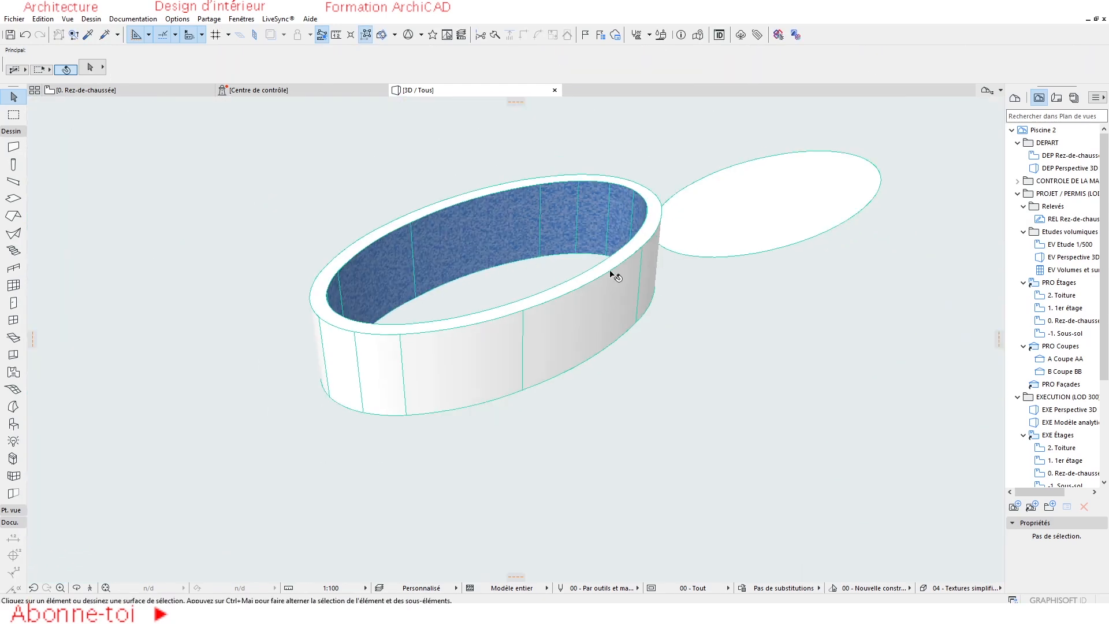
middle_click_drag(610, 272, 444, 285, "shift")
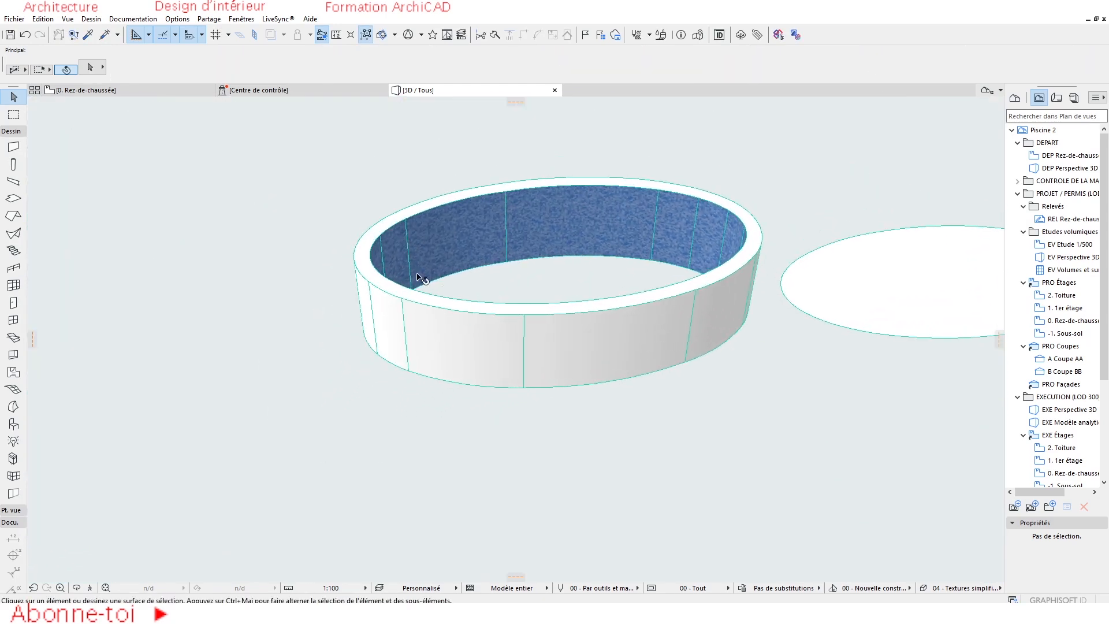
left_click(109, 90)
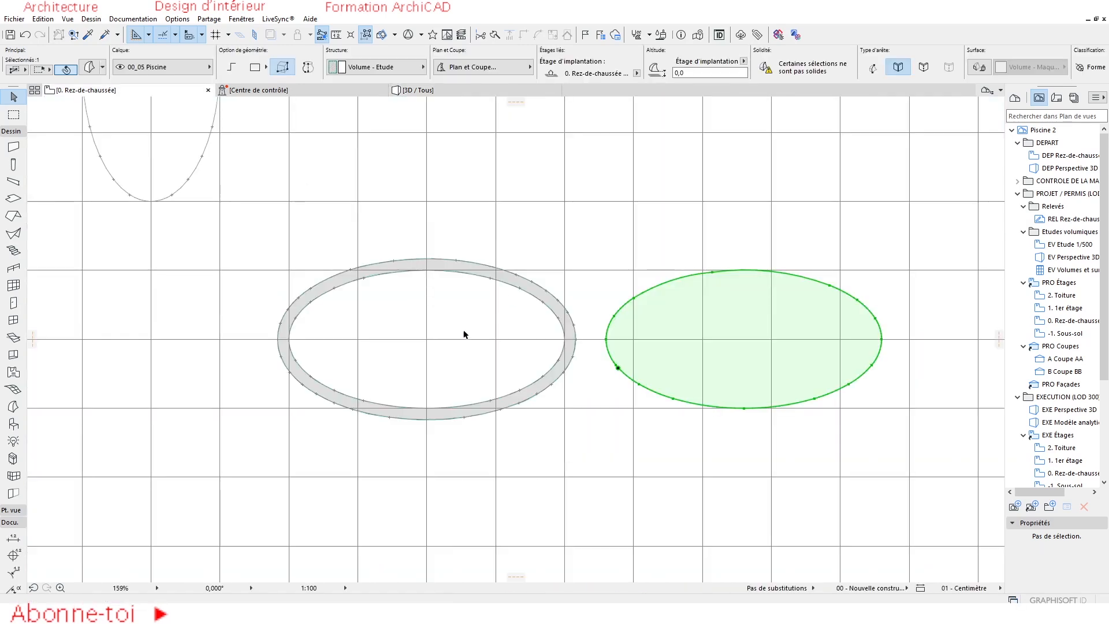
scroll(401, 332, "up", 1)
middle_click_drag(400, 331, 423, 300)
key("Escape")
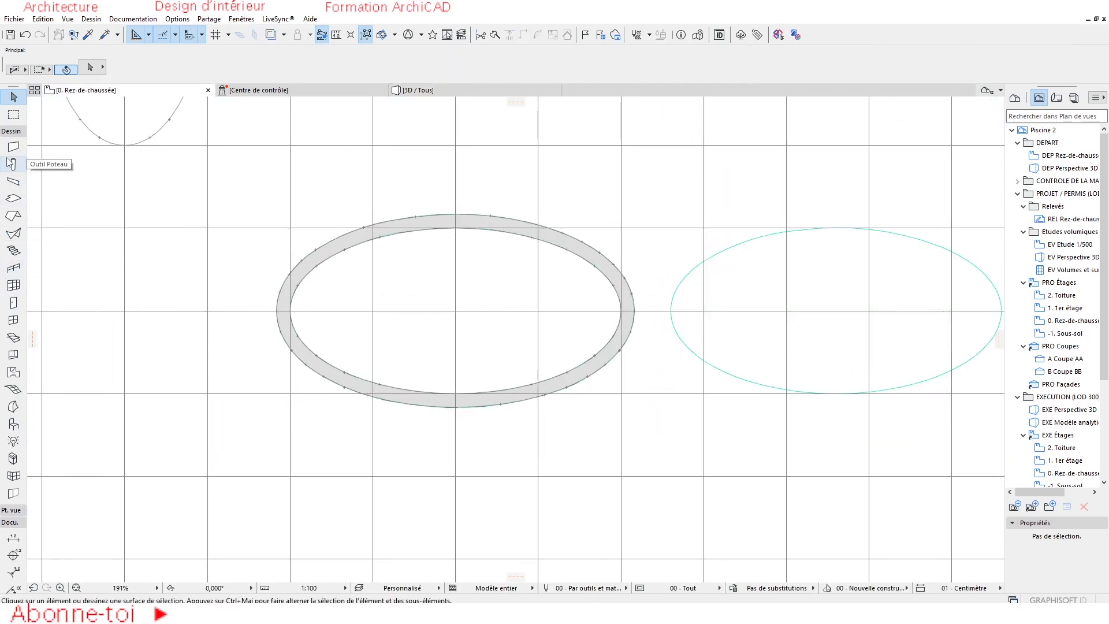
left_click(13, 199)
key("ctrl+t")
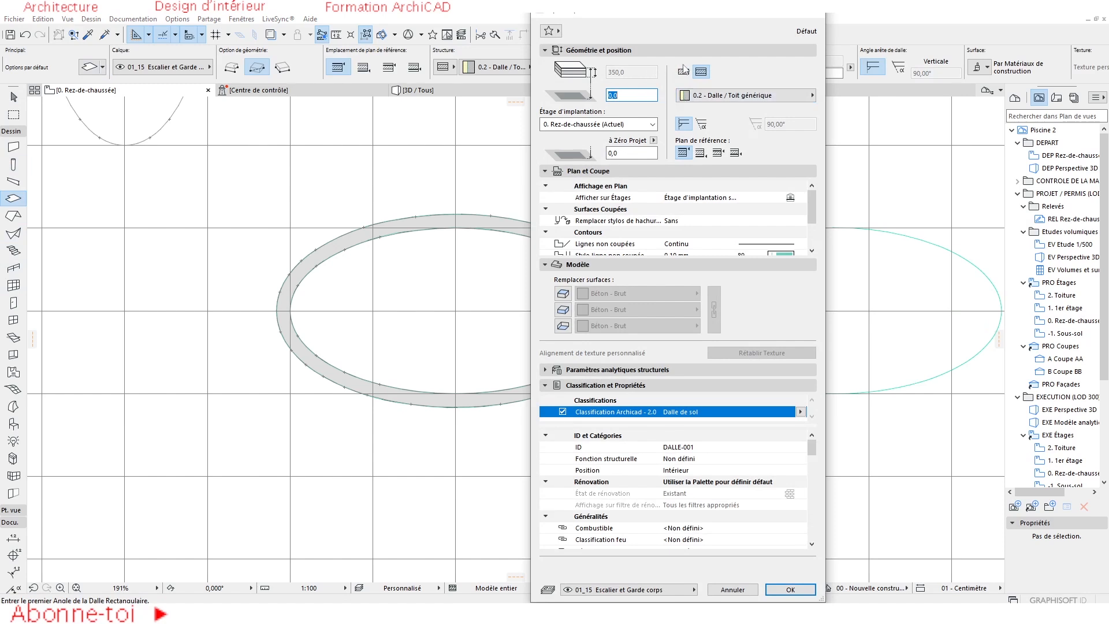
left_click(685, 72)
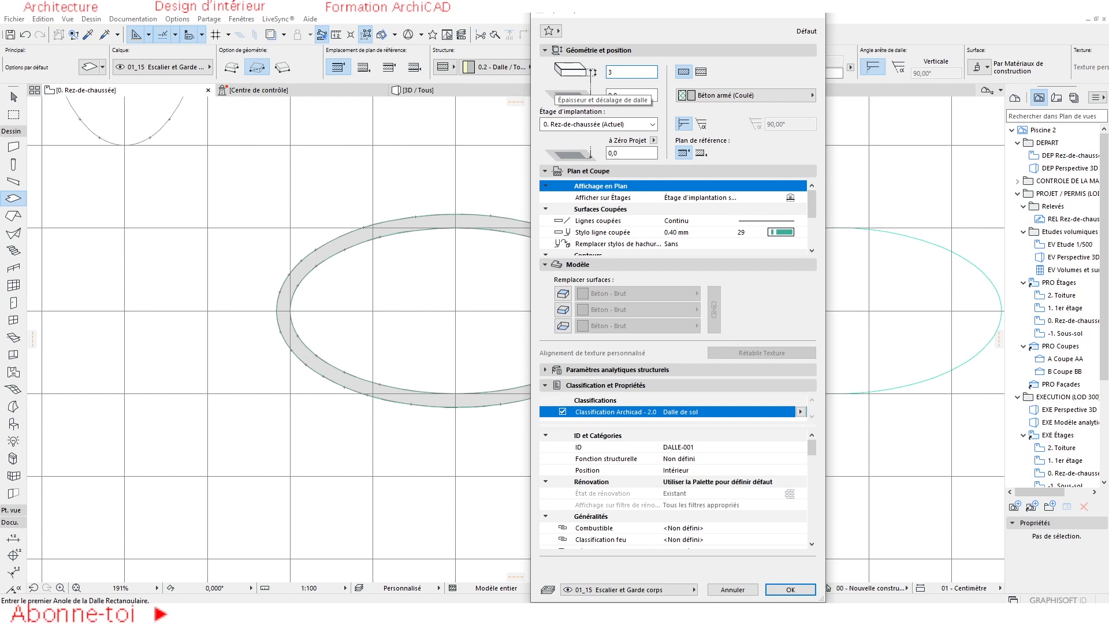
type("300")
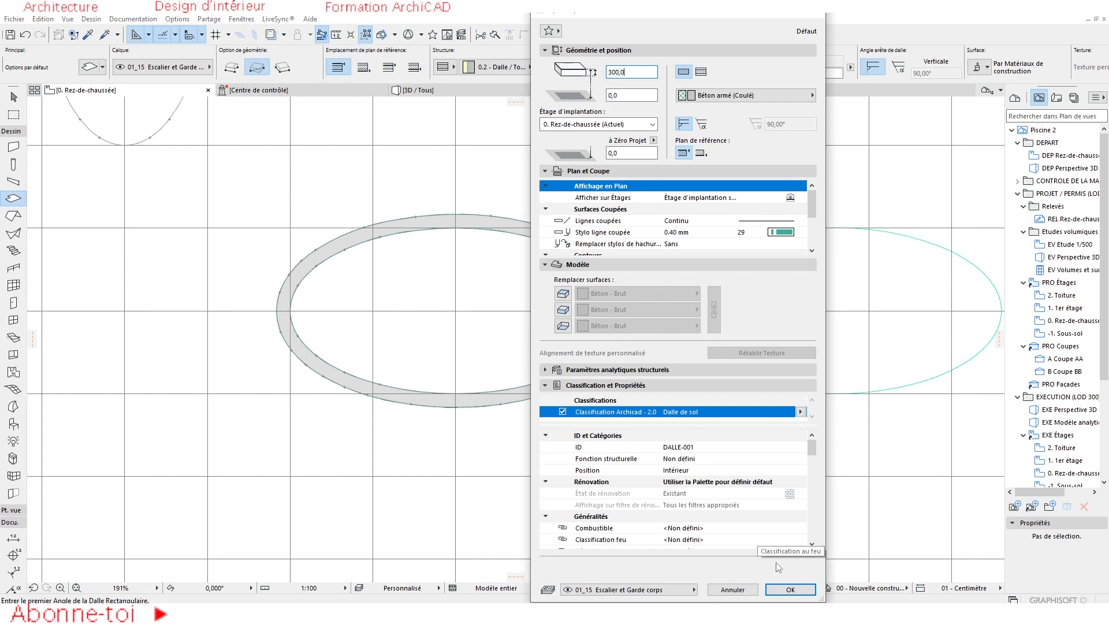
left_click(789, 589)
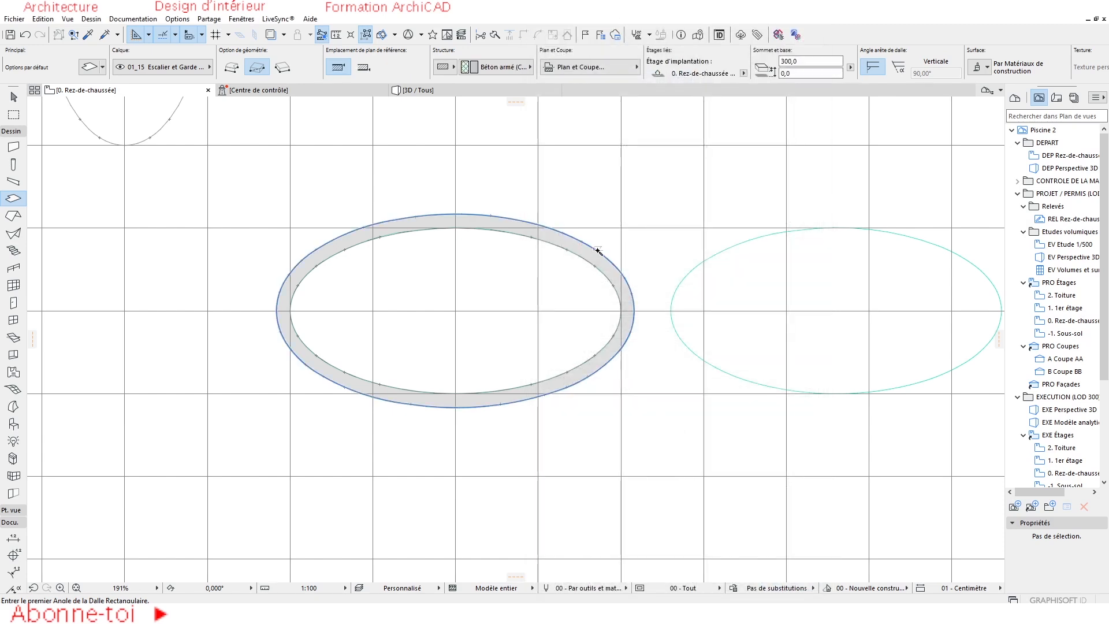
Generate the pool's floor slab from the basin's outer elliptical outline and check it in the 3D view
left_click(583, 277, "shift")
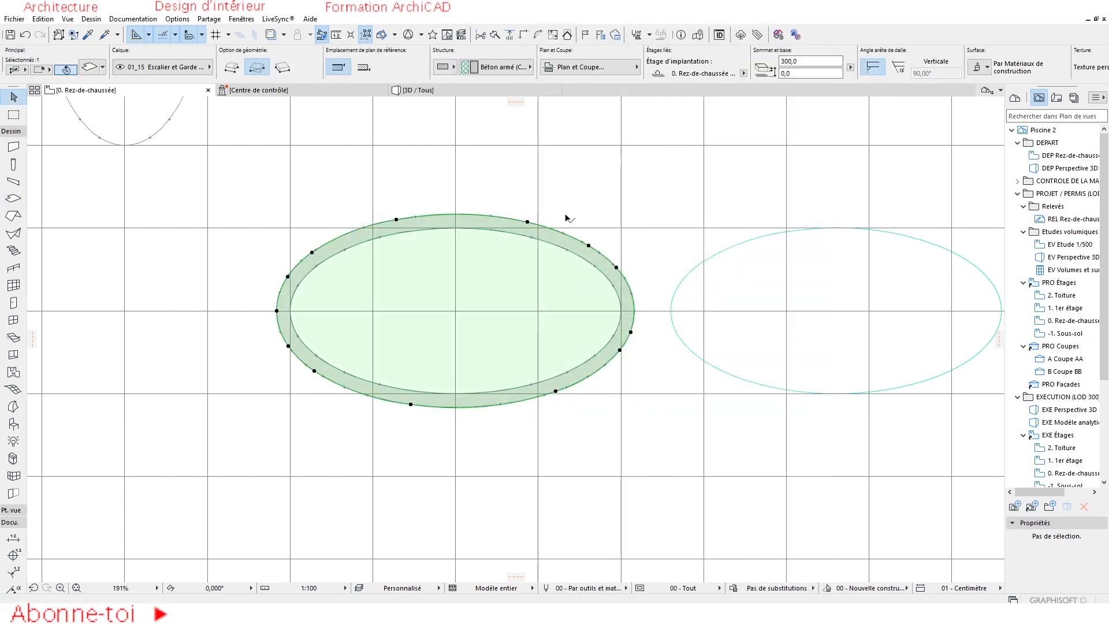
key("Escape")
key("F3")
middle_click_drag(604, 312, 732, 302, "shift")
middle_click_drag(645, 423, 465, 424, "shift")
left_click(143, 92)
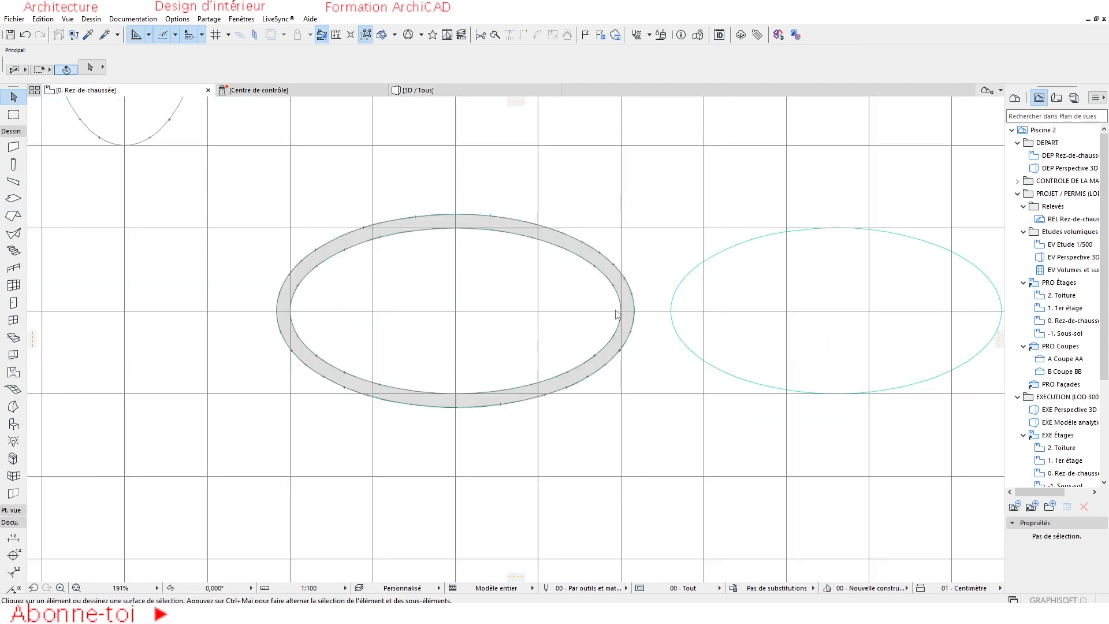
left_click(800, 305)
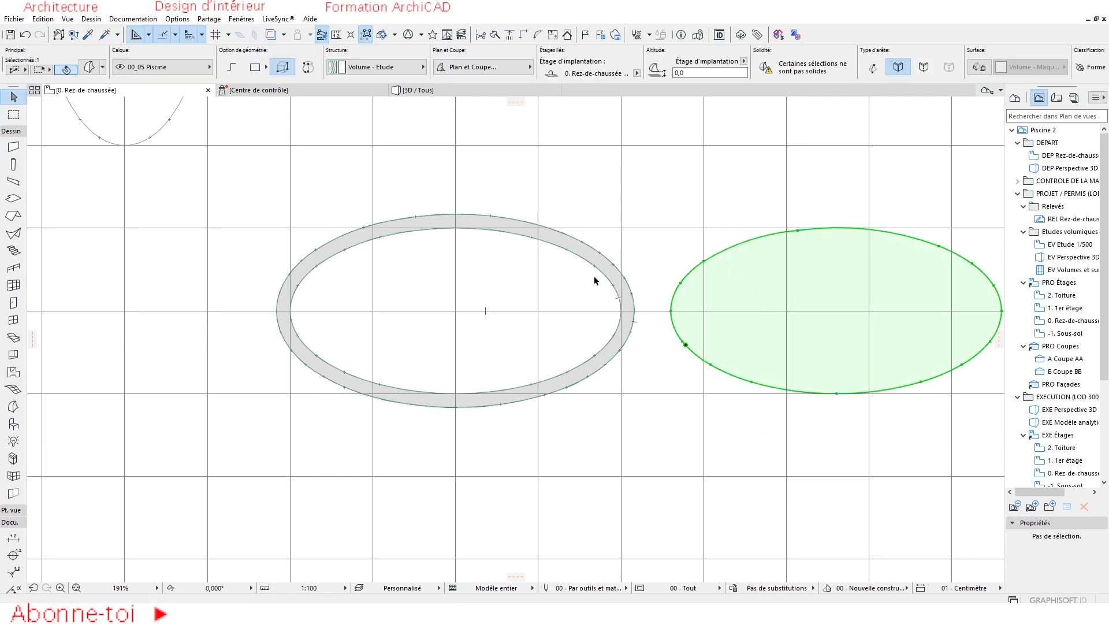
key("Delete")
left_click(589, 256)
scroll(573, 319, "up", 3)
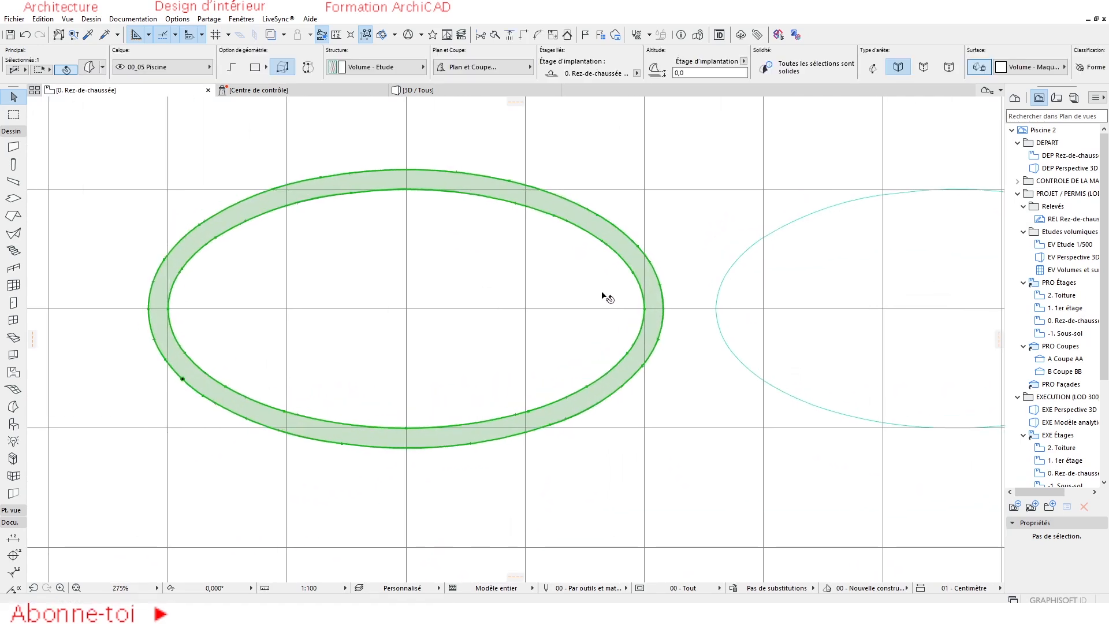
left_click(633, 244)
left_click(643, 359)
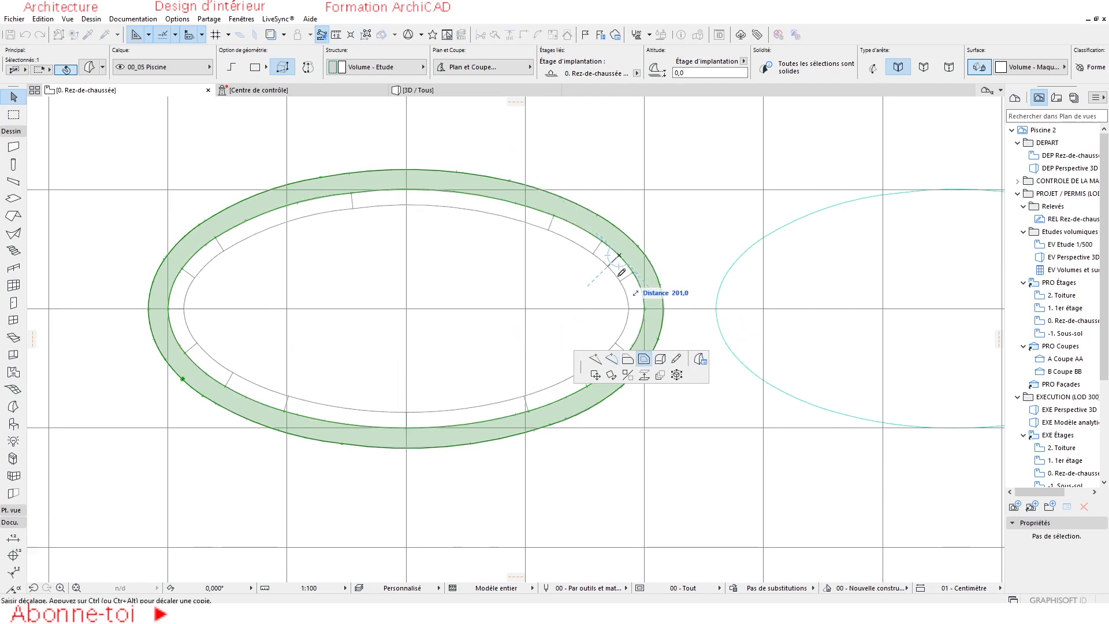
key("Escape")
Copy the spare ellipse into the basin opening, aligning its end point with the basin's inner edge
left_click(783, 258)
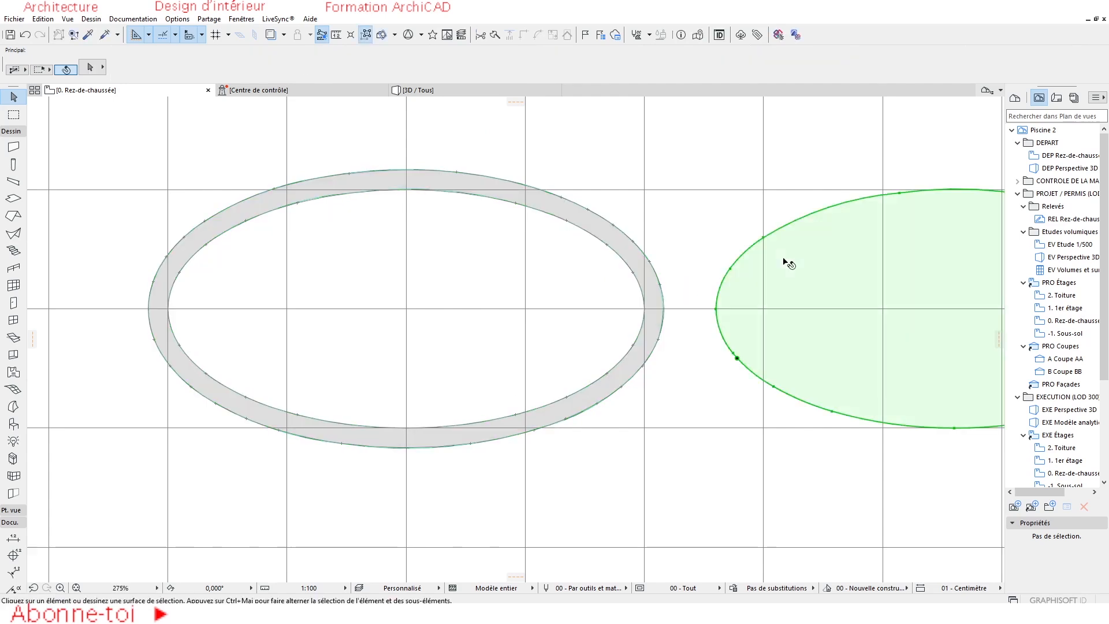
scroll(780, 341, "down", 3)
middle_click_drag(878, 342, 750, 341)
left_click(890, 322)
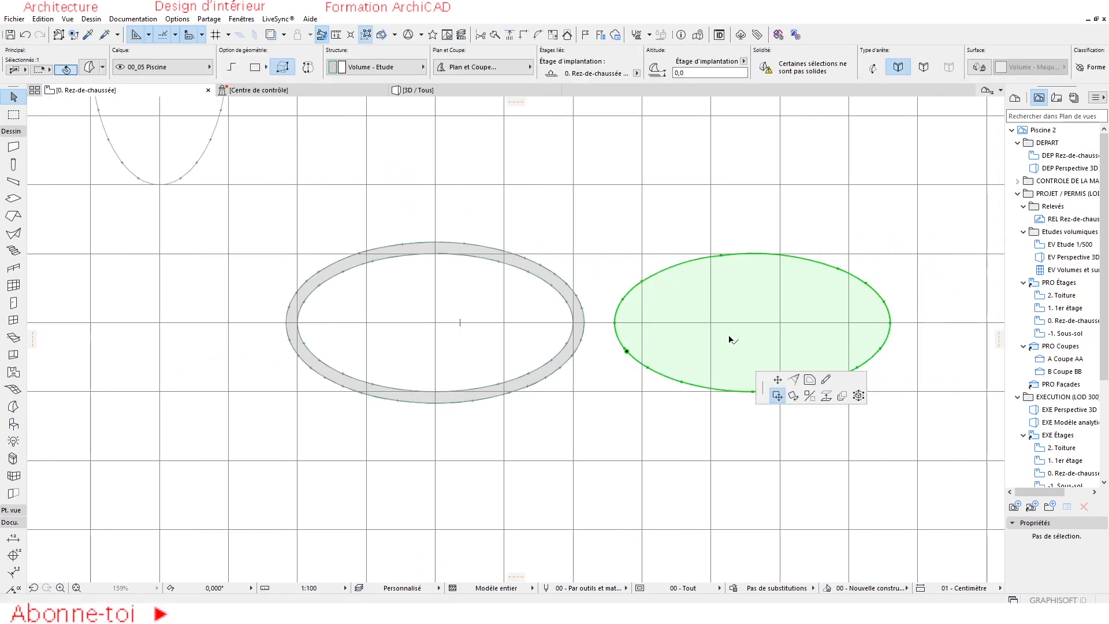
left_click(575, 325)
scroll(516, 324, "up", 3)
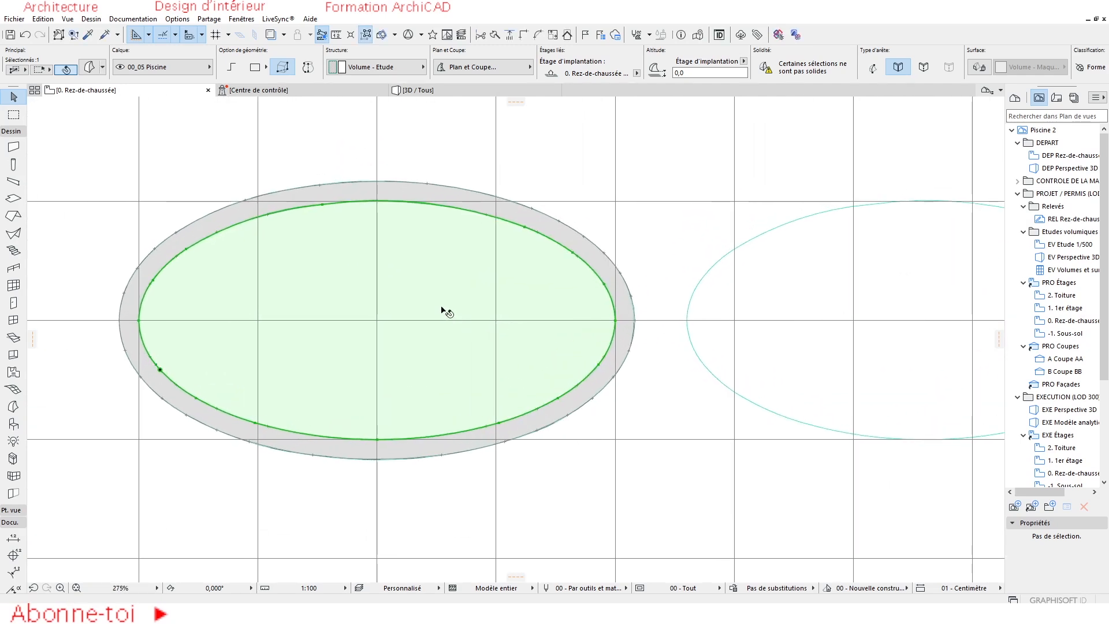
left_click(546, 239)
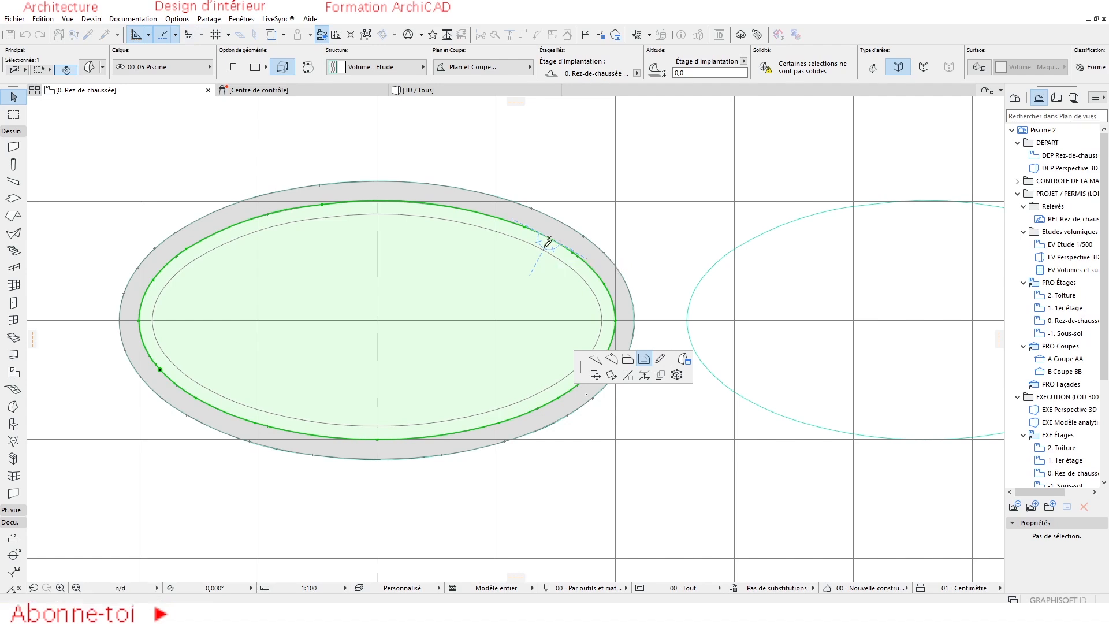
left_click(547, 241)
left_click(496, 245)
key("ctrl+z")
Offset the copied ellipse's outline inward by 150, keeping the original outline
scroll(589, 299, "up", 4)
left_click(603, 239)
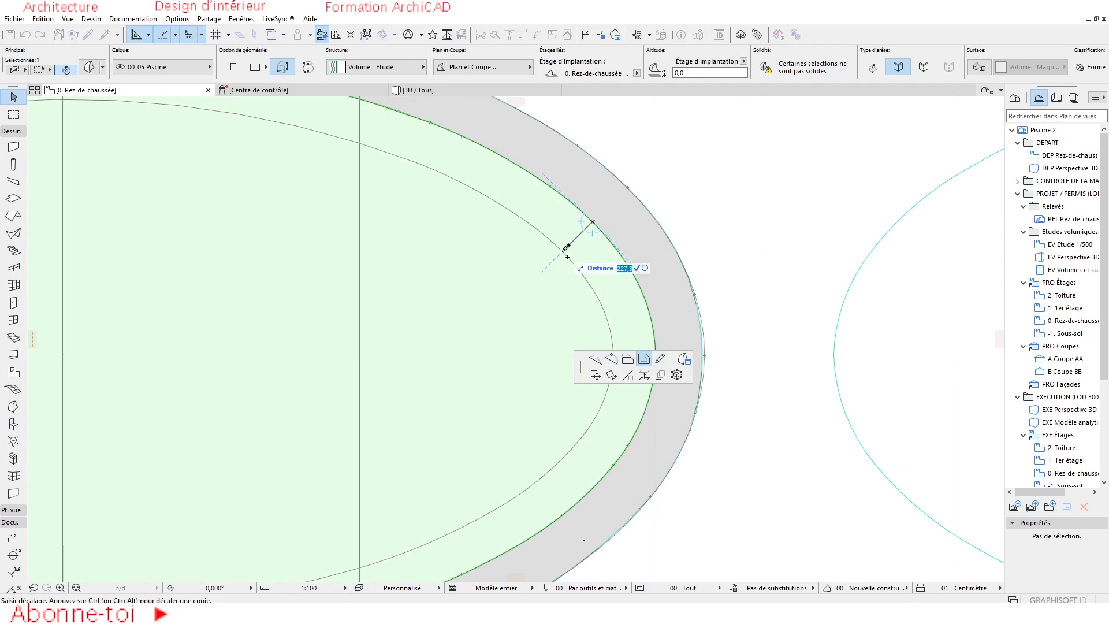
type("150")
key("Return")
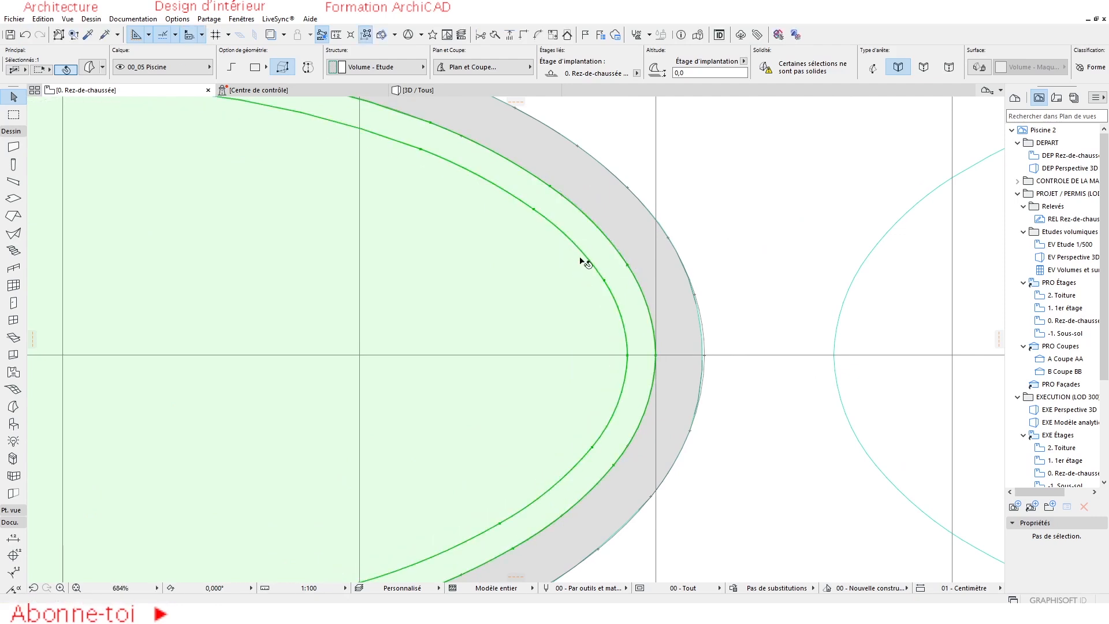
Delete the spare ellipse beside the basin
scroll(564, 300, "down", 4)
scroll(664, 292, "down", 3)
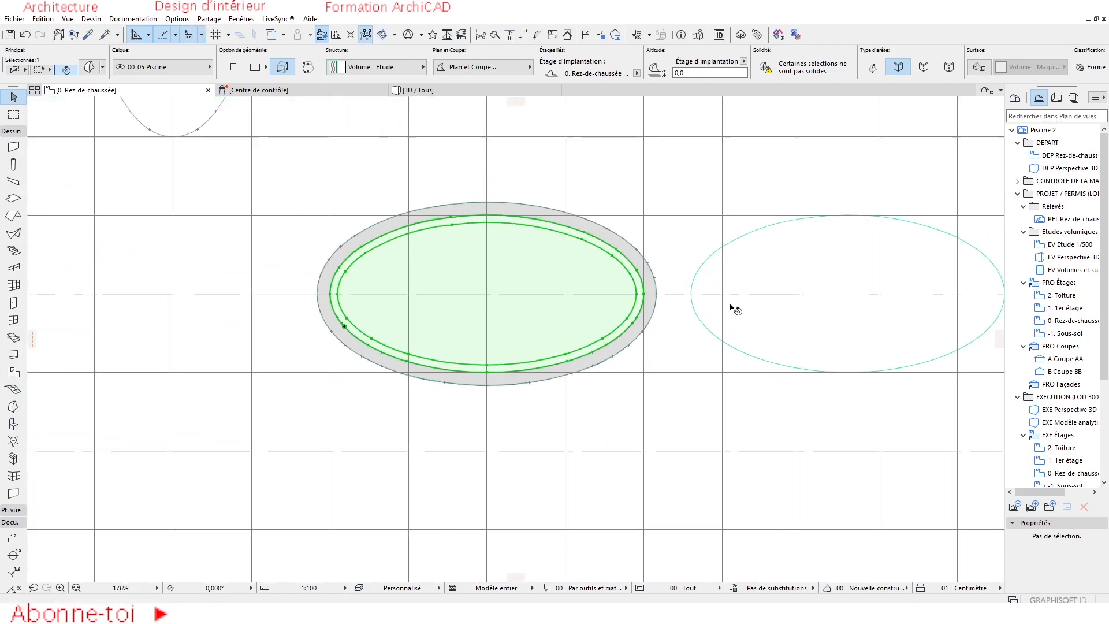
middle_click_drag(649, 277, 525, 277)
scroll(601, 294, "up", 2)
key("Escape")
left_click(606, 332)
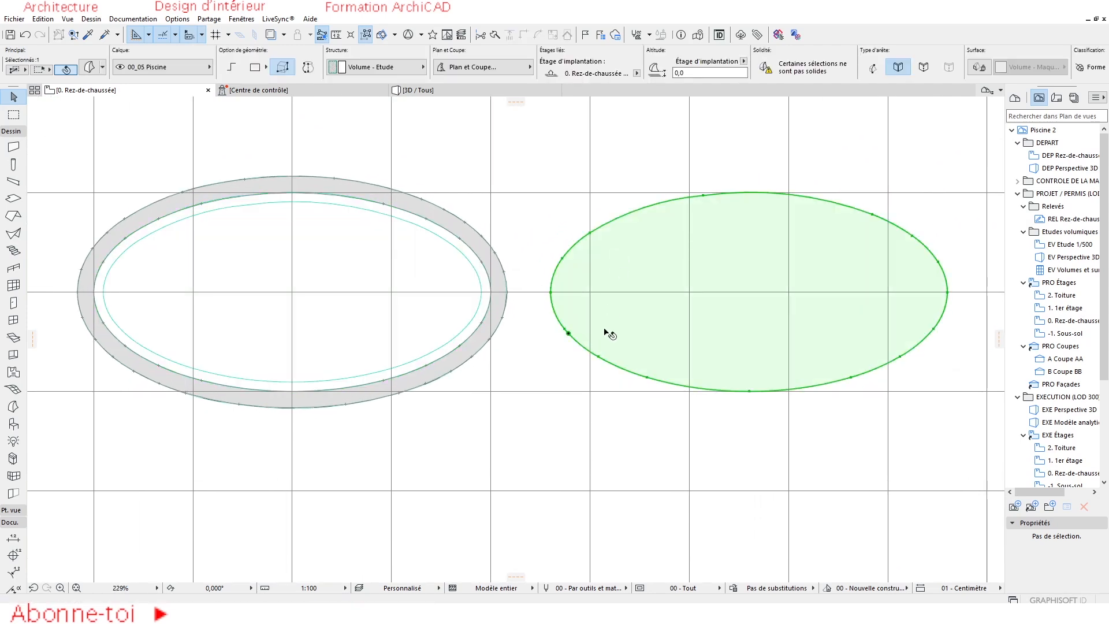
key("Delete")
Move the double-outlined ellipse out of the basin to the free area beside it
left_click(470, 250)
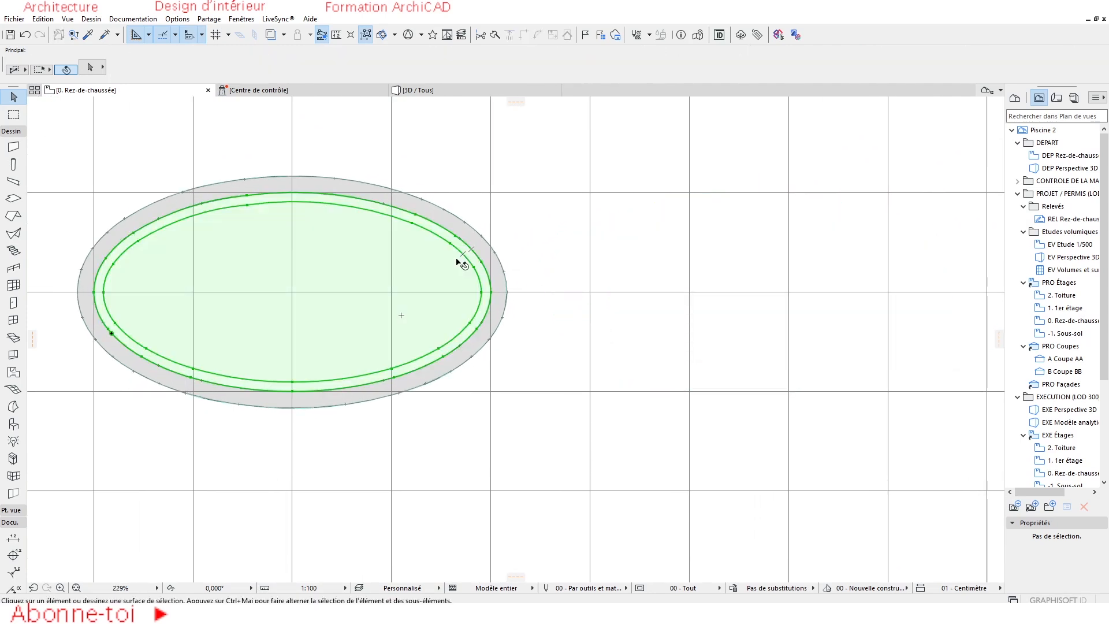
left_click(471, 260)
left_click(570, 186)
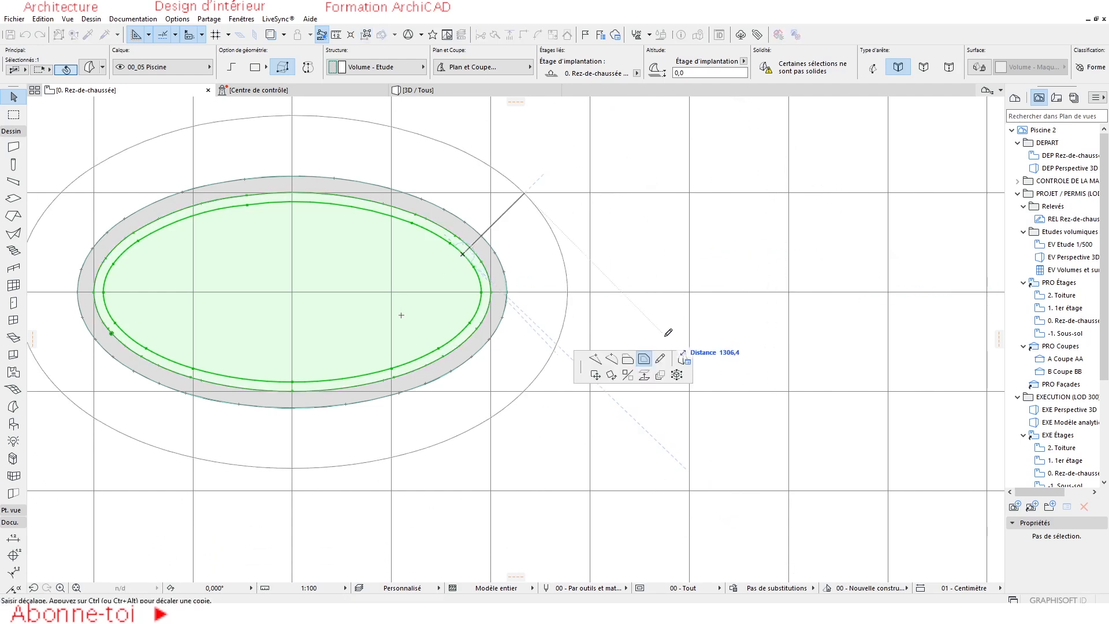
left_click(595, 374)
left_click(941, 287)
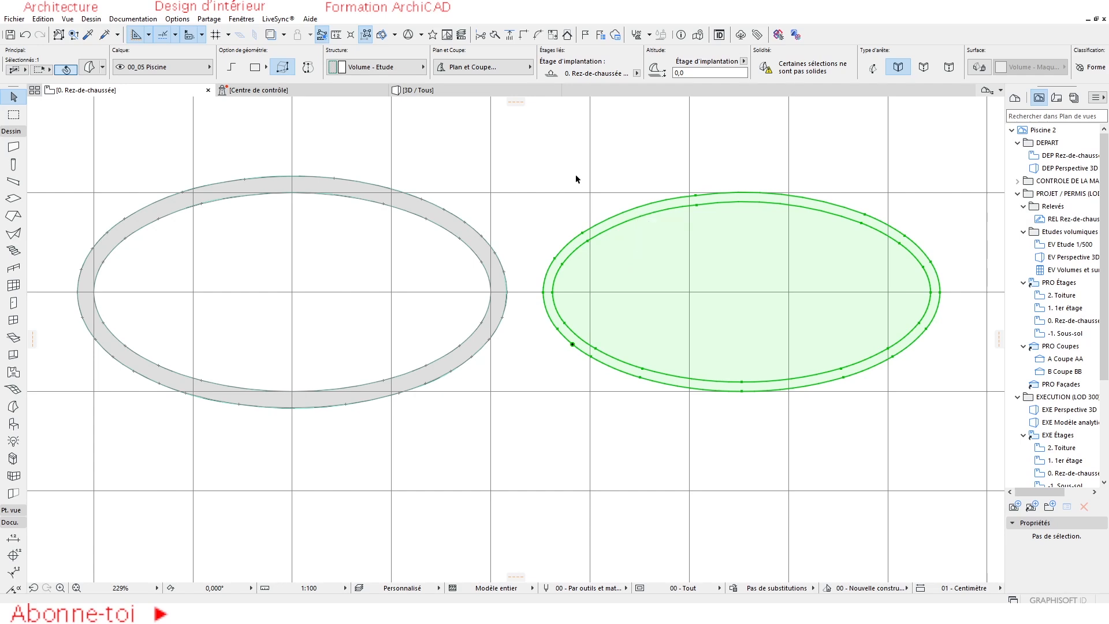
Delete the inner face of the double-outlined ellipse in 3D, keeping only the narrow elliptical ring
scroll(708, 272, "up", 3)
left_click(421, 89)
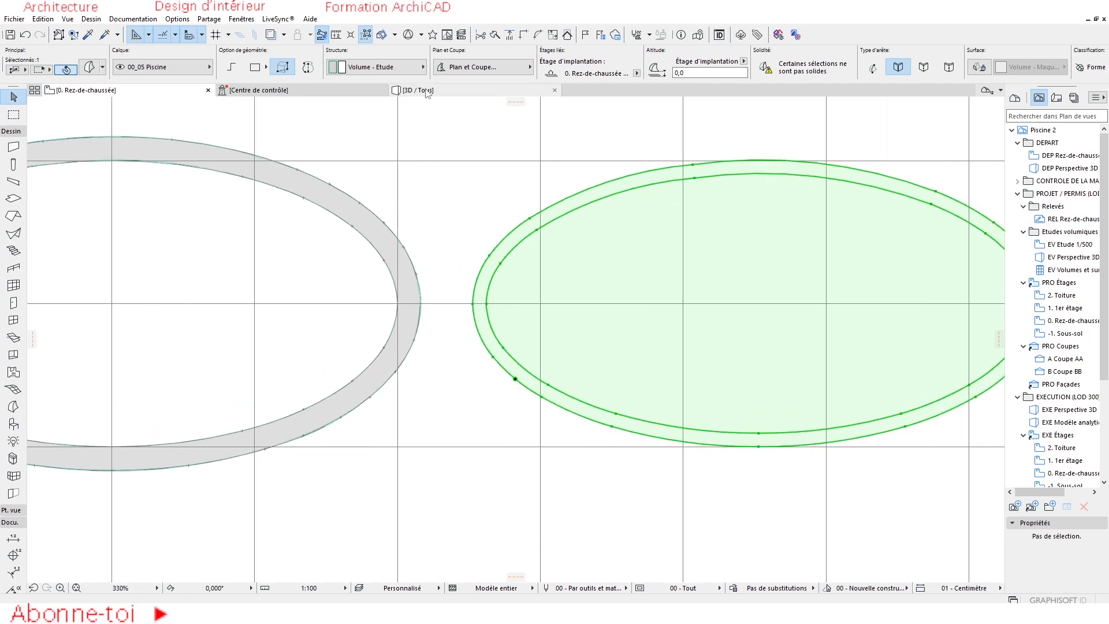
middle_click_drag(790, 375, 624, 406, "shift")
middle_click_drag(705, 446, 478, 285)
left_click(478, 285)
key("Escape")
left_click(478, 286)
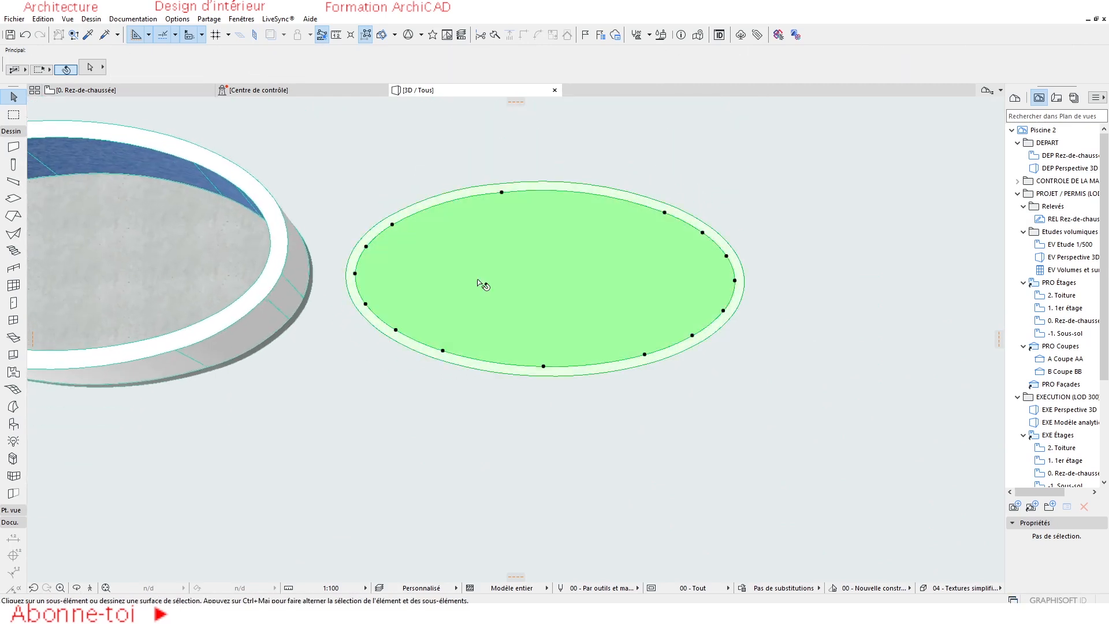
key("Escape")
scroll(376, 234, "up", 2)
middle_click_drag(359, 230, 460, 210, "shift")
left_click(116, 94)
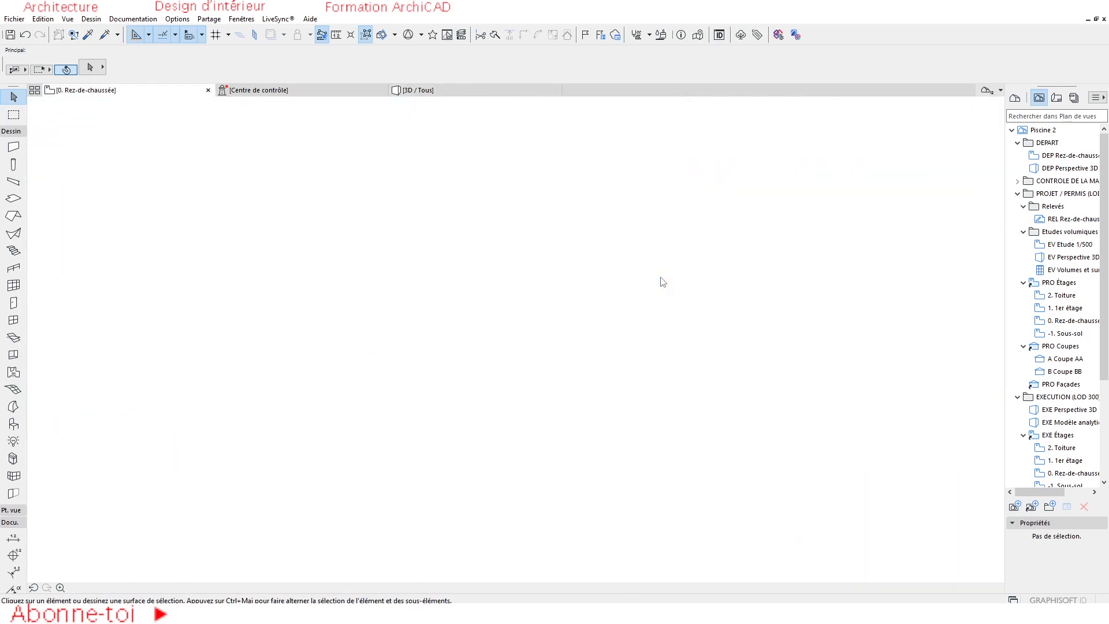
left_click(611, 279)
scroll(612, 279, "down", 3)
scroll(553, 278, "up", 1)
middle_click_drag(563, 297, 591, 297)
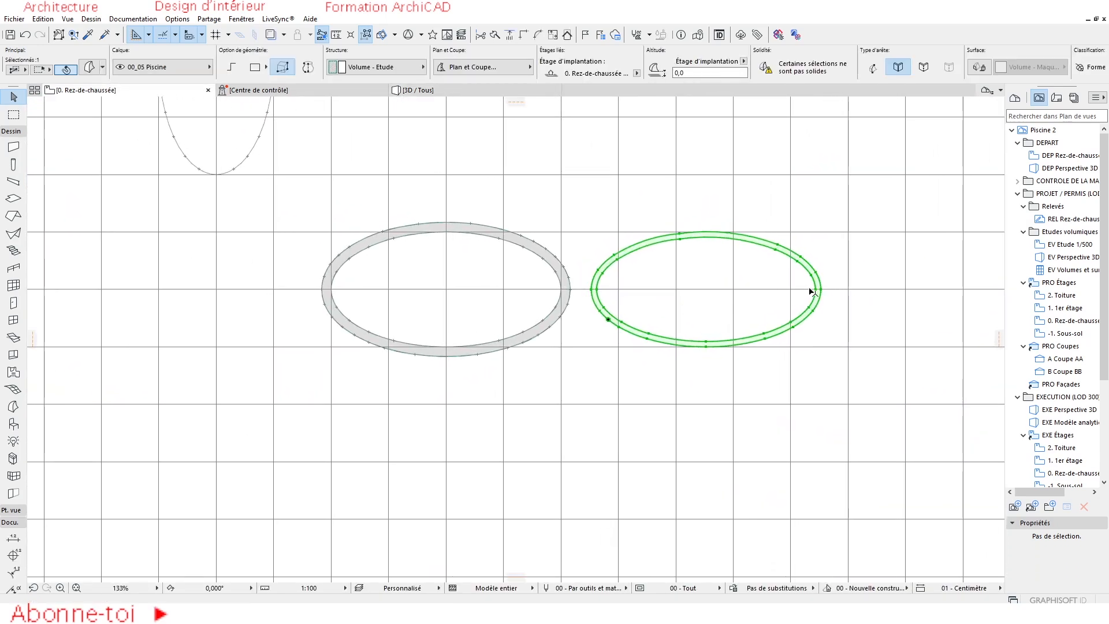
key("ctrl+d")
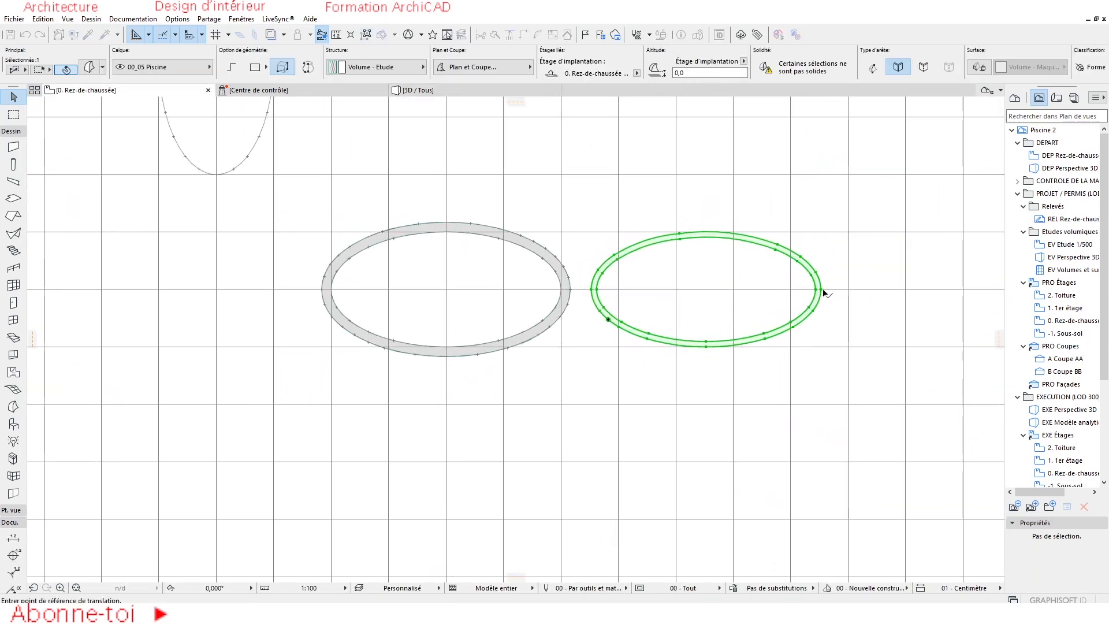
left_click(457, 86)
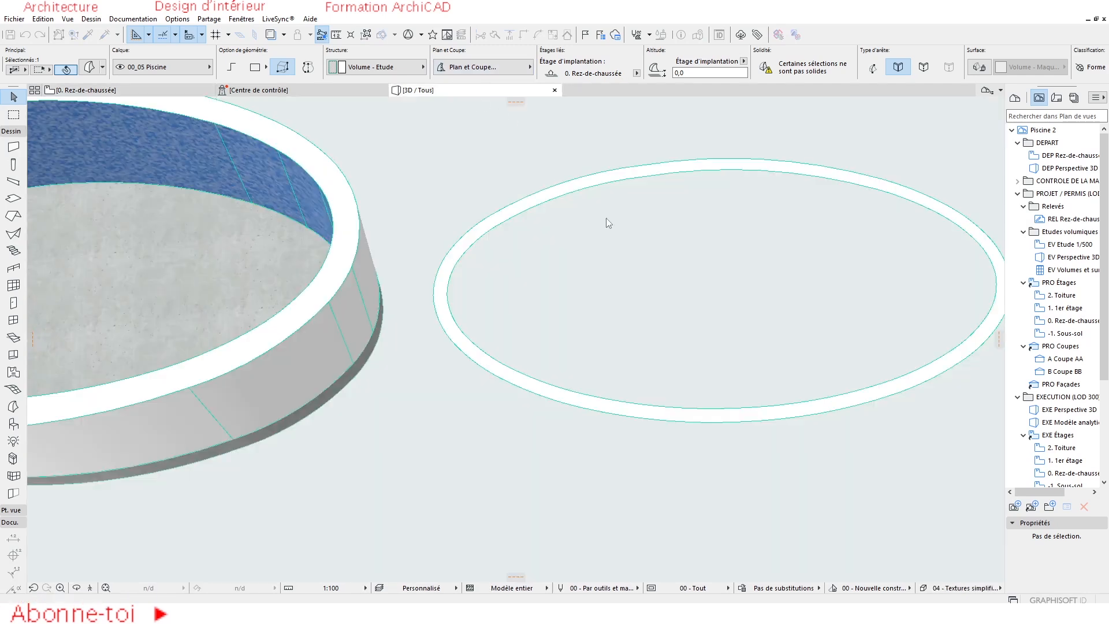
Extrude the narrow elliptical ring vertically into a solid step
left_click(453, 250)
scroll(500, 258, "down", 1)
middle_click_drag(500, 258, 601, 285)
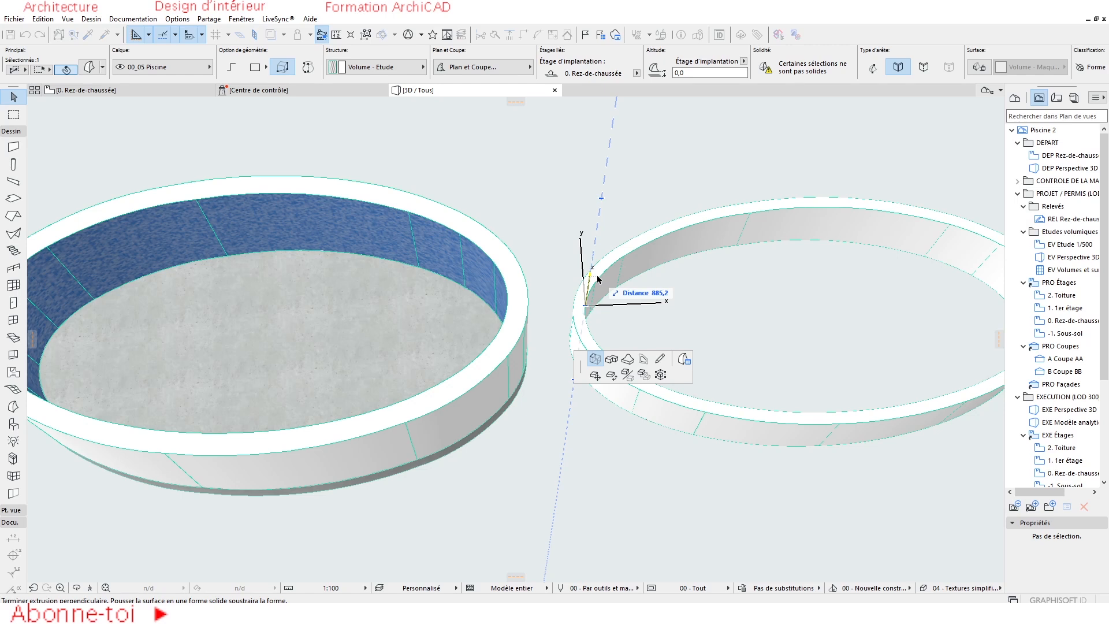
key("Return")
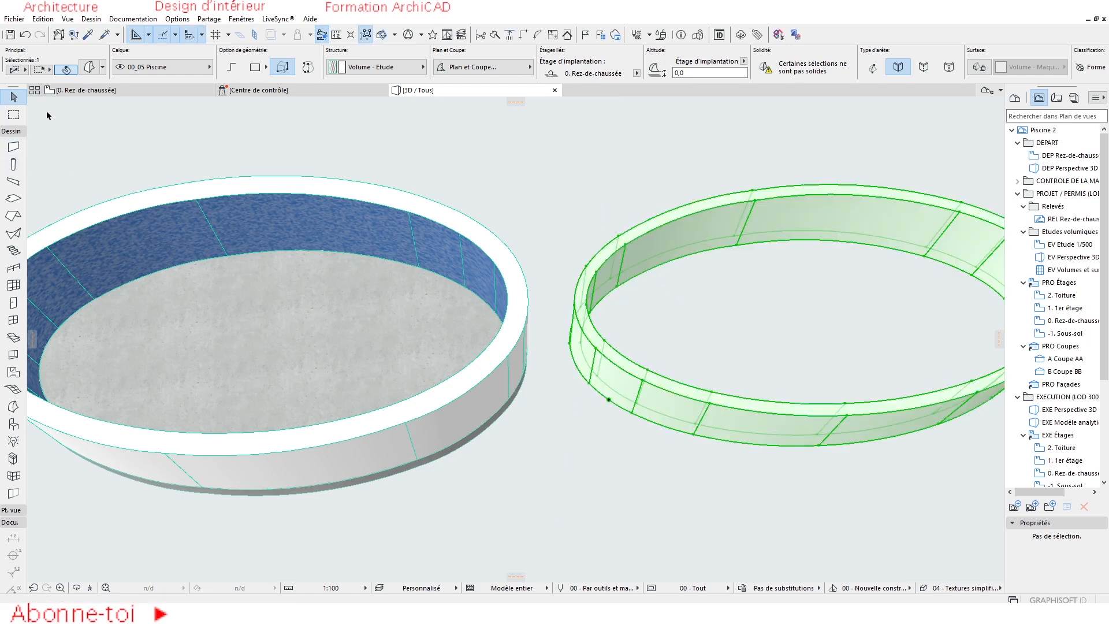
Move the extruded ring into the basin against its inner wall in plan and check the fit in 3D
left_click(128, 90)
key("Escape")
left_click(809, 271)
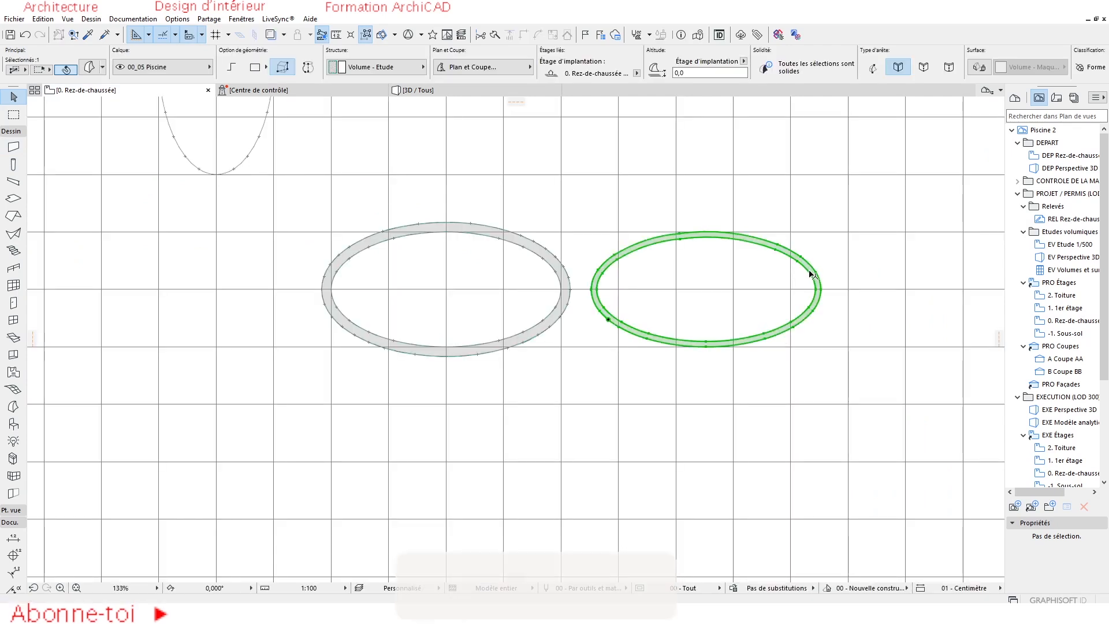
key("ctrl+d")
left_click(821, 292)
left_click(560, 288)
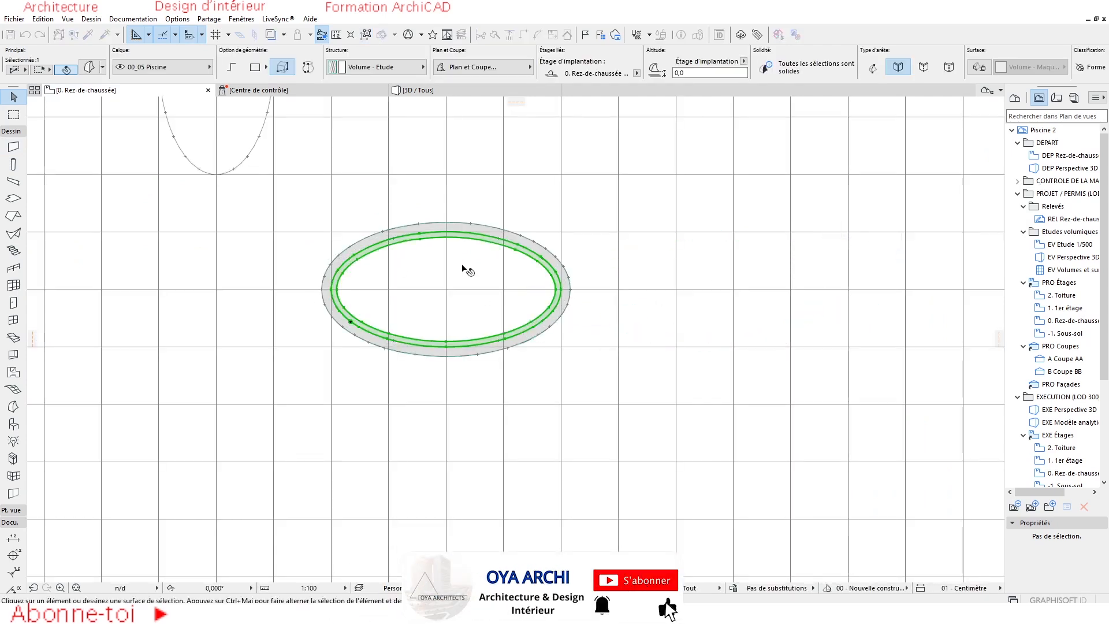
left_click(419, 91)
middle_click_drag(420, 315, 354, 265, "shift")
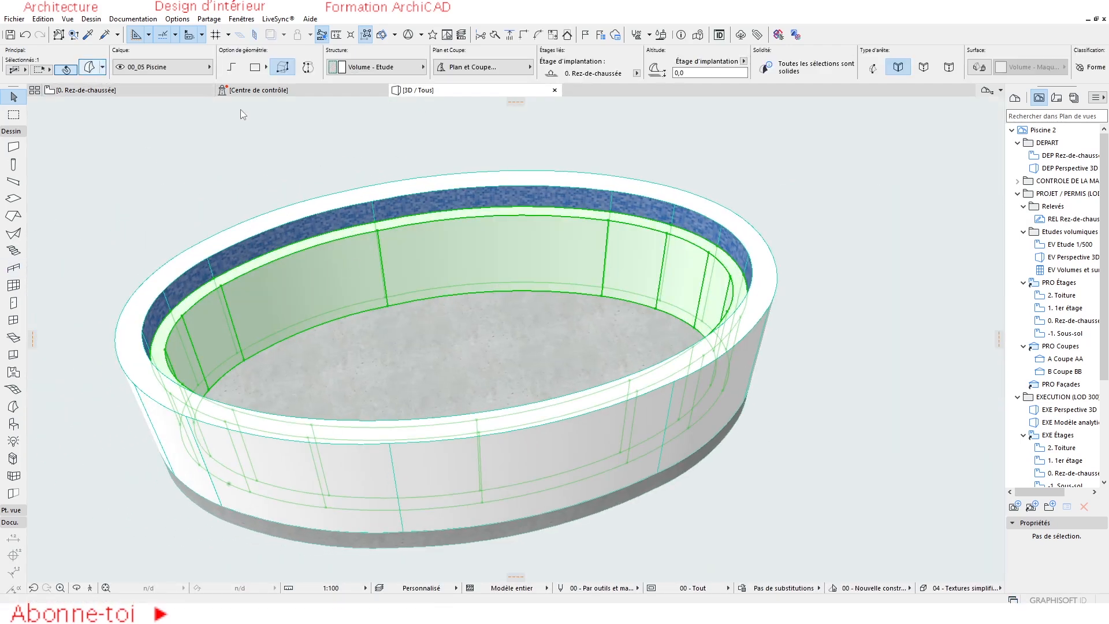
Override the surface of the extruded inner step ring with Carrelage - Mosaique bleu
left_click(441, 298)
left_click(490, 299)
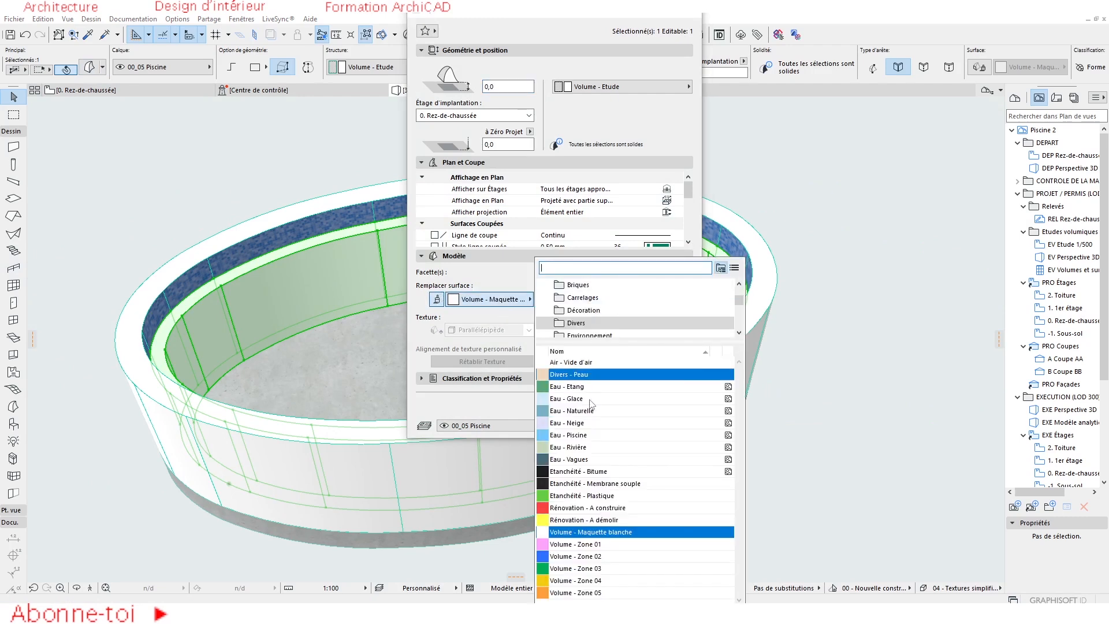
type("c")
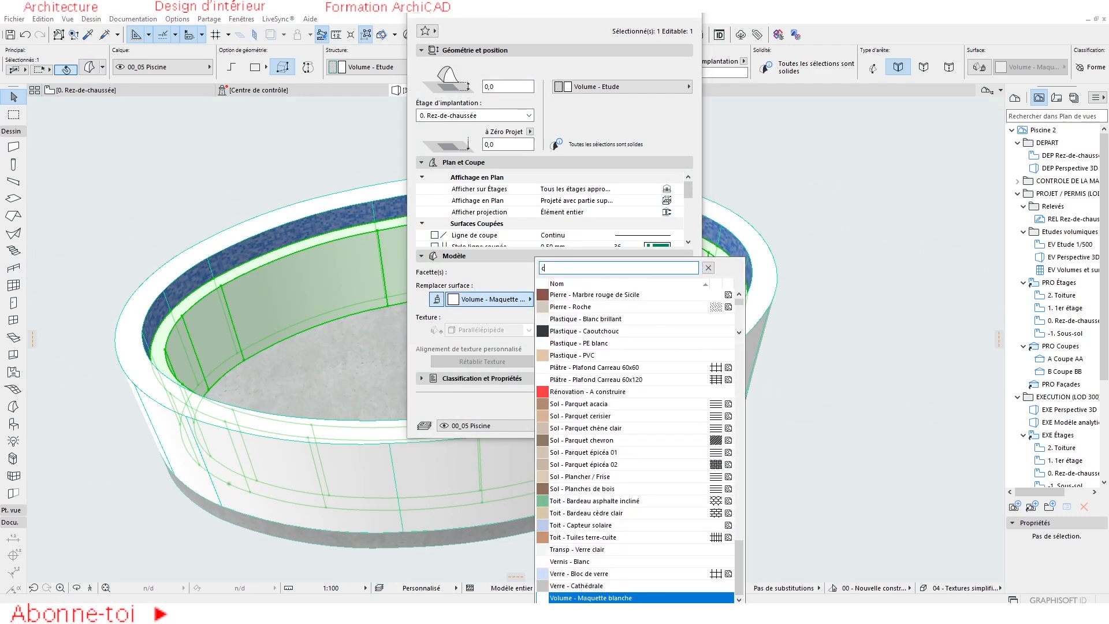
type("arre")
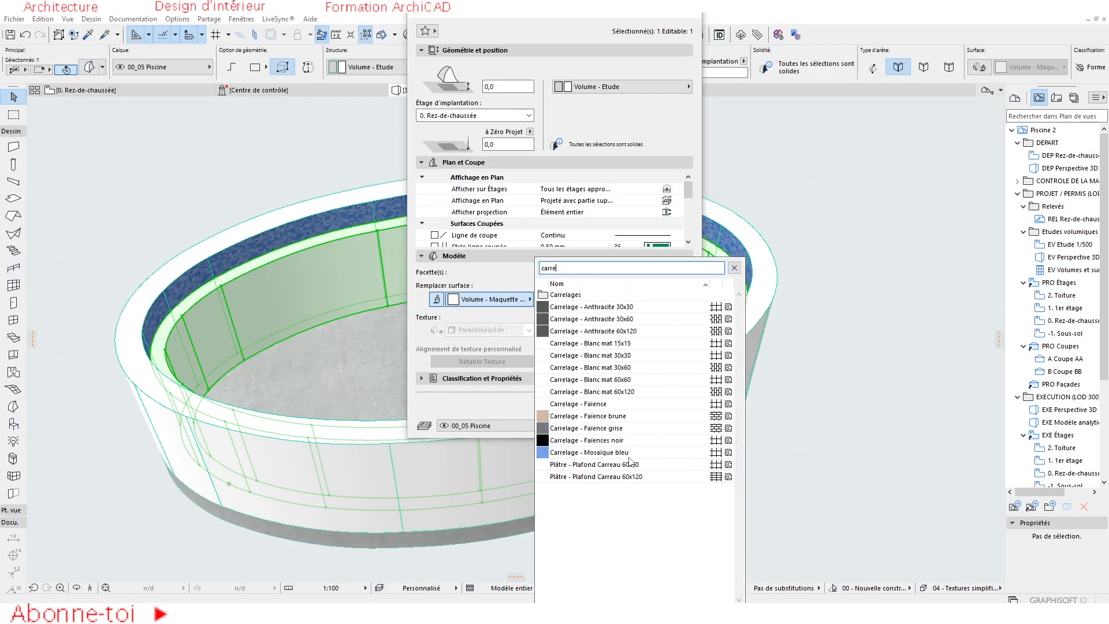
left_click(584, 452)
left_click(666, 425)
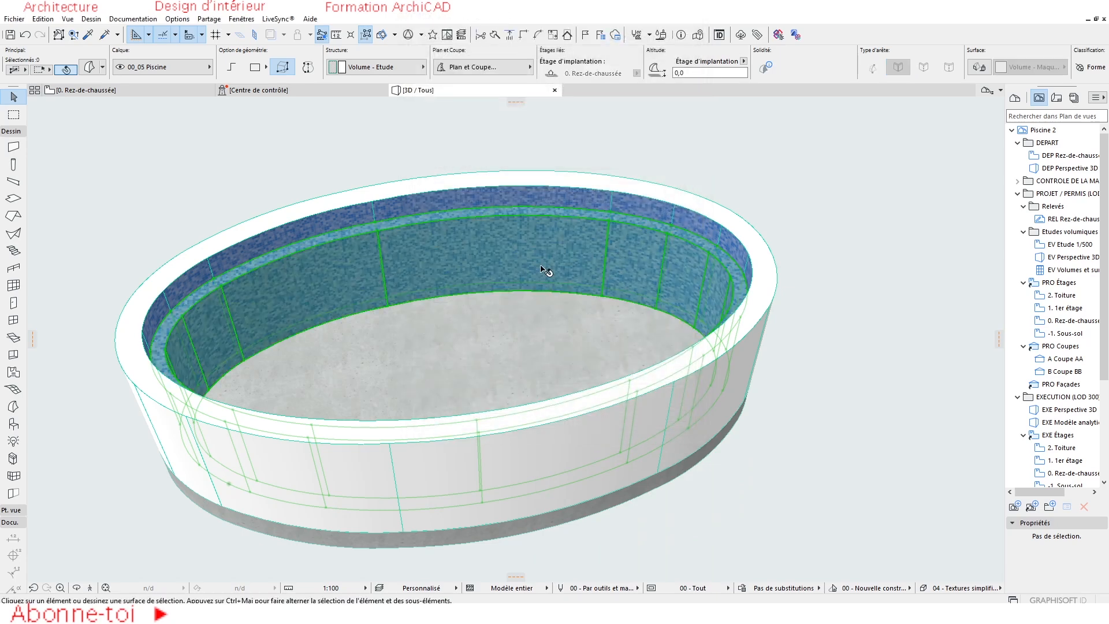
middle_click_drag(712, 307, 709, 366, "shift")
scroll(546, 254, "up", 3)
middle_click_drag(547, 254, 369, 277, "shift")
In the ground-floor plan, draw a 45° line about 12728 long from the grid point below the vertical ellipse, level with the pool's centre
left_click(87, 90)
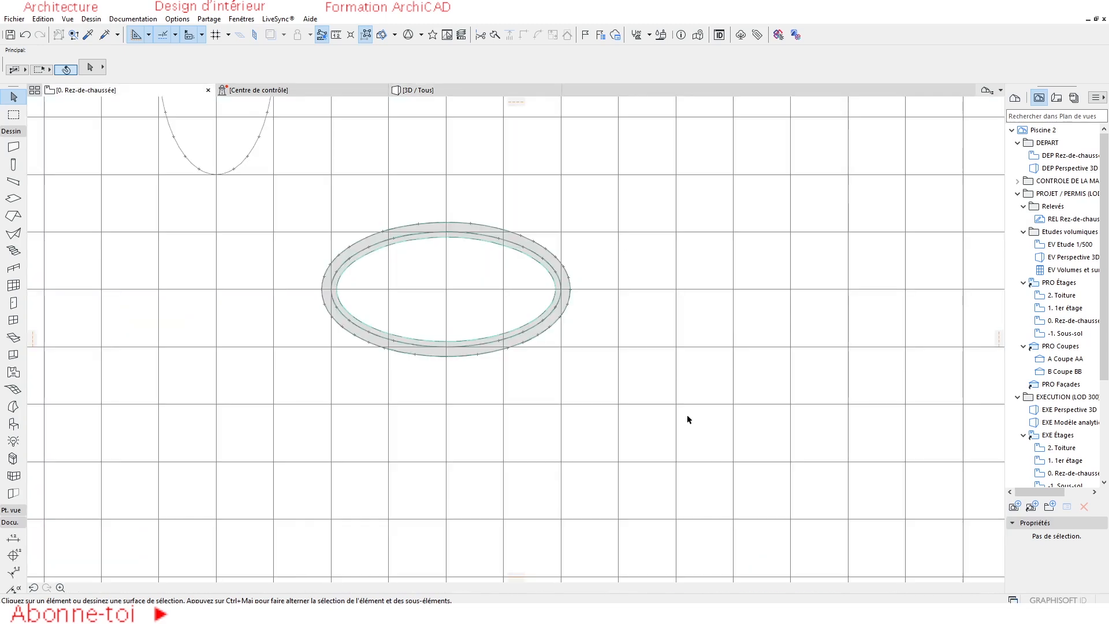
scroll(686, 413, "down", 4)
middle_click_drag(614, 393, 598, 381)
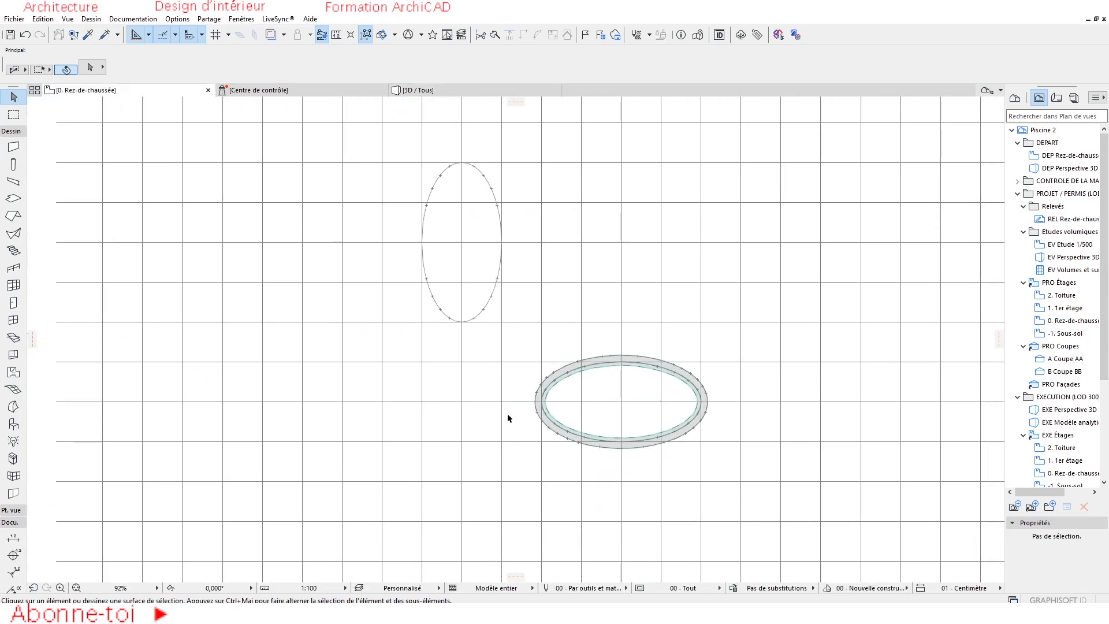
scroll(502, 406, "up", 3)
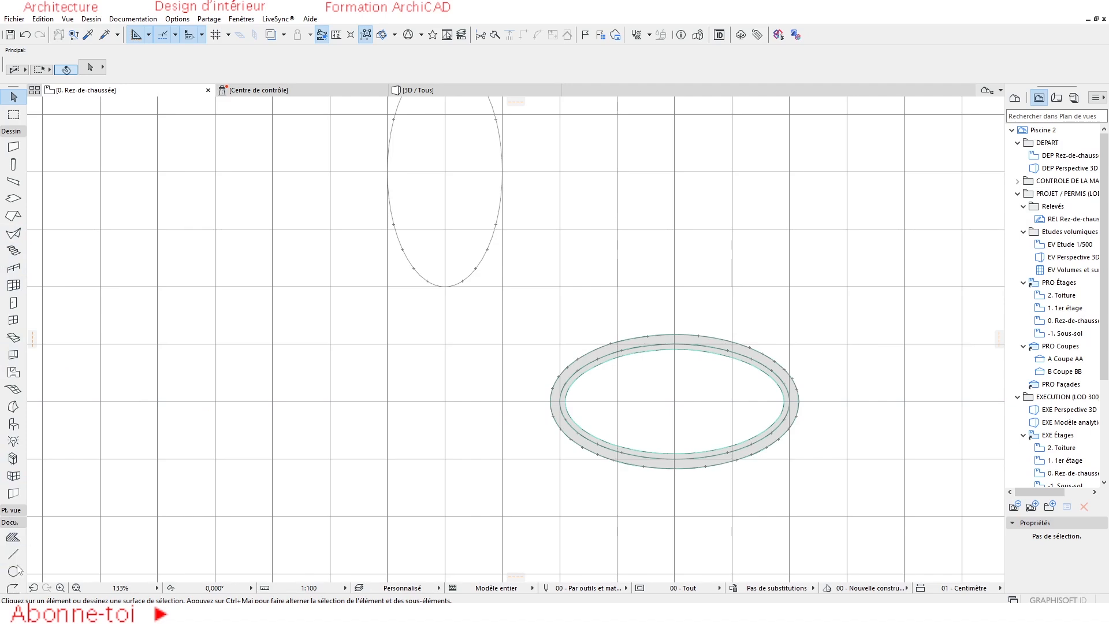
left_click(11, 521)
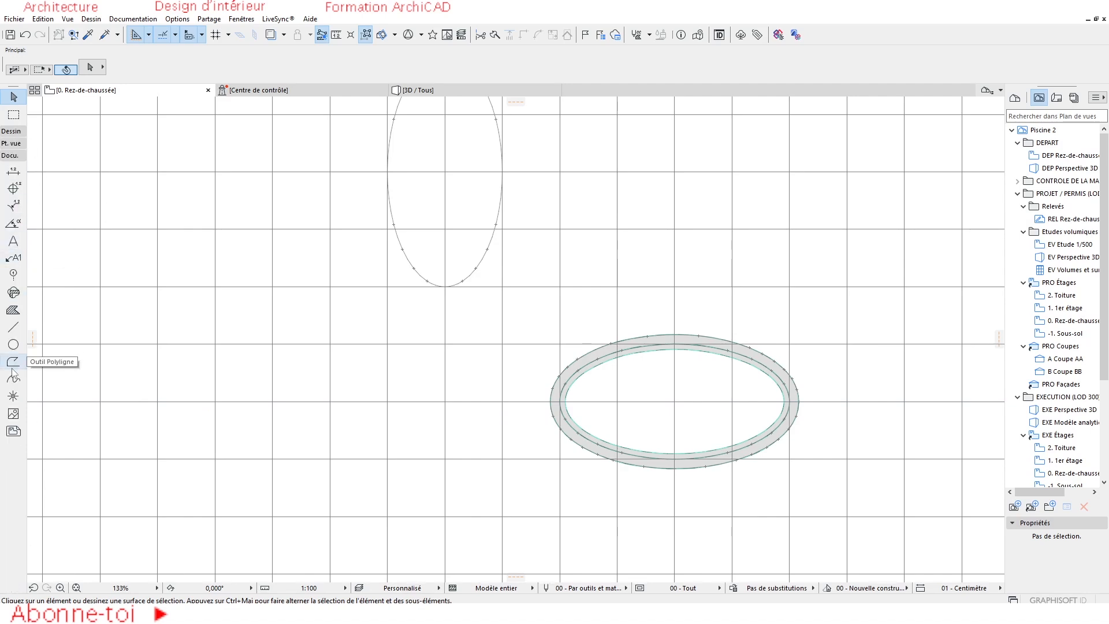
left_click(12, 326)
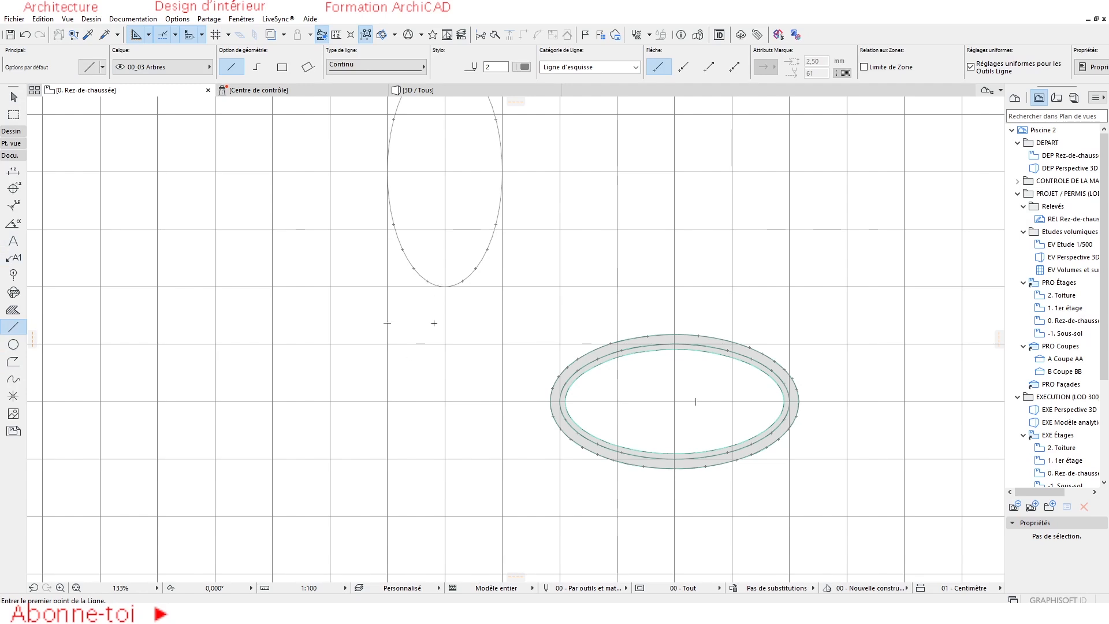
left_click(443, 401)
middle_click_drag(754, 183, 653, 303)
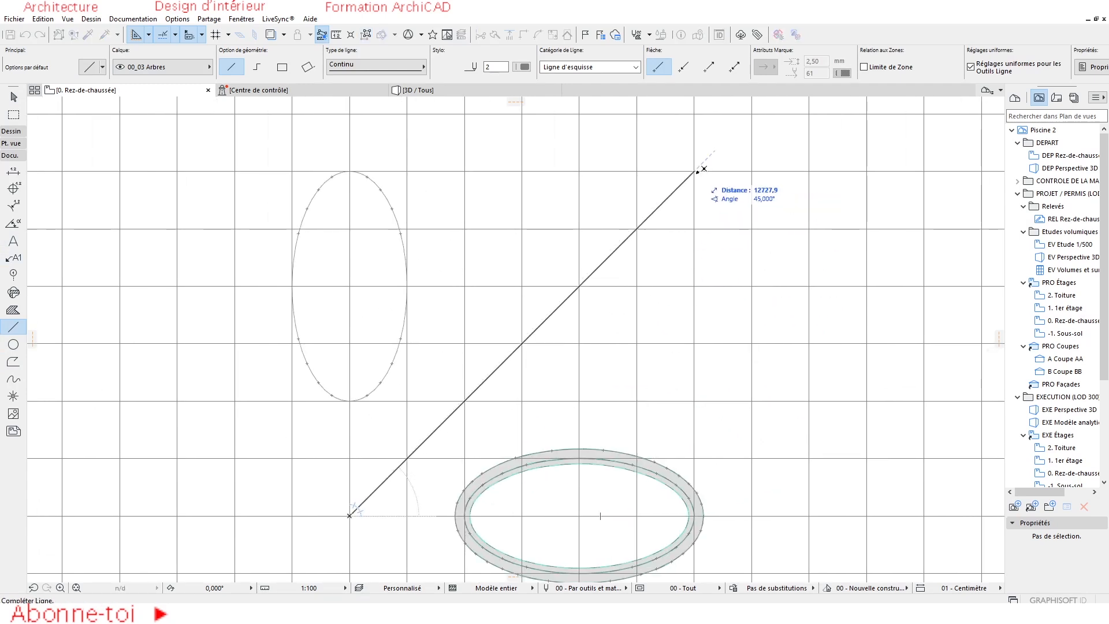
left_click(703, 168)
From the vertical ellipse's lowest point, draw a short 45° line down-left and a second line to the pool's outer left vertex
scroll(754, 285, "down", 2)
scroll(578, 317, "up", 4)
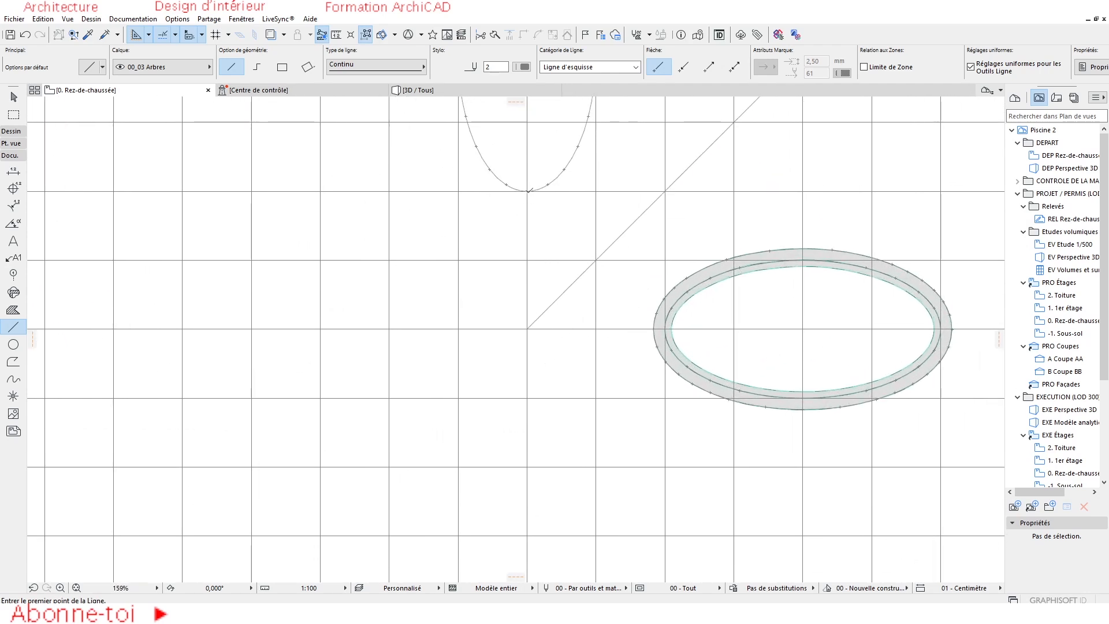
left_click(527, 191)
left_click(458, 259)
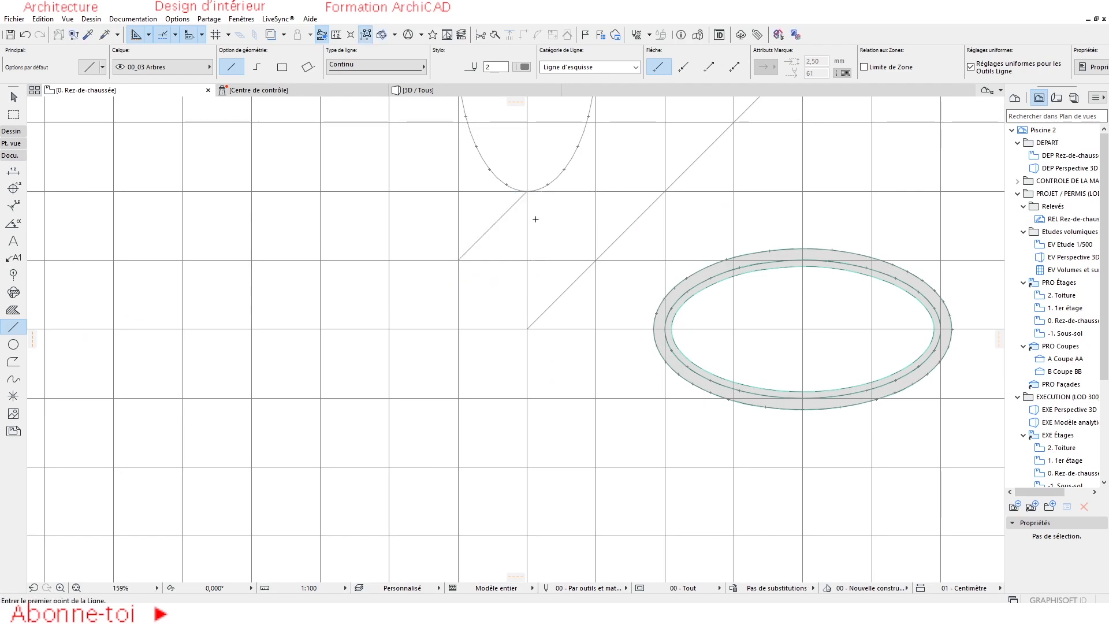
left_click(527, 190)
left_click(653, 329)
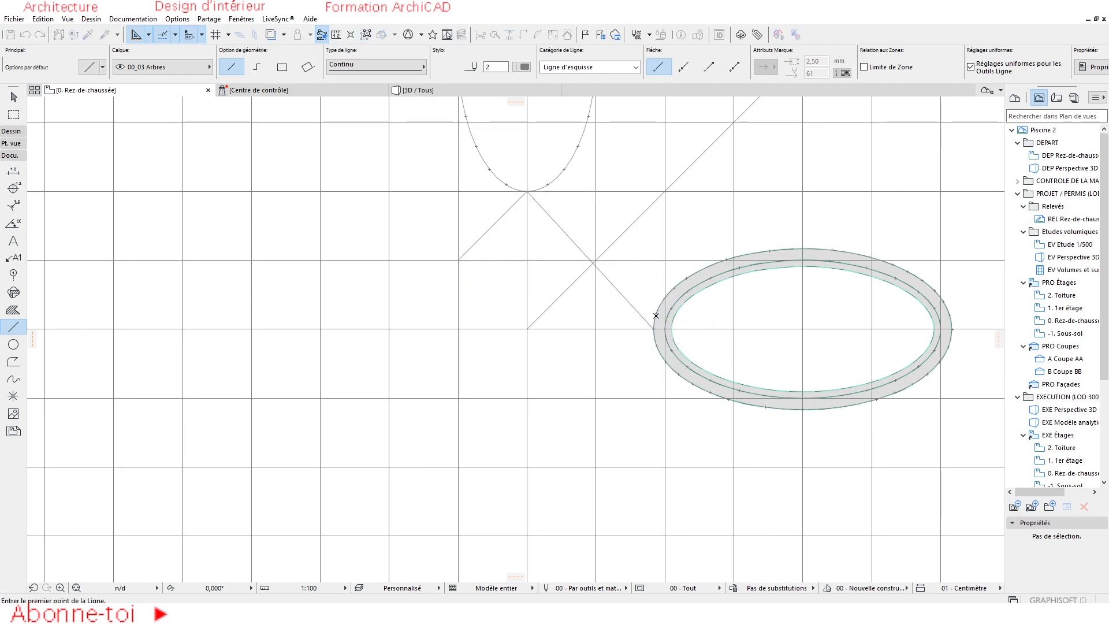
key("Escape")
Move the line linking the two ellipses from its crossing with the long diagonal to the diagonal's lower end
left_click(572, 240)
key("ctrl+d")
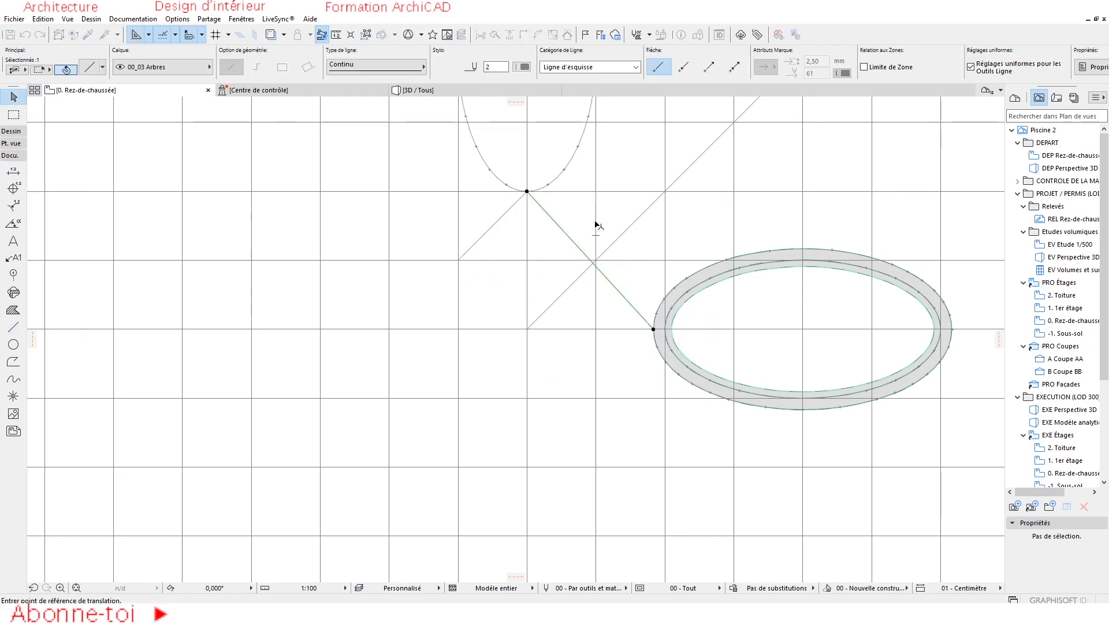
left_click(593, 263)
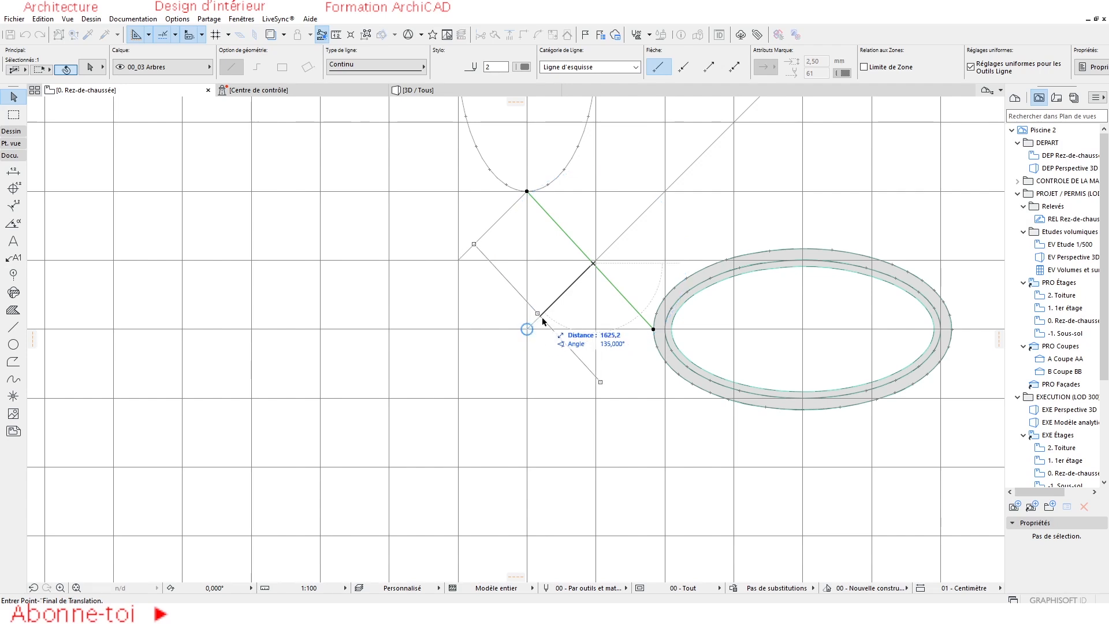
left_click(527, 328)
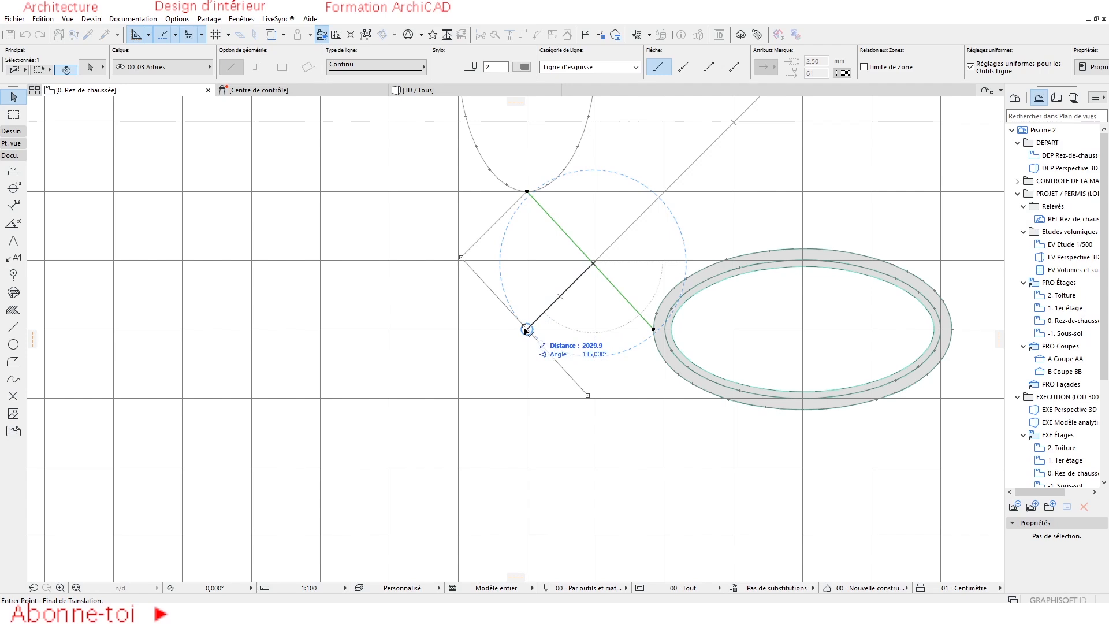
Copy the short 45° line from the vertical ellipse's lowest point to the pool's outer left vertex
left_click(510, 209)
left_click(527, 191)
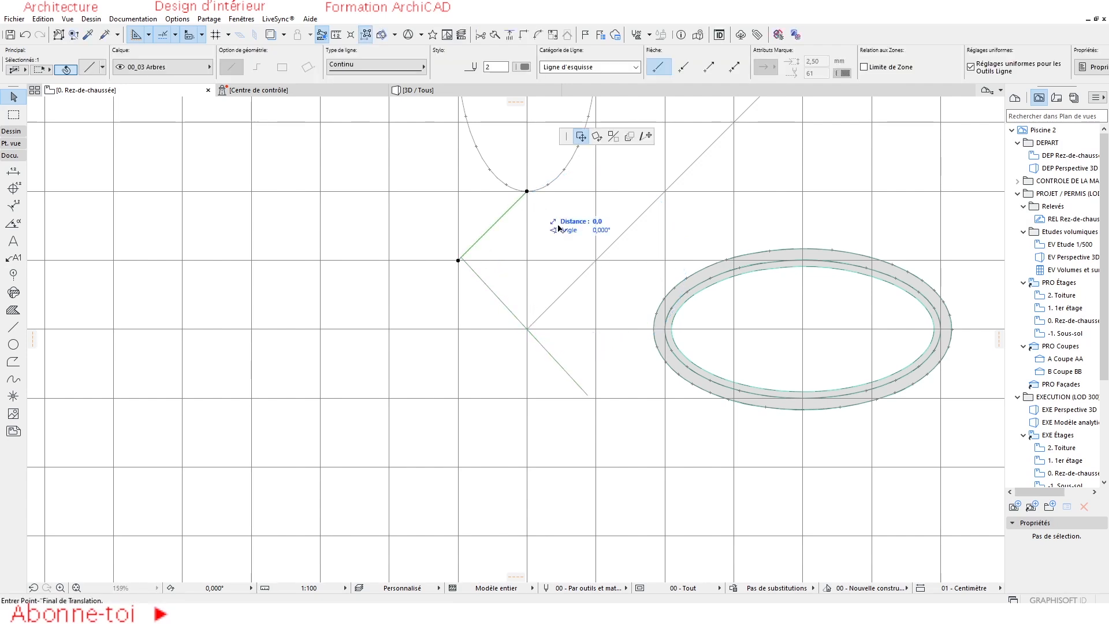
key("ctrl")
left_click(653, 329)
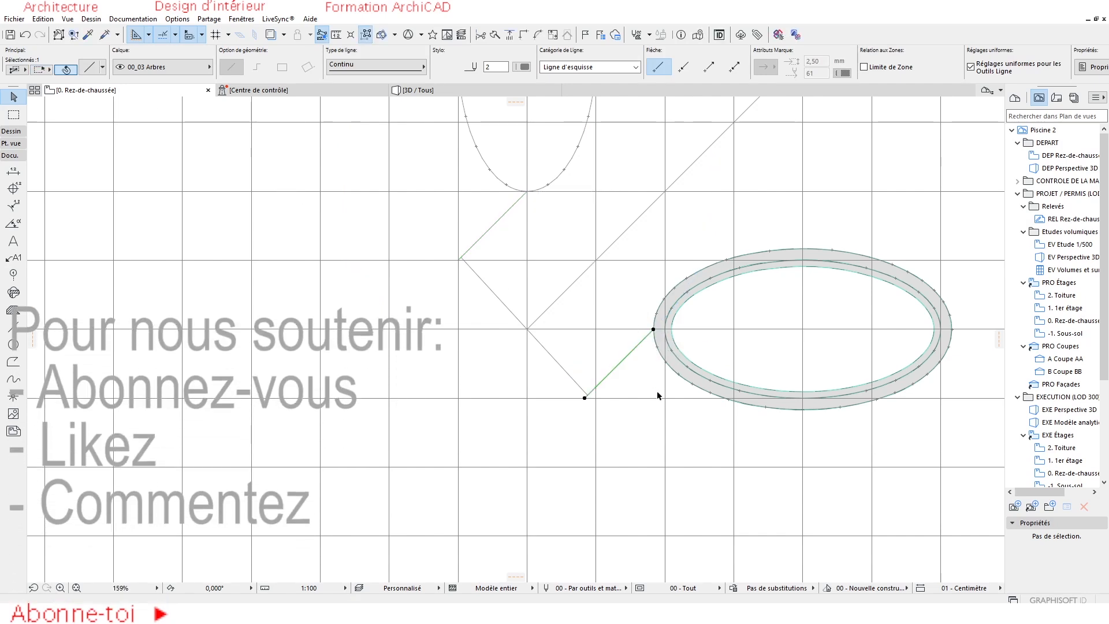
Select the cross line and both short 45° lines and use Intersect to join them at clean corners
scroll(635, 346, "up", 4)
left_click(487, 428, "shift")
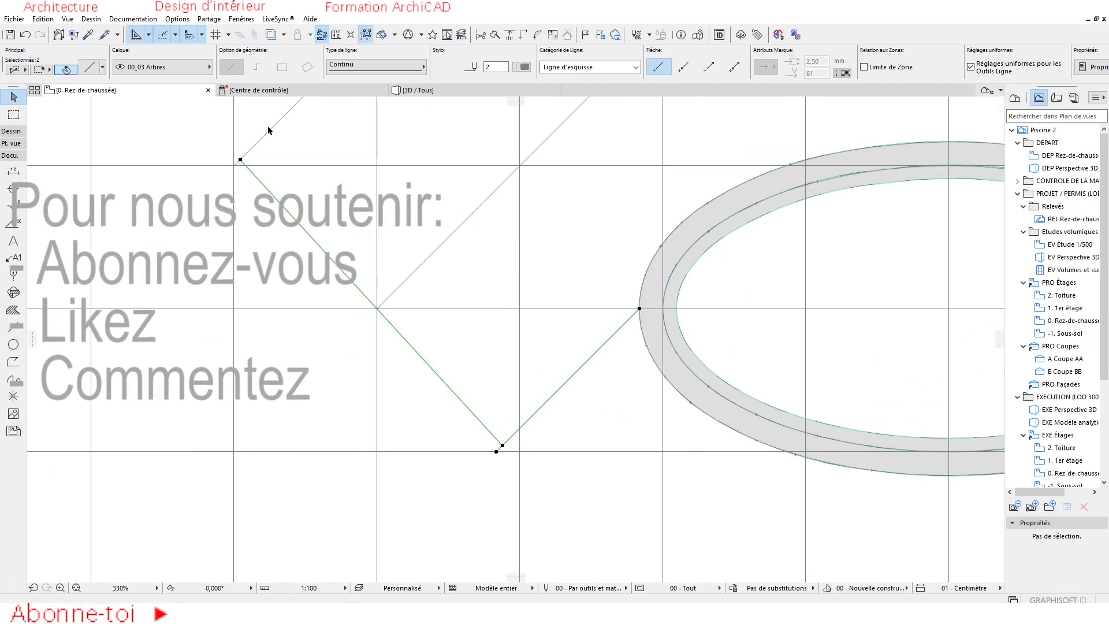
left_click(268, 128, "shift")
left_click(523, 34)
left_click(612, 390)
scroll(612, 391, "down", 3)
middle_click_drag(587, 279, 524, 348)
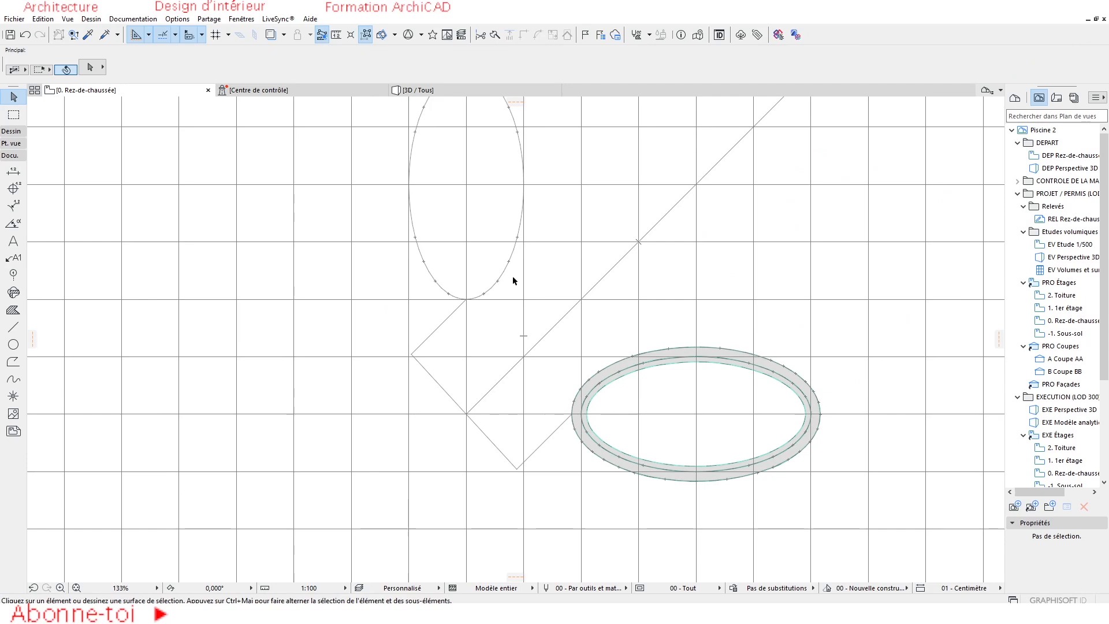
Copy the short 45° line below the vertical ellipse so its lower end sits on the ellipse's lower-right curve
left_click(465, 305)
left_click(413, 354)
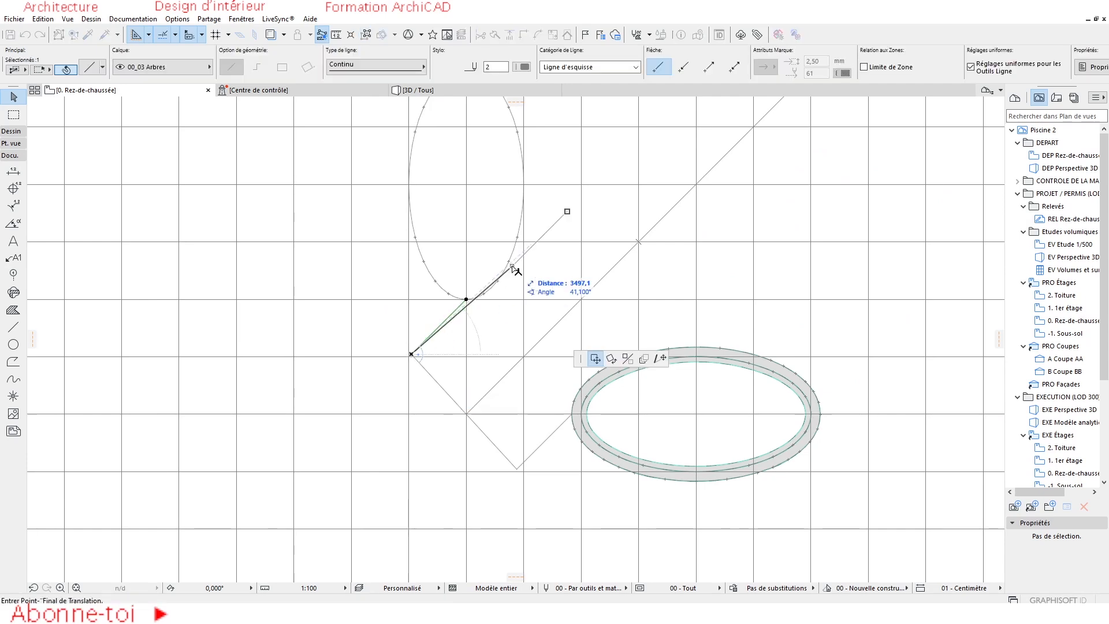
scroll(508, 265, "up", 5)
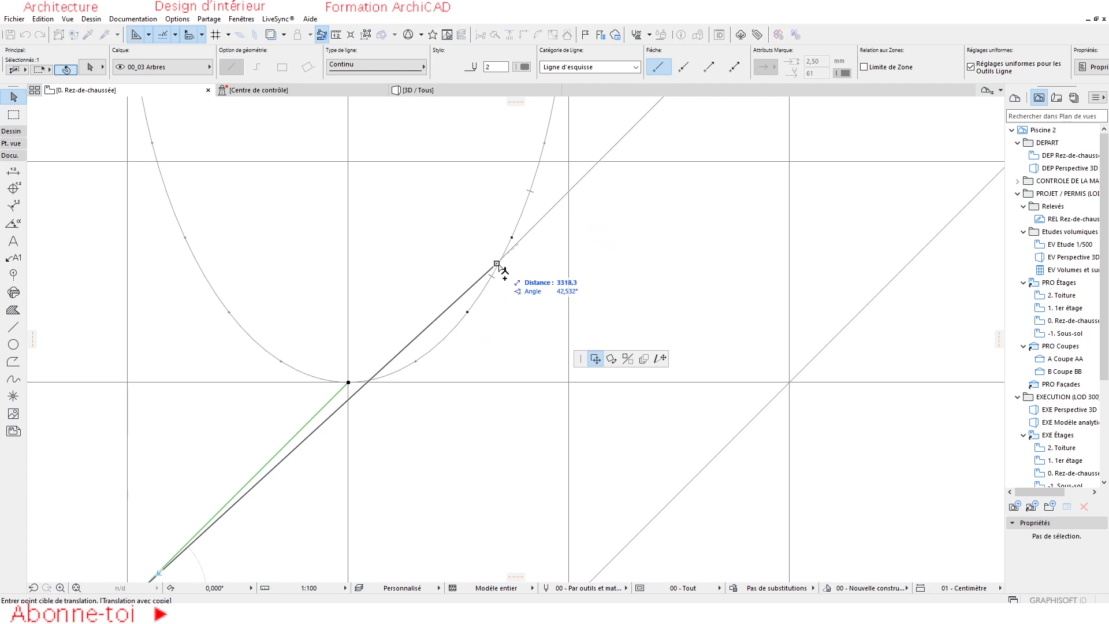
left_click(511, 254)
scroll(496, 254, "up", 5)
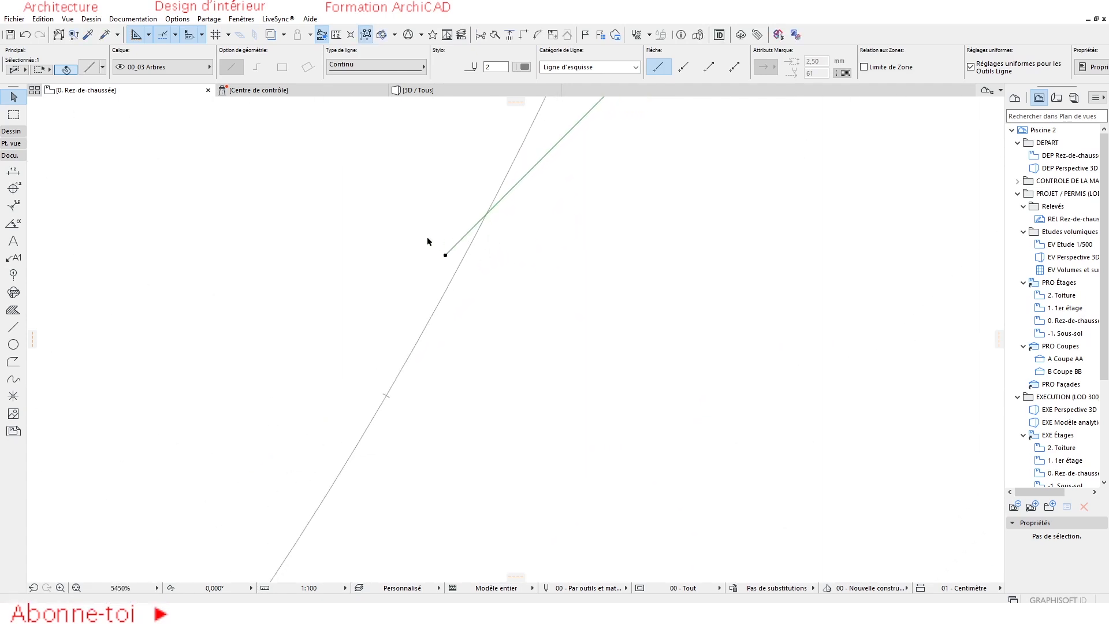
scroll(450, 248, "down", 10)
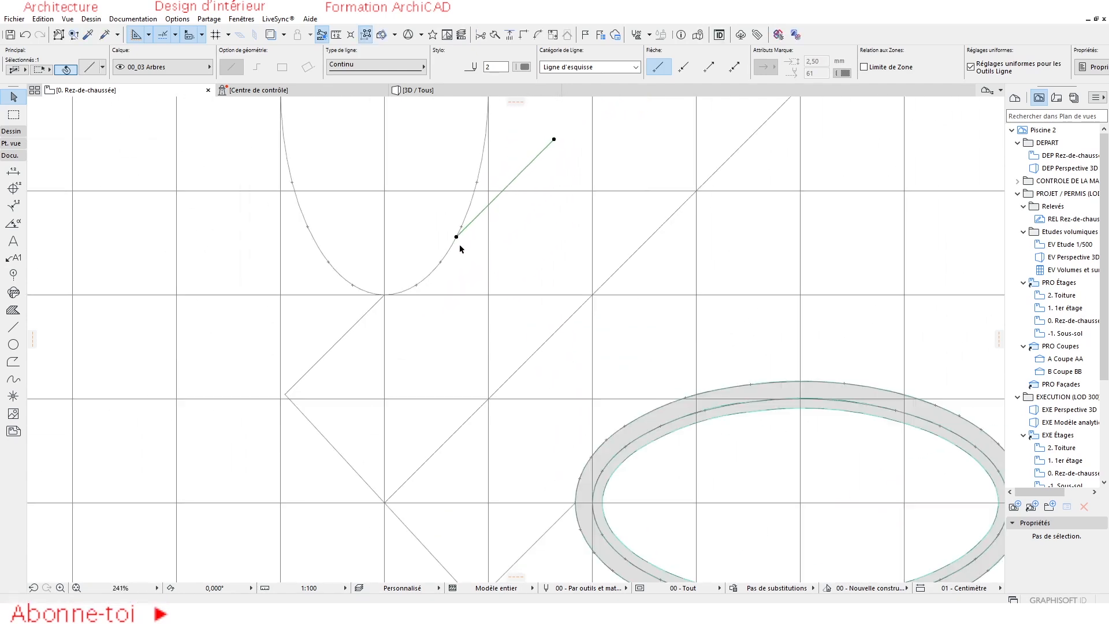
Mirror a copy of the new short line about the long diagonal onto the pool's upper-left edge
key("ctrl+alt+m")
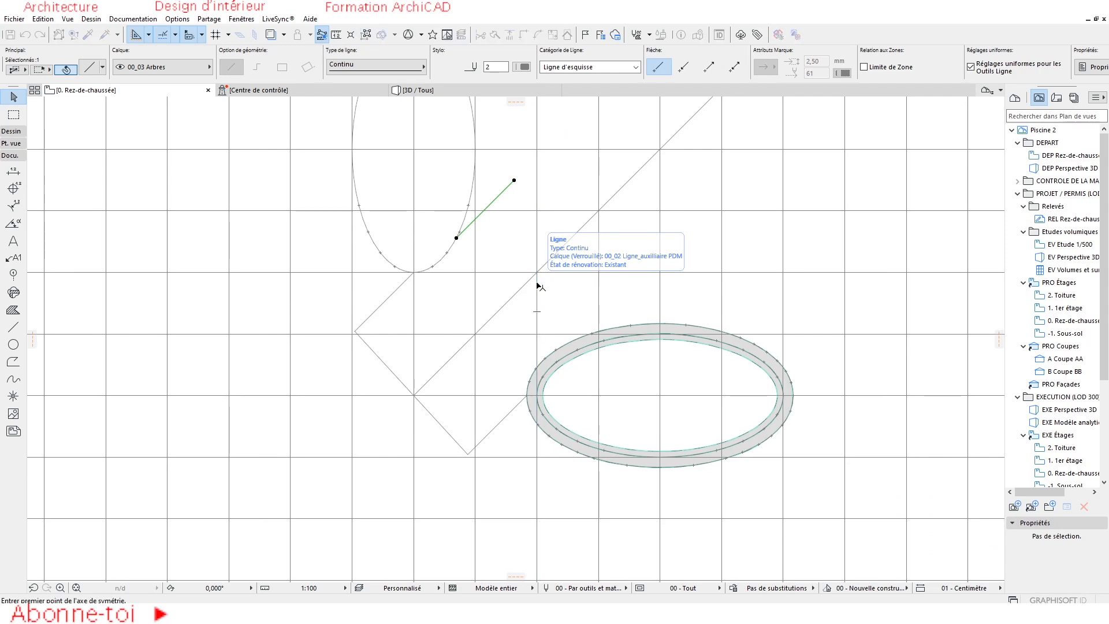
left_click(475, 336)
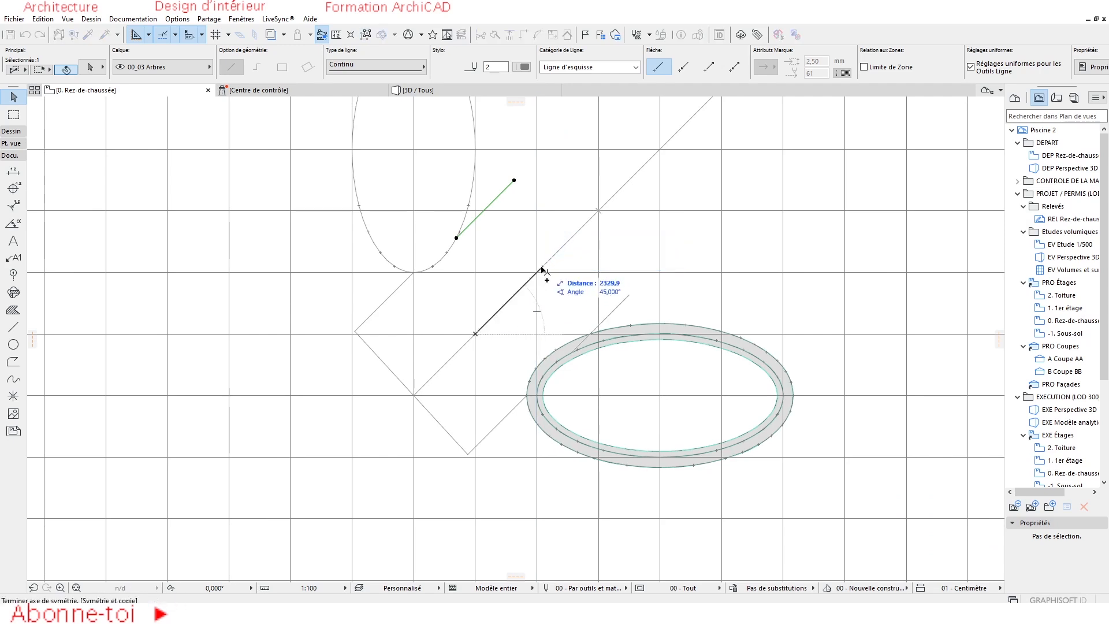
left_click(537, 274)
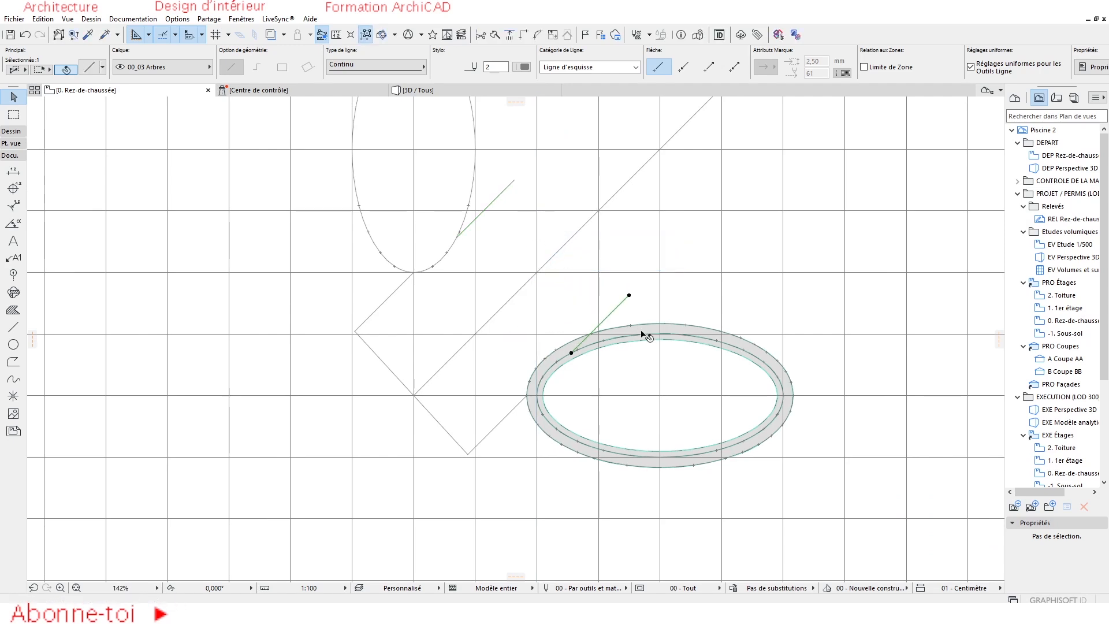
scroll(573, 353, "up", 3)
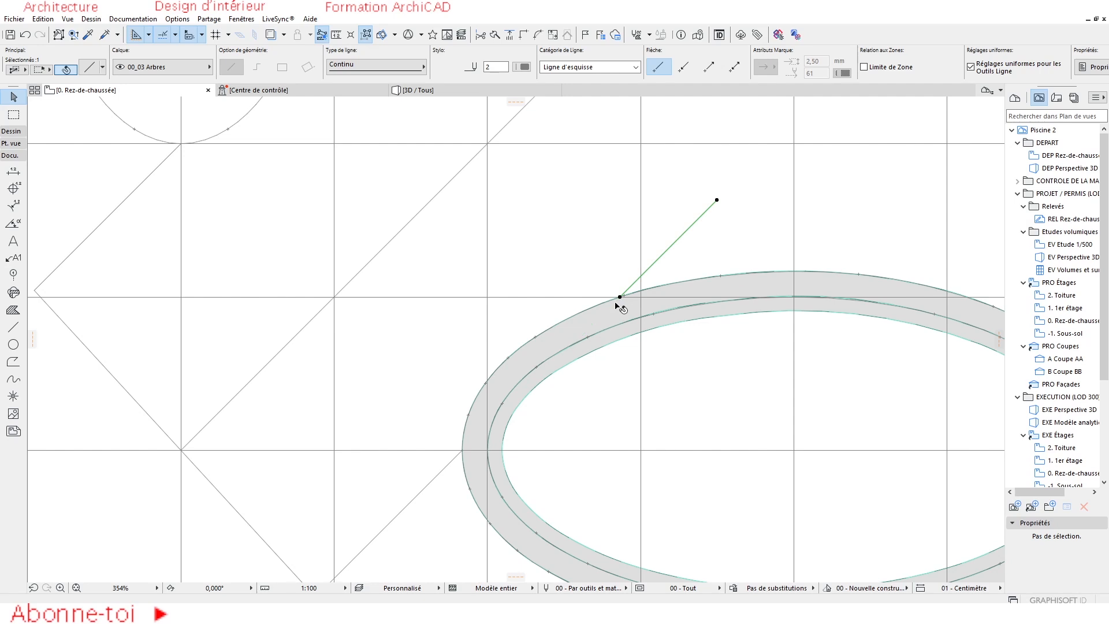
key("Escape")
scroll(635, 286, "down", 3)
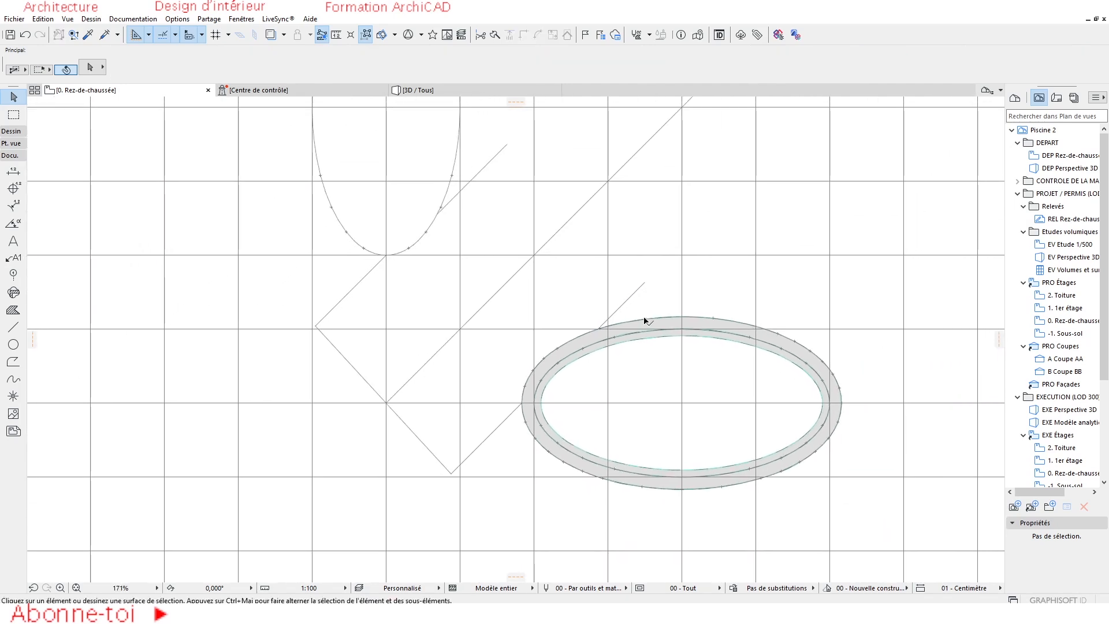
scroll(653, 332, "down", 2)
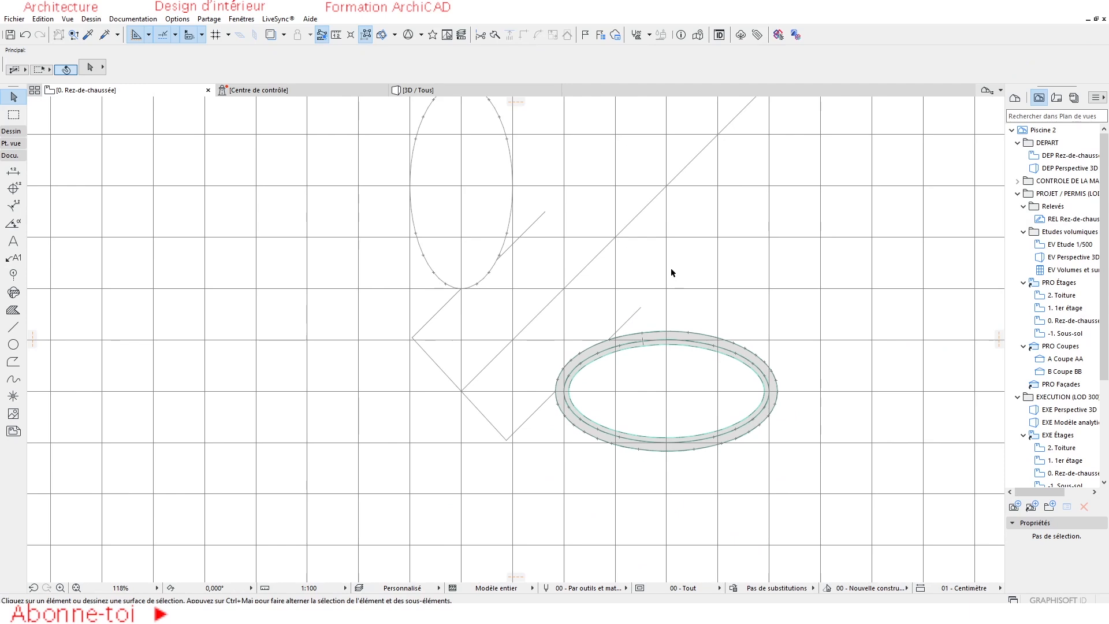
scroll(569, 291, "up", 2)
scroll(564, 317, "up", 1)
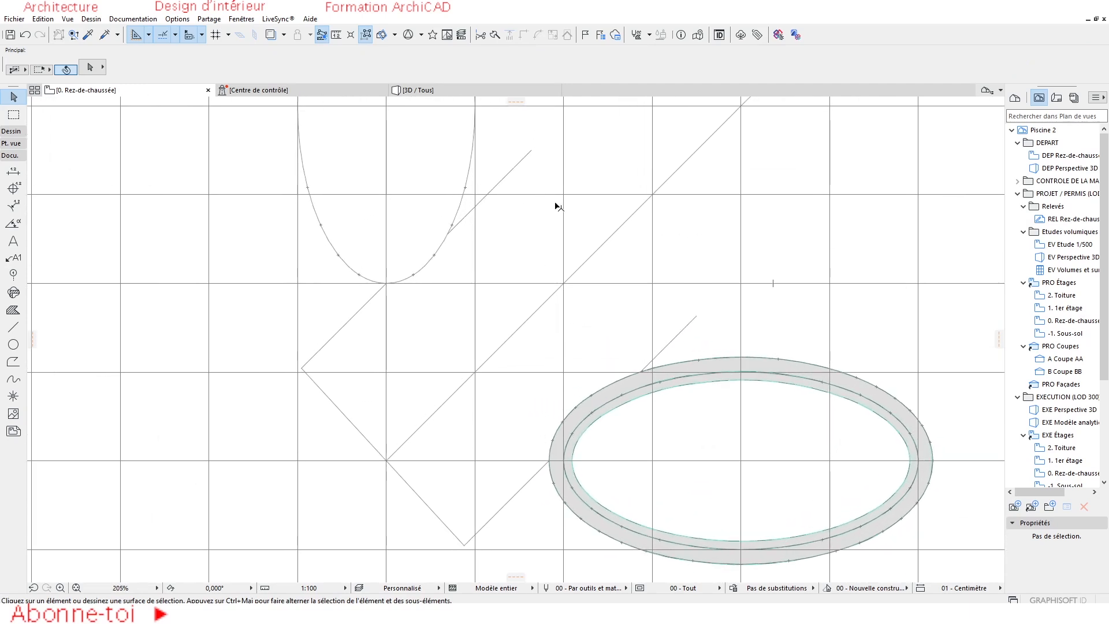
left_click(589, 256, "alt")
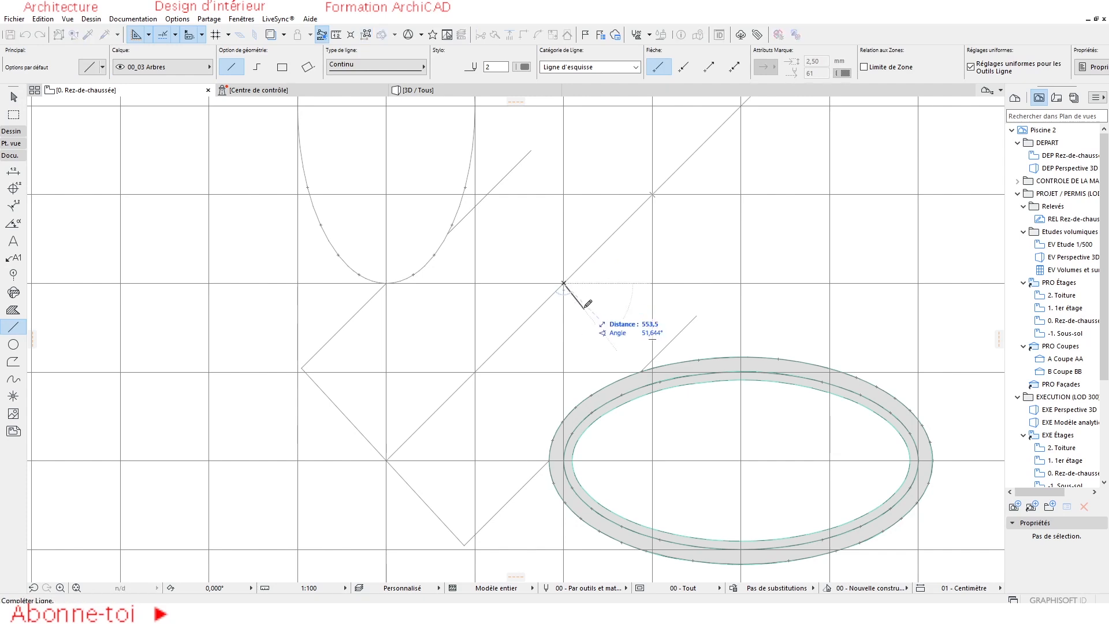
Copy the cross line up along the long diagonal, from the diagonal's lower end to the span between the two upper short lines
left_click(381, 456, "shift")
left_click(529, 324, "shift")
key("ctrl+d")
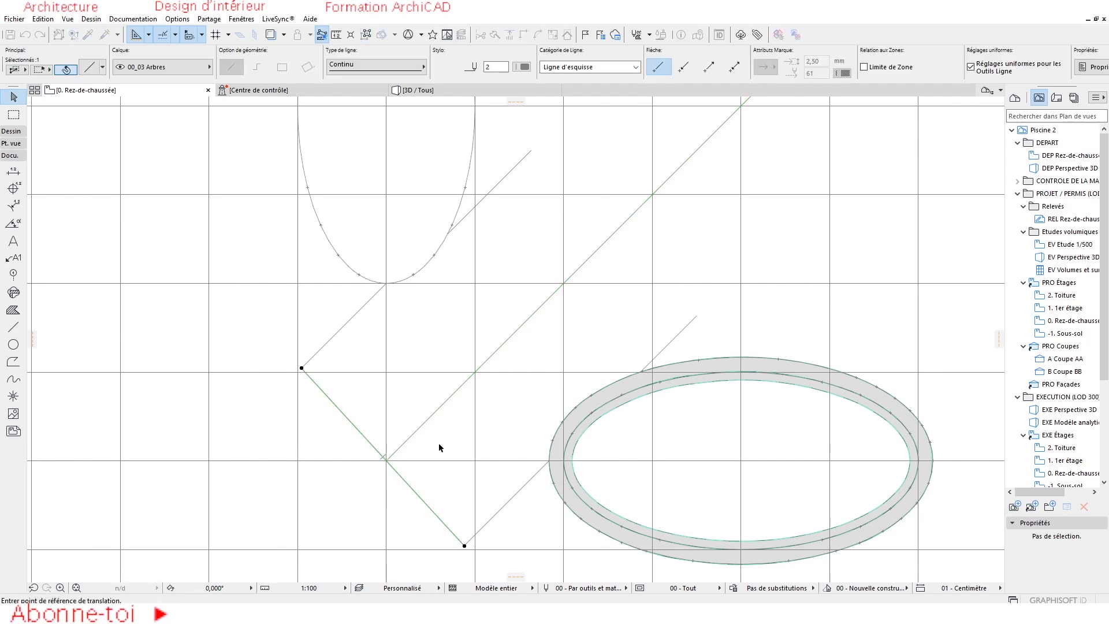
left_click(385, 460)
key("ctrl")
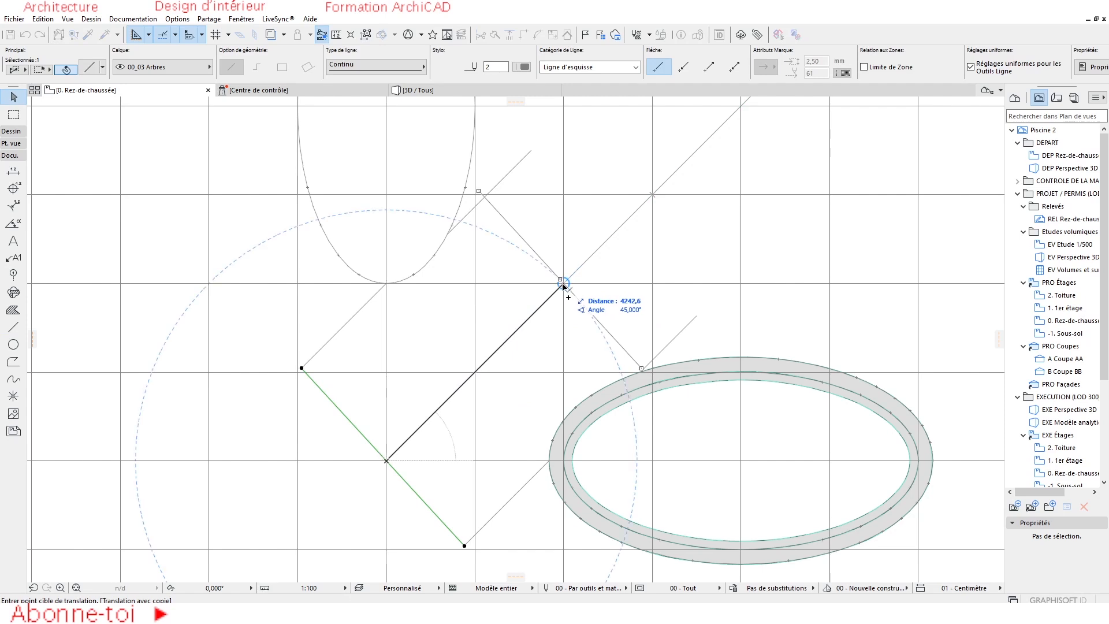
left_click(562, 202)
scroll(576, 202, "up", 4)
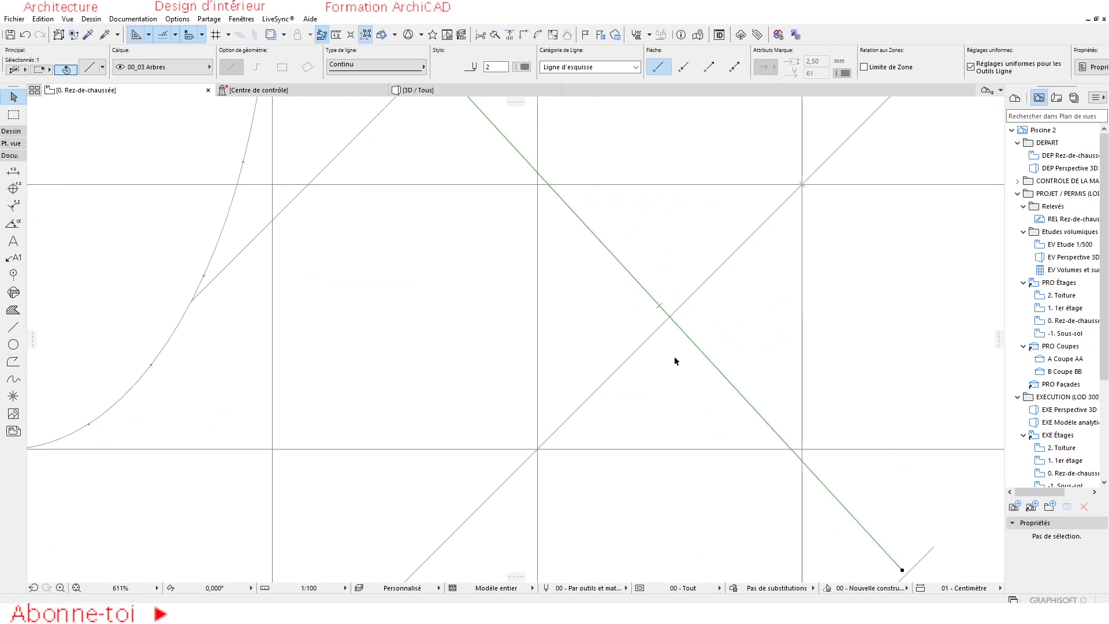
left_click(669, 317)
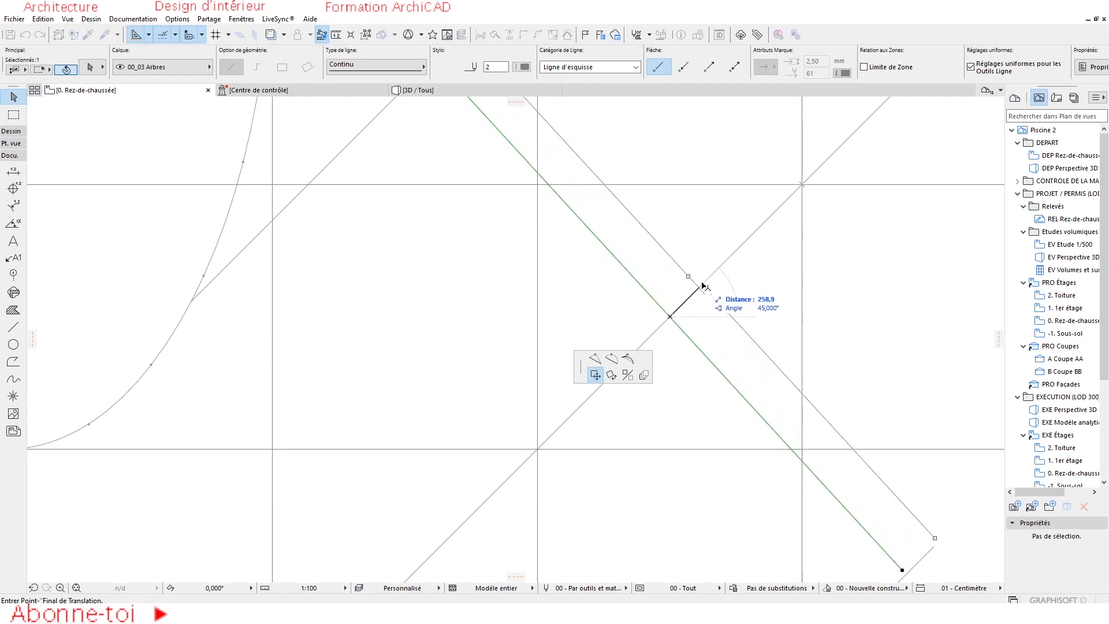
key("Escape")
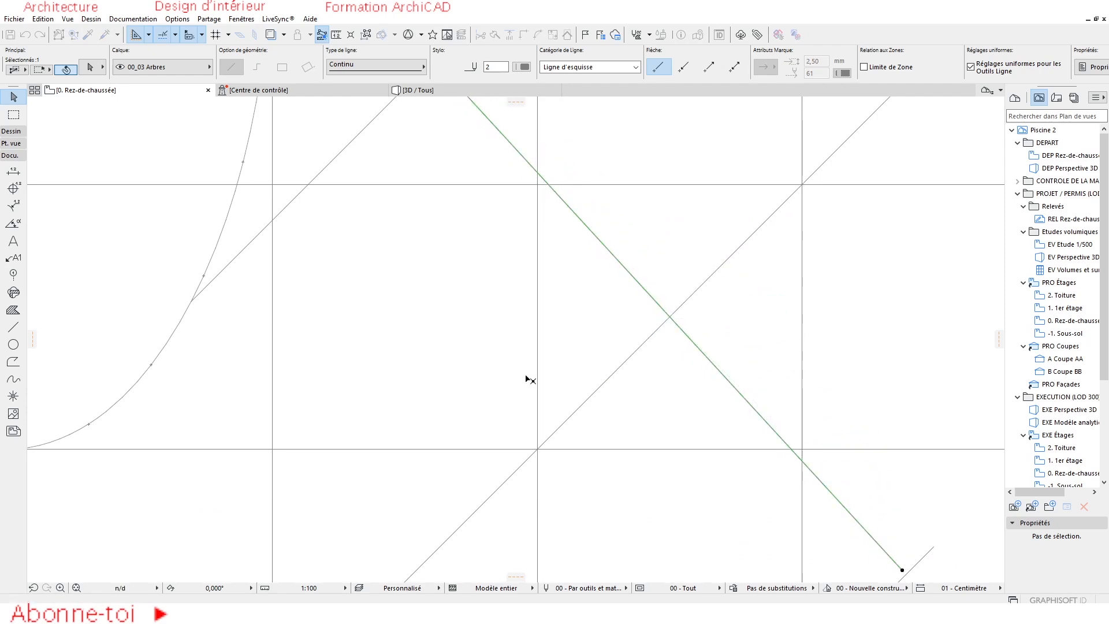
scroll(691, 410, "down", 3)
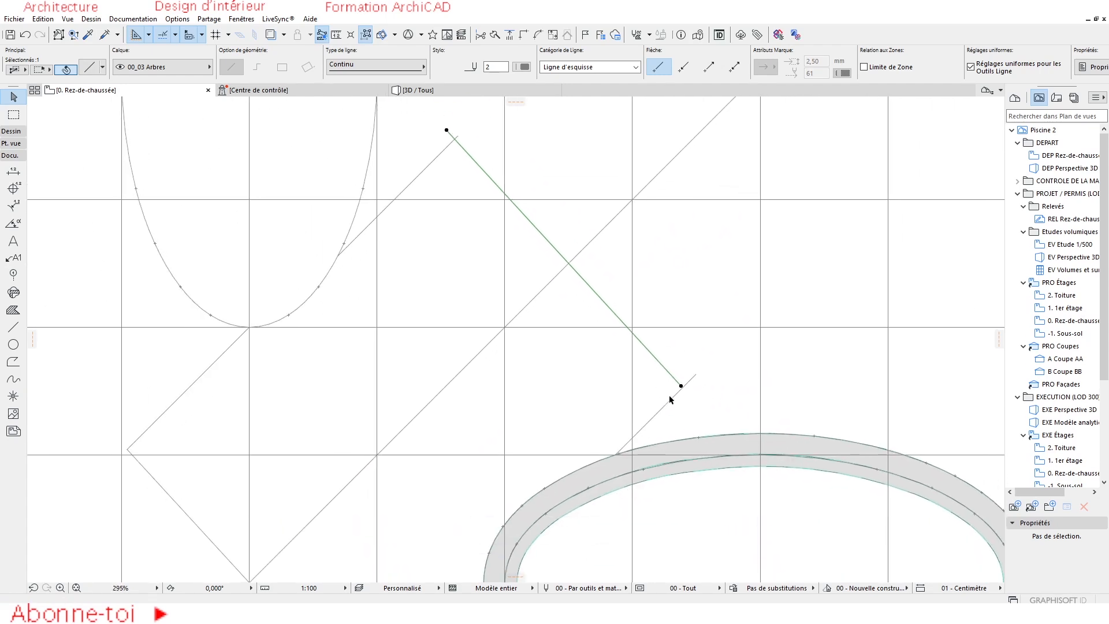
Move the short 45° line above the pool diagonally up along the cross line to the nearby grid intersection
left_click(679, 387)
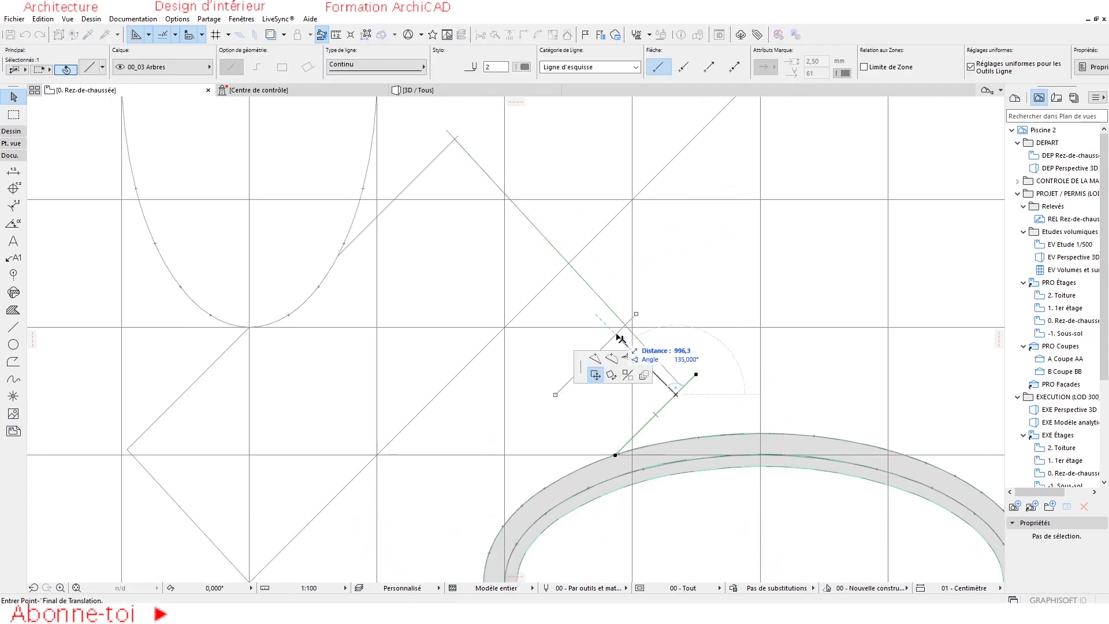
left_click(620, 338)
scroll(623, 332, "up", 5)
scroll(622, 327, "up", 2)
Move the cross line from its crossing with the short line onto the grid intersection, and remove the short line
left_click(603, 346)
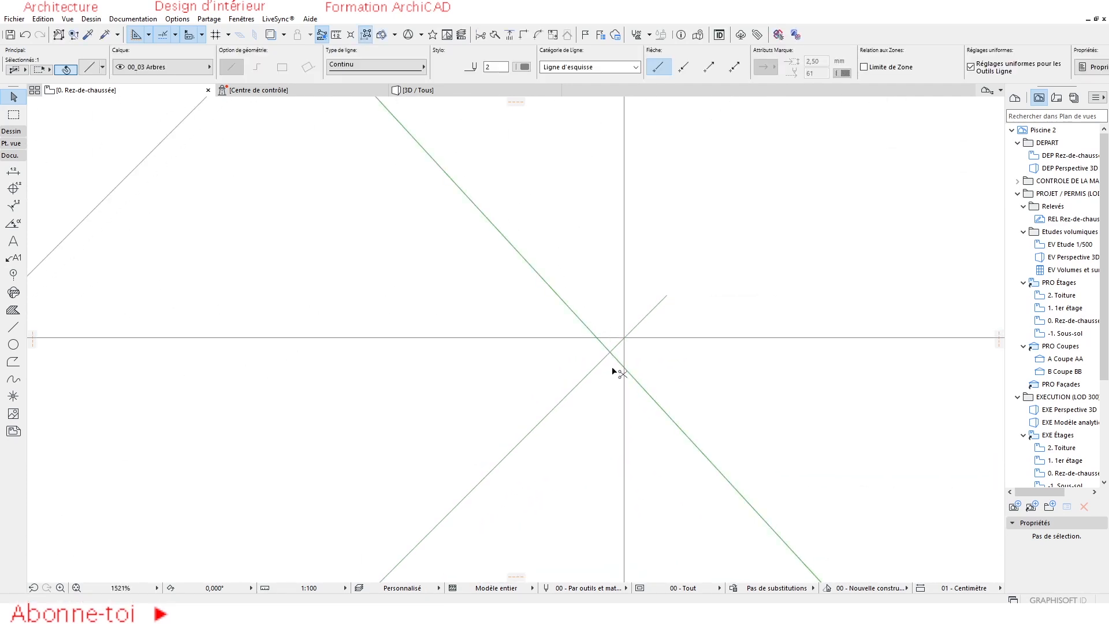
key("ctrl+d")
left_click(613, 355)
left_click(624, 337)
left_click(633, 386)
scroll(633, 386, "down", 6)
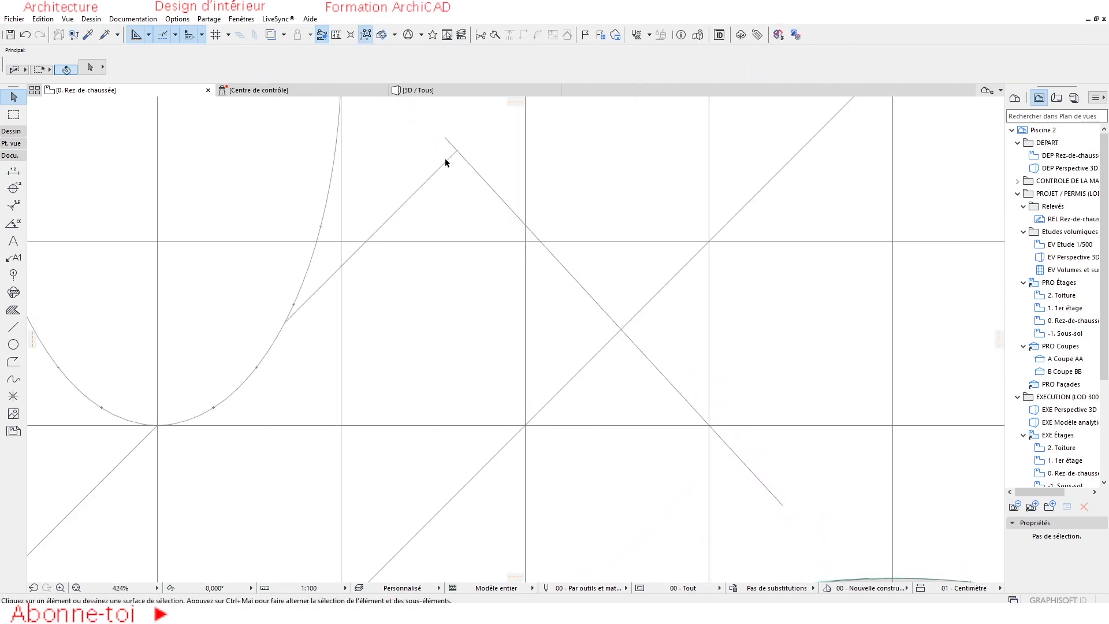
Select the short 45° line at the vertical ellipse and the cross line, and join them at a clean corner with Intersect
left_click(444, 160)
left_click(464, 167, "shift")
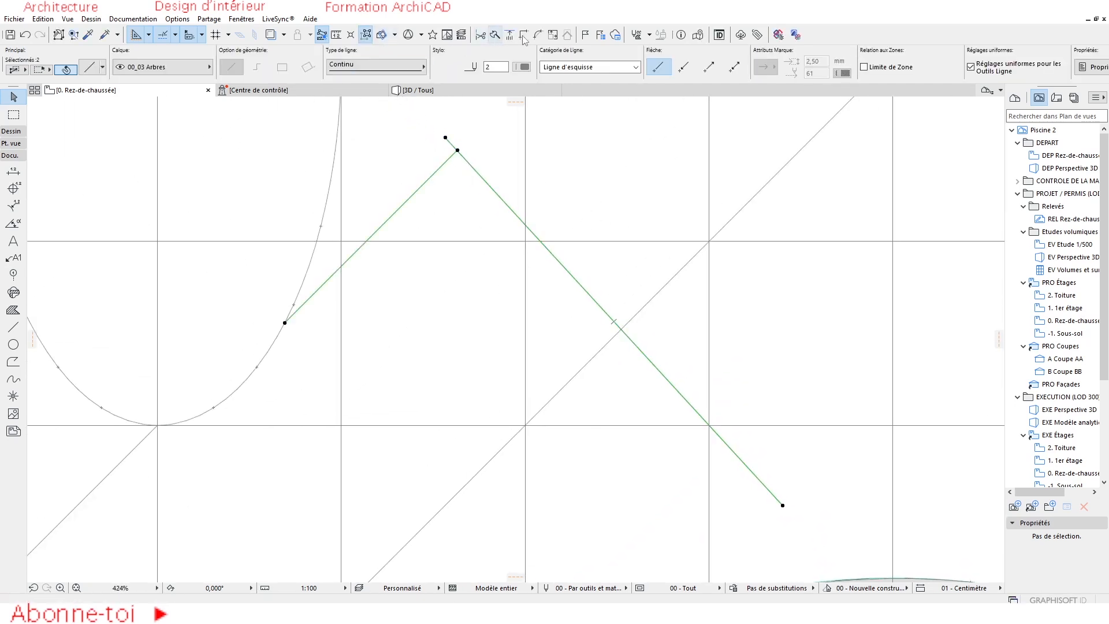
left_click(524, 33)
Copy the short 45° line at the pool's left end so that its upper end meets the cross line's lower end
scroll(553, 222, "down", 3)
left_click(298, 322)
middle_click_drag(441, 338, 401, 268)
left_click(437, 154)
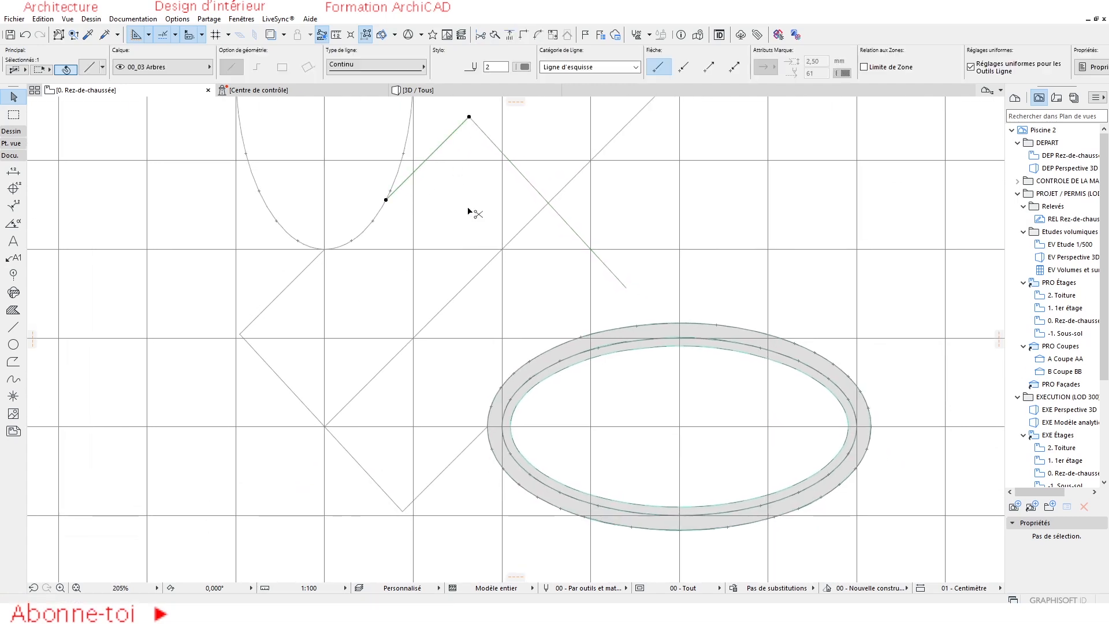
left_click(470, 444)
left_click(478, 436)
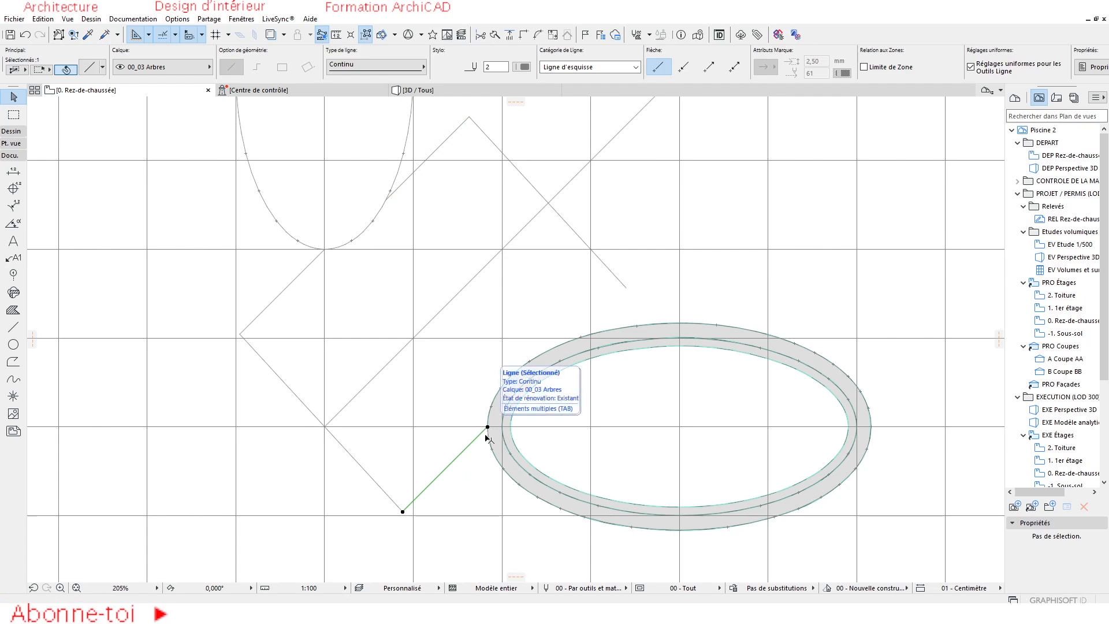
left_click(487, 428)
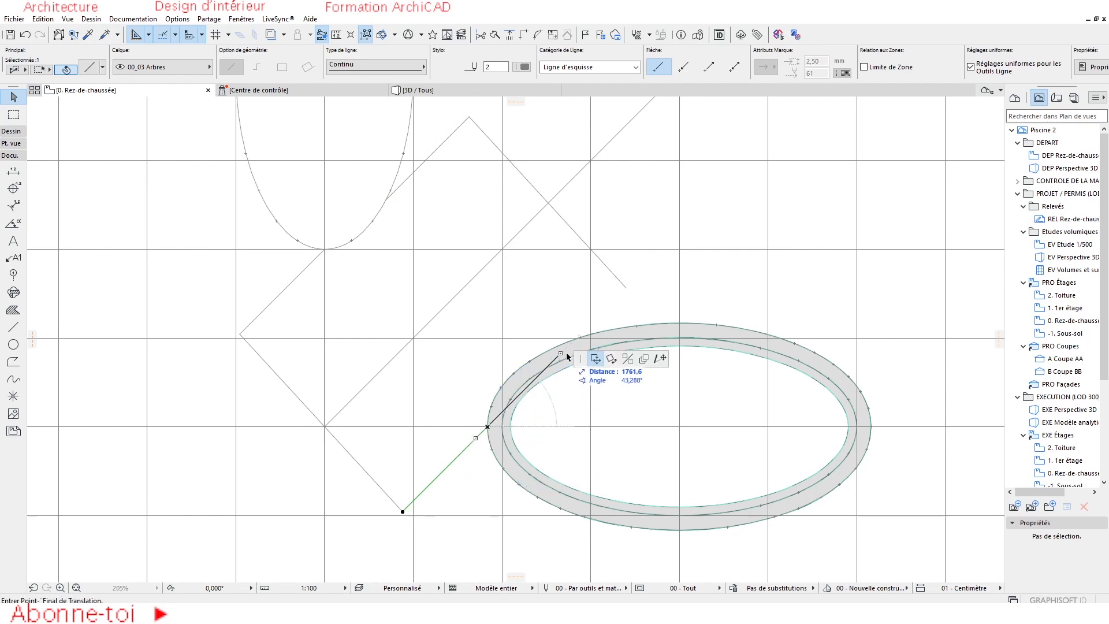
left_click(626, 289)
scroll(559, 349, "up", 2)
scroll(566, 350, "up", 1)
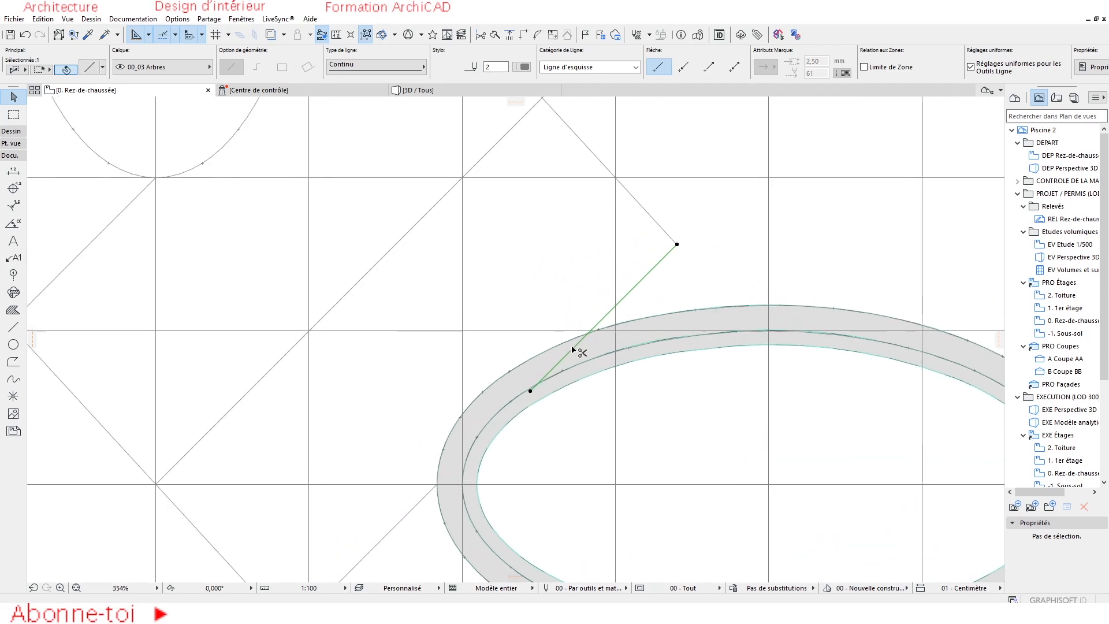
Pick up the mosaic step ring's Morph settings and draw a one-grid-cell square over the pool's upper-left part
key("Escape")
scroll(389, 314, "down", 8)
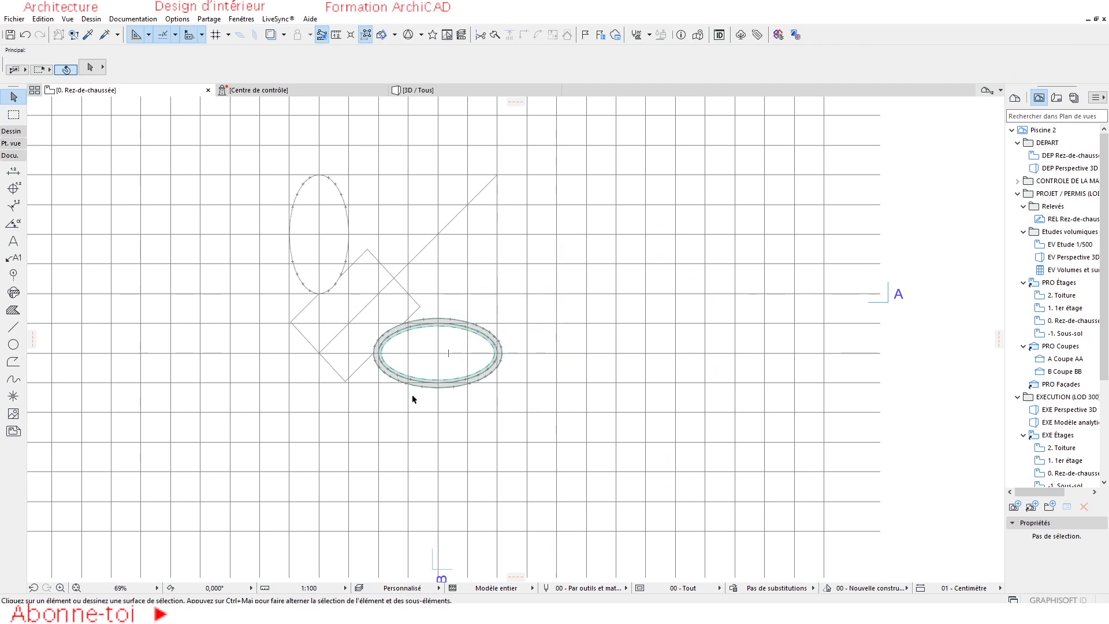
scroll(377, 341, "up", 3)
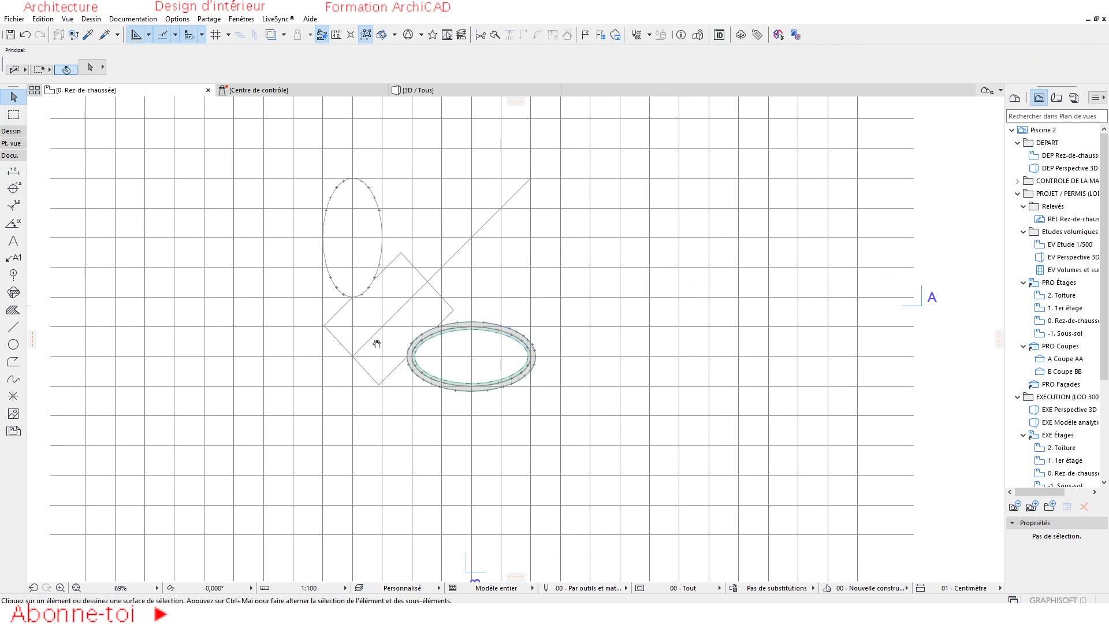
scroll(586, 405, "up", 4)
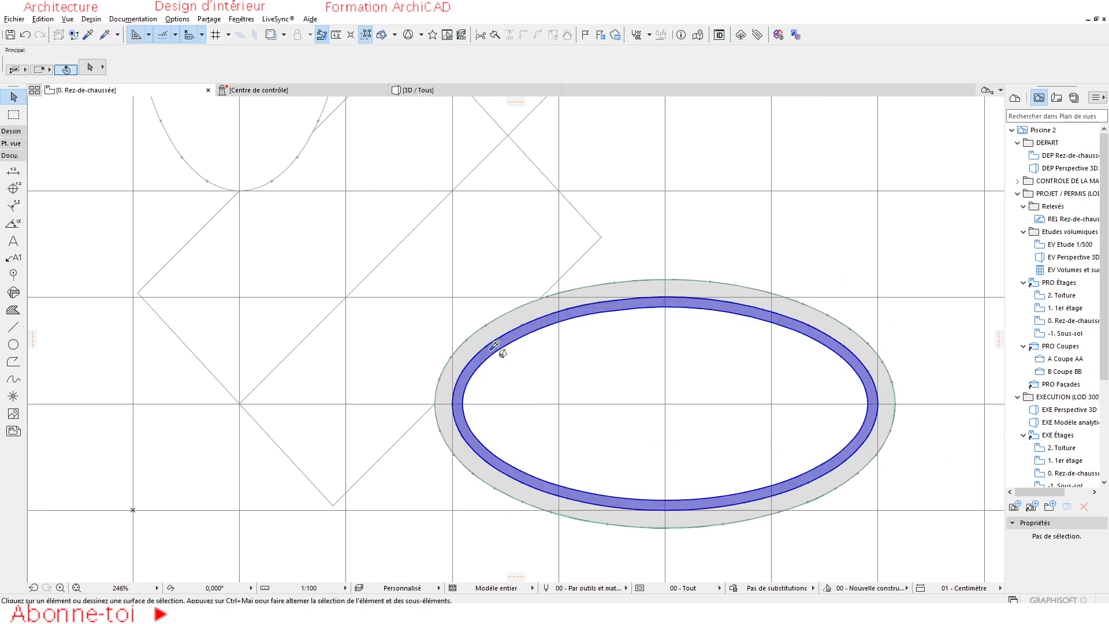
left_click(499, 350, "alt")
scroll(466, 400, "up", 3)
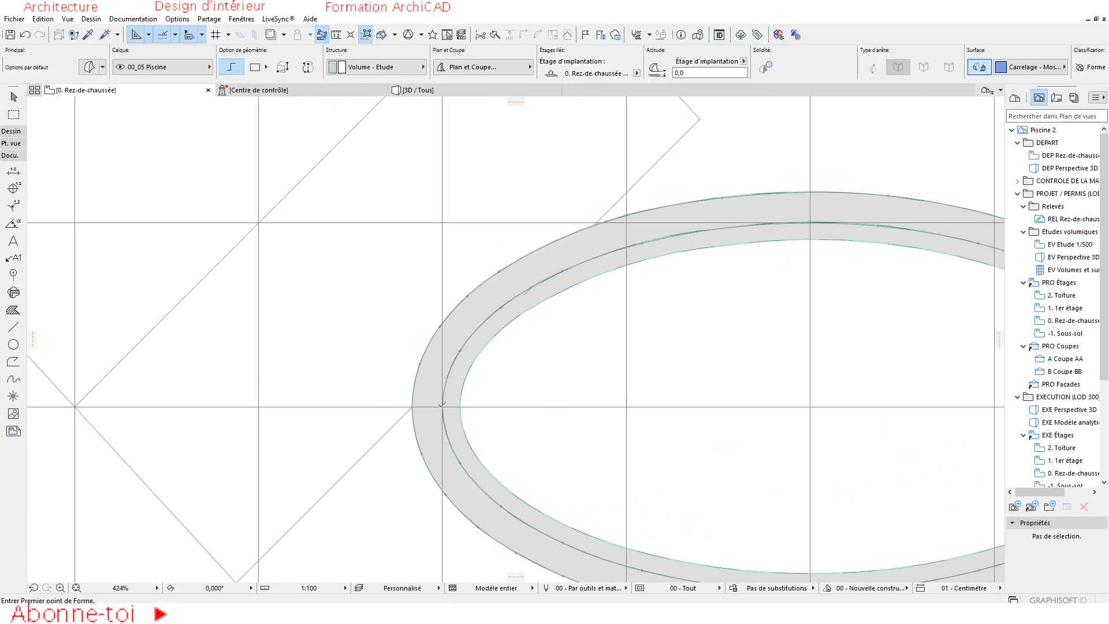
left_click(442, 407)
left_click(626, 407)
left_click(625, 223)
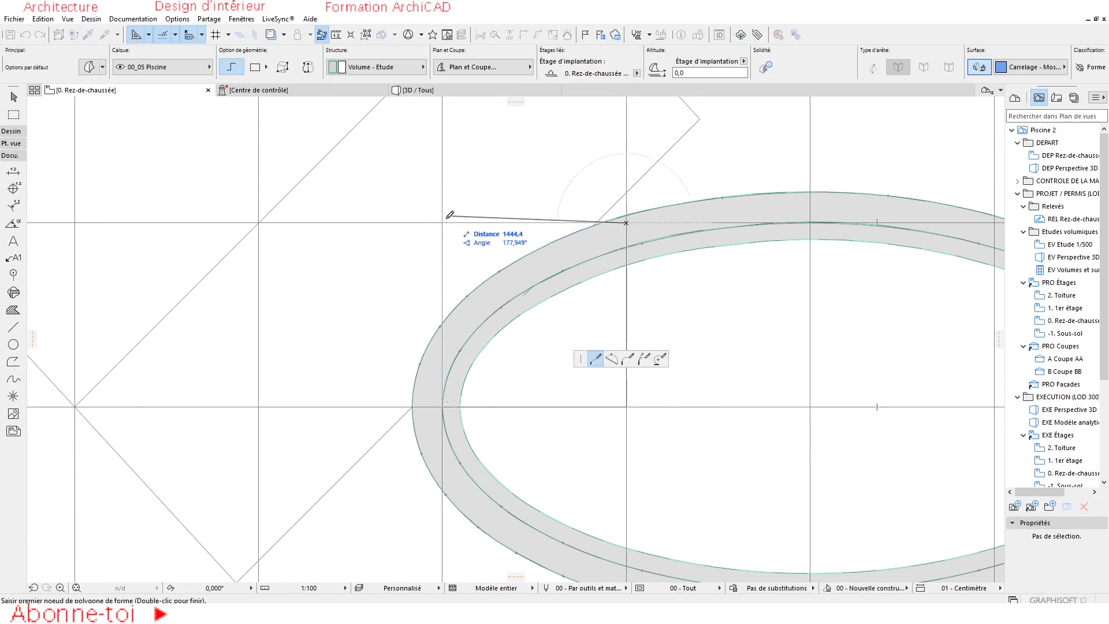
left_click(442, 223)
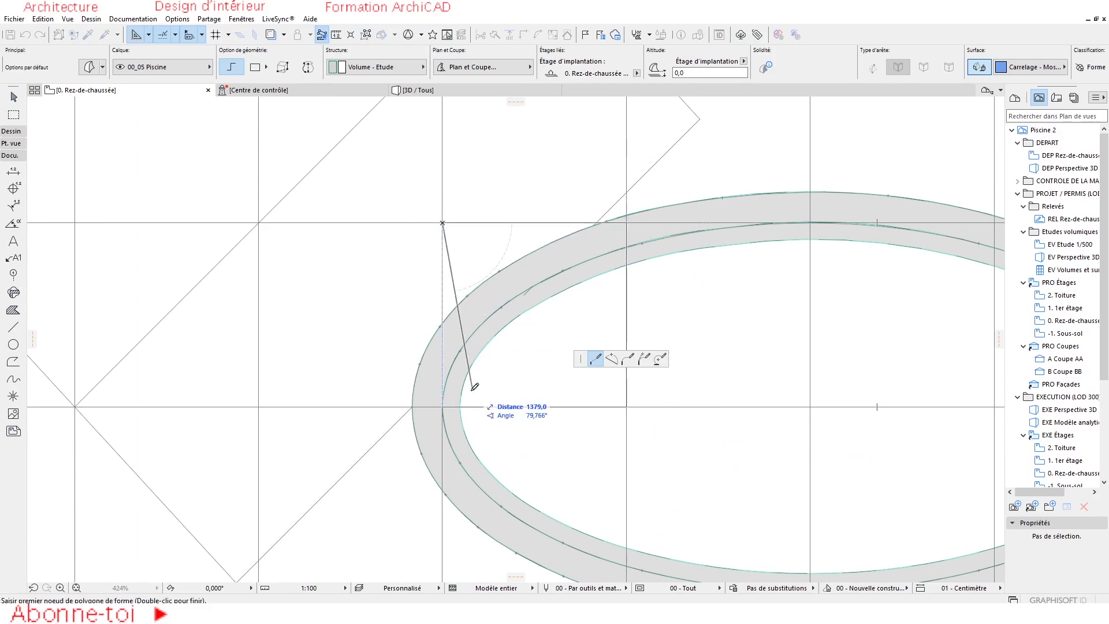
left_click(443, 406)
key("Escape")
left_click(563, 363)
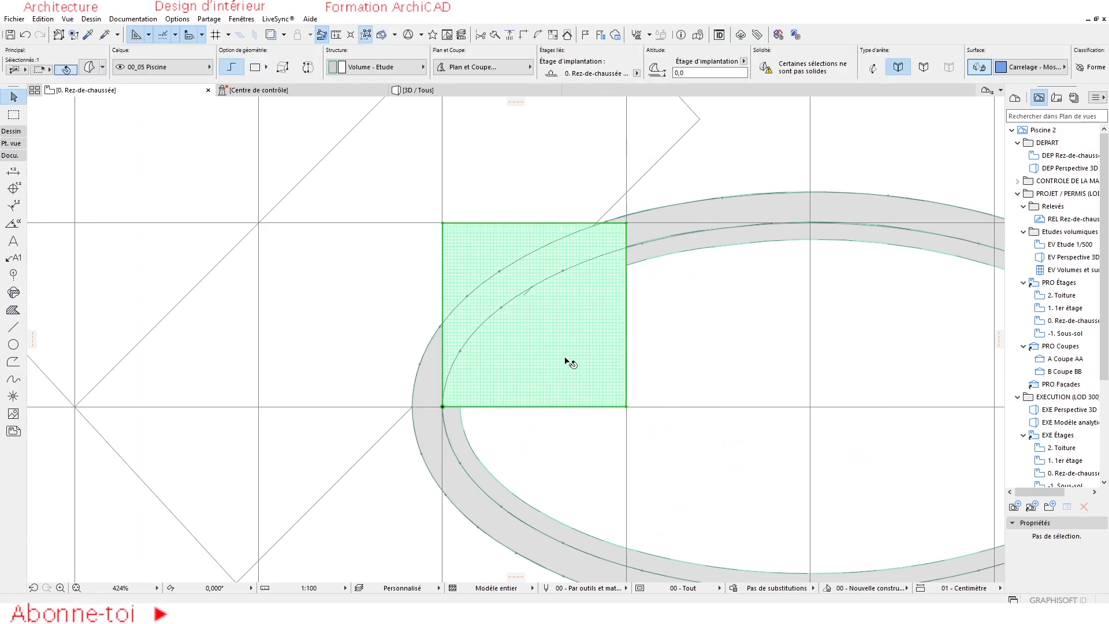
left_click(151, 67)
key("Escape")
key("Escape")
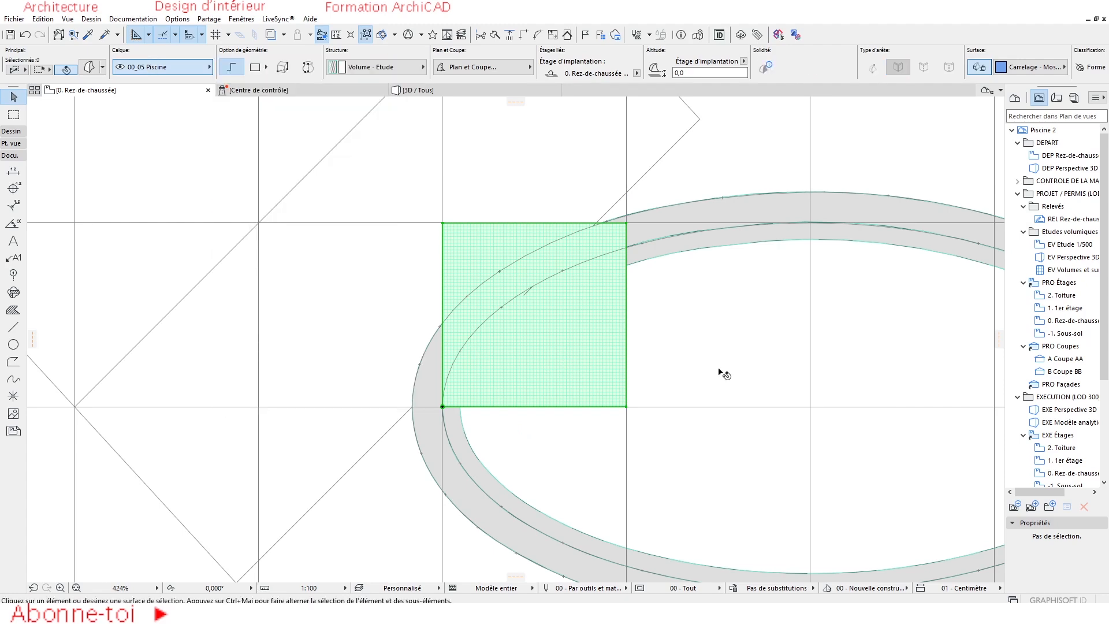
In the 3D view, extrude the square morph face upward by 2000
scroll(721, 369, "down", 3)
scroll(465, 374, "down", 2)
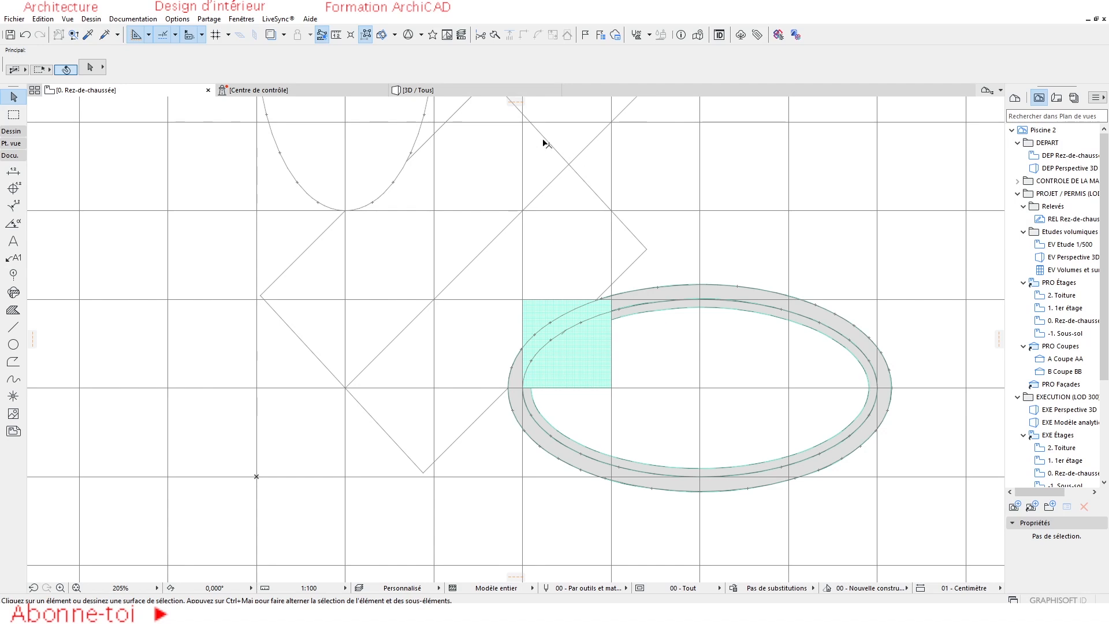
left_click(463, 93)
scroll(472, 260, "up", 5)
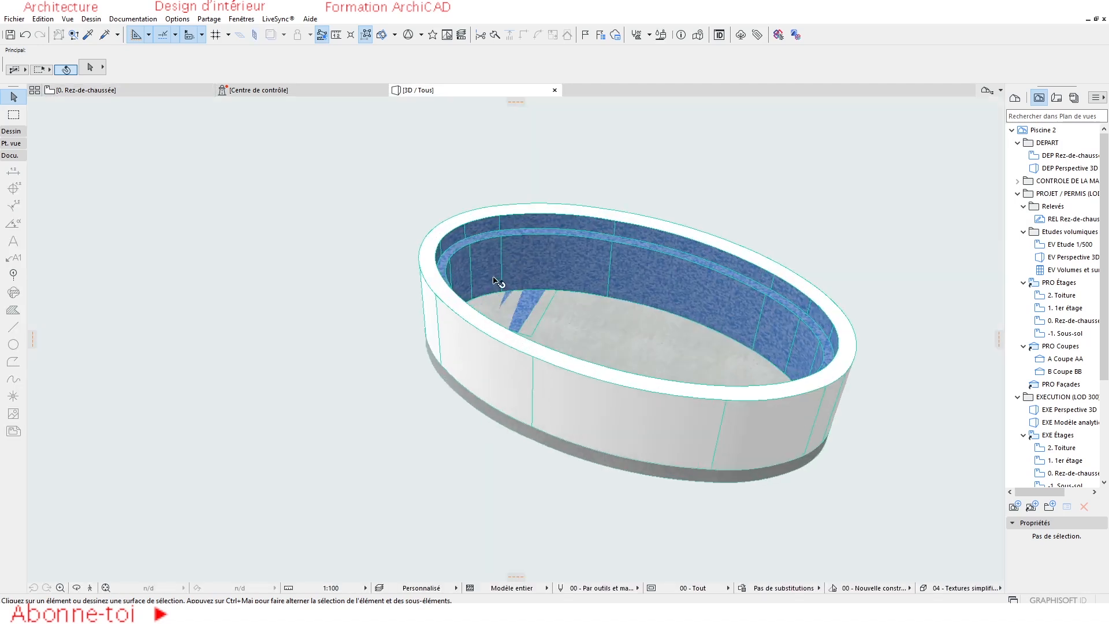
scroll(594, 391, "up", 3)
left_click(639, 390)
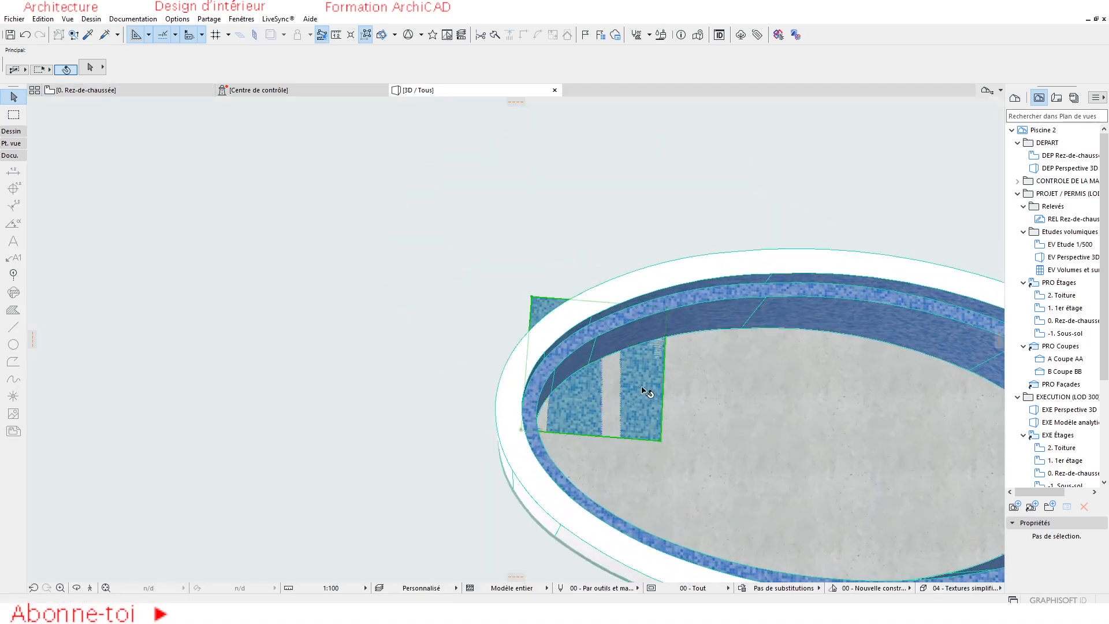
left_click(641, 362)
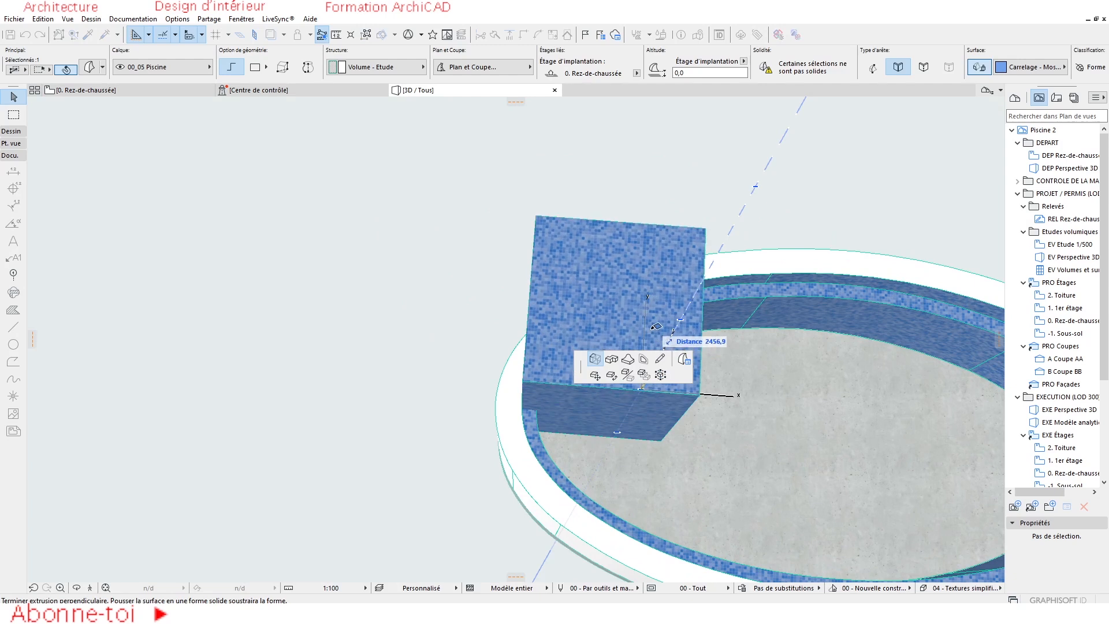
type("2000")
key("Return")
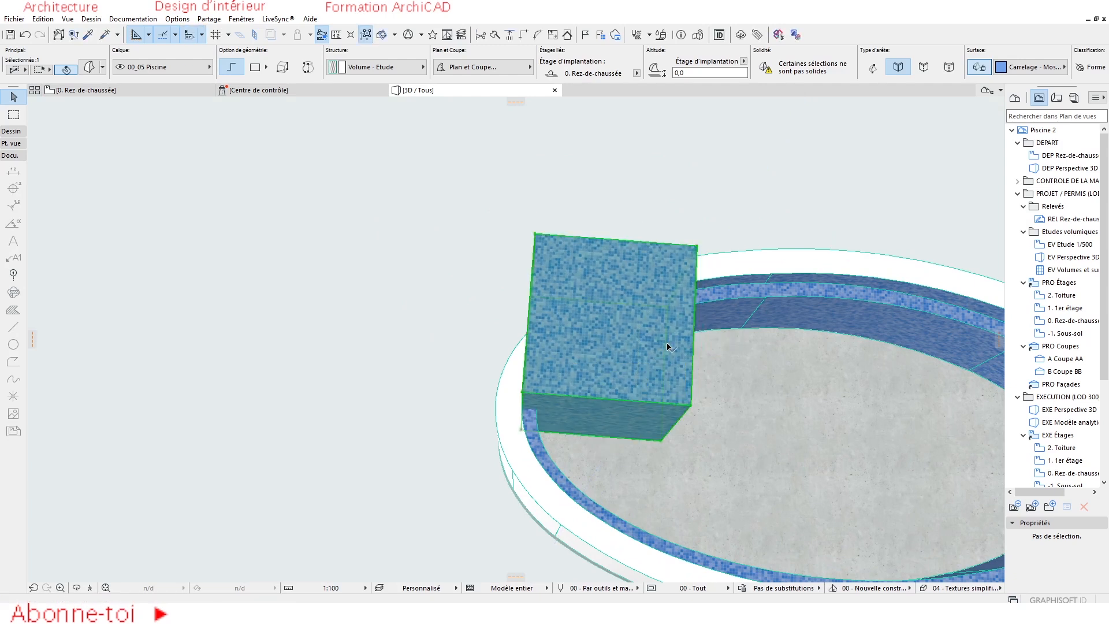
Select the mosaic step ring and the extruded block, and open the solid element operations
middle_click_drag(730, 421, 551, 367, "shift")
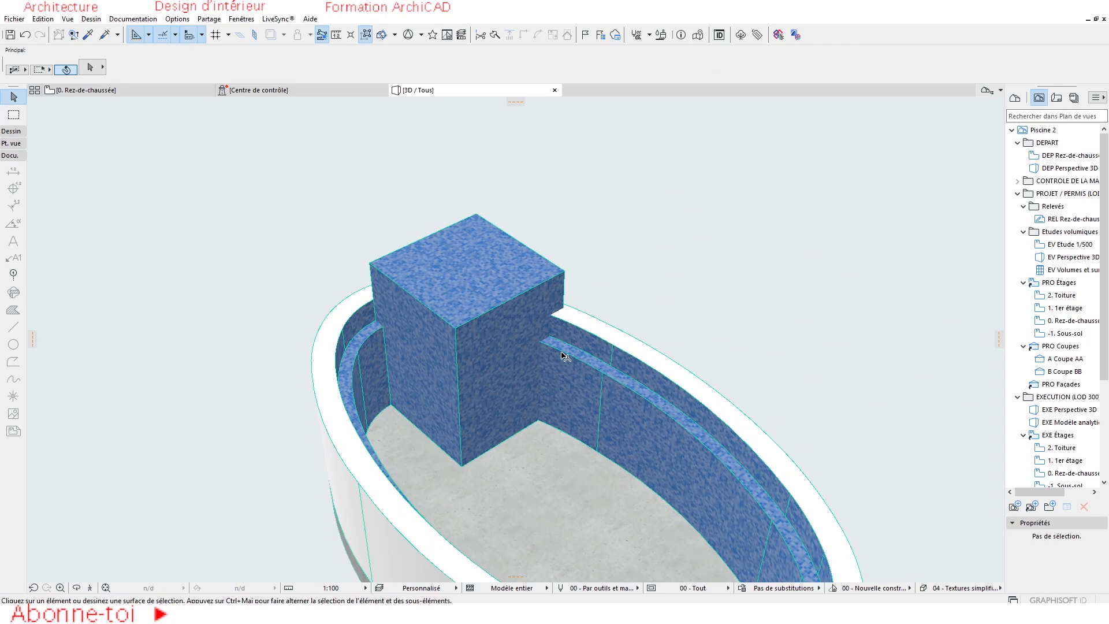
left_click(564, 356)
left_click(511, 301, "shift")
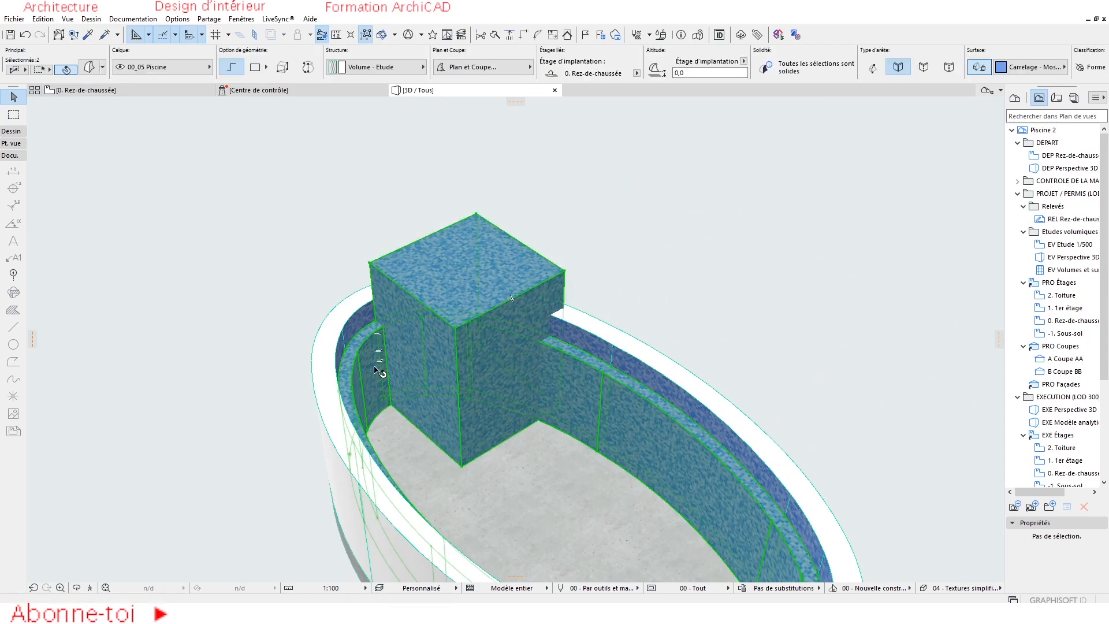
middle_click_drag(378, 371, 512, 371, "shift")
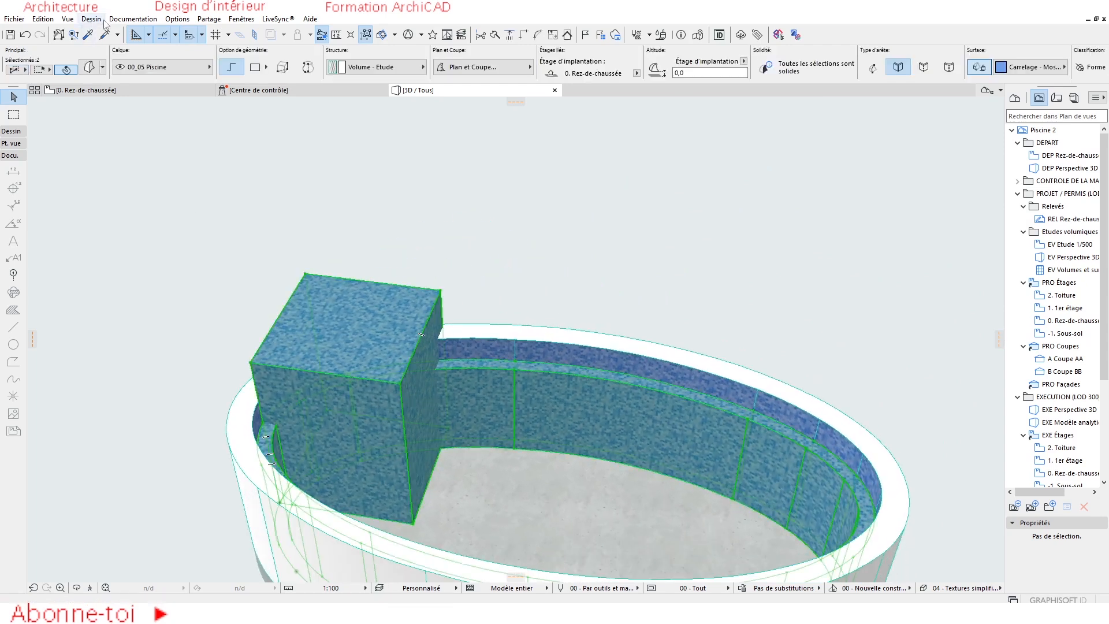
left_click(121, 19)
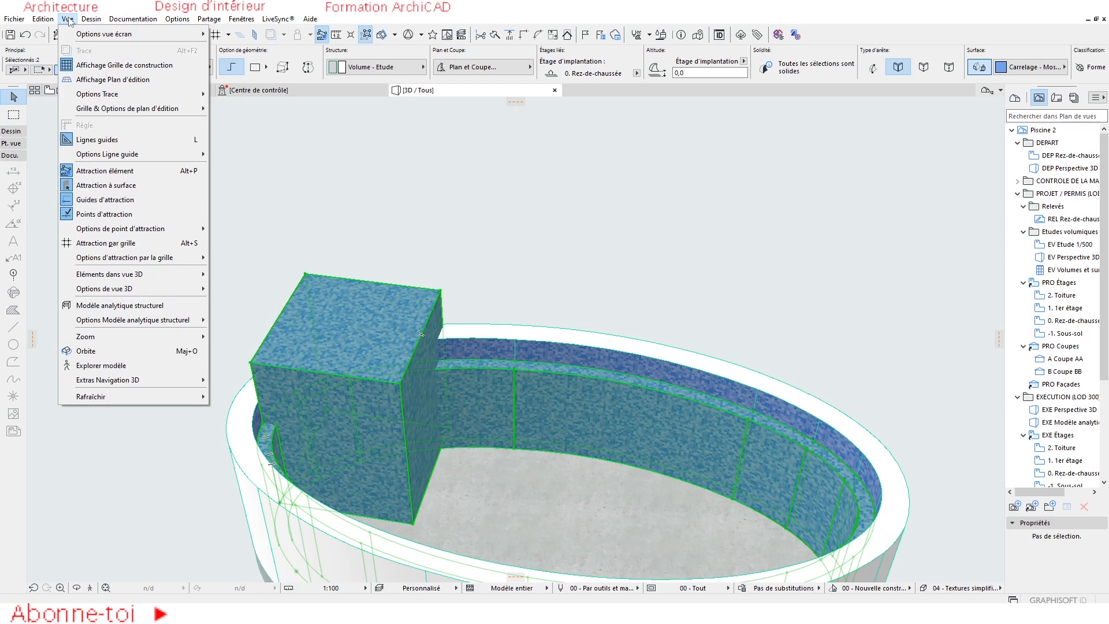
left_click(91, 19)
left_click(130, 155)
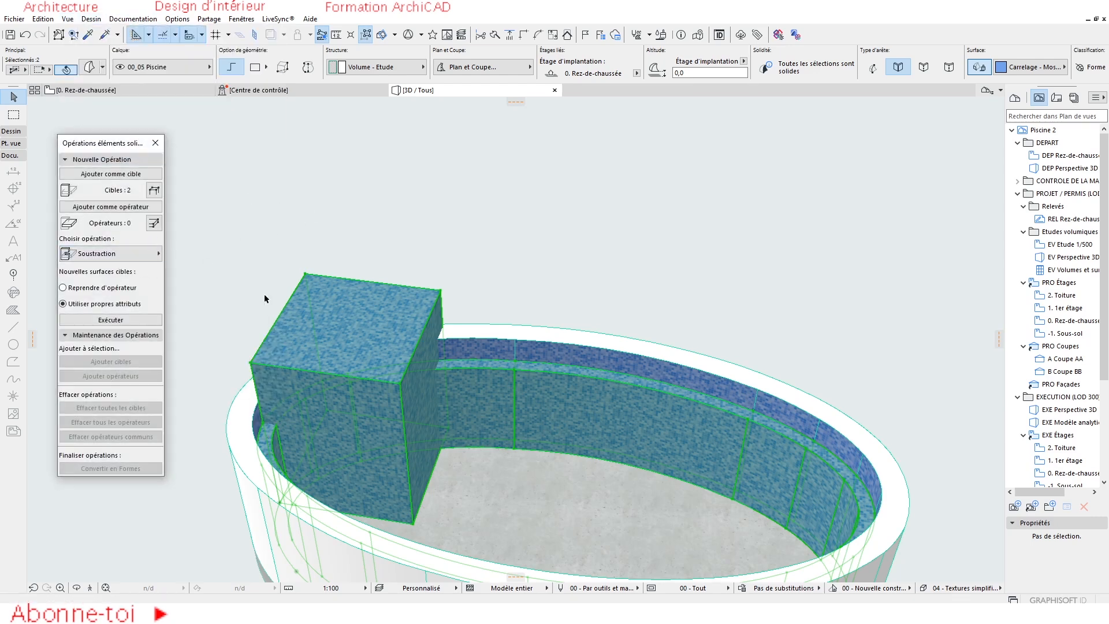
left_click(480, 371)
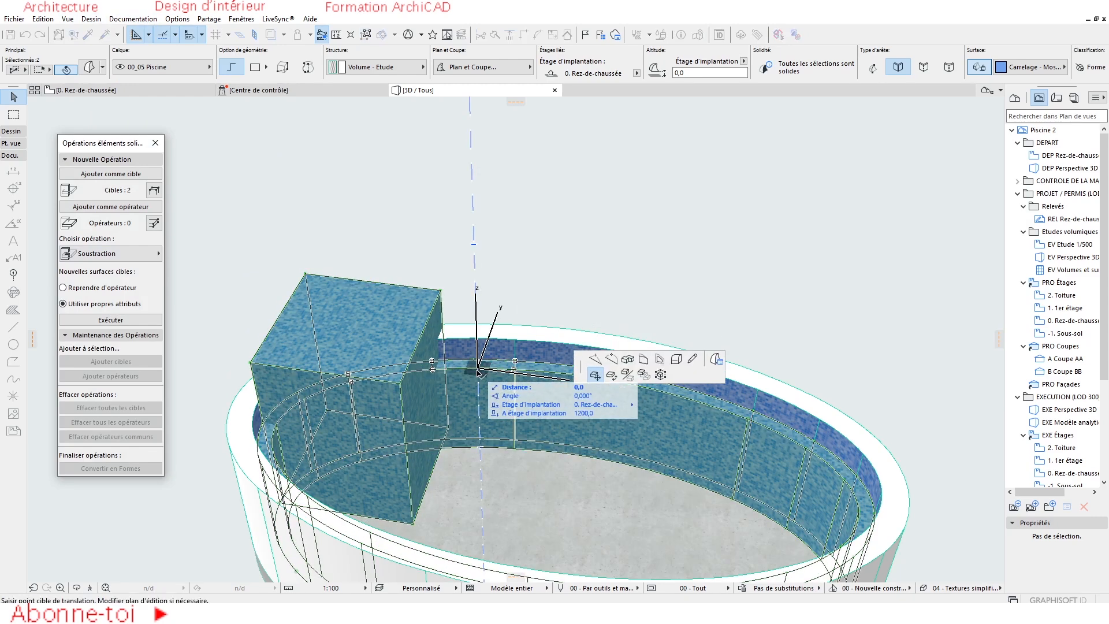
key("Escape")
key("Escape")
Set the mosaic step ring as target and the block as operator, and execute the Subtraction
left_click(485, 373)
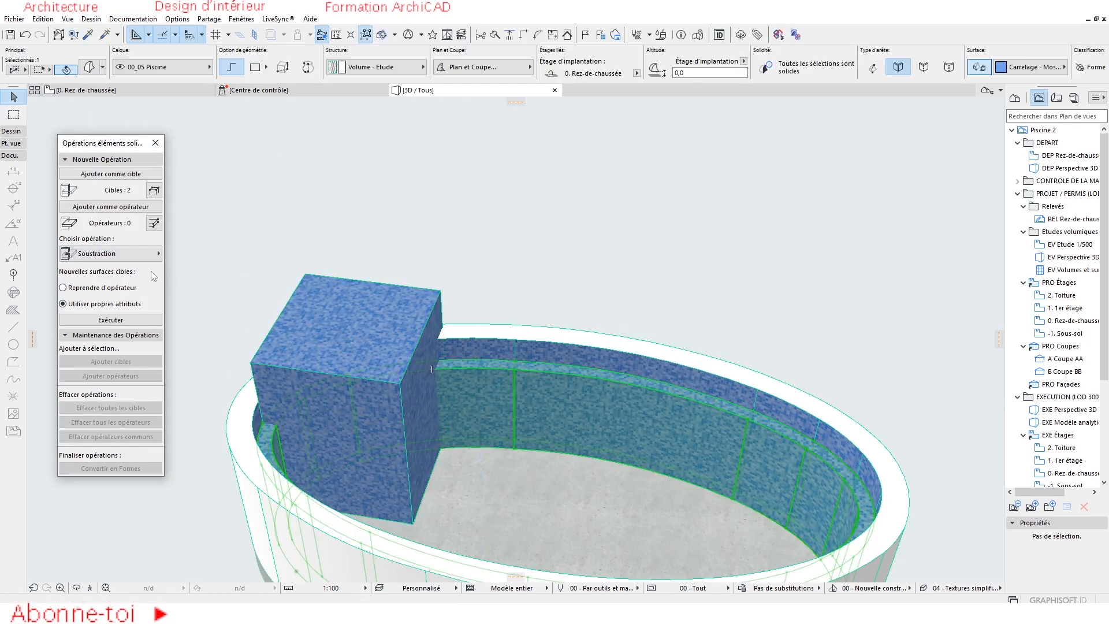
left_click(111, 173)
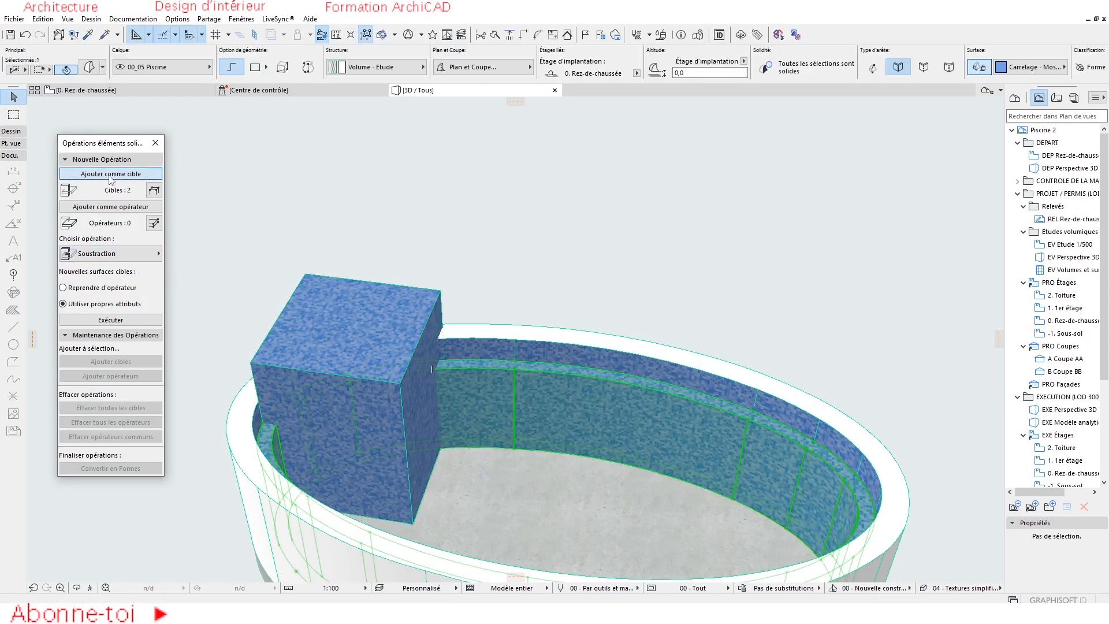
left_click(425, 317)
left_click(110, 207)
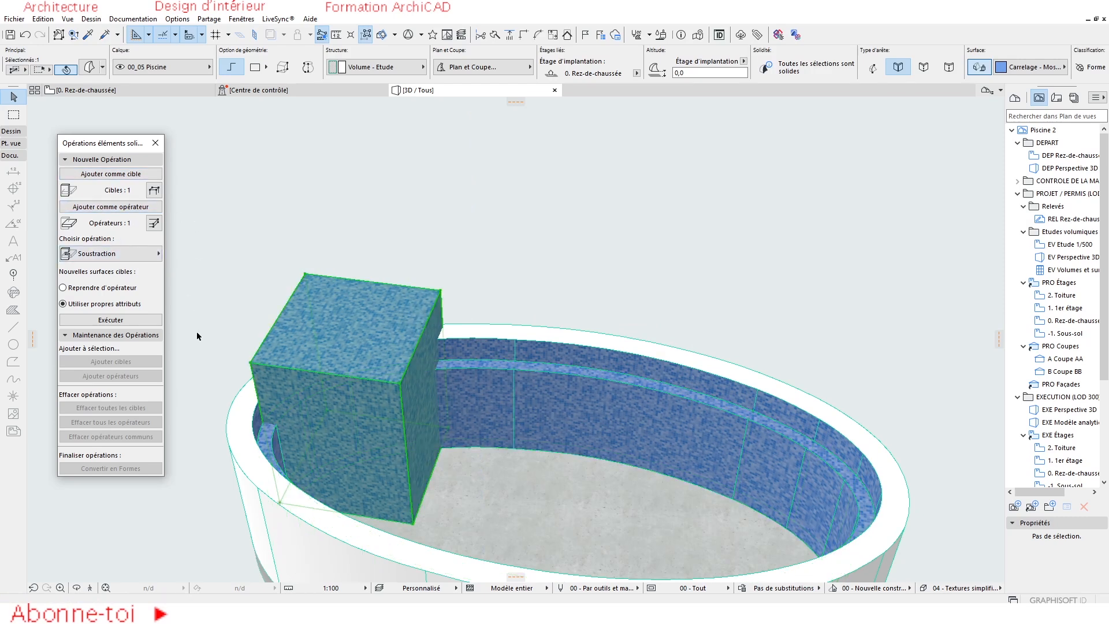
left_click(110, 319)
Assign the subtracting block to a hidden layer so that only the cut step ring shows
middle_click_drag(413, 353, 440, 348)
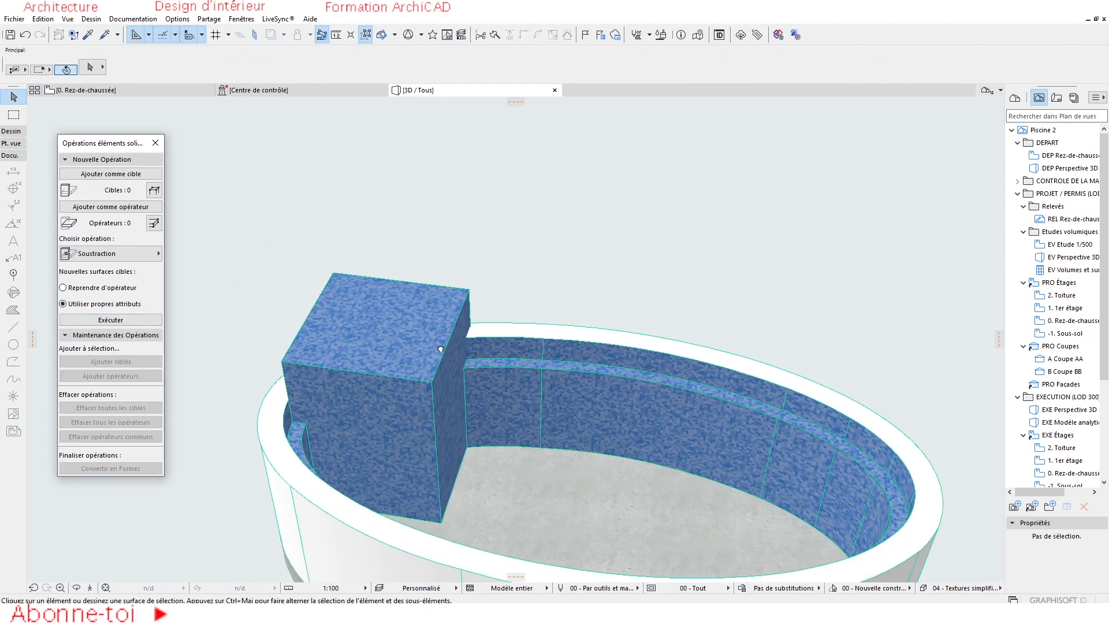
left_click(452, 310)
left_click(186, 68)
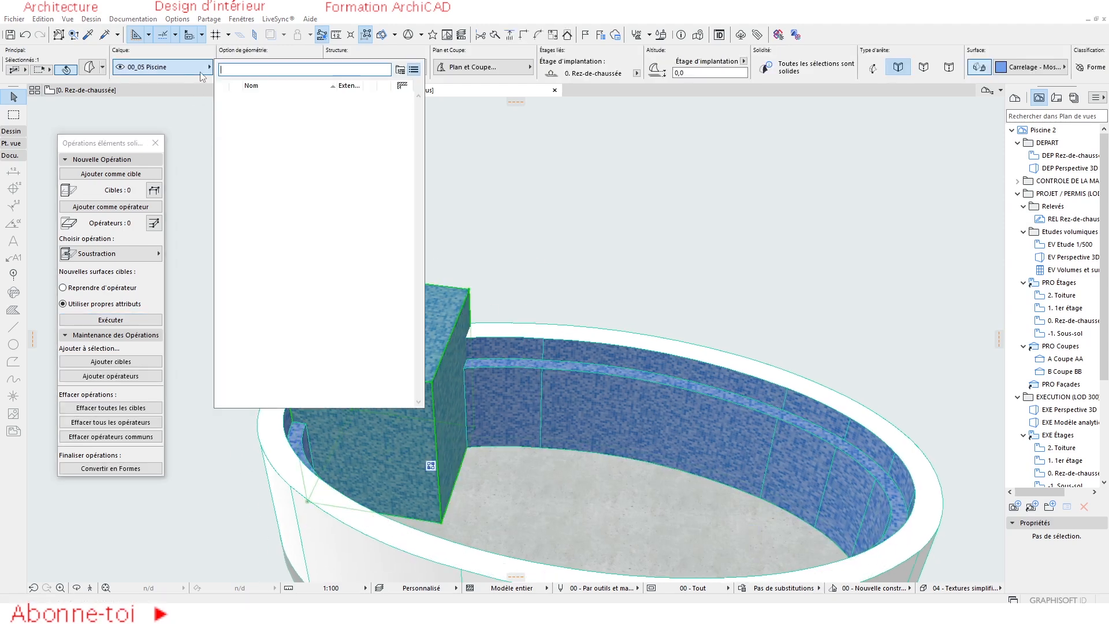
left_click(258, 109)
middle_click_drag(587, 349, 252, 393, "shift")
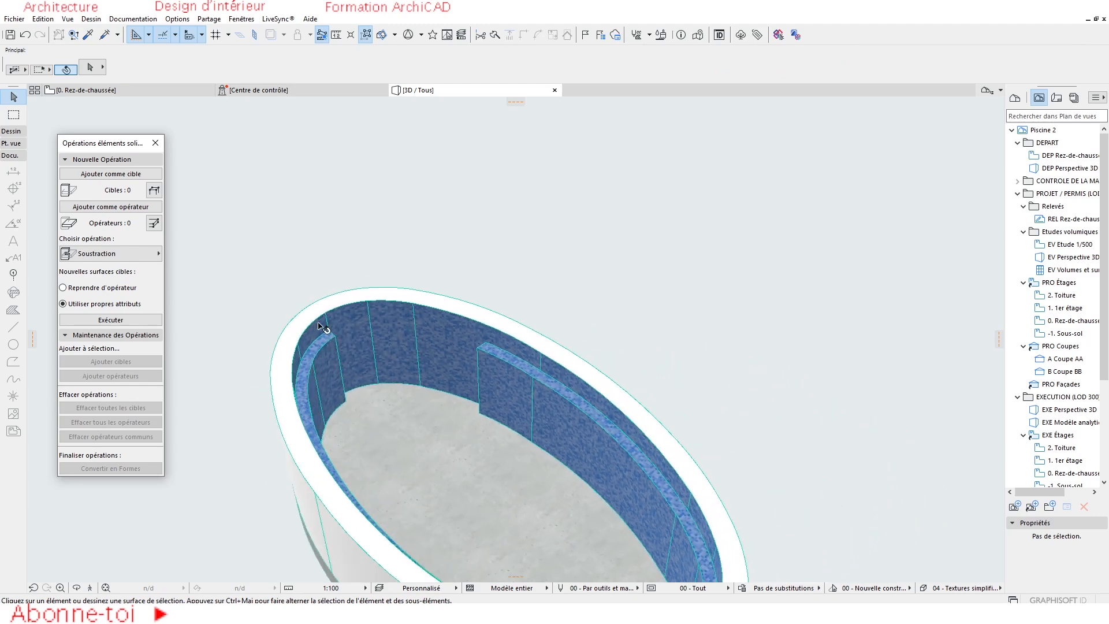
Return to the ground-floor plan and select the leftover short line piece on the pool wall's inner edge
left_click(131, 90)
scroll(584, 373, "up", 4)
scroll(584, 375, "up", 2)
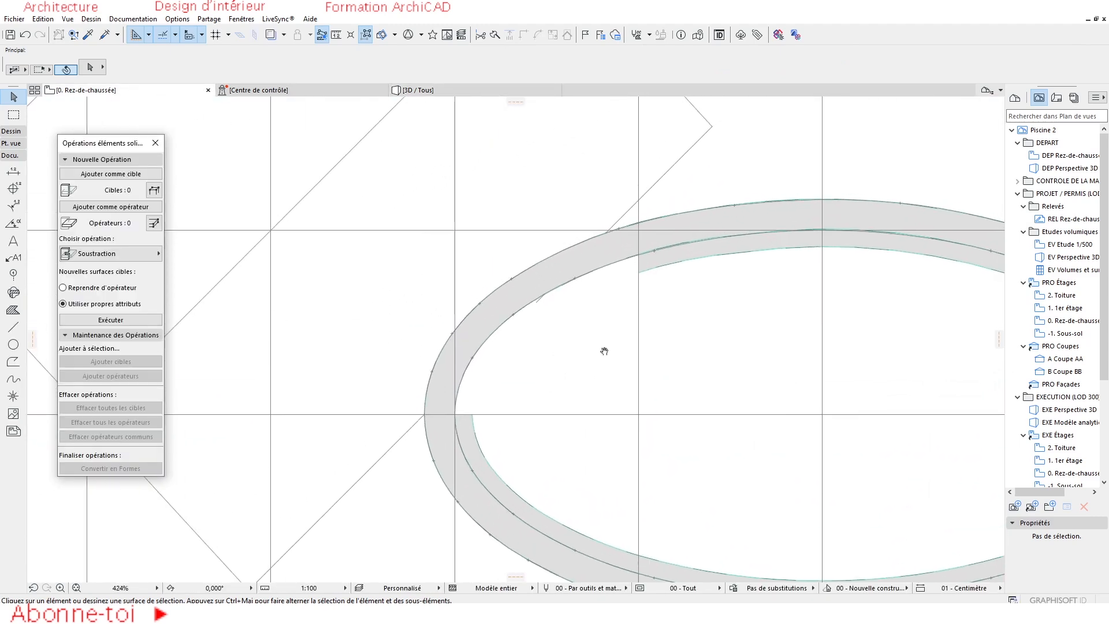
scroll(545, 314, "up", 6)
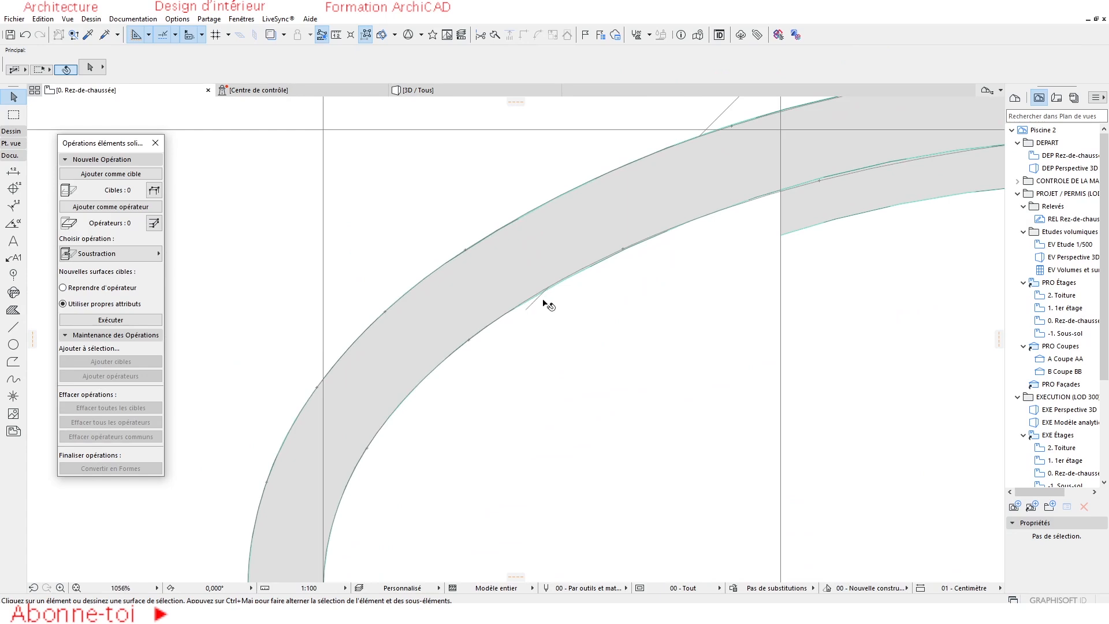
left_click(545, 302)
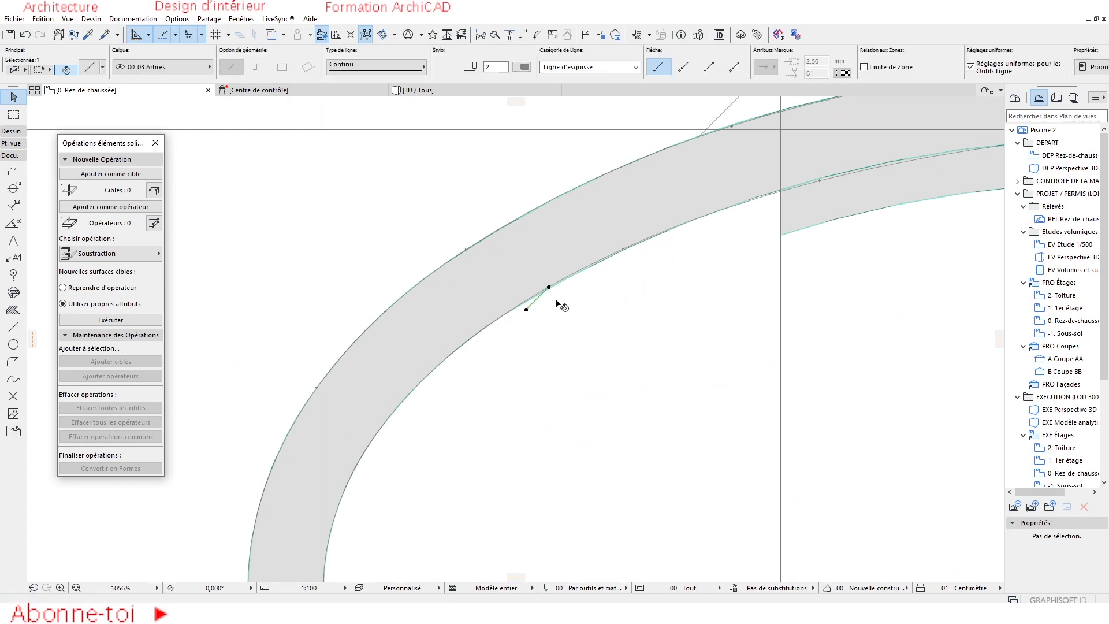
Offset a copy of the elliptical line along the pool wall's inner edge inward by 300
scroll(558, 305, "down", 10)
left_click(508, 314)
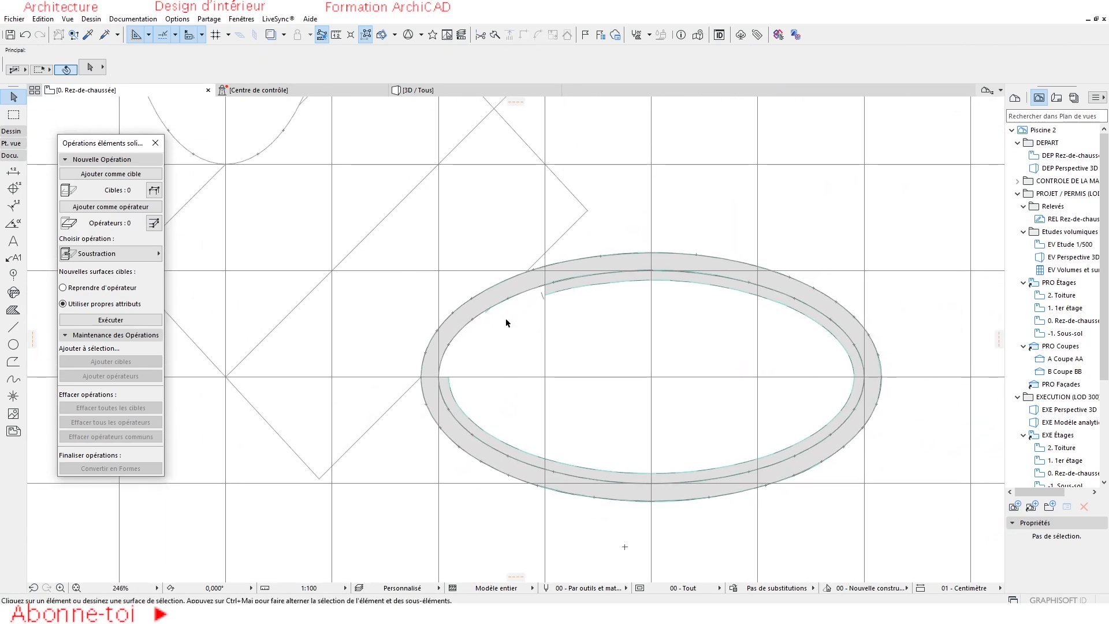
scroll(507, 322, "up", 2)
left_click(483, 295)
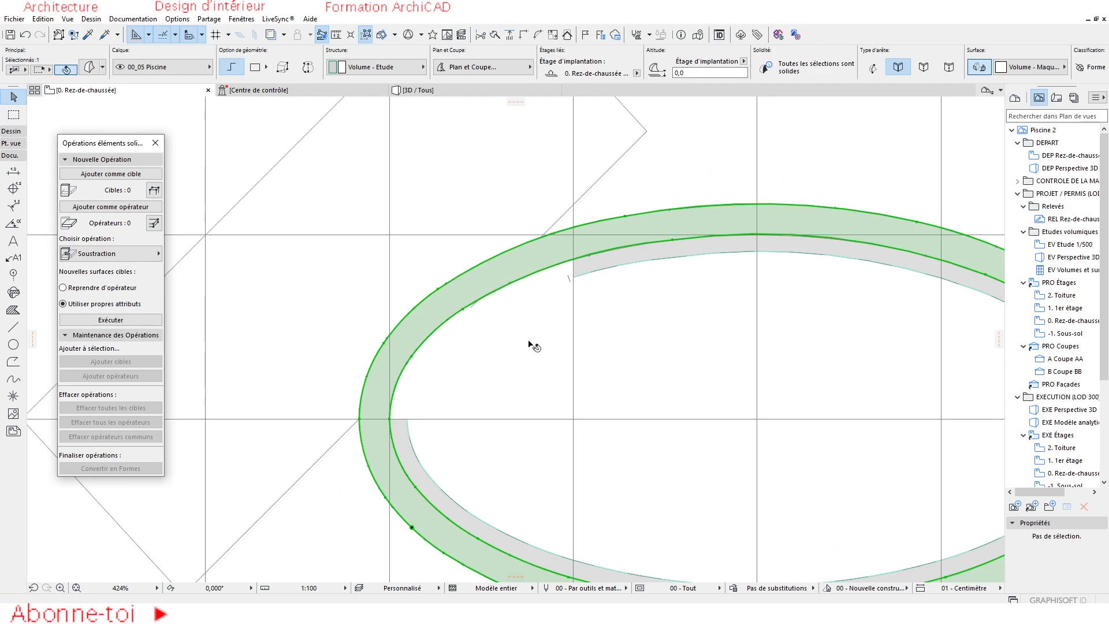
key("Escape")
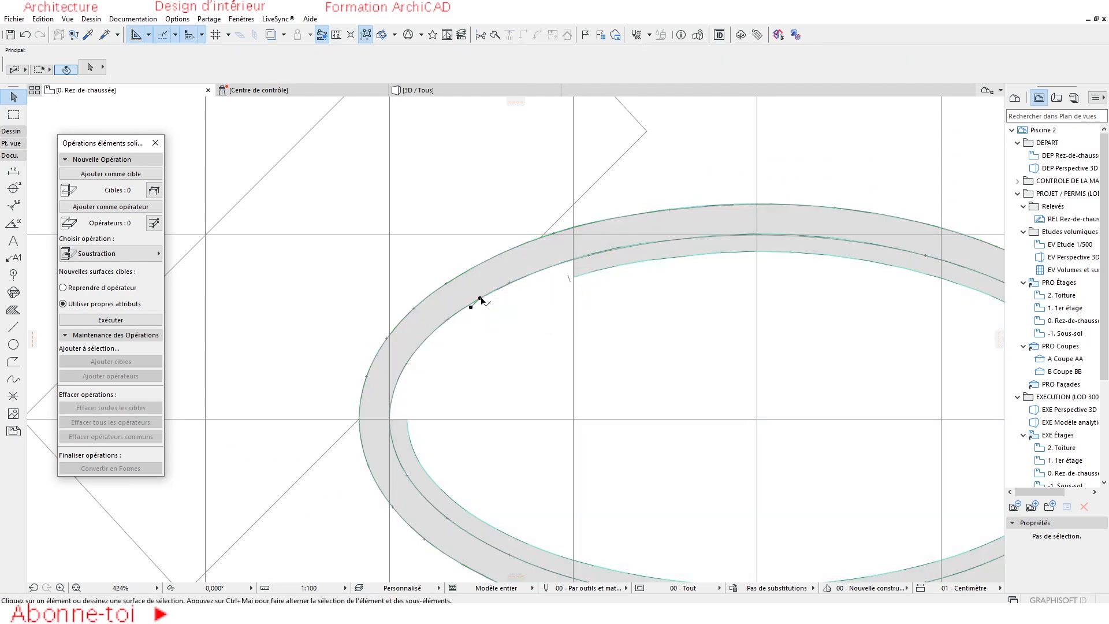
left_click(449, 319)
left_click(439, 327)
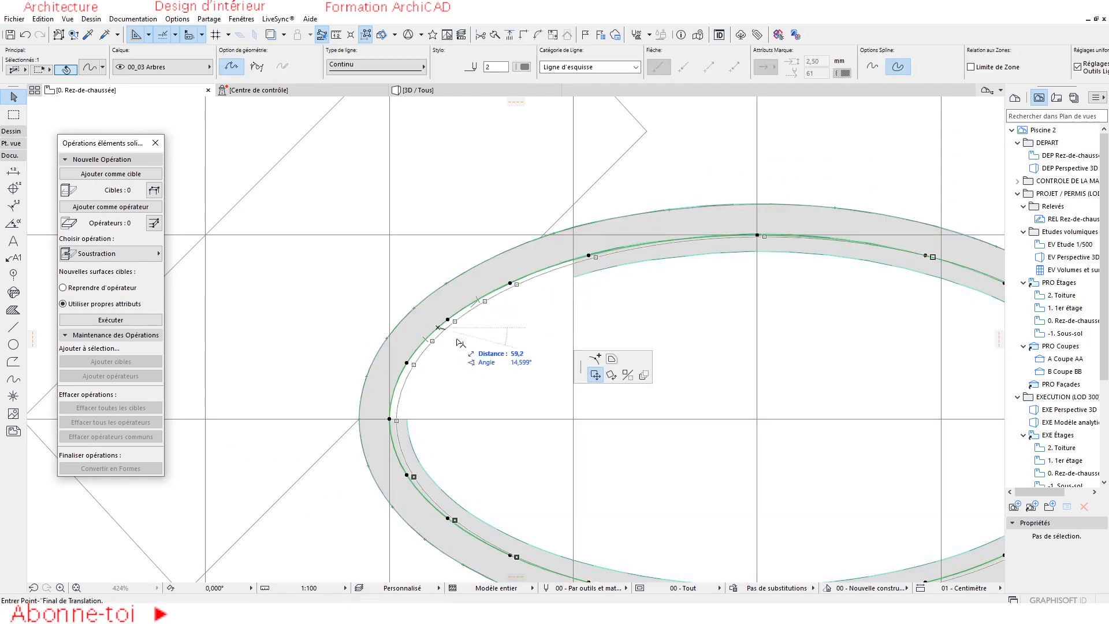
left_click(611, 359)
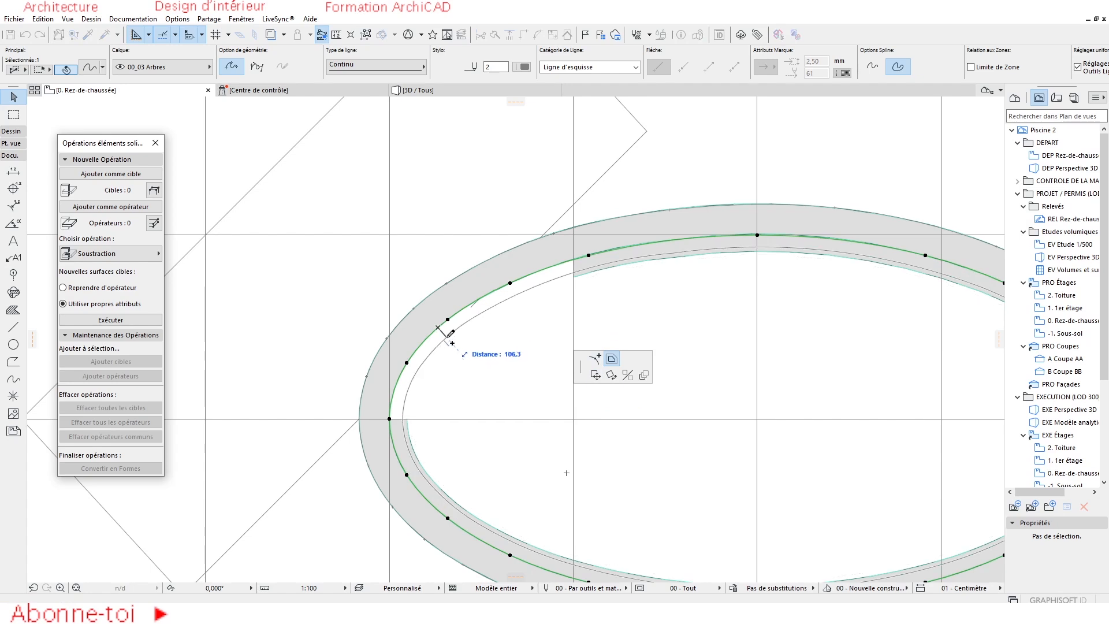
type("300")
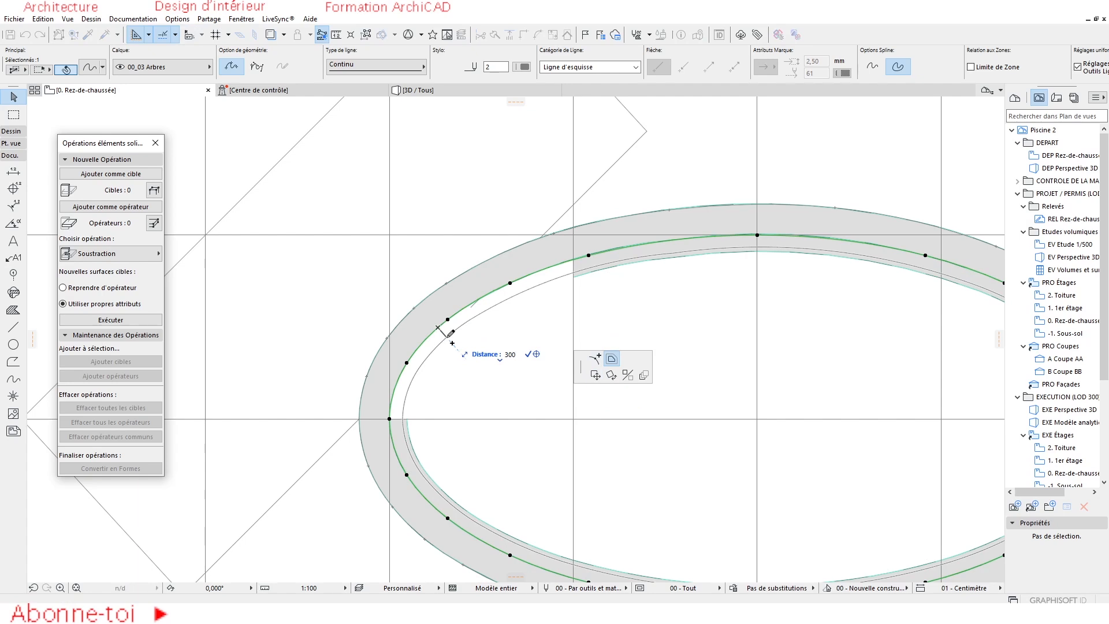
key("Return")
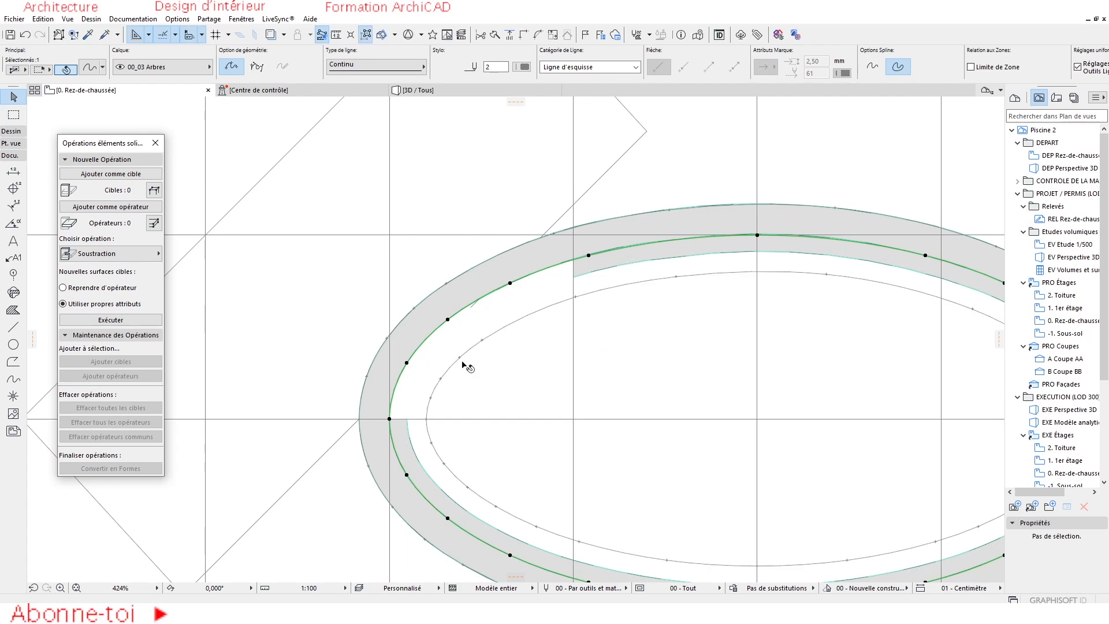
Offset a further copy of the new ellipse inward by the same distance, then clear the selection
left_click(471, 349)
left_click(481, 341)
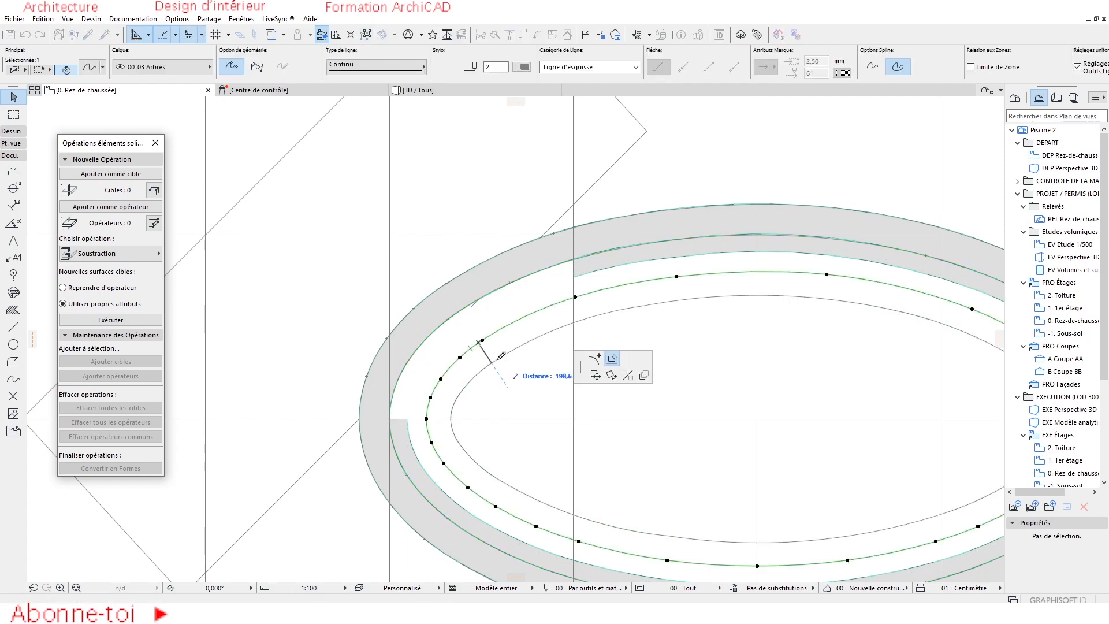
key("Return")
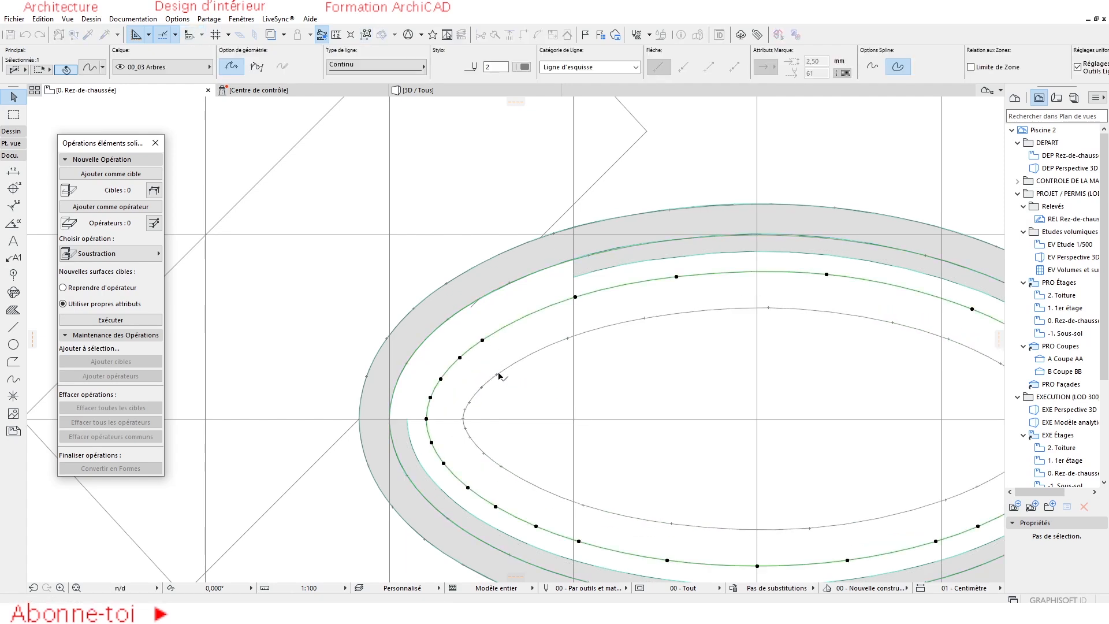
key("Escape")
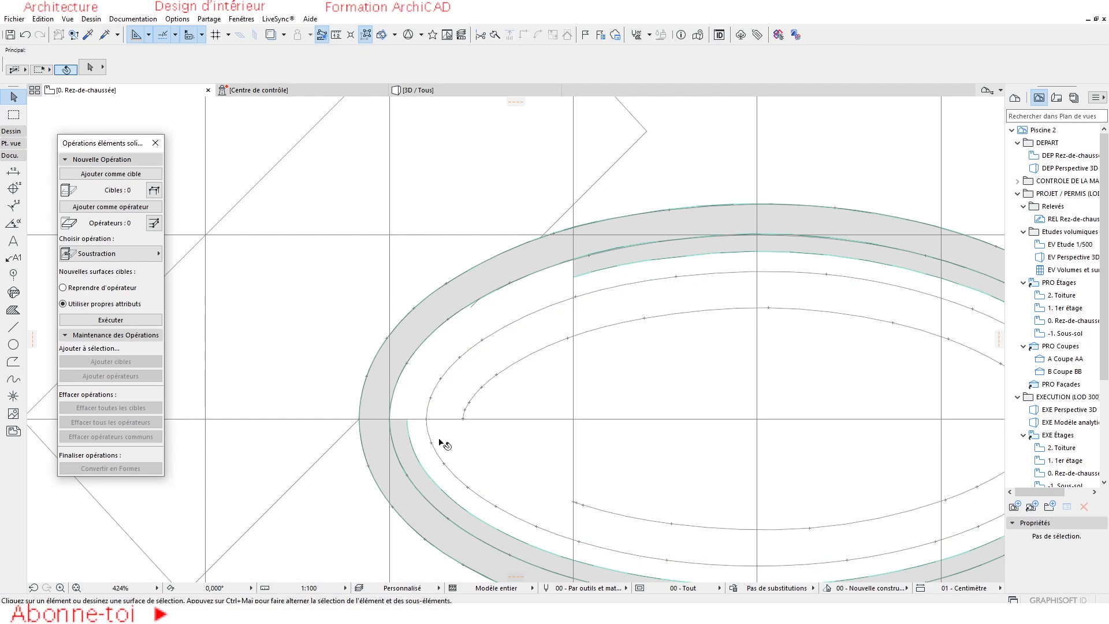
Trim both new ellipses at the grid lines and delete the remaining parts, keeping only the short upper-left arcs
left_click(428, 440, "ctrl")
left_click(585, 331, "ctrl")
left_click(592, 295, "ctrl")
left_click(811, 277)
left_click(787, 310, "shift")
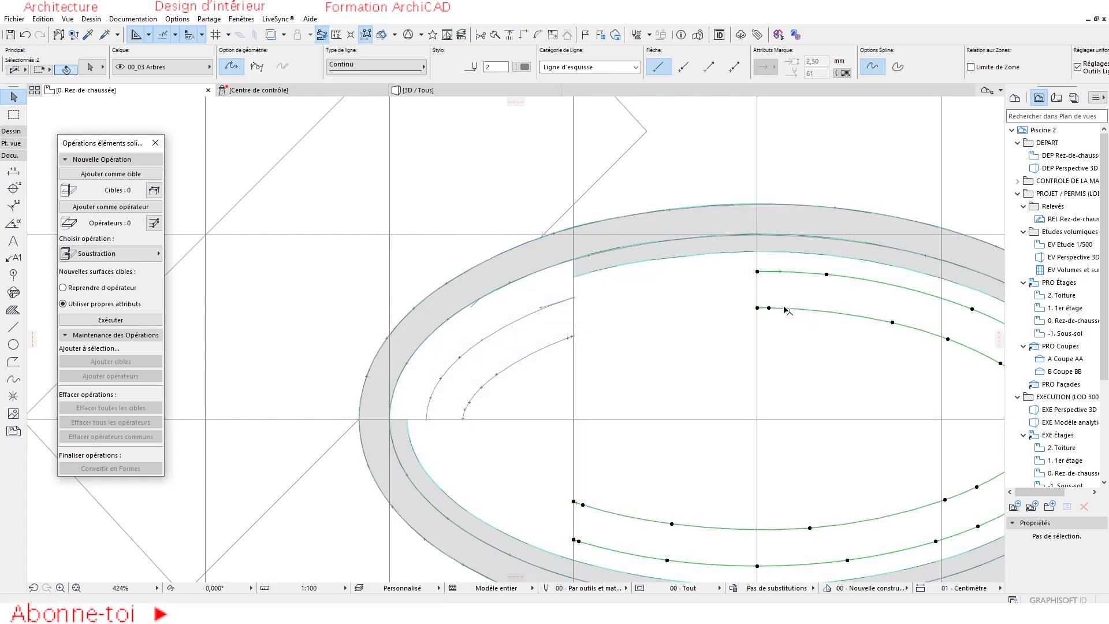
key("Delete")
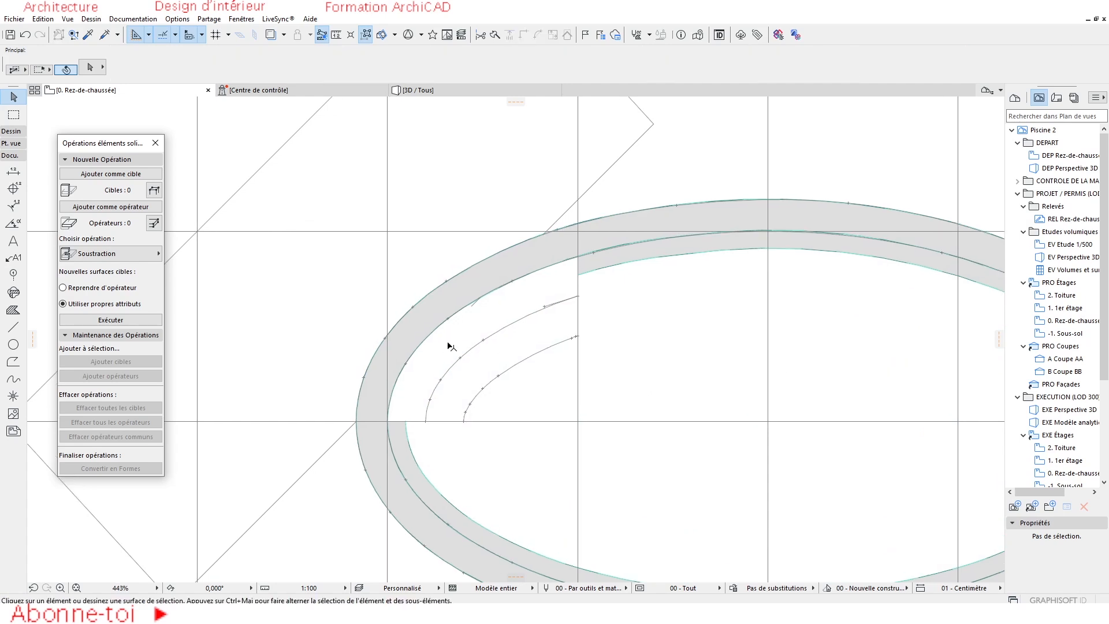
Switch to the 3D view of the pool and display the solid element operations palette
scroll(448, 345, "up", 3)
scroll(519, 373, "down", 4)
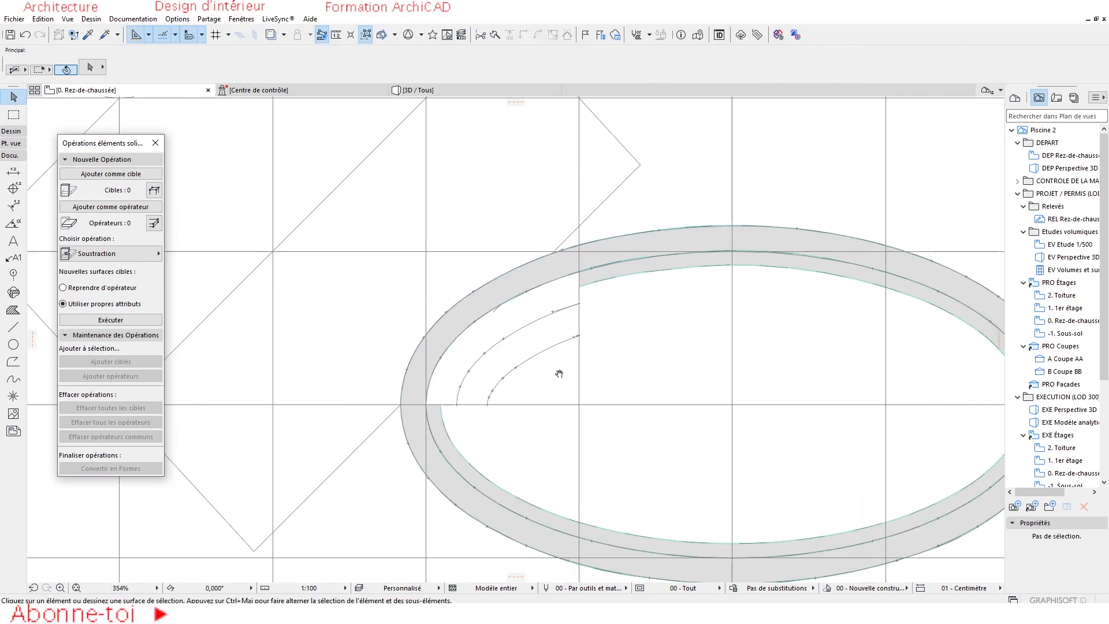
scroll(551, 376, "up", 3)
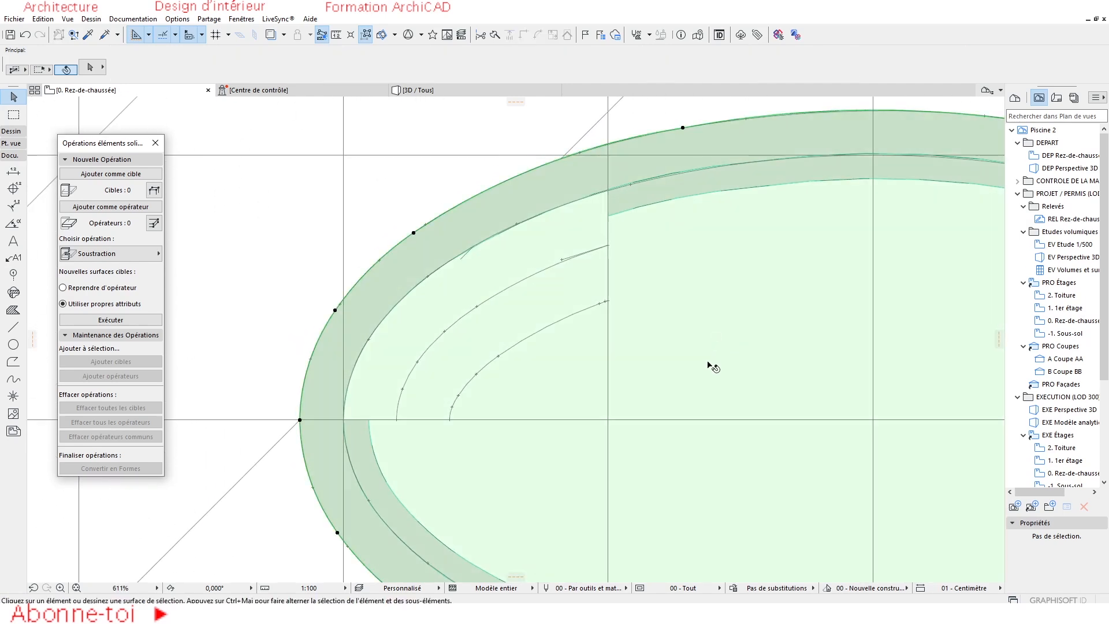
scroll(673, 344, "down", 3)
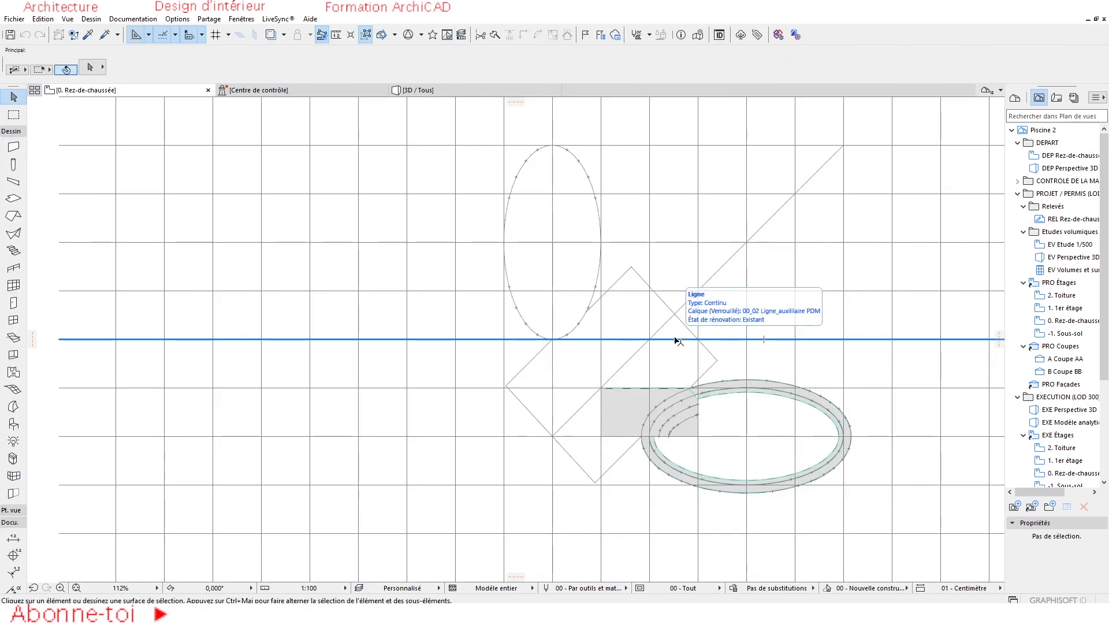
left_click(482, 91)
scroll(693, 428, "down", 2)
middle_click_drag(696, 429, 555, 394, "shift")
left_click(65, 19)
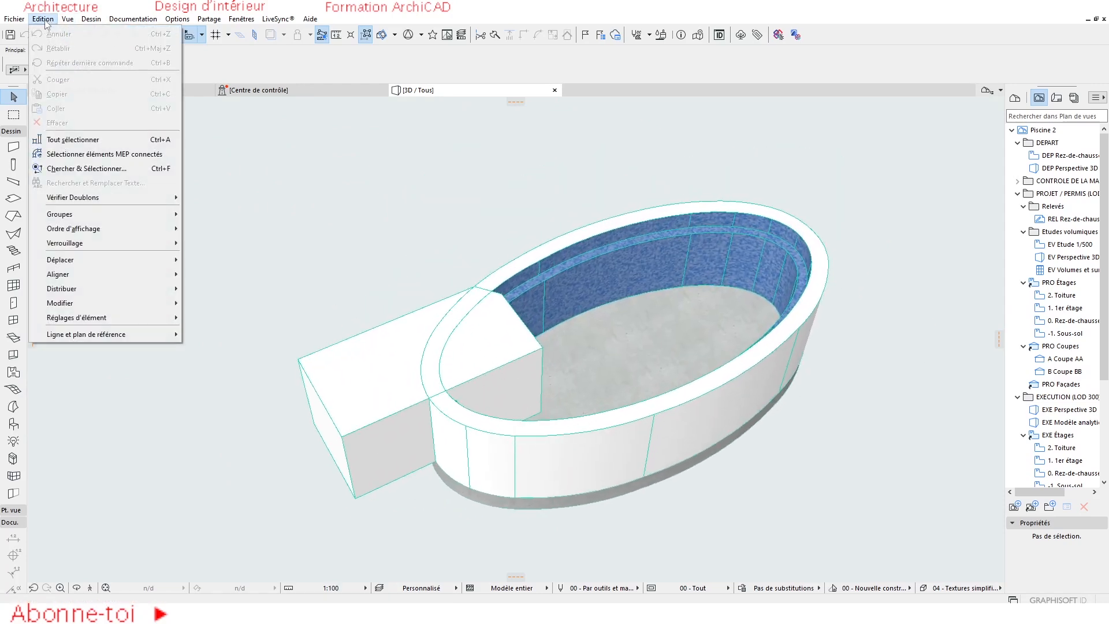
mouse_move(91, 19)
left_click(124, 155)
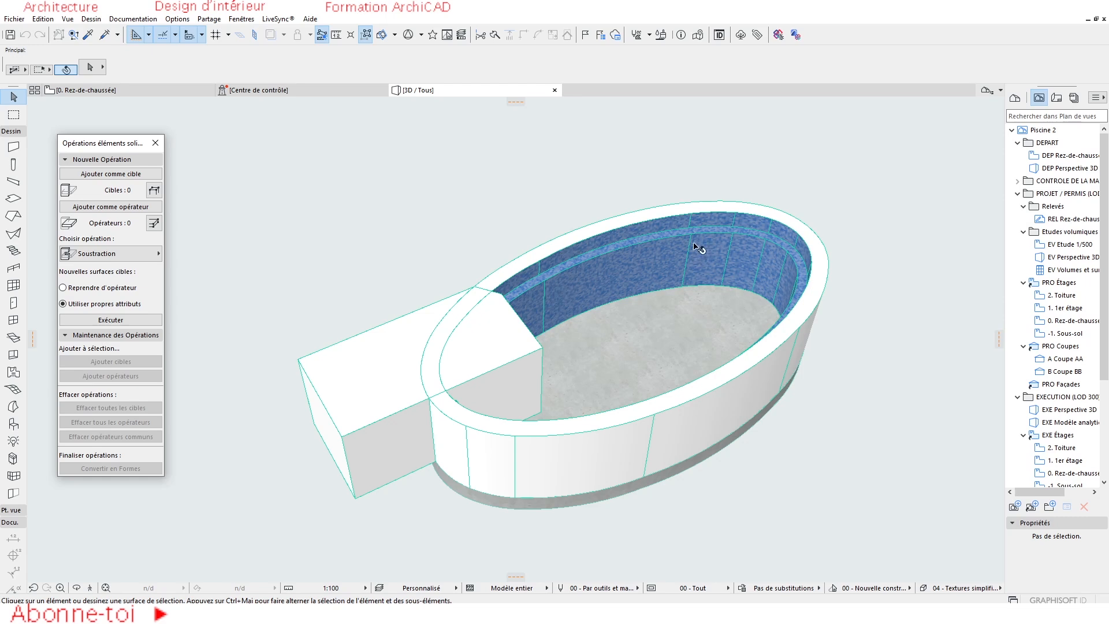
Subtract the rectangular block from the oval pool wall, with the wall as target and the block as operator
left_click(694, 207)
left_click(115, 174)
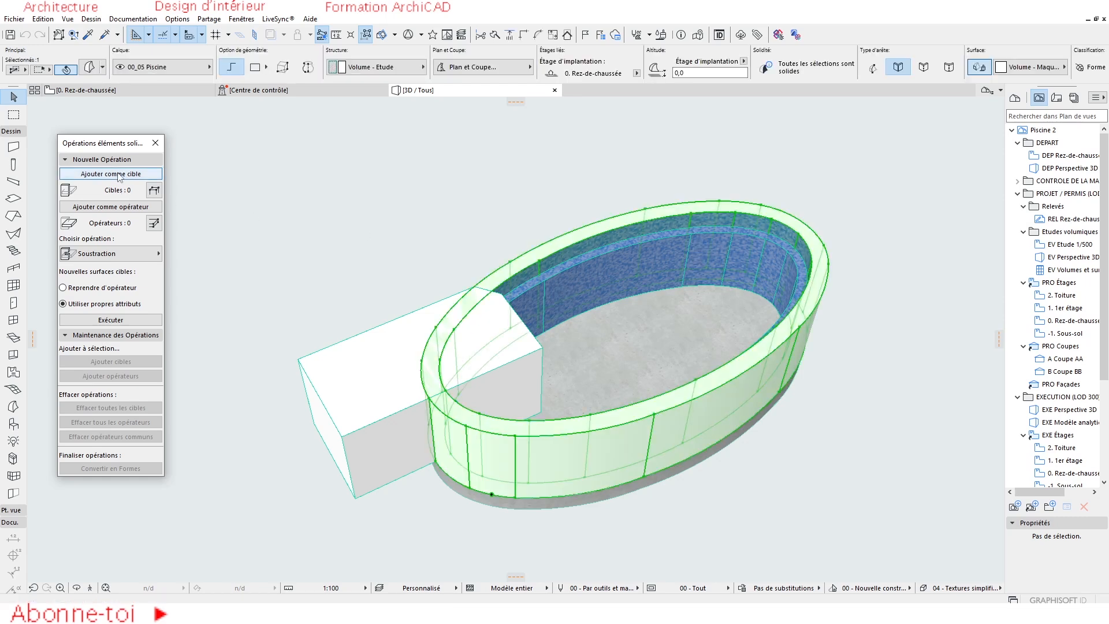
left_click(369, 372)
left_click(123, 209)
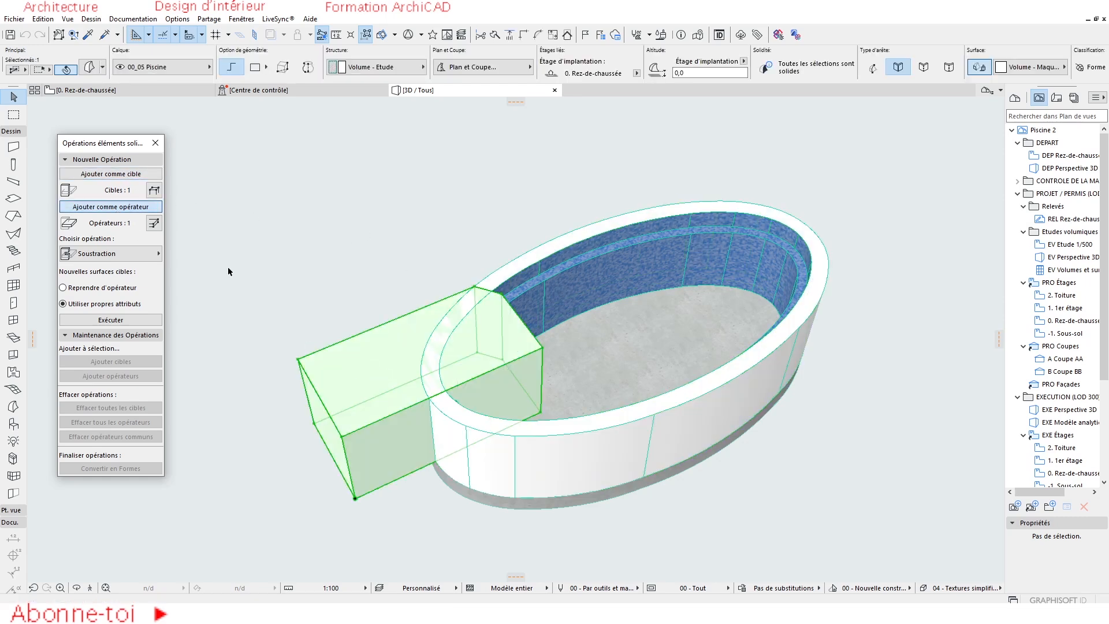
left_click(129, 320)
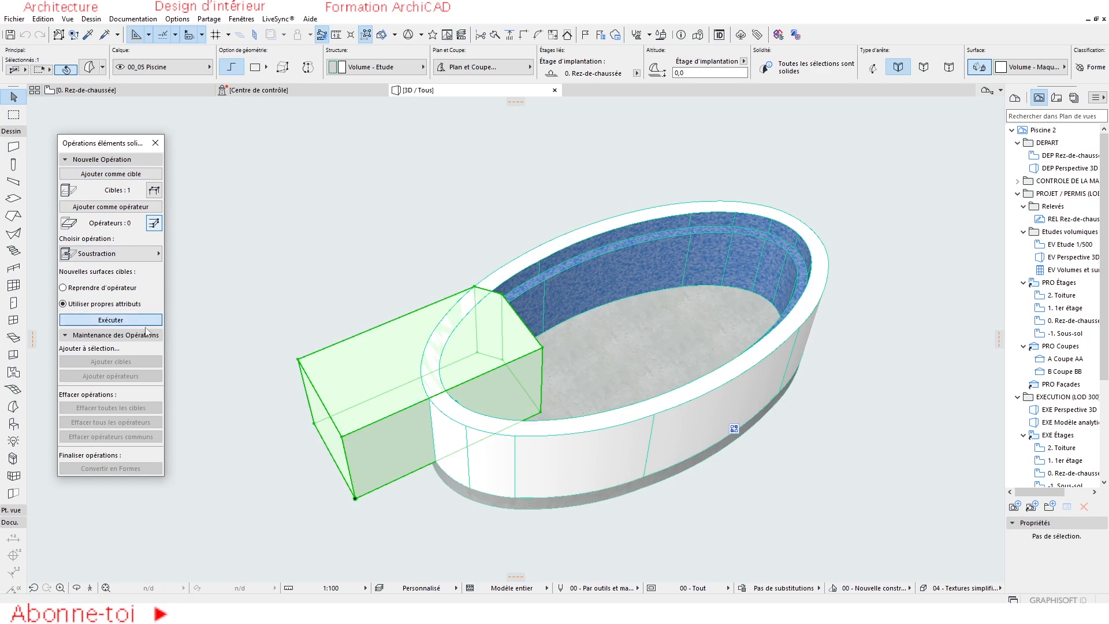
Move the subtracting block to a hidden layer and view the pool from the side of the opening
left_click(382, 355)
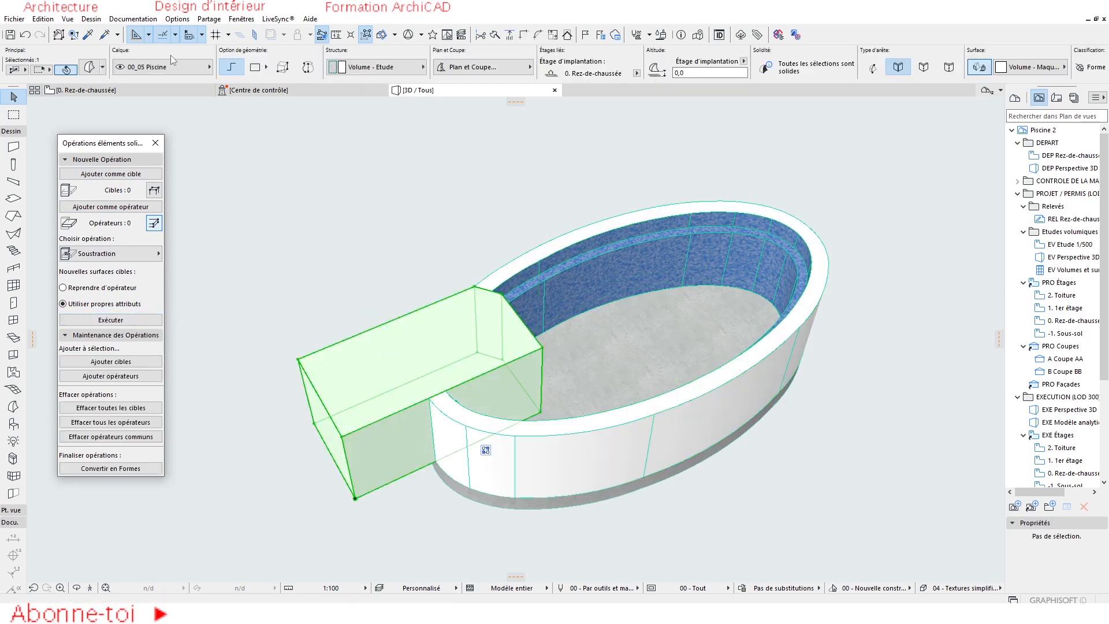
left_click(183, 67)
left_click(269, 121)
middle_click_drag(368, 341, 999, 338, "shift")
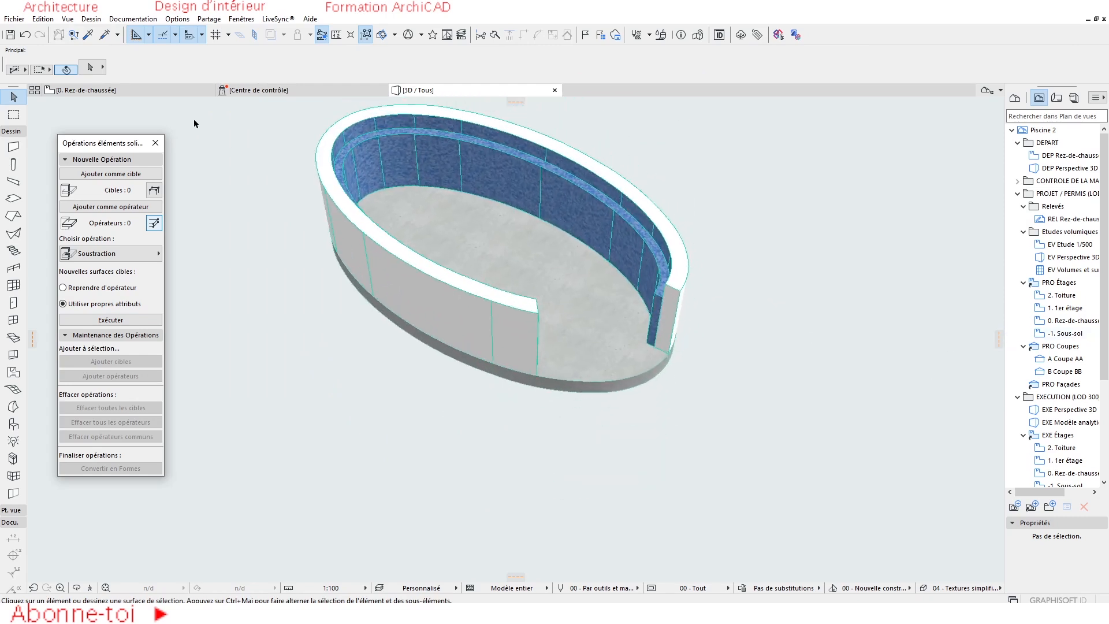
In the ground-floor plan, copy the tilted rectangle's outline and both outer ellipses horizontally to the right, leaving out the diagonal line
left_click(190, 91)
scroll(716, 445, "up", 3)
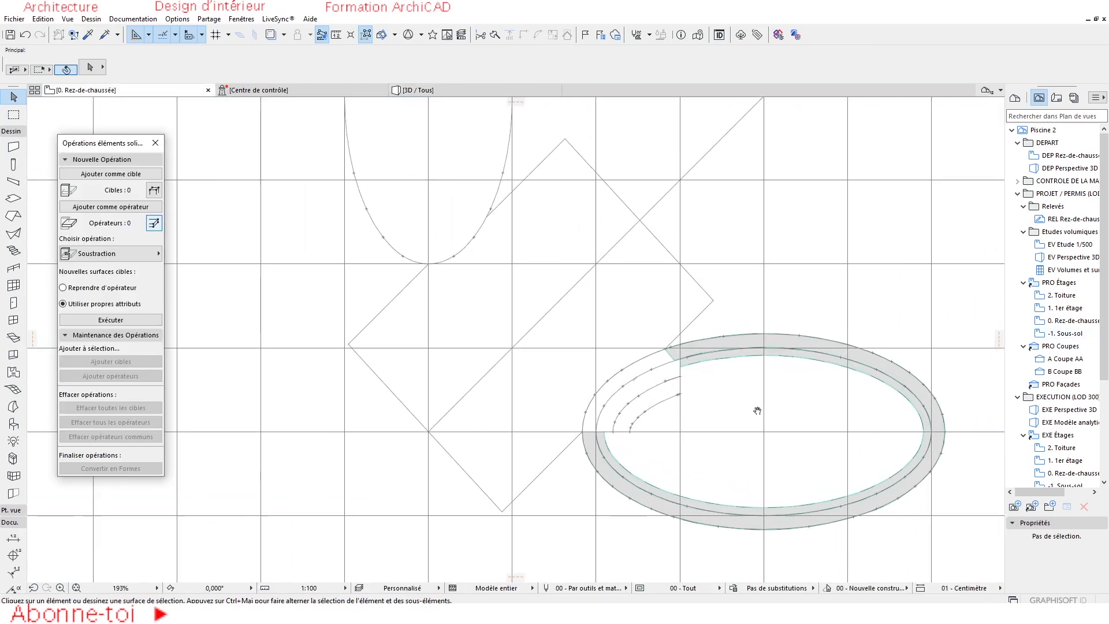
middle_click_drag(674, 321, 664, 338)
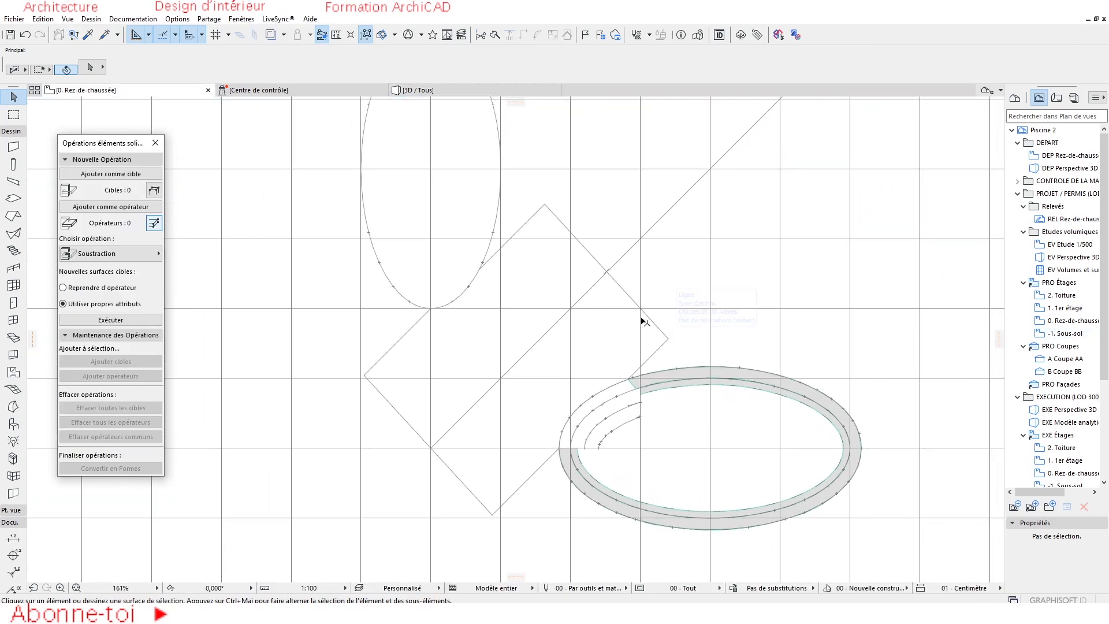
left_click(627, 295)
left_click(523, 226, "shift")
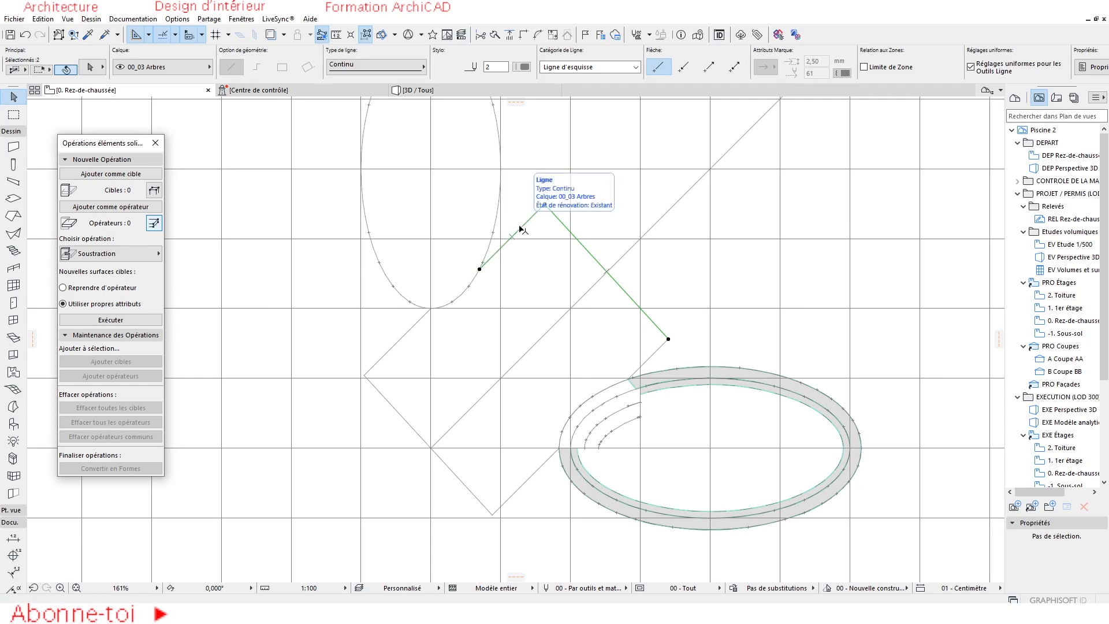
left_click(412, 331, "shift")
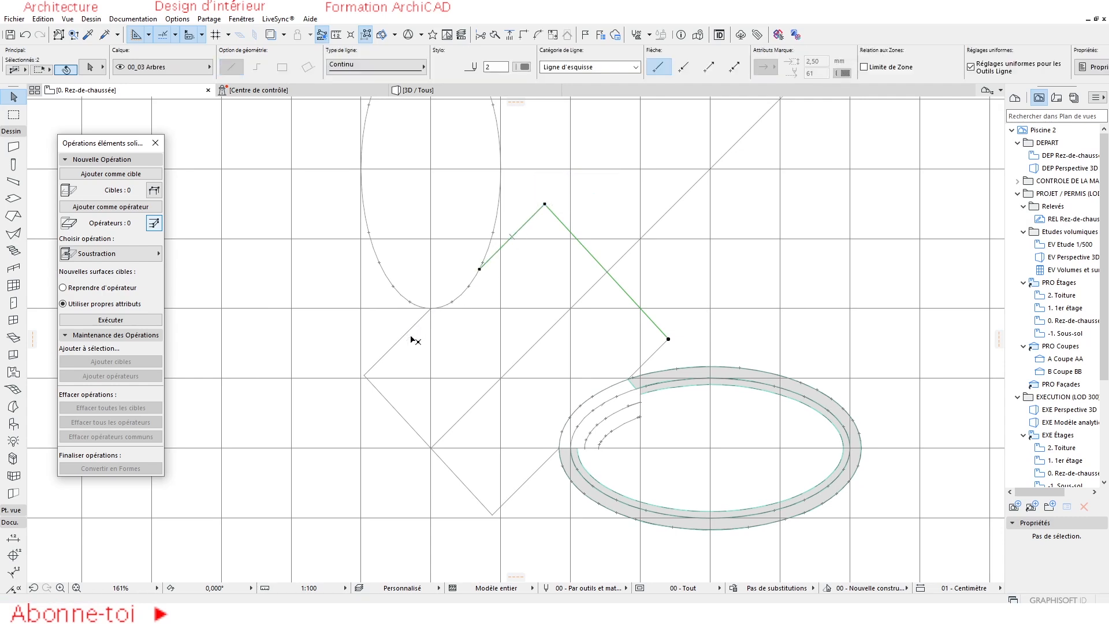
left_click(412, 329, "shift")
left_click(392, 347, "shift")
scroll(483, 372, "down", 3)
scroll(722, 331, "up", 6)
scroll(768, 331, "down", 5)
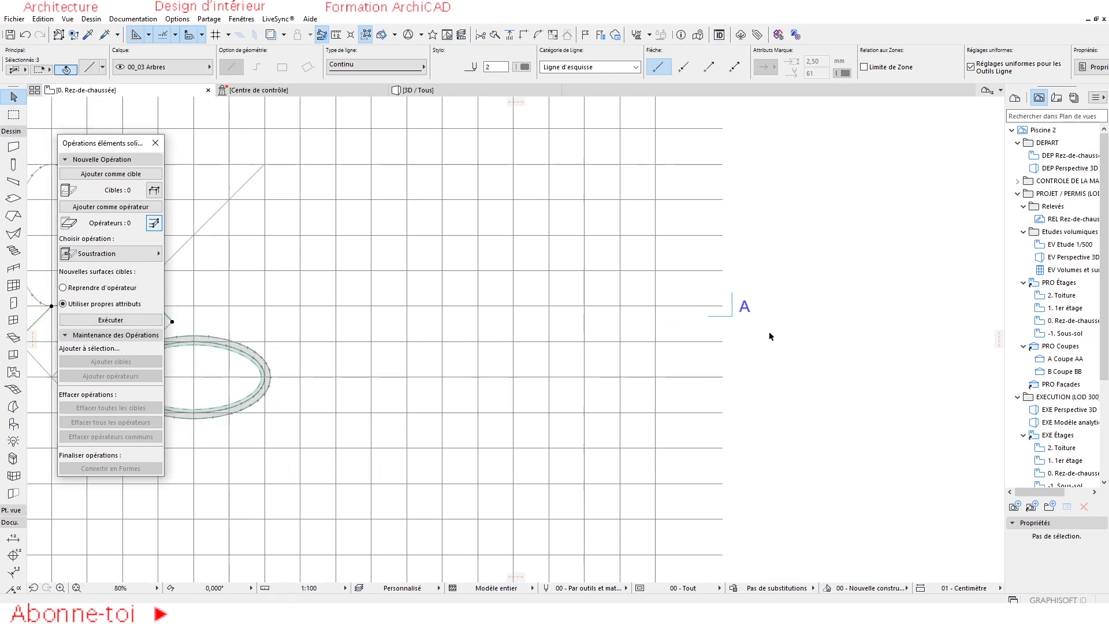
scroll(442, 353, "up", 5)
left_click(422, 444, "shift")
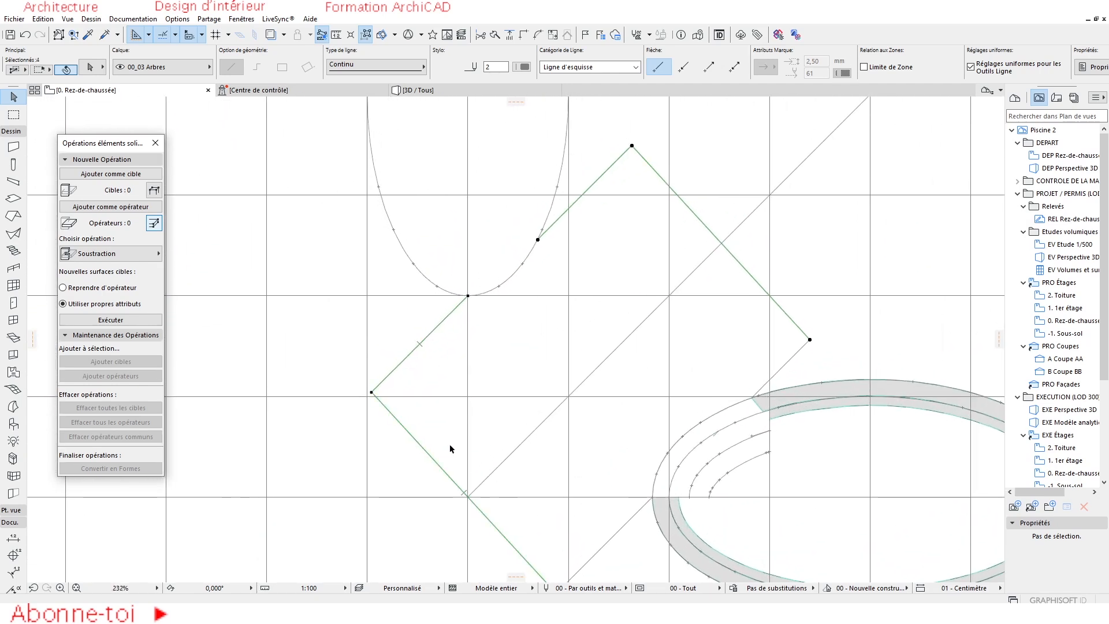
middle_click_drag(605, 485, 580, 400)
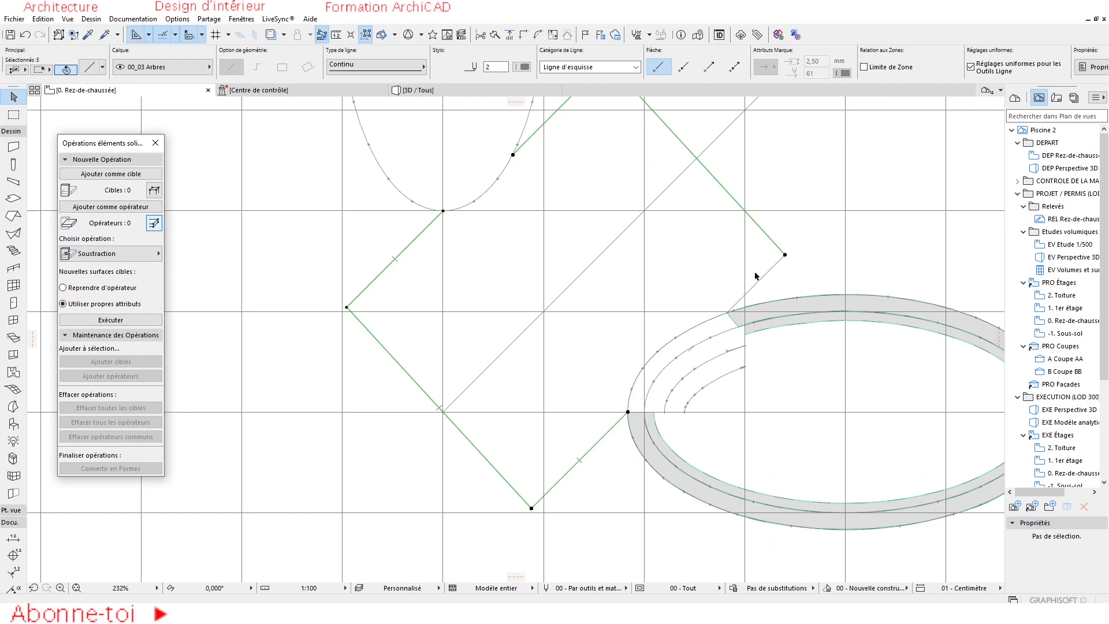
left_click(704, 327, "shift")
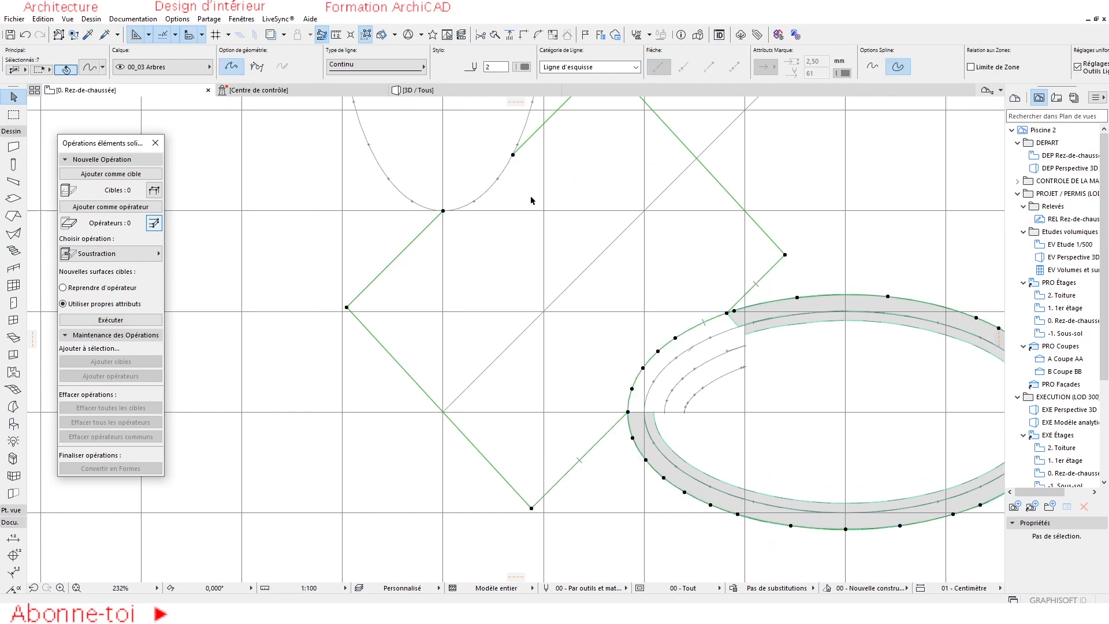
left_click(499, 185, "shift")
scroll(486, 349, "down", 2)
scroll(486, 349, "down", 2)
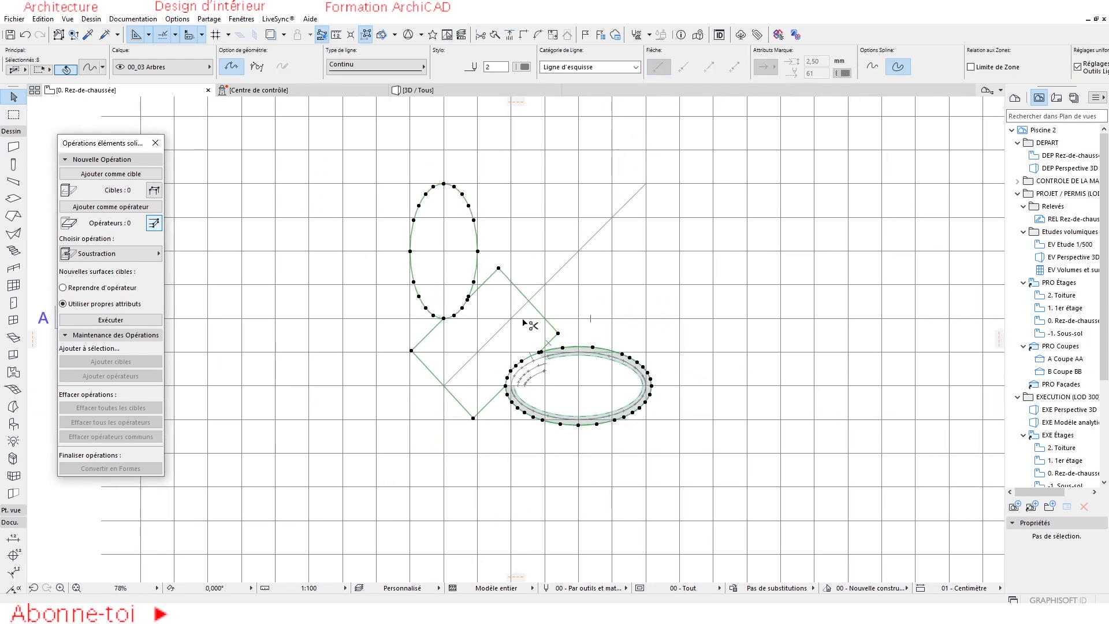
key("ctrl+d")
left_click(507, 308)
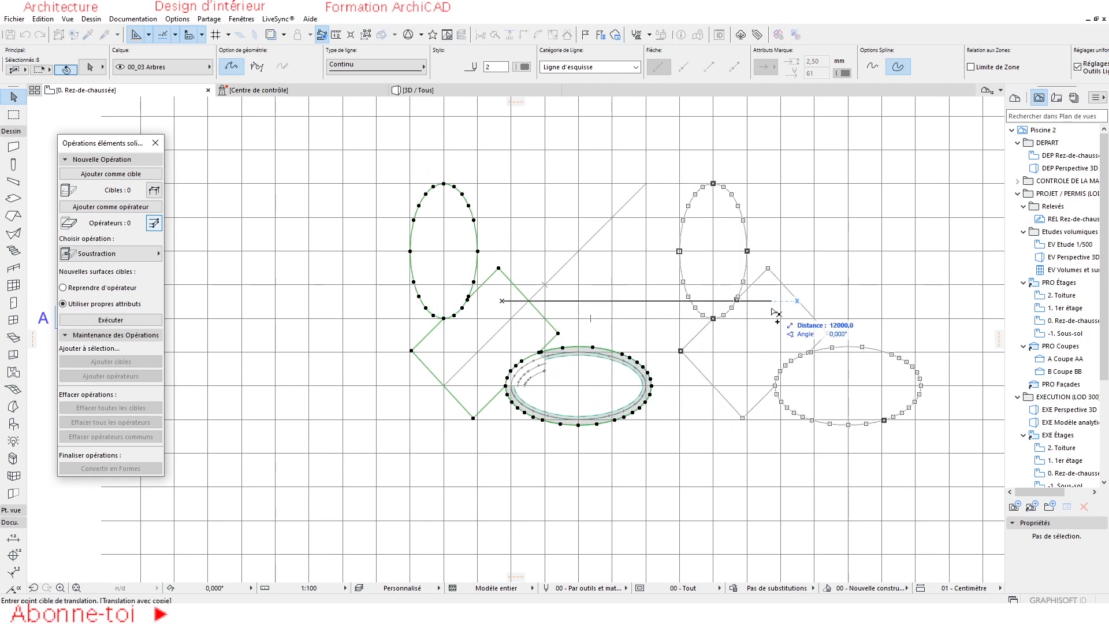
left_click(794, 307)
key("Escape")
scroll(693, 366, "up", 1)
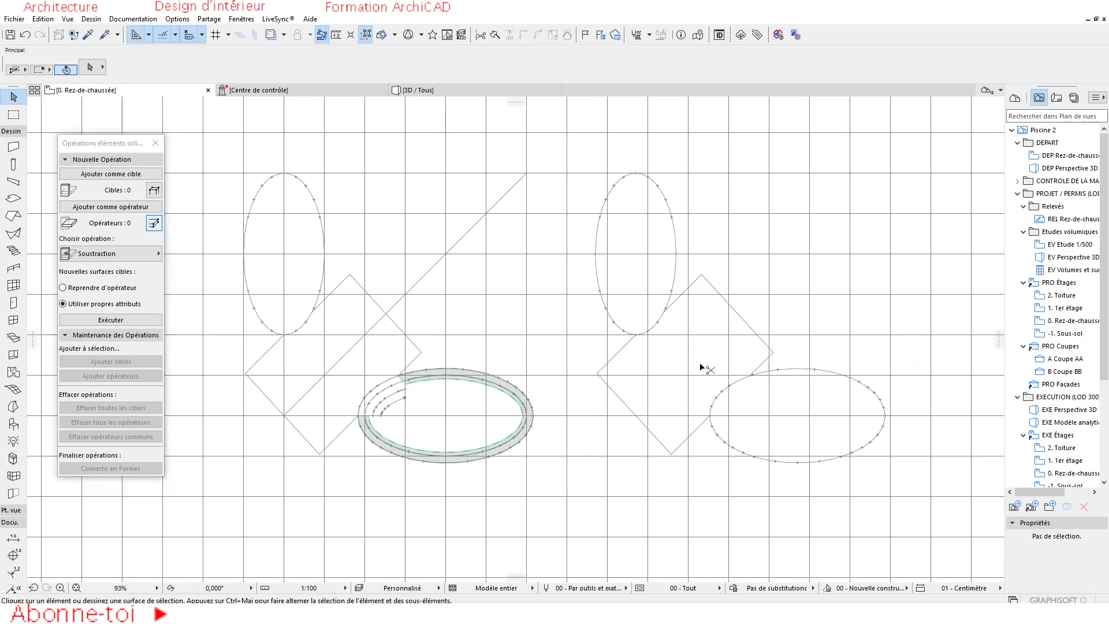
Hide the layer 00_02 Ligne_auxilliaire PDM
key("ctrl+l")
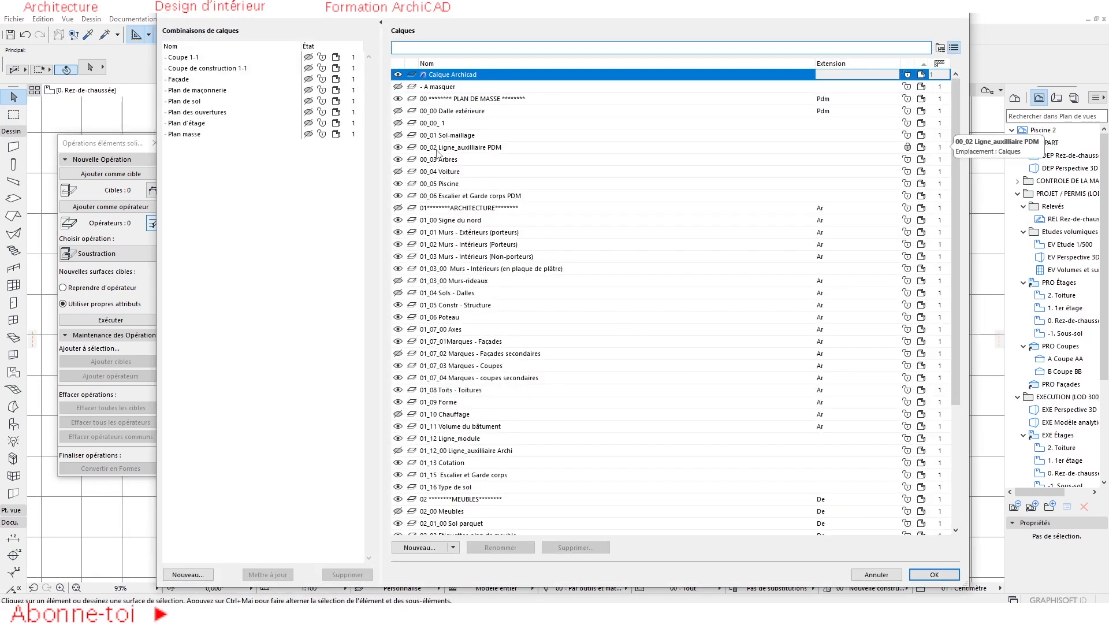
left_click(398, 148)
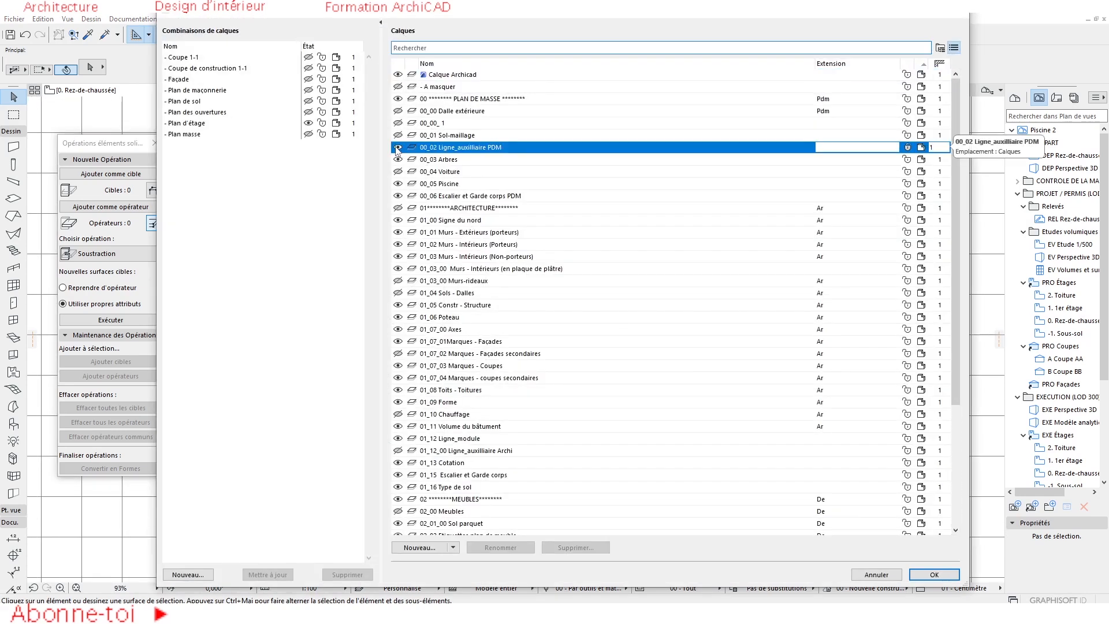
left_click(947, 579)
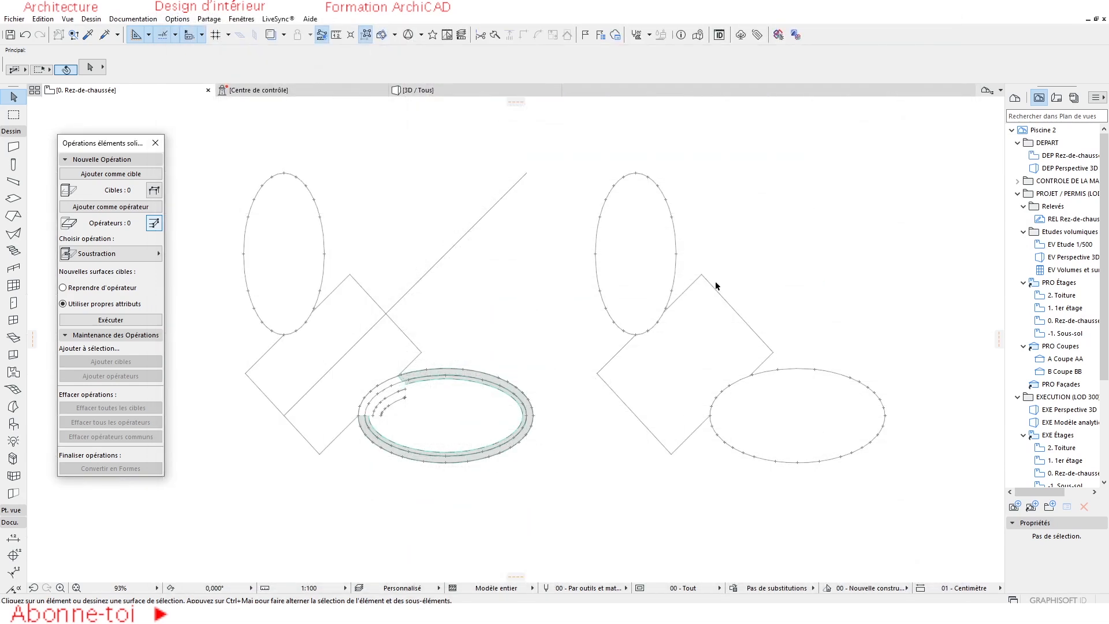
Trim both copied ellipses so only their arcs inside the tilted rectangle remain, forming one closed outline
left_click(673, 267, "ctrl")
left_click(796, 371, "ctrl")
Pick up the oval pool morph's settings and create a morph from the trimmed outline with the Magic Wand
middle_click_drag(587, 345, 597, 337)
scroll(467, 410, "up", 5)
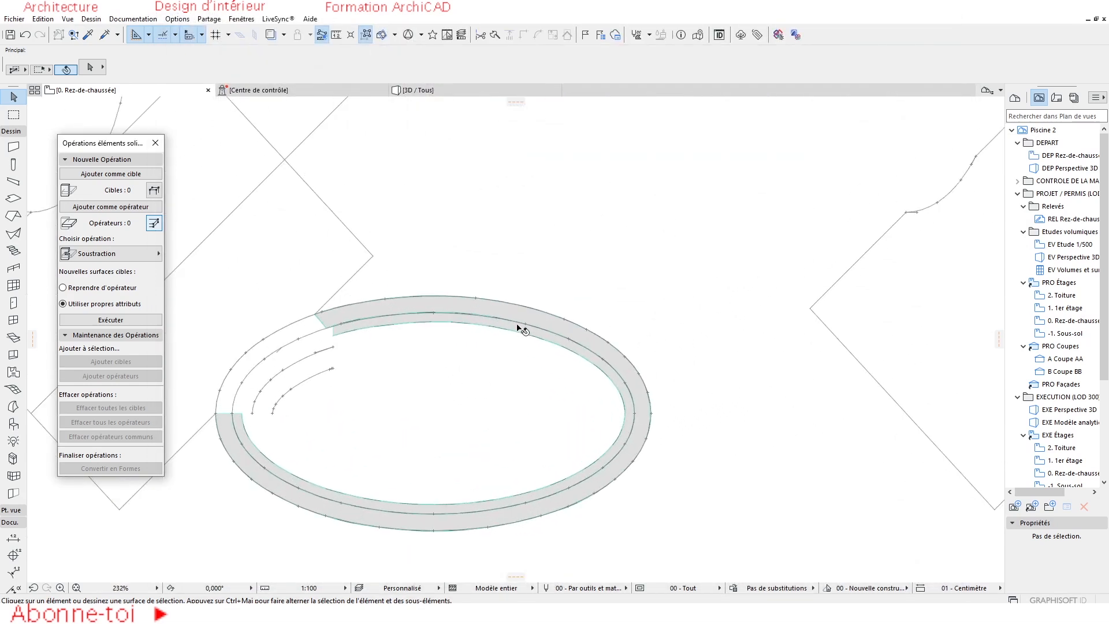
left_click(522, 326, "alt")
scroll(525, 321, "down", 5)
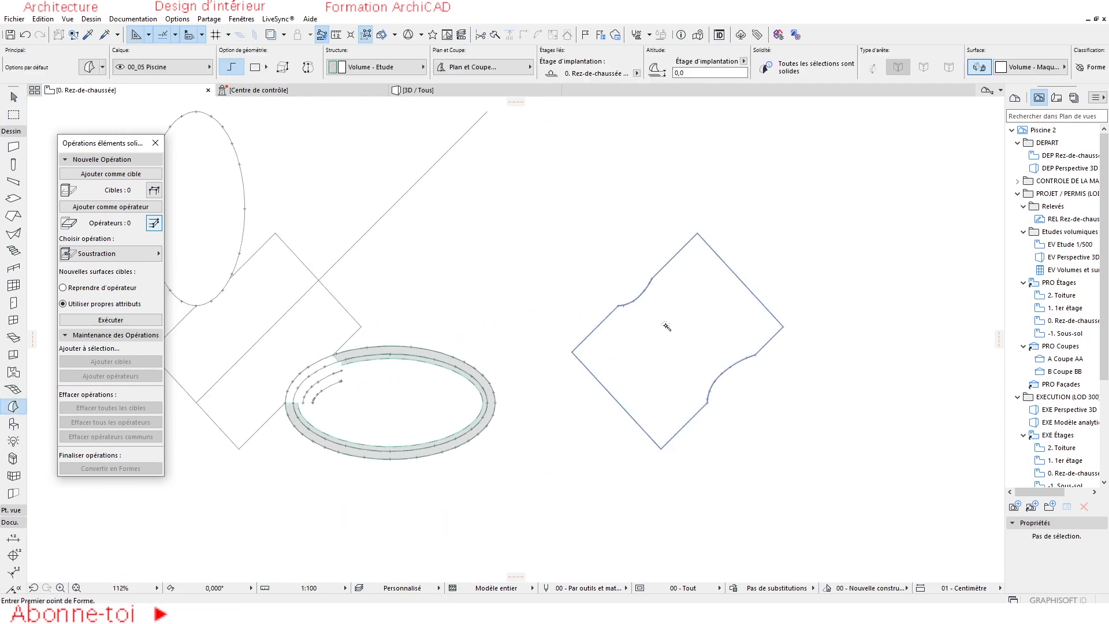
left_click(665, 325)
key("Escape")
left_click(668, 325)
left_click(671, 325)
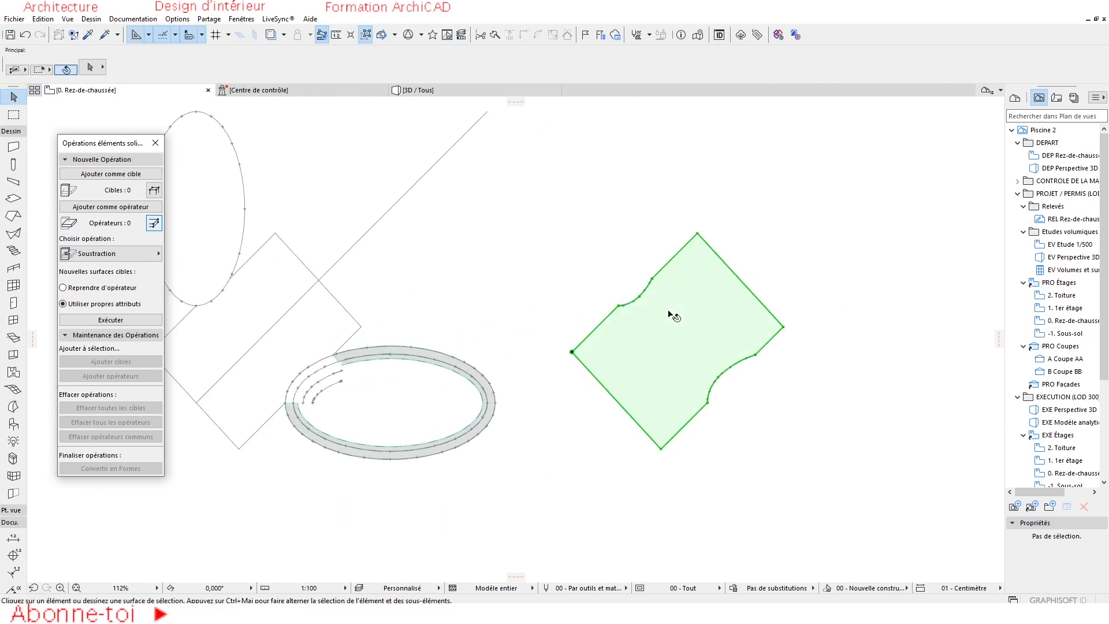
scroll(635, 344, "down", 3)
scroll(632, 343, "up", 5)
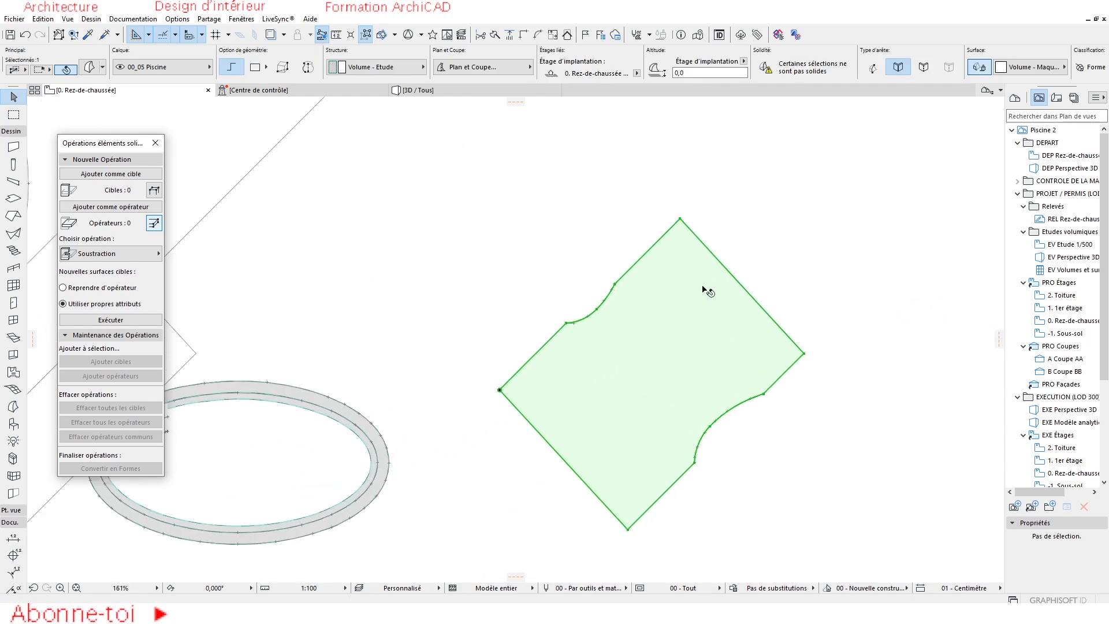
left_click(719, 261)
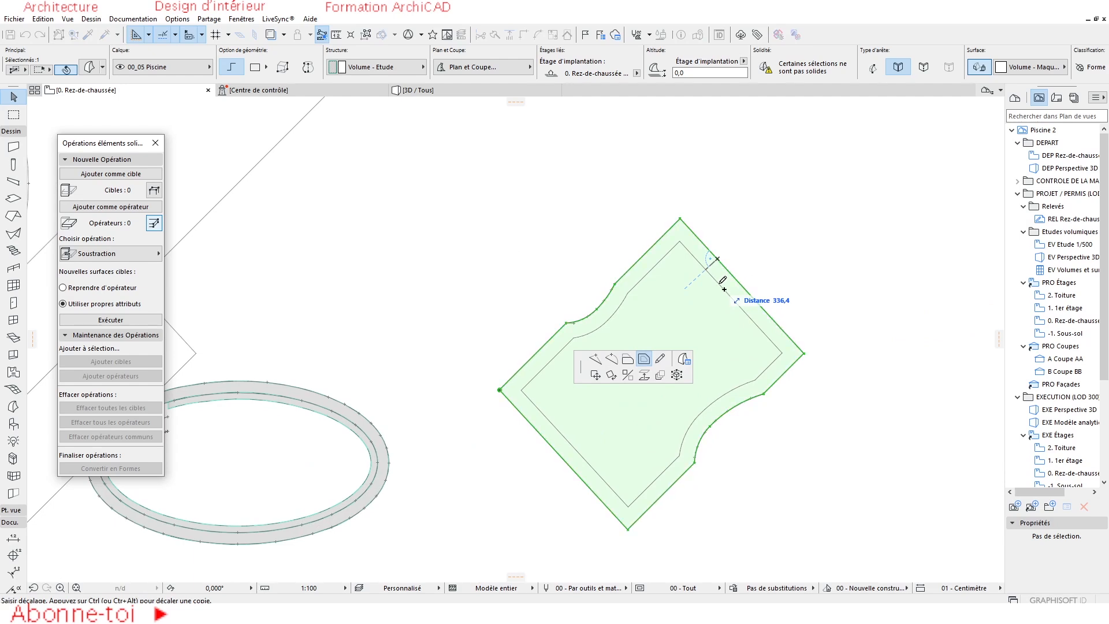
key("Escape")
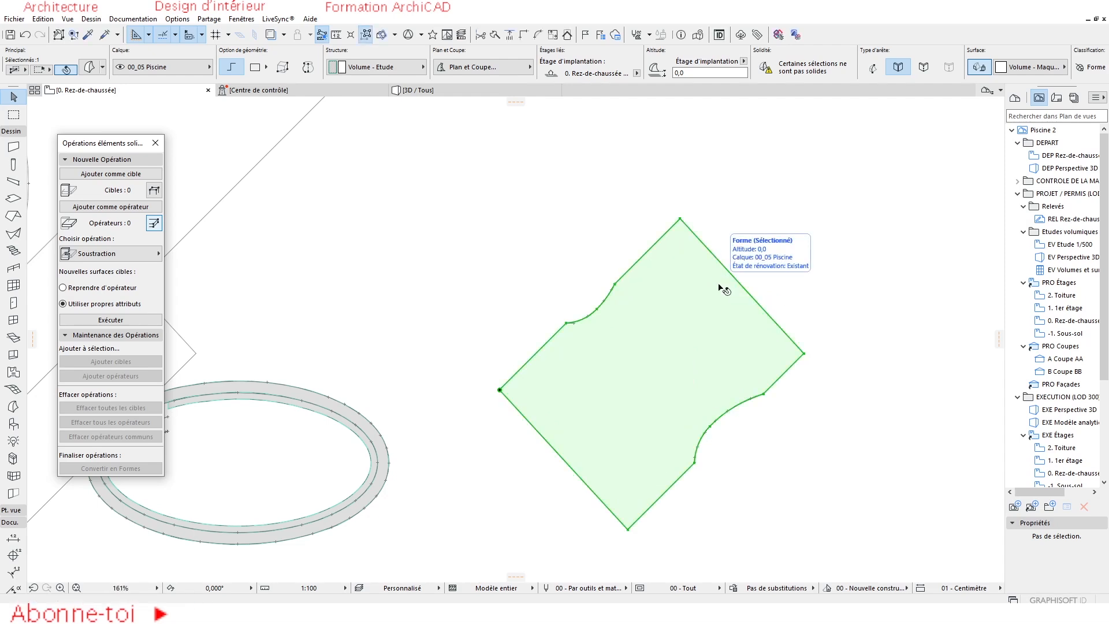
Copy the new morph horizontally to the right by about 6475
scroll(707, 295, "down", 2)
middle_click_drag(707, 295, 590, 347)
key("ctrl+d")
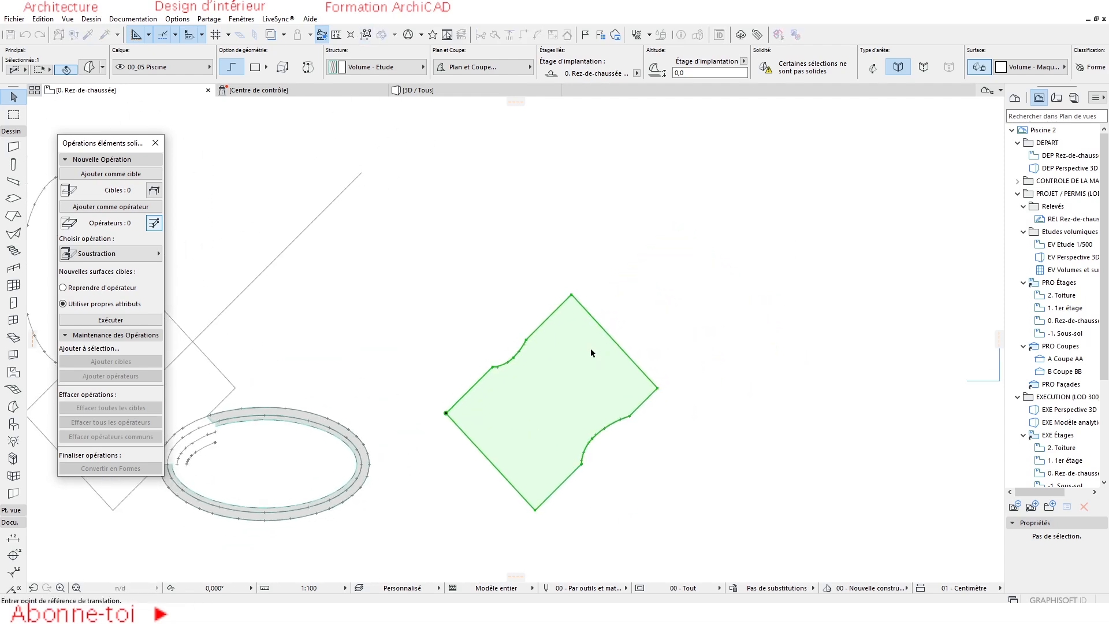
left_click(572, 295)
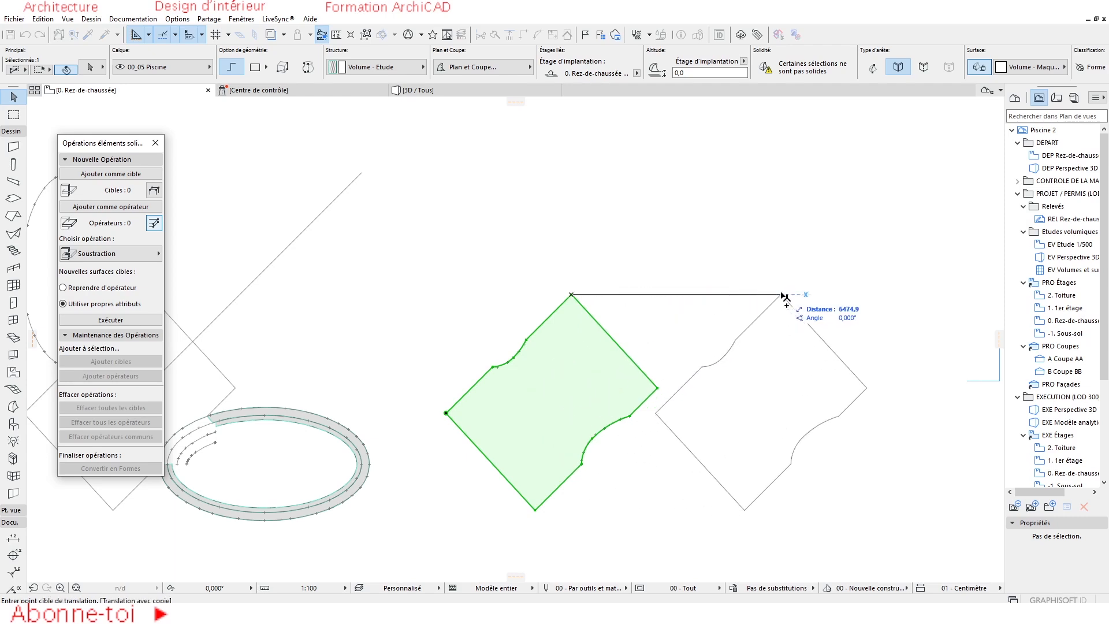
left_click(780, 295)
Offset the original morph's outline inward by 250
left_click(596, 321)
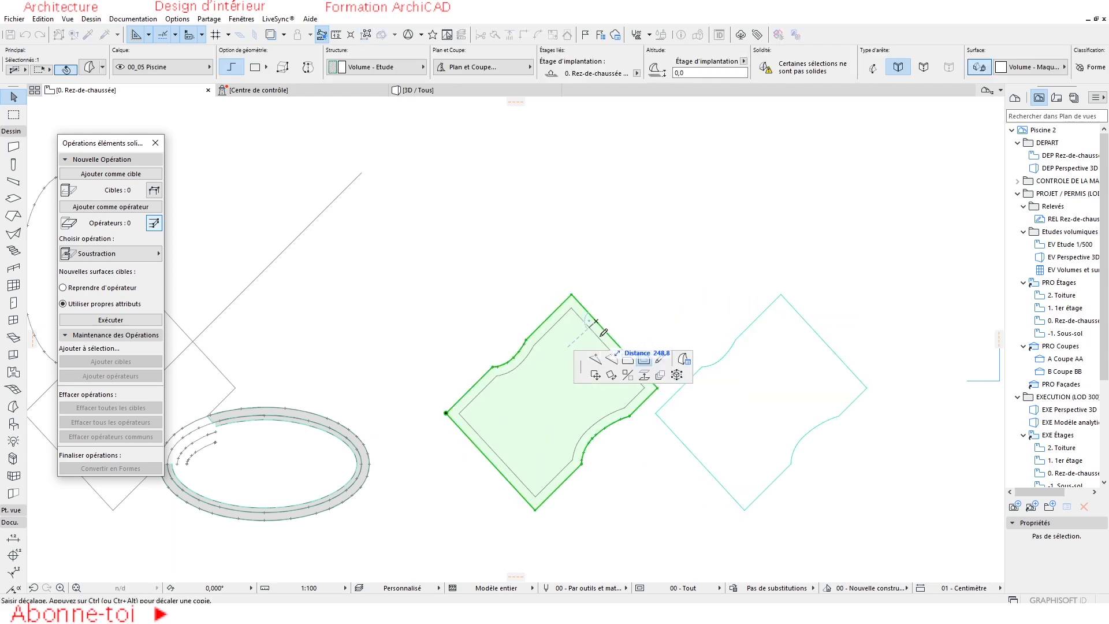
type("250")
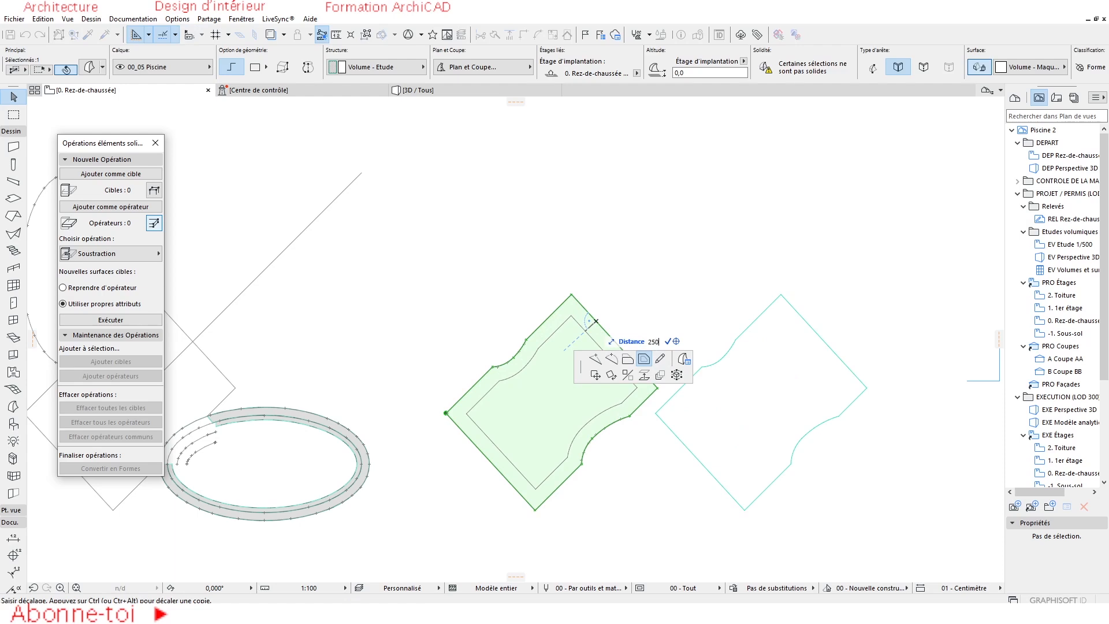
key("Return")
scroll(592, 314, "up", 3)
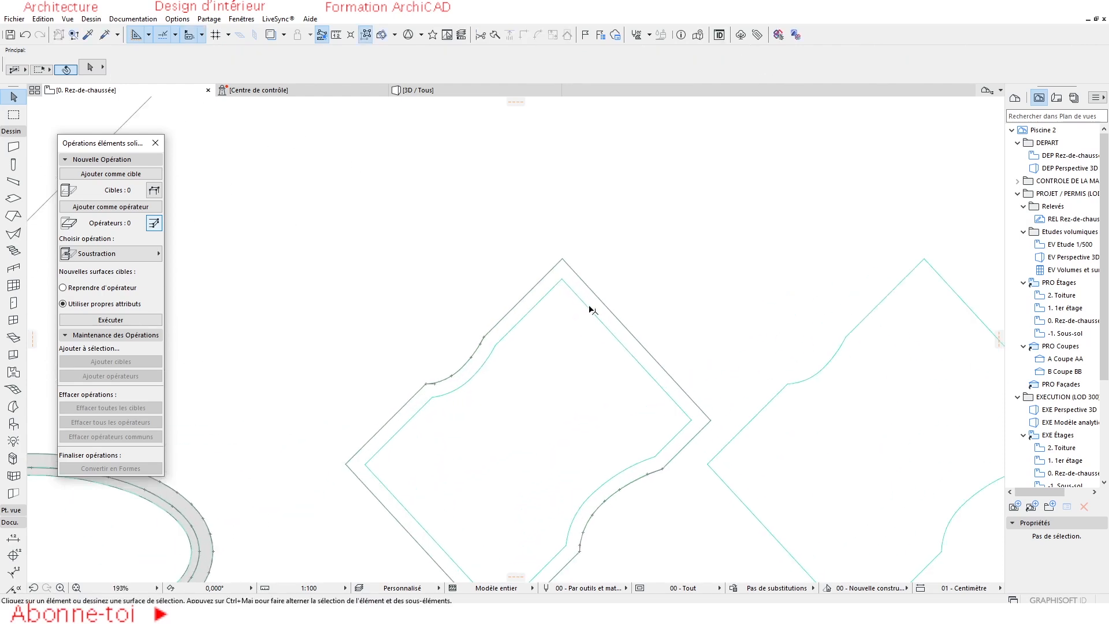
key("Escape")
left_click(595, 295)
key("Escape")
left_click(592, 303)
scroll(608, 312, "down", 3)
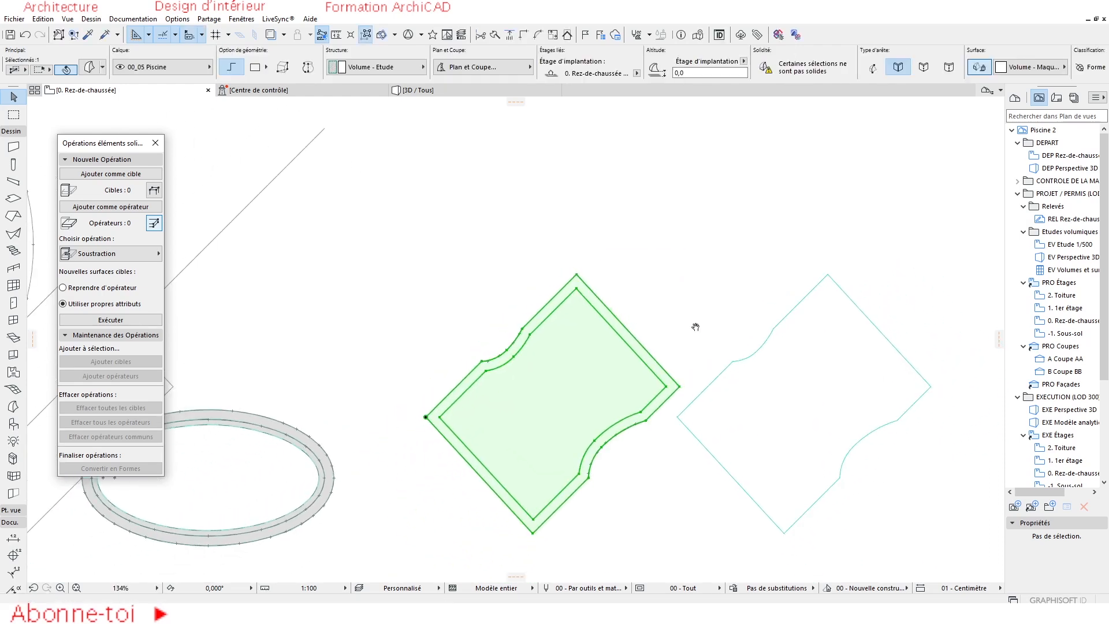
scroll(584, 328, "up", 3)
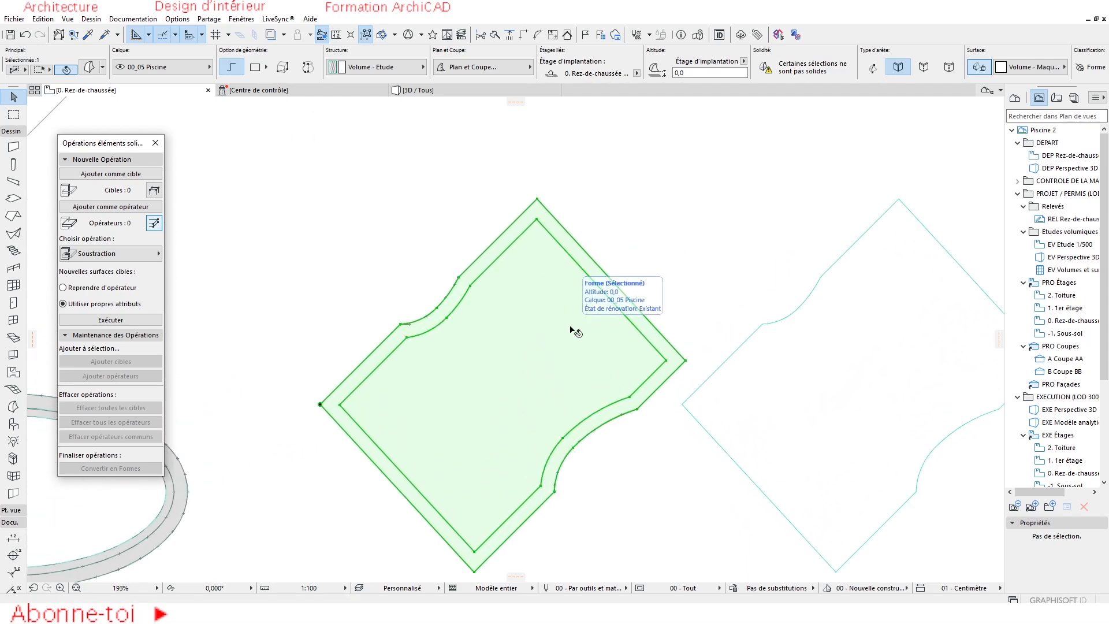
Delete the inner face of the offset morph, leaving only the surrounding border
key("Escape")
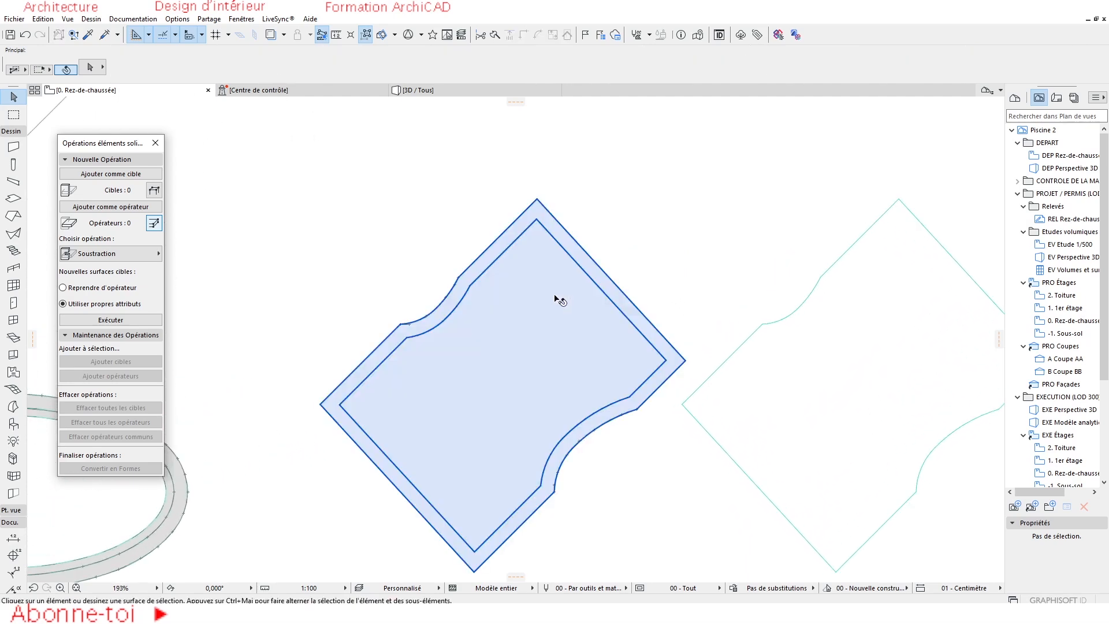
left_click(556, 296, "ctrl+shift")
key("Escape")
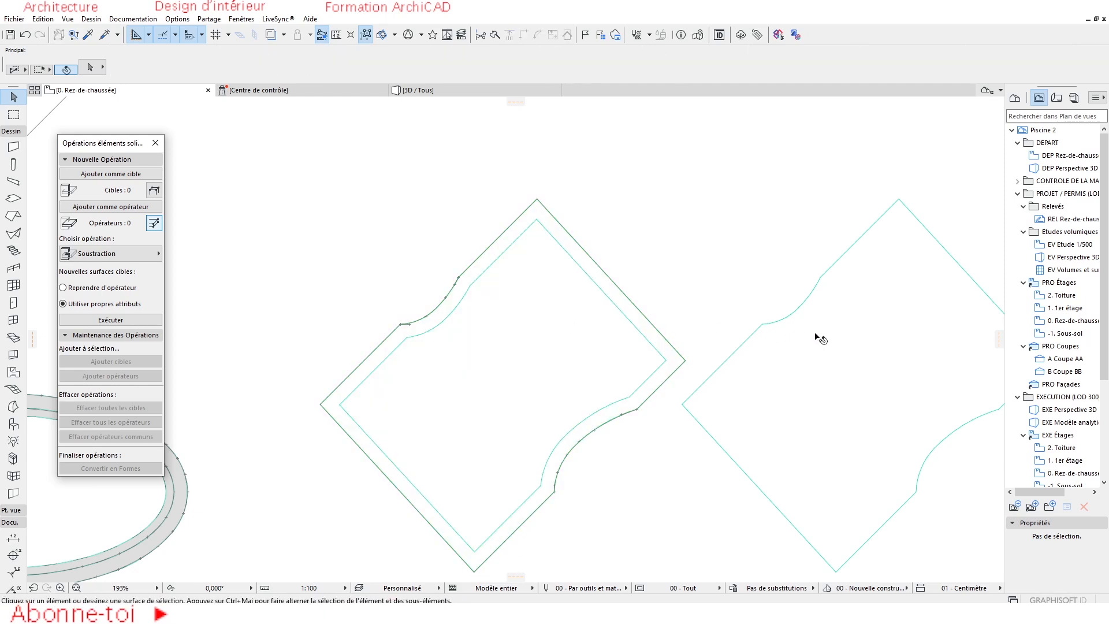
left_click(548, 225)
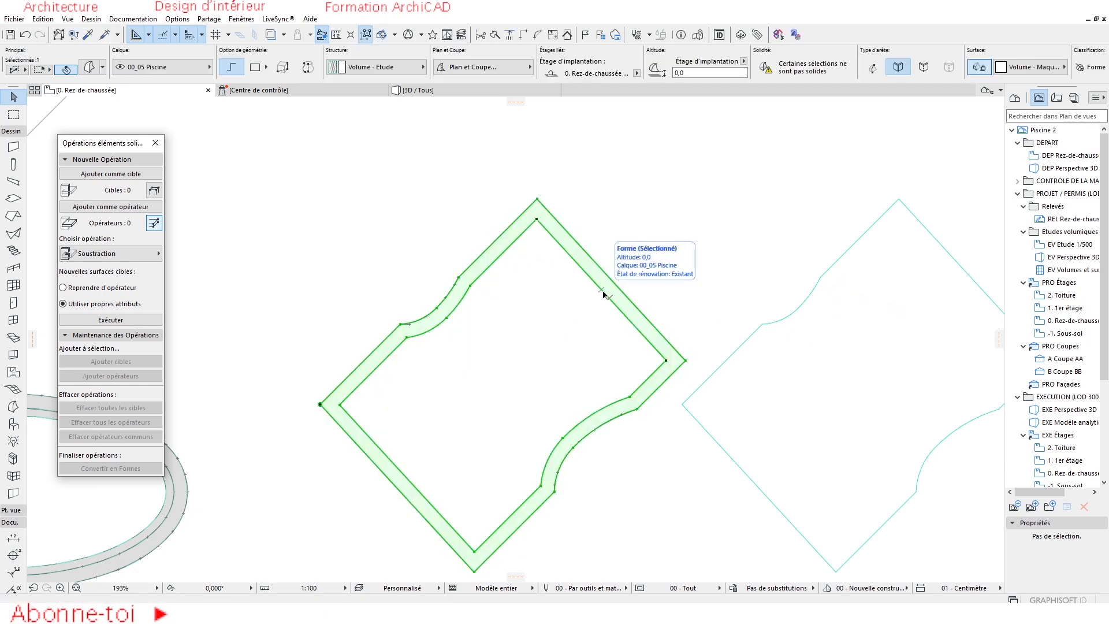
Undo the inner face deletion and the outline offset on the original morph
left_click(25, 35)
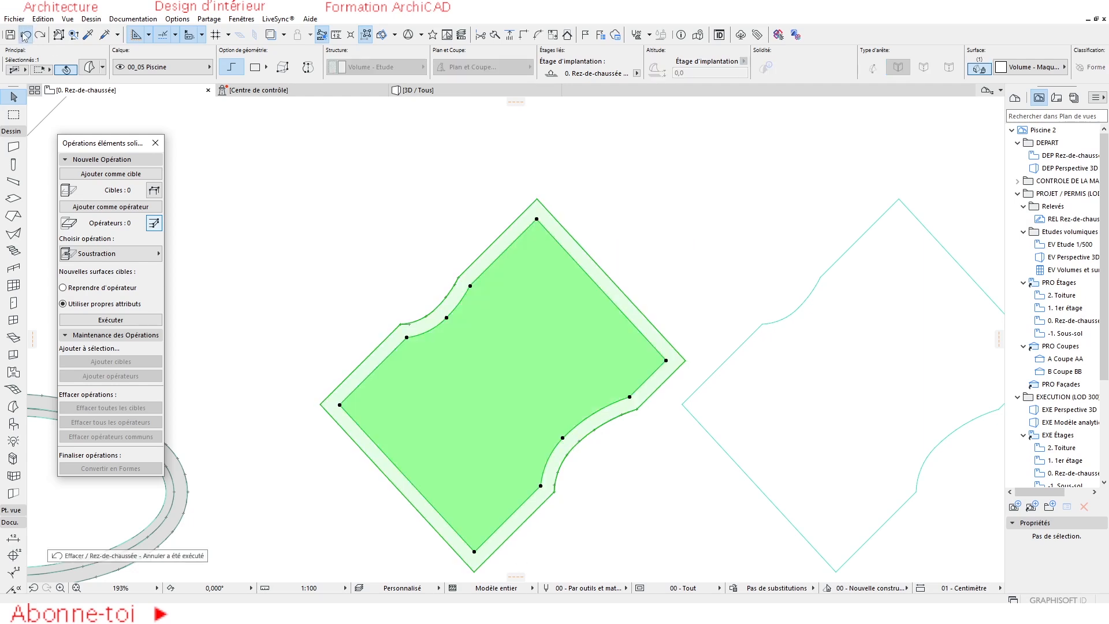
left_click(488, 349)
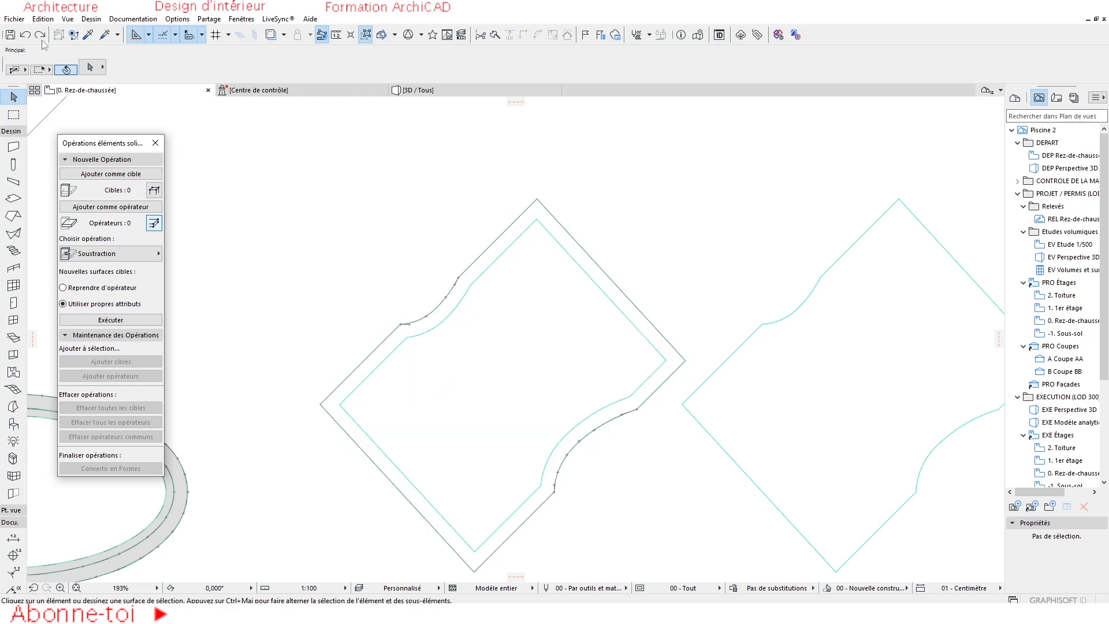
key("ctrl+z")
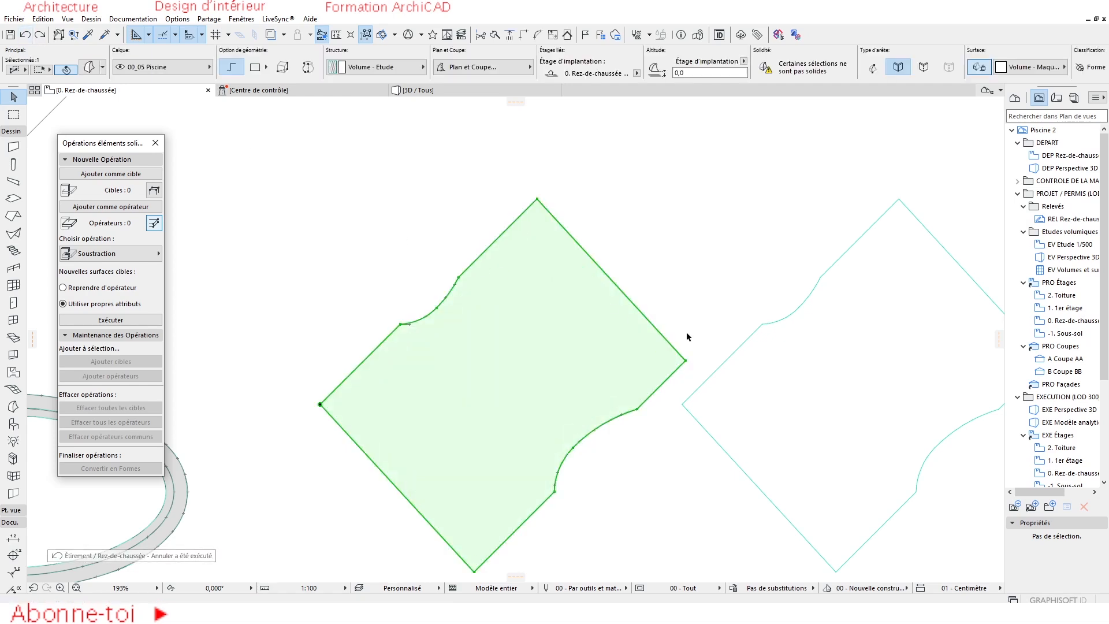
key("Escape")
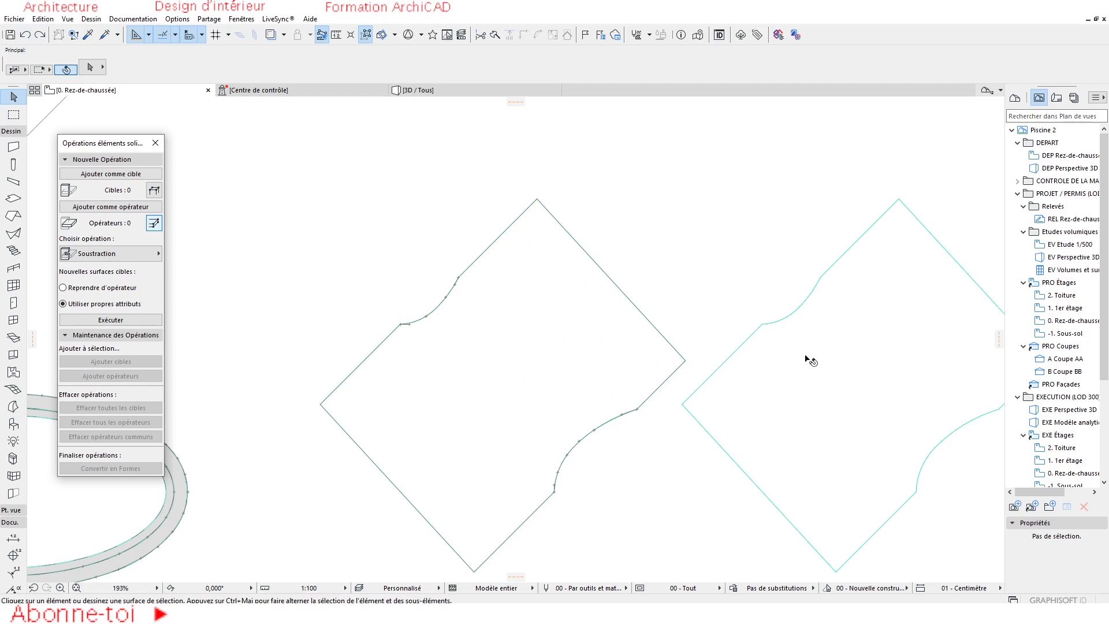
Trace the copied morph's outline with lines using the Line tool and Magic Wand
scroll(811, 361, "down", 2)
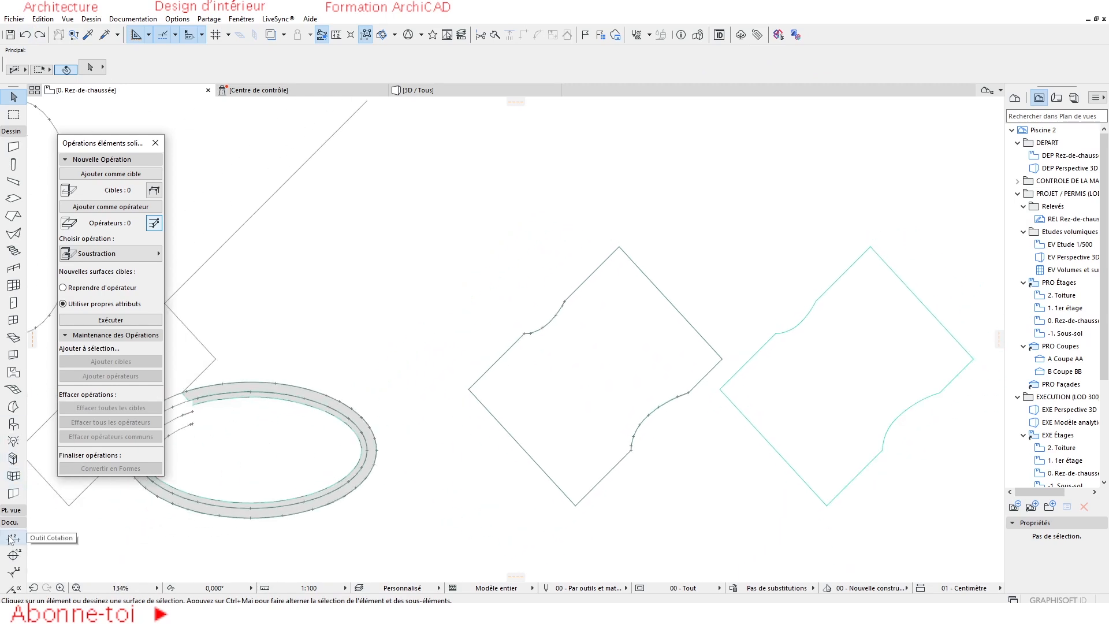
left_click(11, 132)
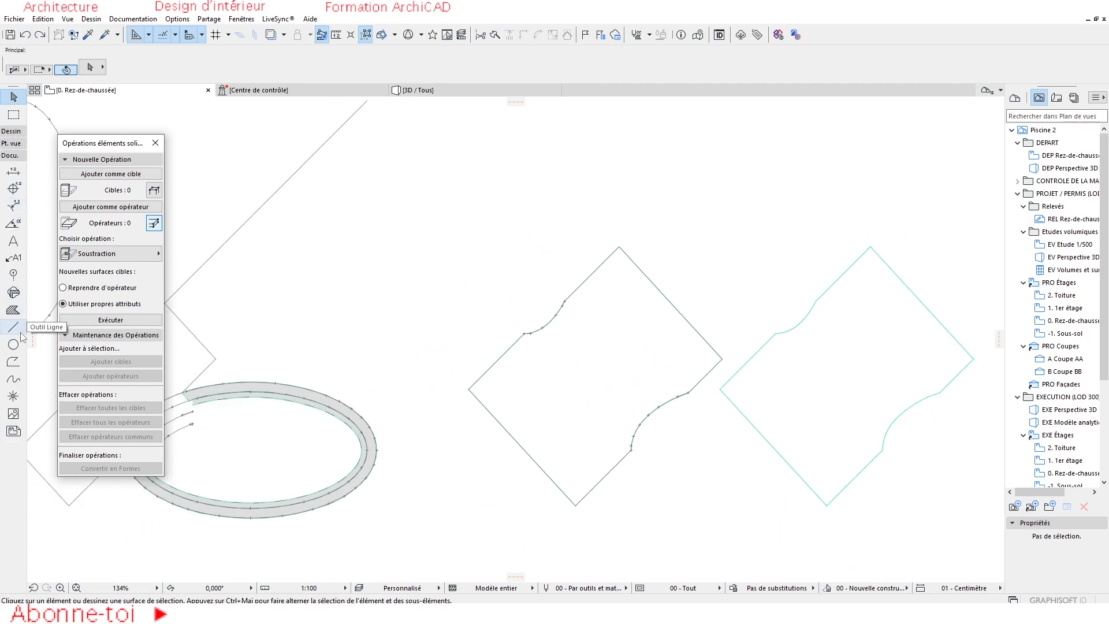
left_click(12, 327)
key("Escape")
left_click(836, 287)
key("Escape")
scroll(889, 343, "up", 2)
middle_click_drag(885, 340, 757, 313)
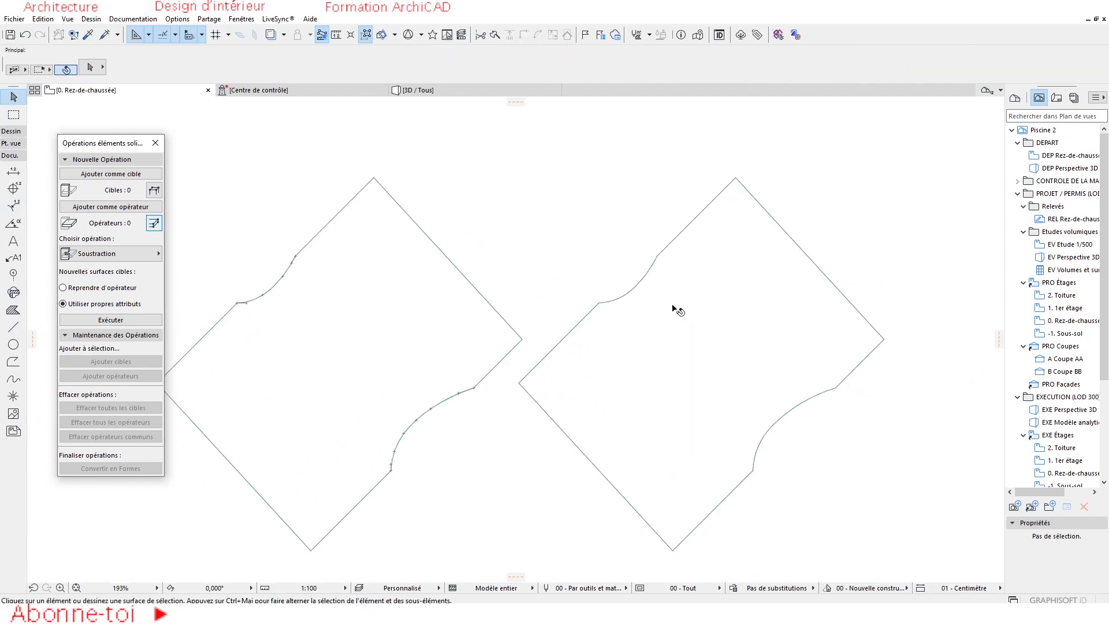
left_click(13, 327)
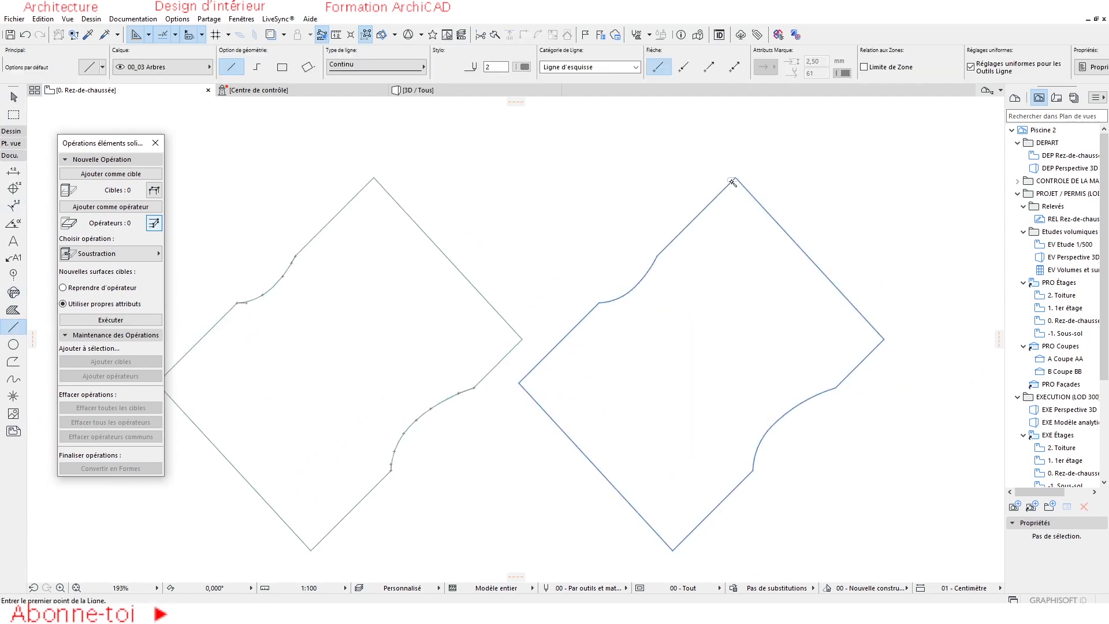
key("Escape")
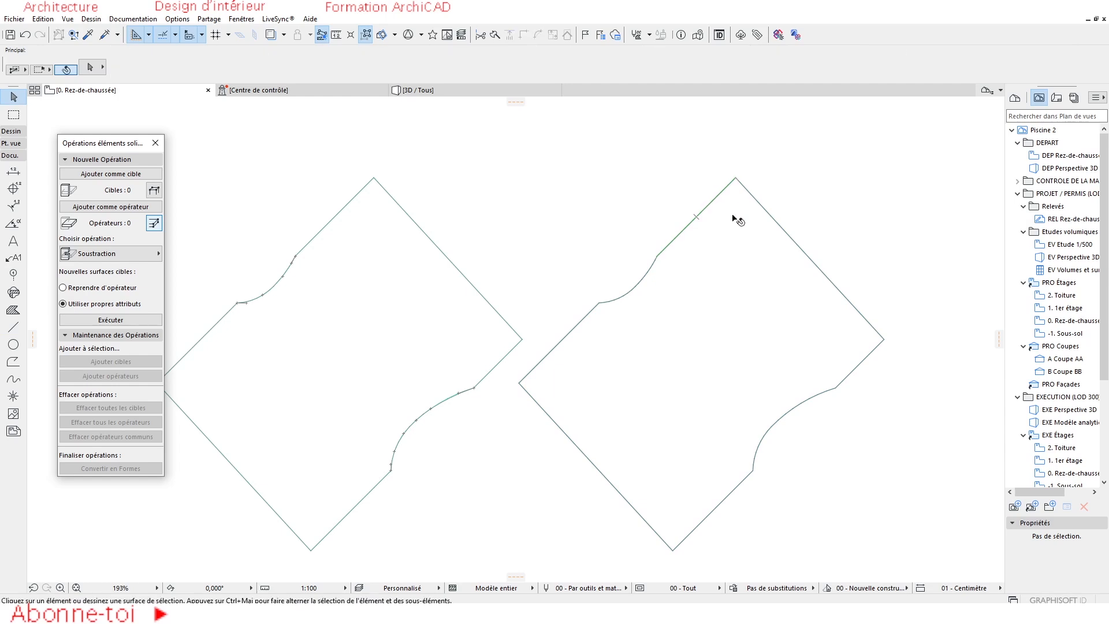
Offset all edges of the copied morph inward from its traced outline
left_click(745, 220)
left_click(763, 209)
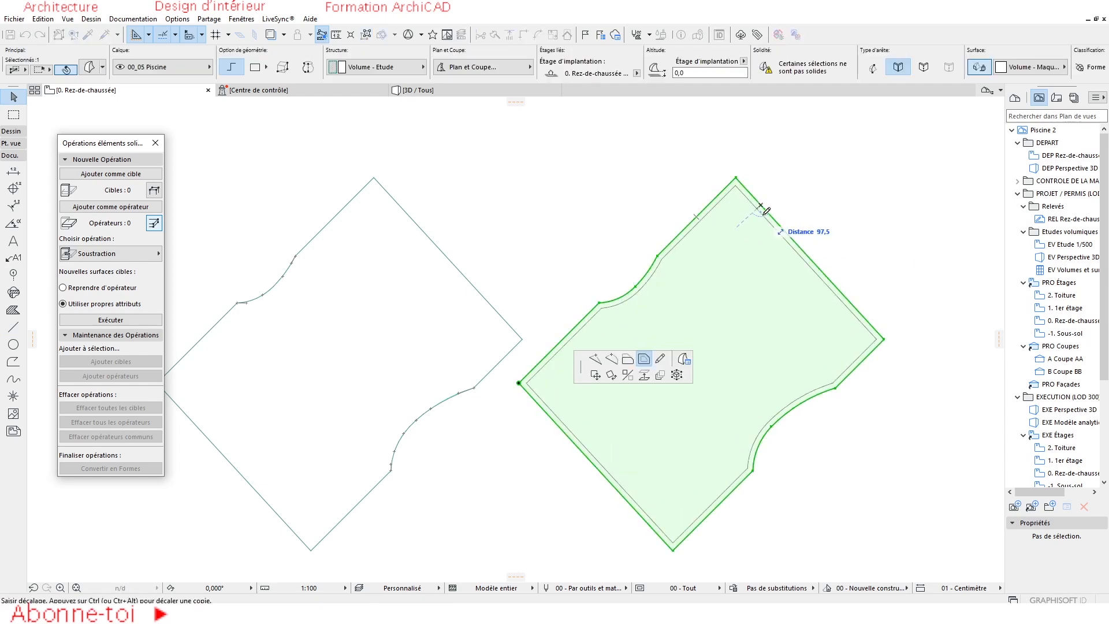
left_click(761, 218)
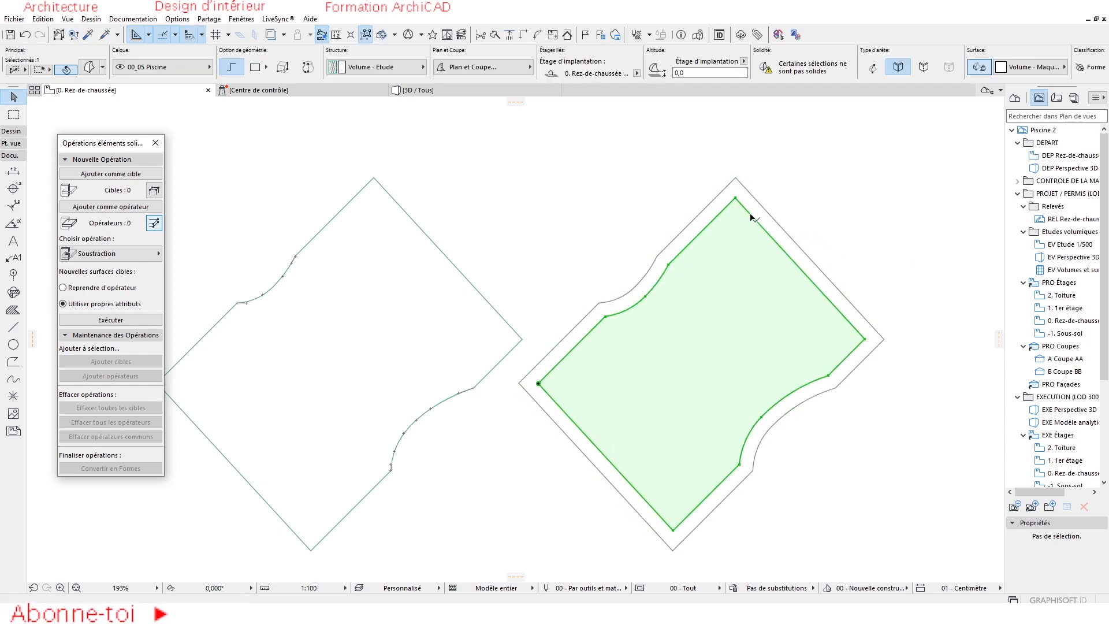
left_click(764, 208)
Select the reduced morph with its traced outline and move them onto the original morph, aligning their upper corners
left_click_drag(890, 217, 607, 451)
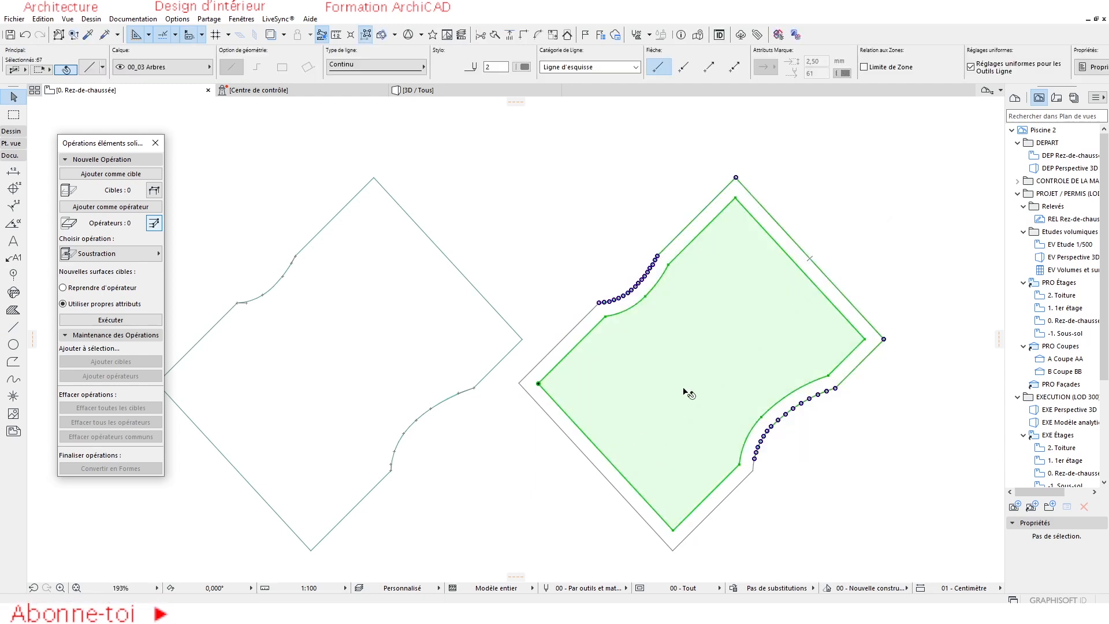
key("Escape")
scroll(675, 333, "down", 4)
left_click_drag(829, 225, 585, 475)
left_click(552, 326, "shift")
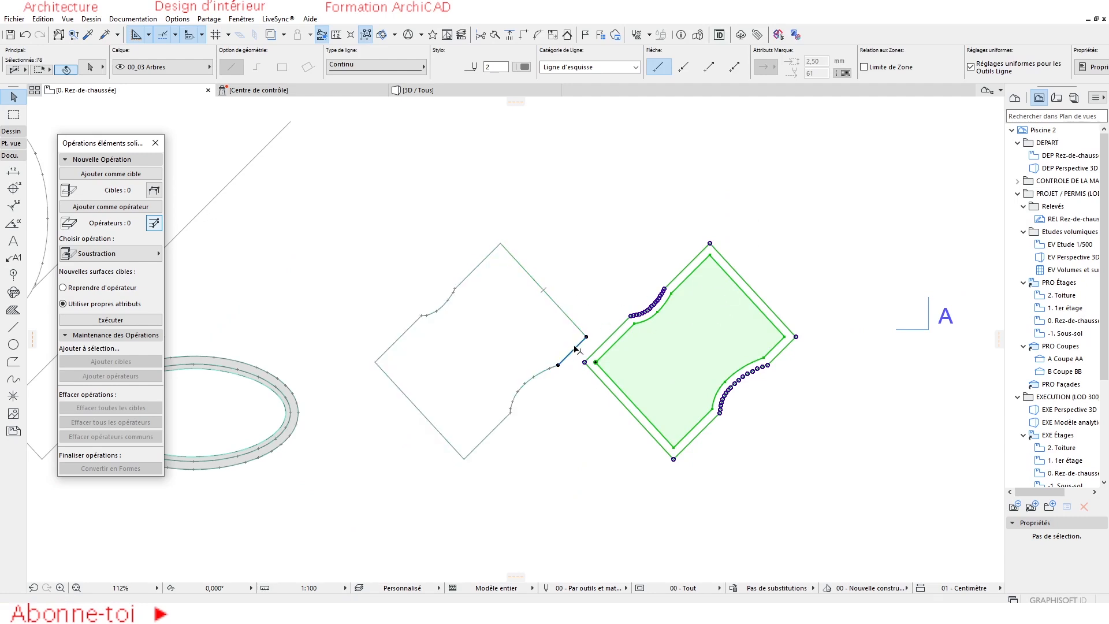
scroll(581, 328, "up", 4)
left_click(805, 183)
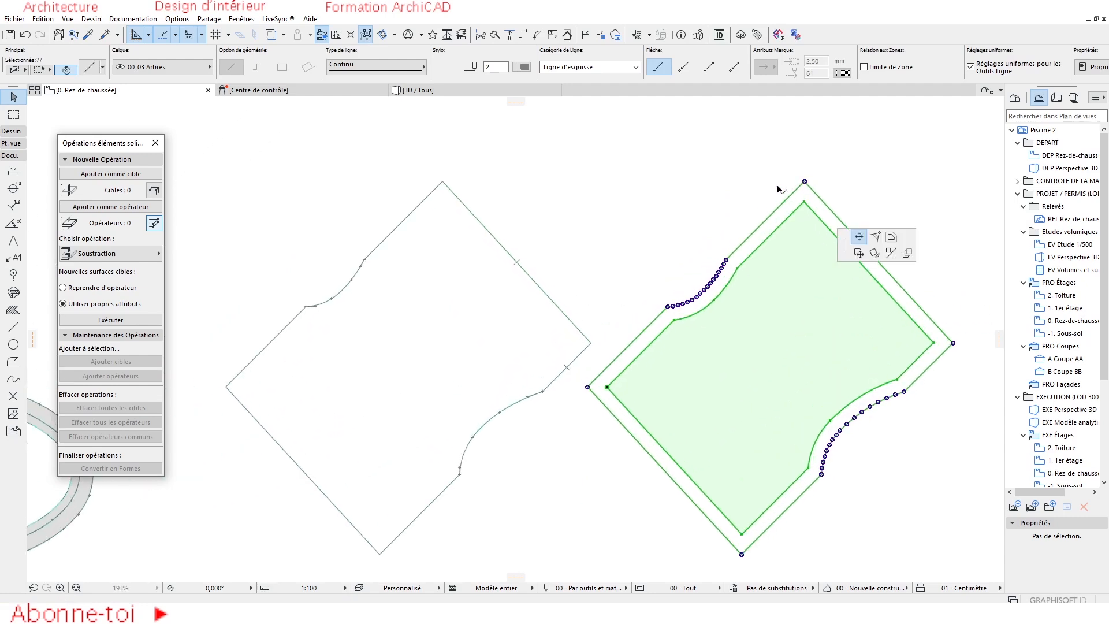
left_click(858, 252)
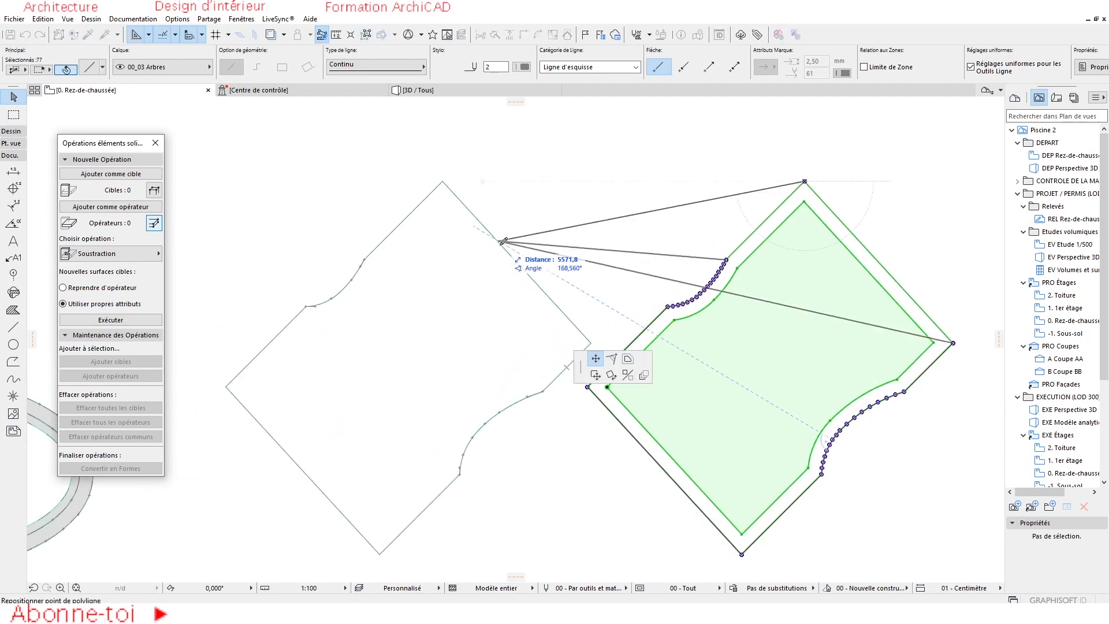
left_click(442, 181)
middle_click_drag(516, 329, 718, 297)
key("Escape")
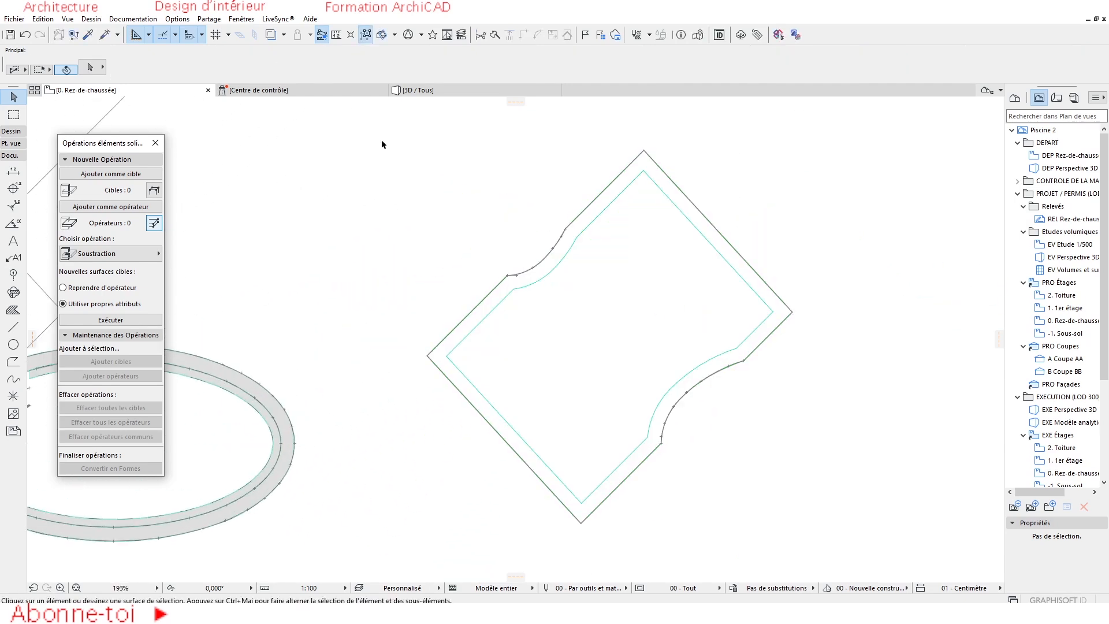
In the 3D view, extrude the inner offset morph upward by 1200
left_click(418, 91)
scroll(735, 286, "down", 5)
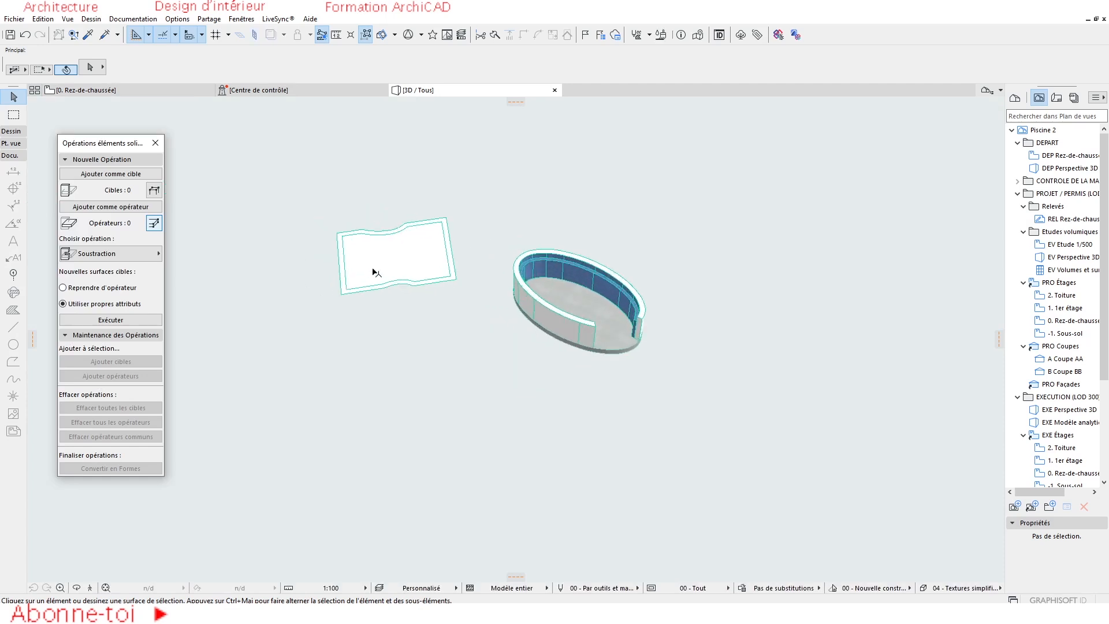
scroll(376, 272, "up", 8)
left_click(492, 304)
left_click(89, 68)
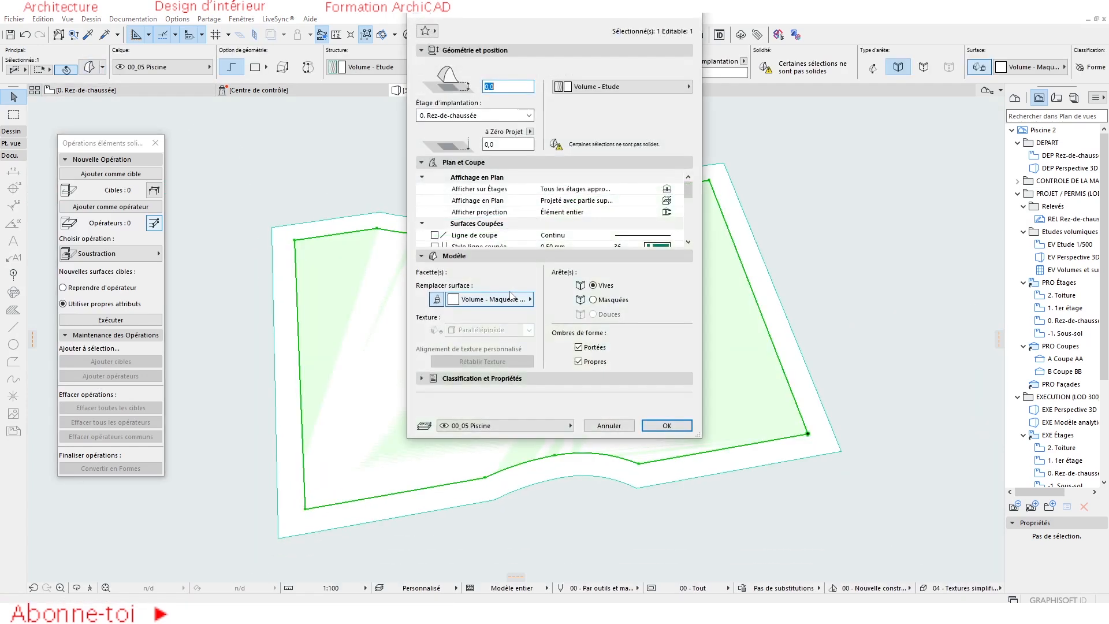
key("Escape")
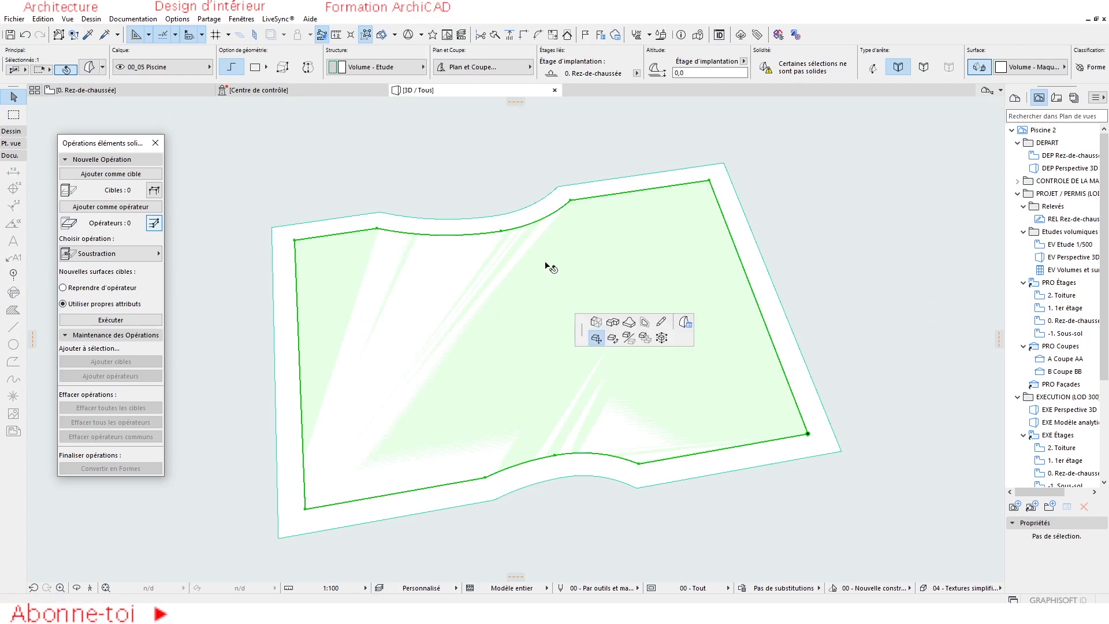
left_click(543, 280)
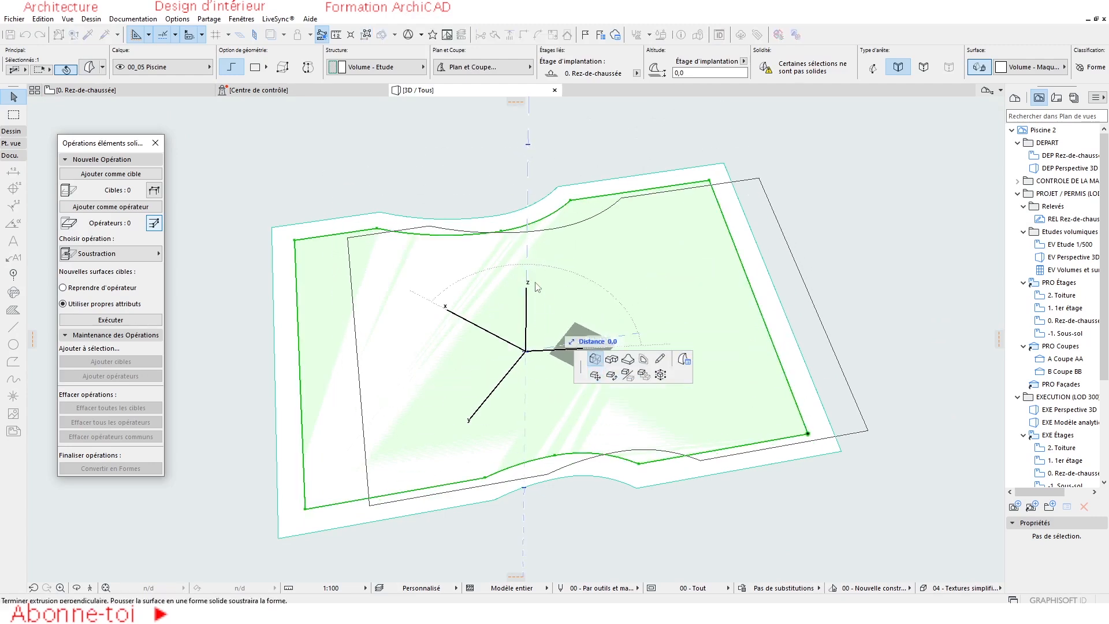
type("12")
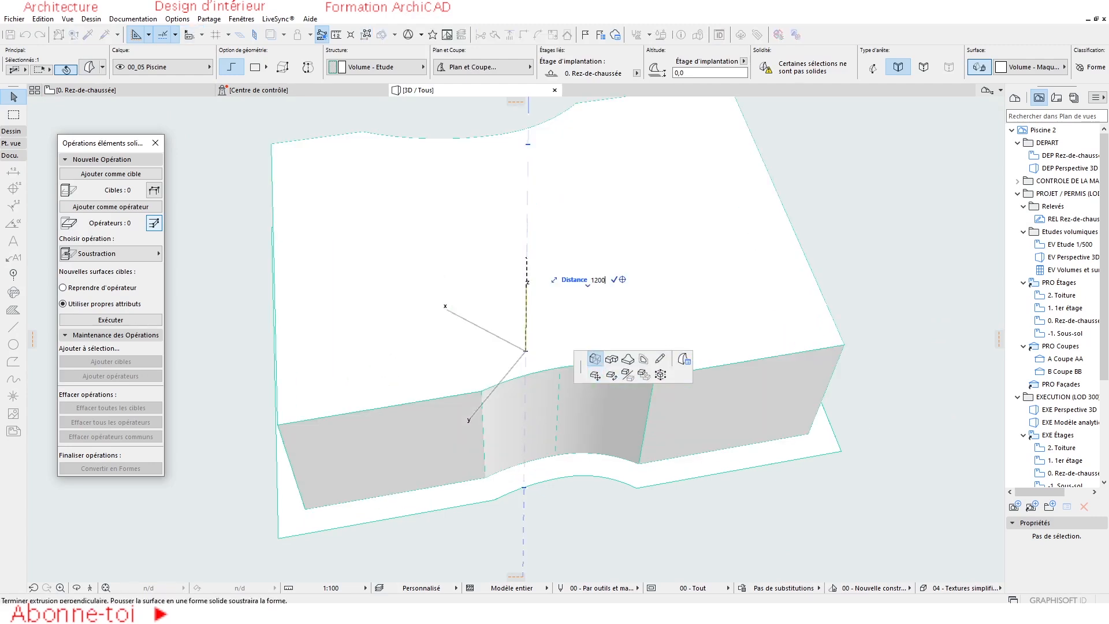
key("Escape")
Extrude the outer base morph upward by 1200, matching the inner volume
middle_click_drag(527, 317, 507, 381, "shift")
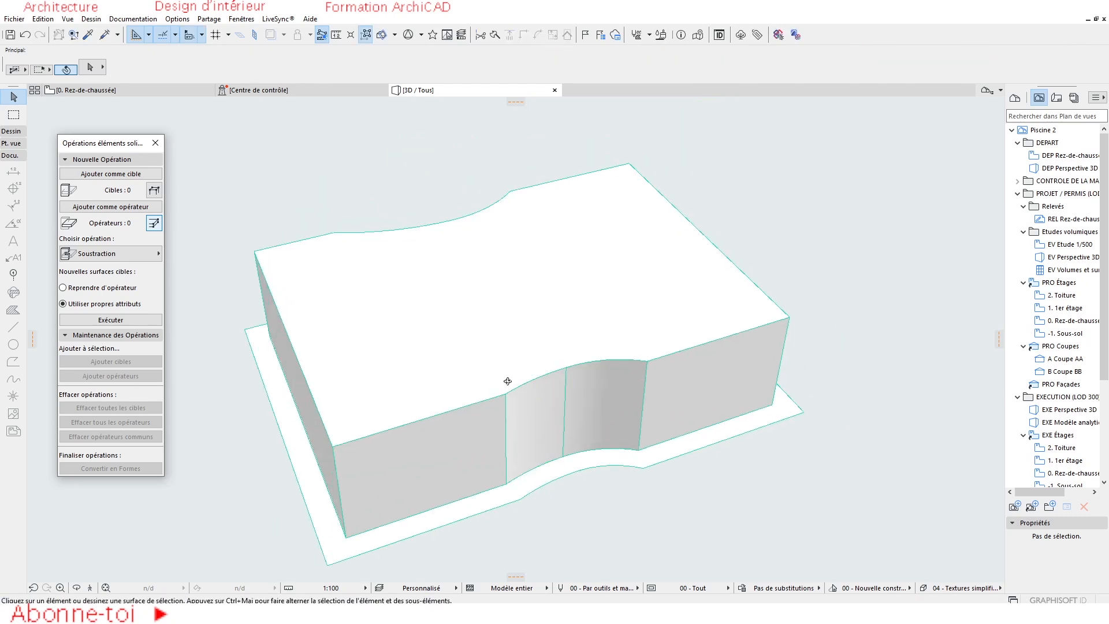
left_click(443, 523)
left_click(451, 514)
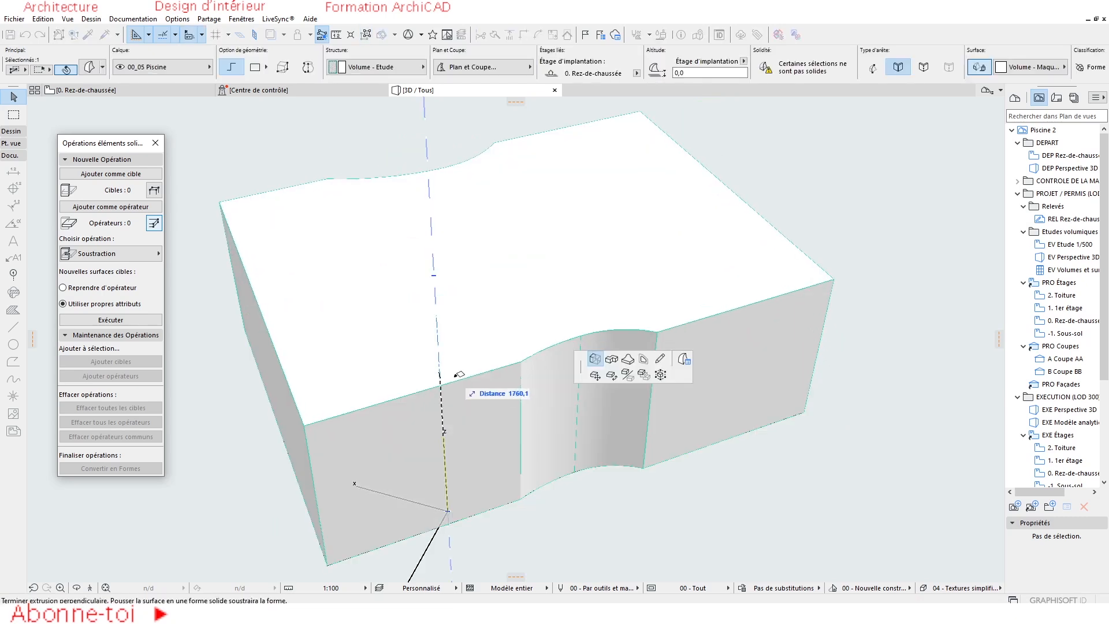
type("1200")
key("Return")
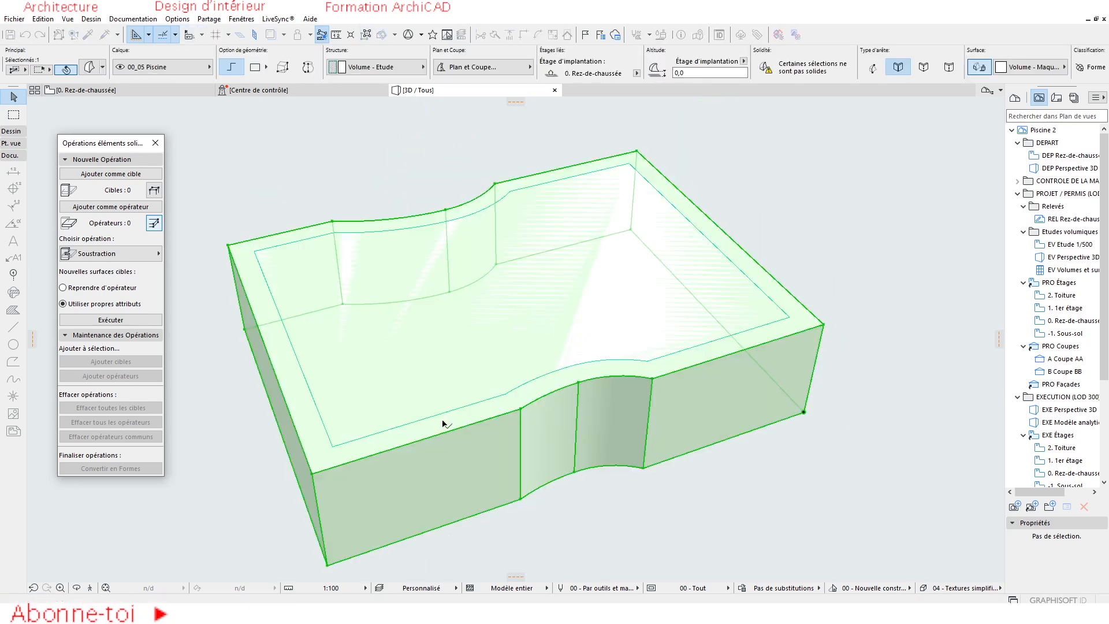
Override the inner morph's surface with the blue Carrelage mosaic material
middle_click_drag(446, 485, 414, 318, "shift")
left_click(89, 67)
left_click(451, 301)
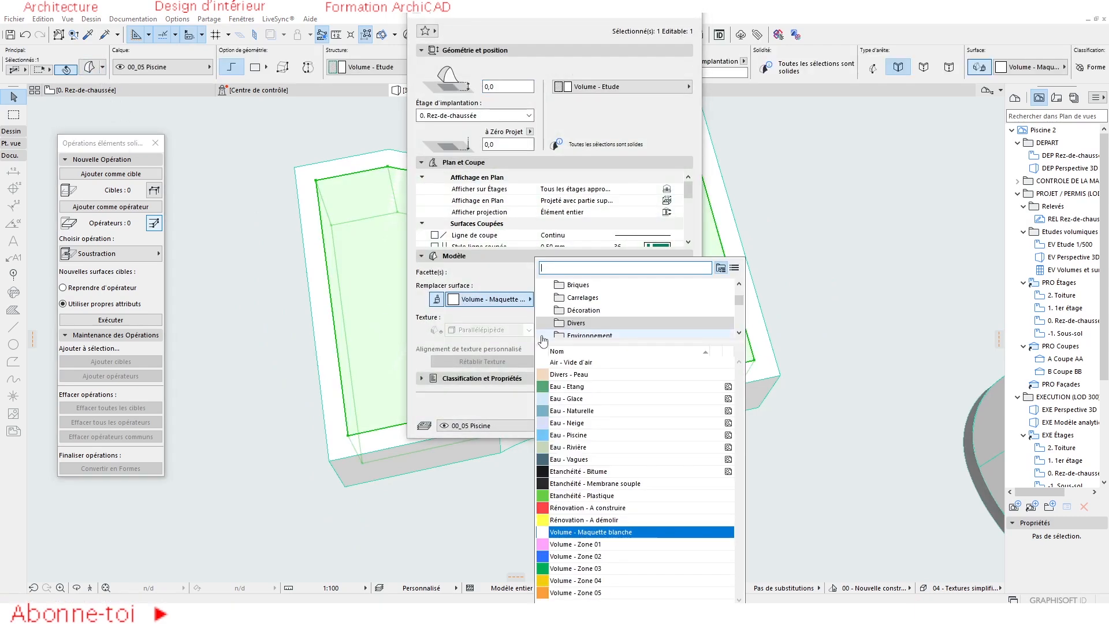
type("carre")
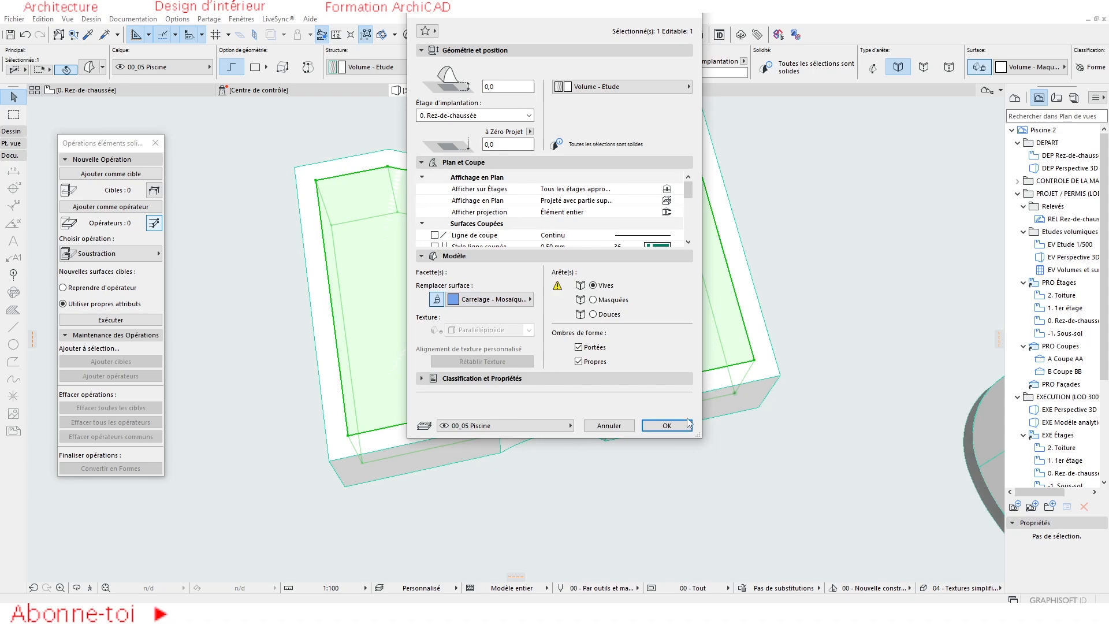
left_click(687, 422)
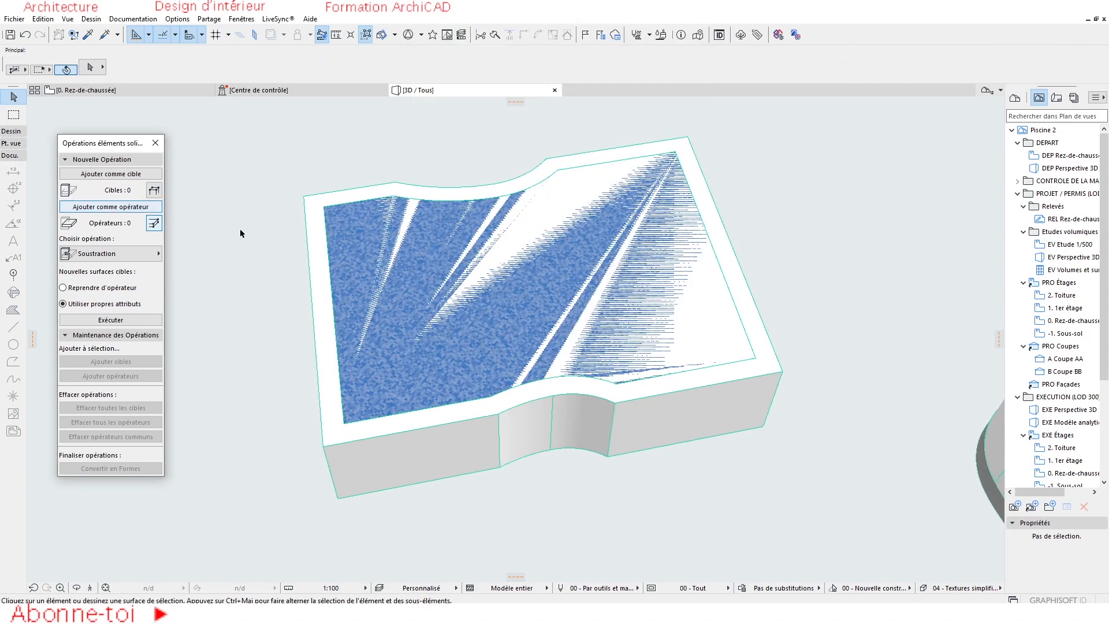
Select both extruded morphs and subtract the inner volume from the outer one to hollow out the pool
left_click(661, 294)
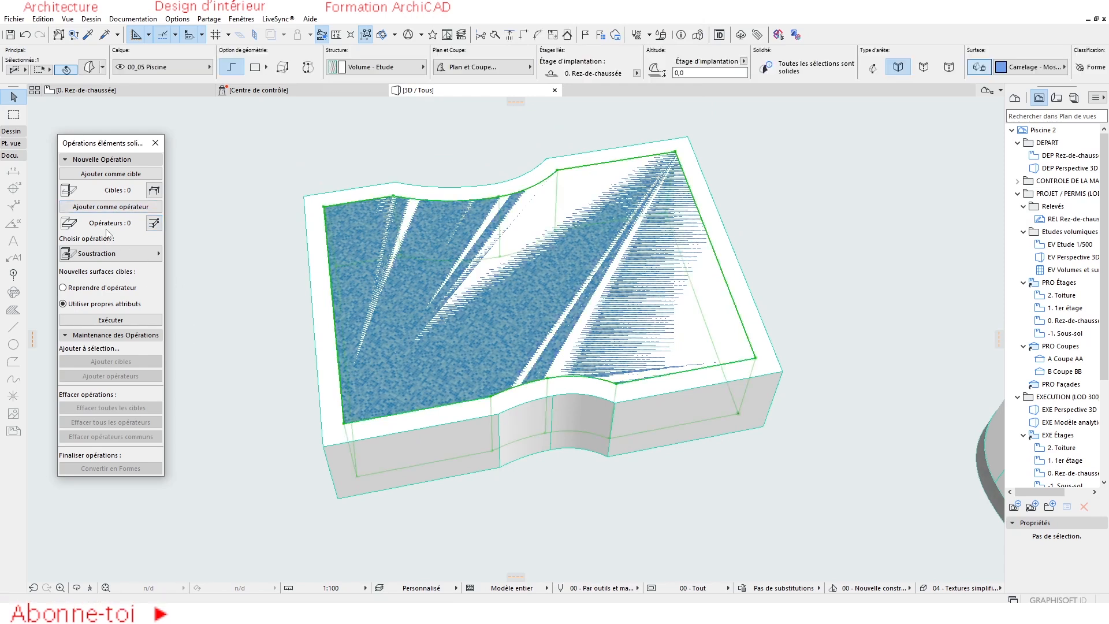
key("Escape")
left_click_drag(729, 145, 580, 377)
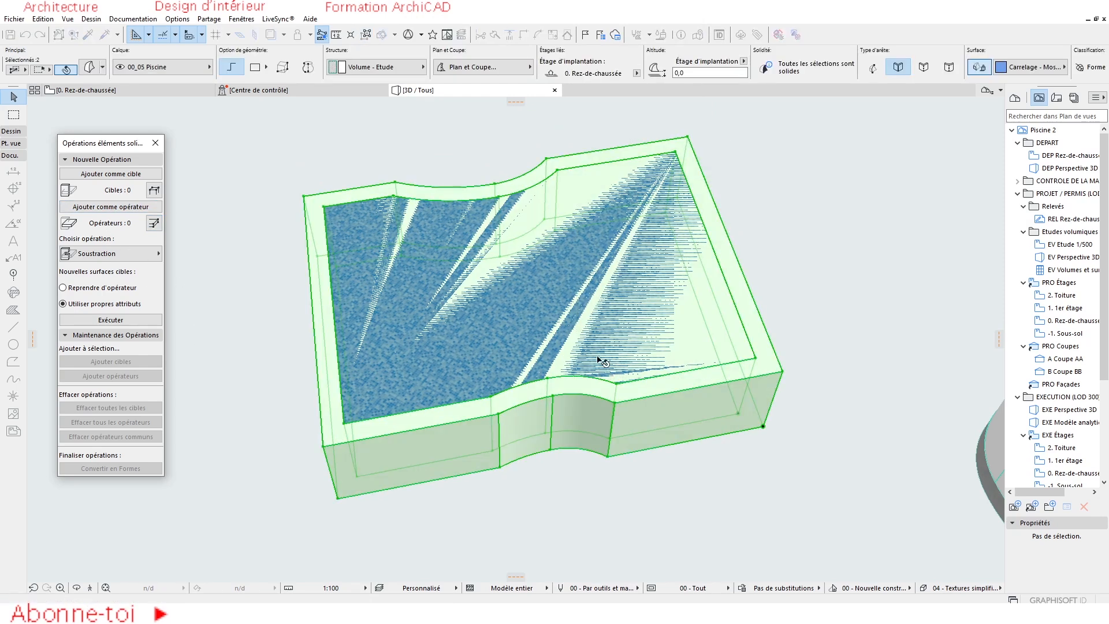
right_click(543, 306)
mouse_move(595, 425)
left_click(705, 440)
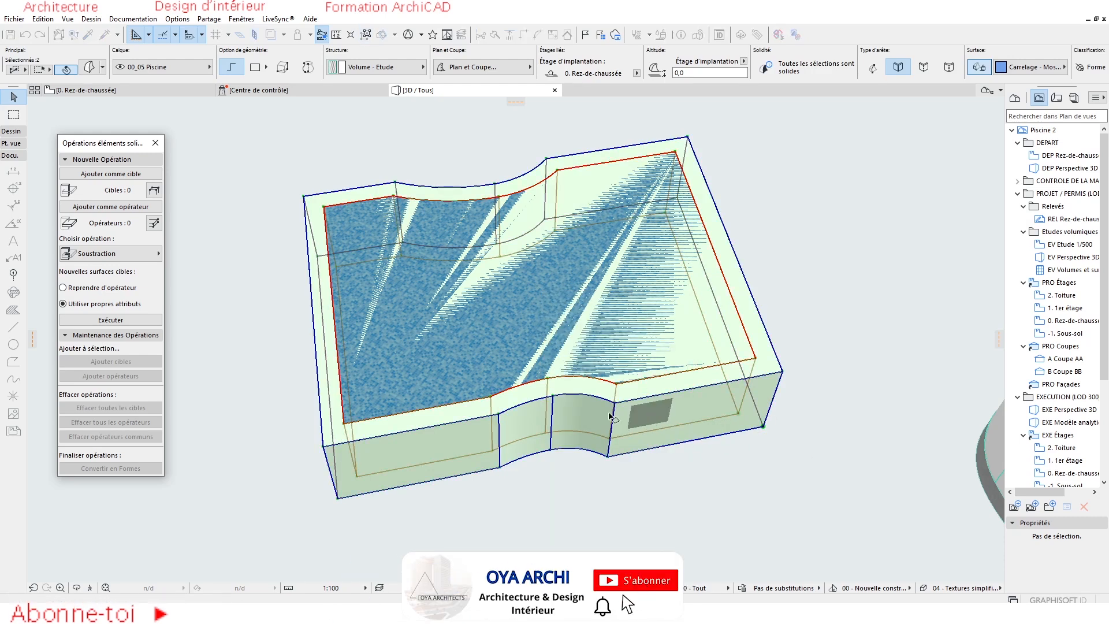
scroll(609, 413, "down", 3)
middle_click_drag(614, 404, 425, 305, "shift")
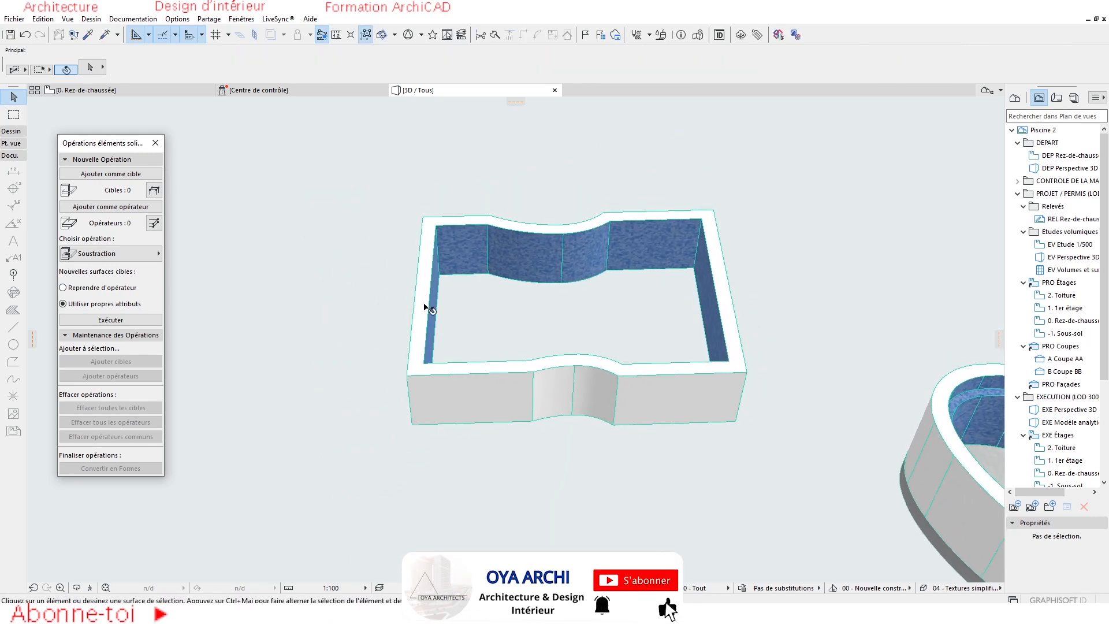
In the ground floor plan, move the hollowed pool by its upper corner onto the matching corner of the base rectangle beside the oval pool
left_click(135, 93)
scroll(542, 332, "down", 3)
middle_click_drag(475, 344, 611, 335)
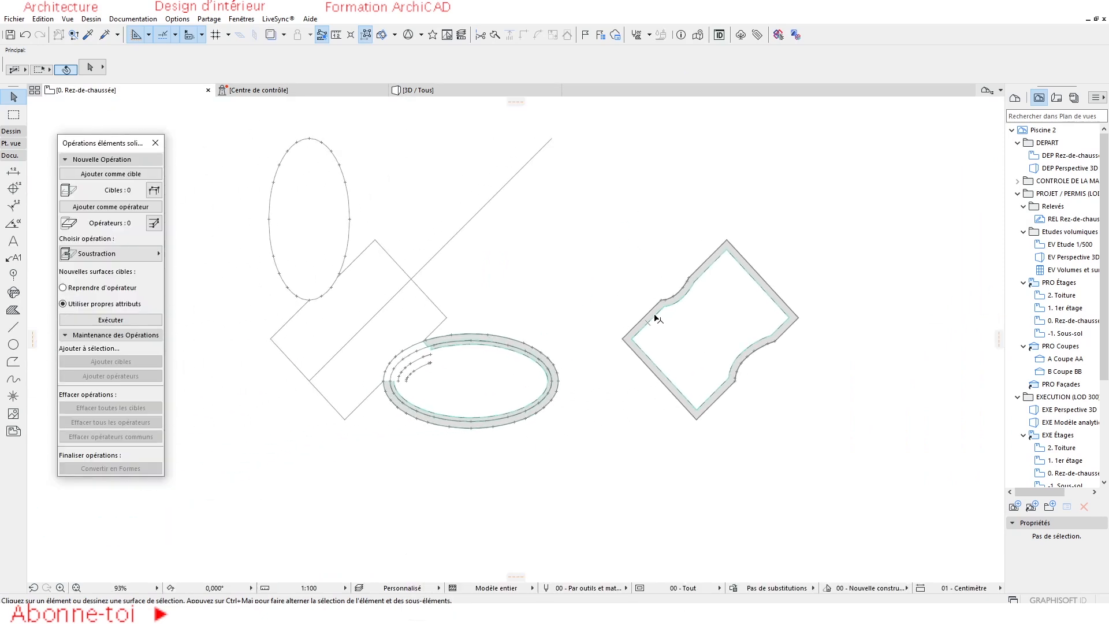
left_click(673, 331)
scroll(673, 332, "up", 5)
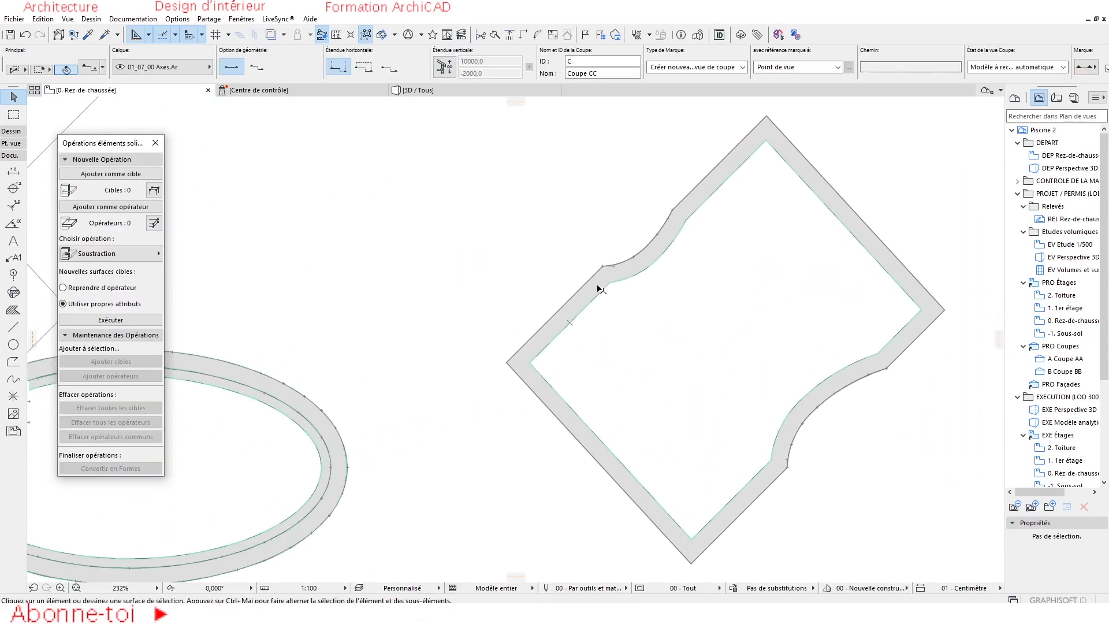
left_click(767, 116)
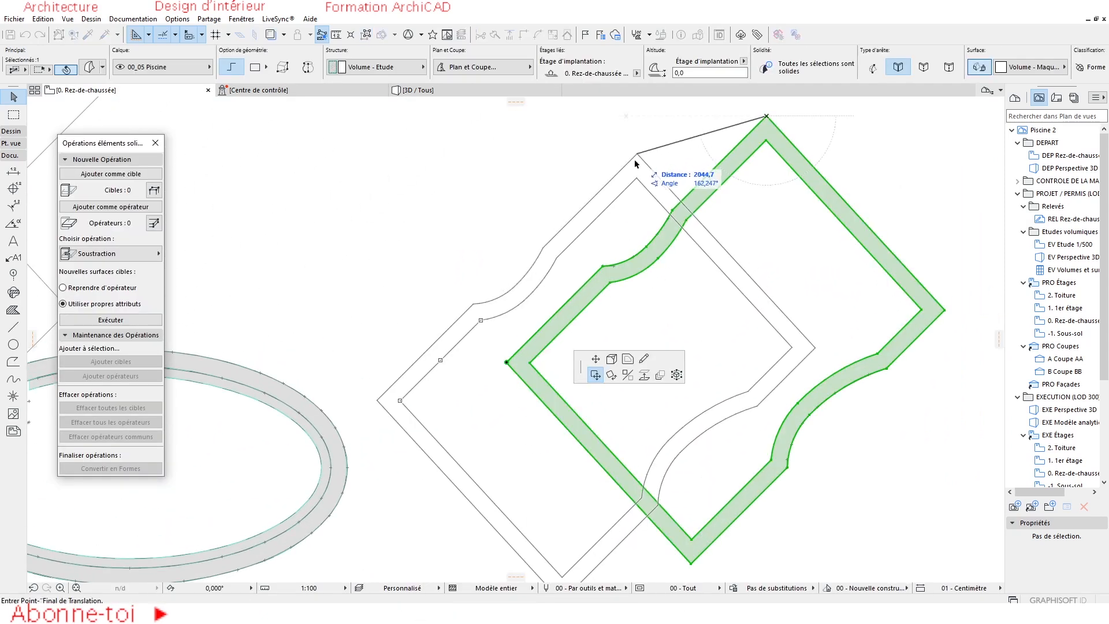
scroll(586, 287, "down", 3)
middle_click_drag(265, 246, 483, 254)
scroll(484, 254, "up", 4)
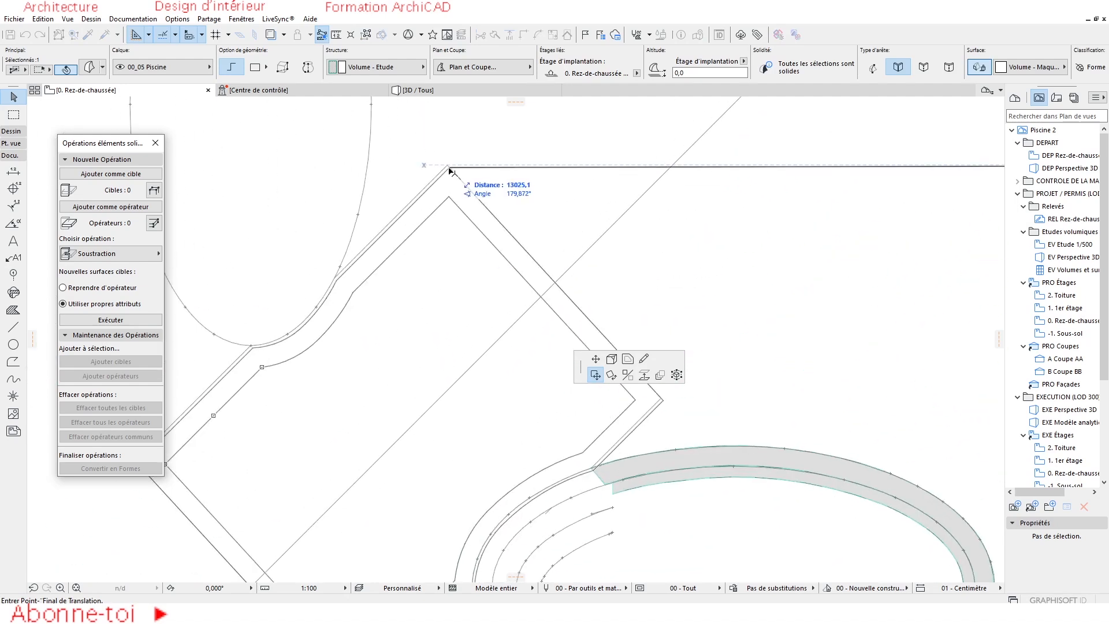
scroll(576, 285, "down", 5)
Delete the traced outline lines left at the hollowed pool's former location
key("Escape")
left_click(733, 208)
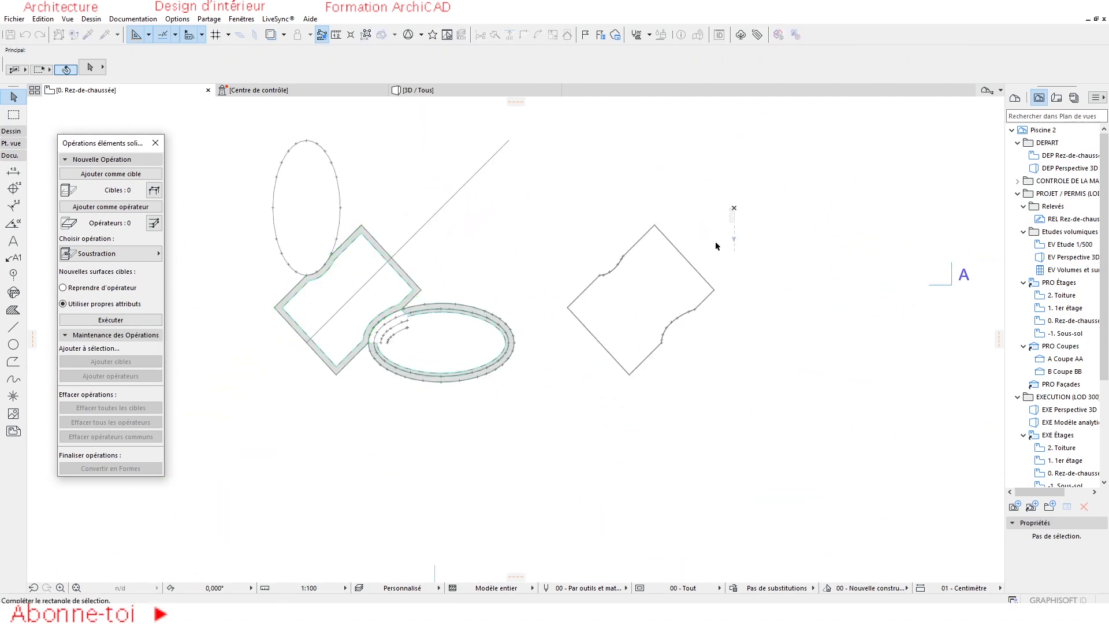
left_click(546, 413)
left_click(723, 191)
left_click(567, 390)
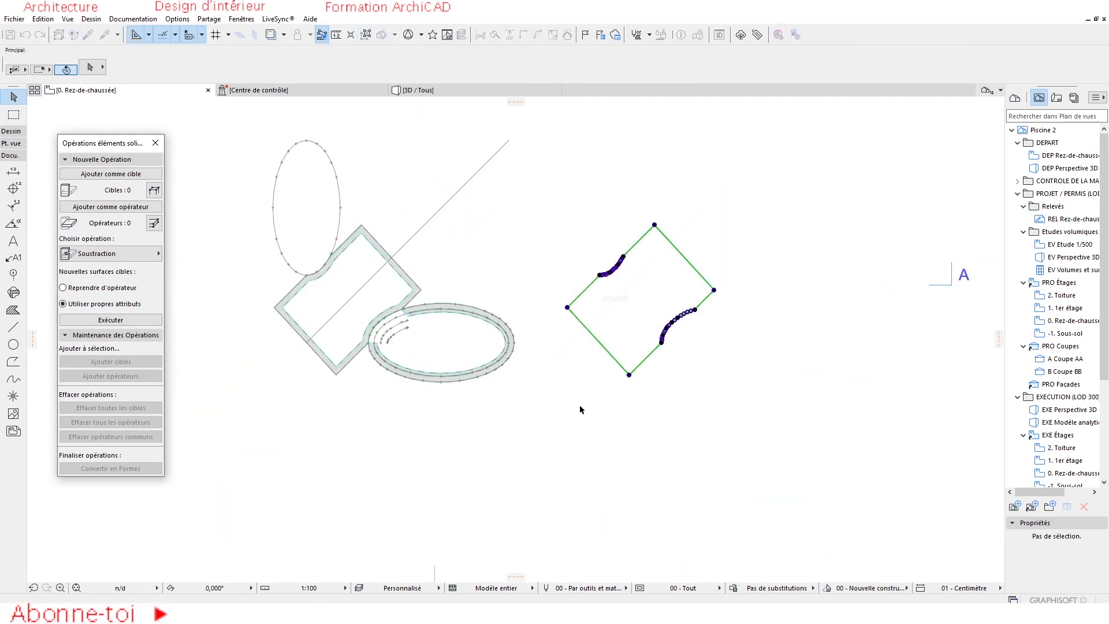
key("Delete")
Examine in plan and 3D how the second pool's curved wall meets the opening of the oval pool
scroll(316, 332, "up", 3)
scroll(414, 290, "up", 4)
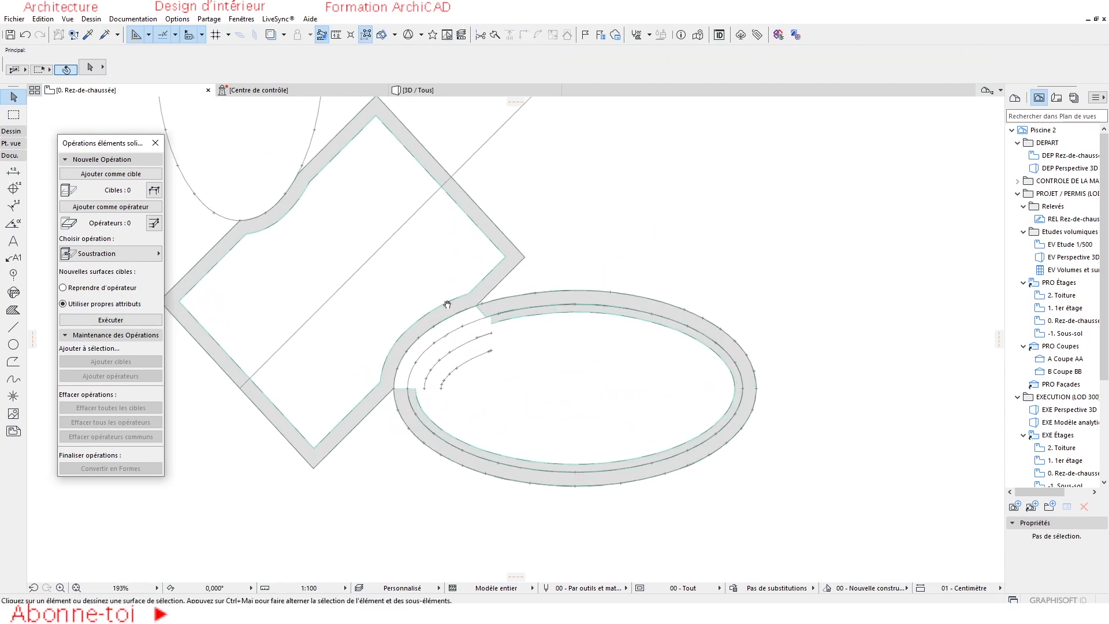
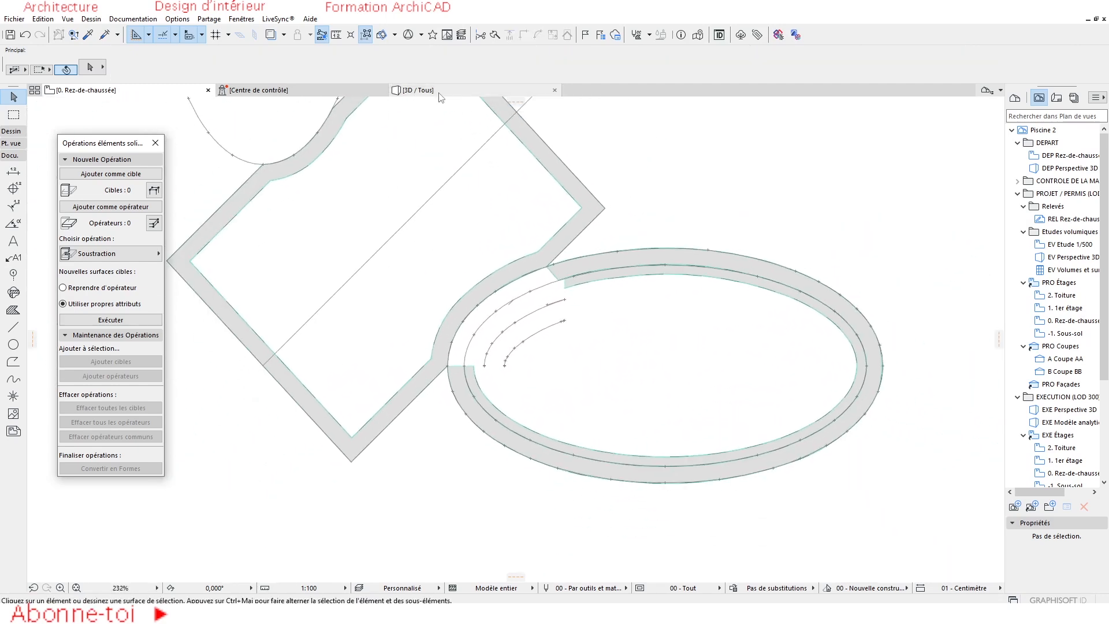
left_click(437, 93)
middle_click_drag(881, 375, 590, 271)
middle_click_drag(601, 373, 296, 348, "shift")
middle_click_drag(664, 418, 606, 360)
scroll(551, 349, "up", 3)
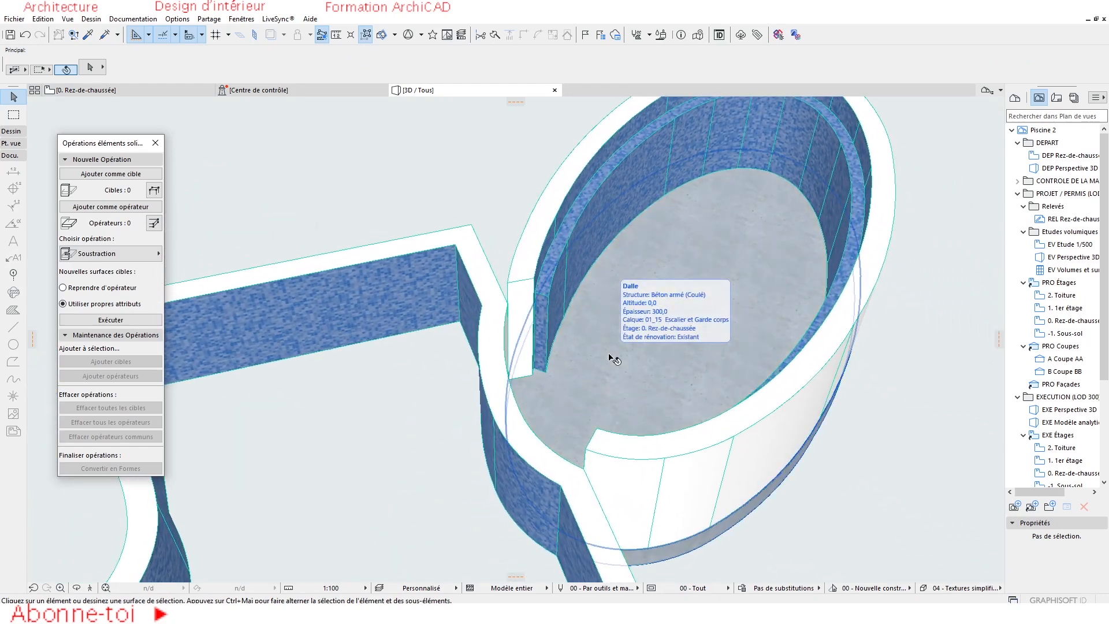
scroll(602, 359, "down", 2)
middle_click_drag(610, 391, 492, 322, "shift")
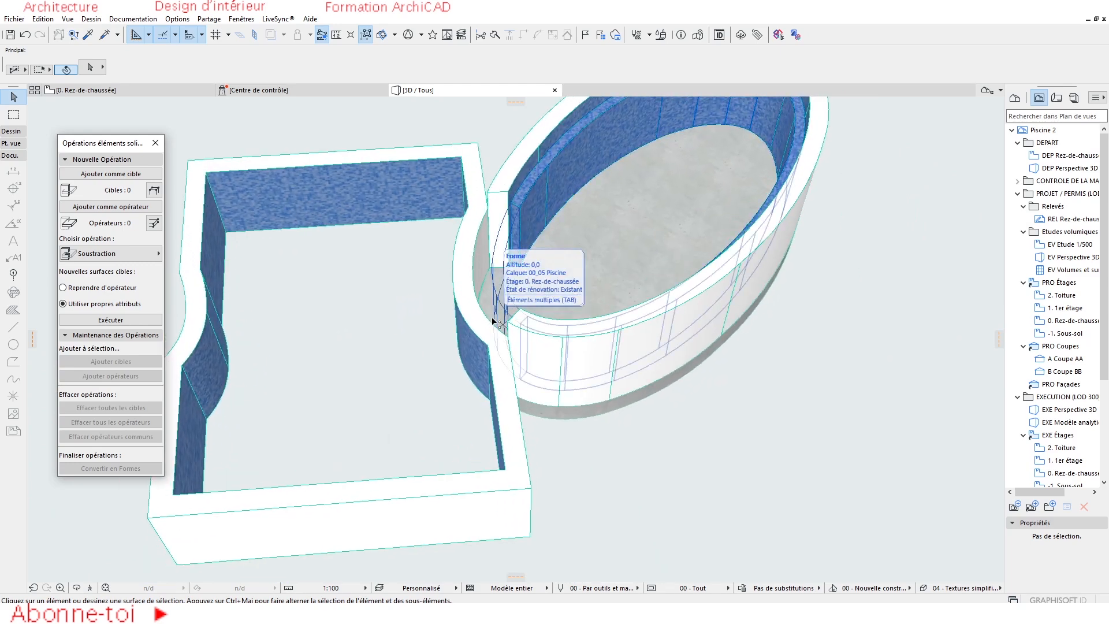
key("ctrl+l")
key("Escape")
scroll(544, 329, "up", 2)
middle_click_drag(567, 362, 247, 195, "shift")
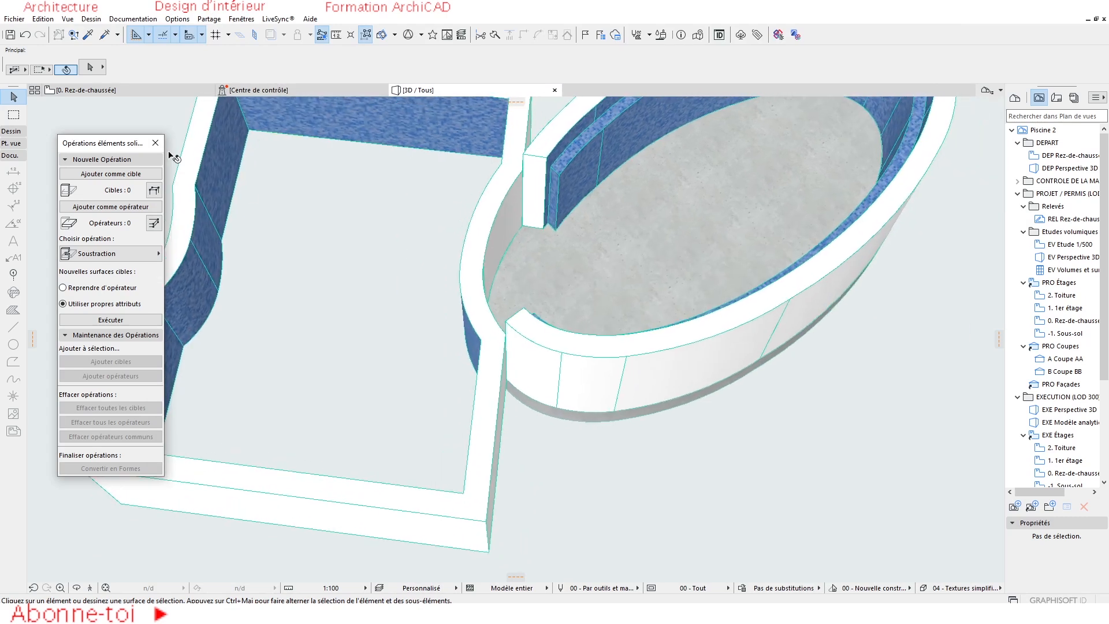
In the ground floor plan, draw a line across the second pool's wall at the upper end of the shared curve, from outer to inner corner
left_click(139, 94)
scroll(485, 359, "up", 5)
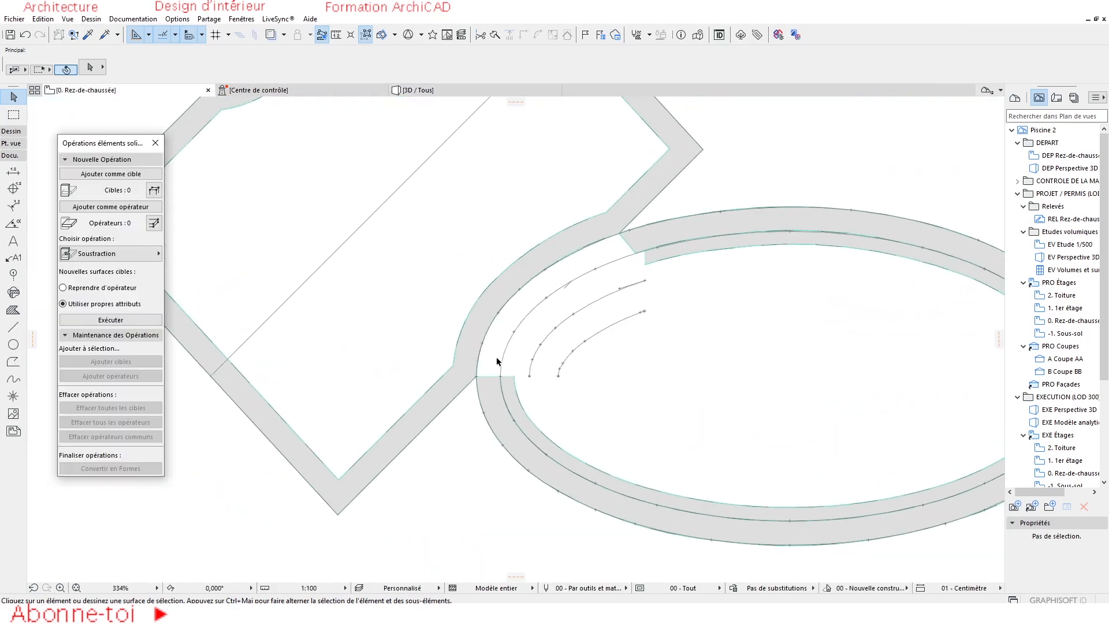
scroll(525, 350, "down", 3)
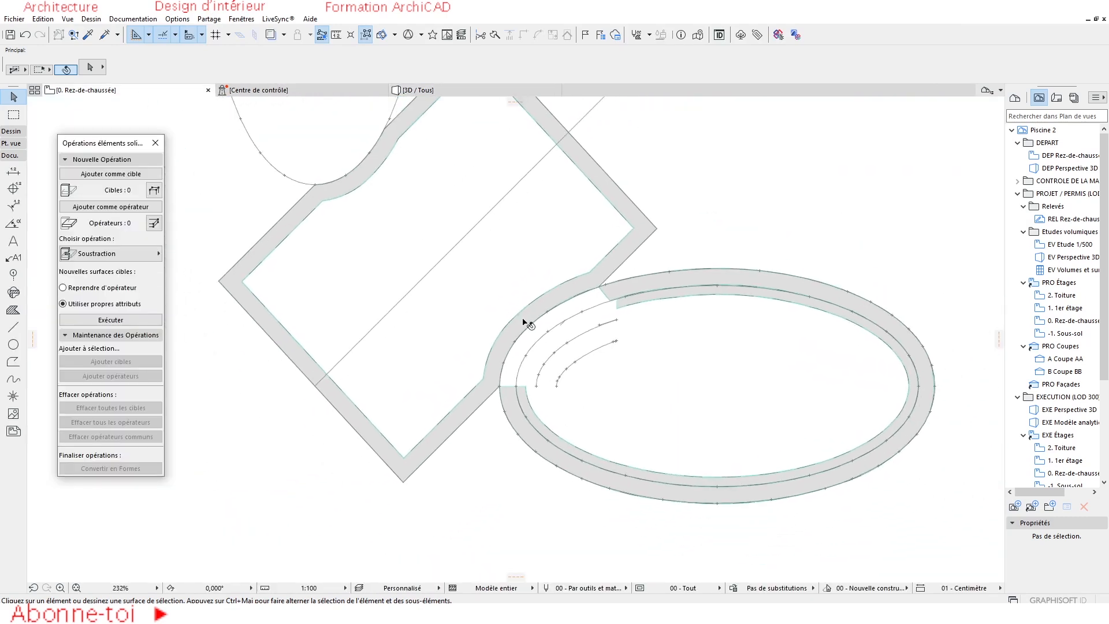
scroll(601, 286, "up", 4)
left_click(635, 255)
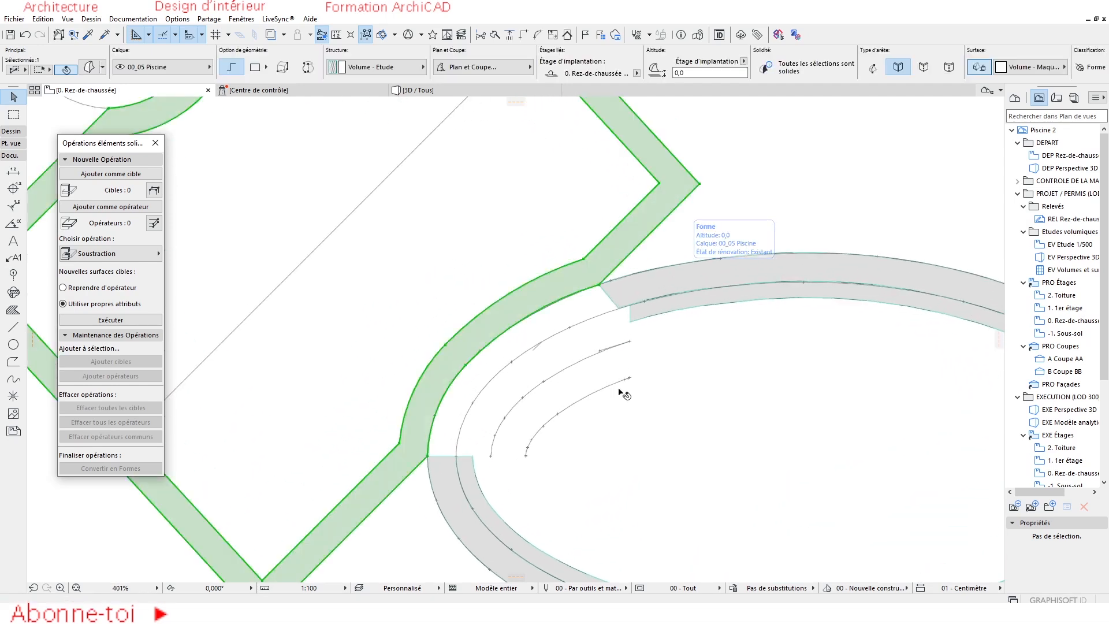
scroll(581, 337, "up", 4)
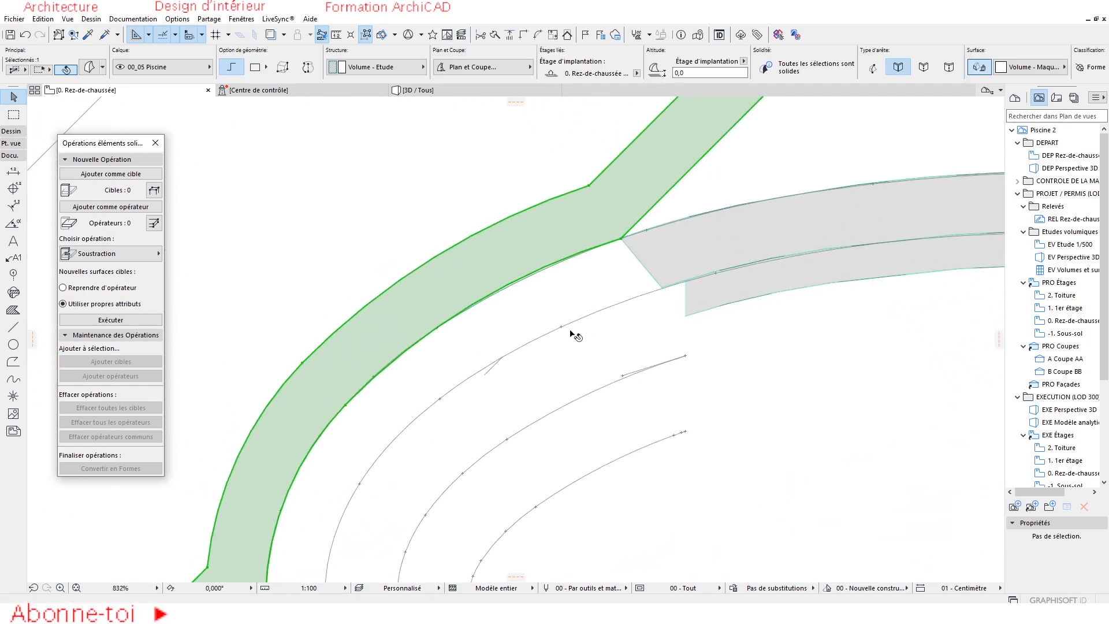
scroll(575, 335, "down", 3)
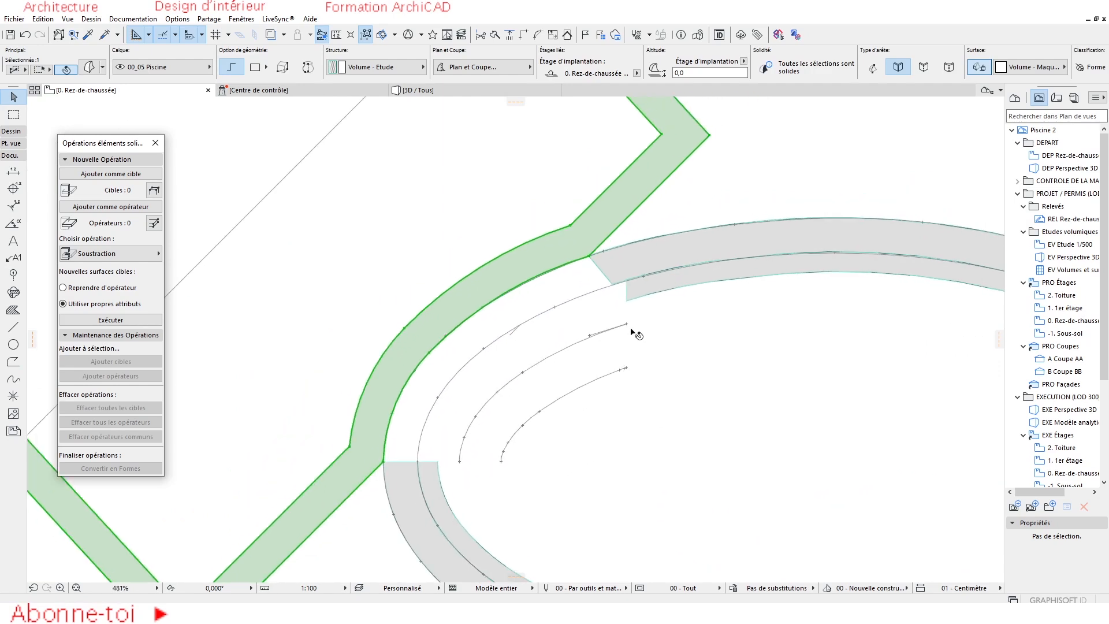
left_click(12, 326)
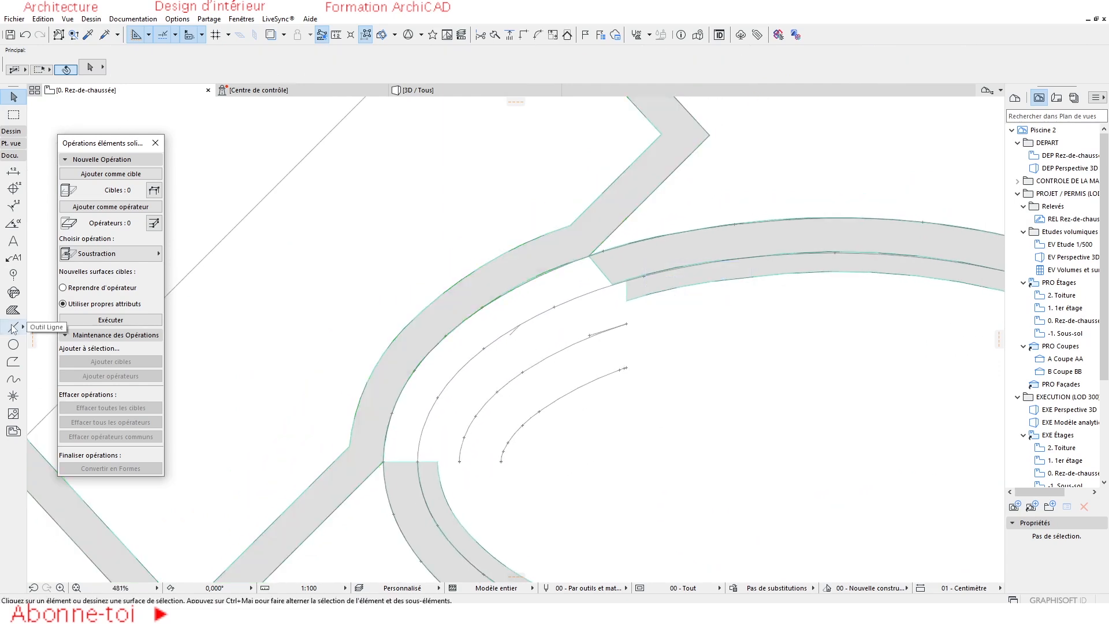
scroll(589, 254, "up", 13)
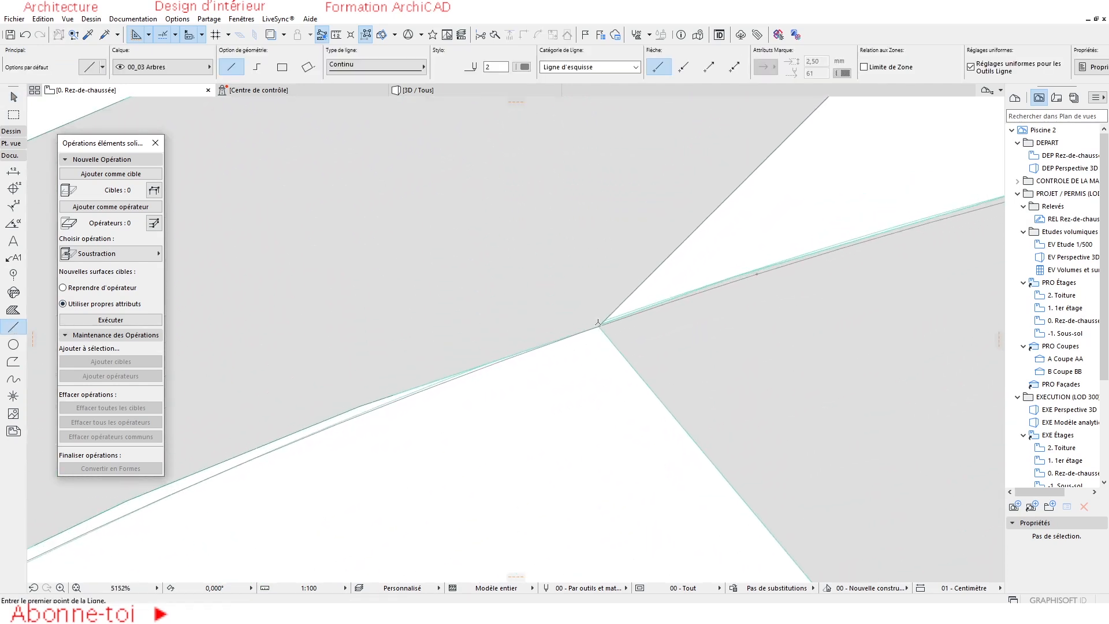
left_click(598, 326)
scroll(601, 323, "down", 4)
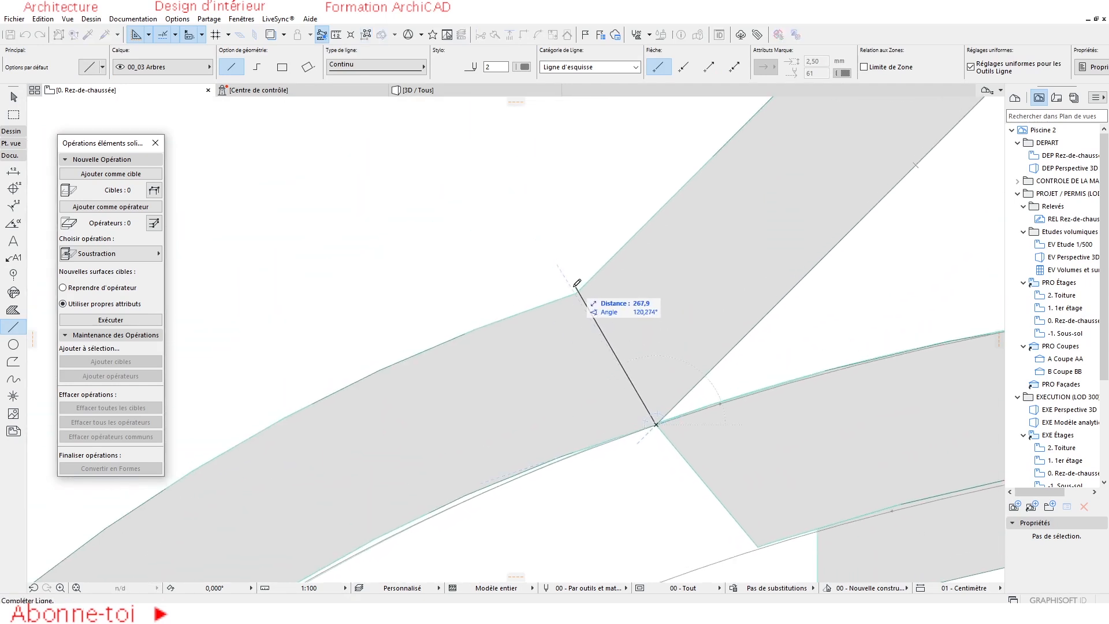
left_click(579, 289)
scroll(540, 240, "down", 7)
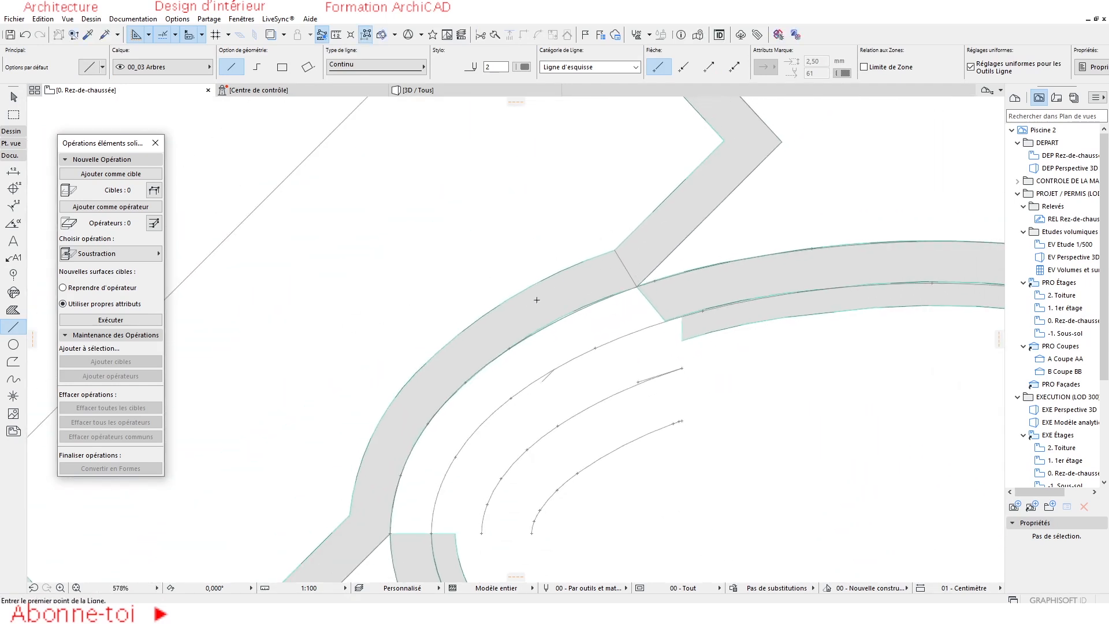
In the ground floor plan, draw a closed polyline around the second pool's curved wall section, passing through the wall corners at both ends
left_click(257, 67)
scroll(398, 522, "up", 6)
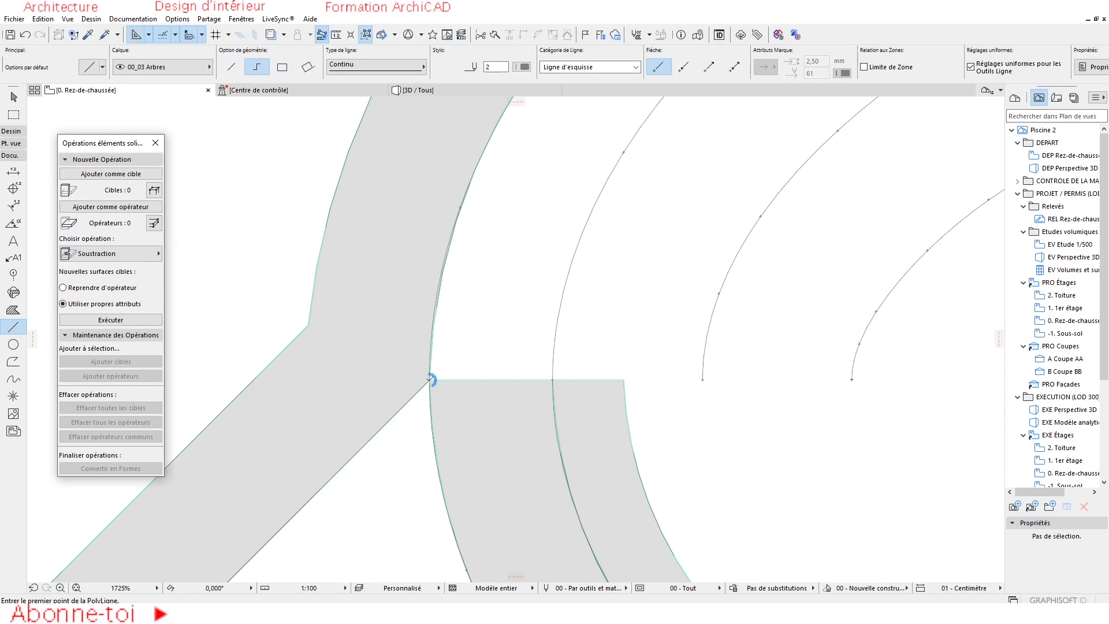
left_click(429, 380)
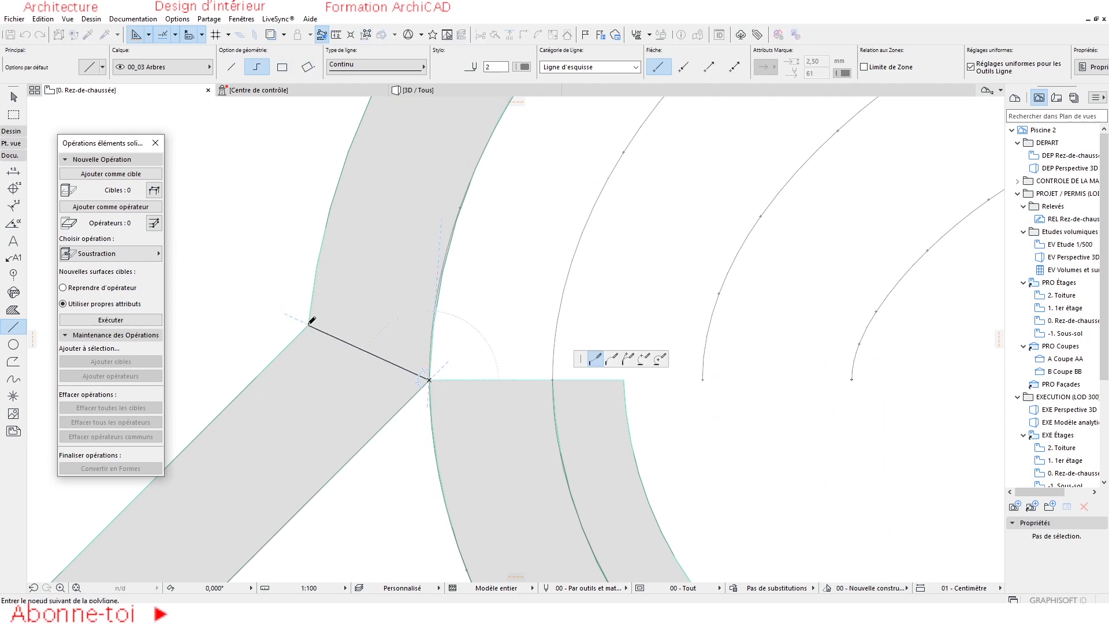
scroll(312, 321, "down", 5)
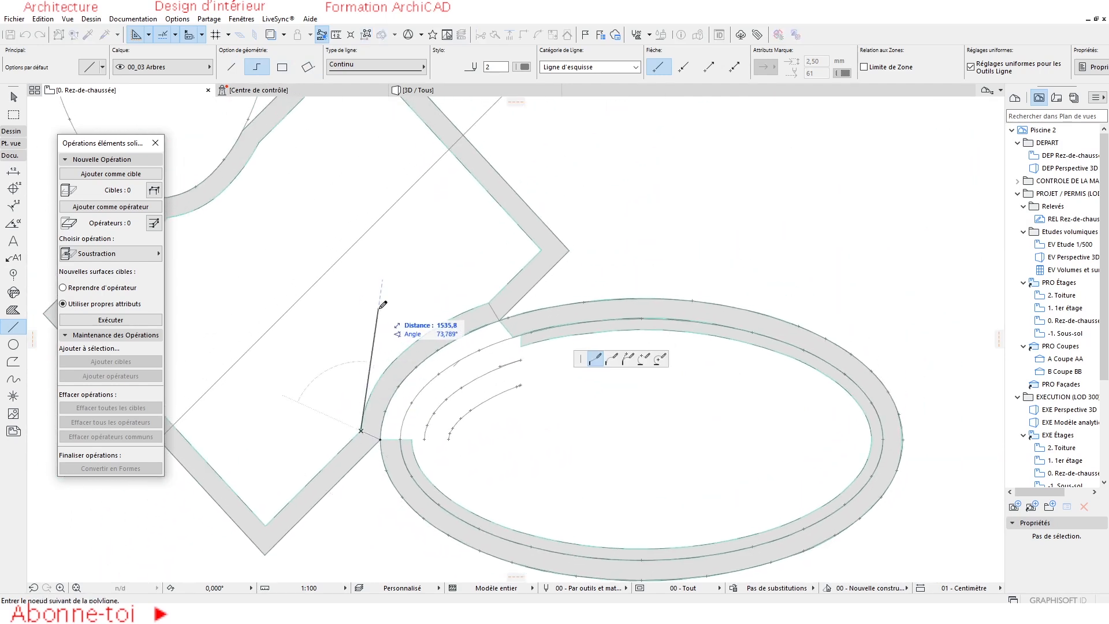
left_click(333, 410)
left_click(389, 303)
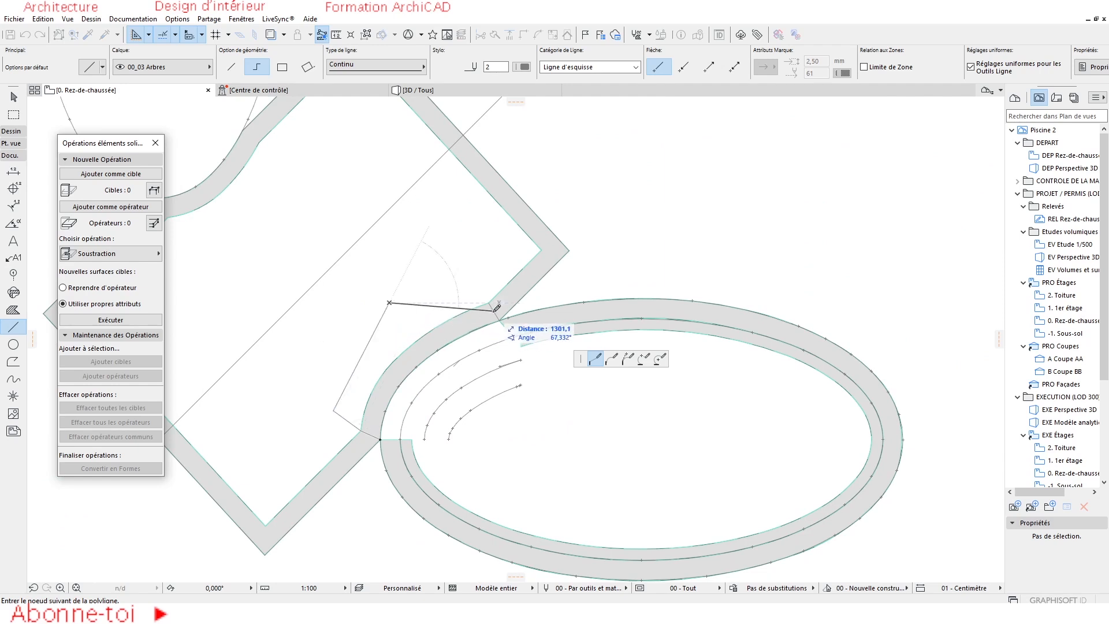
scroll(495, 307, "up", 2)
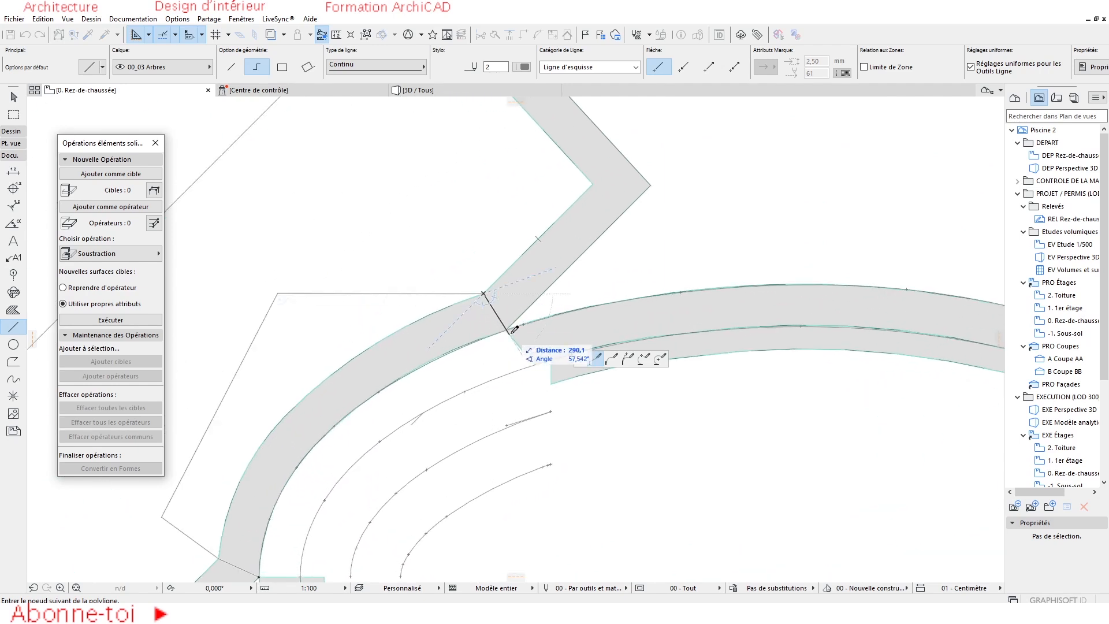
middle_click_drag(381, 440, 458, 329)
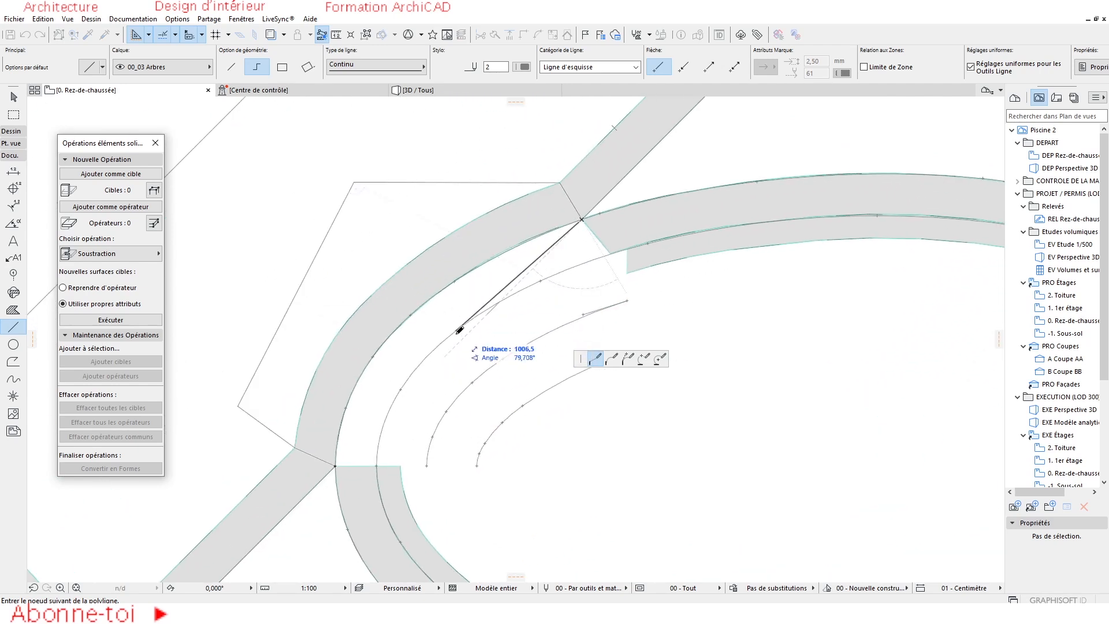
left_click(456, 361)
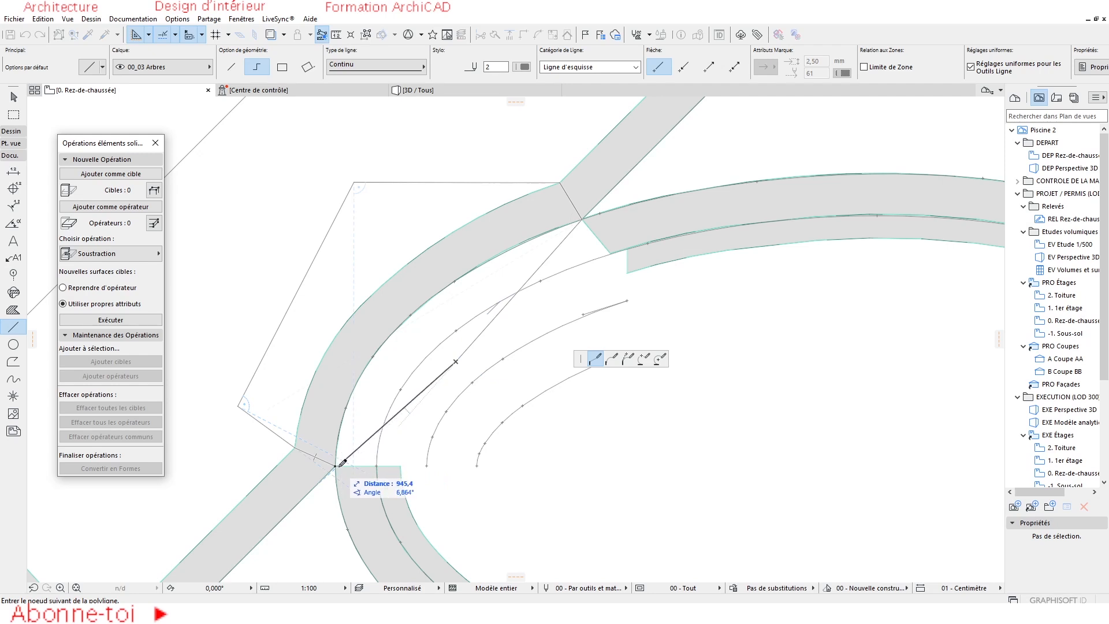
double_click(336, 465)
scroll(479, 376, "down", 4)
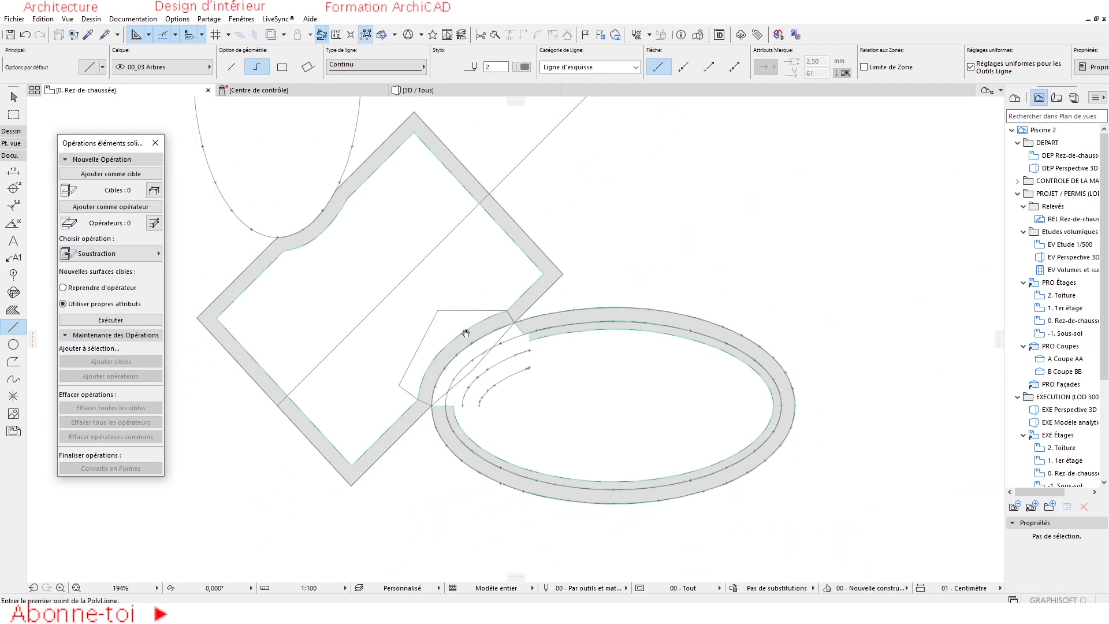
key("Escape")
Move the closed polyline outline away from the pools to the empty area above the oval pool
left_click(448, 311)
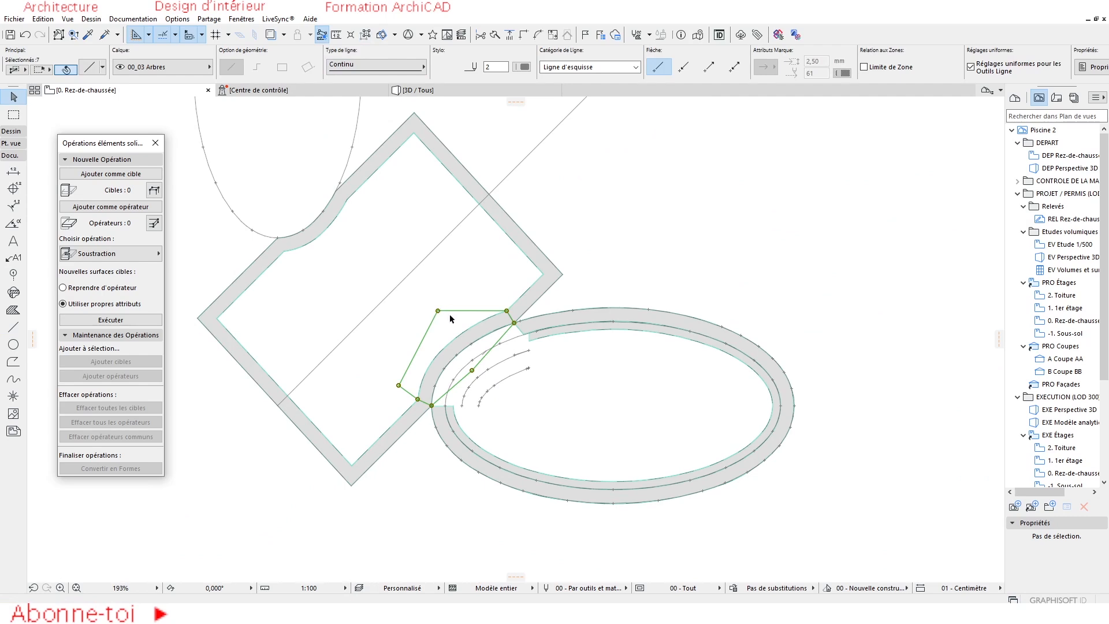
scroll(519, 333, "up", 4)
left_click(494, 288)
scroll(491, 349, "down", 5)
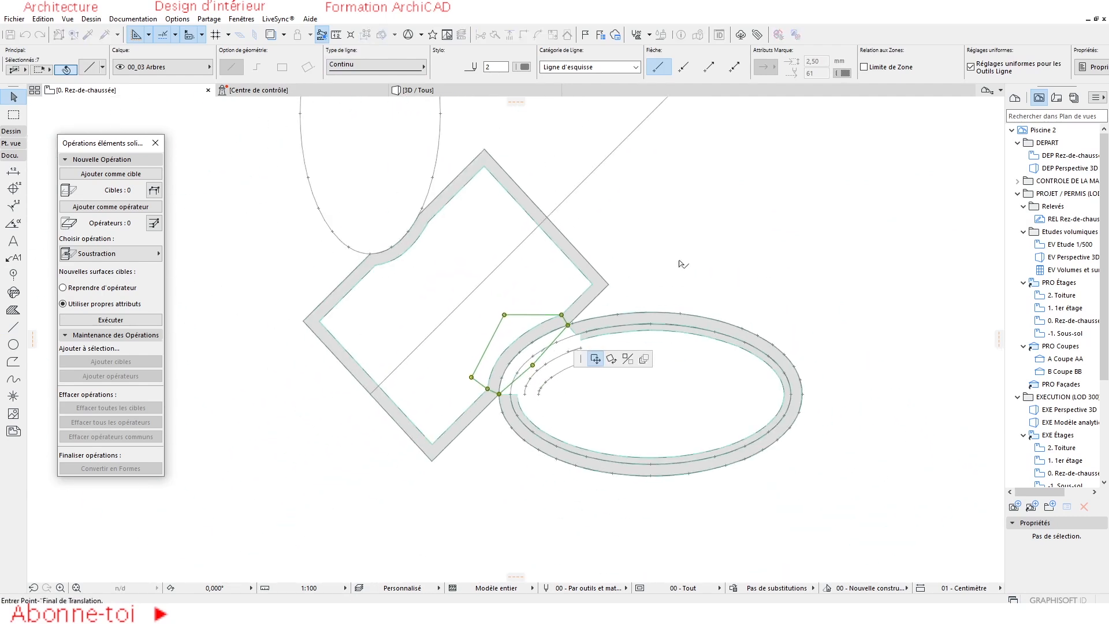
left_click(628, 226)
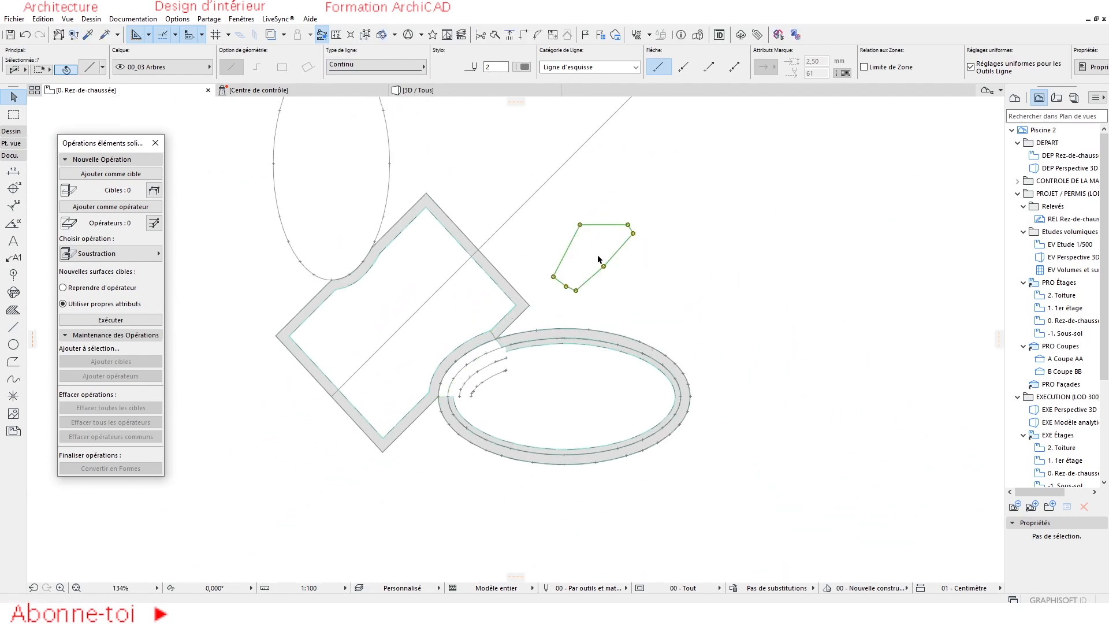
key("Escape")
Create a morph from the moved outline and move it back over the shared curved wall, aligned on the upper wall corner
scroll(518, 320, "up", 3)
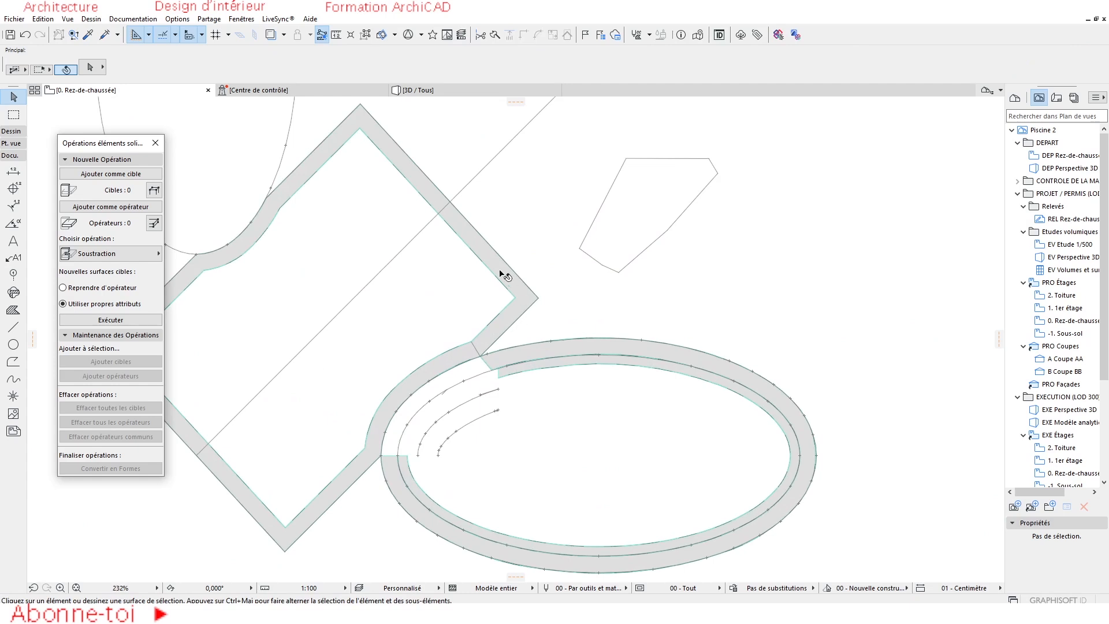
left_click(649, 206)
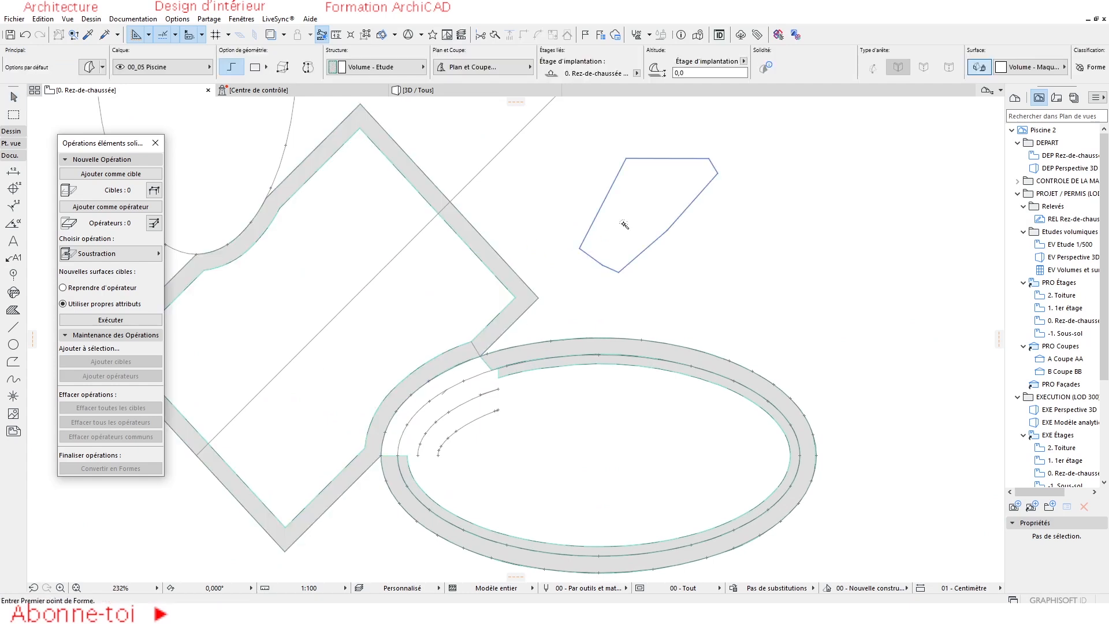
left_click(708, 158)
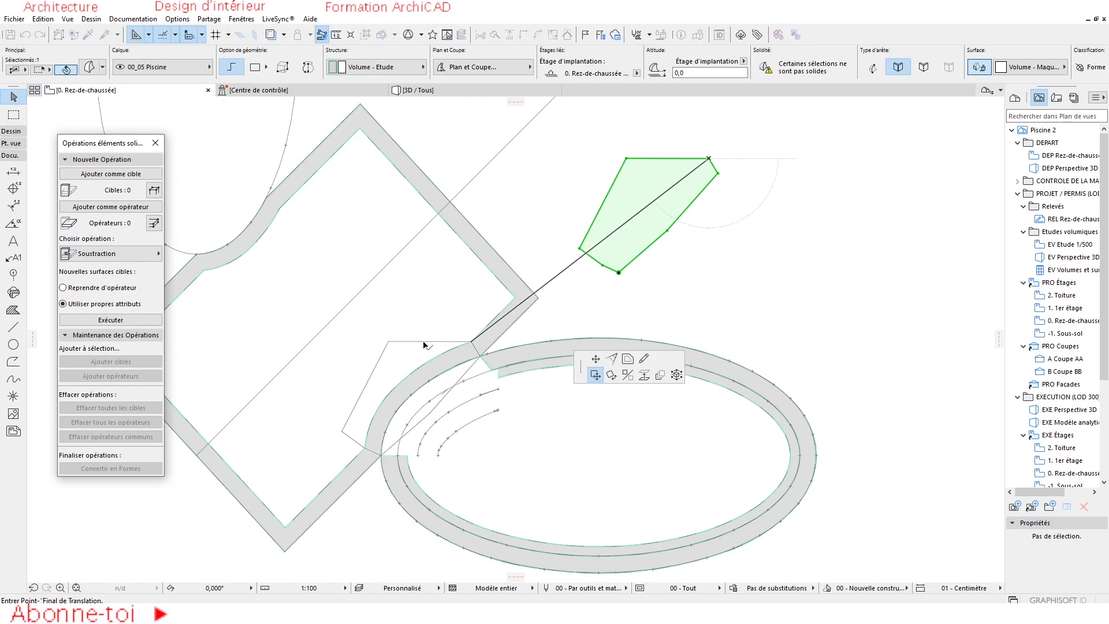
left_click(471, 343)
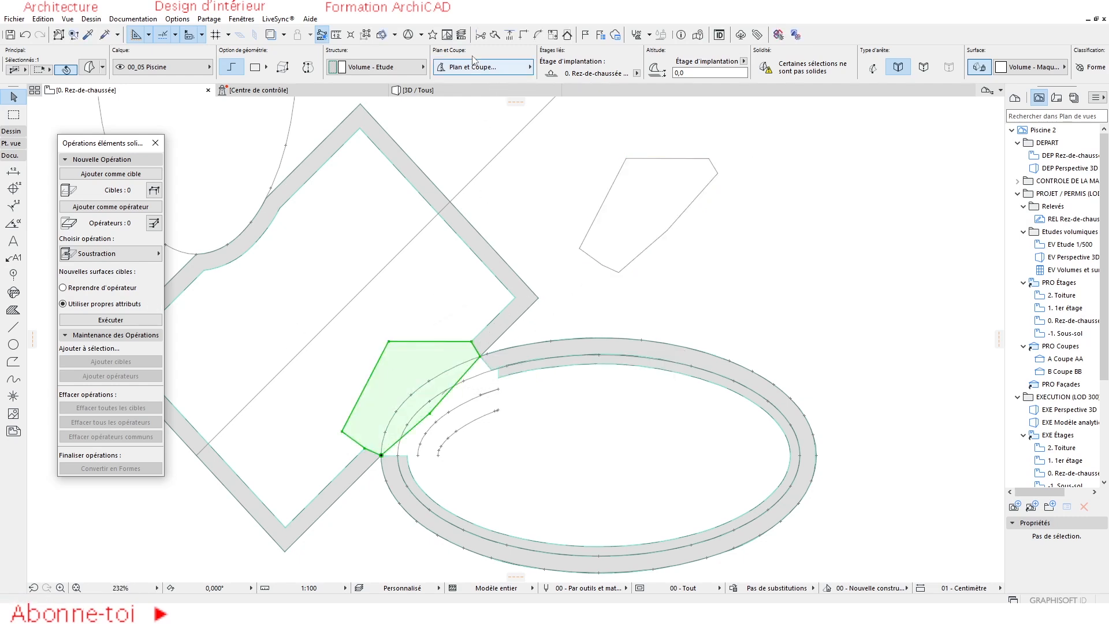
In the 3D view, extrude the morph's top face upward so that it rises above the pool walls
left_click(454, 90)
middle_click_drag(676, 324, 457, 352, "shift")
left_click(408, 355)
left_click(404, 354)
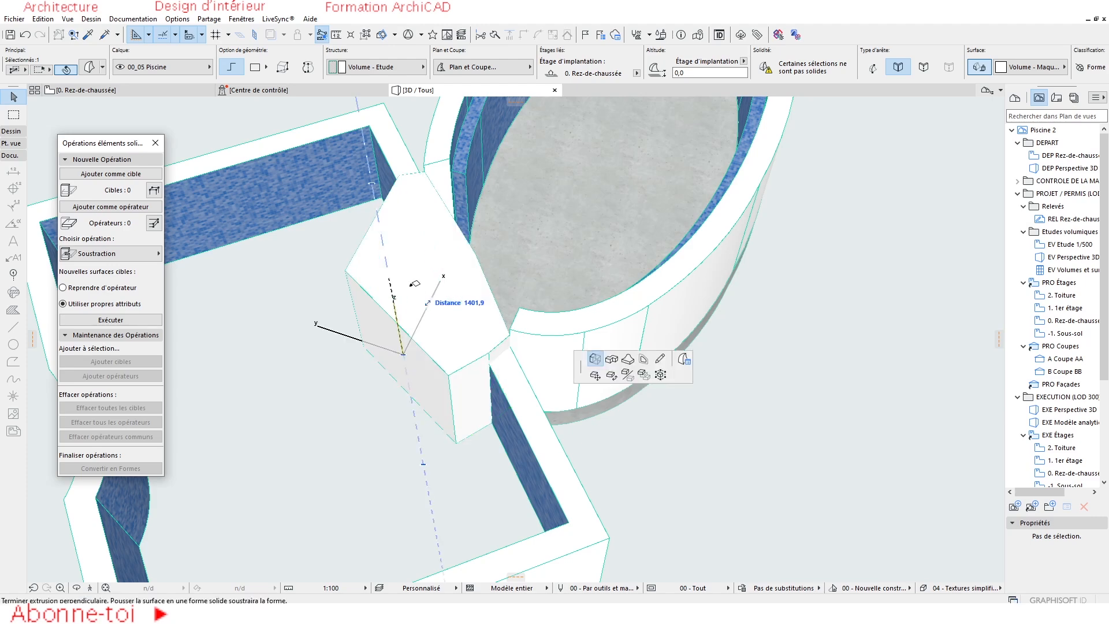
left_click(414, 232)
Extrude the morph's bottom face downward so that it extends below the base of the second pool's wall
middle_click_drag(626, 381, 162, 378, "shift")
middle_click_drag(333, 333, 584, 124, "shift")
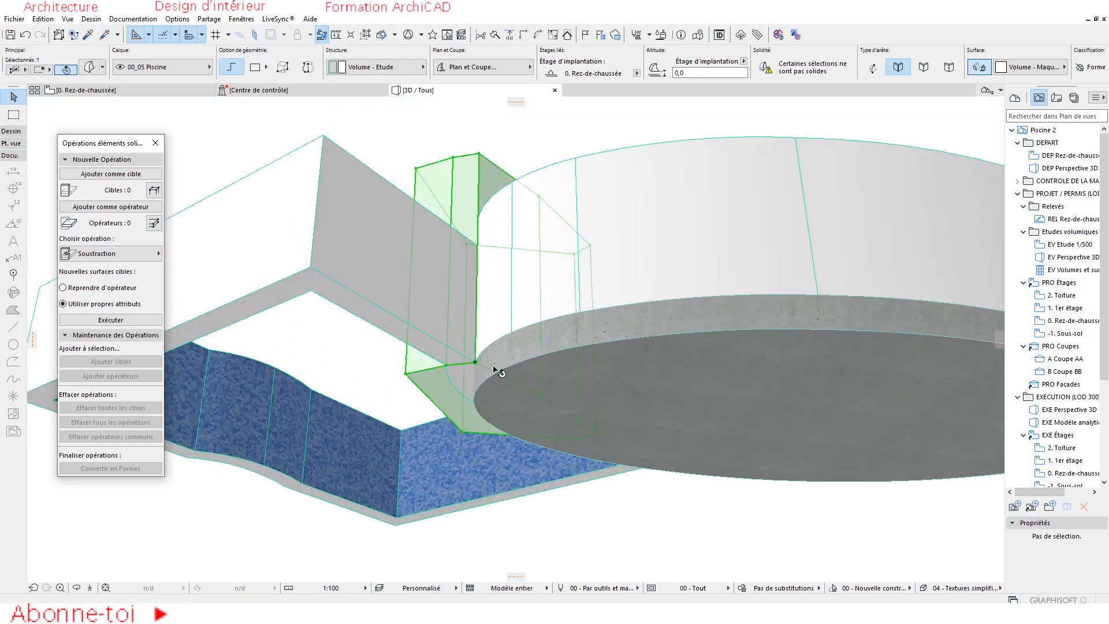
left_click(428, 382)
left_click(434, 396)
Subtract the morph from the second pool with a solid operation, using the morph as operator and the pool as target
middle_click_drag(434, 396, 184, 396, "shift")
left_click(522, 350)
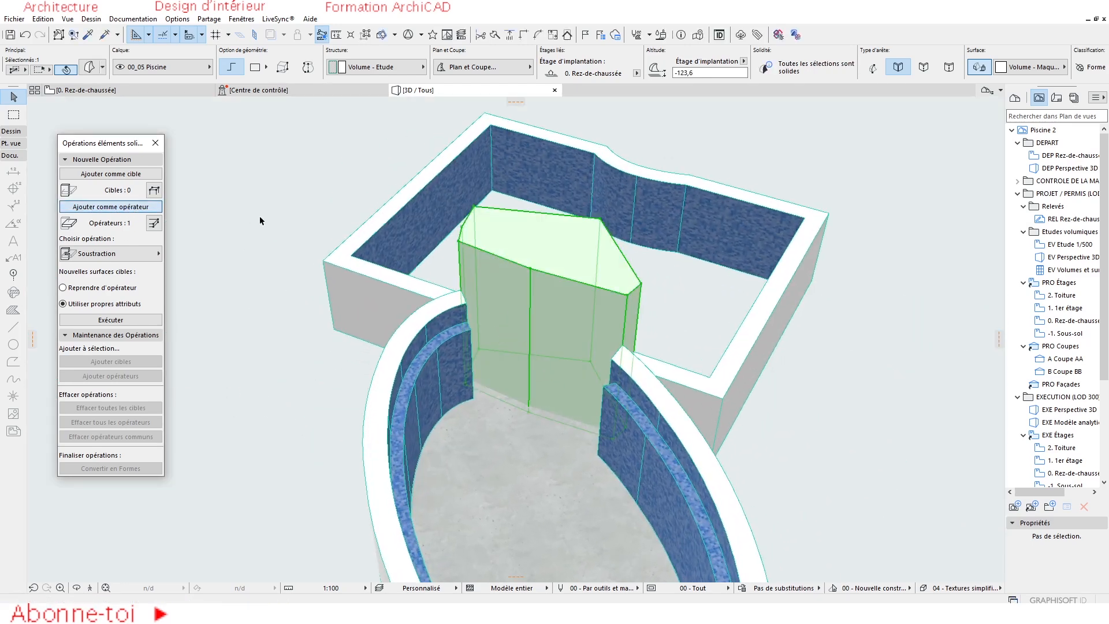
left_click(383, 291)
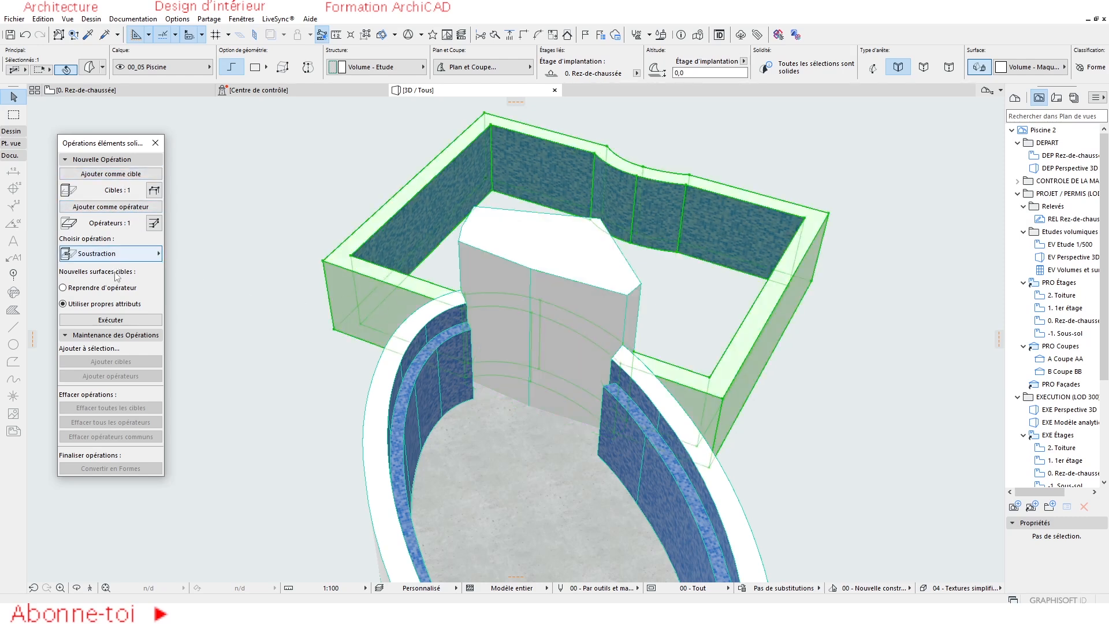
Assign the cutting morph to the "- A masquer" layer
left_click(588, 285)
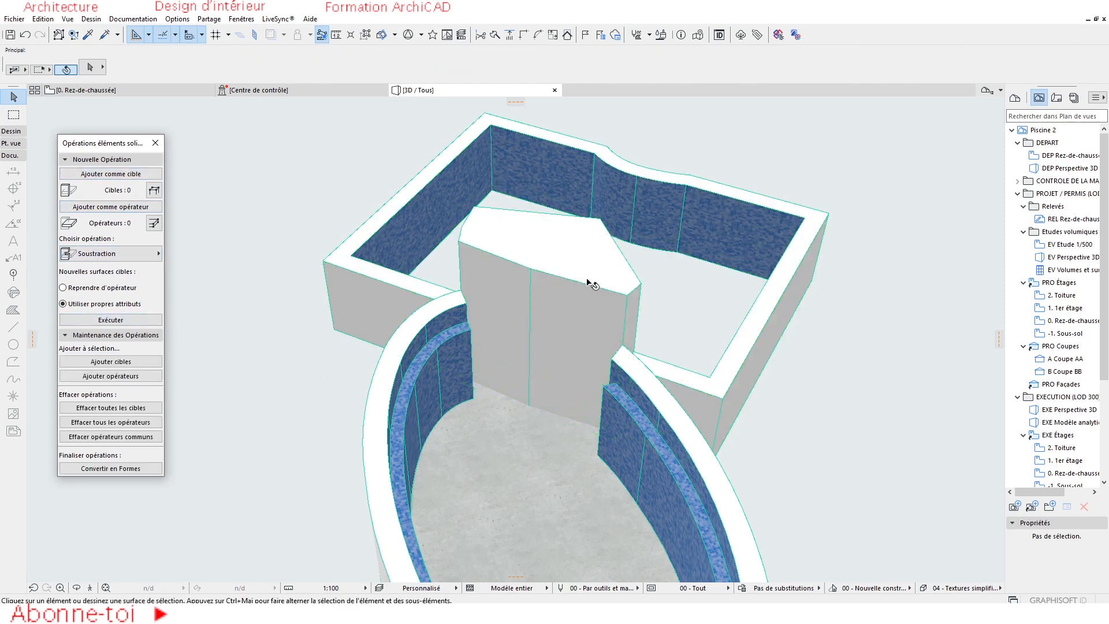
left_click(163, 66)
left_click(285, 108)
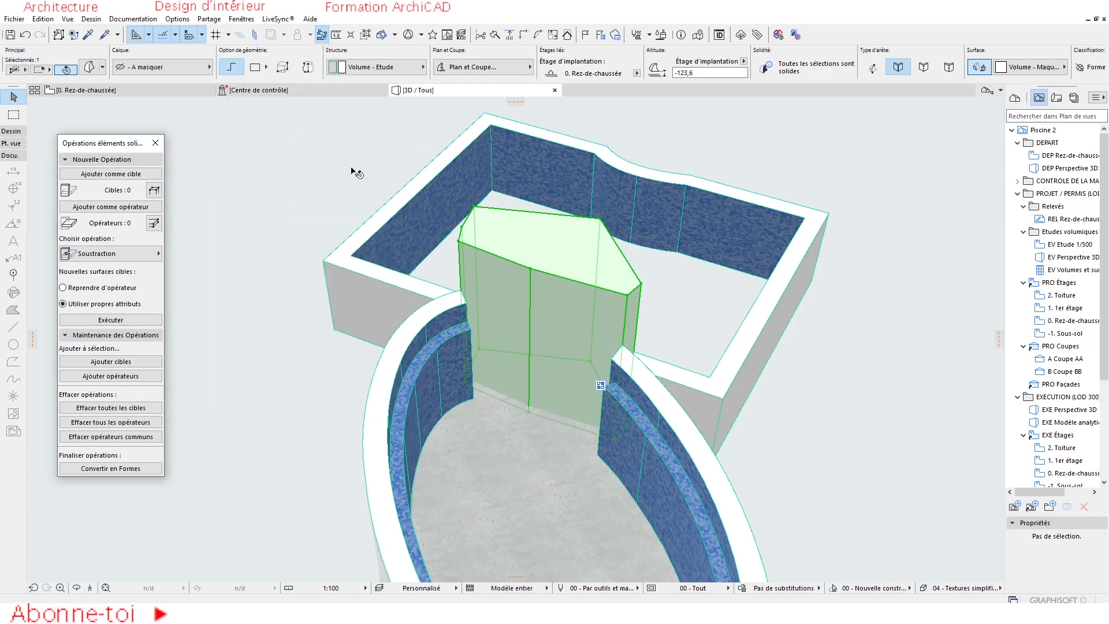
Examine in 3D the opening between the two pools and how their wall tops meet at the junction
mouse_move(590, 365)
middle_mouse_down("shift")
mouse_move(604, 383)
mouse_move(327, 363)
mouse_move(580, 373)
middle_mouse_up("shift")
middle_click_drag(658, 389, 589, 481, "shift")
left_click(576, 479)
scroll(606, 430, "up", 2)
middle_click_drag(607, 428, 528, 485, "shift")
key("Escape")
scroll(535, 383, "up", 2)
middle_click_drag(535, 383, 663, 359, "shift")
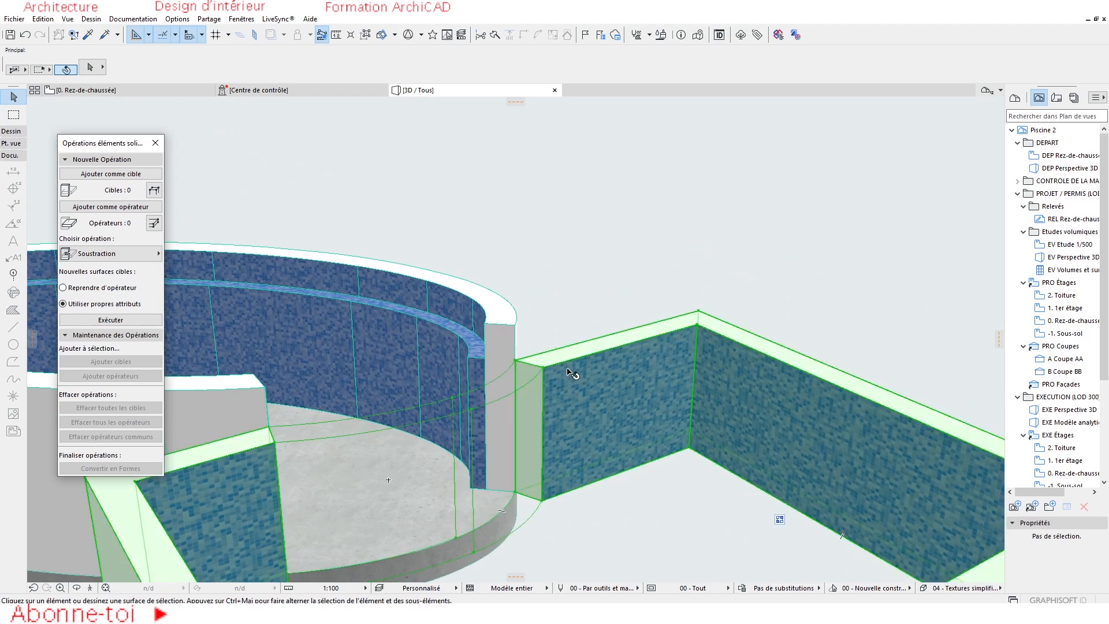
scroll(505, 358, "up", 3)
left_click(490, 369)
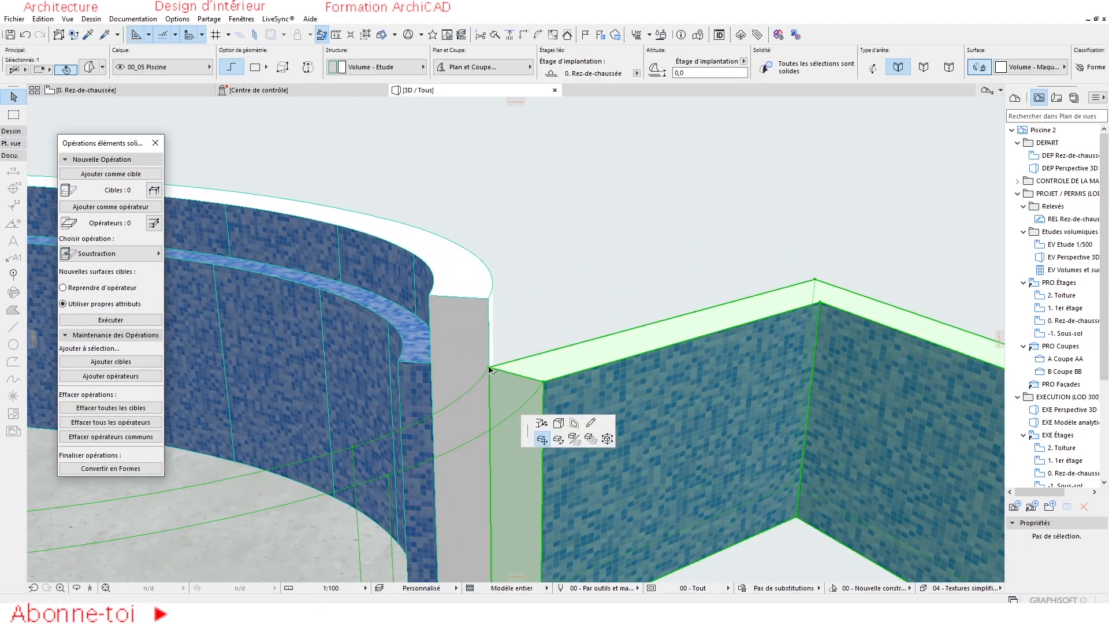
key("Escape")
middle_click_drag(490, 370, 405, 276, "shift")
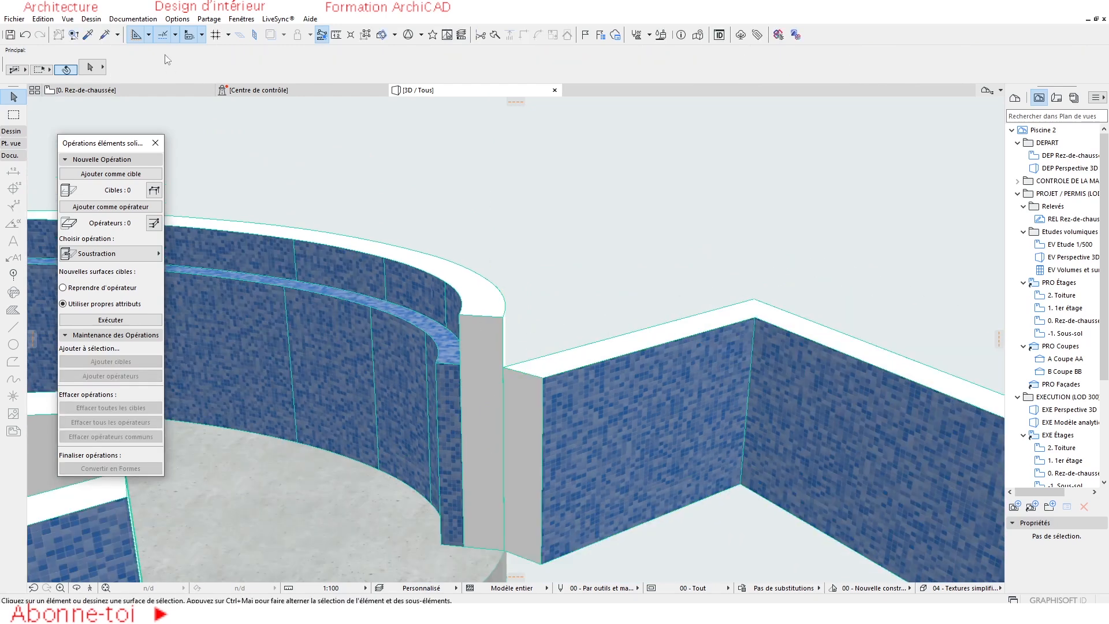
scroll(530, 365, "down", 4)
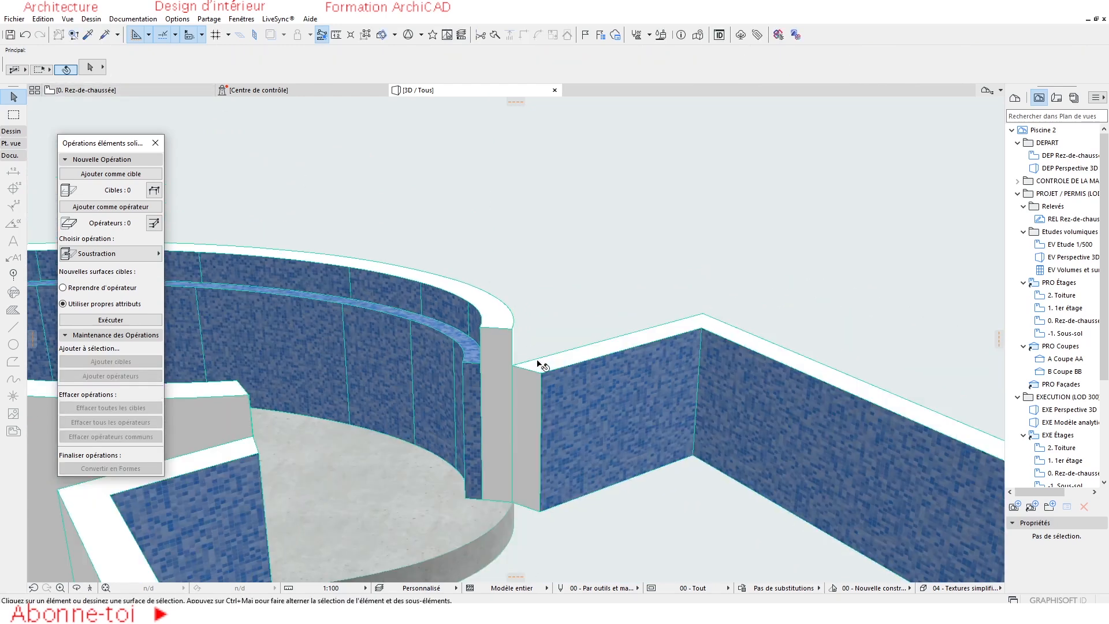
middle_click_drag(599, 272, 658, 312, "shift")
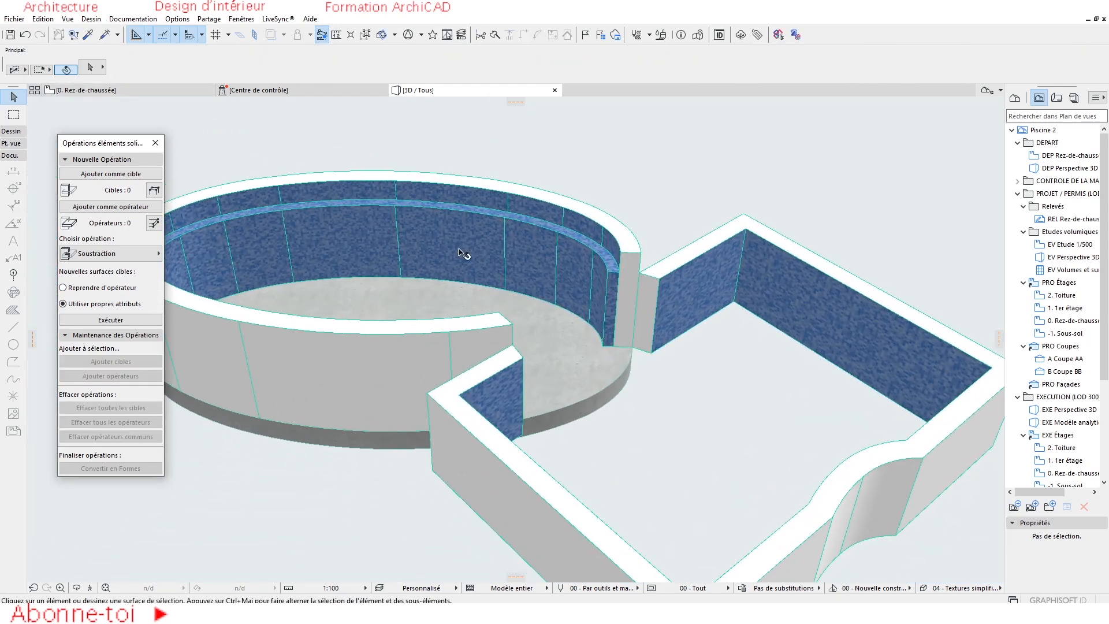
middle_click_drag(563, 300, 651, 271, "shift")
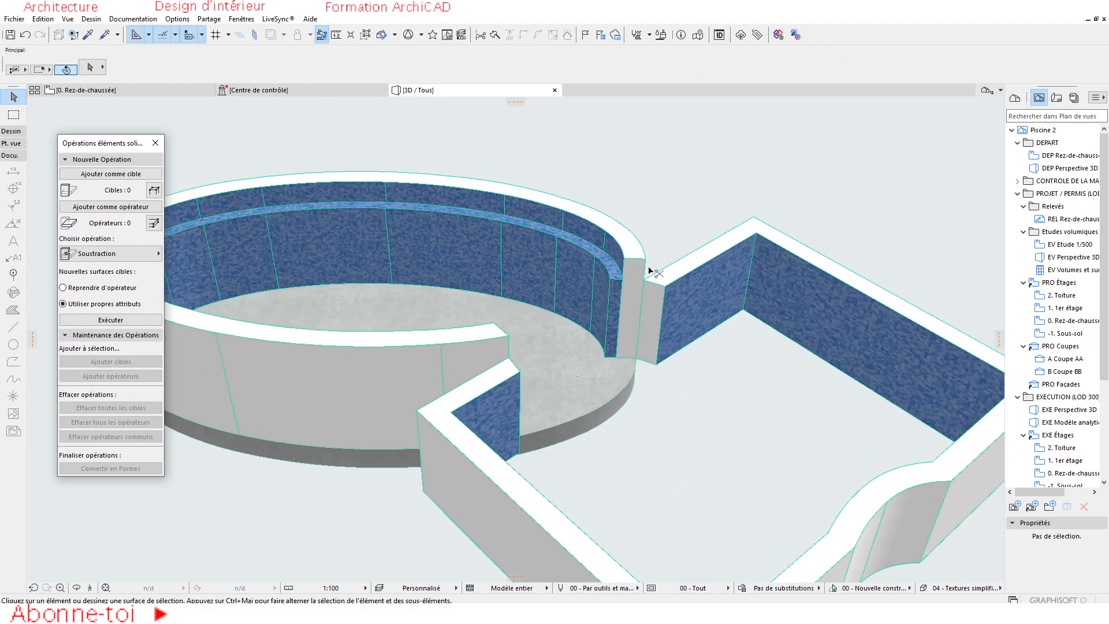
Make the "- A masquer" layer visible in the layer settings
key("ctrl+l")
left_click(397, 87)
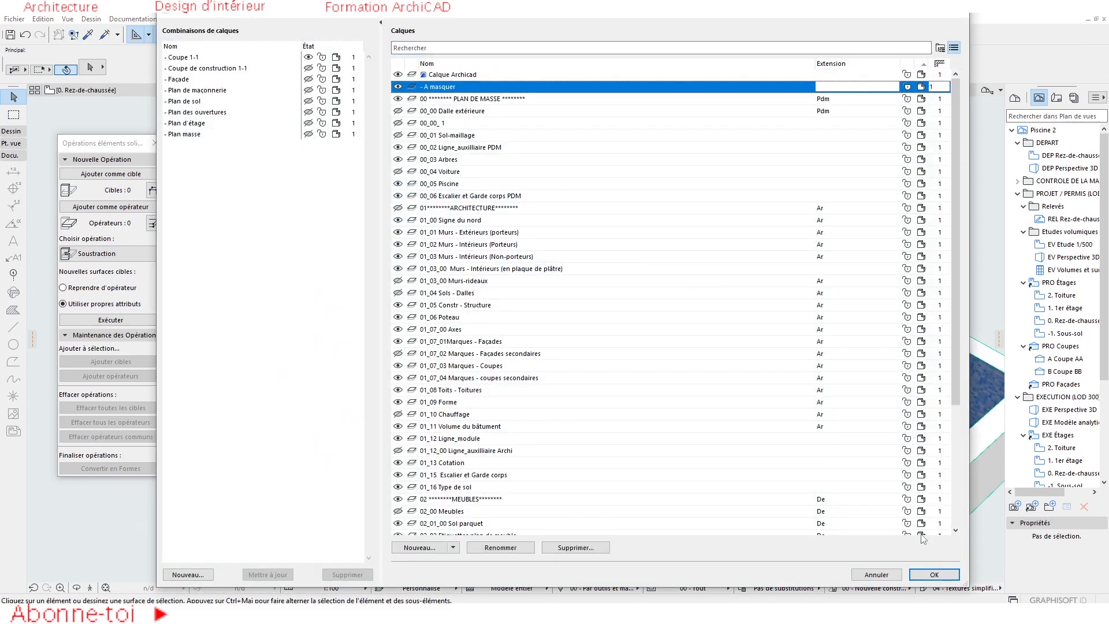
left_click(933, 575)
Select the second pool and its cutting morph and raise them to the oval pool's wall top, placing the pool at elevation 300
middle_click_drag(662, 338, 671, 382, "shift")
left_click(637, 345)
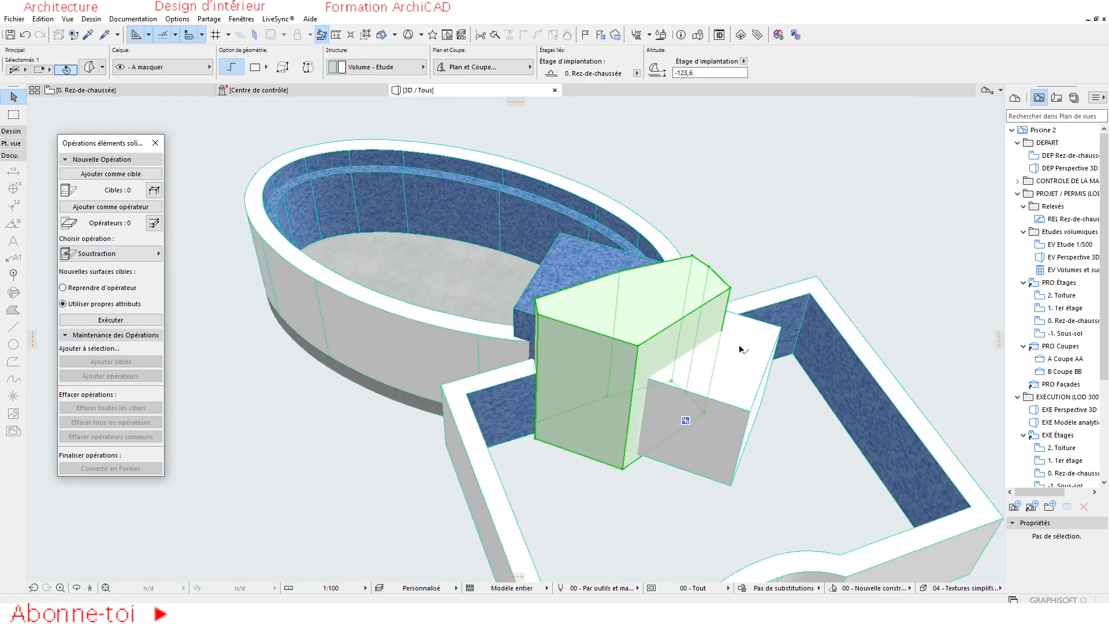
left_click(721, 307, "shift")
scroll(721, 309, "up", 3)
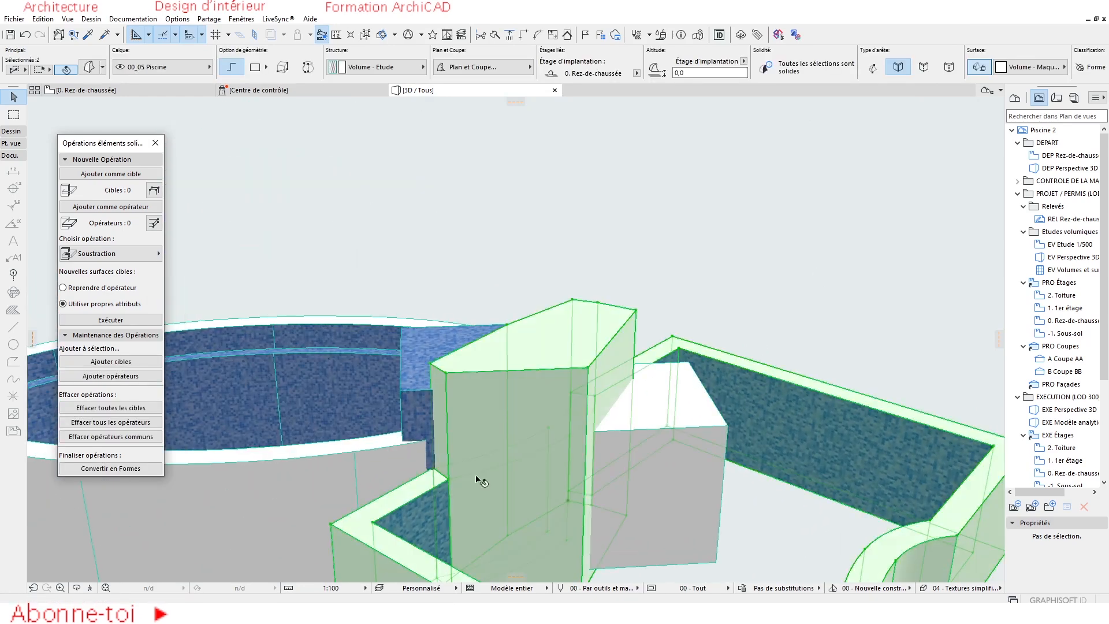
scroll(543, 469, "up", 5)
scroll(621, 409, "up", 3)
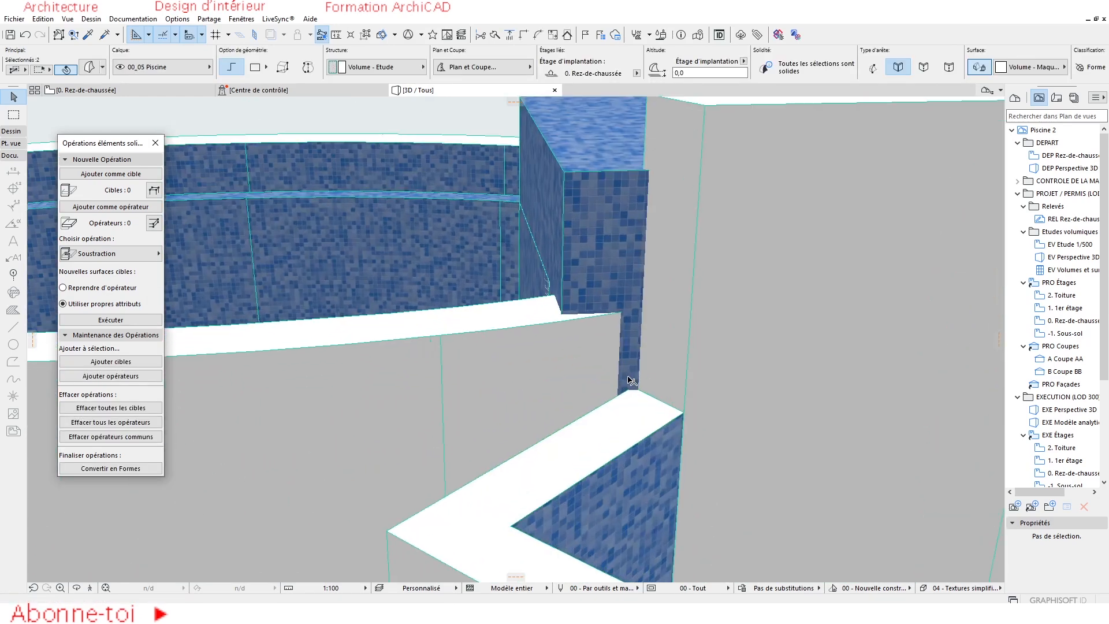
left_click(683, 413)
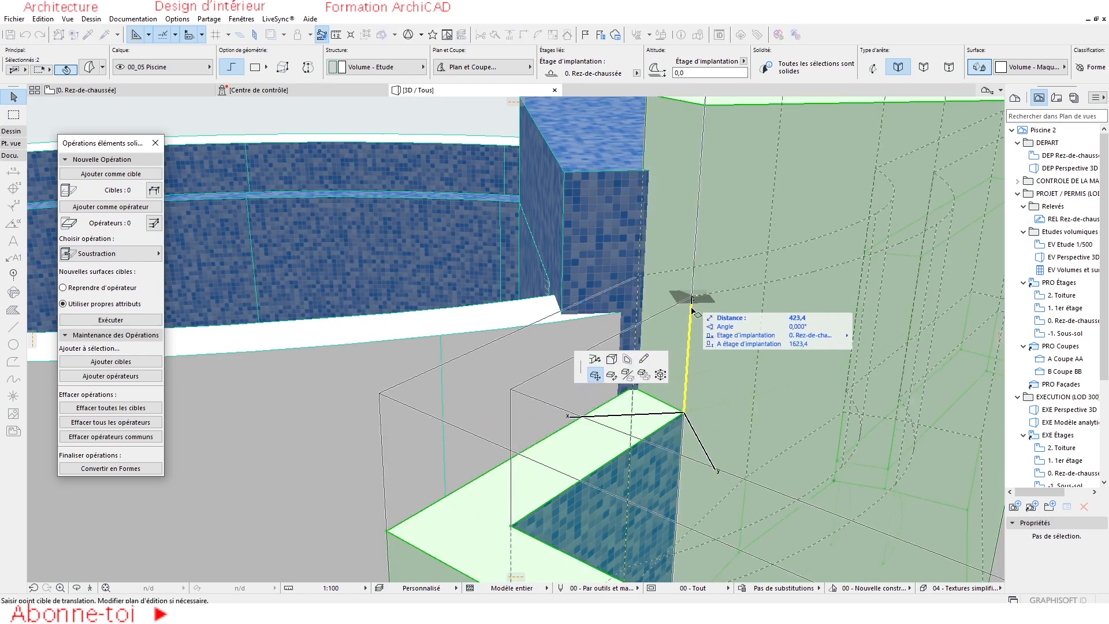
left_click(621, 314)
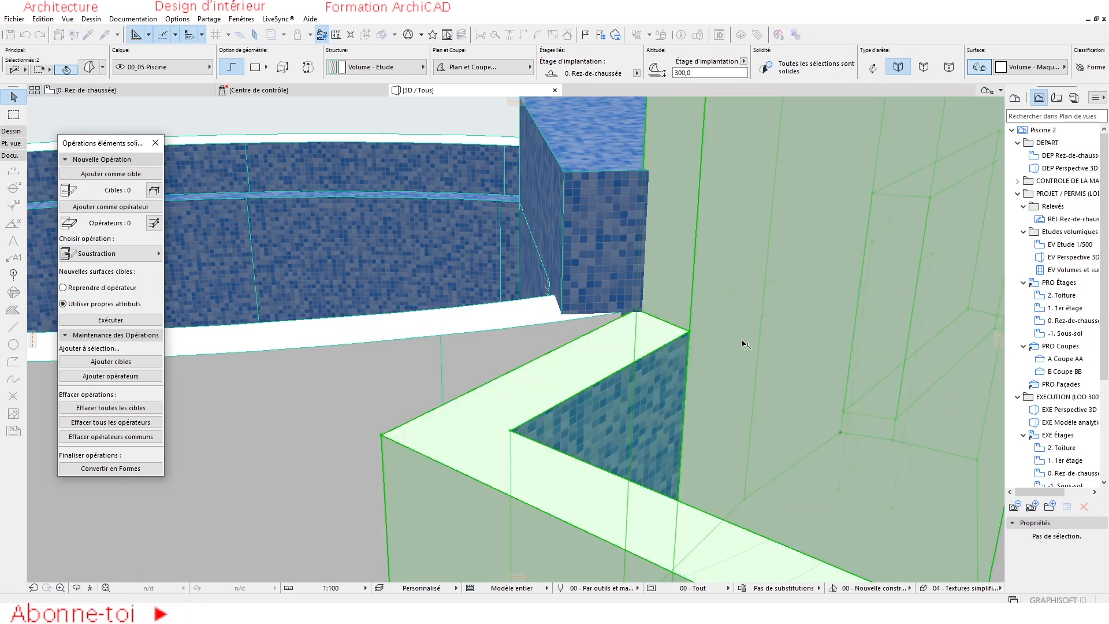
scroll(570, 495, "down", 3)
middle_click_drag(569, 495, 747, 423, "shift")
key("Escape")
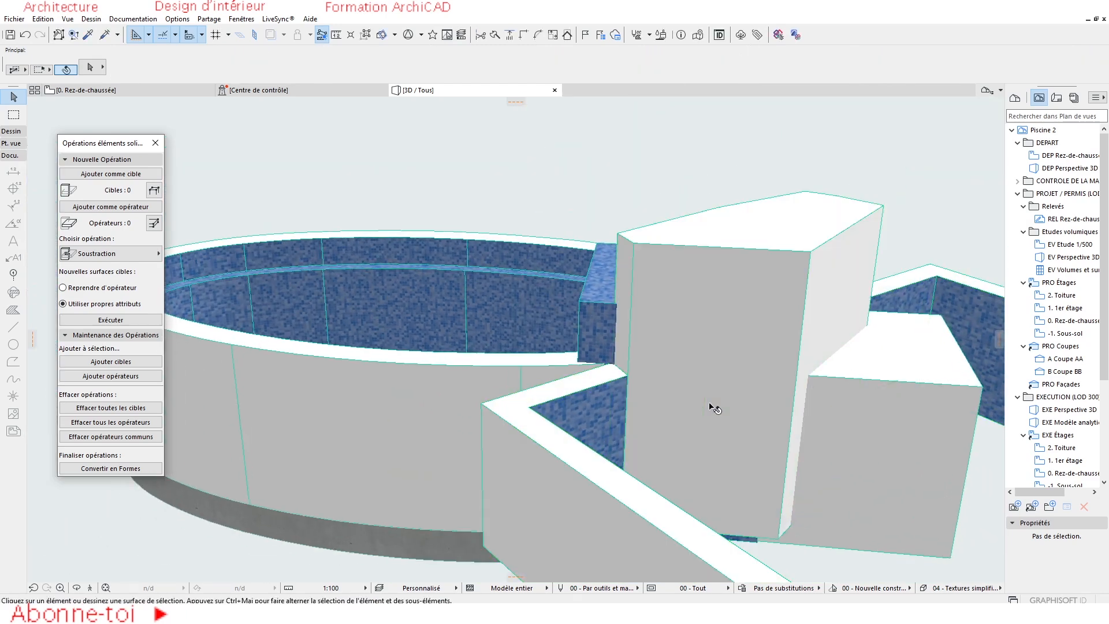
Hide the "- A masquer" layer in the layer settings and view the opening between the two pools in 3D
key("ctrl+shift+l")
left_click(397, 86)
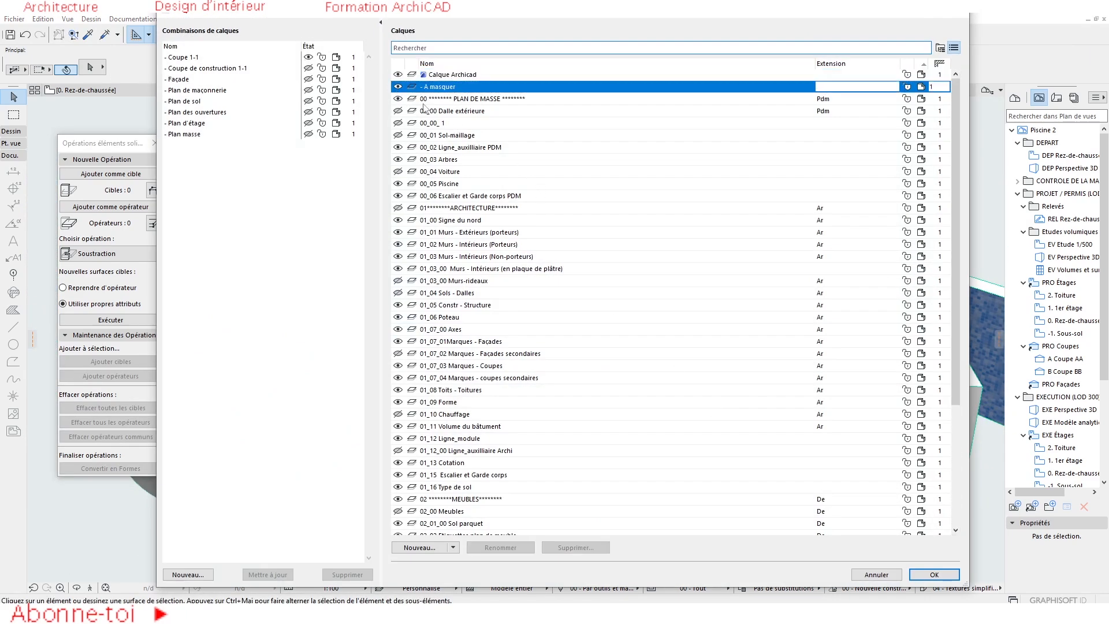
left_click(934, 575)
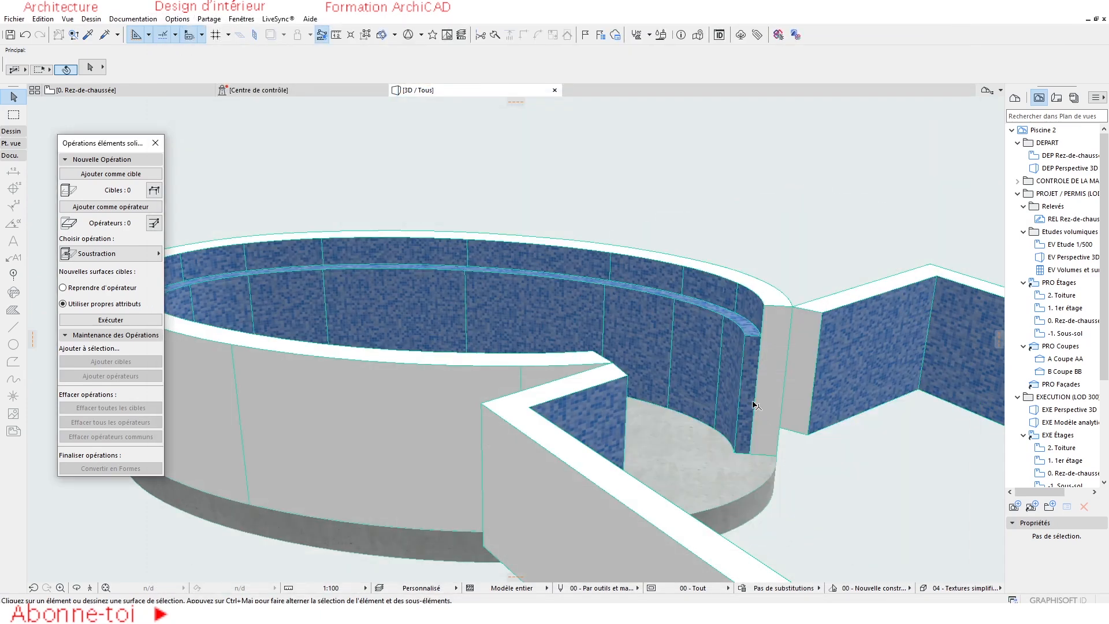
middle_click_drag(752, 404, 620, 389, "shift")
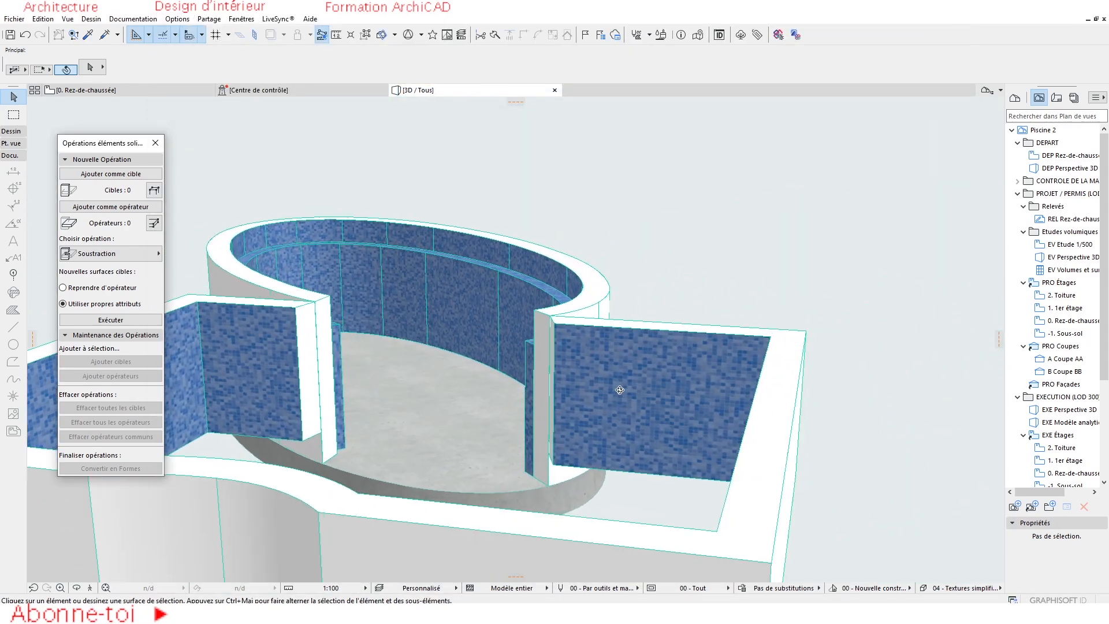
scroll(619, 390, "down", 2)
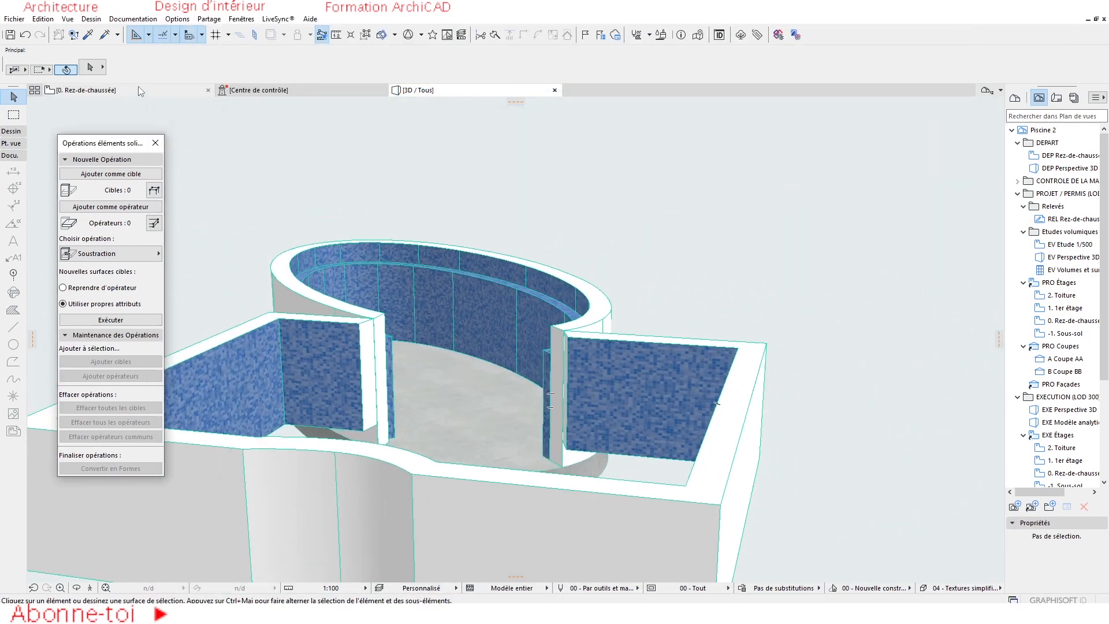
In the ground-floor plan, pick up the settings of the oval pool's floor slab
left_click(138, 88)
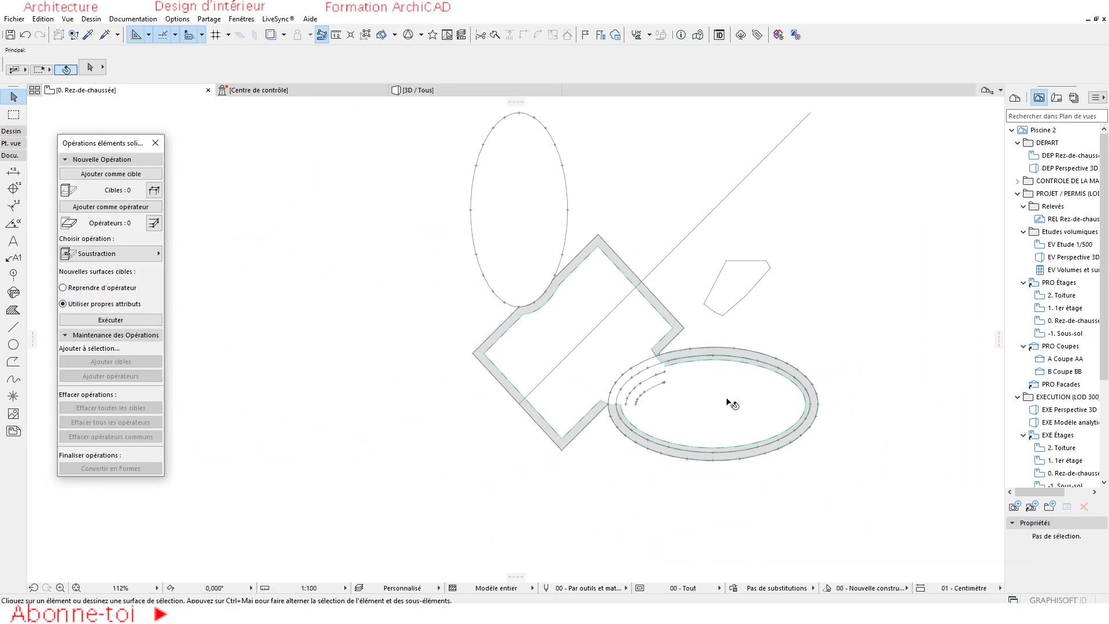
left_click(727, 399, "alt")
scroll(578, 358, "up", 5)
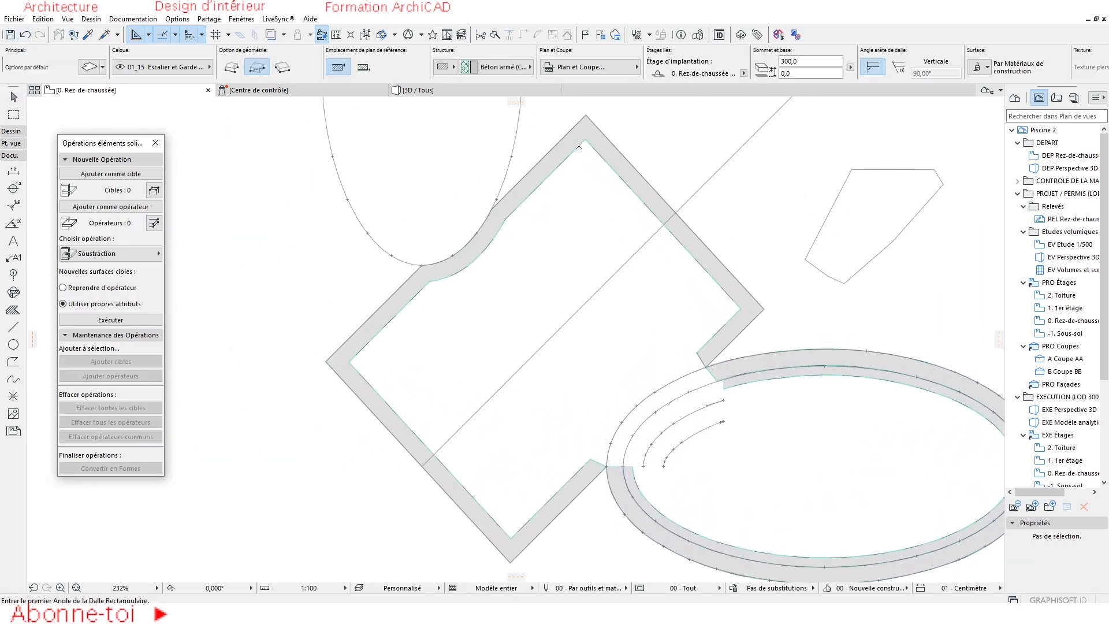
key("Escape")
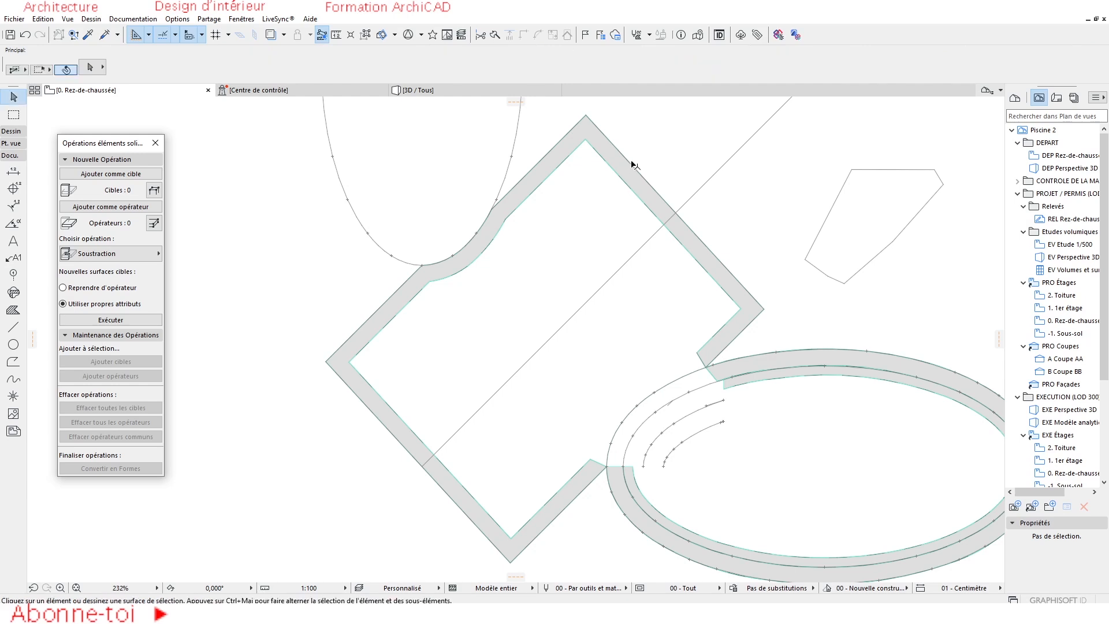
Copy the second pool's outer contour lines and the two ellipses adjoining it to an empty area of the plan beside the pools
left_click(630, 165)
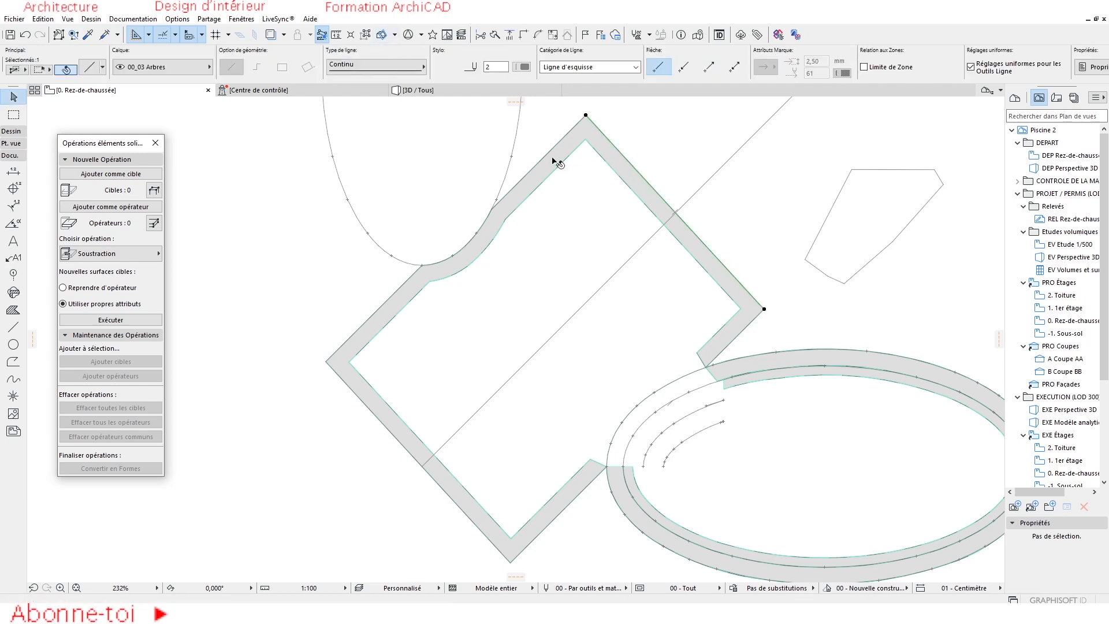
scroll(355, 324, "down", 8)
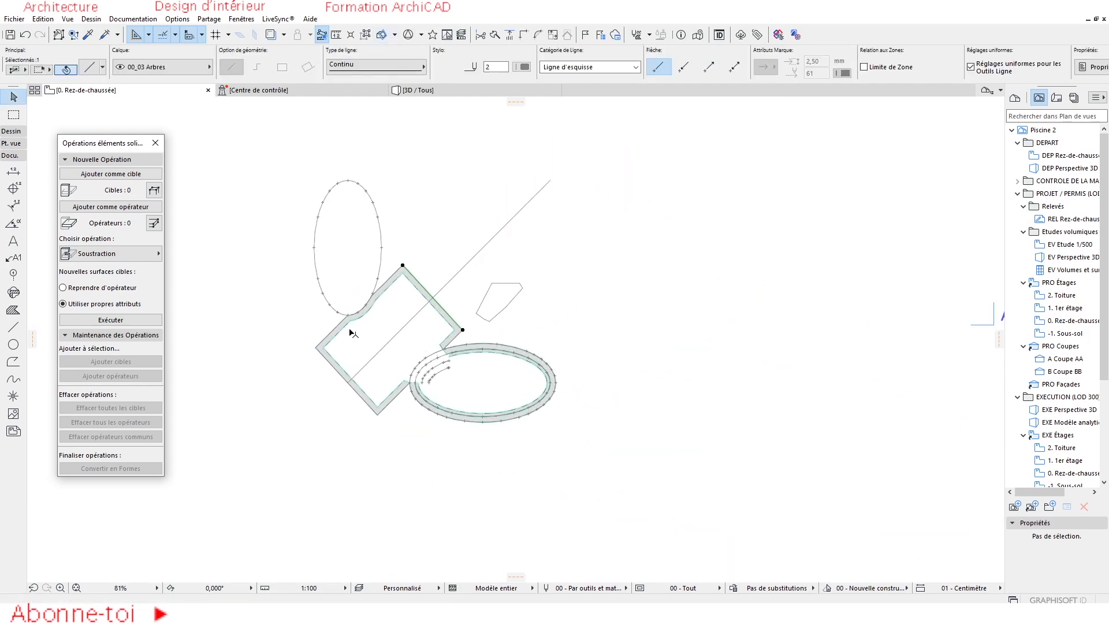
scroll(357, 324, "up", 8)
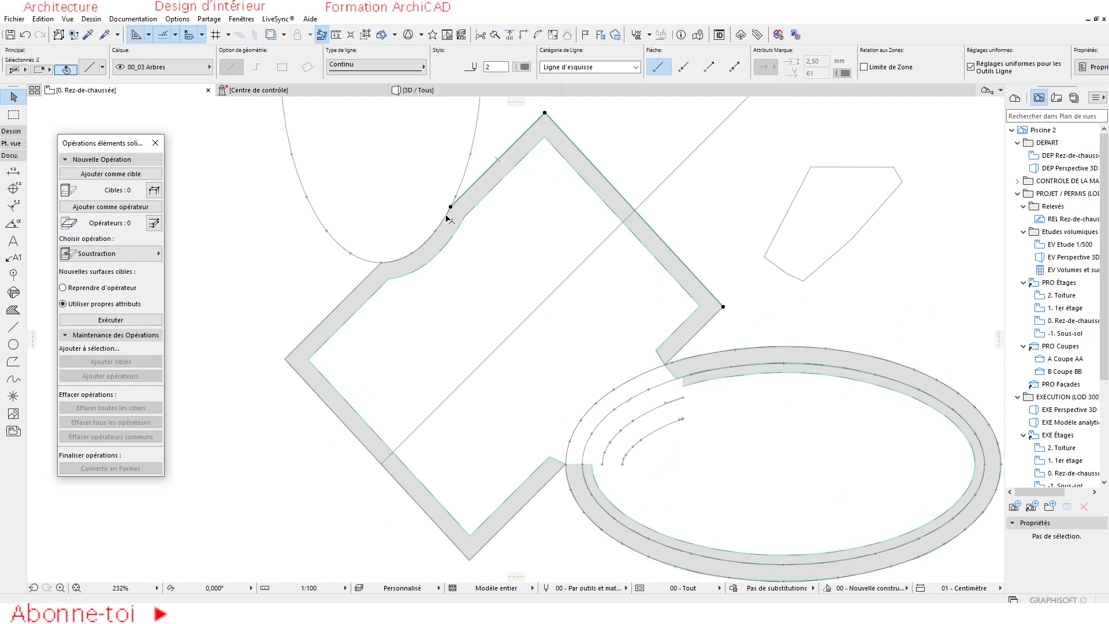
left_click(445, 221, "shift")
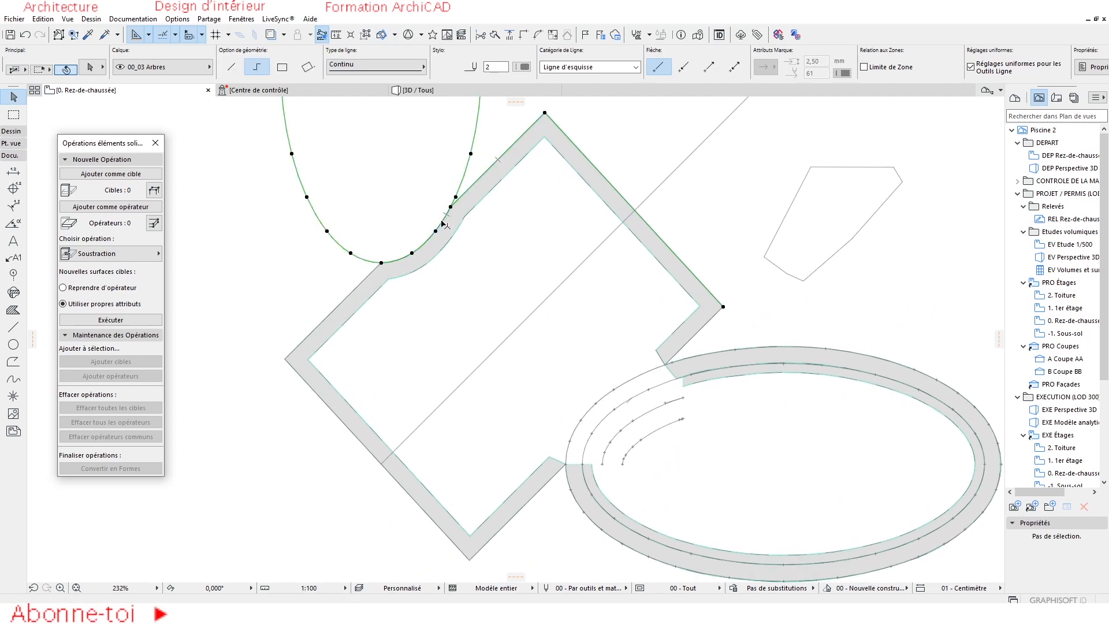
left_click(364, 280, "shift")
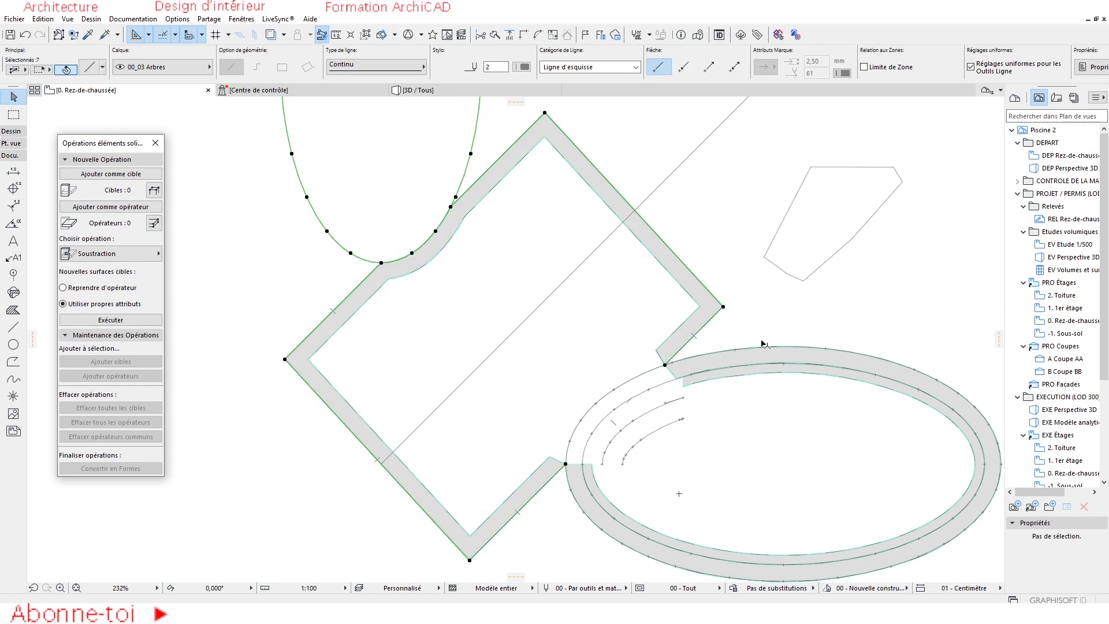
left_click(638, 379, "shift")
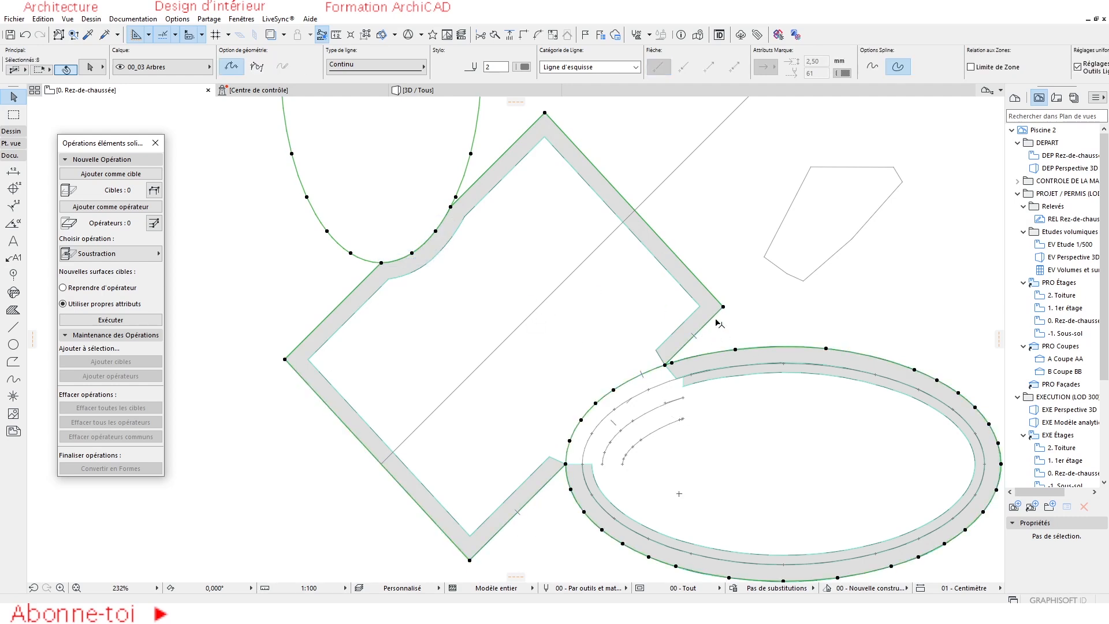
key("ctrl+shift+d")
left_click(723, 307)
scroll(802, 325, "down", 4)
middle_click_drag(805, 310, 298, 248)
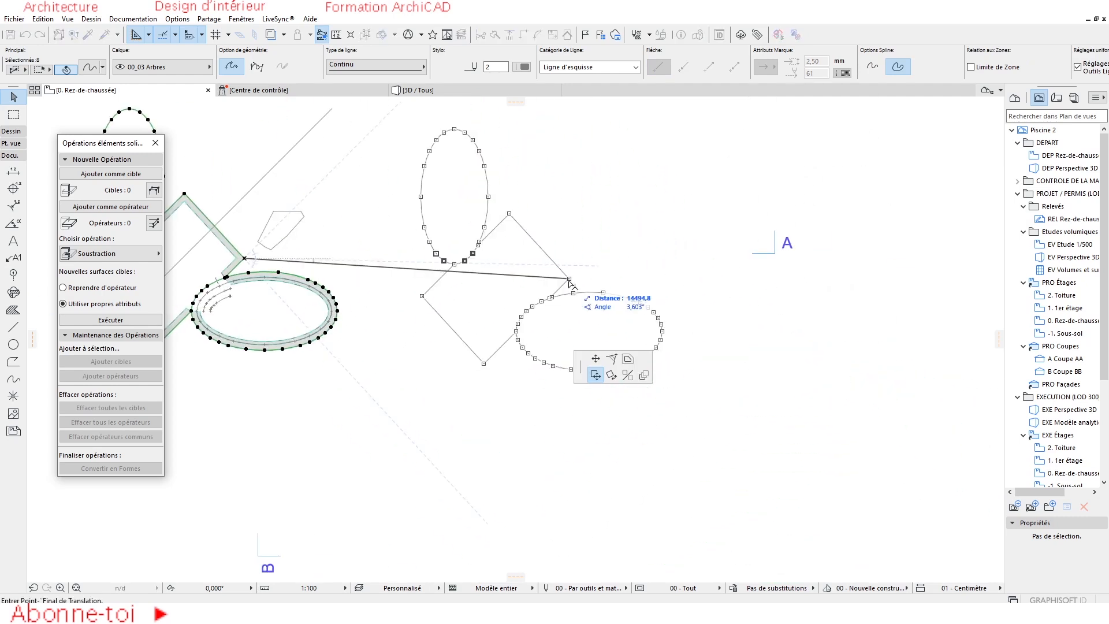
left_click(565, 271)
middle_click_drag(262, 309, 441, 337)
key("Escape")
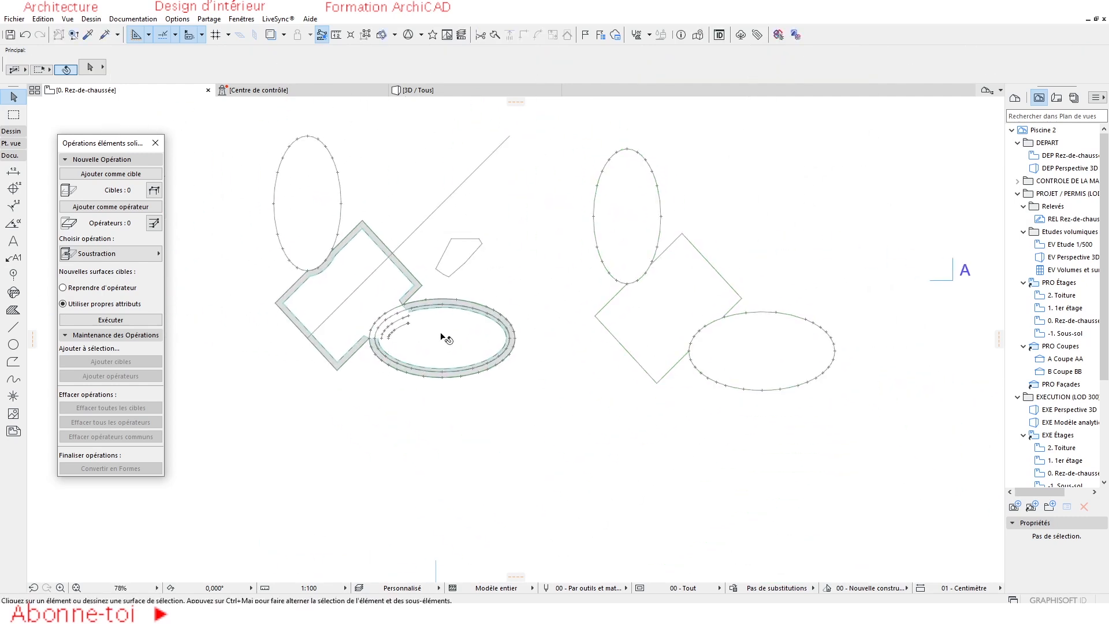
Trim the copied ellipses back to the curved parts that close the second pool's outline
left_click(446, 325, "alt")
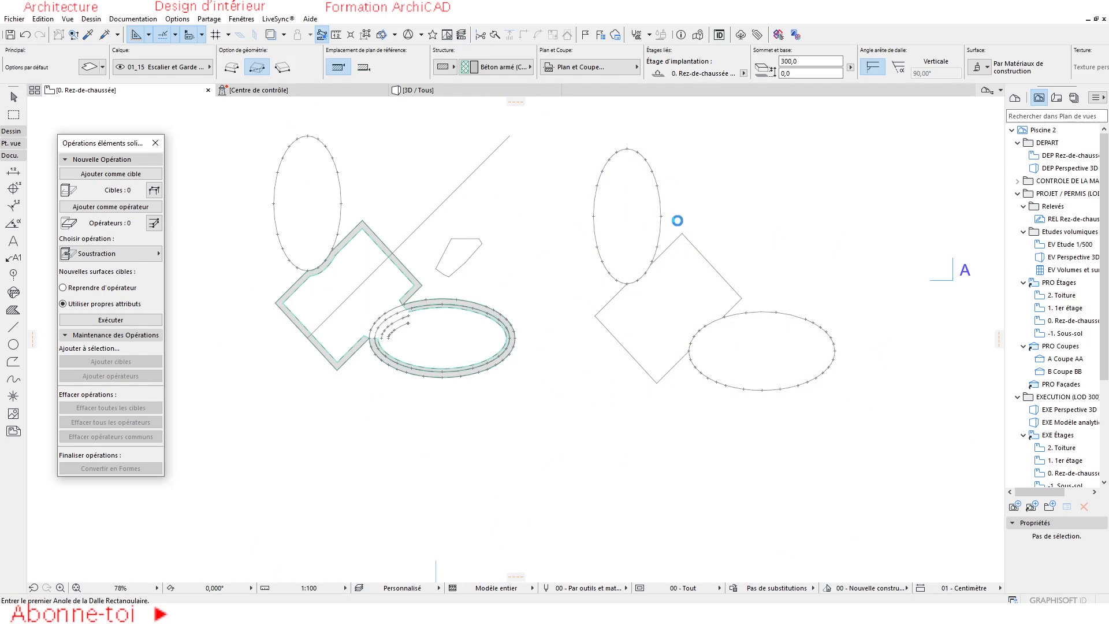
key("Escape")
left_click(806, 335, "ctrl")
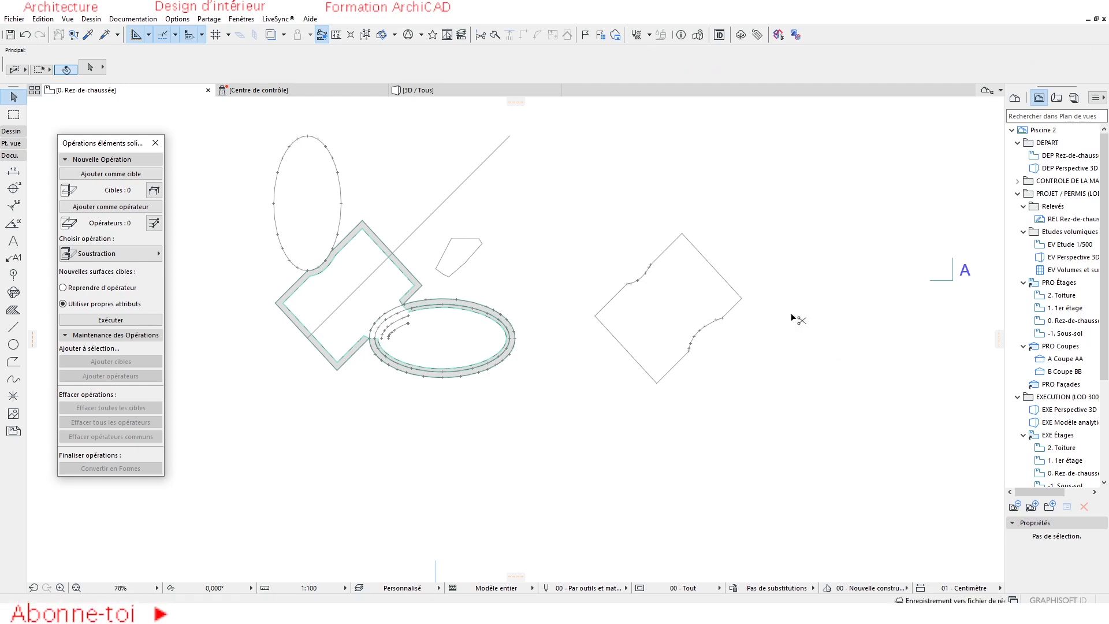
Create a slab with the oval pool floor's settings from the trimmed outline copy, using the Magic Wand
left_click(449, 338, "alt")
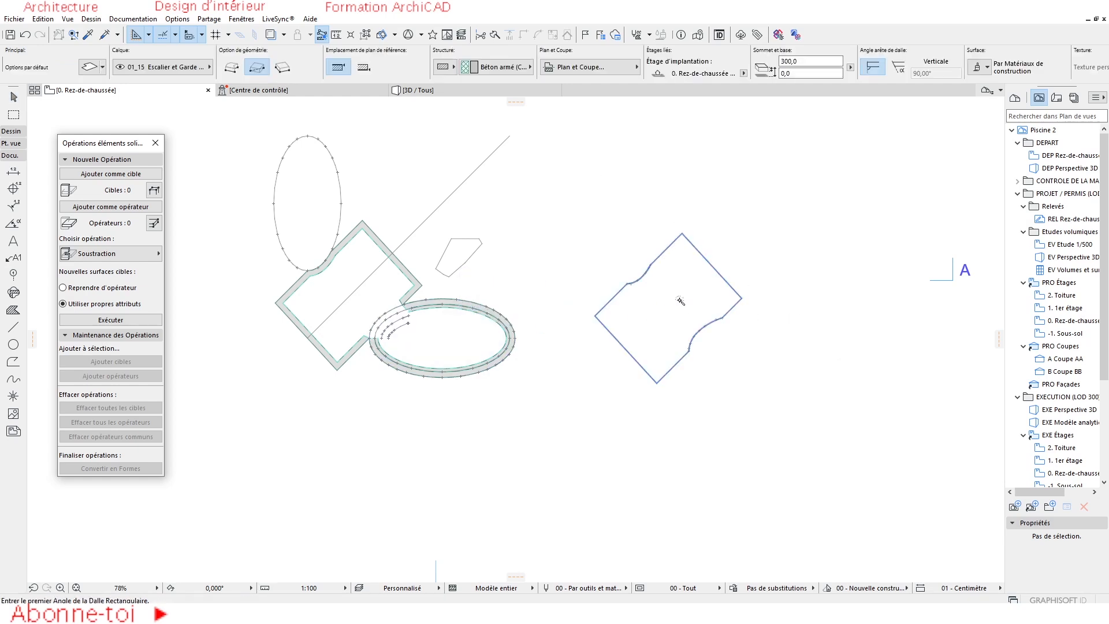
key("Escape")
left_click(670, 289)
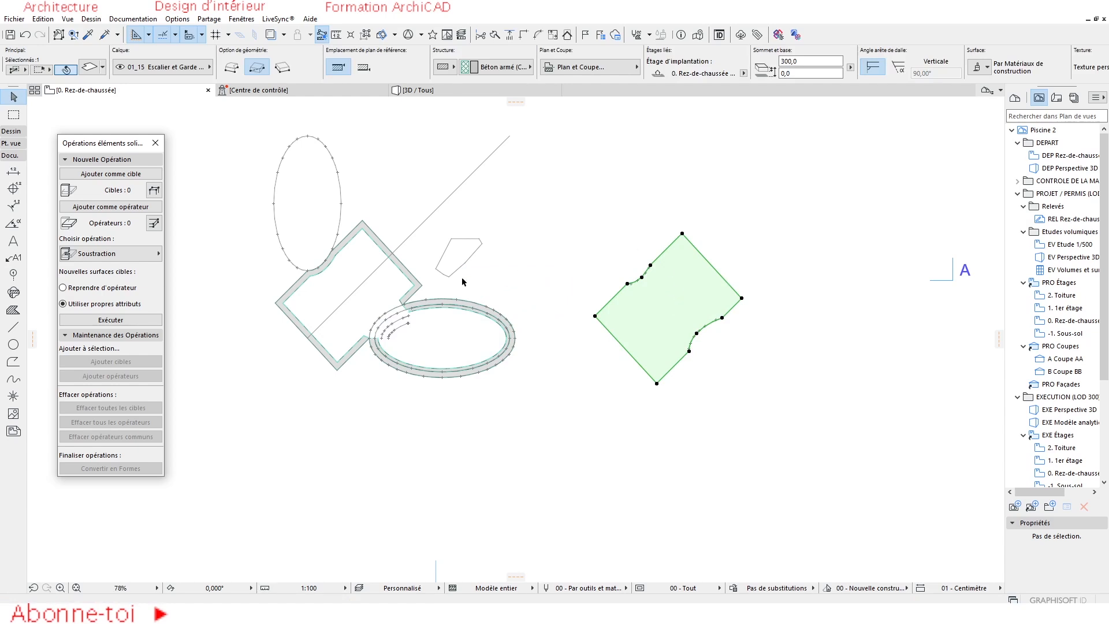
Move the new slab by its lowest corner in plan onto the matching outer corner of the second pool
scroll(298, 252, "up", 3)
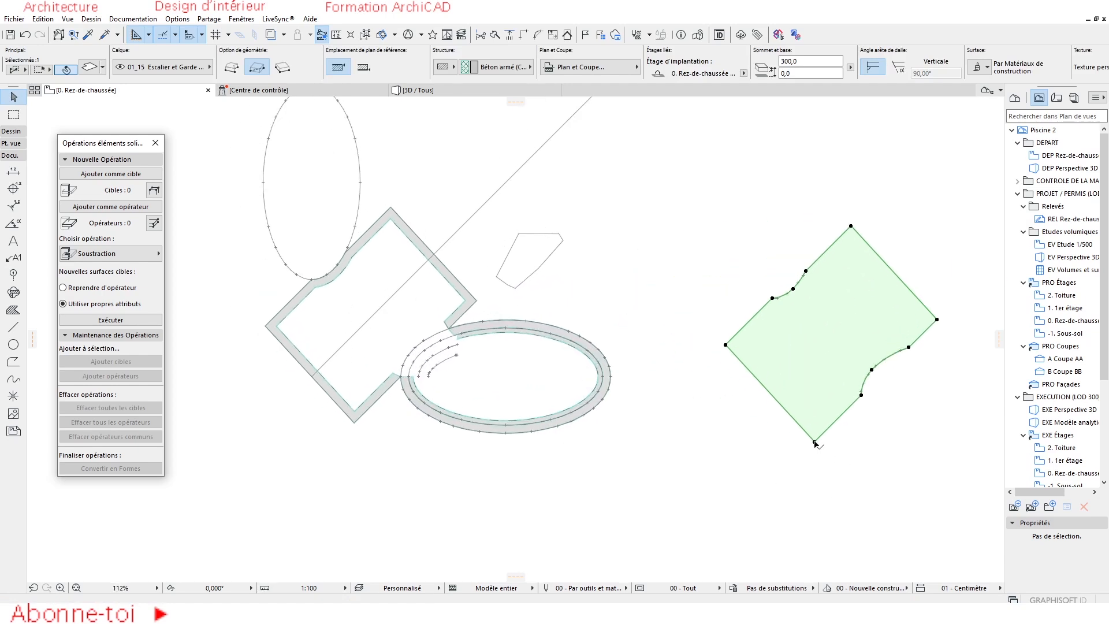
left_click(814, 441)
left_click(356, 423)
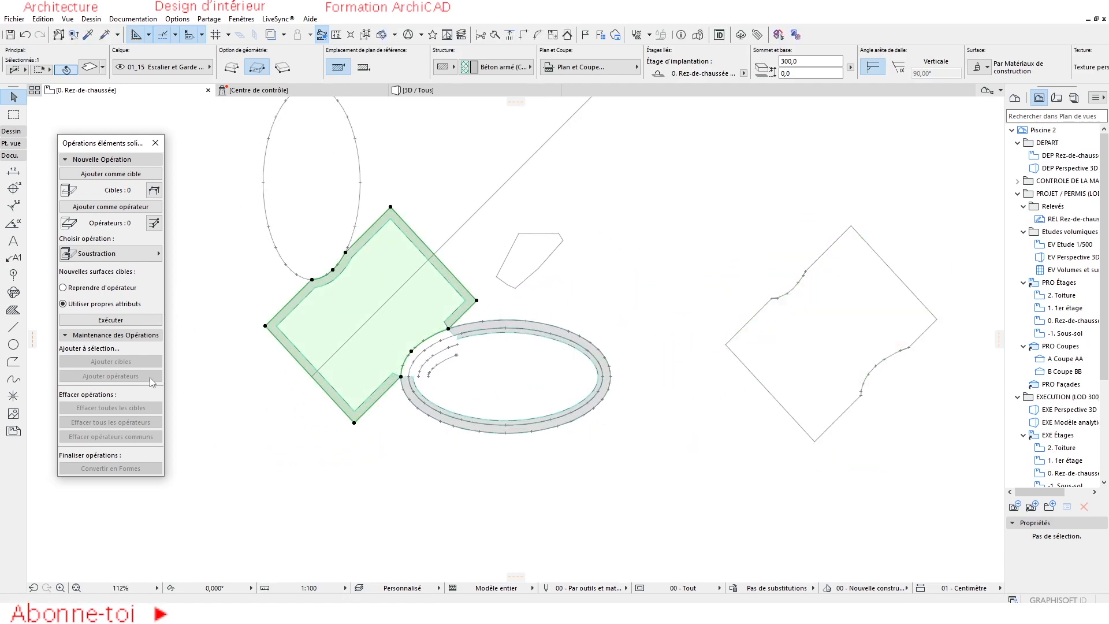
left_click(866, 269)
middle_click_drag(654, 339, 650, 351)
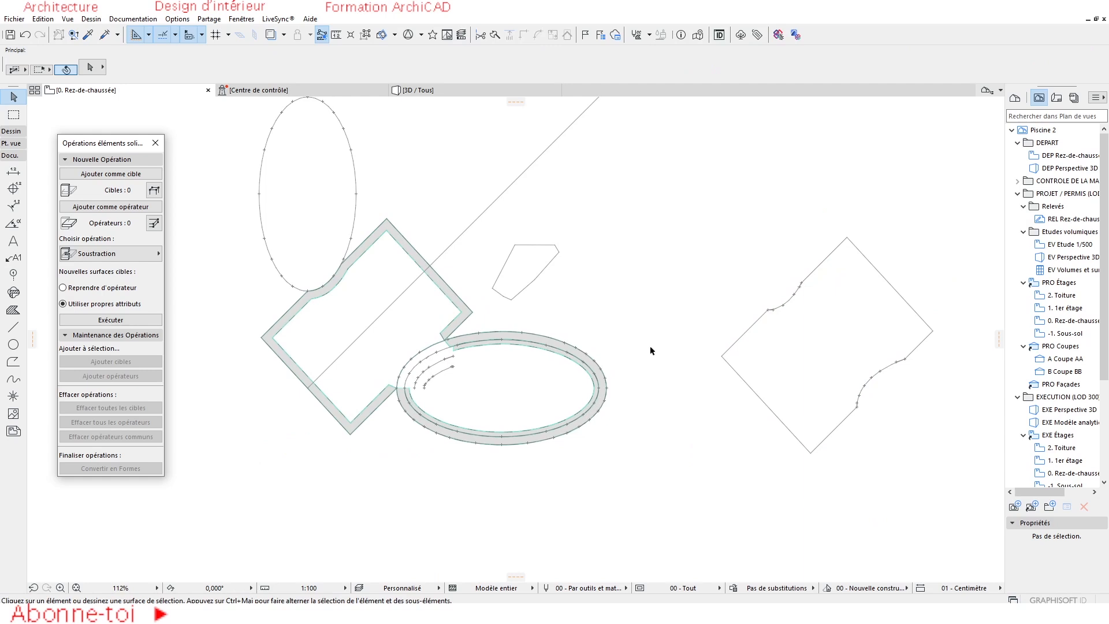
In 3D, set the second pool's floor slab elevation to 300 and check how it meets the walls
left_click(421, 93)
scroll(568, 404, "down", 3)
middle_click_drag(574, 438, 549, 474, "shift")
scroll(468, 430, "up", 1)
scroll(828, 497, "up", 2)
scroll(735, 487, "up", 2)
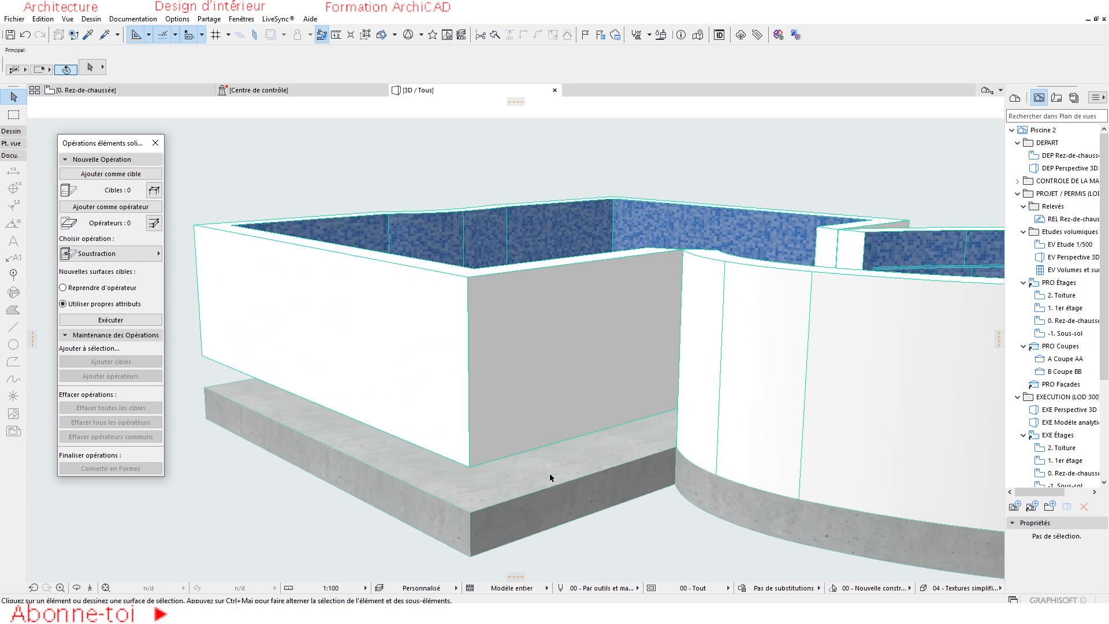
left_click(490, 509)
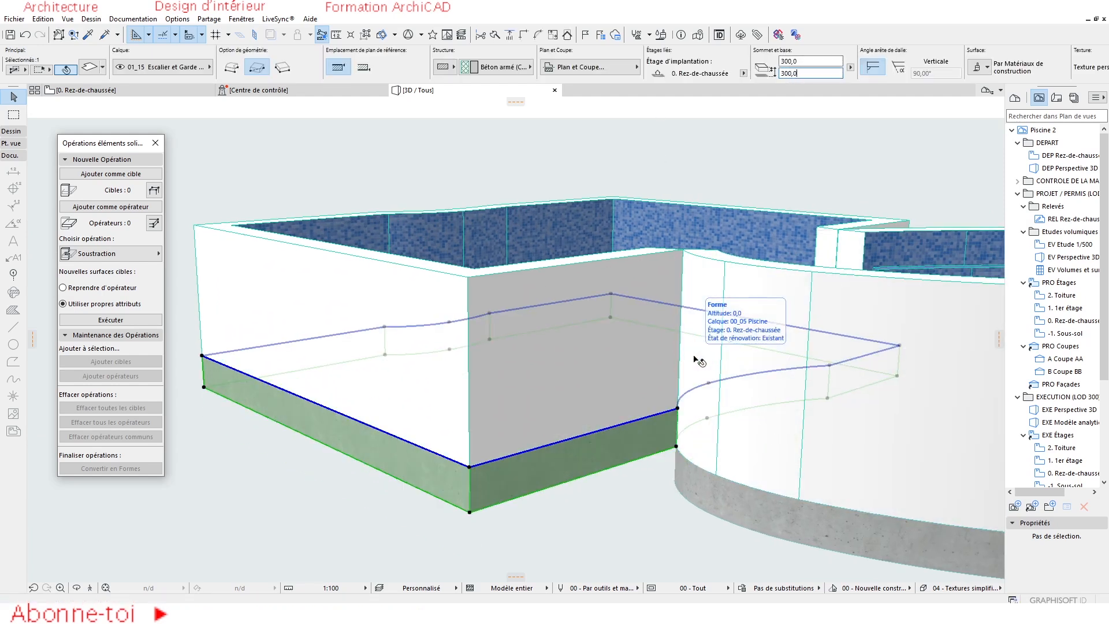
key("Escape")
scroll(501, 494, "down", 2)
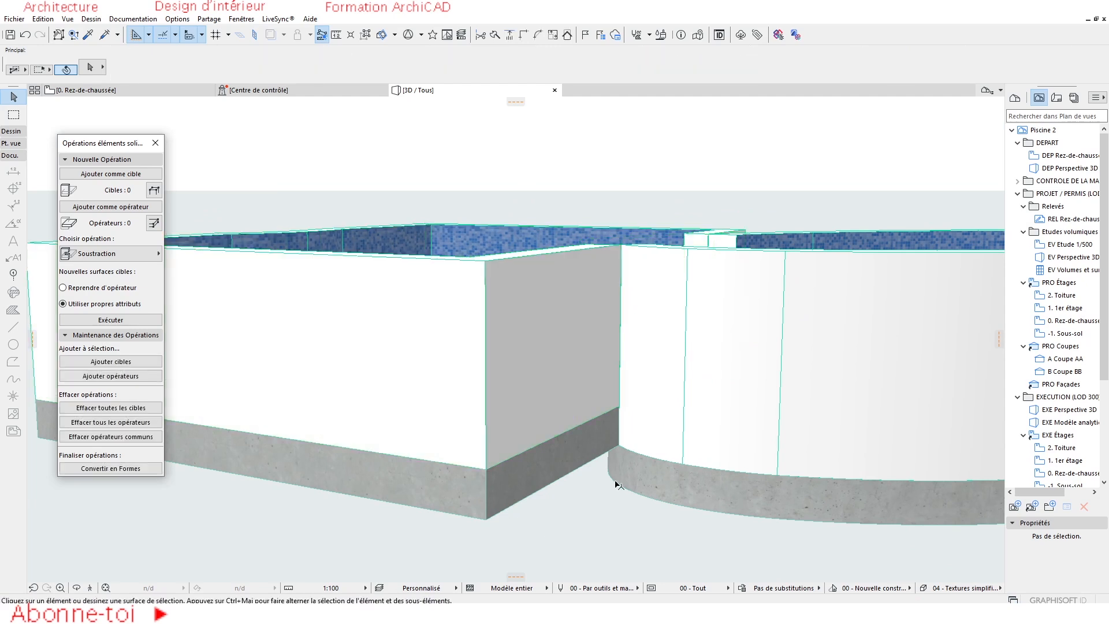
scroll(608, 485, "down", 5)
middle_click_drag(638, 472, 651, 521, "shift")
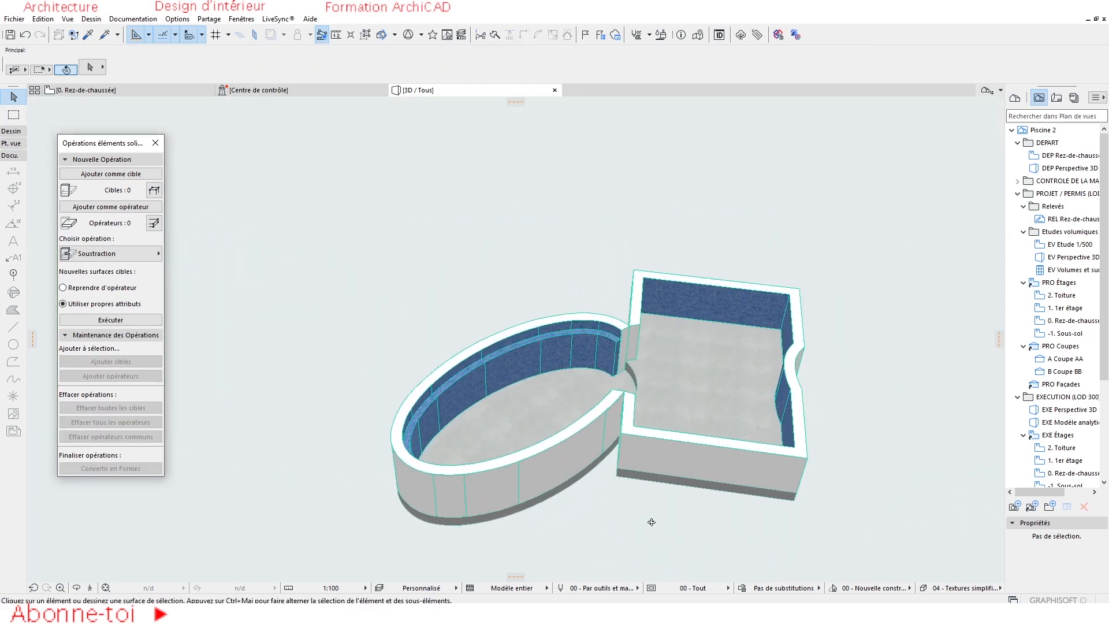
Examine the opening between the two pools in plan and 3D, including the edges where both floor slabs meet
left_click(139, 88)
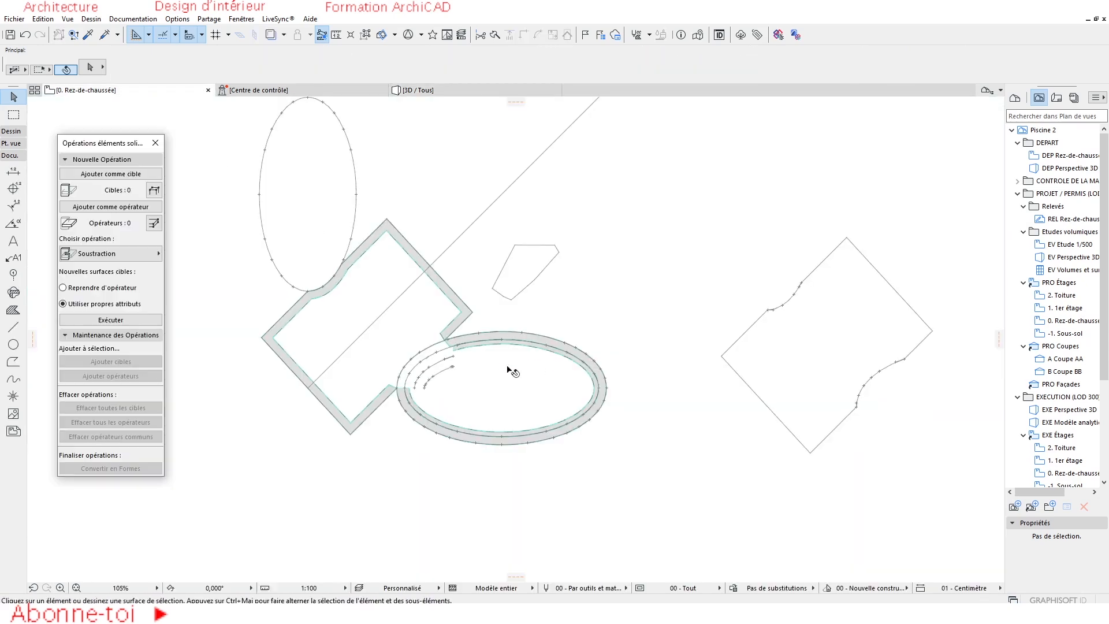
scroll(591, 403, "up", 5)
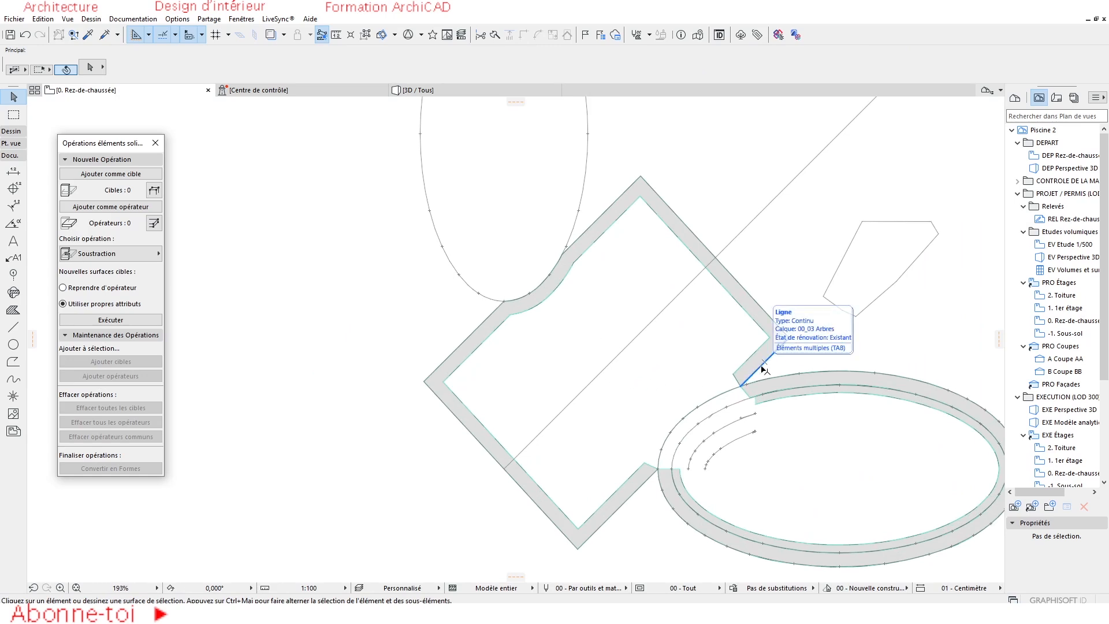
scroll(742, 444, "up", 2)
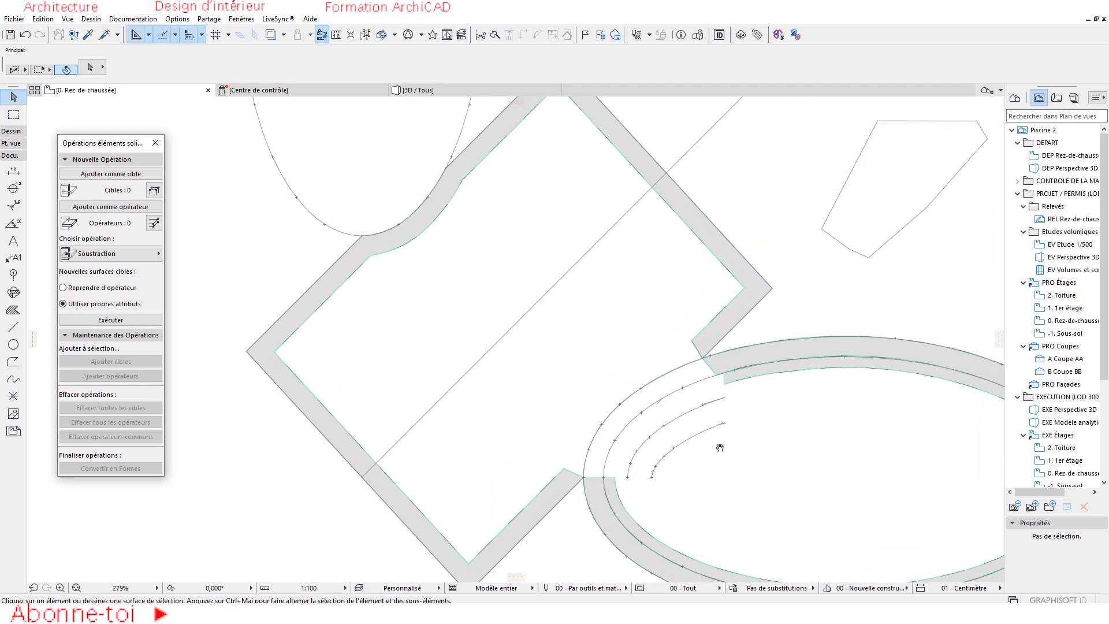
left_click(462, 90)
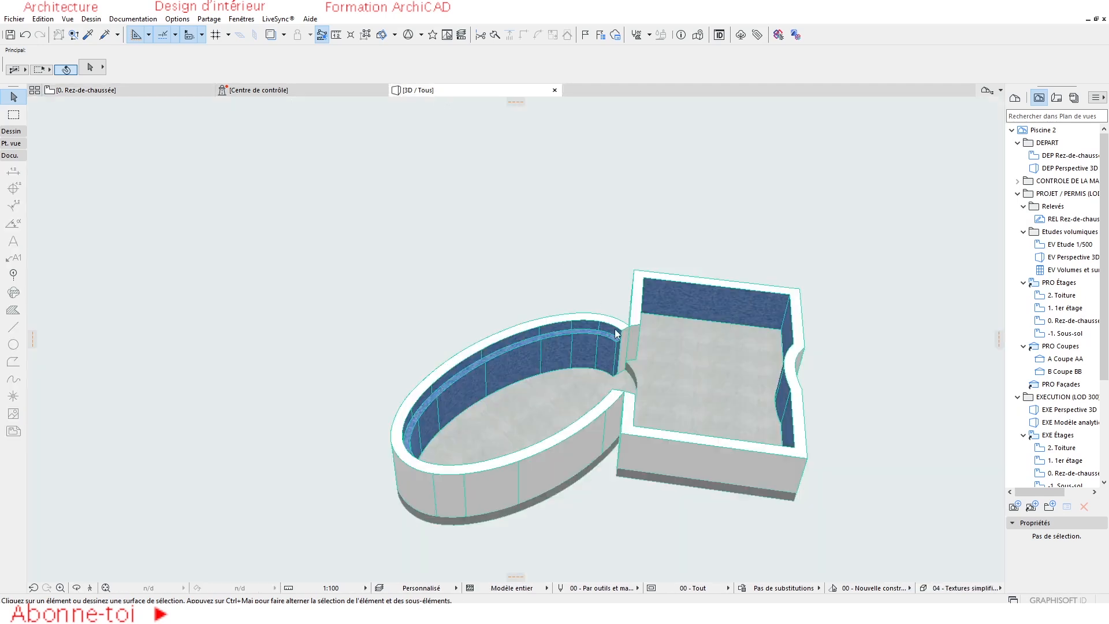
scroll(629, 400, "up", 2)
middle_click_drag(539, 388, 847, 405, "shift")
scroll(631, 318, "up", 3)
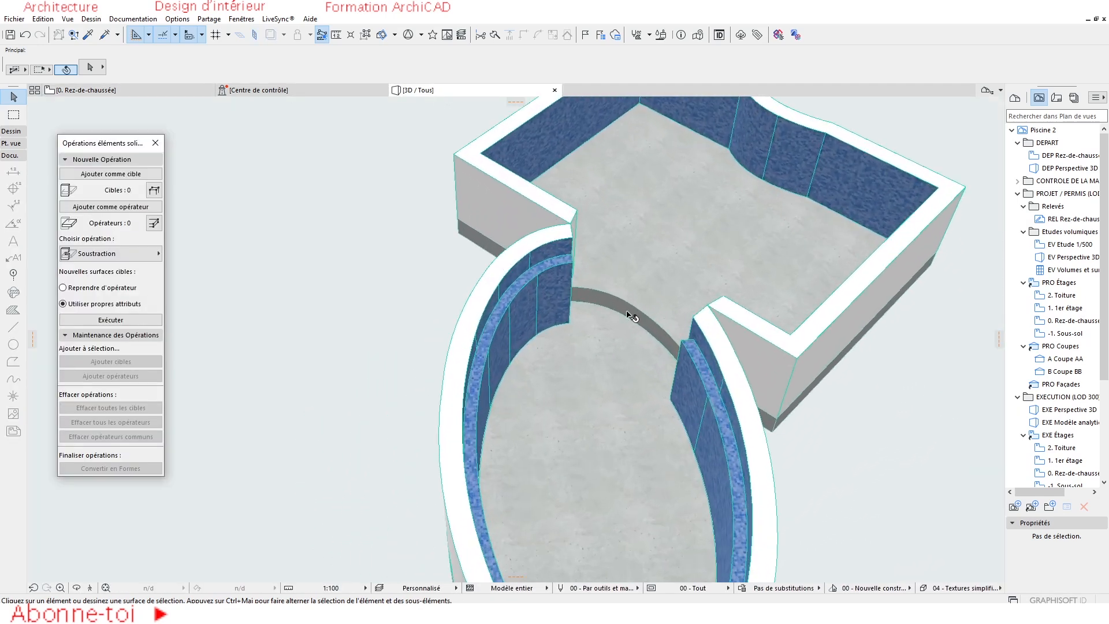
middle_click_drag(631, 320, 570, 284, "shift")
scroll(589, 310, "up", 5)
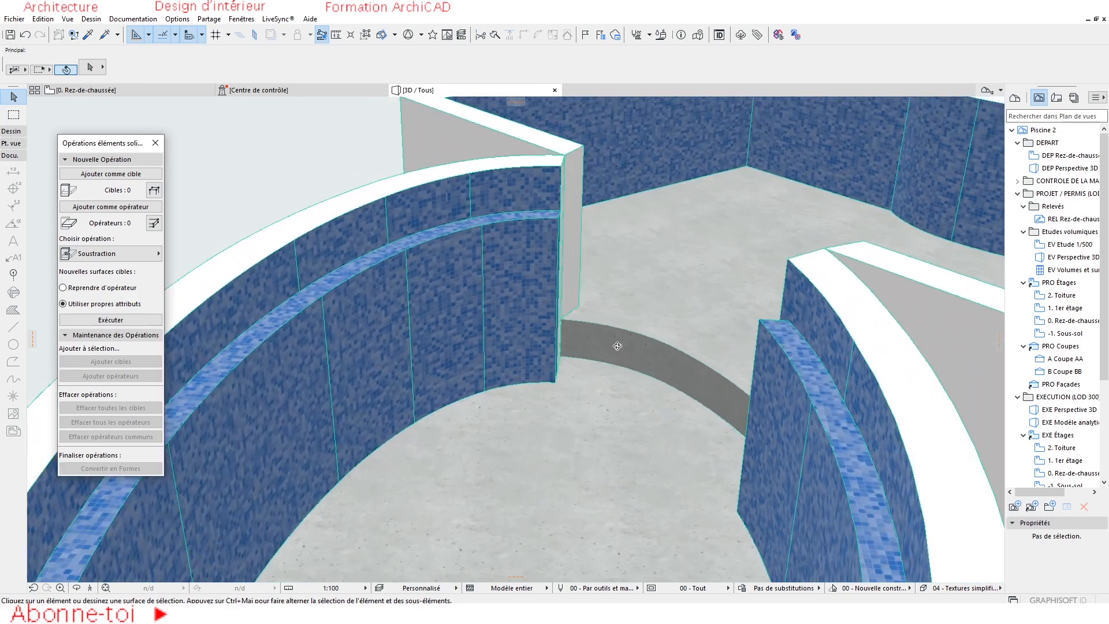
middle_click_drag(618, 346, 335, 414, "shift")
middle_click_drag(723, 408, 358, 460, "shift")
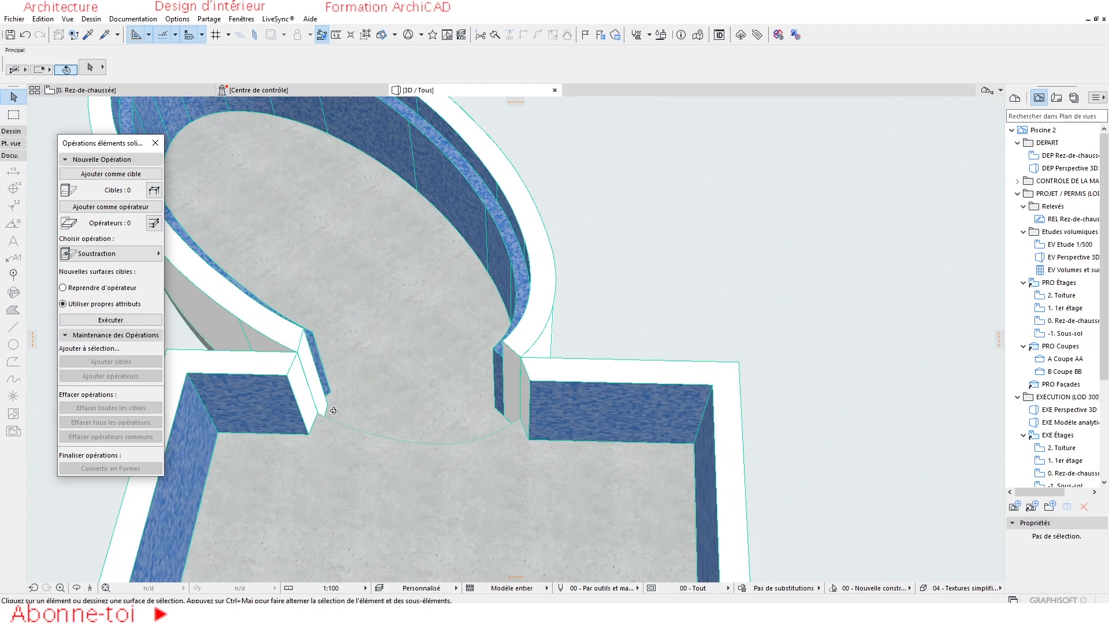
middle_click_drag(333, 410, 740, 399, "shift")
In plan, create a curved step slab across the opening between the two outer oval outlines, using the oval floor's settings and the Magic Wand
left_click(144, 91)
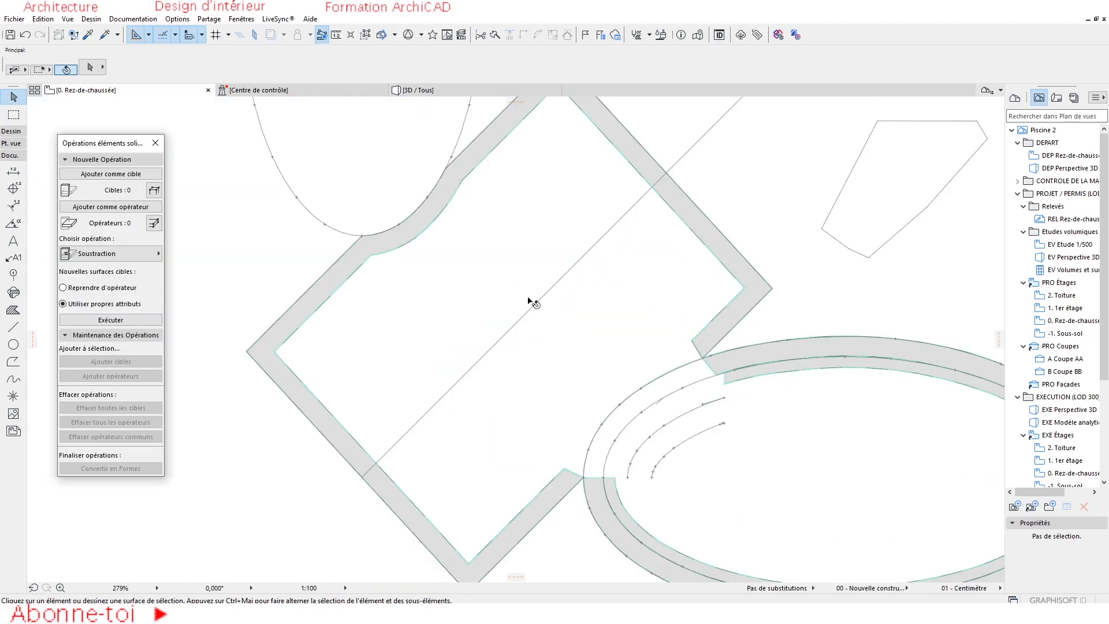
scroll(531, 297, "down", 3)
scroll(619, 395, "up", 5)
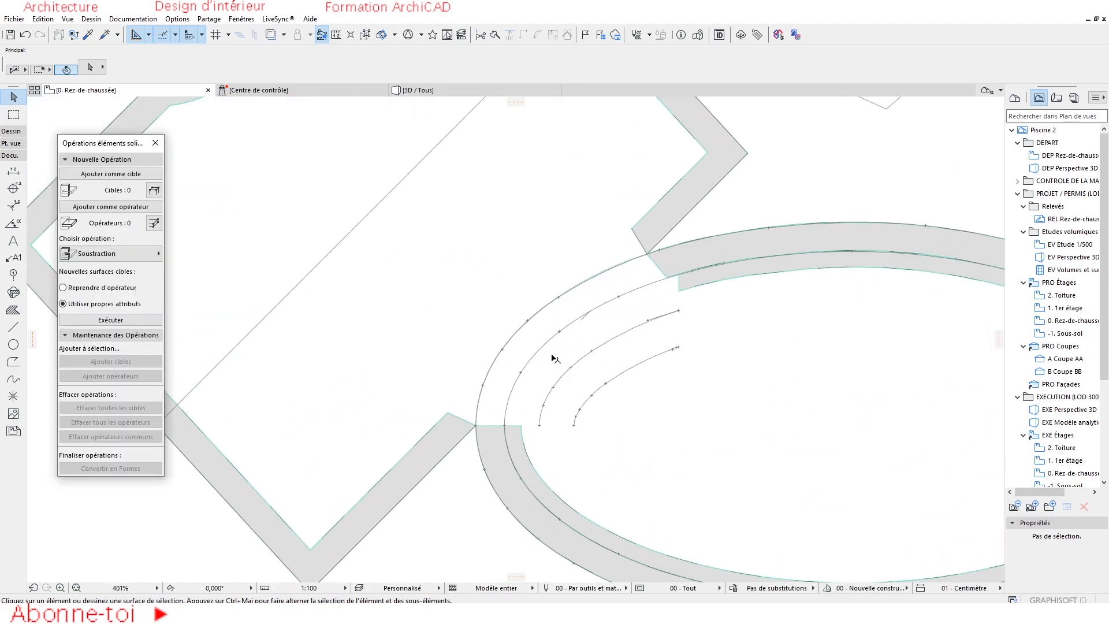
left_click(792, 339)
left_click(500, 231, "shift")
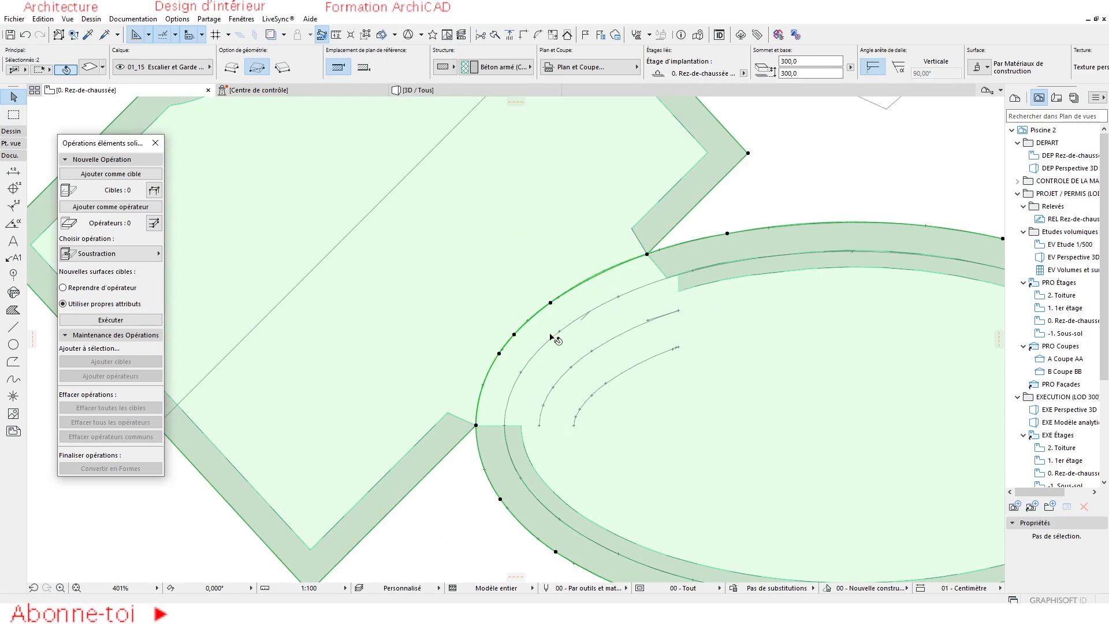
key("Escape")
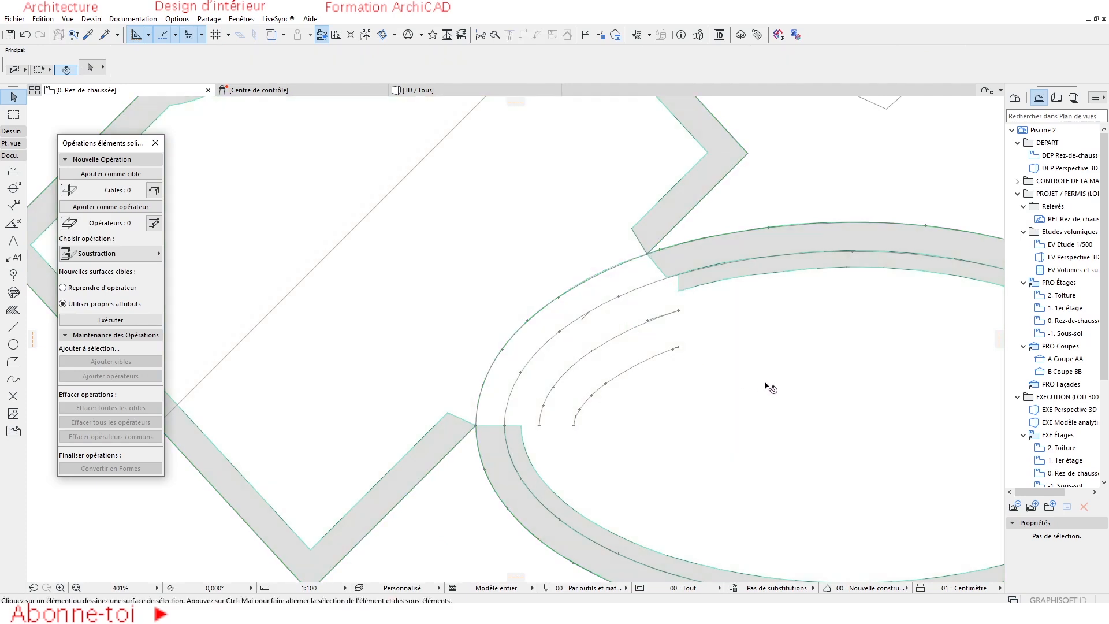
left_click(770, 383, "alt")
key("space")
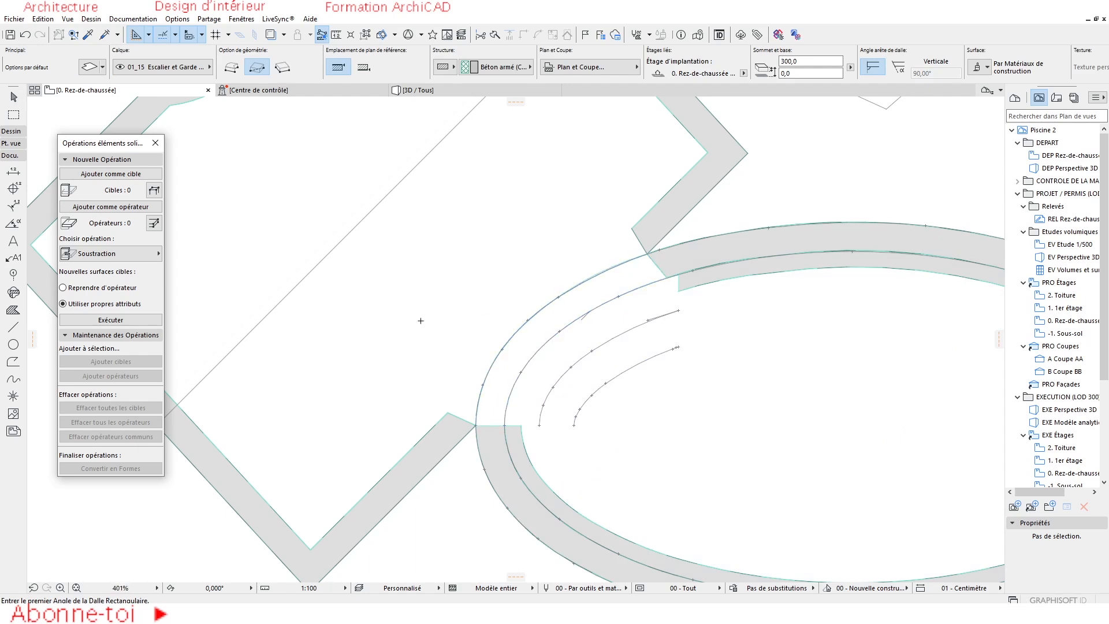
key("Escape")
left_click(615, 285)
Set the new curved step slab's base elevation to 150 and check it between the two pool floors in 3D
left_click(614, 285)
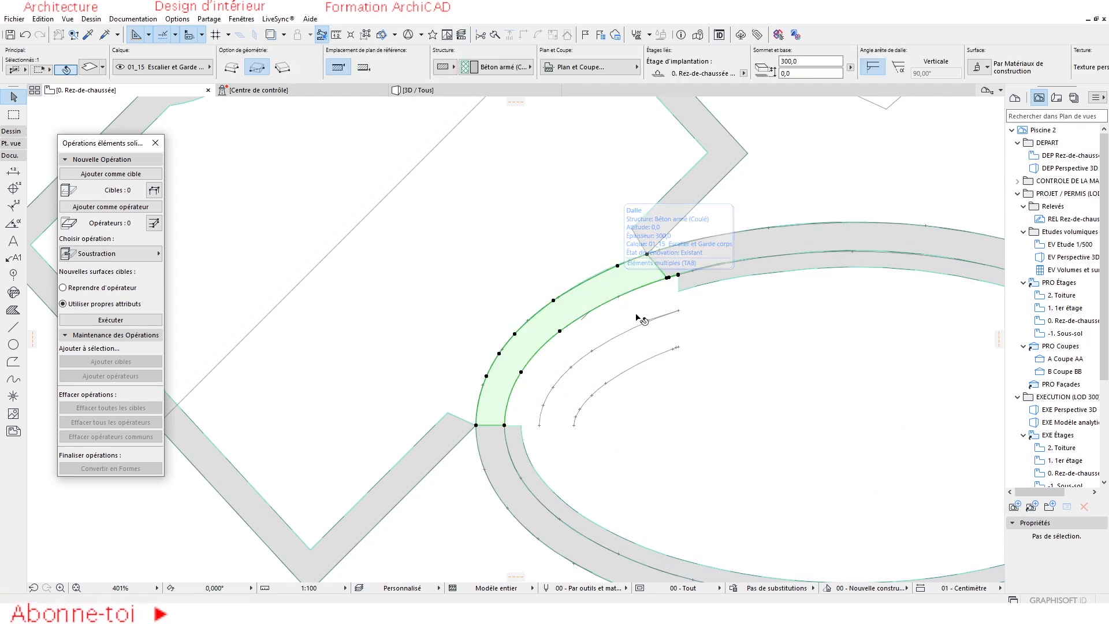
type("150")
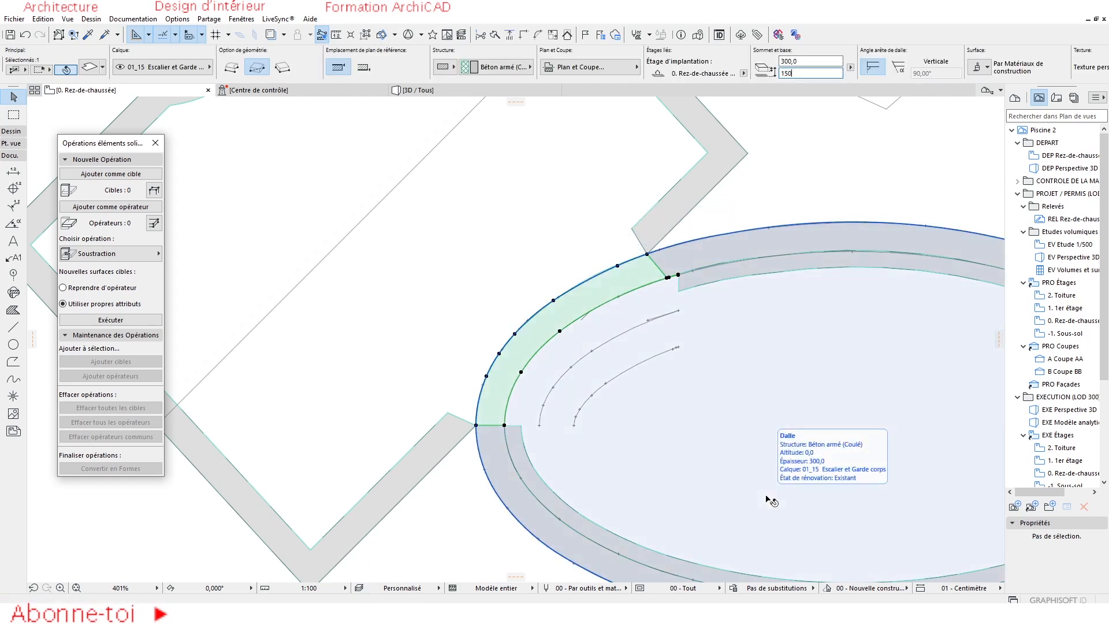
key("Return")
left_click(424, 91)
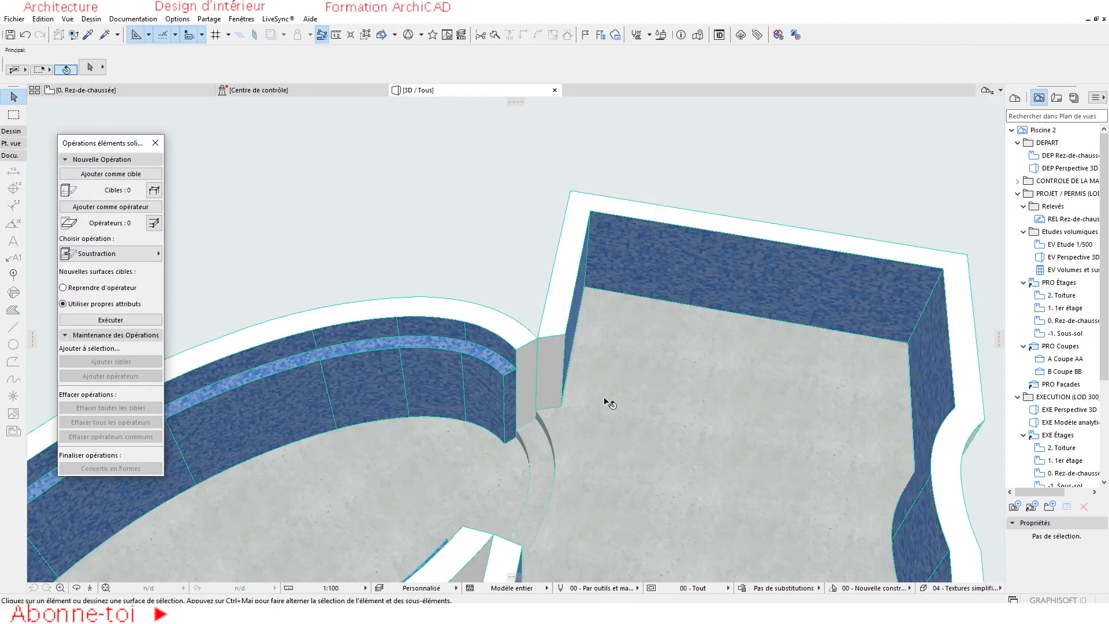
middle_click_drag(604, 401, 548, 431, "shift")
scroll(583, 289, "down", 5)
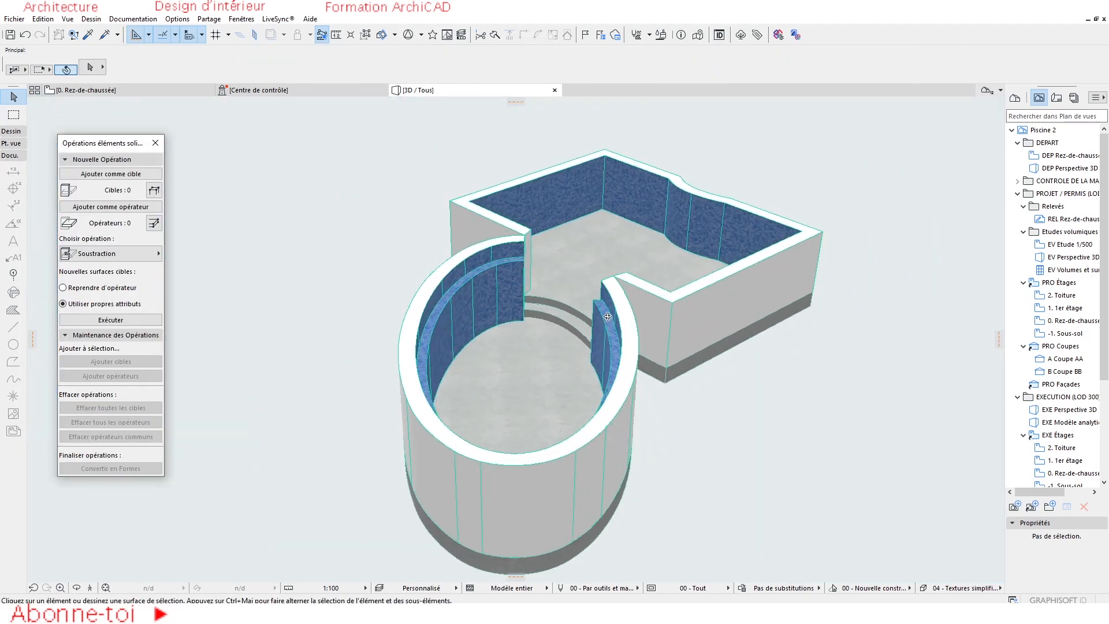
middle_click_drag(583, 289, 638, 306, "shift")
scroll(544, 287, "up", 3)
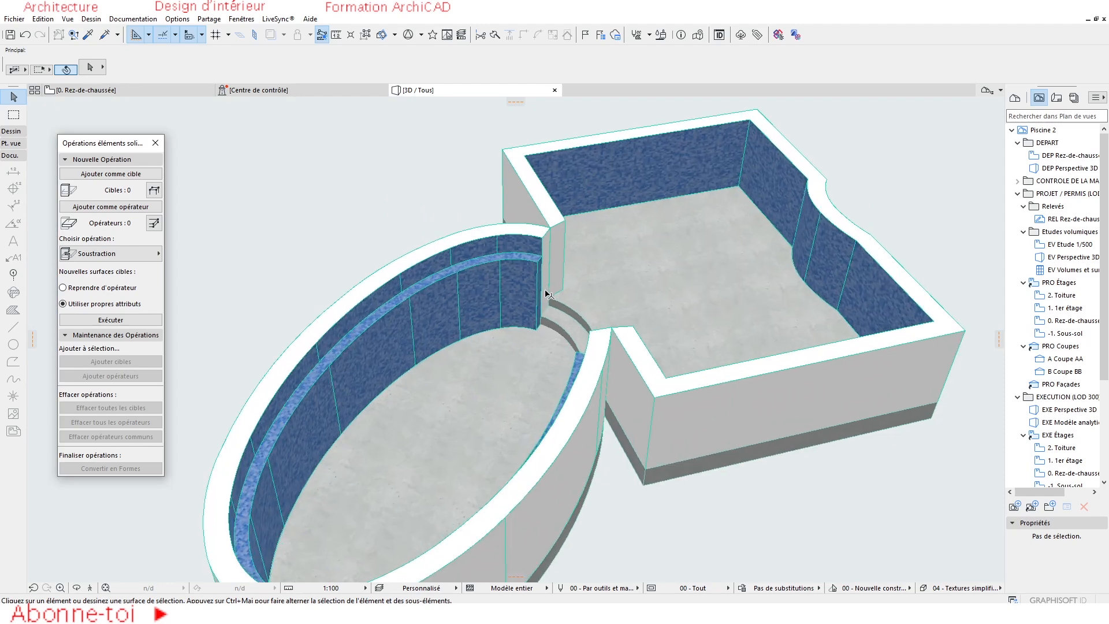
mouse_move(680, 339)
middle_mouse_down("shift")
mouse_move(590, 352)
mouse_move(673, 324)
middle_mouse_up("shift")
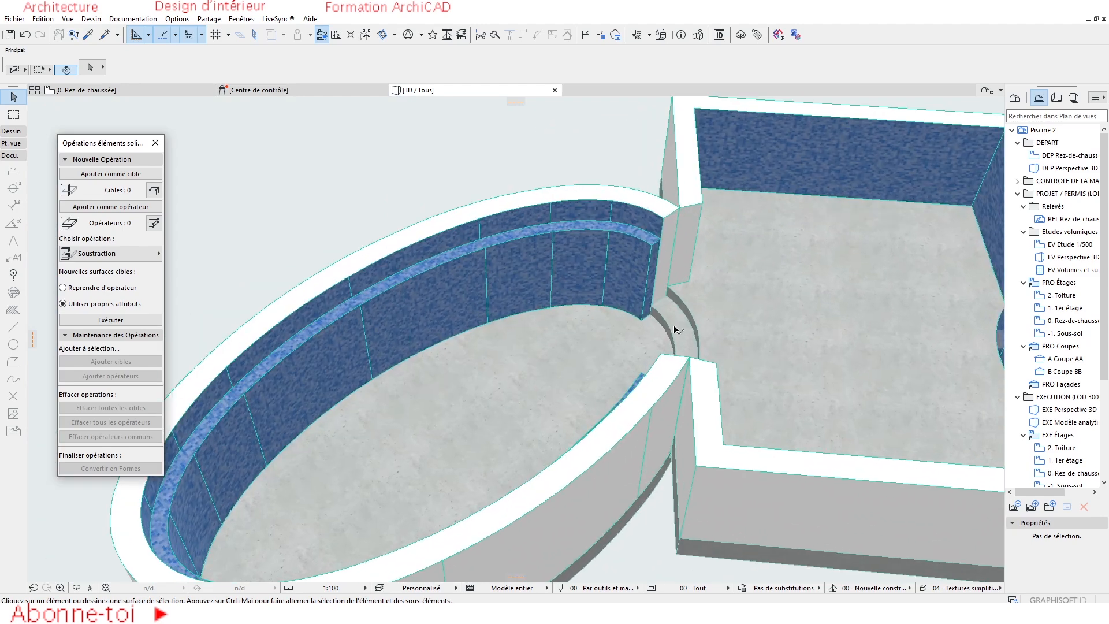
Override the top surface of the second pool's floor slab with Carrelage - Mosaïque bleu
left_click(669, 326)
key("Escape")
left_click(689, 322)
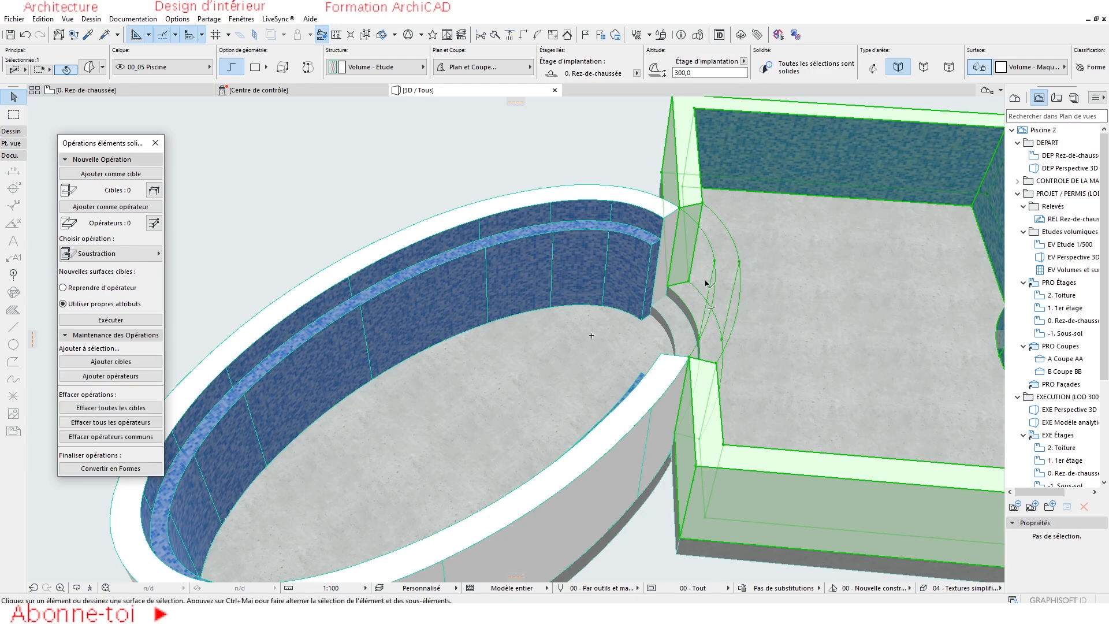
key("Escape")
left_click(779, 322)
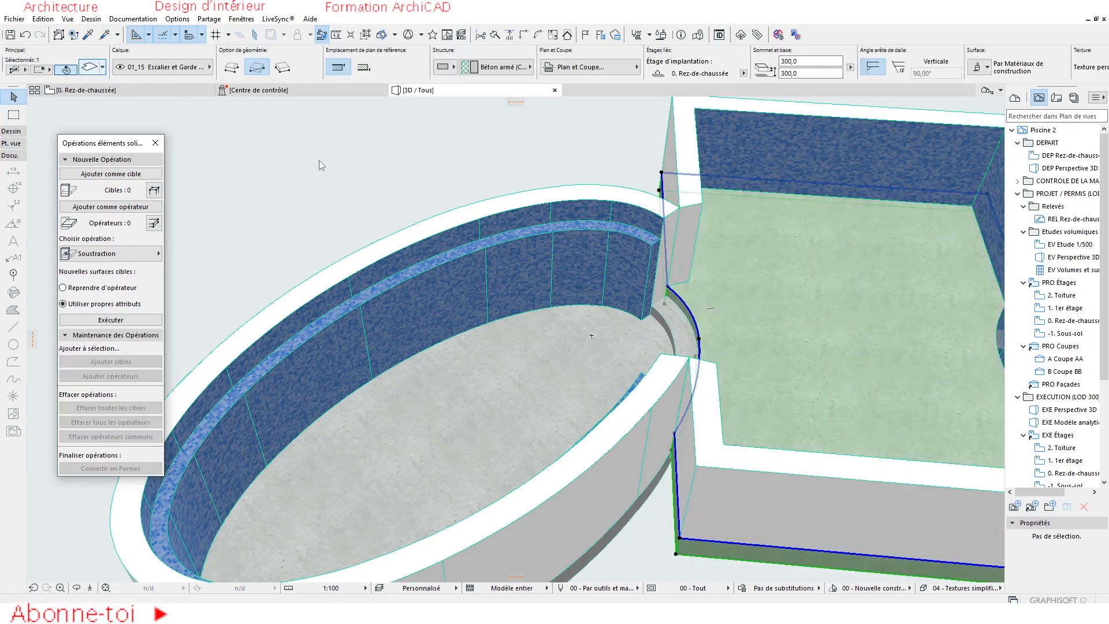
key("ctrl+t")
left_click(563, 294)
left_click(687, 293)
type("carre")
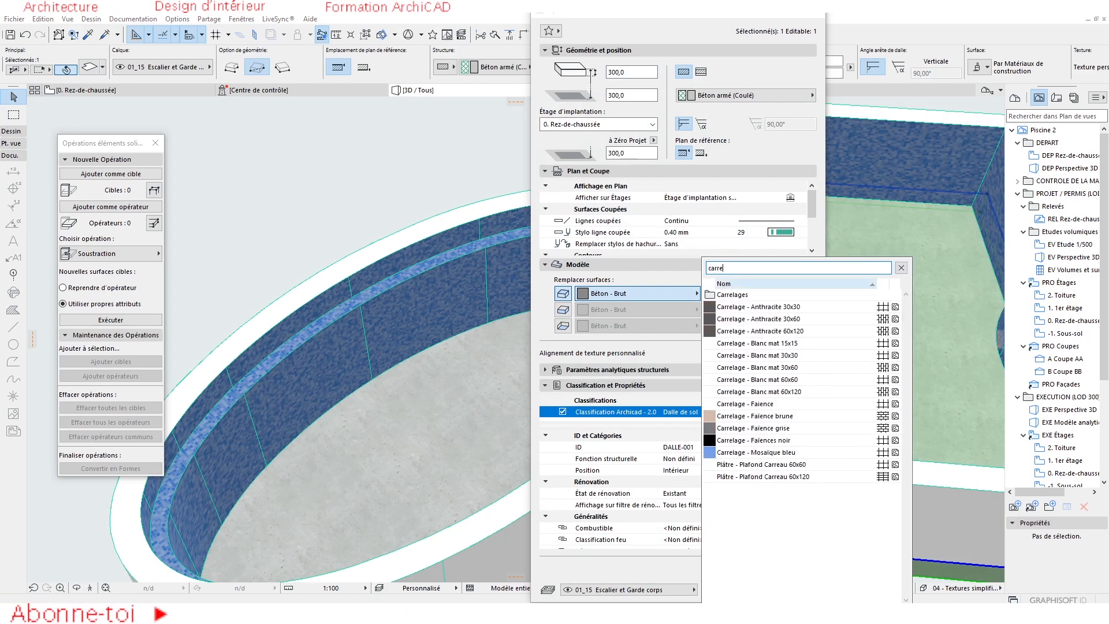
left_click(763, 451)
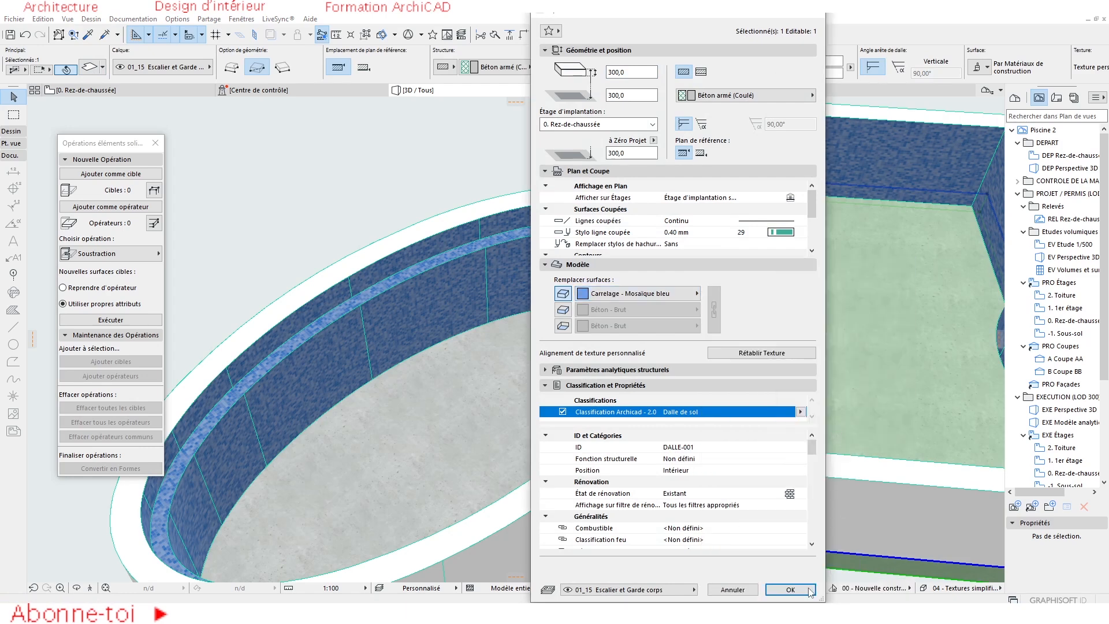
left_click(790, 589)
Override the top surfaces of the oval pool's floor slab and the curved step slab with Carrelage - Mosaïque bleu
scroll(670, 355, "up", 5)
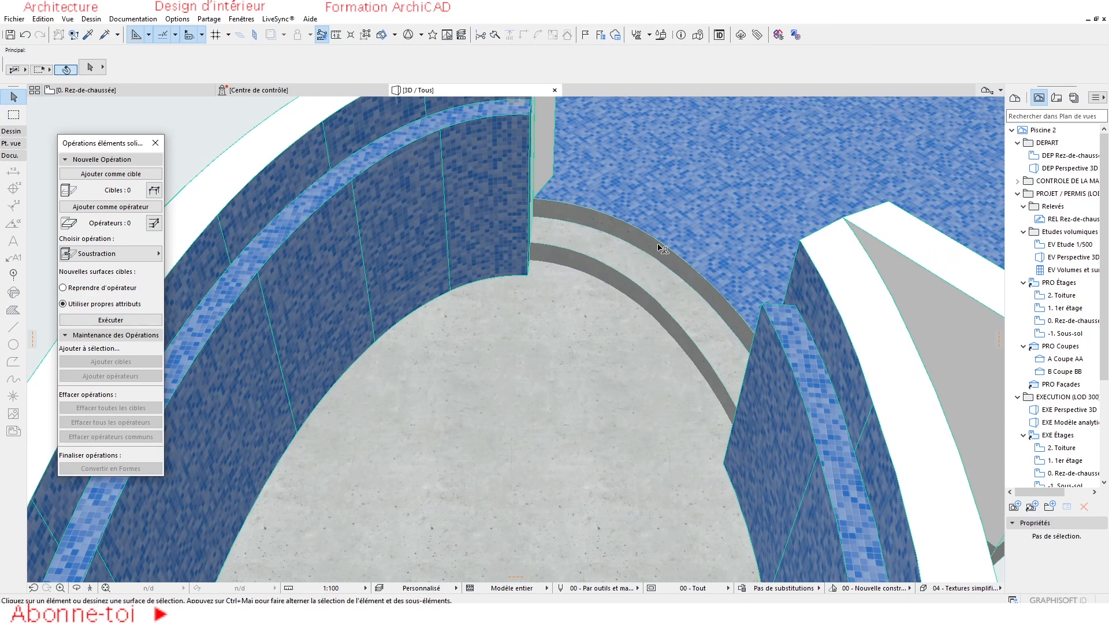
scroll(693, 289, "down", 3)
scroll(673, 272, "up", 3)
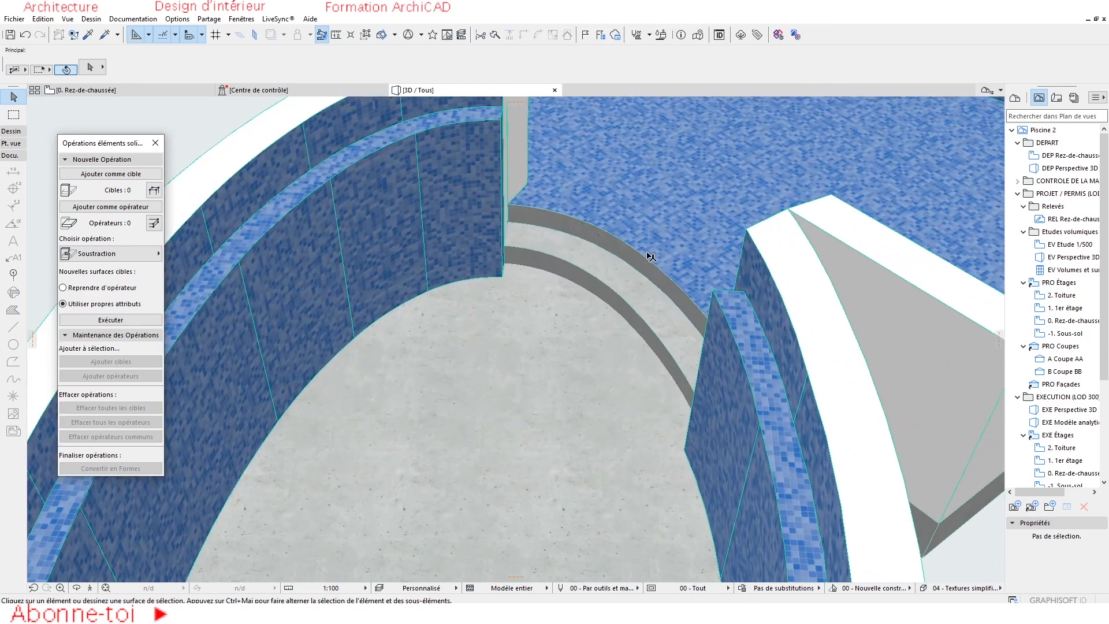
left_click(638, 260)
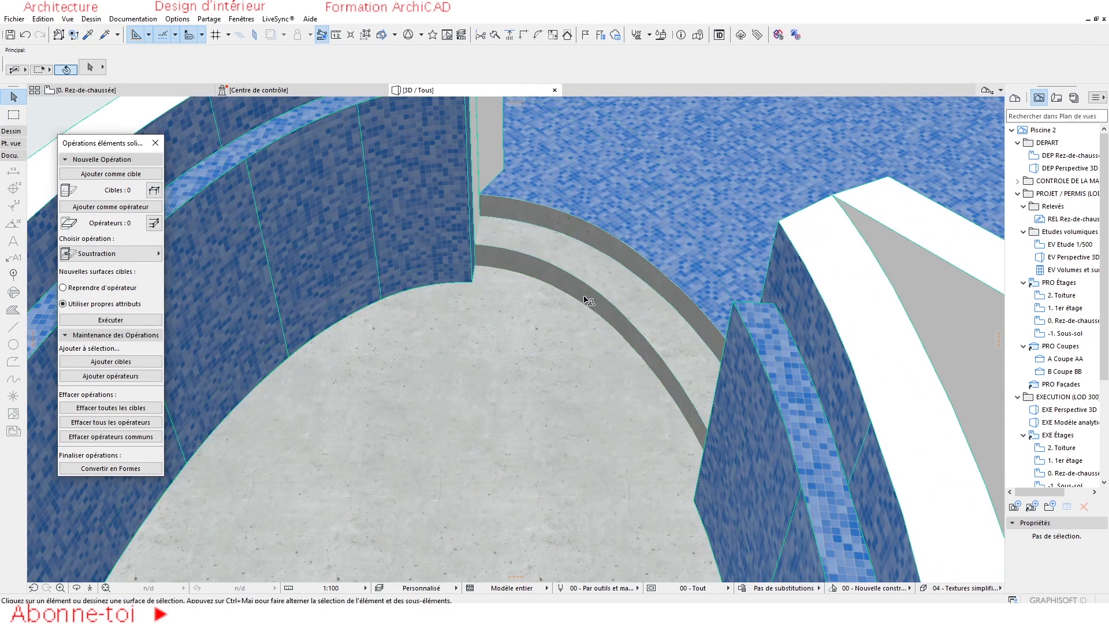
left_click(517, 413)
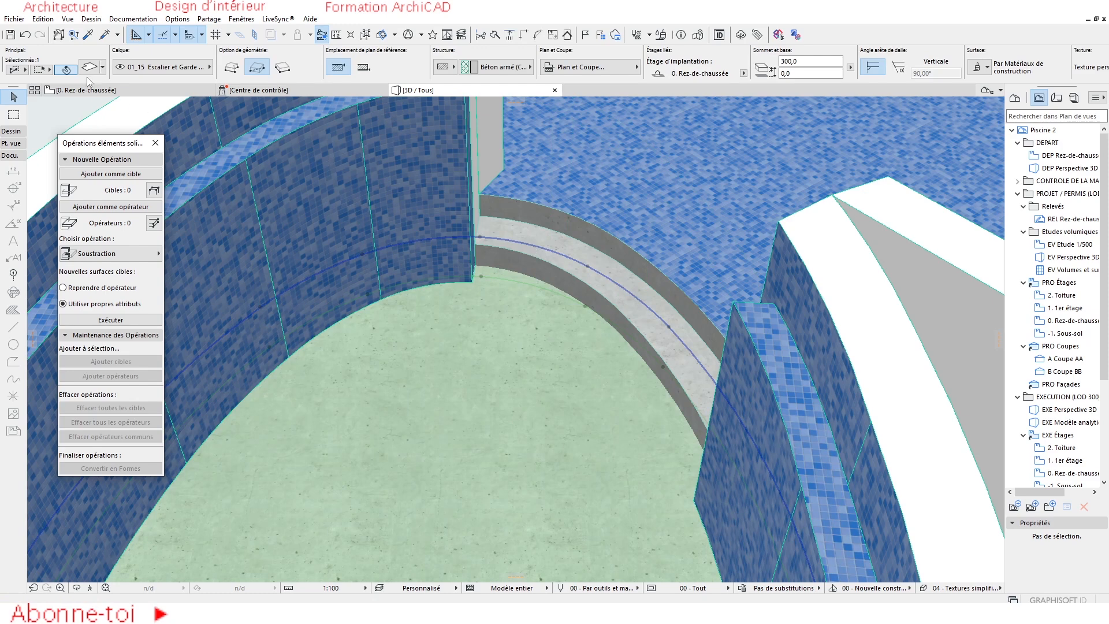
key("Escape")
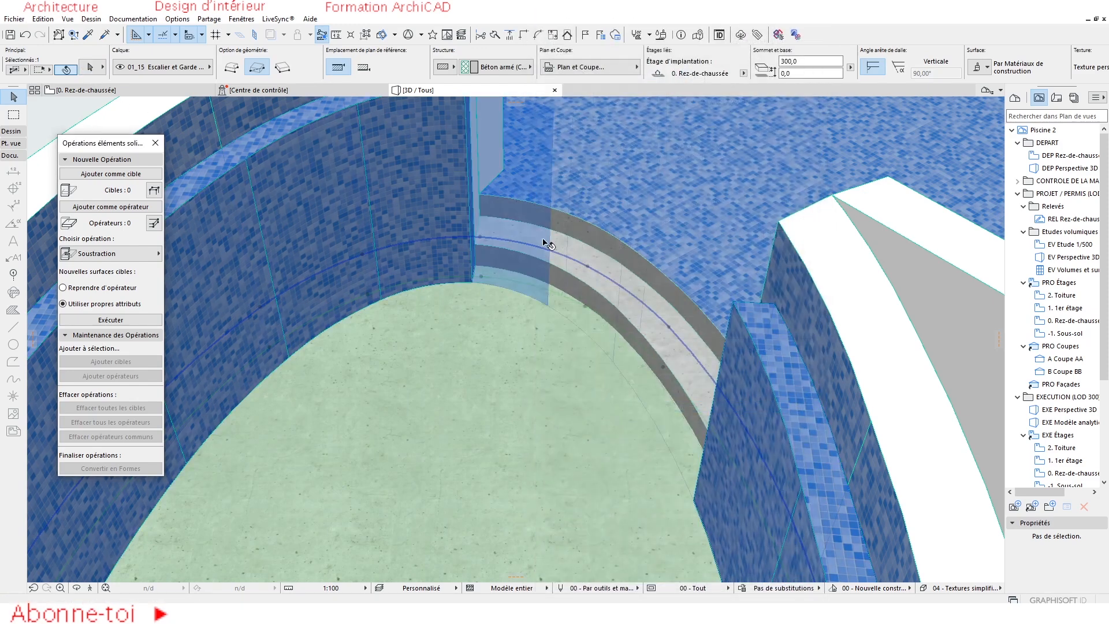
left_click(582, 277, "shift")
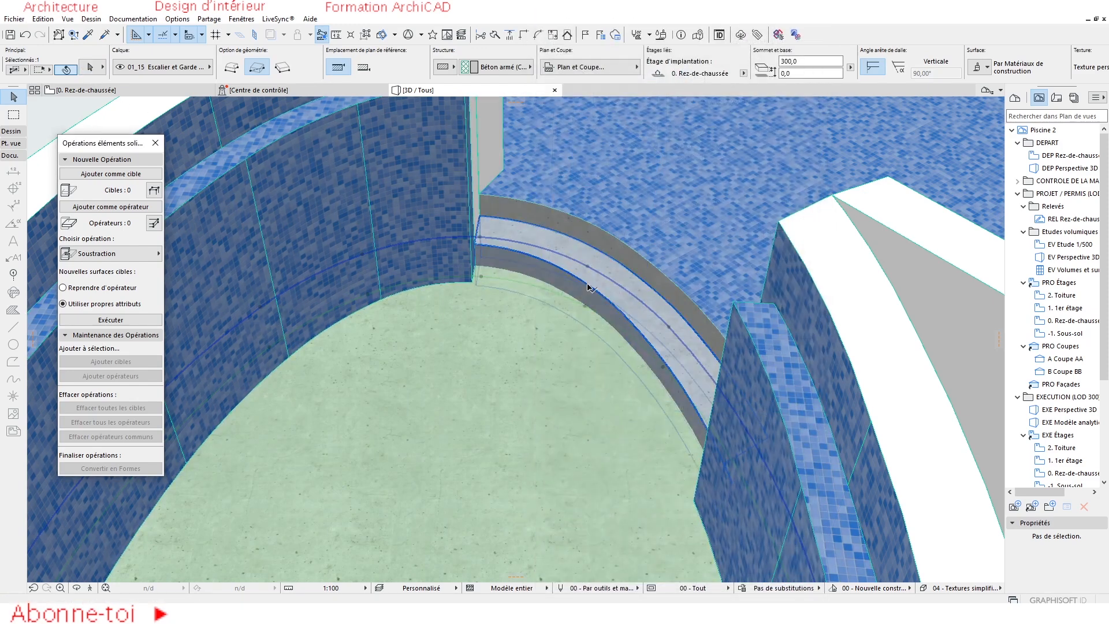
left_click(88, 68)
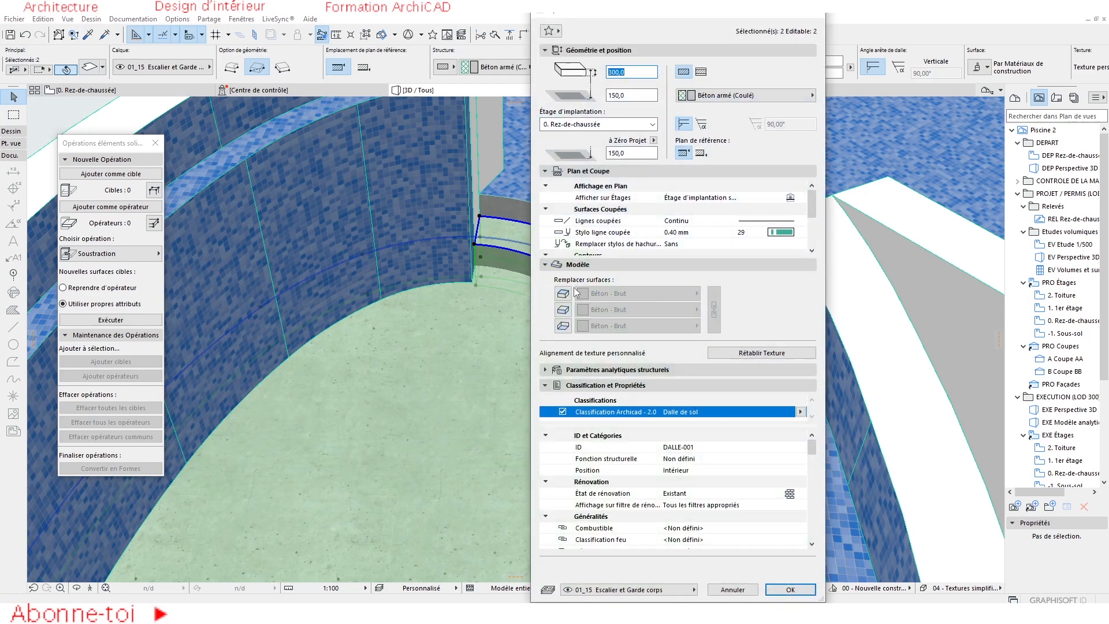
left_click(630, 294)
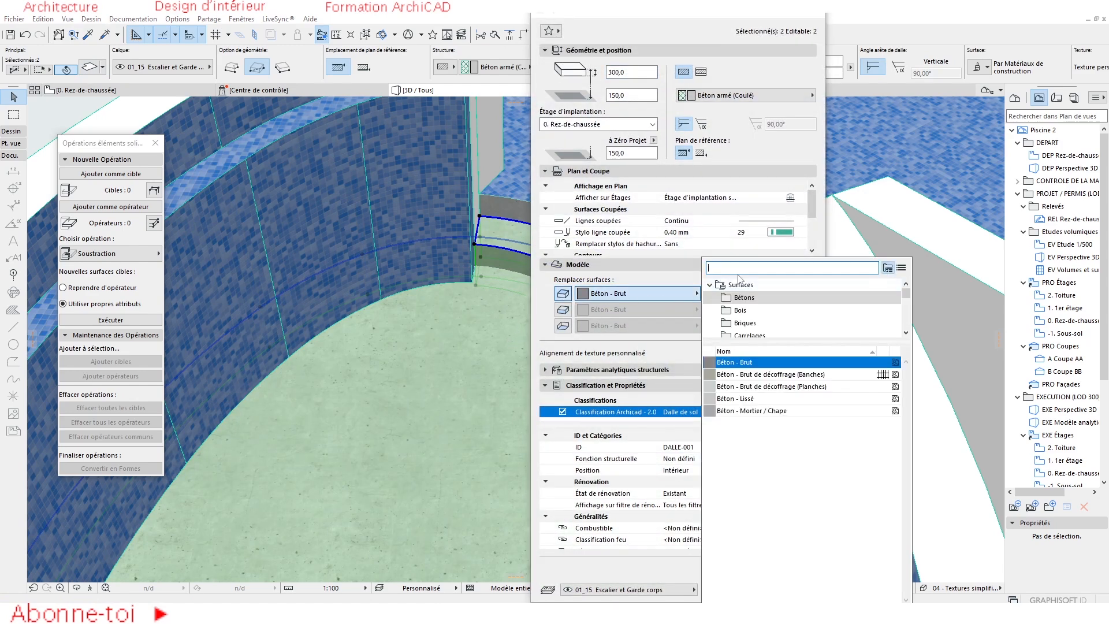
type("carre")
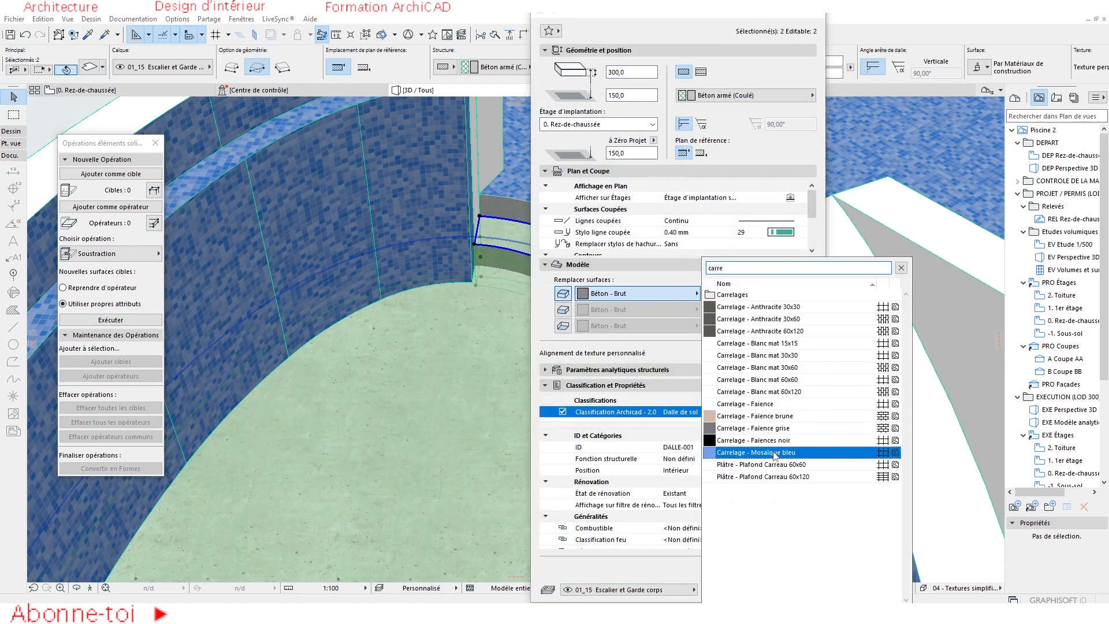
left_click(774, 452)
left_click(790, 589)
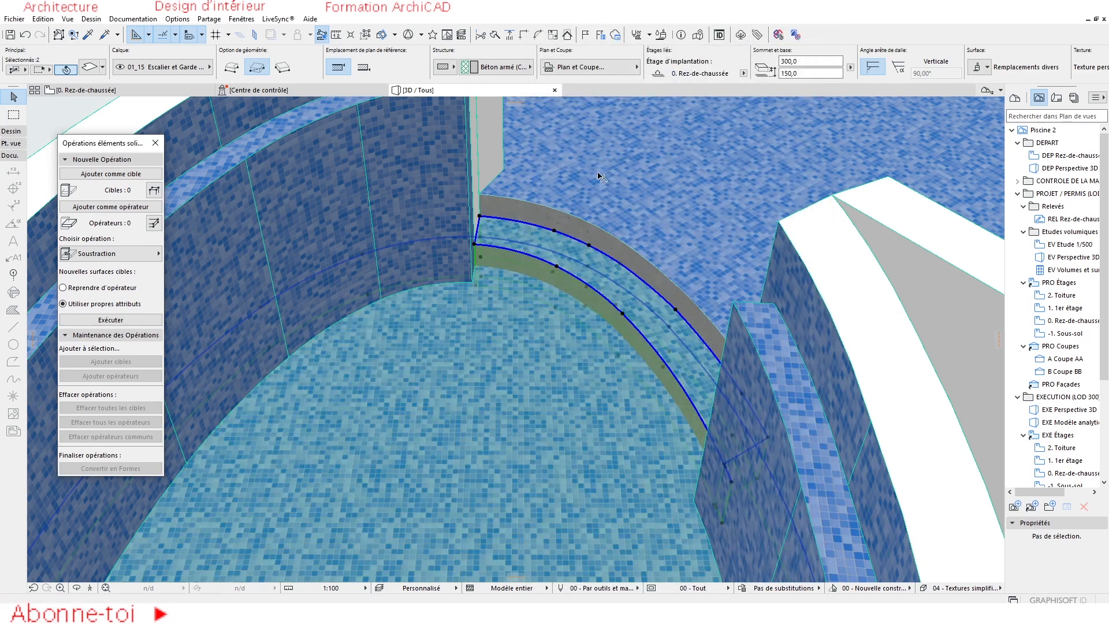
key("Escape")
middle_click_drag(560, 289, 628, 262, "shift")
left_click(591, 249)
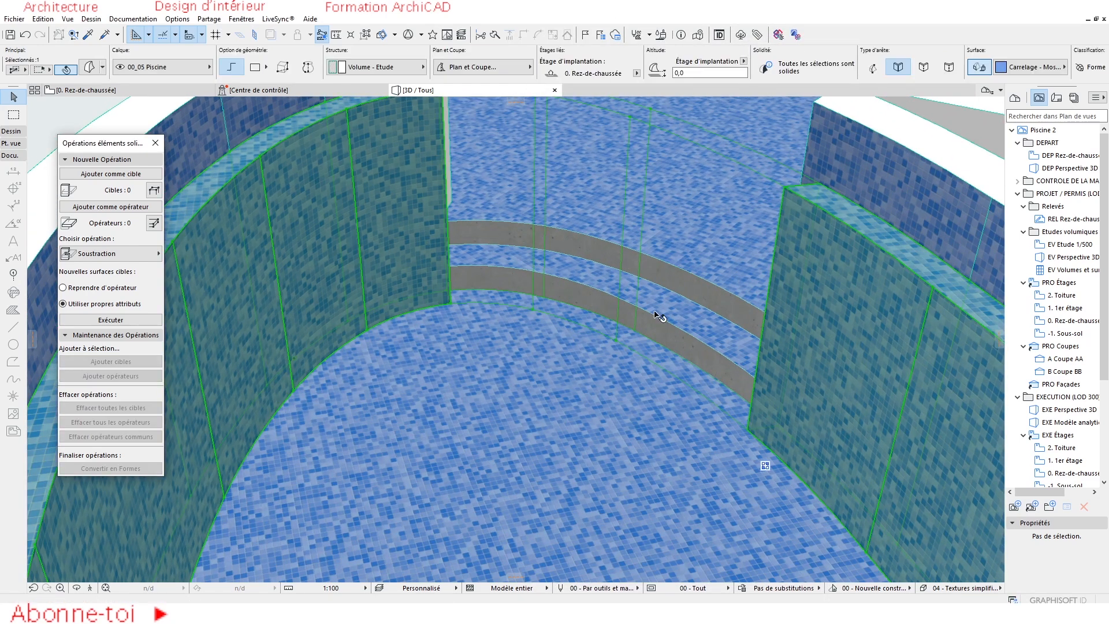
scroll(661, 325, "up", 5)
left_click(670, 223)
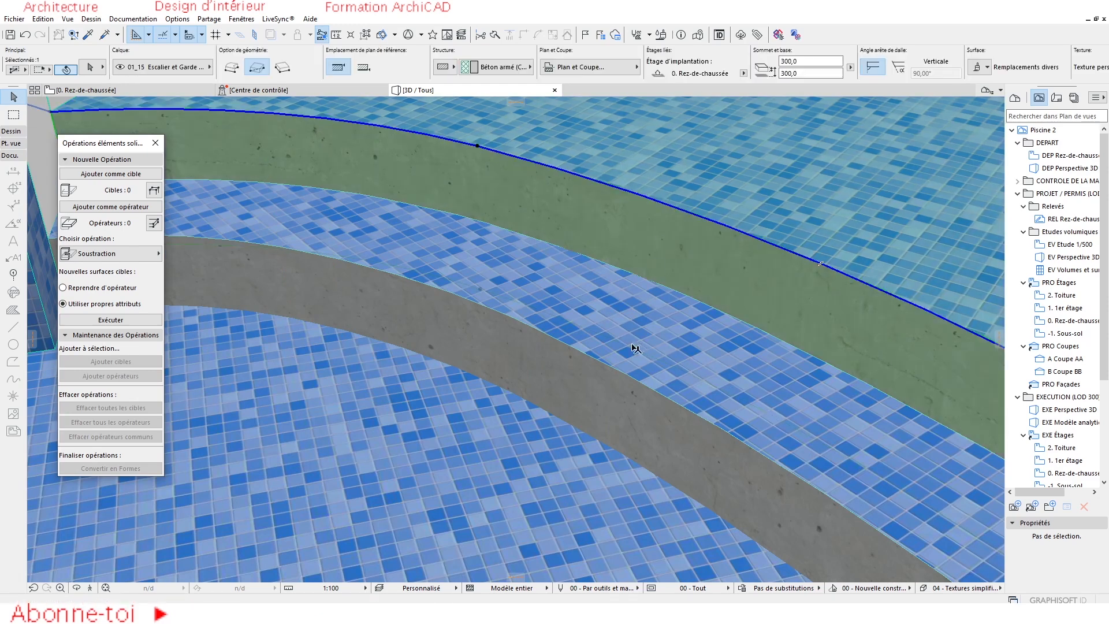
key("Escape")
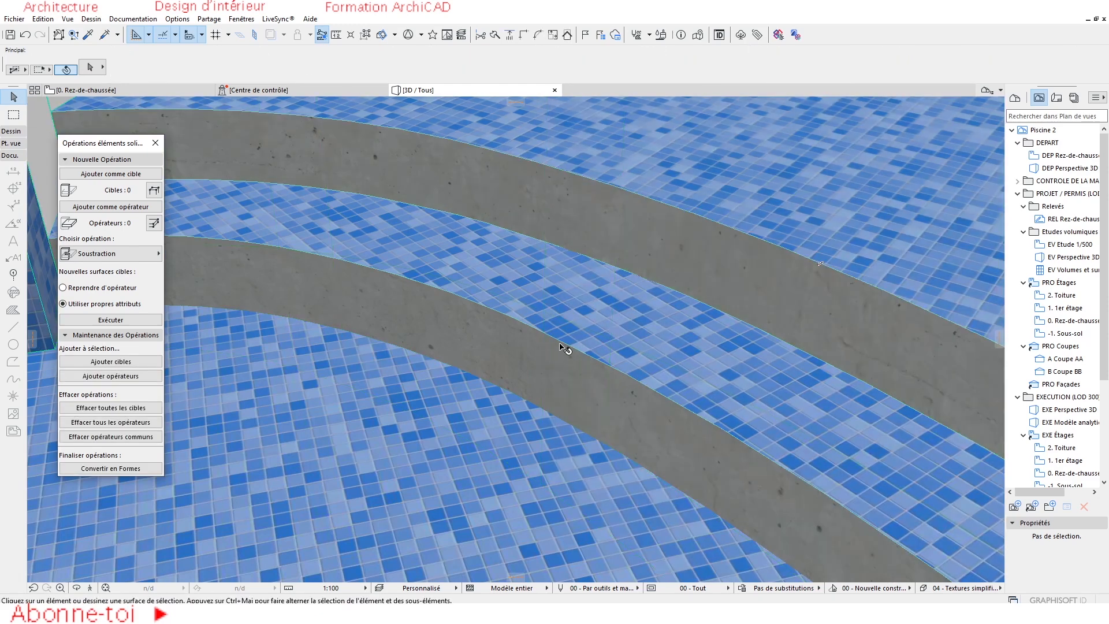
left_click(620, 294)
left_click(567, 216, "shift")
scroll(528, 321, "down", 8)
middle_click_drag(465, 324, 533, 364, "shift")
scroll(533, 365, "up", 5)
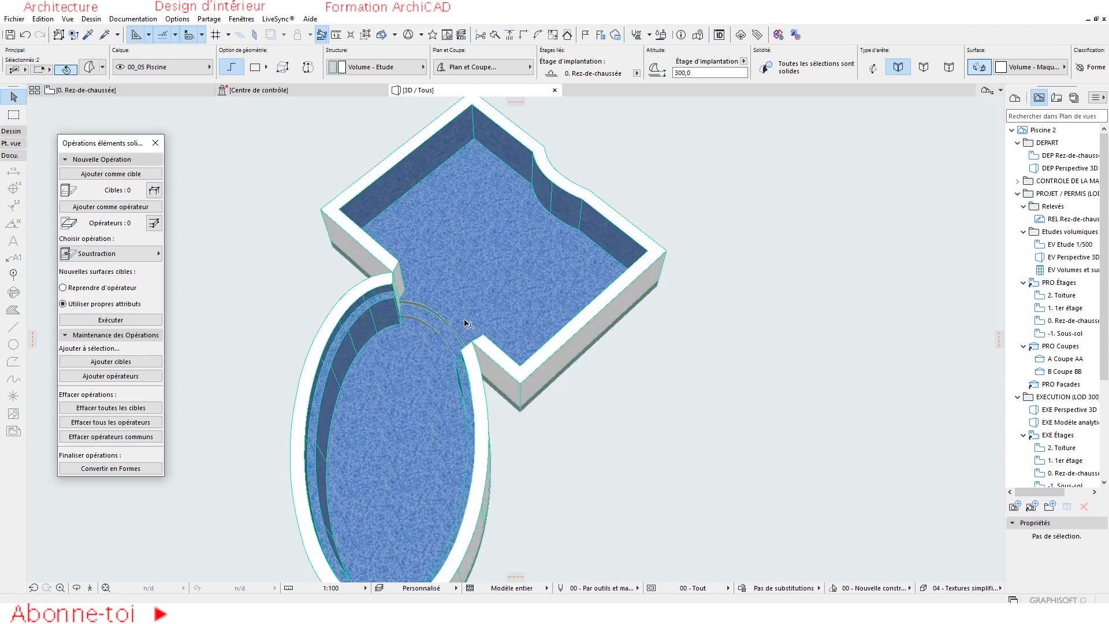
key("ctrl+t")
key("Escape")
key("Escape")
Override the edge surface of the second pool's floor slab and link it to its top surface, Carrelage - Mosaïque bleu
scroll(438, 267, "up", 4)
left_click(551, 241)
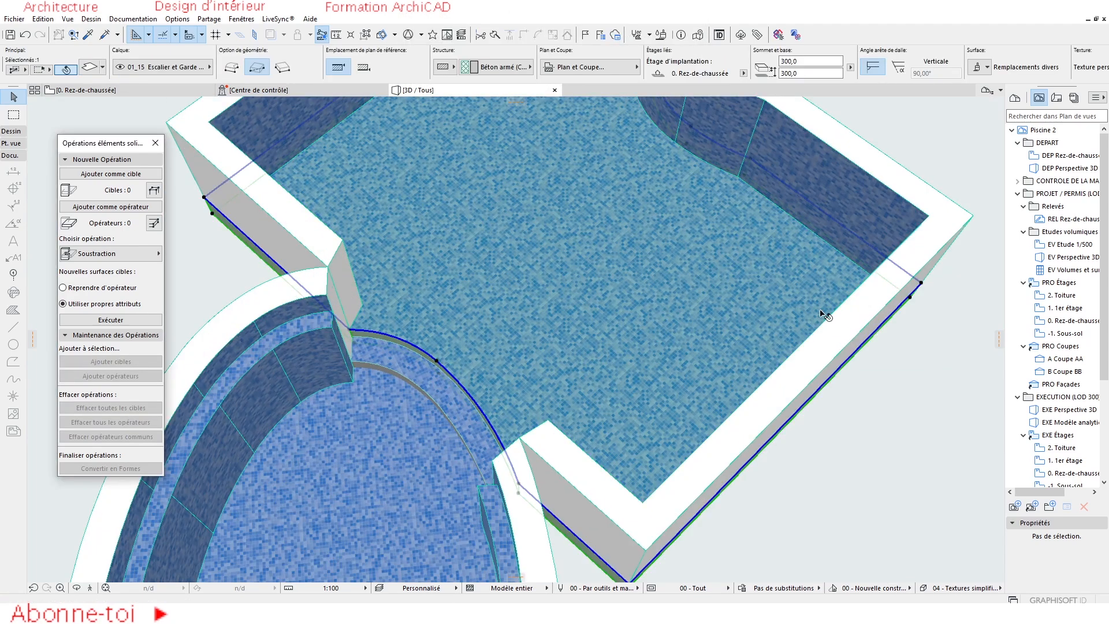
key("ctrl+t")
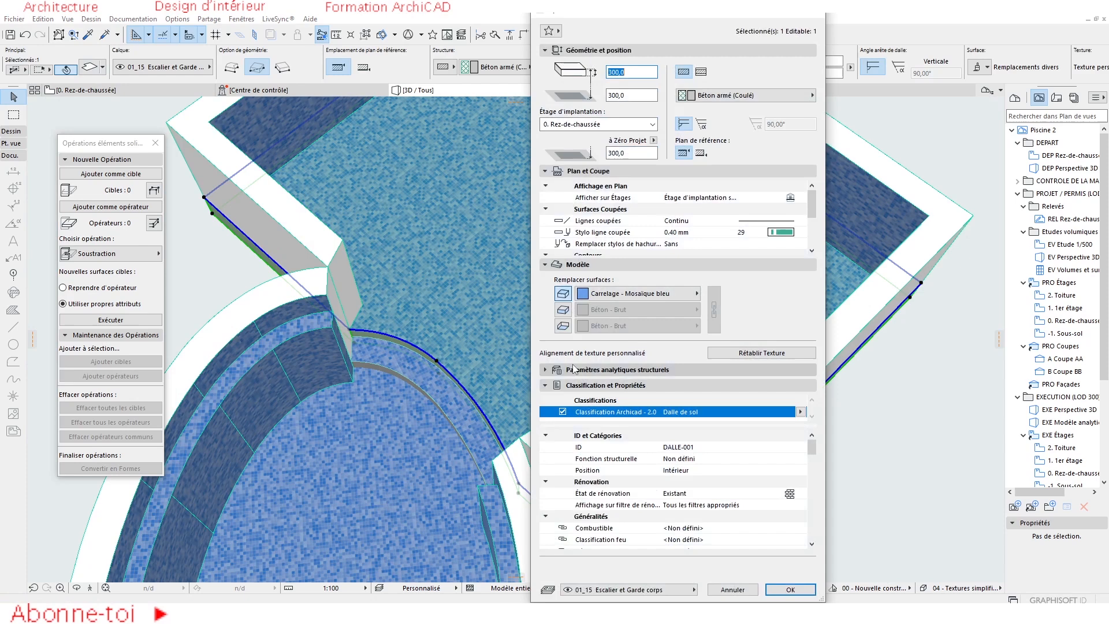
left_click(563, 310)
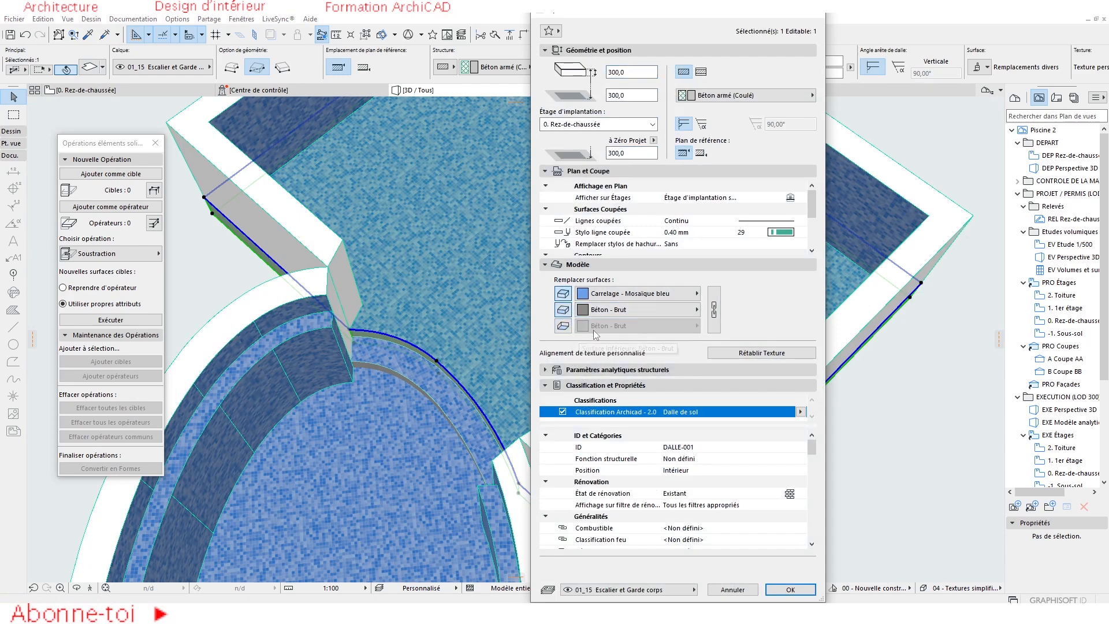
left_click(716, 317)
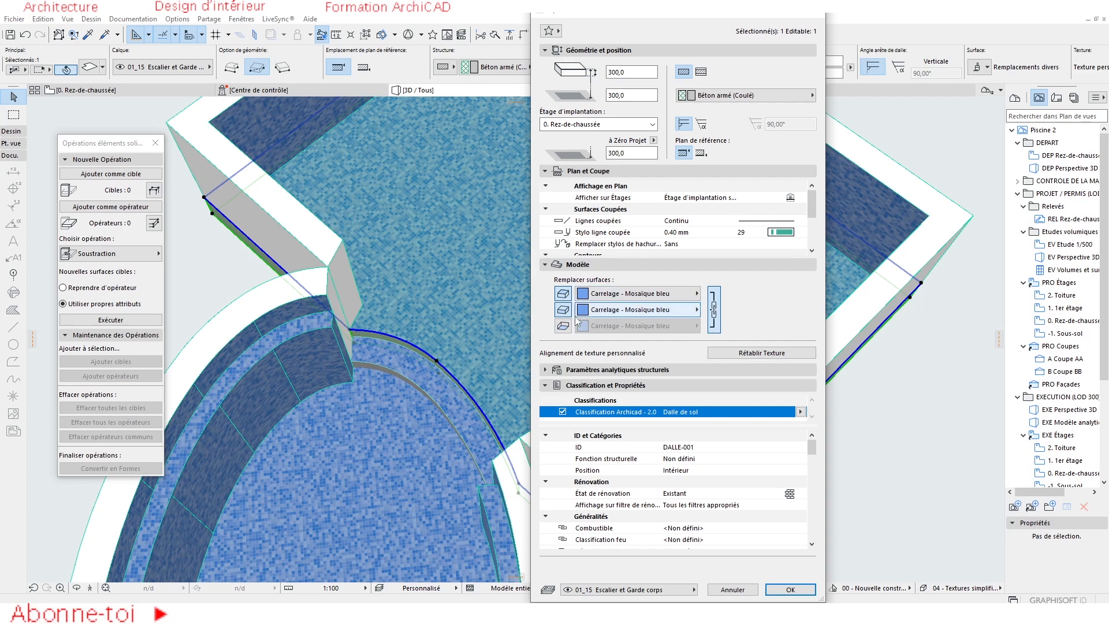
left_click(793, 591)
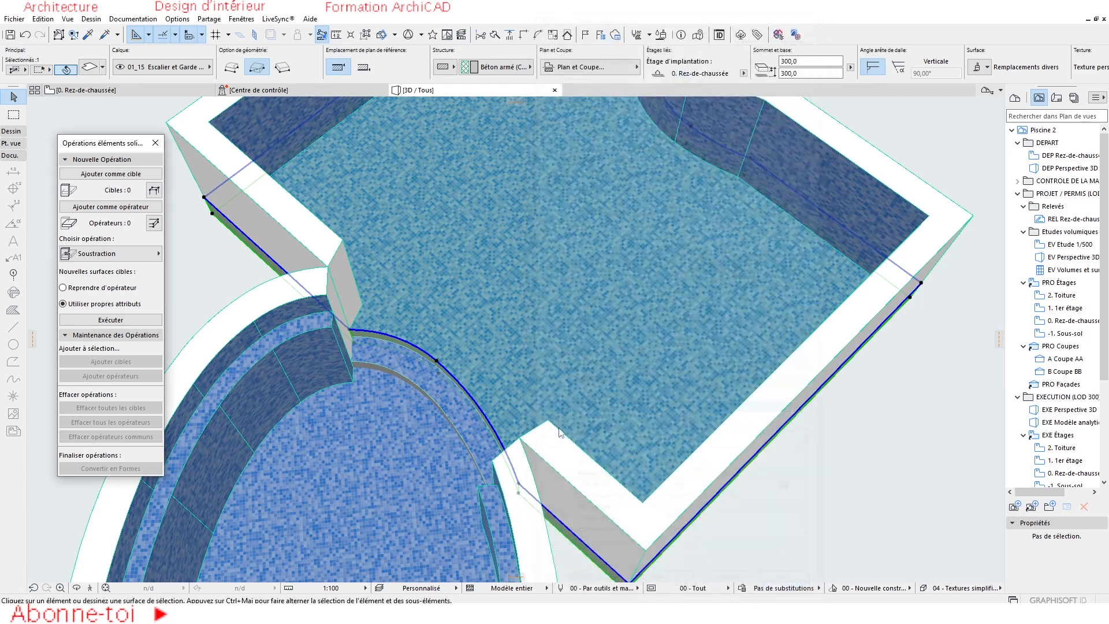
key("Escape")
middle_click_drag(544, 335, 731, 359, "shift")
scroll(470, 366, "up", 5)
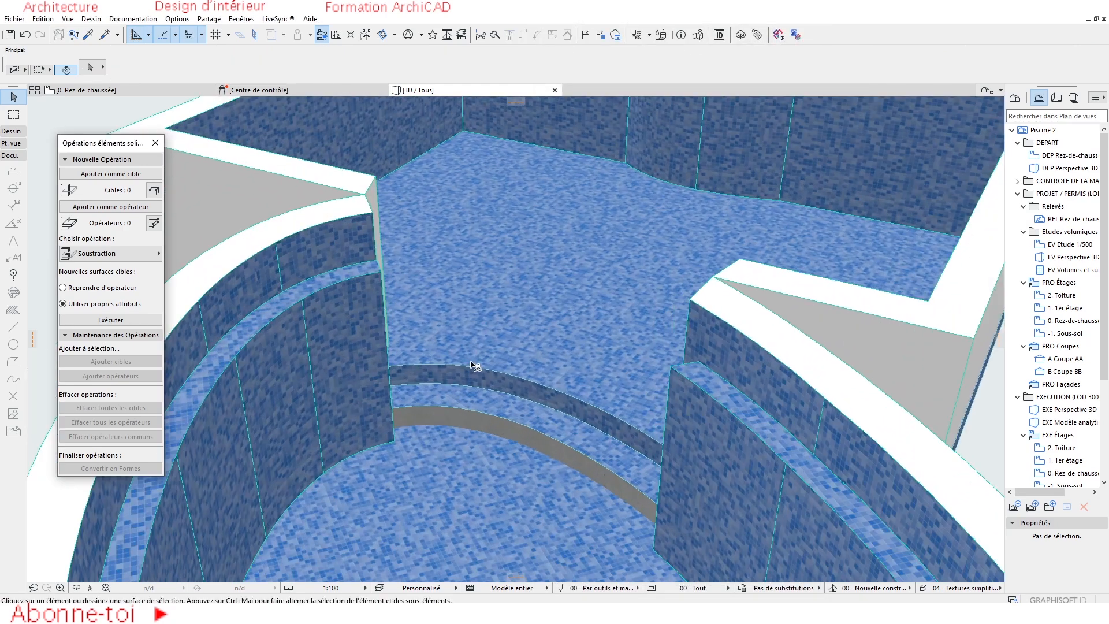
Override the edge surface of the curved step slab between the two pool floors
left_click(478, 420)
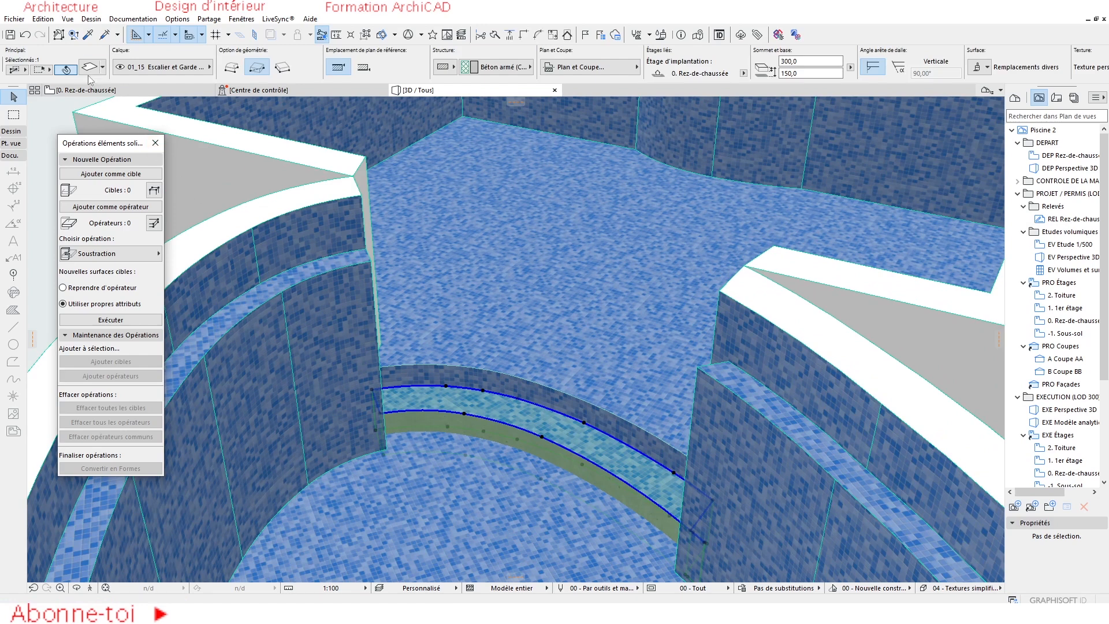
key("ctrl+t")
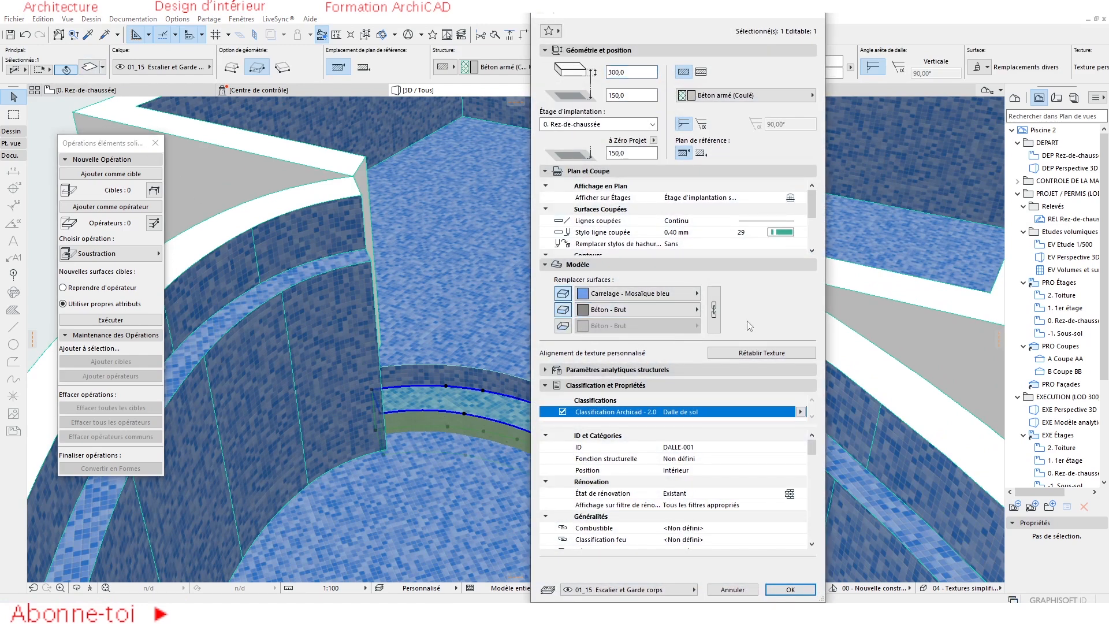
left_click(793, 590)
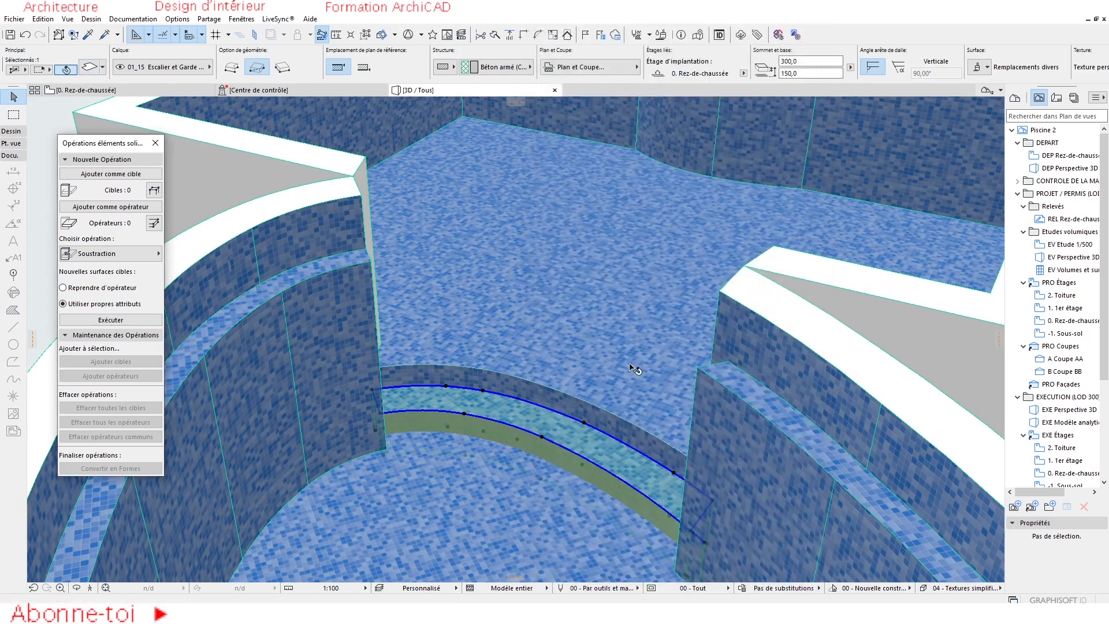
key("Escape")
scroll(459, 316, "down", 4)
scroll(456, 313, "down", 4)
middle_click_drag(457, 313, 705, 320, "shift")
On the ground-floor plan, shorten the long diagonal construction line to the inner face of the second pool's far wall
key("F2")
scroll(502, 399, "up", 4)
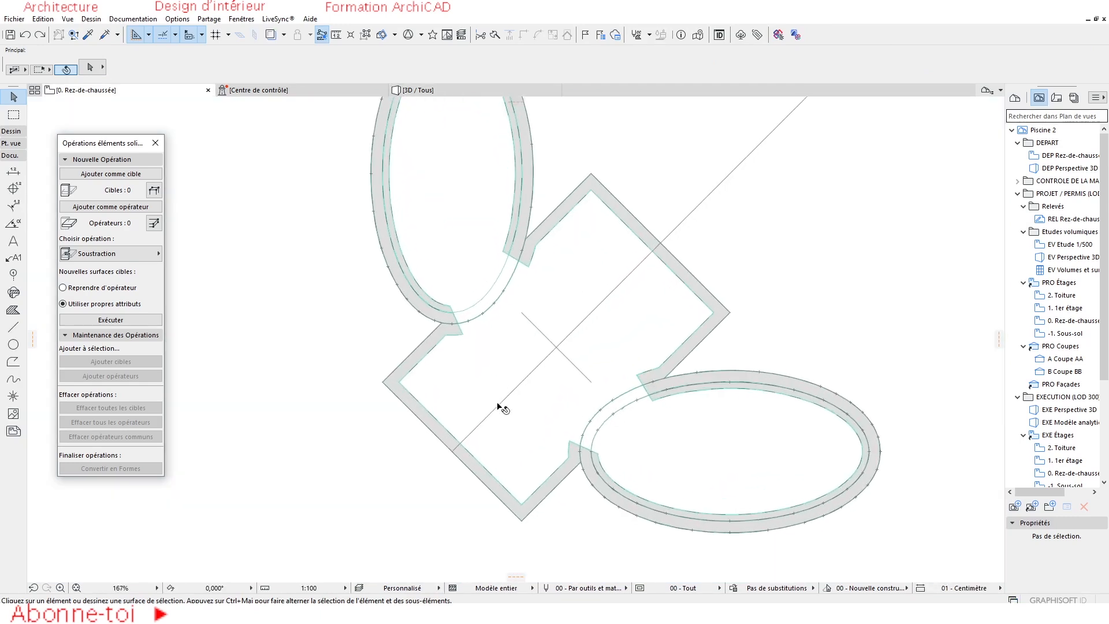
left_click(402, 447)
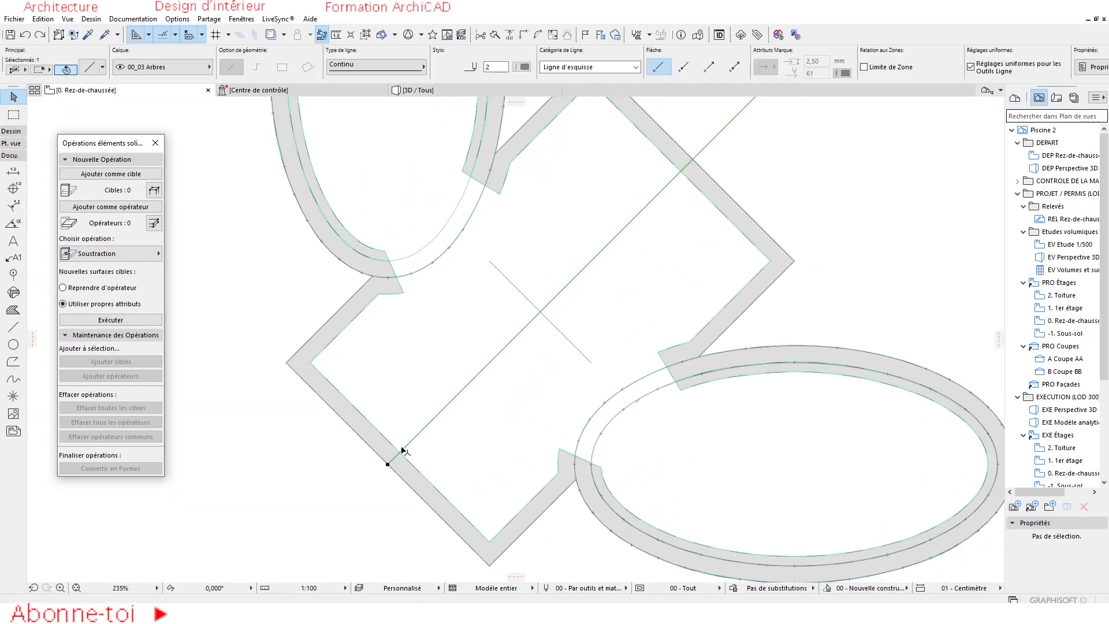
left_click(387, 465)
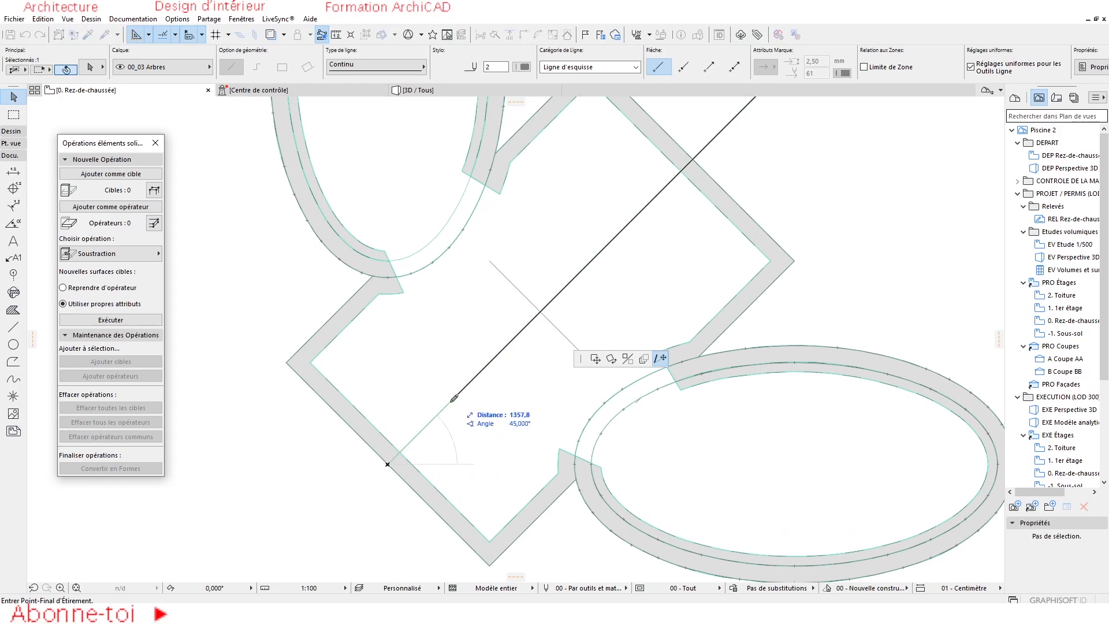
left_click(688, 167)
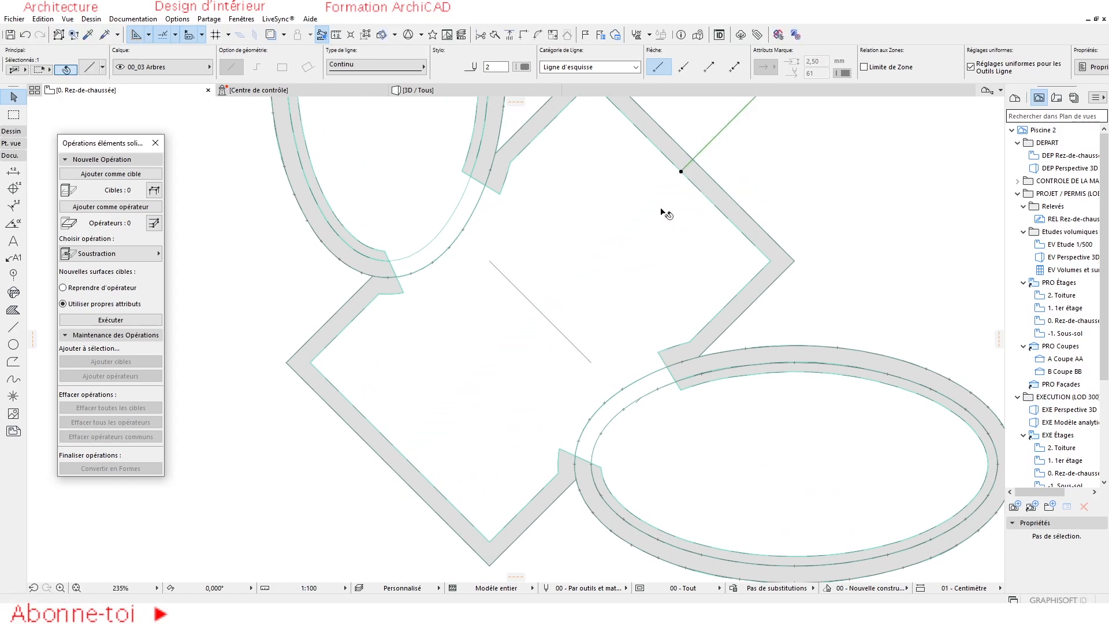
scroll(720, 204, "down", 3)
key("Escape")
Pick up the diagonal line's settings and trace the second pool's inner outline with the Line tool
left_click(720, 193, "alt")
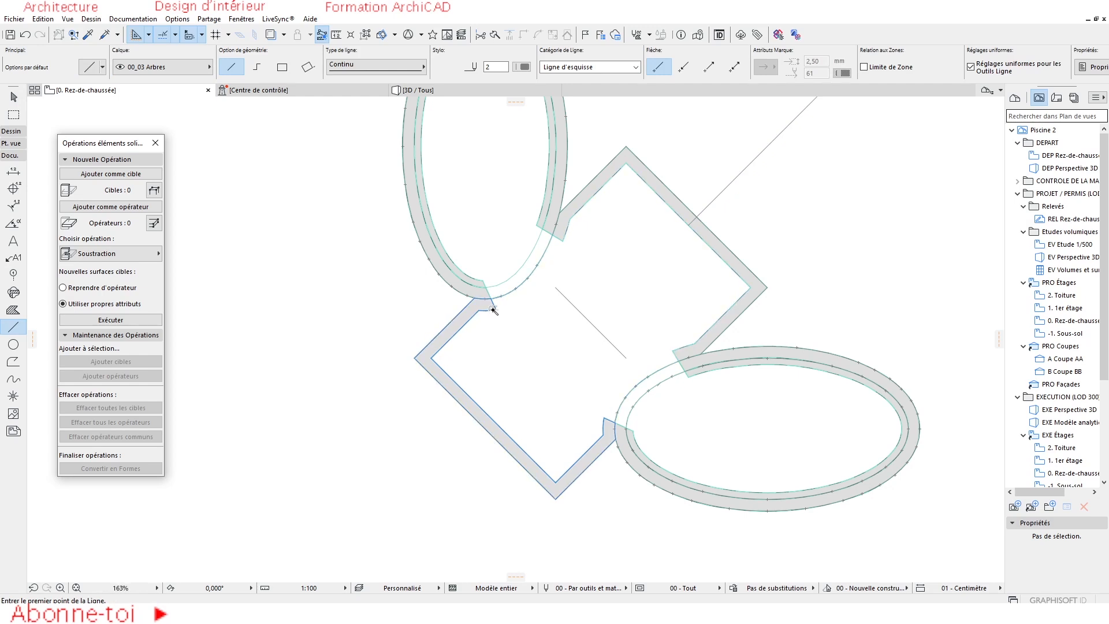
key("Escape")
left_click(25, 35)
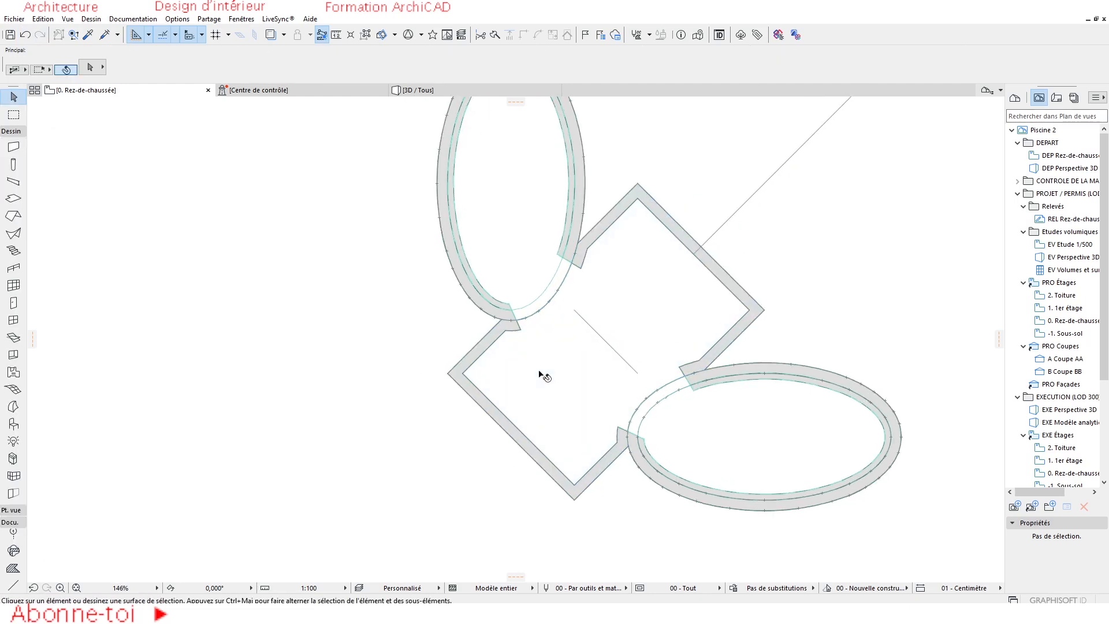
scroll(544, 376, "up", 3)
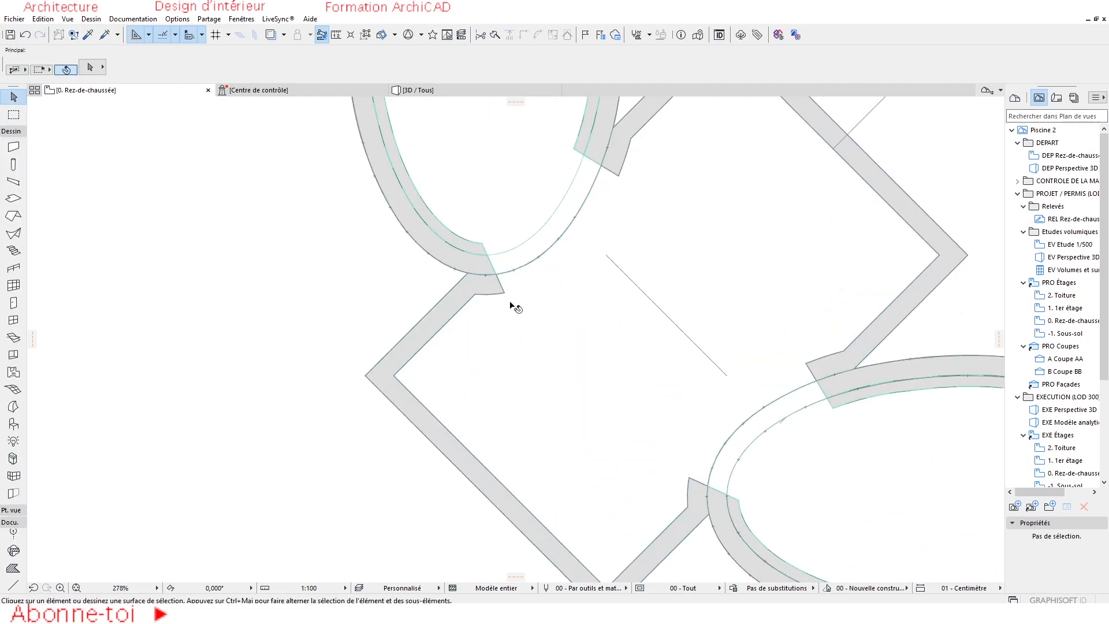
left_click(462, 311)
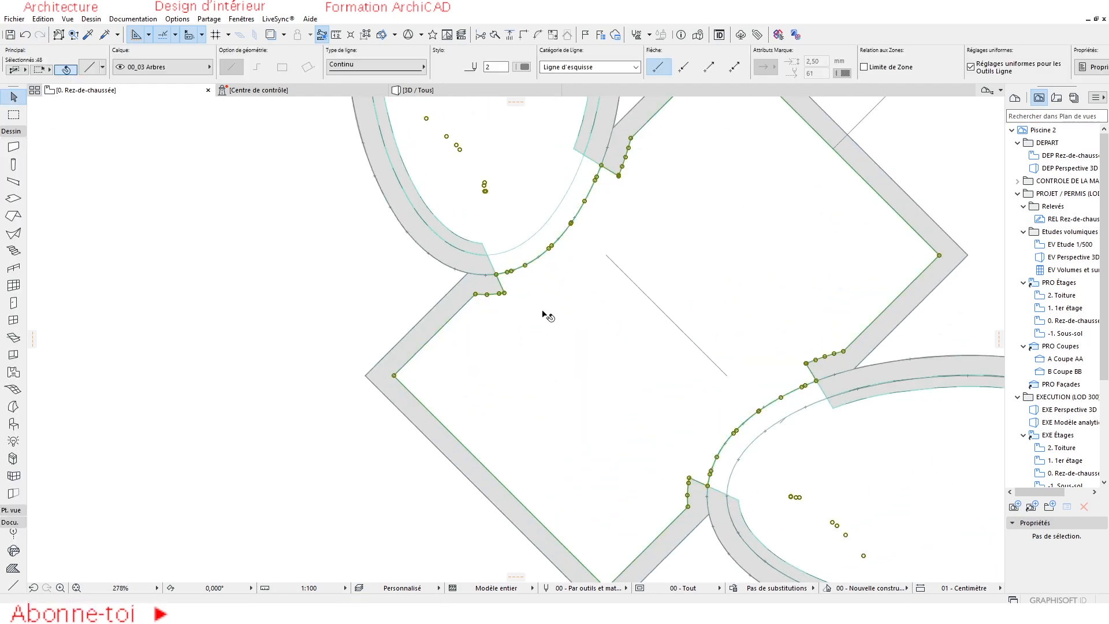
left_click(422, 346)
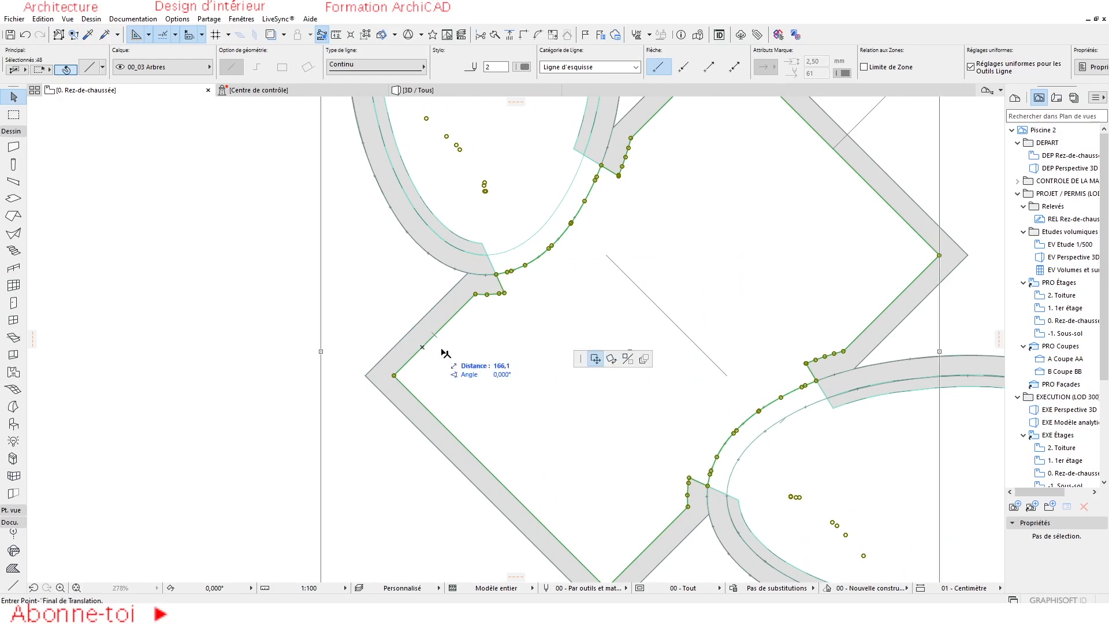
key("Escape")
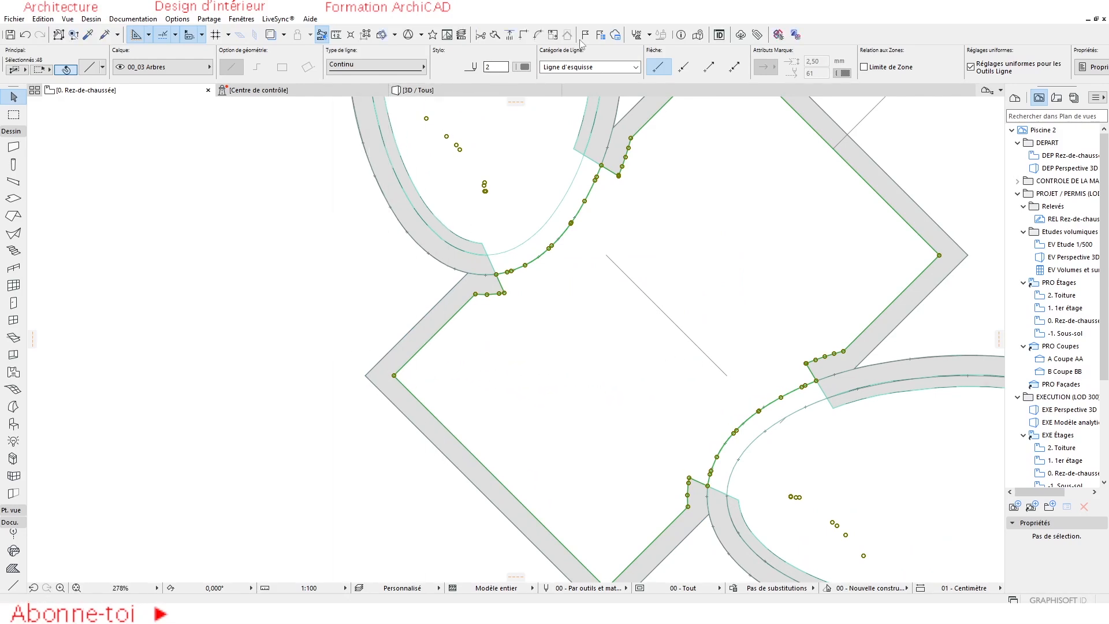
left_click(366, 35)
left_click(445, 326)
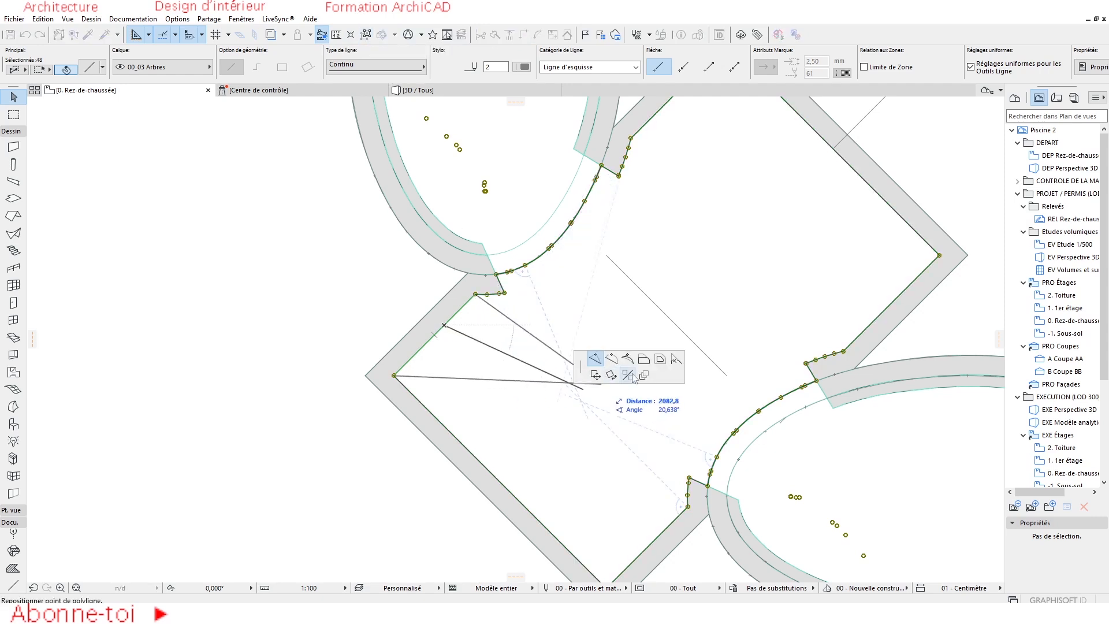
left_click(645, 360)
key("Escape")
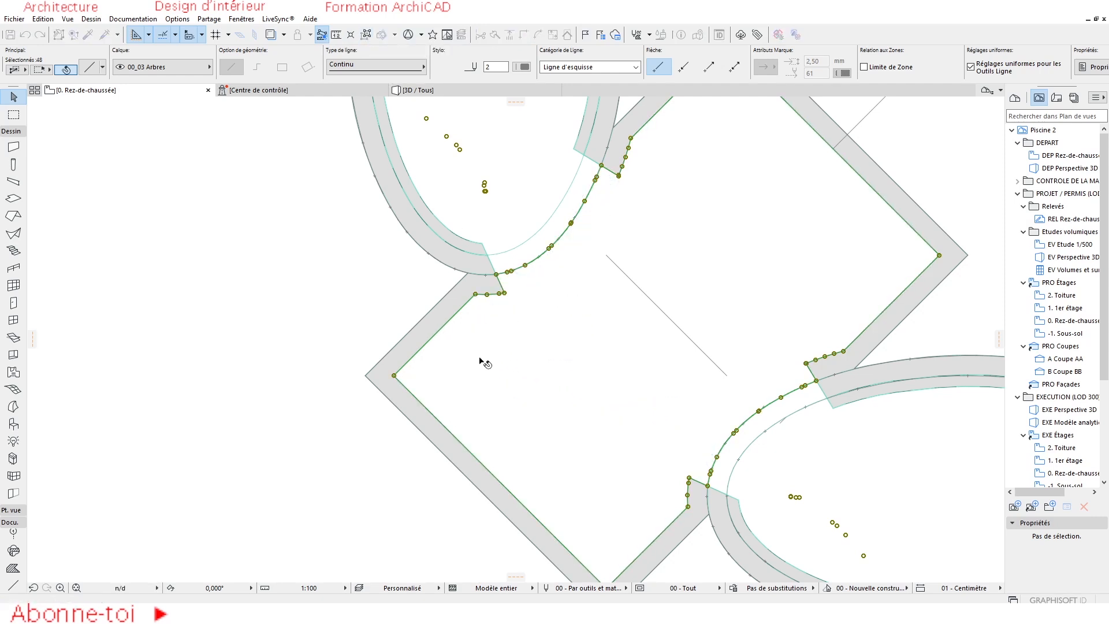
left_click(437, 418)
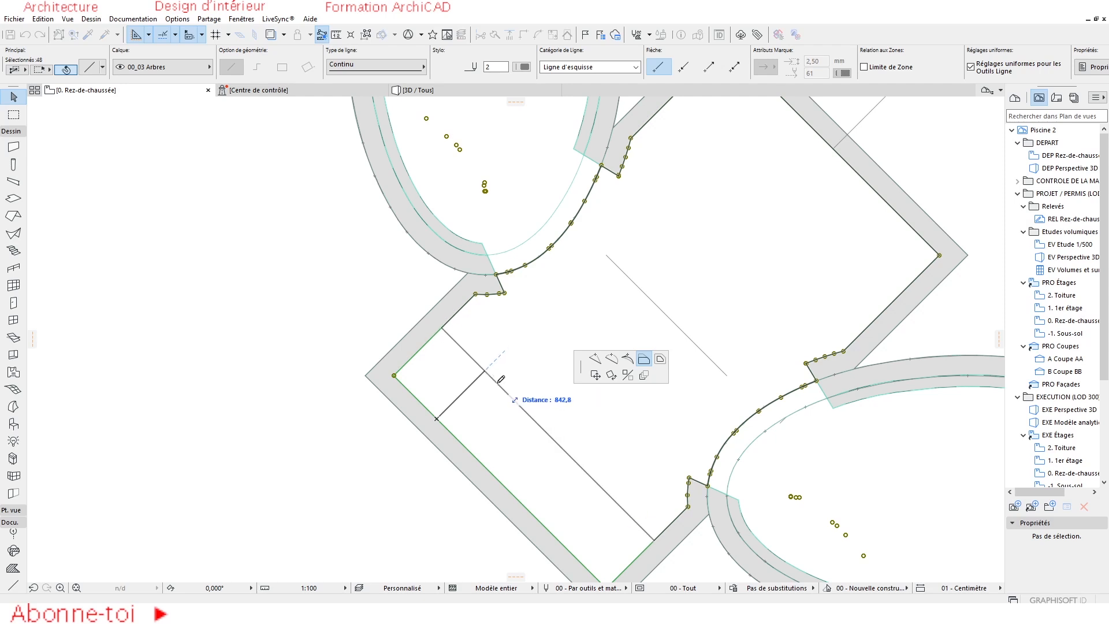
left_click(659, 359)
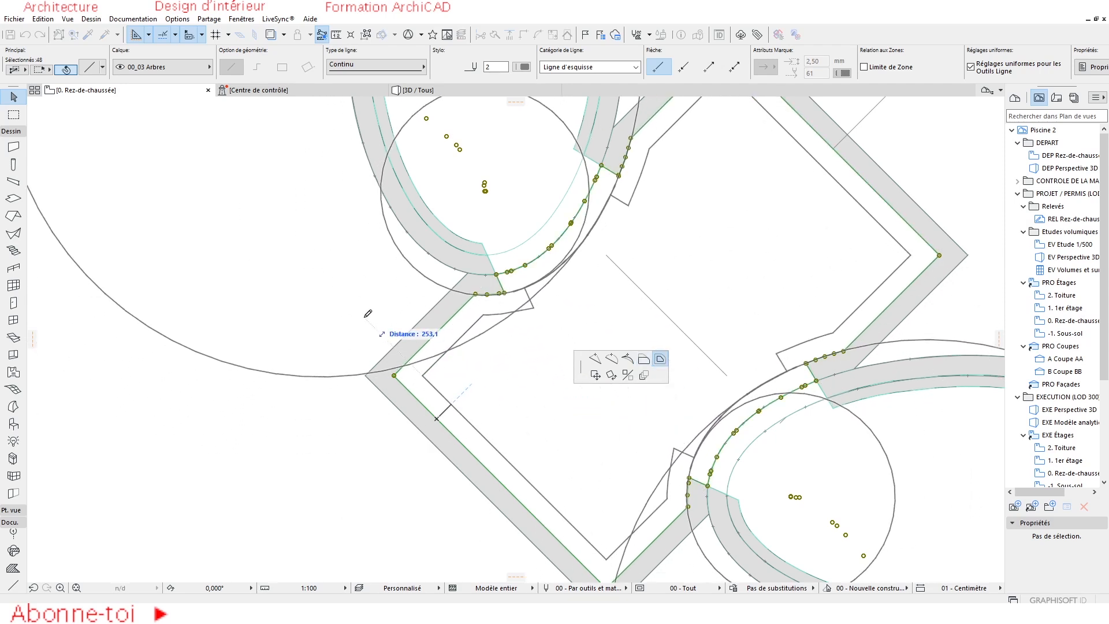
key("Escape")
Offset all edges of the second pool's traced inner outline inward by 150
scroll(386, 323, "down", 4)
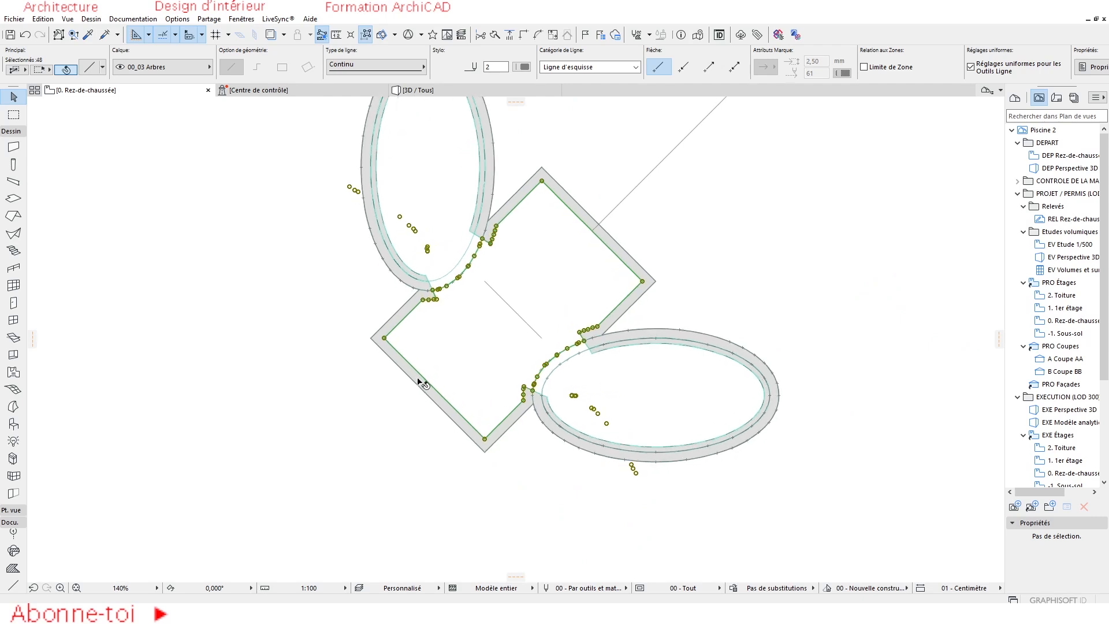
scroll(419, 377, "up", 4)
left_click(413, 228)
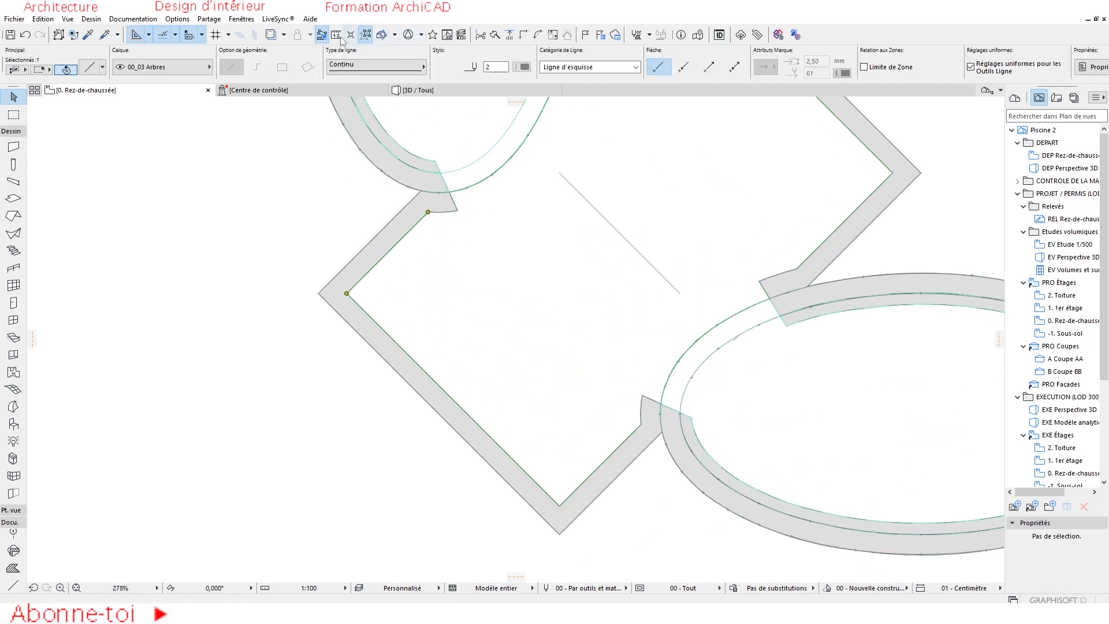
left_click(369, 38)
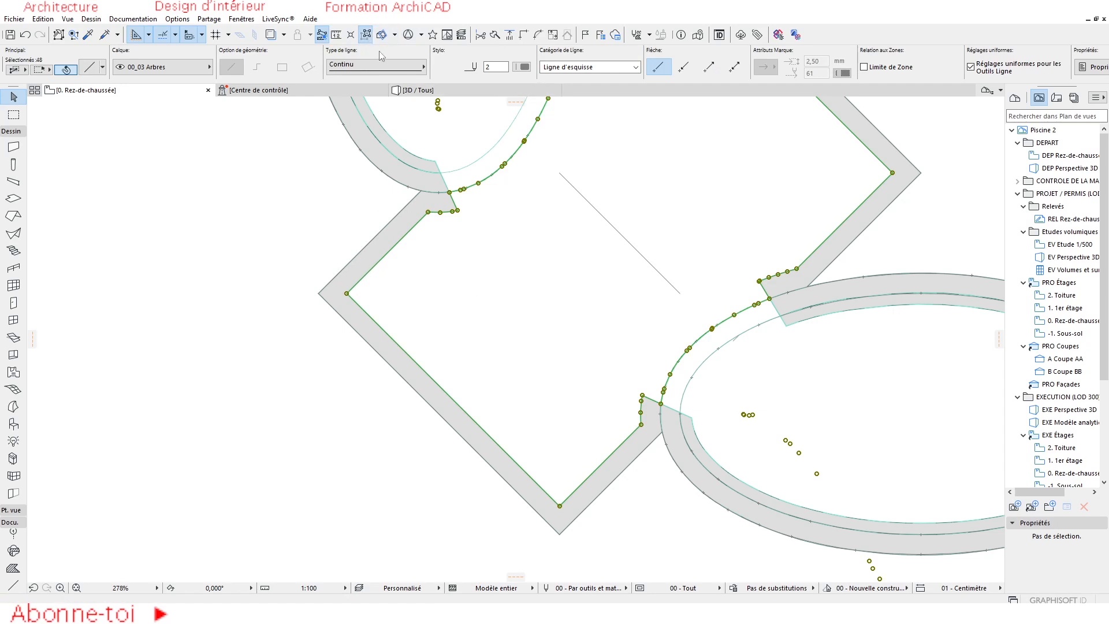
left_click(392, 249)
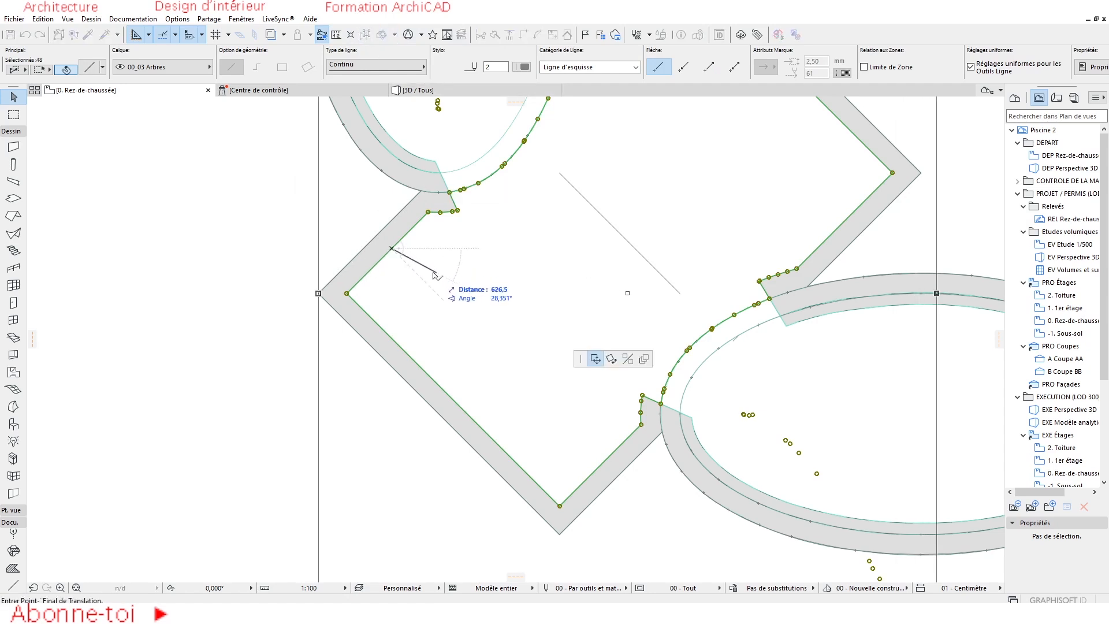
key("Escape")
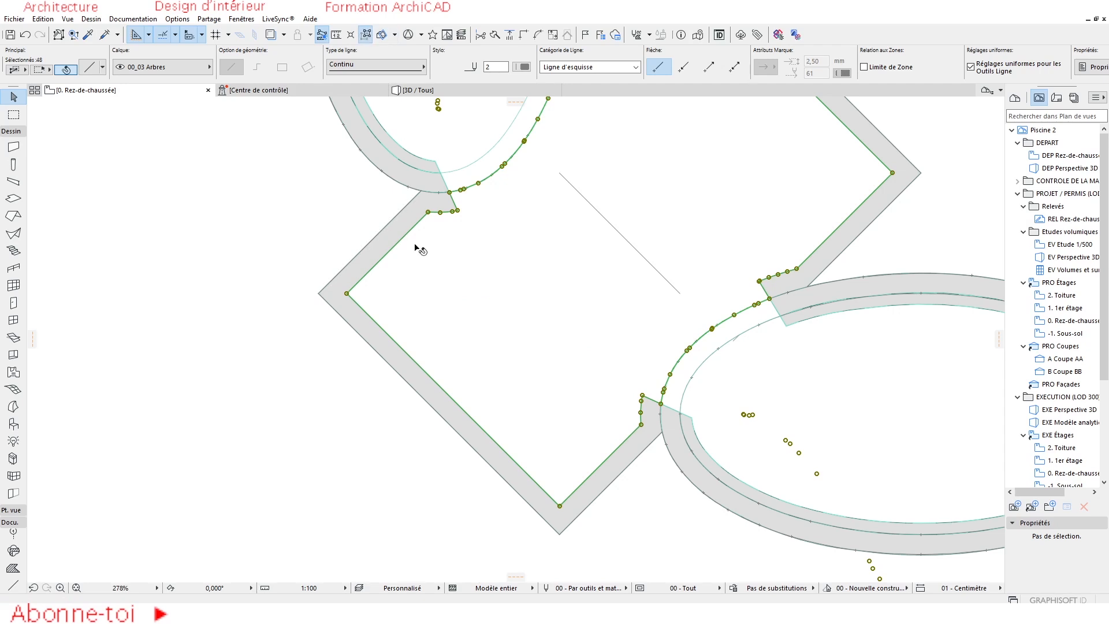
left_click(404, 238)
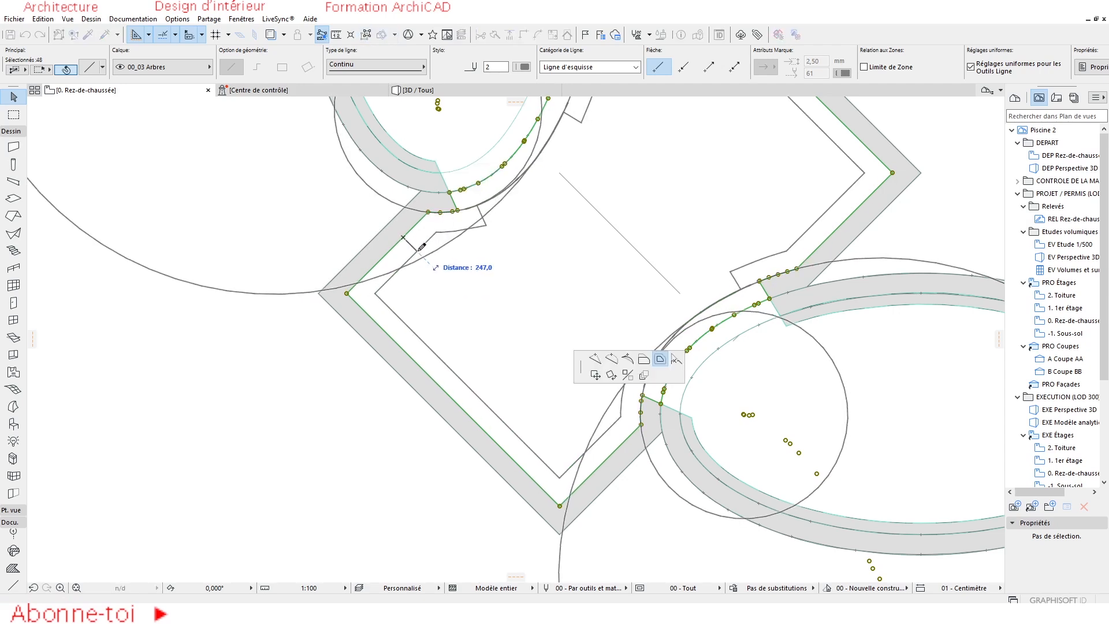
type("150")
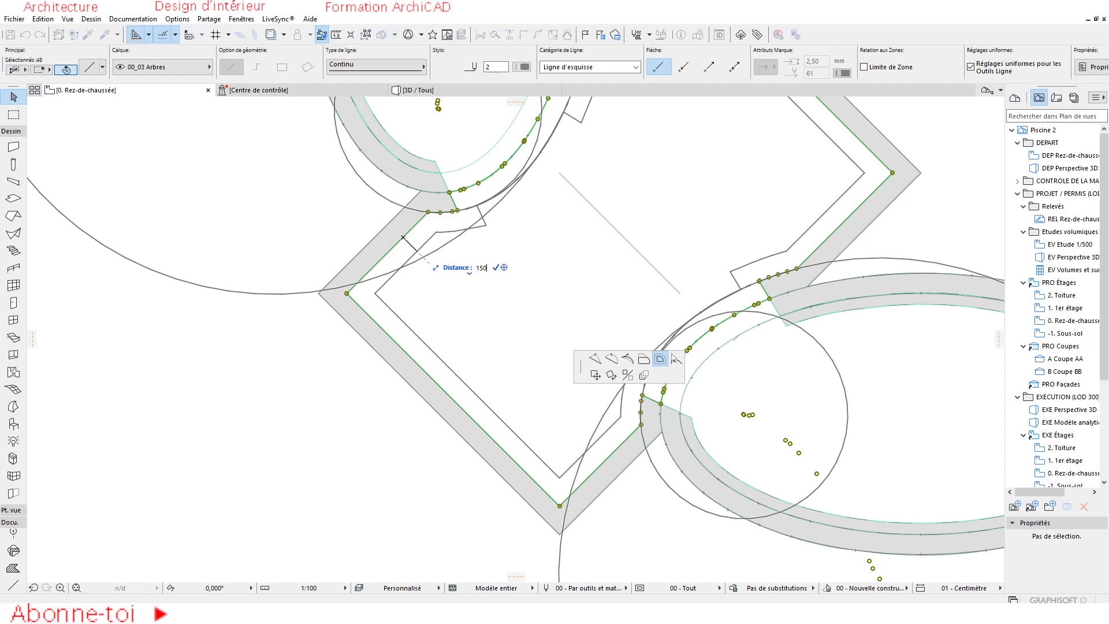
key("Return")
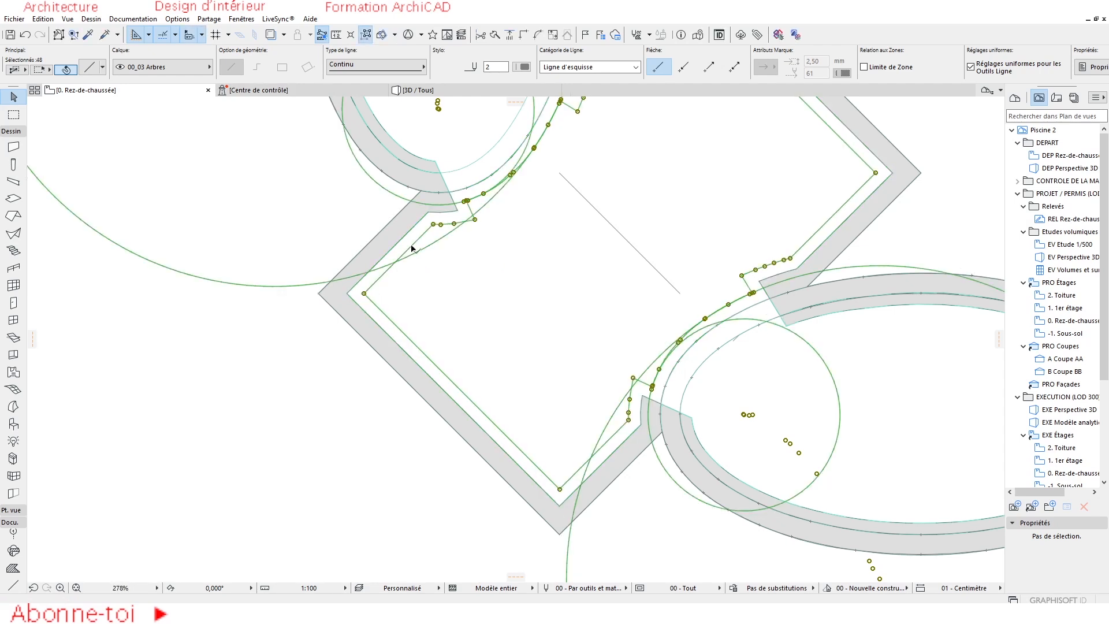
Delete the four stray circles that do not belong to the offset pool outline
key("Escape")
scroll(508, 252, "down", 4)
left_click(484, 197)
key("Delete")
left_click(700, 402)
key("Delete")
left_click(899, 464)
key("Delete")
left_click(364, 351)
key("Delete")
Measure the distance between the inner edge and the middle line of the upper oval pool's wall
scroll(458, 305, "up", 8)
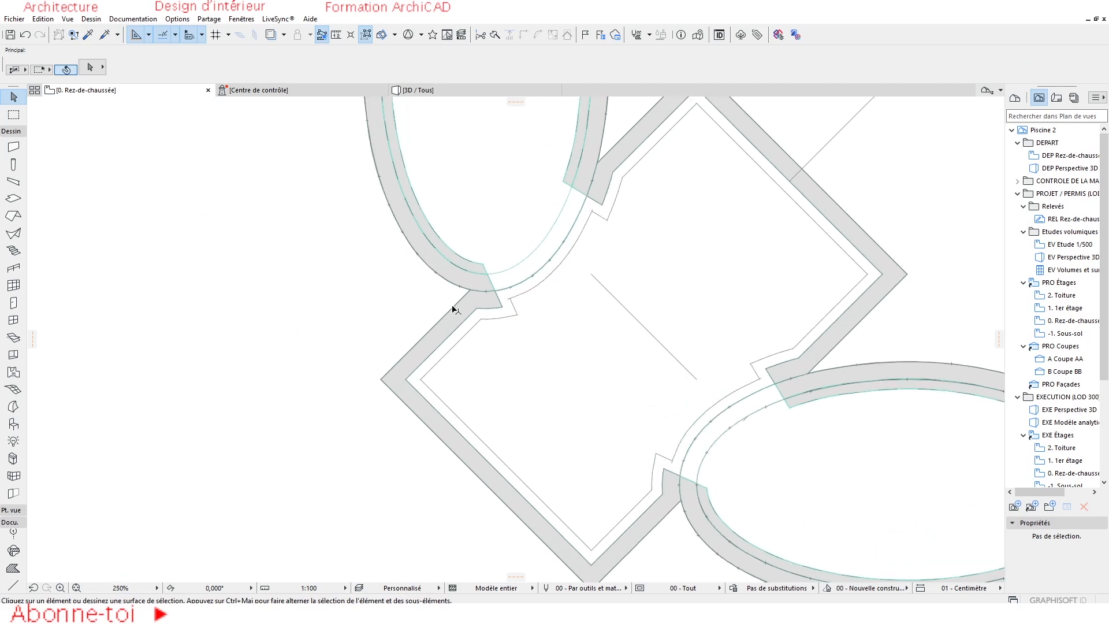
left_click(335, 34)
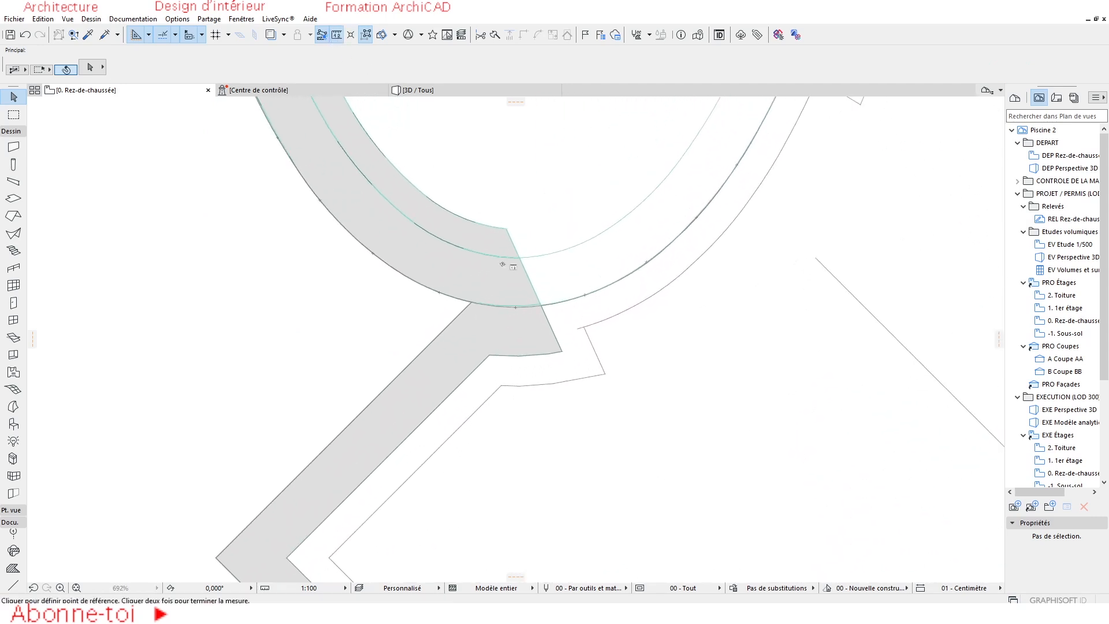
left_click(415, 190)
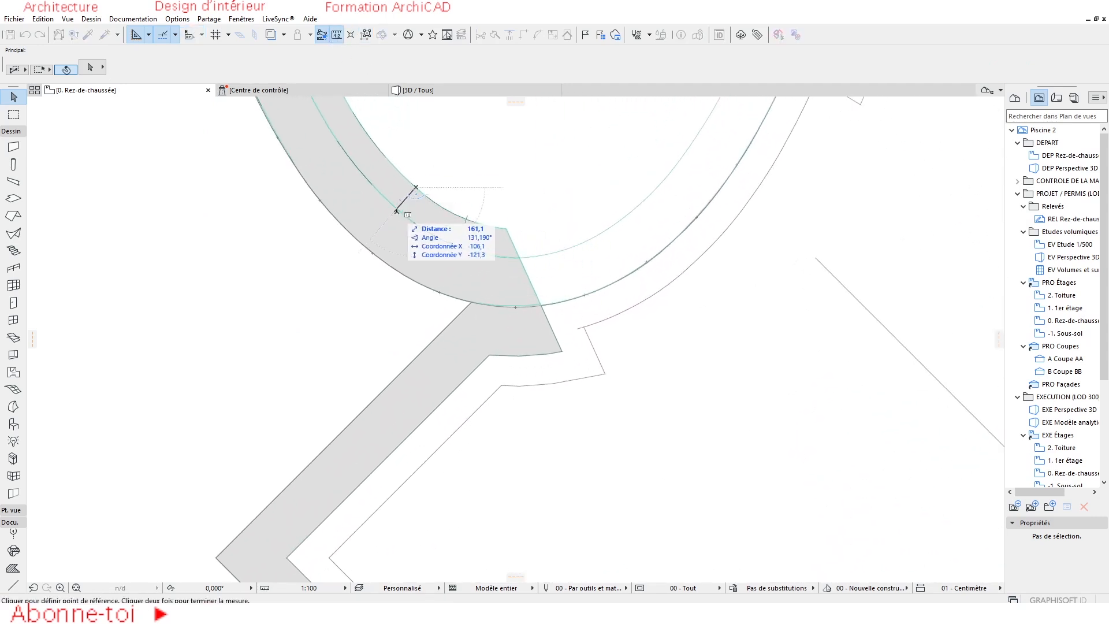
key("Escape")
scroll(567, 239, "down", 5)
middle_click_drag(600, 303, 610, 314)
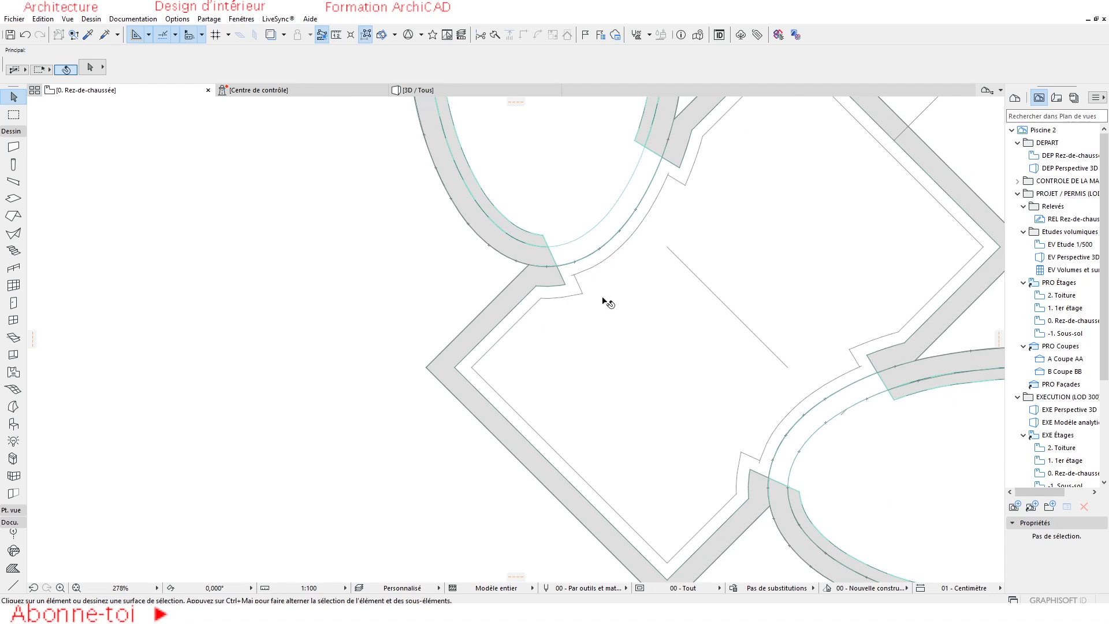
Delete the arc segments of the offset outline that run along the upper oval pool's opening
scroll(586, 292, "up", 4)
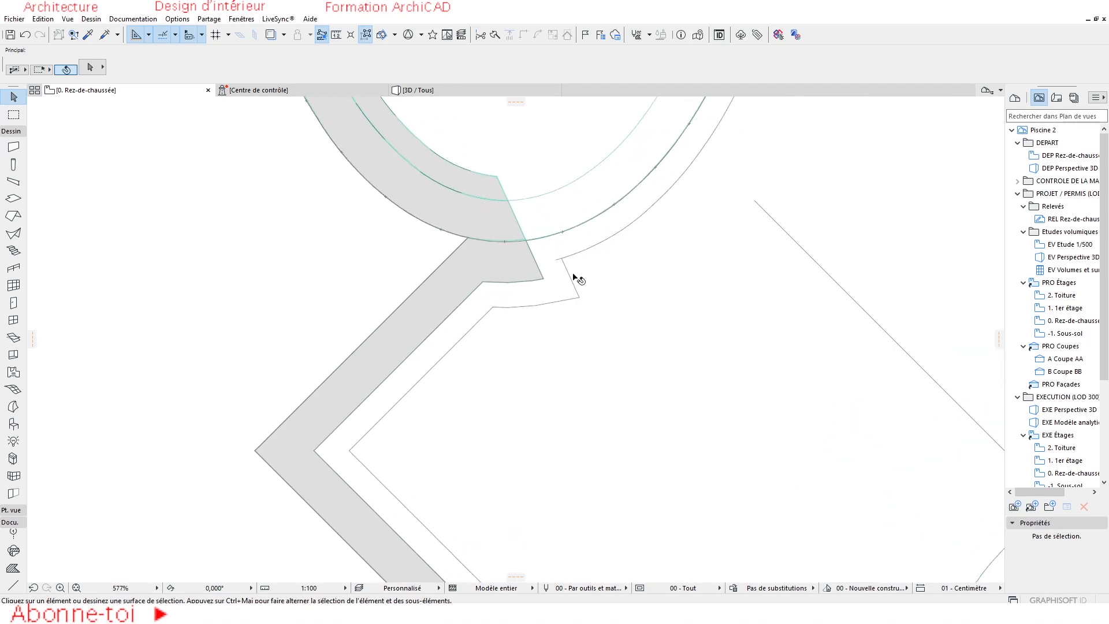
left_click(606, 237)
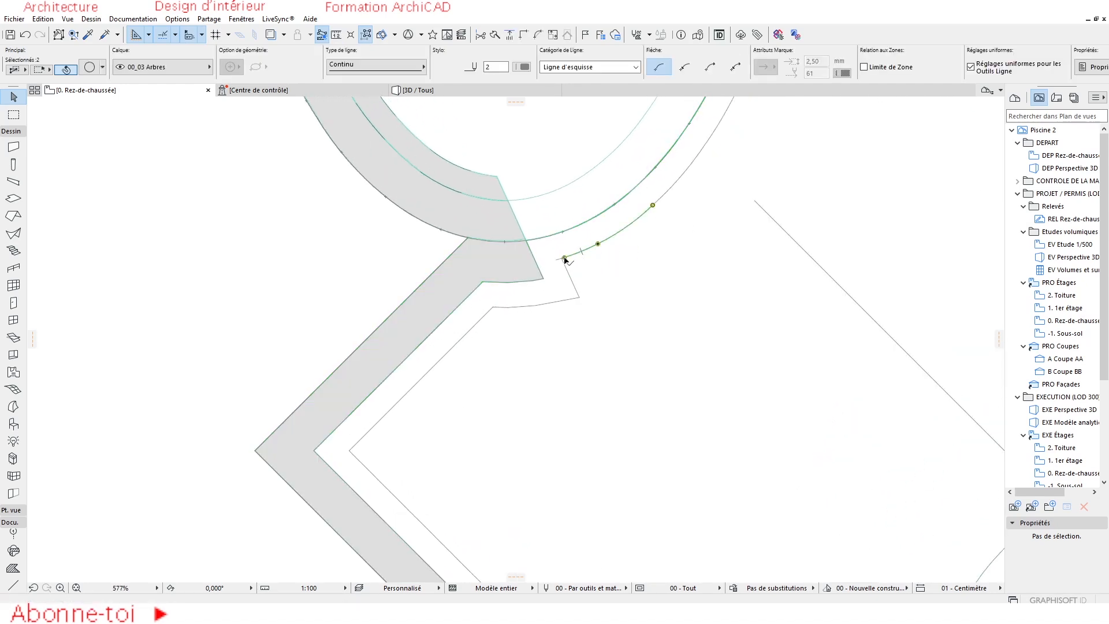
scroll(565, 260, "up", 4)
left_click(551, 262, "shift")
scroll(701, 327, "down", 4)
middle_click_drag(756, 200, 667, 321)
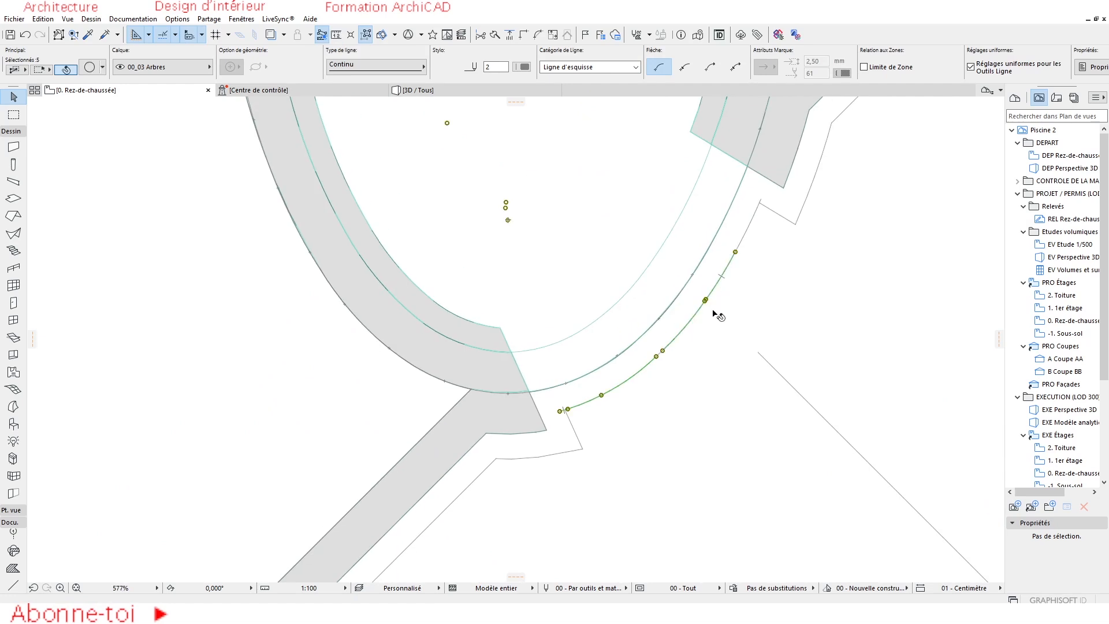
key("Delete")
left_click(659, 353)
key("Delete")
left_click(743, 236)
key("Delete")
left_click(760, 202)
key("Delete")
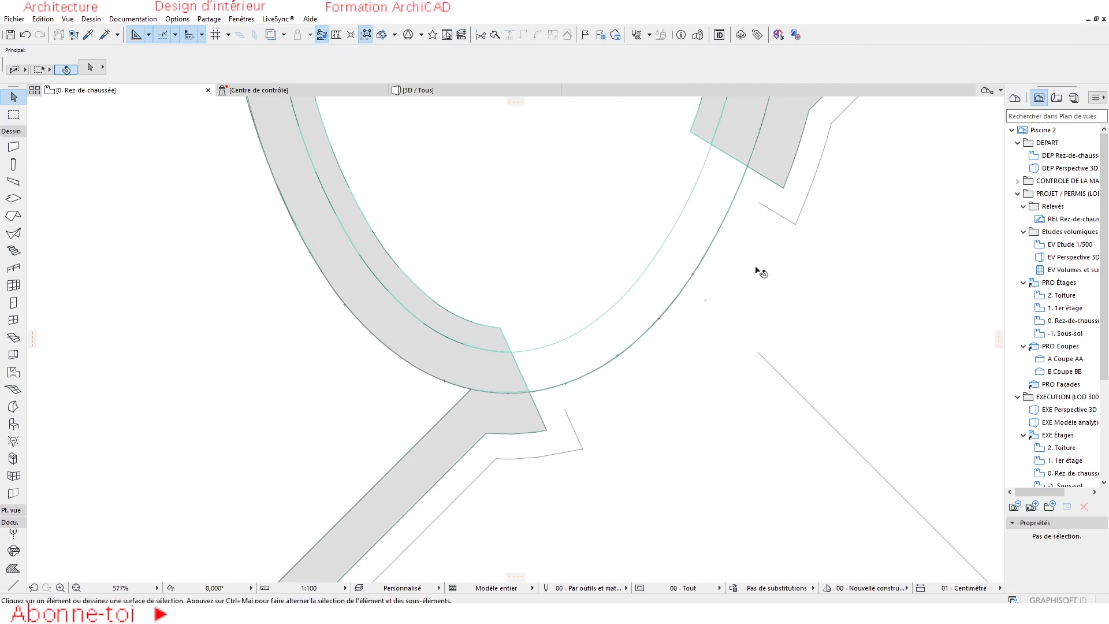
Delete the leftover double outline to the left of the pools and the traced outline to their right
left_click(762, 210)
left_click(759, 203)
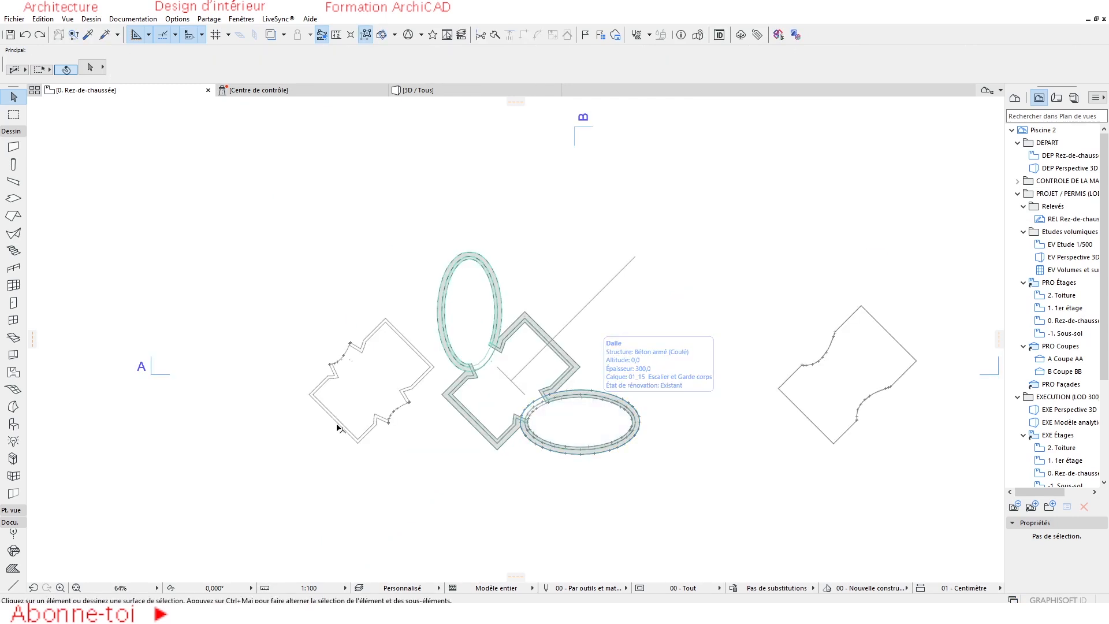
scroll(378, 363, "up", 3)
left_click_drag(423, 277, 257, 445)
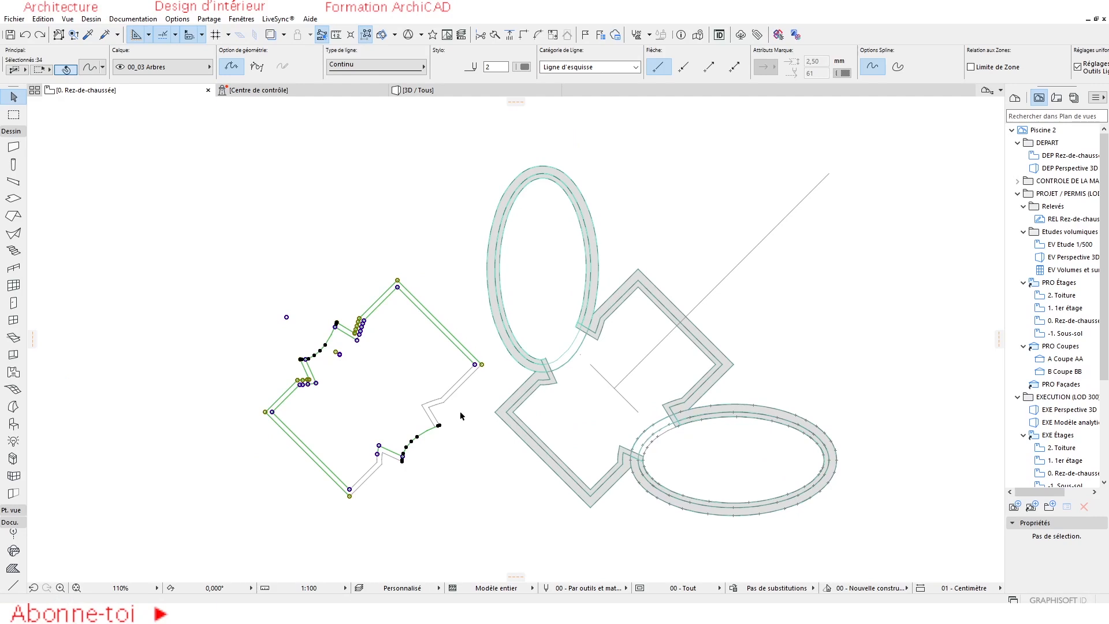
key("Delete")
left_click_drag(486, 351, 346, 497)
key("Delete")
scroll(347, 439, "down", 4)
left_click_drag(776, 362, 661, 490)
key("Delete")
scroll(519, 433, "up", 3)
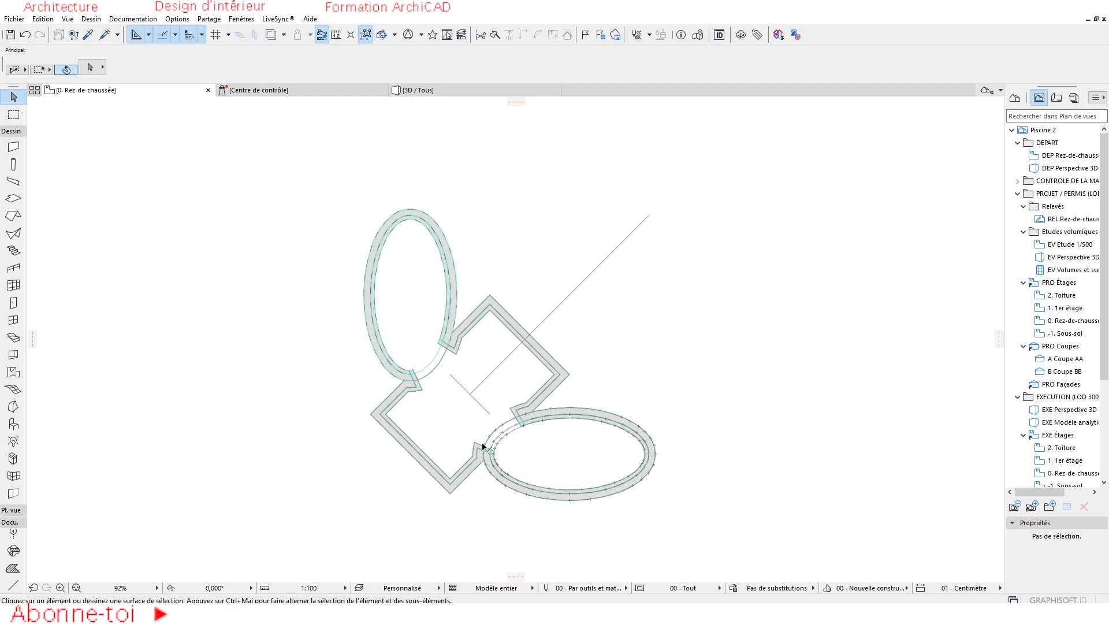
Draw a rectangular Terre terrain mesh, 4000 high, on the ground floor so that it surrounds all the pools
scroll(485, 448, "down", 2)
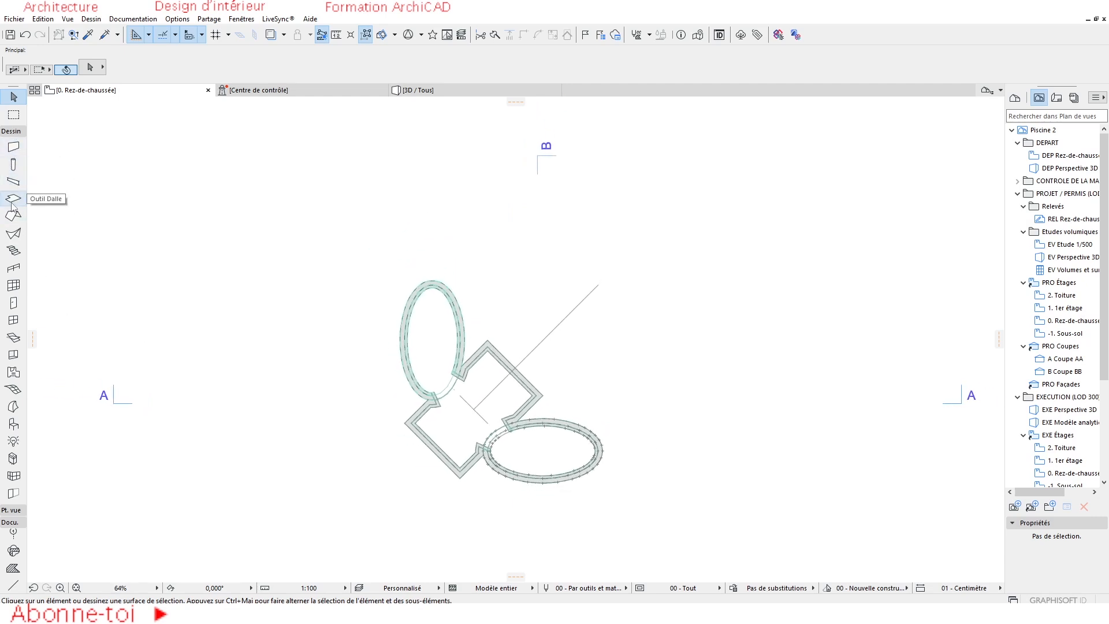
left_click(12, 388)
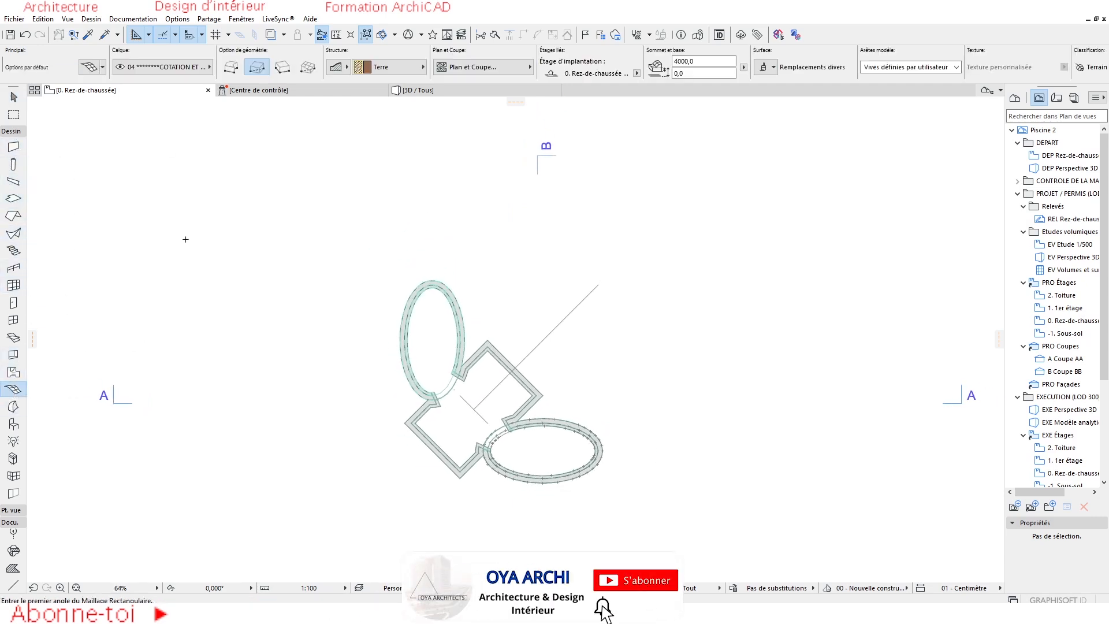
key("ctrl+t")
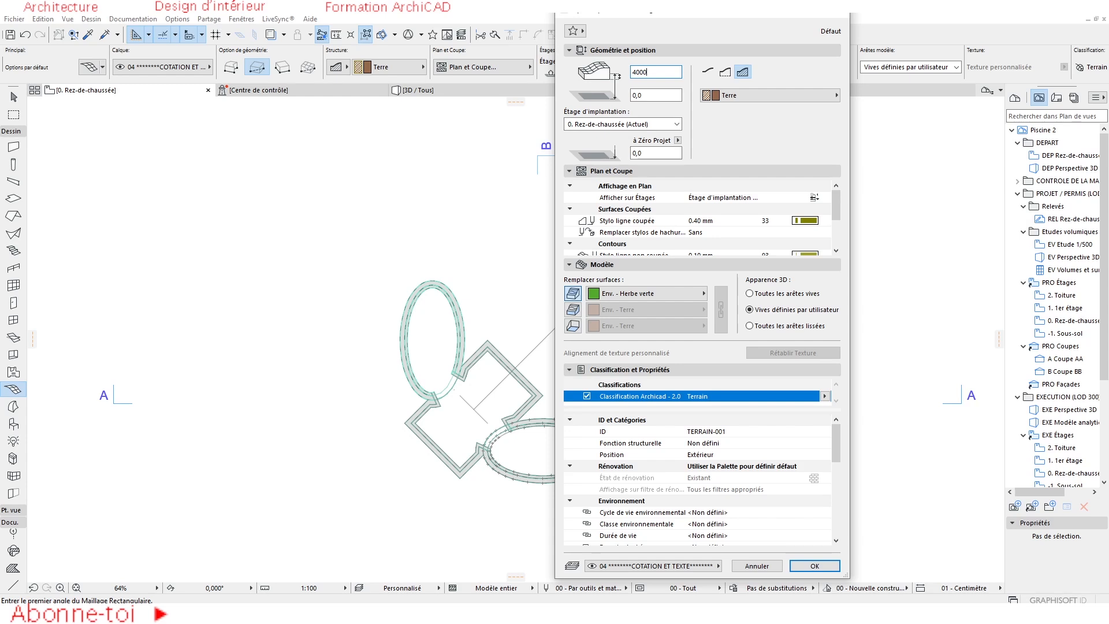
left_click(814, 566)
scroll(600, 366, "down", 2)
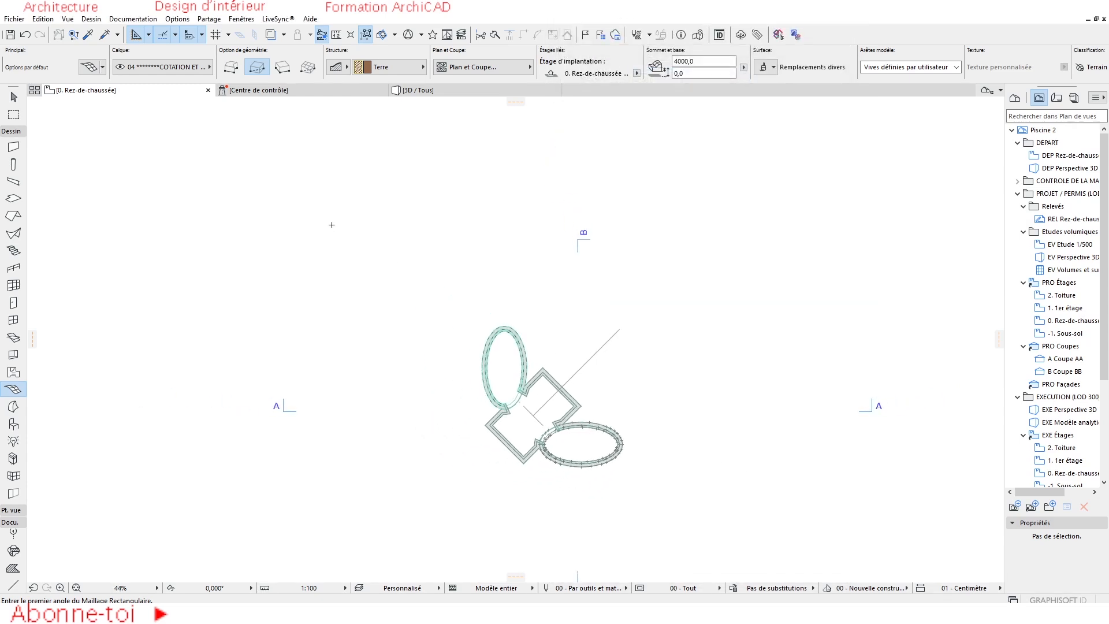
left_click(285, 222)
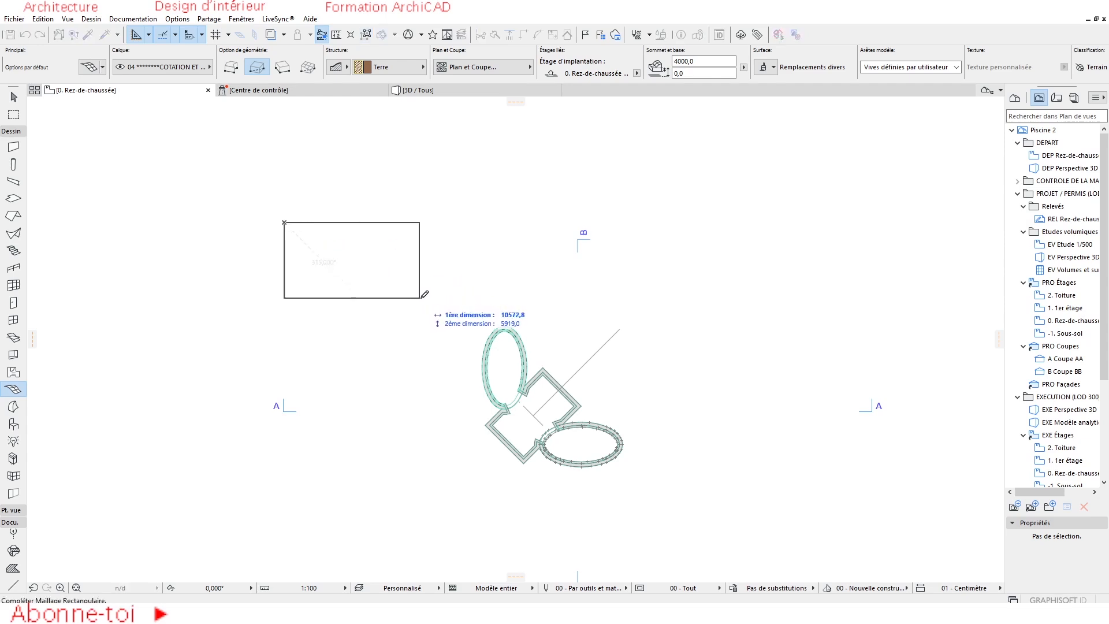
left_click(855, 558)
View the model in 3D and raise the terrain mesh vertically to the top corner of the central pool's wall
key("F3")
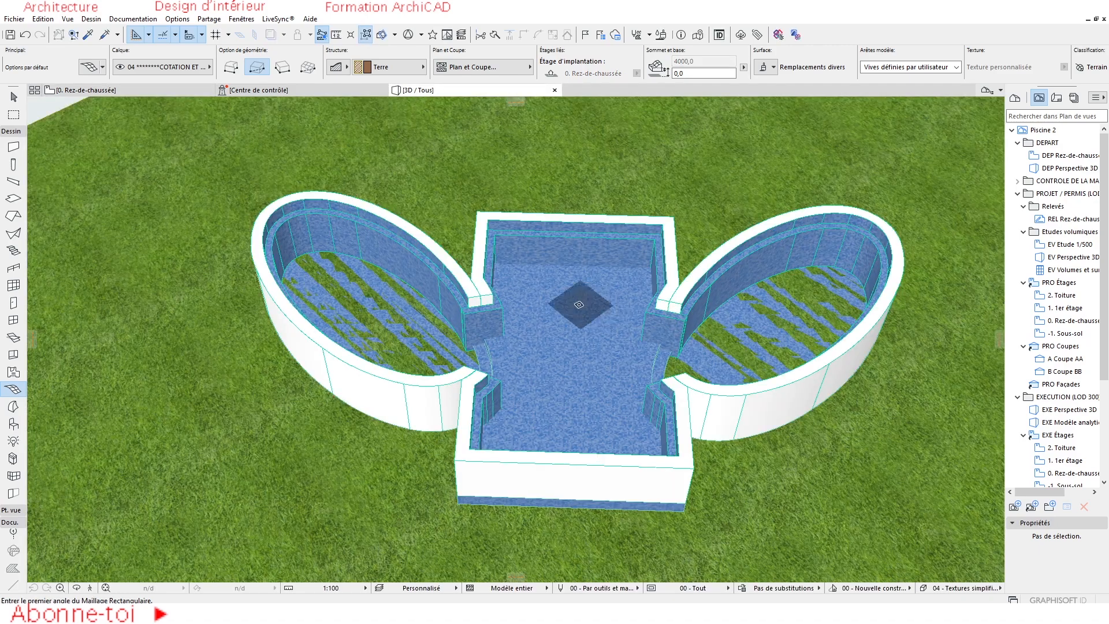
scroll(580, 304, "down", 3)
middle_click_drag(600, 398, 401, 352, "shift")
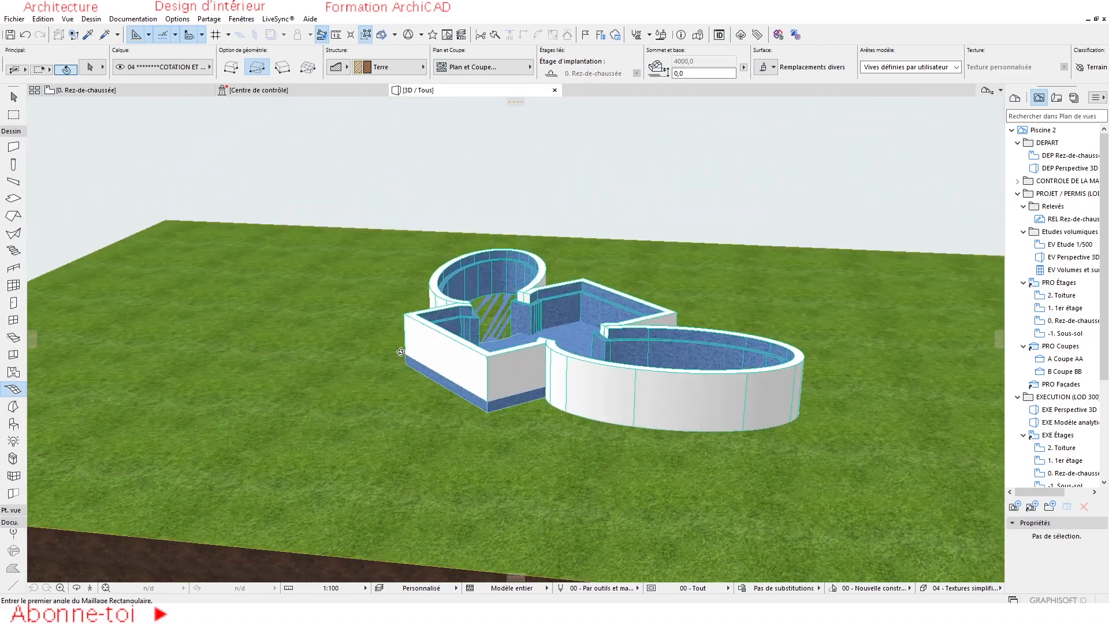
key("w")
left_click(554, 500)
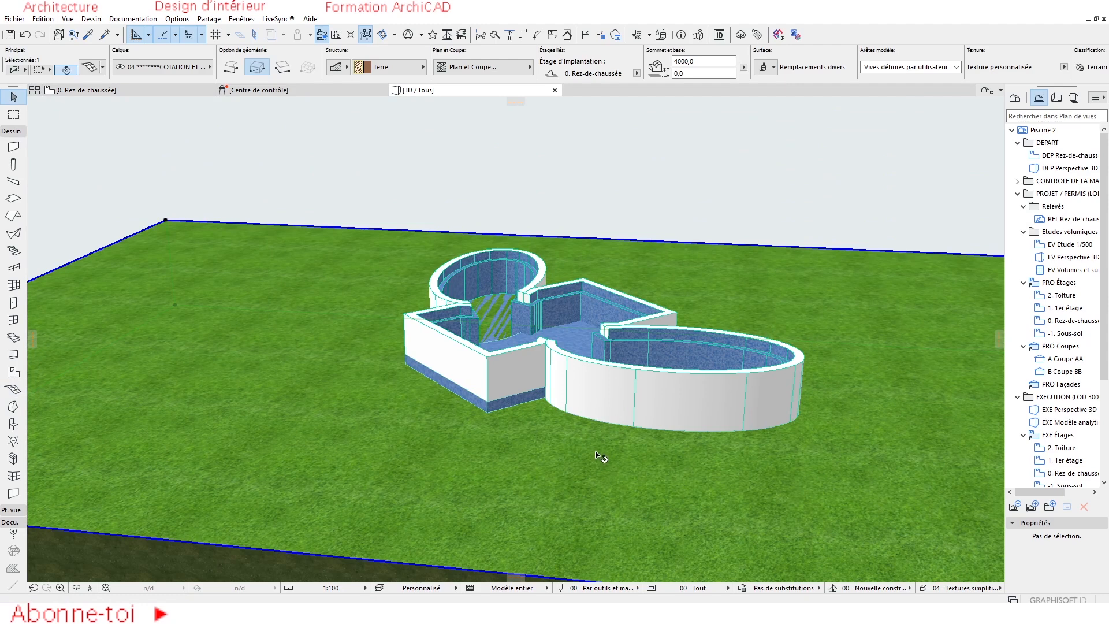
left_click(447, 566)
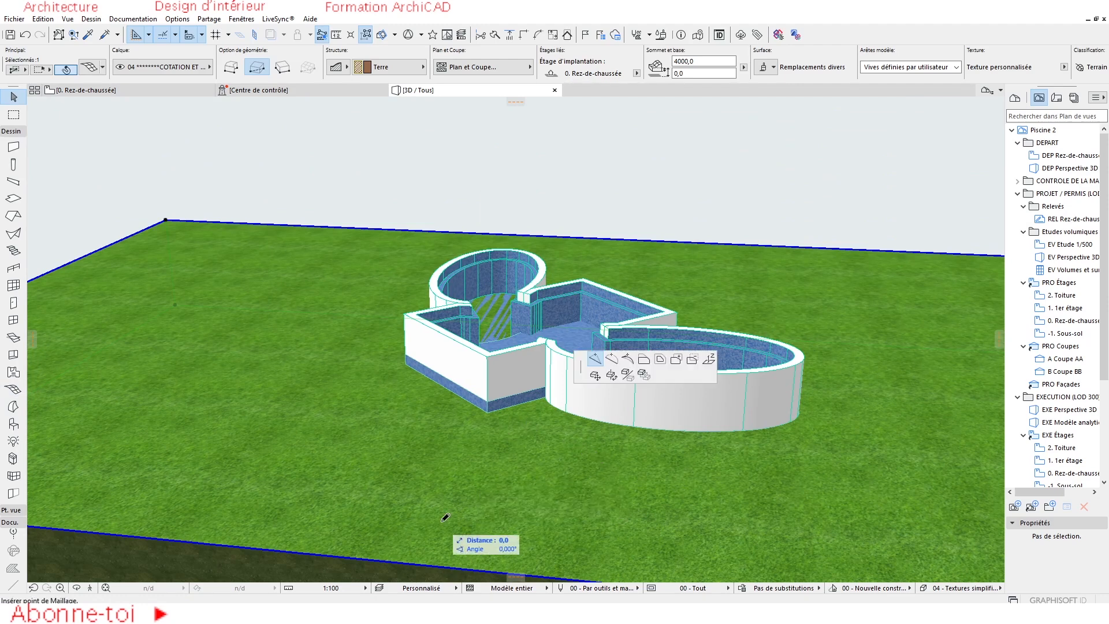
left_click(594, 376)
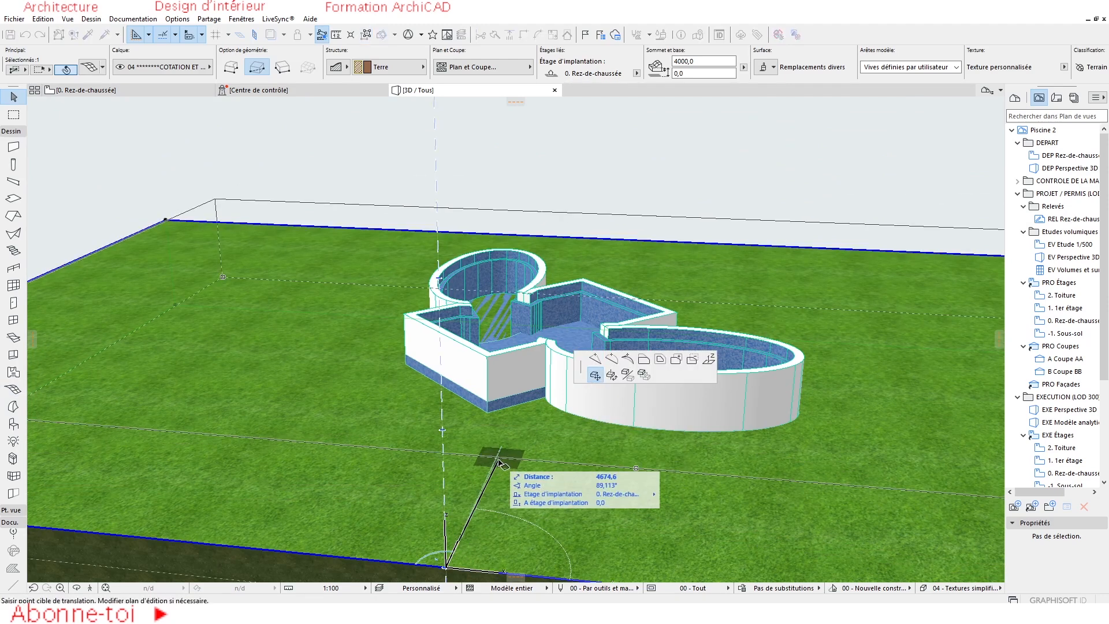
scroll(471, 371, "up", 5)
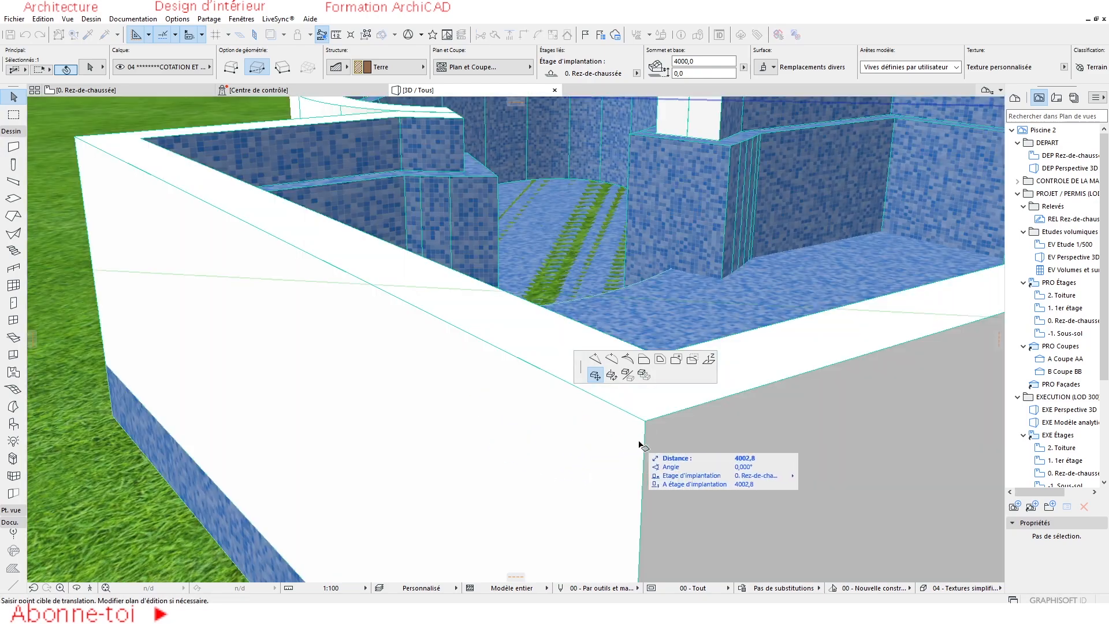
left_click(645, 423)
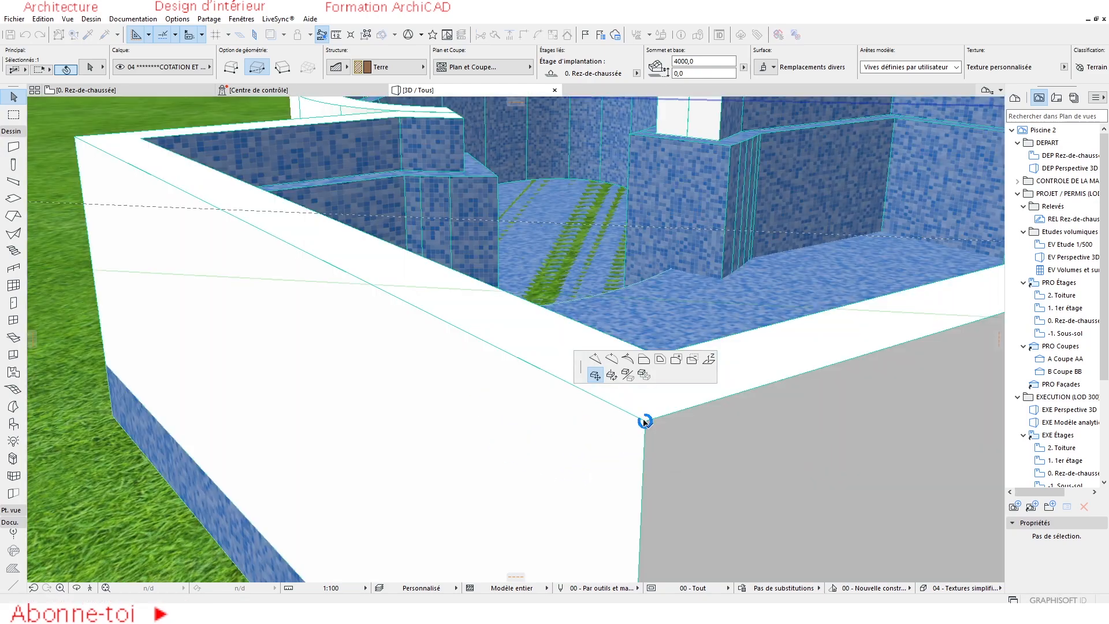
scroll(583, 407, "down", 5)
scroll(580, 411, "down", 4)
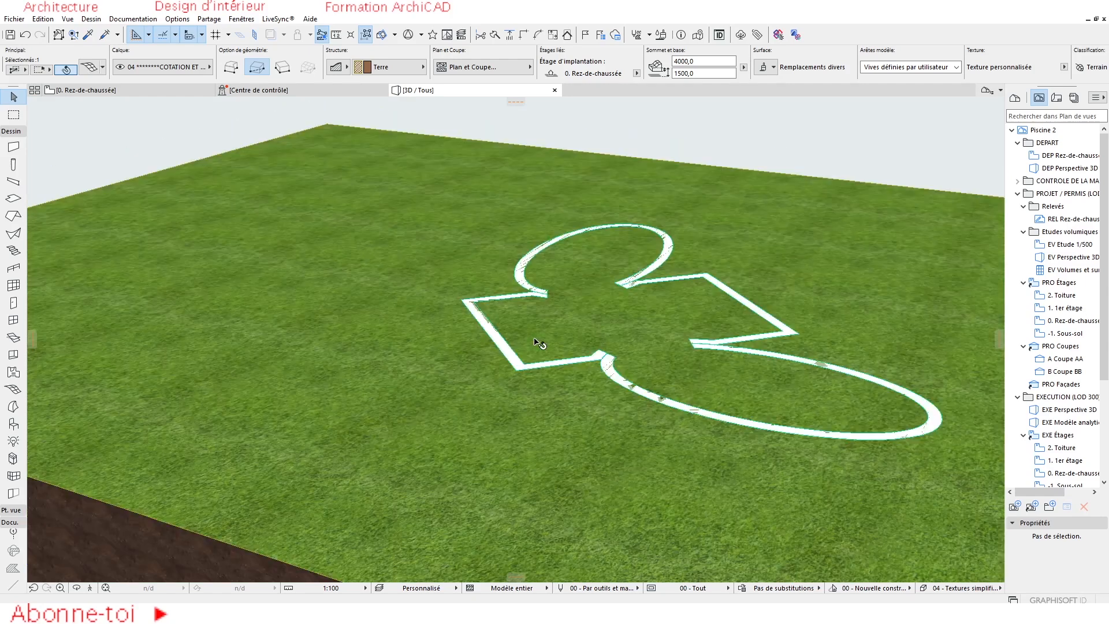
scroll(538, 349, "up", 3)
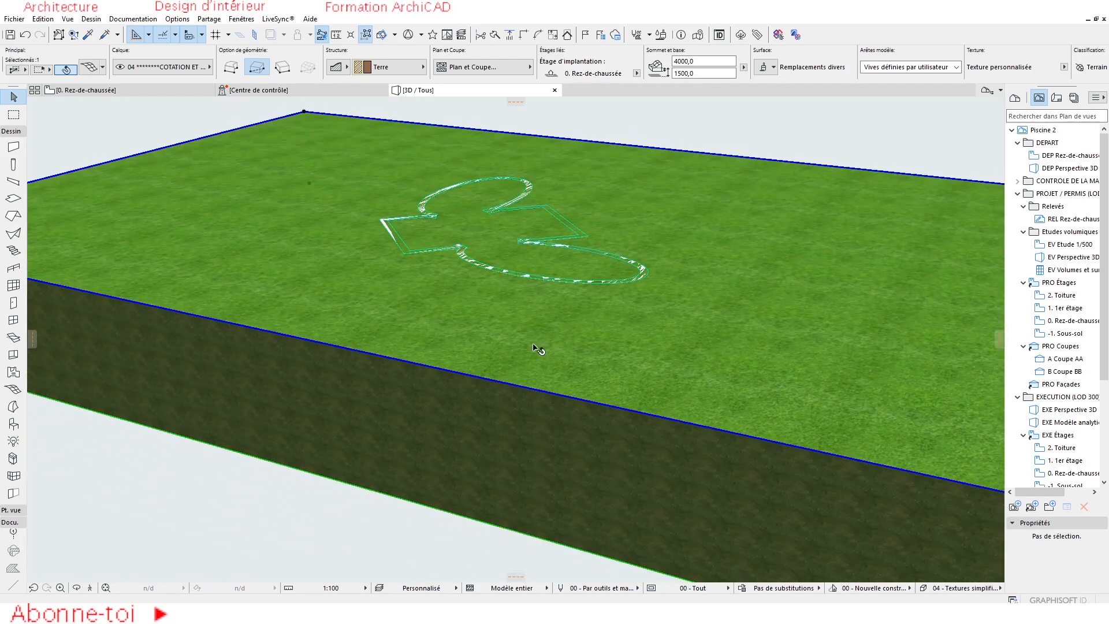
Set the terrain mesh's elevation relative to its home story to 1520
left_click(695, 74)
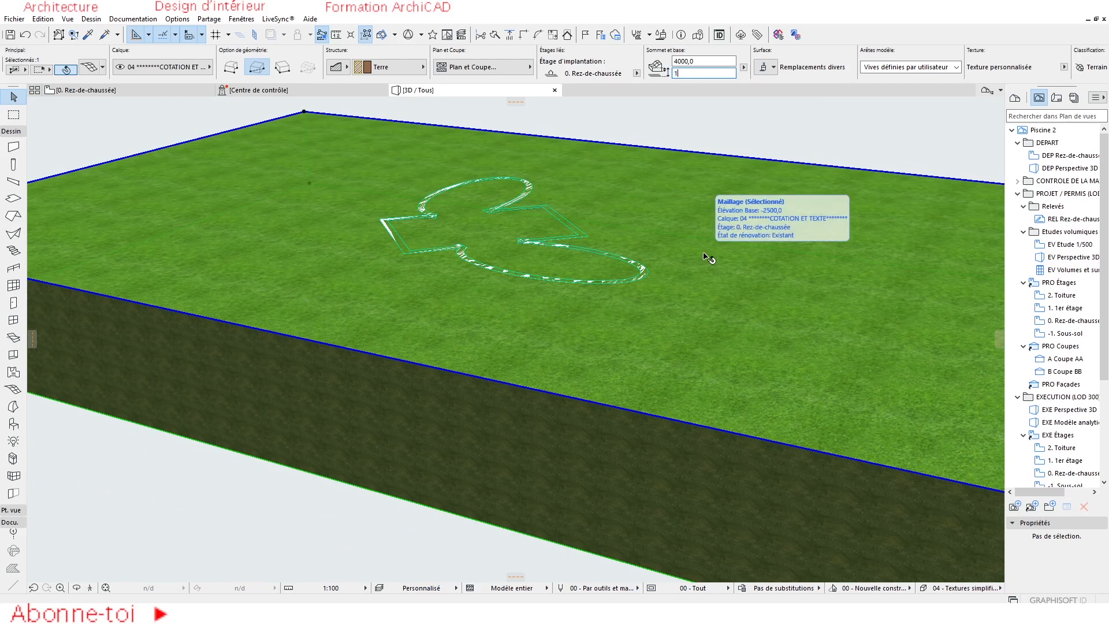
key("Return")
middle_click_drag(634, 311, 601, 317, "shift")
scroll(601, 317, "up", 2)
scroll(511, 324, "down", 3)
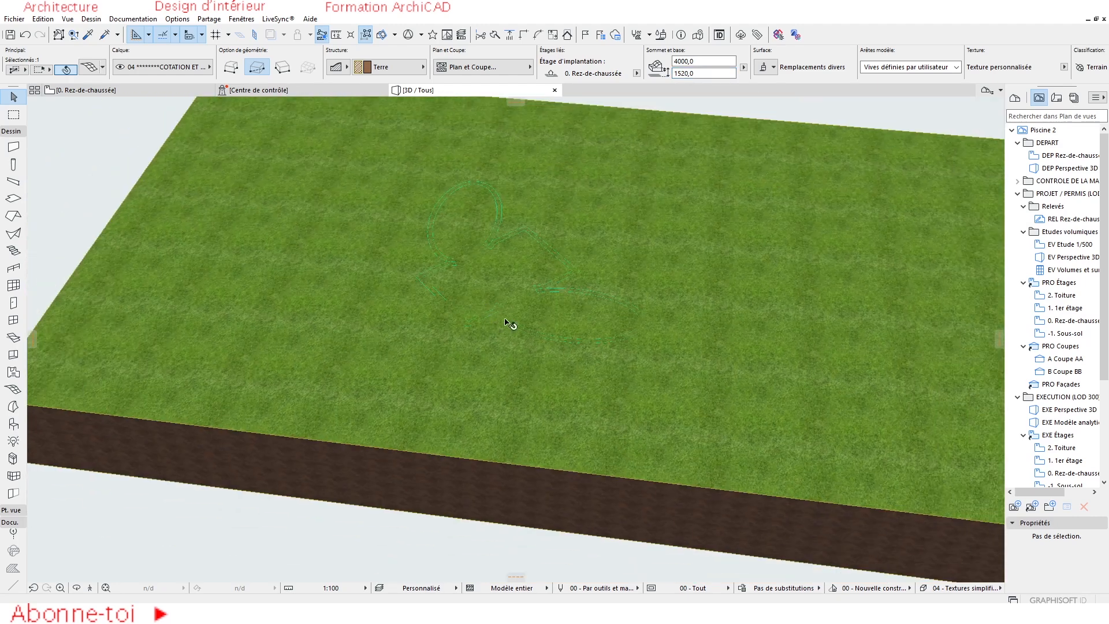
Return to the ground floor plan and trace the outer outlines of the pools, reusing the diagonal construction line's settings
left_click(178, 93)
left_click(619, 374)
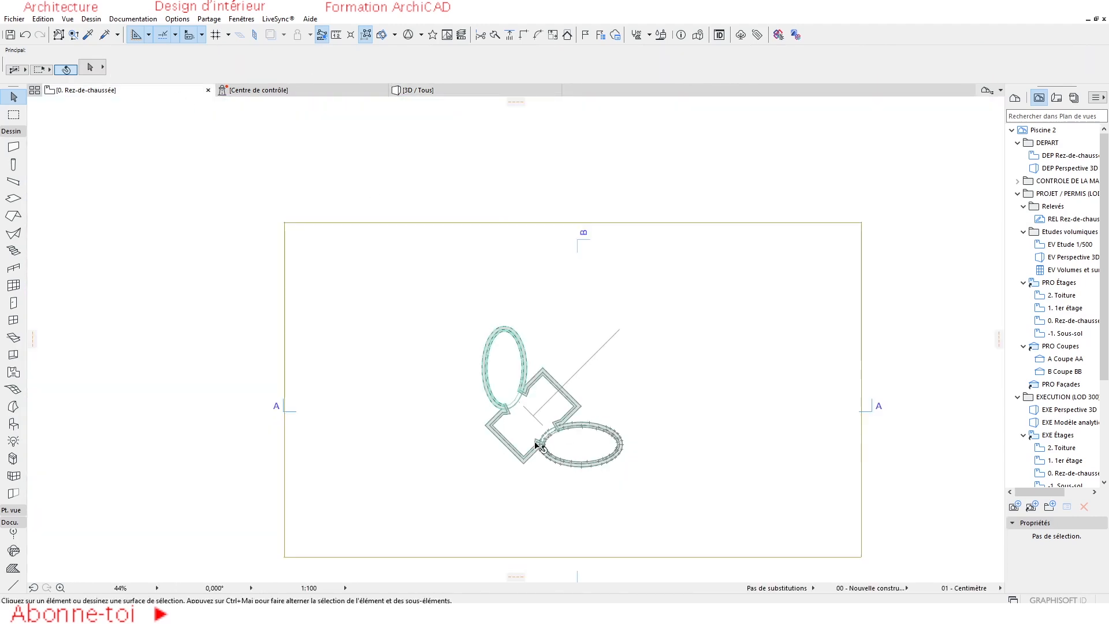
scroll(534, 453, "up", 5)
left_click(672, 355)
key("Escape")
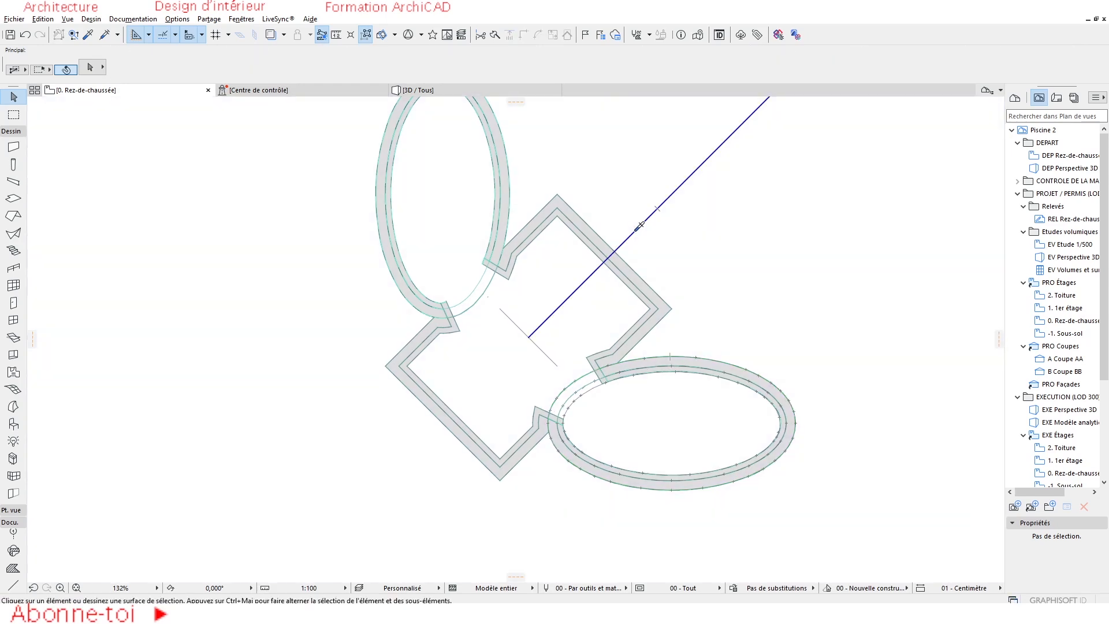
left_click(638, 227, "alt")
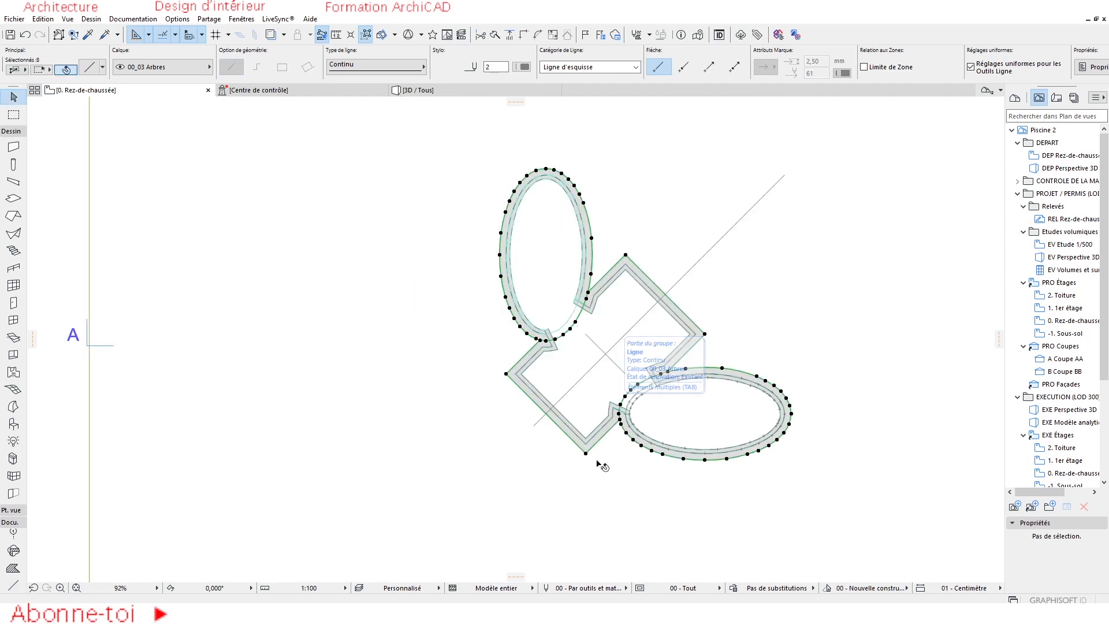
Move the traced outlines from the central pool's lower corner to a free area left of the pools
left_click(586, 453)
left_click(594, 375)
left_click(301, 508)
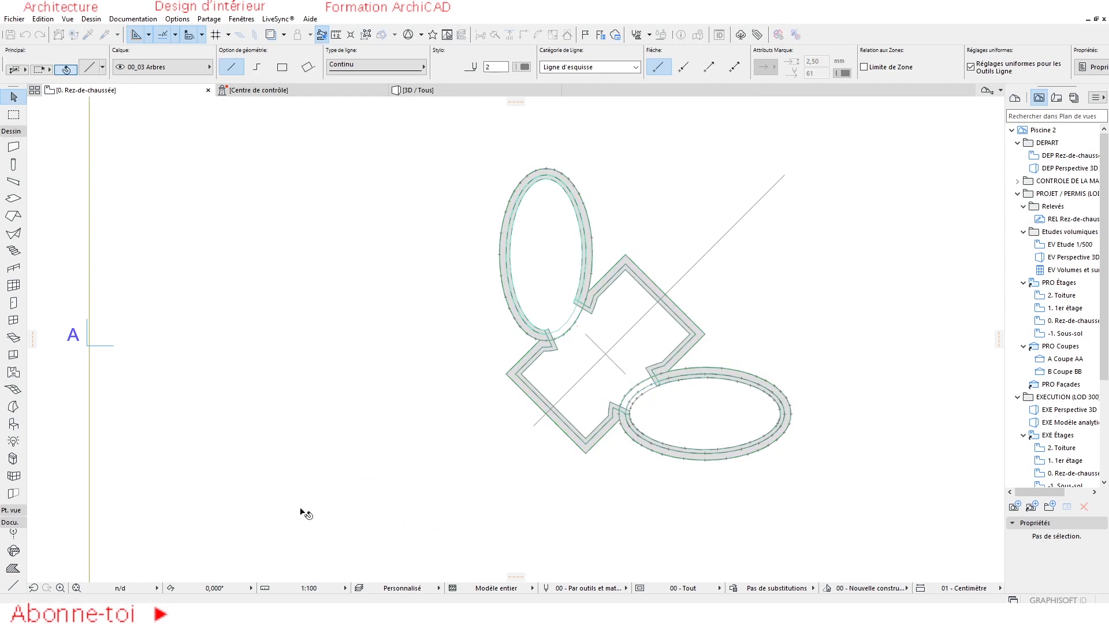
key("alt")
key("Escape")
scroll(506, 261, "up", 3)
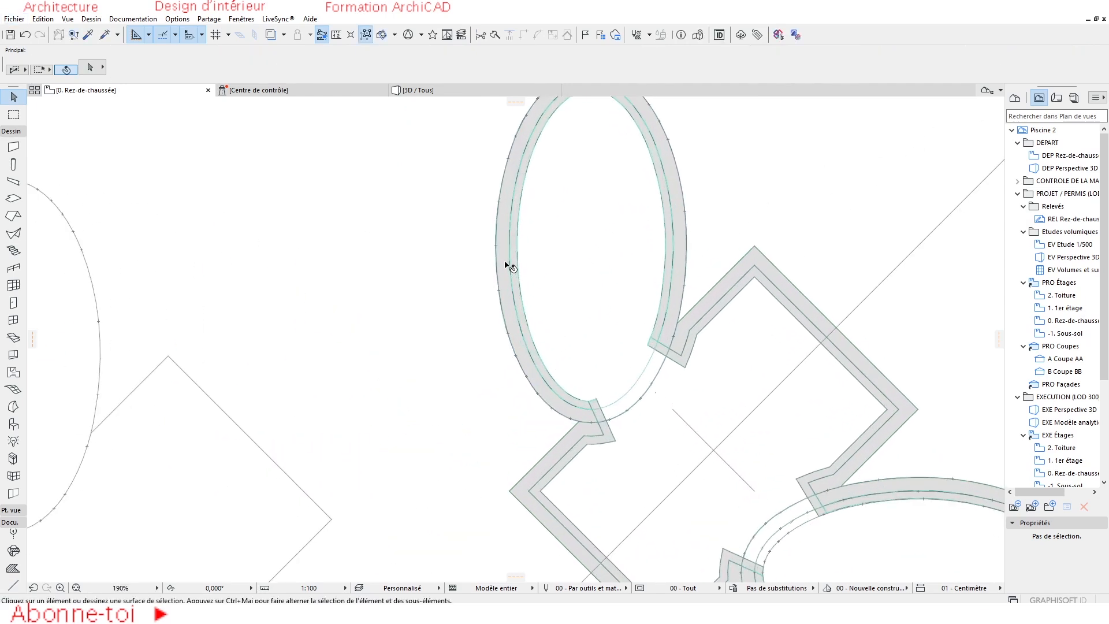
Create flat morphs from the three traced outlines on the 00_05 Piscine layer and show only these morphs in 3D
left_click(506, 247, "alt")
scroll(607, 317, "down", 4)
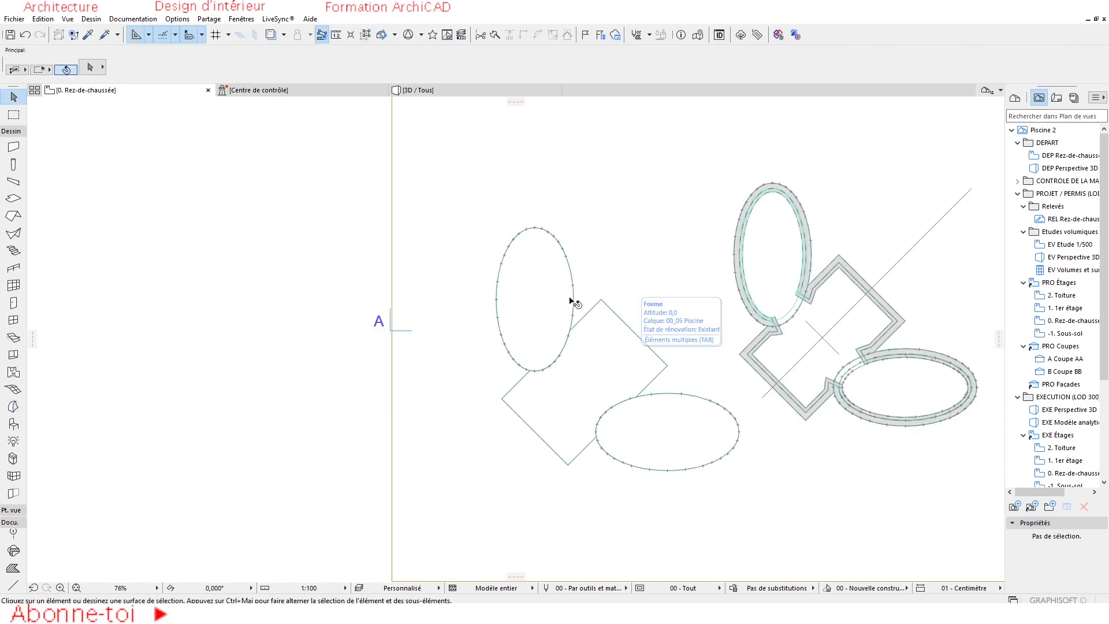
left_click(570, 300, "shift")
left_click(595, 342, "shift")
left_click(664, 427, "shift")
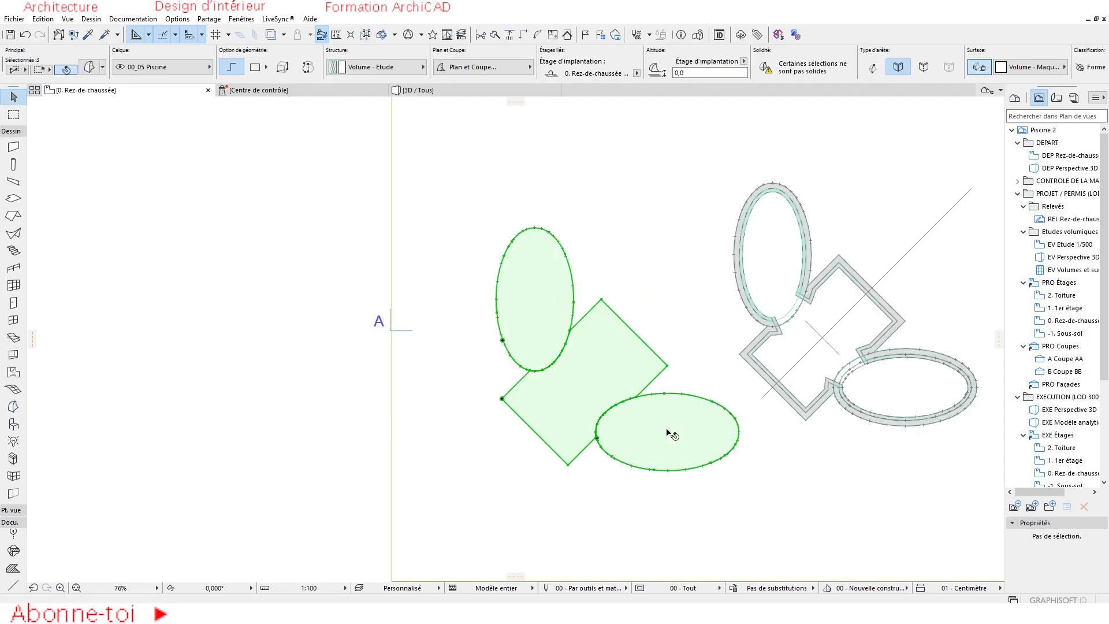
key("F5")
left_click_drag(498, 304, 540, 298)
left_click_drag(398, 305, 297, 389)
Extrude the two flat oval morphs upward, setting the extrusion distance of the second one to 1500
left_click(304, 371)
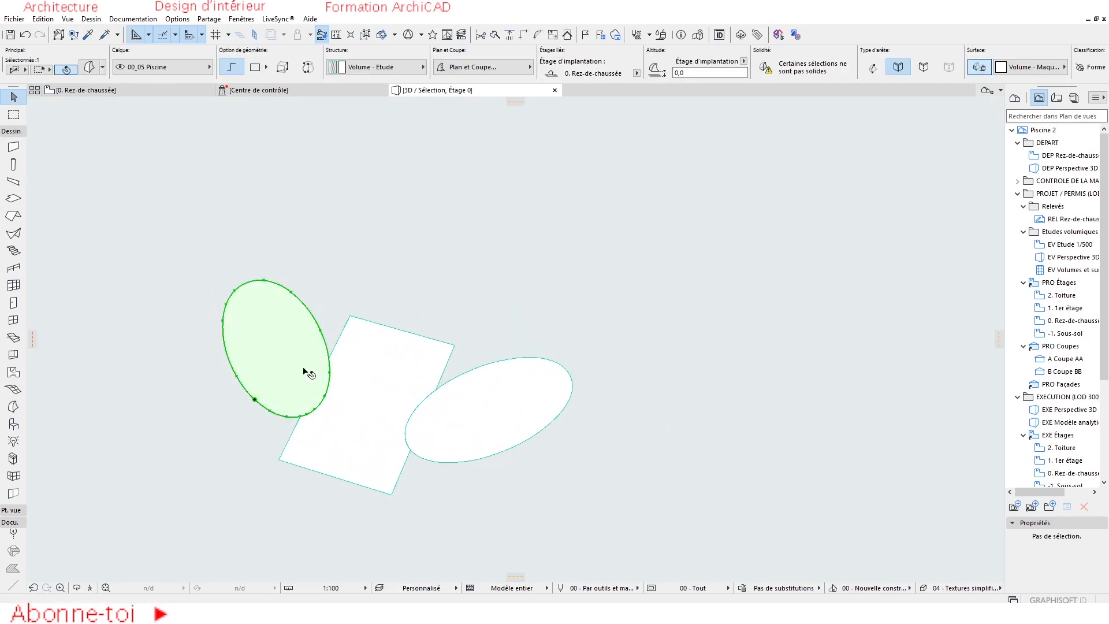
left_click(313, 340)
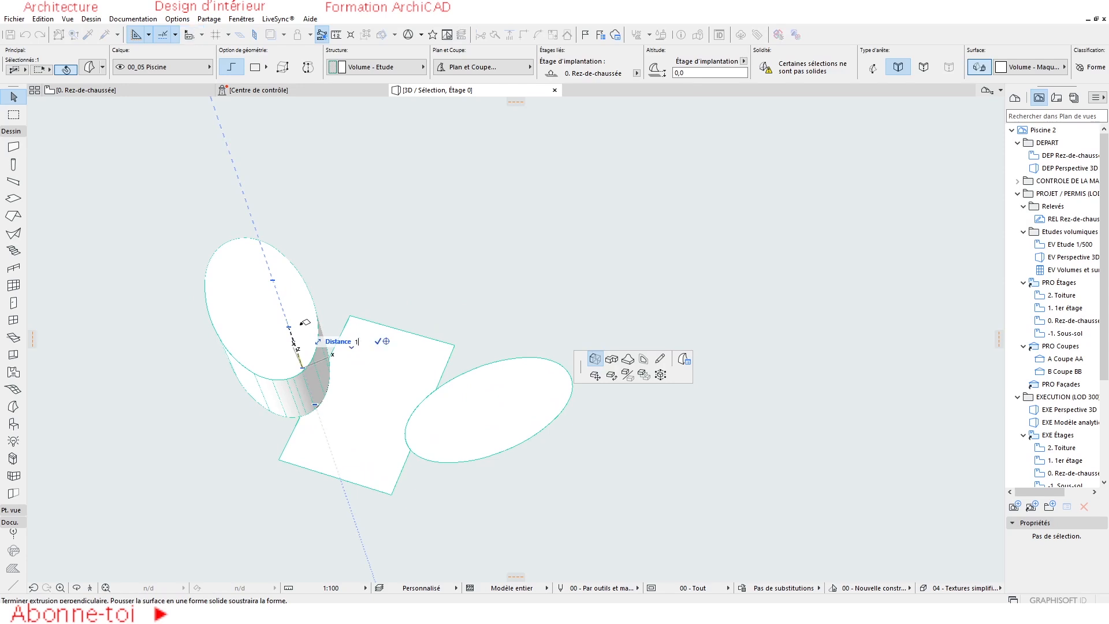
left_click(293, 341)
left_click(503, 406)
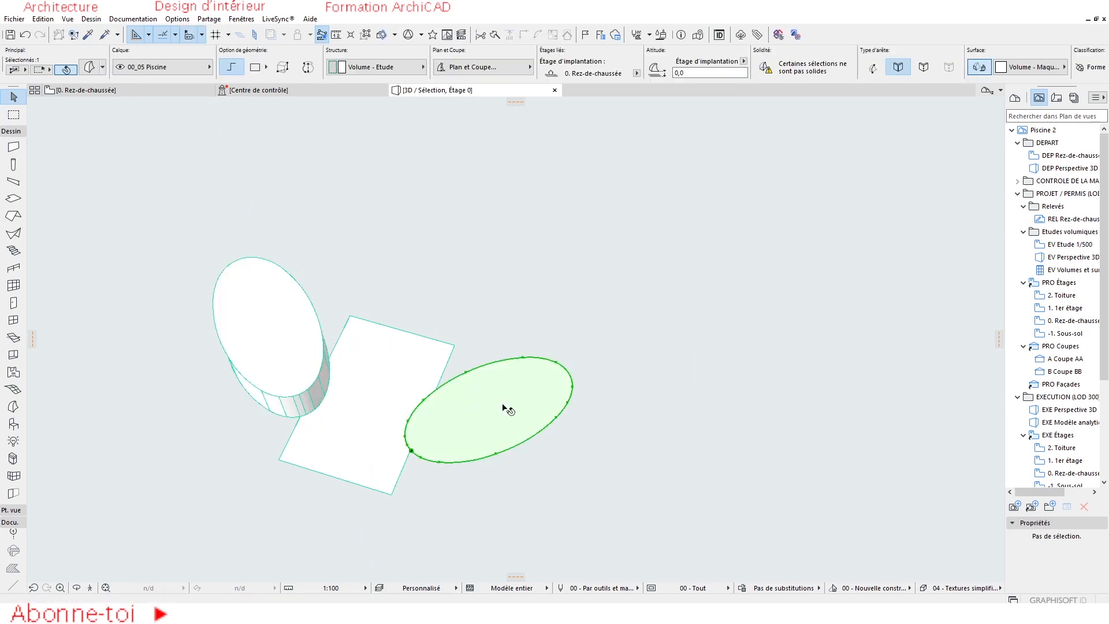
left_click(514, 361)
type("1500")
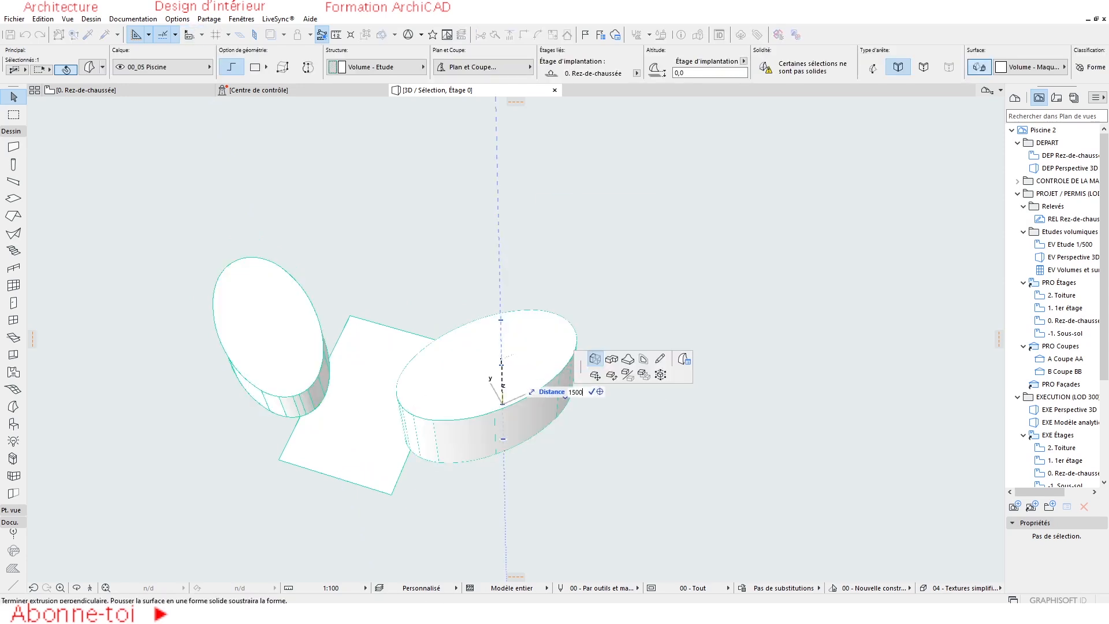
key("Return")
Extrude the central flat morph between the two ovals upward by 1200
left_click(383, 396)
left_click(389, 351)
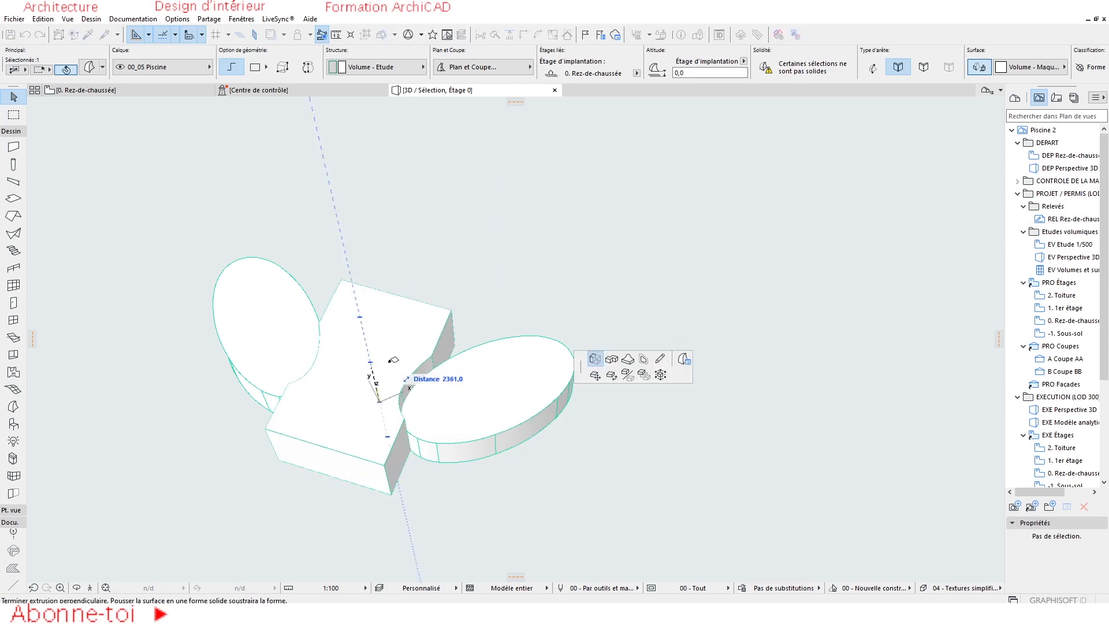
type("1200")
key("Return")
Raise the central morph block so its top aligns with the top edge of the adjacent oval morph
middle_click_drag(372, 403, 424, 415, "shift")
left_click(306, 417)
left_click(431, 411)
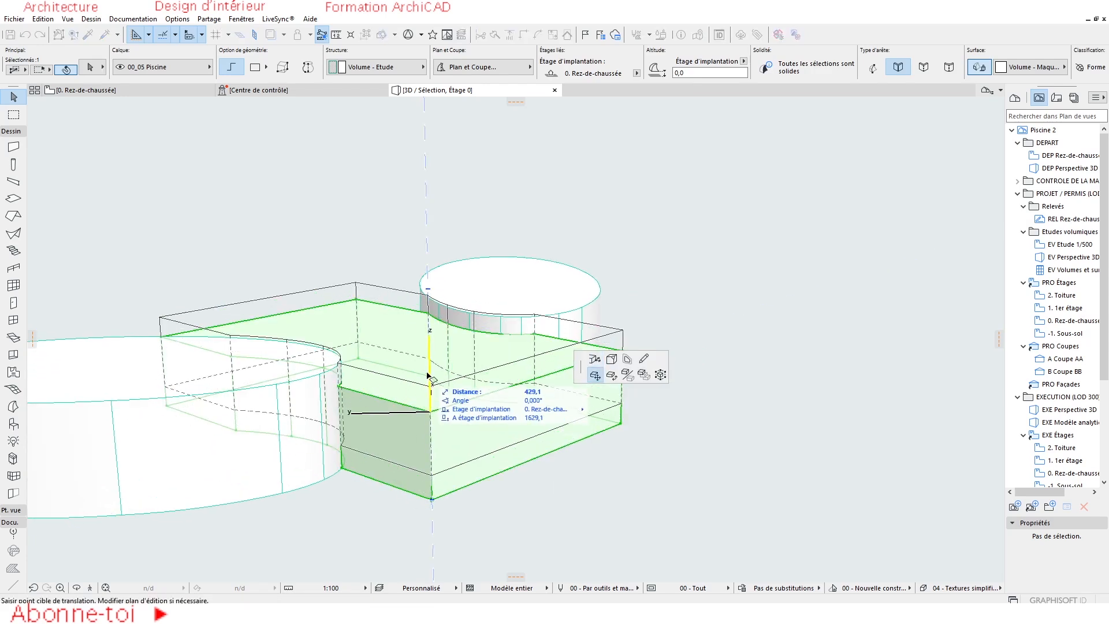
left_click(339, 367)
left_click(647, 430)
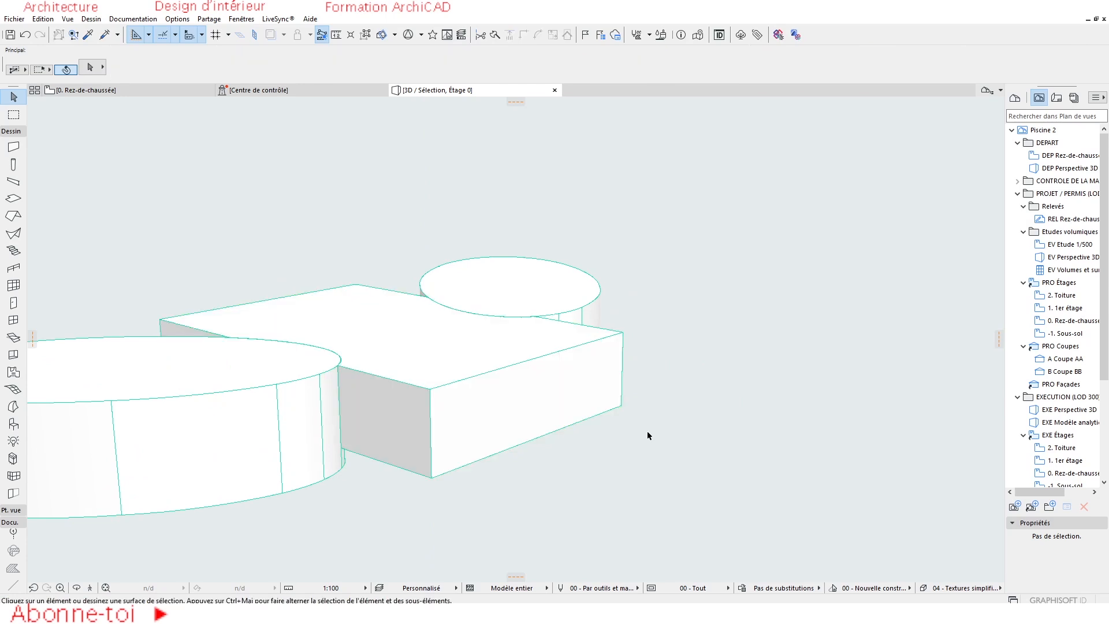
Assign the three pool-shaped morphs in the ground floor plan to the 01_05 Constr - Structure layer
middle_click_drag(647, 430, 319, 546, "shift")
left_click(116, 92)
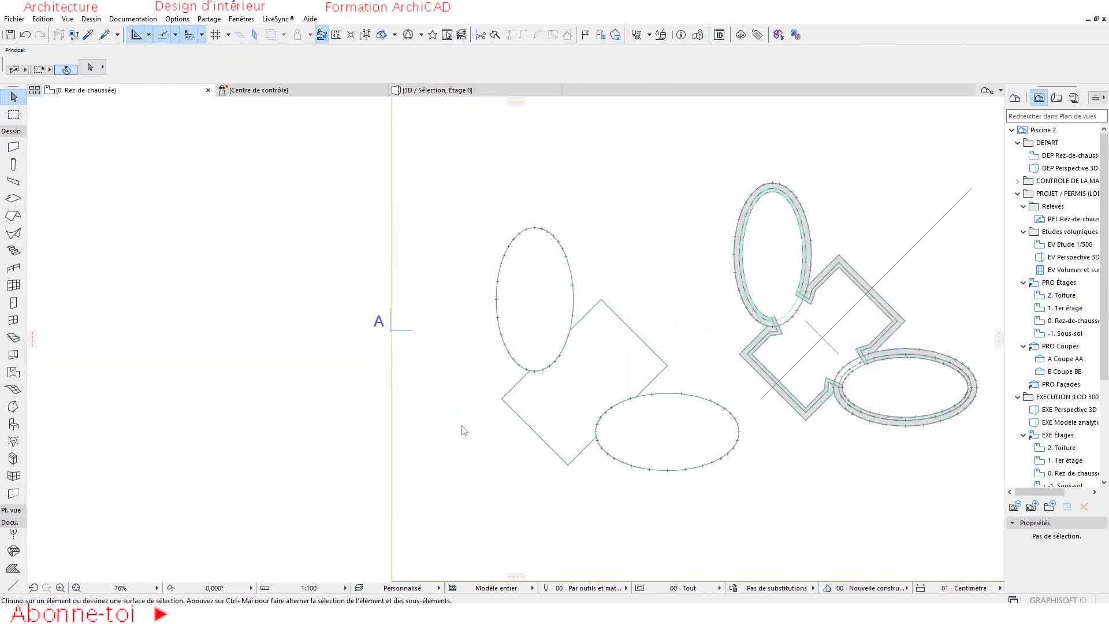
scroll(479, 423, "up", 2)
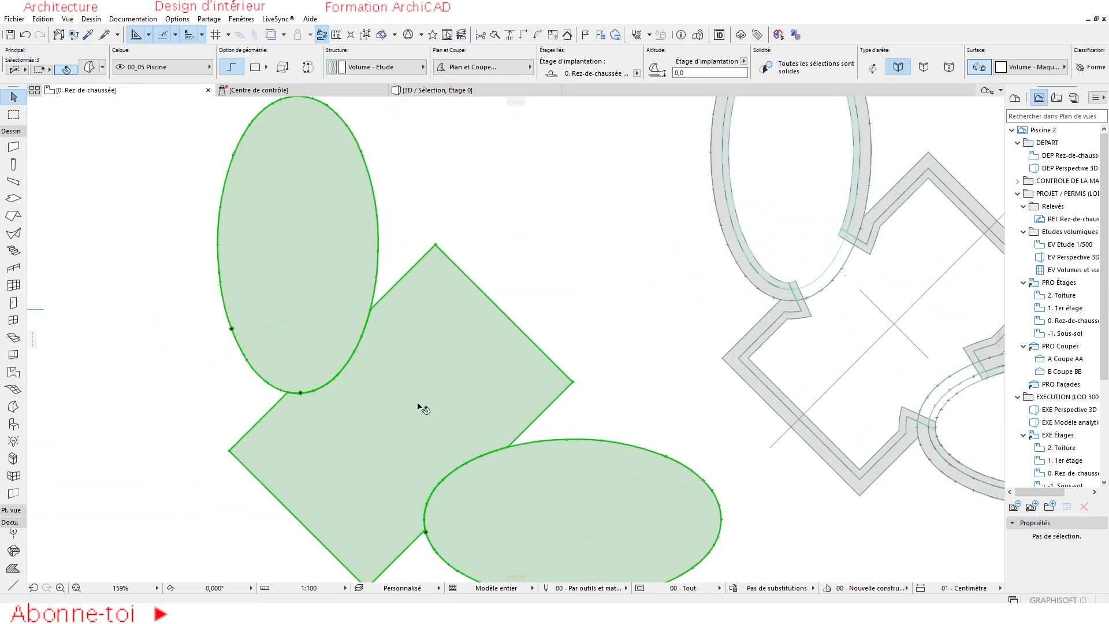
scroll(419, 409, "down", 2)
left_click(157, 67)
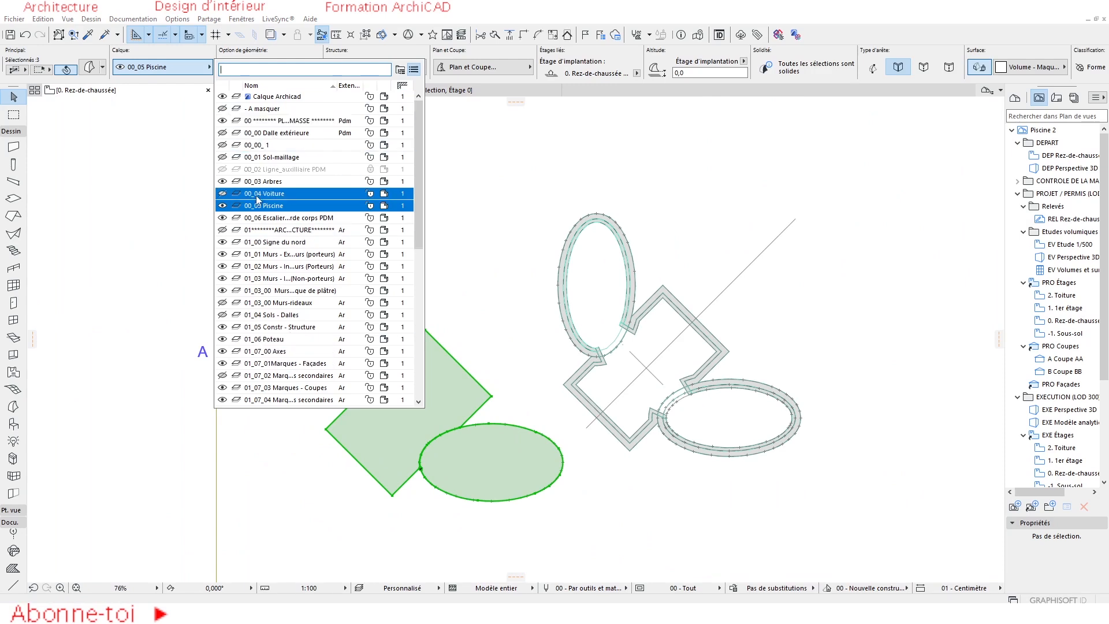
left_click(280, 327)
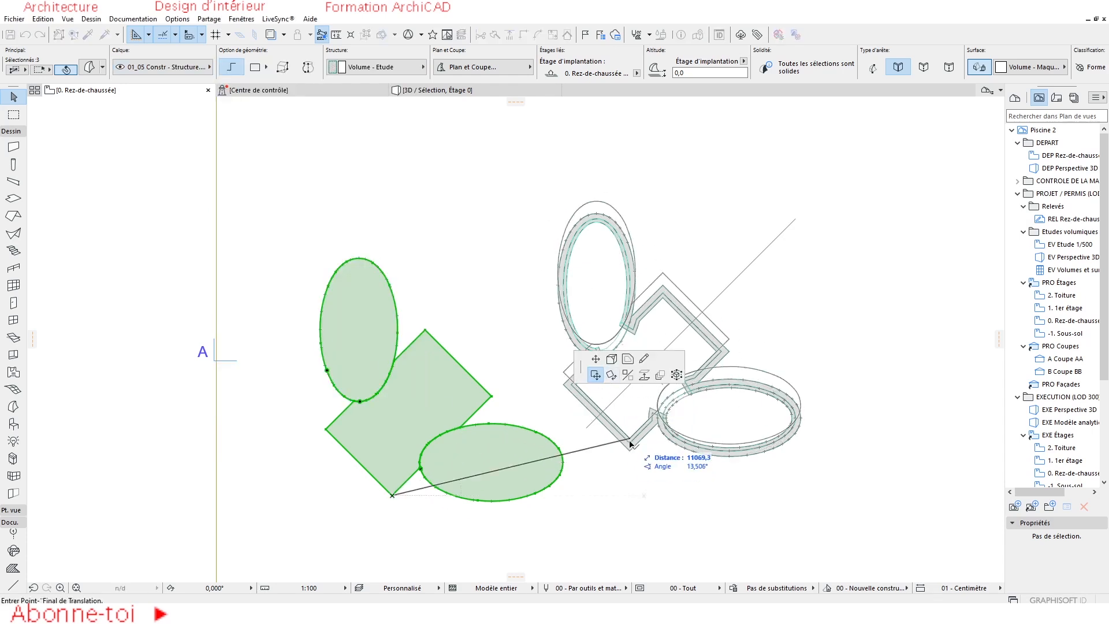
Move the three morphs onto the pool walls, matching the central morph's lower corner to the pool's corner, and check the volumes in 3D
left_click(443, 426)
scroll(370, 404, "down", 4)
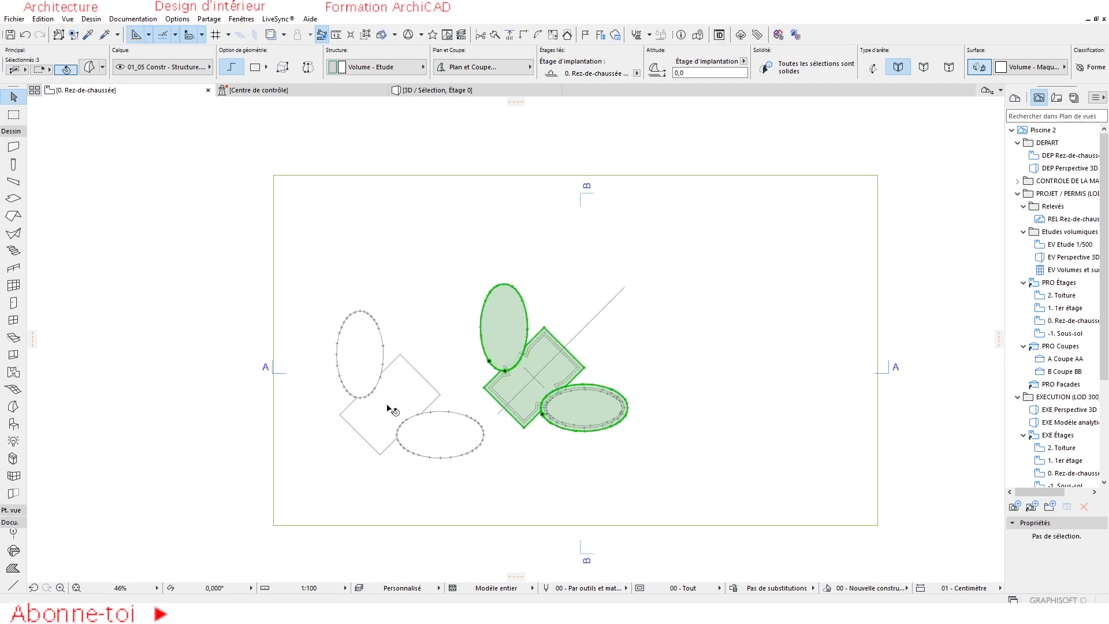
left_click(428, 91)
scroll(526, 427, "up", 2)
scroll(410, 442, "down", 4)
middle_click_drag(362, 428, 460, 348, "shift")
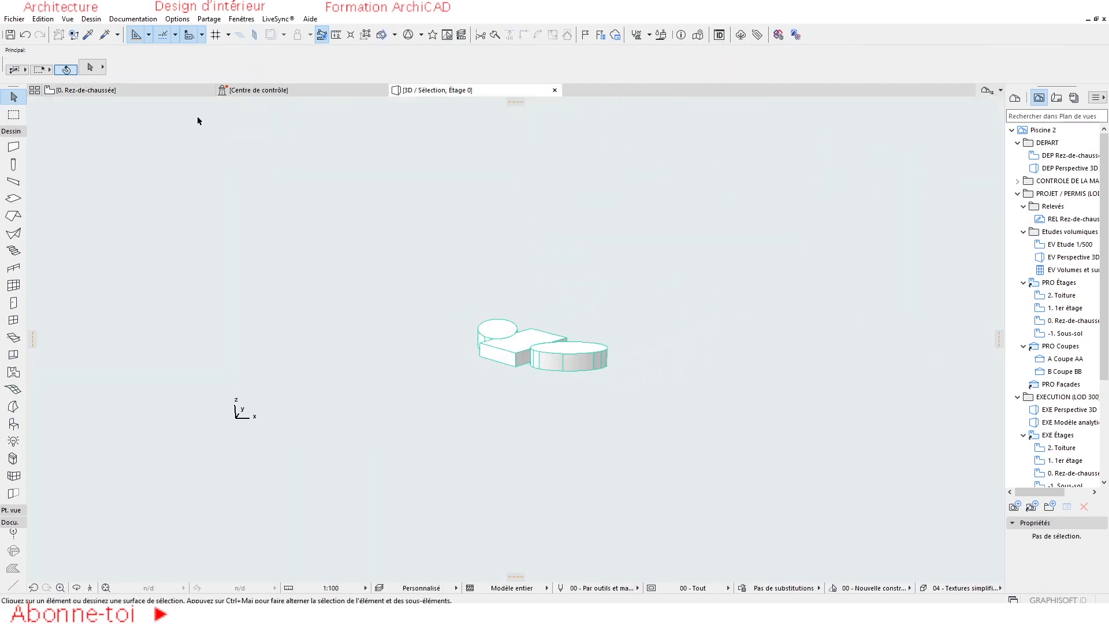
middle_click_drag(349, 319, 491, 446, "shift")
Add the terrain mesh to the selected pool morphs in the floor plan and show the selection in 3D
left_click(137, 91)
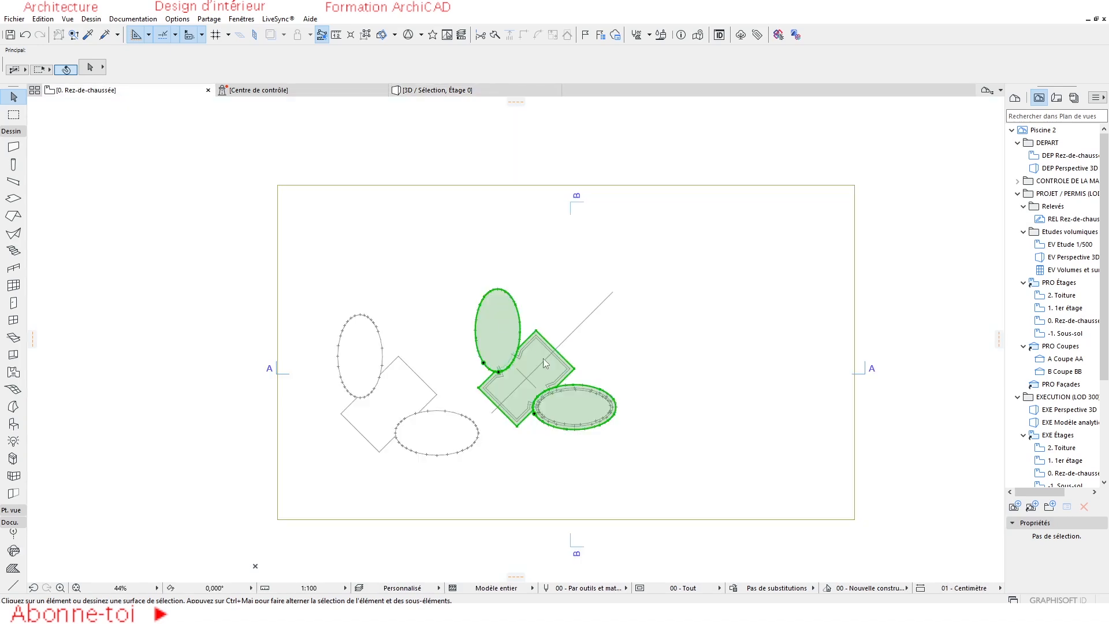
left_click(401, 263, "shift")
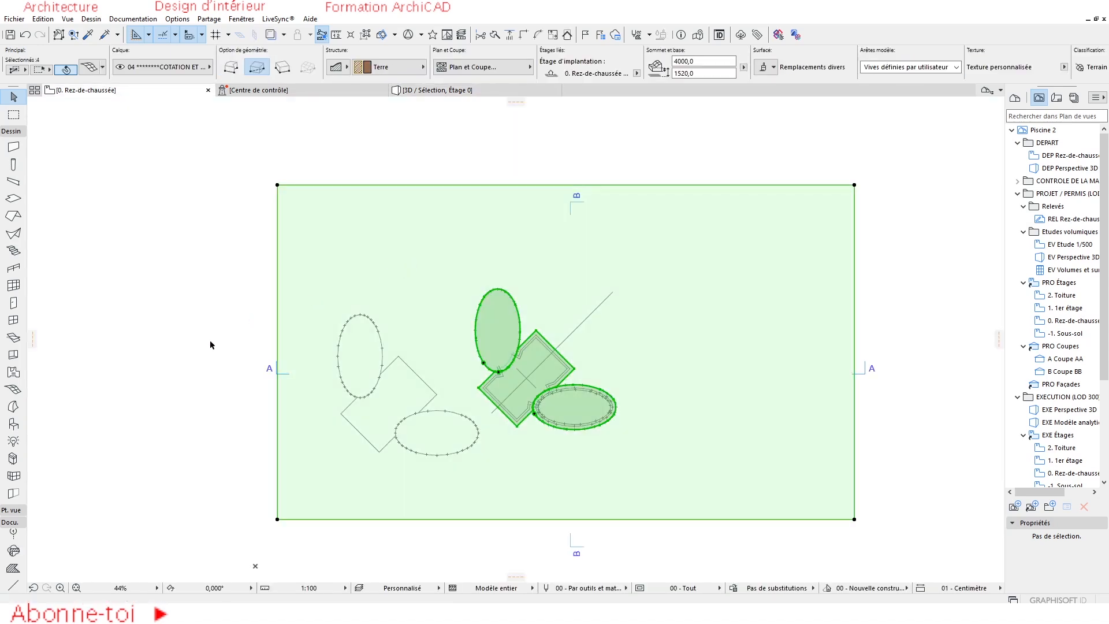
key("F5")
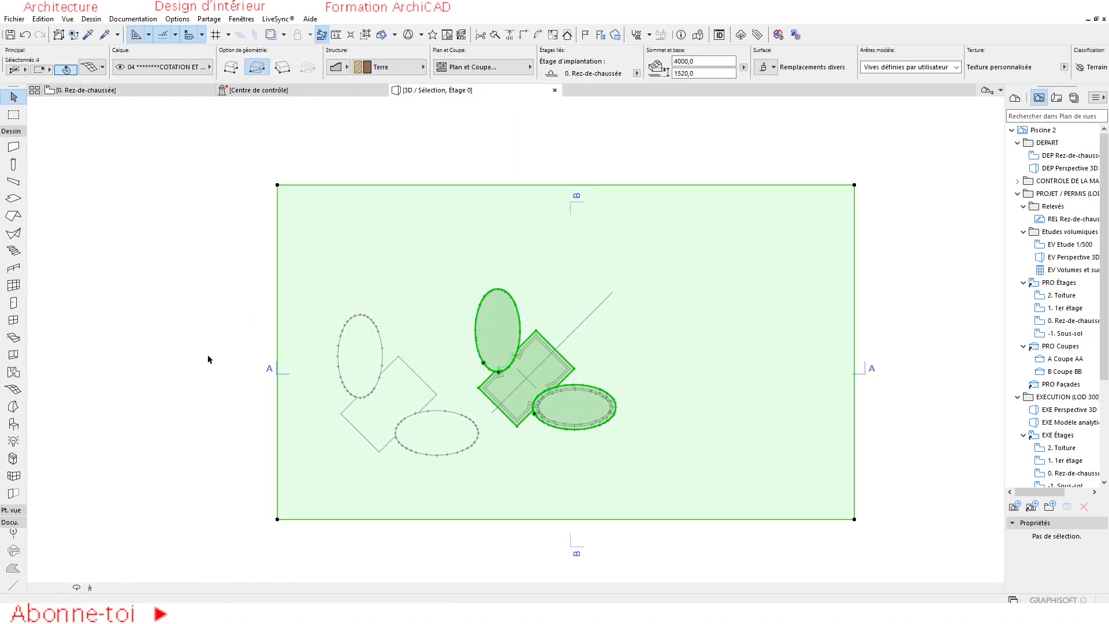
scroll(470, 374, "up", 2)
middle_click_drag(579, 287, 535, 302, "shift")
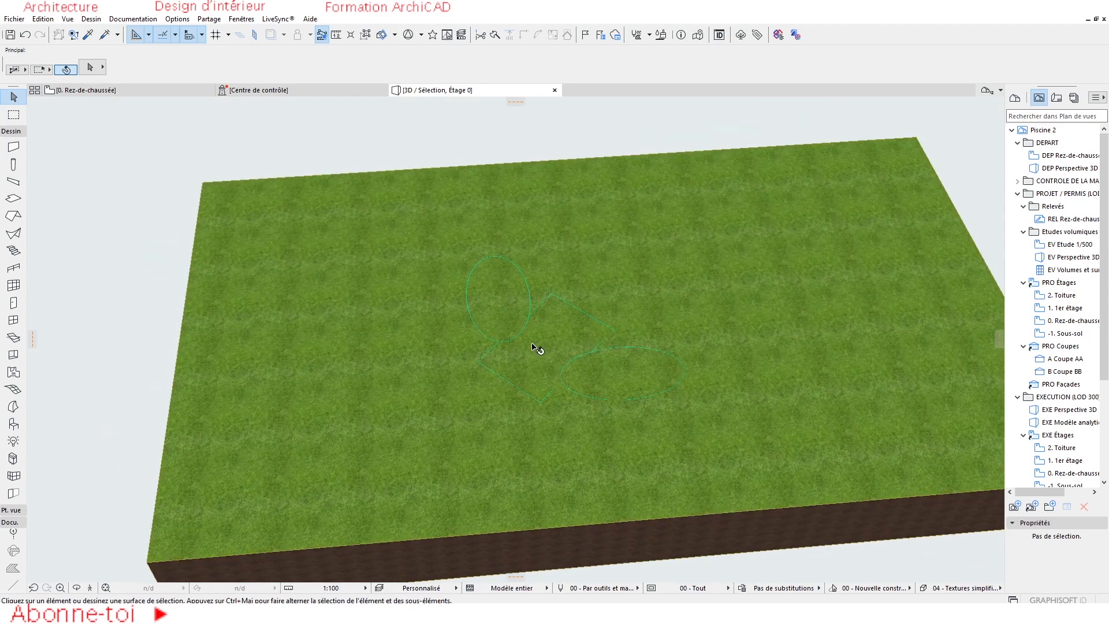
Subtract the three pool morphs from the terrain mesh with solid element operations, using the morphs as operators and the terrain as target
left_click(508, 324)
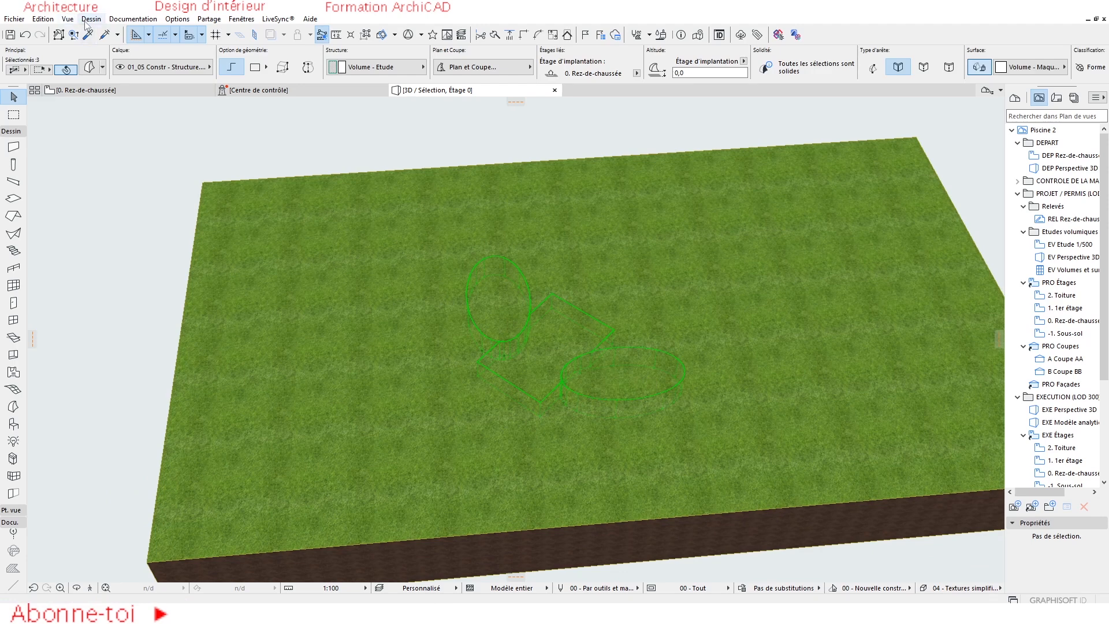
left_click(86, 19)
left_click(110, 139)
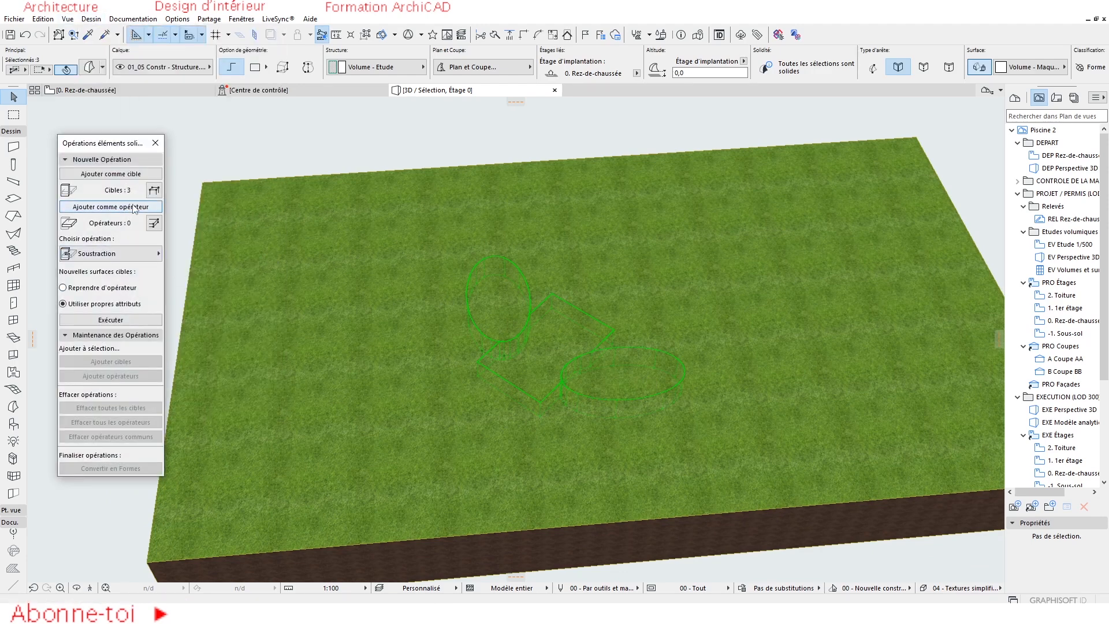
left_click(439, 303)
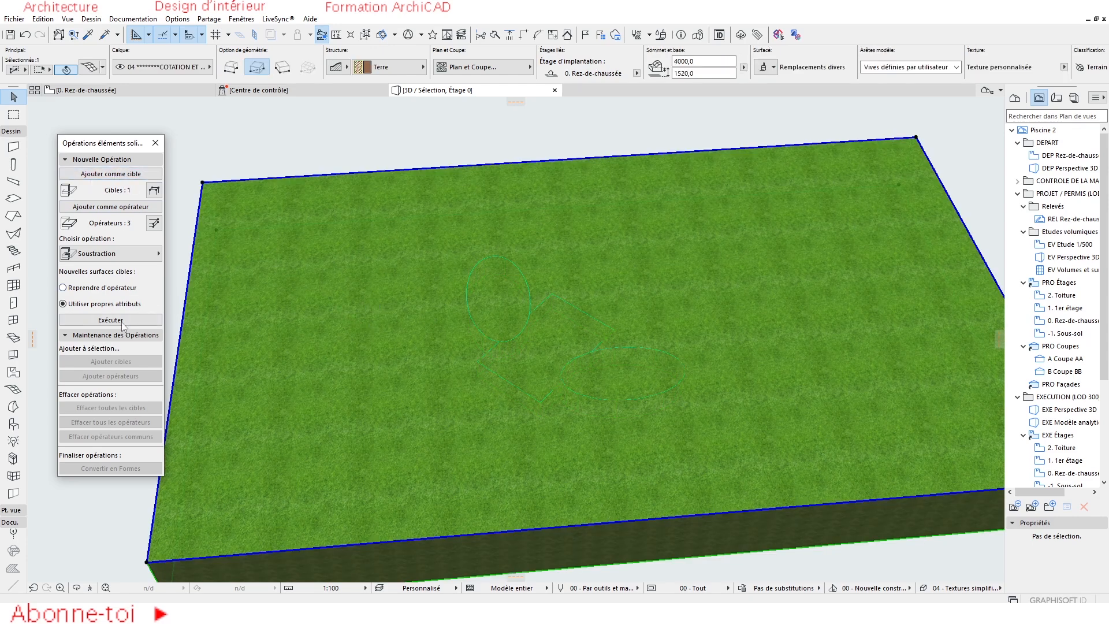
Try moving the three pool morphs to the "- A masquer" layer, and undo the layer change
left_click(523, 311)
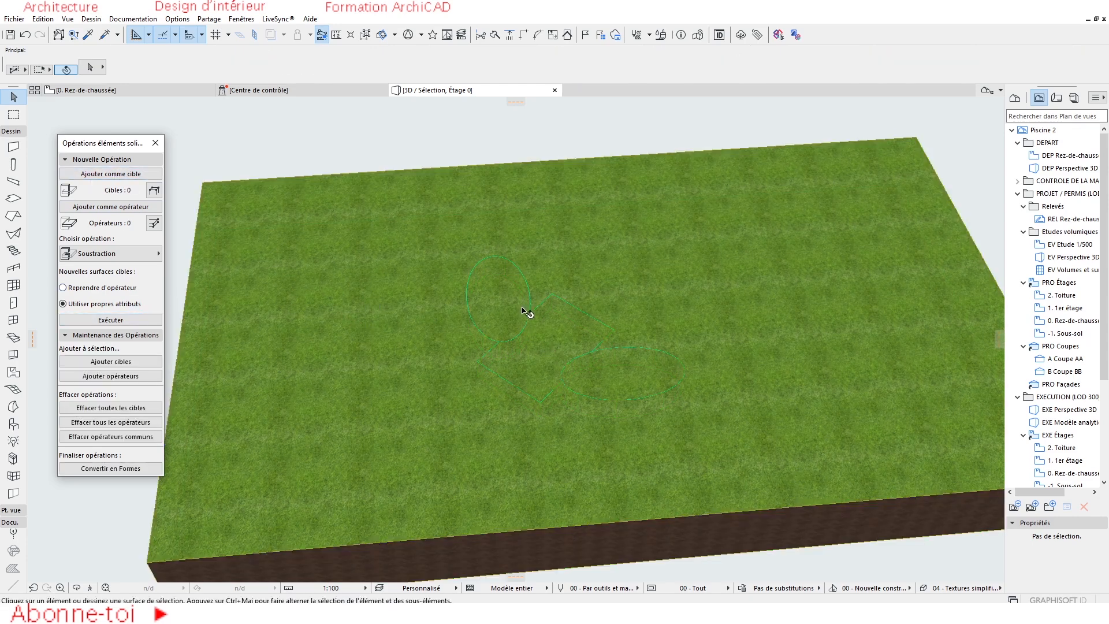
left_click(557, 328, "shift")
left_click(609, 368, "shift")
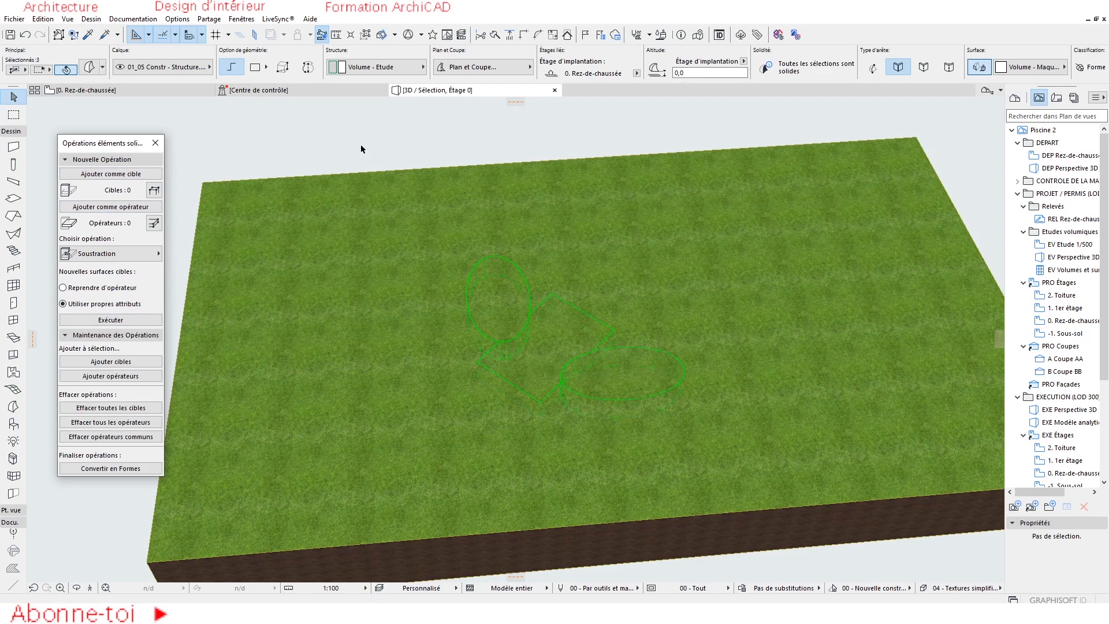
left_click(155, 68)
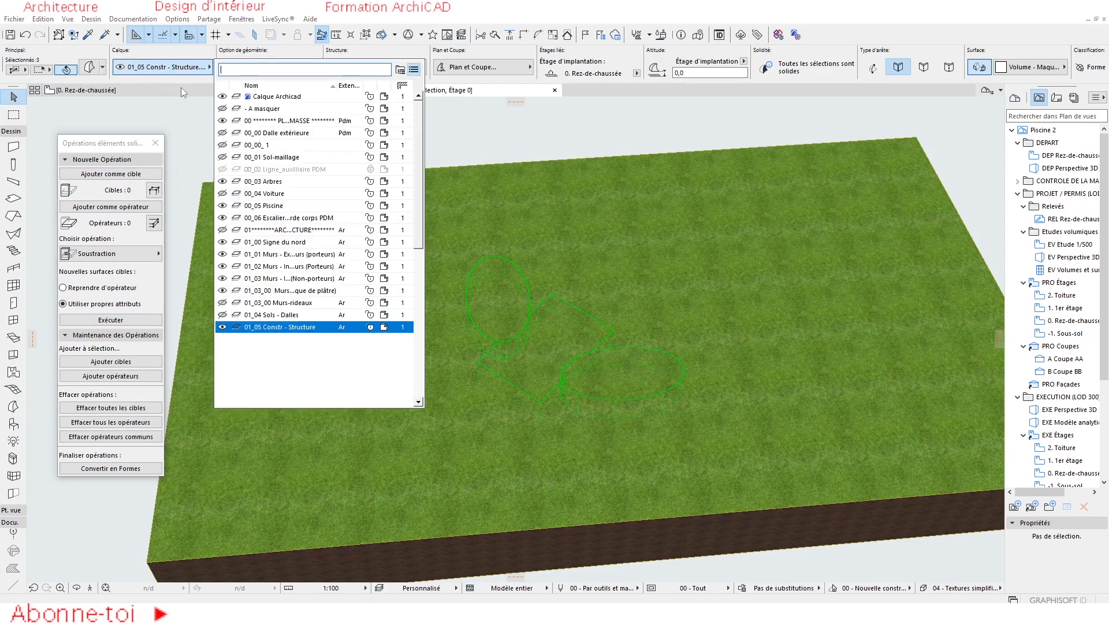
left_click(280, 111)
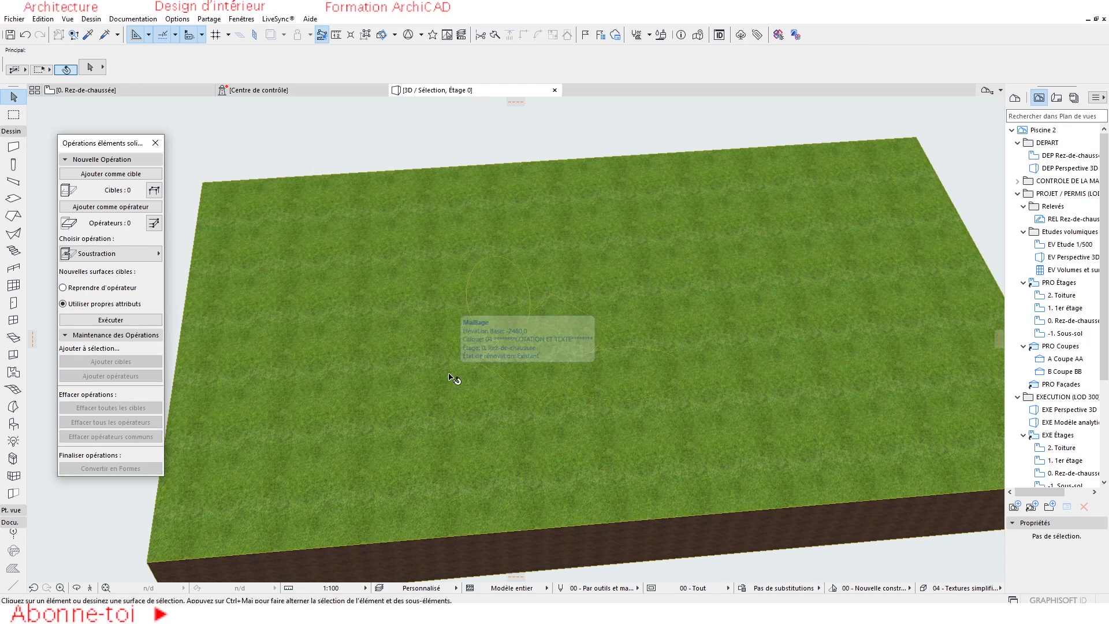
scroll(567, 393, "up", 3)
middle_click_drag(601, 400, 593, 363, "shift")
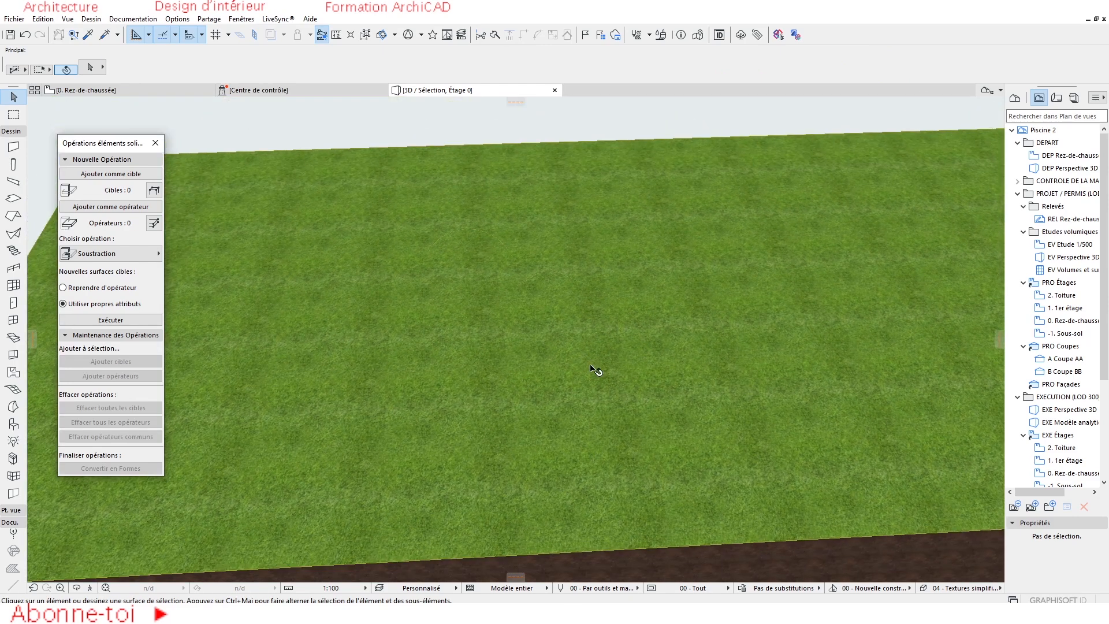
left_click(26, 36)
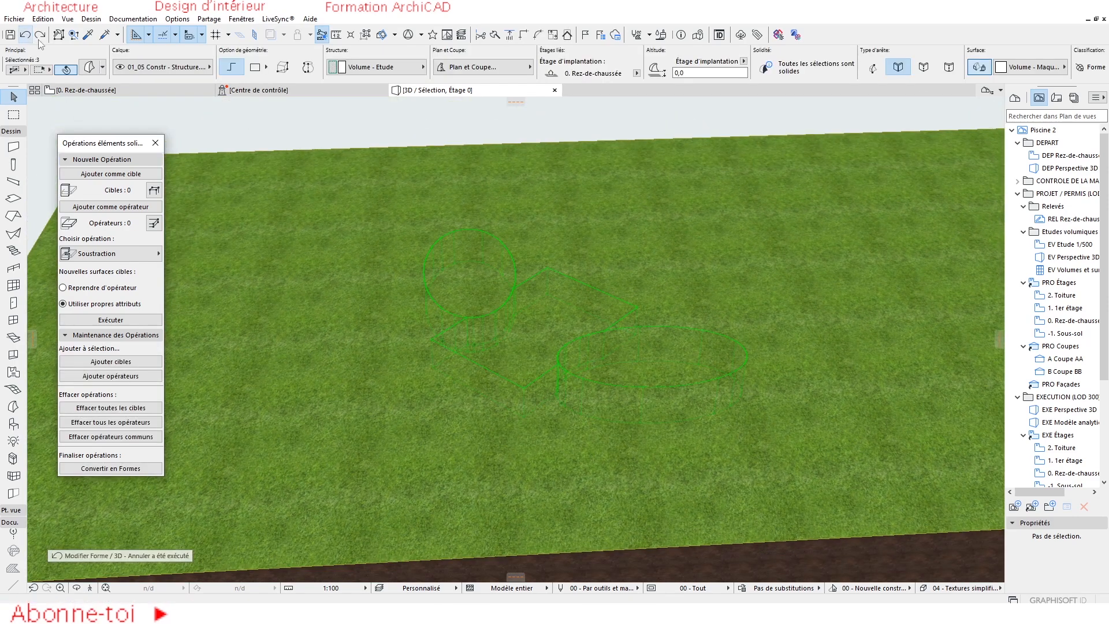
Examine the solid operation links on the oval morph and on the terrain mesh
middle_click_drag(507, 372, 511, 288, "shift")
key("Escape")
left_click(502, 274)
mouse_move(511, 313)
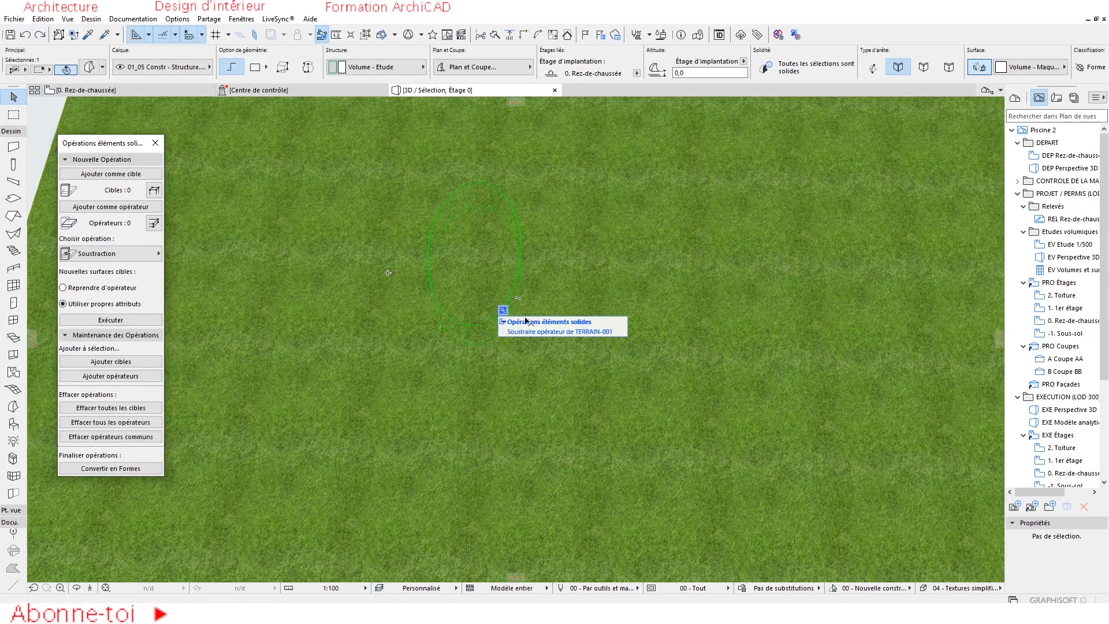
left_click(765, 463)
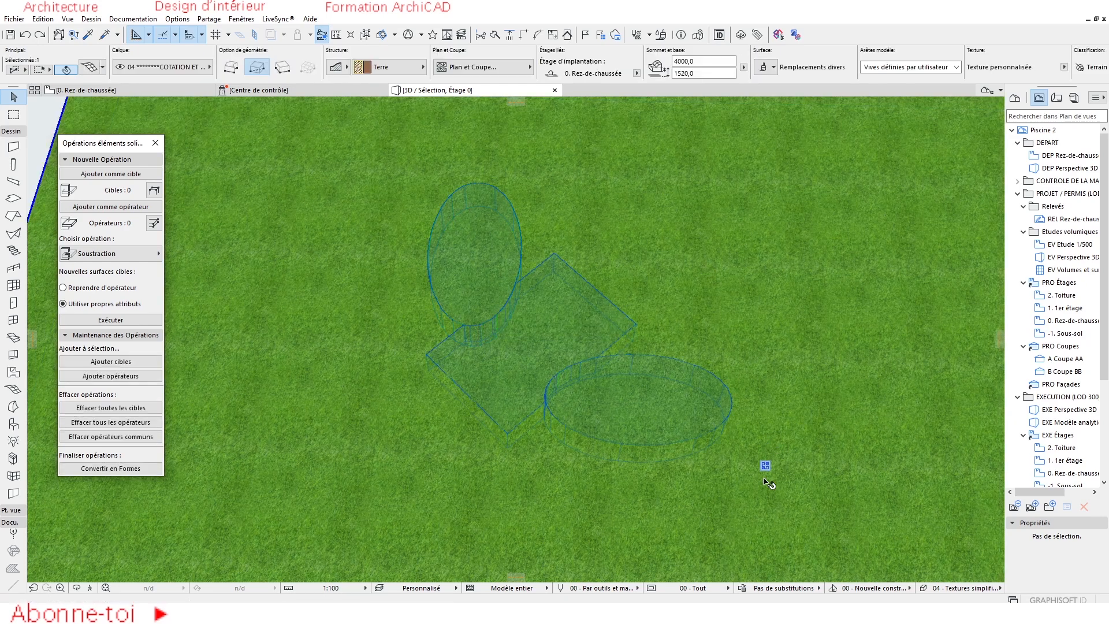
mouse_move(766, 465)
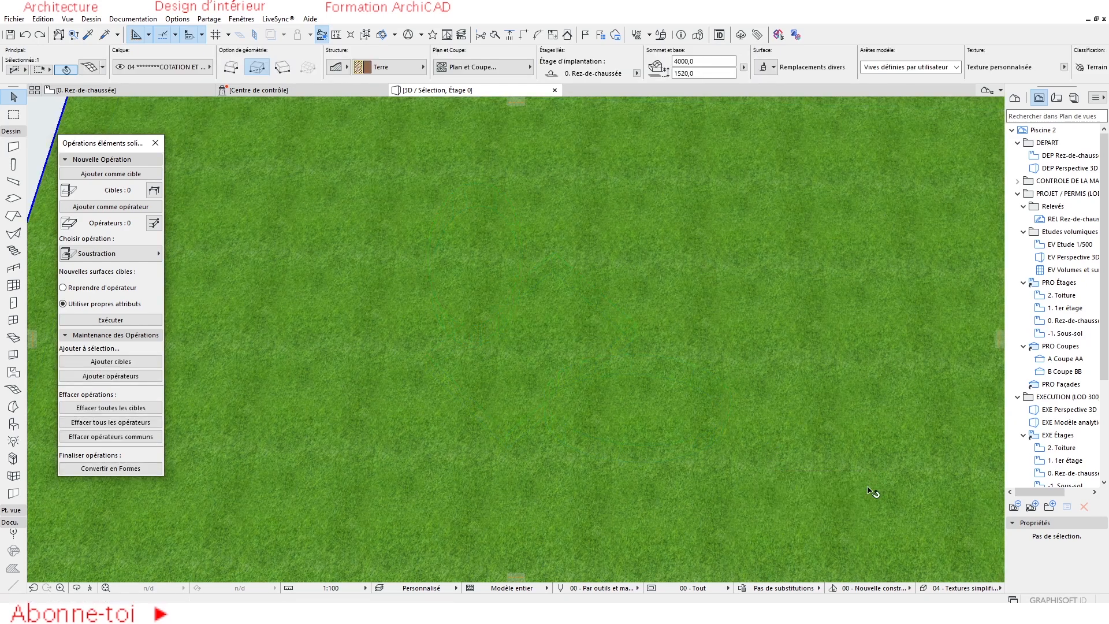
key("Escape")
Make the "- A masquer" layer visible in the layer settings
key("ctrl+l")
left_click(402, 88)
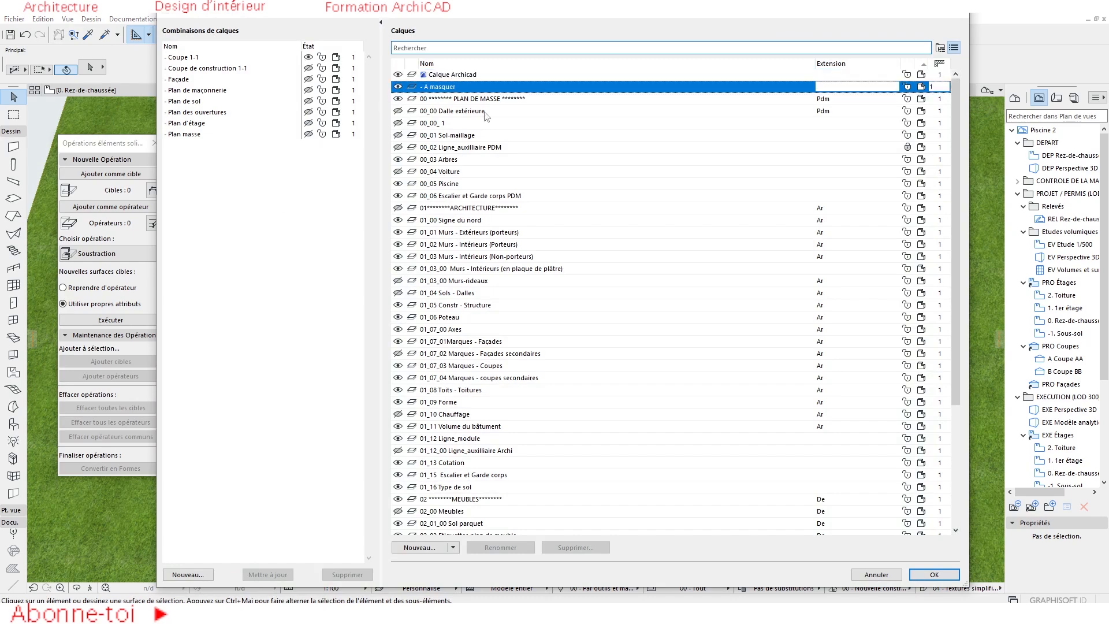
left_click(926, 574)
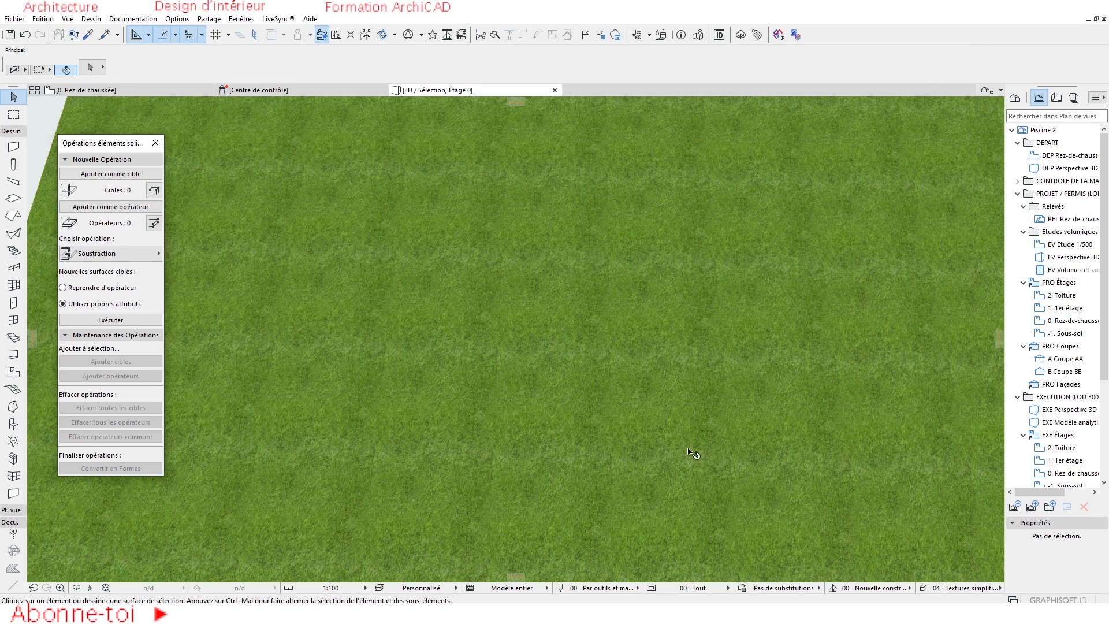
Extrude the top faces of the three pool morphs upward so the volumes rise well above the grass surface
left_click(593, 335)
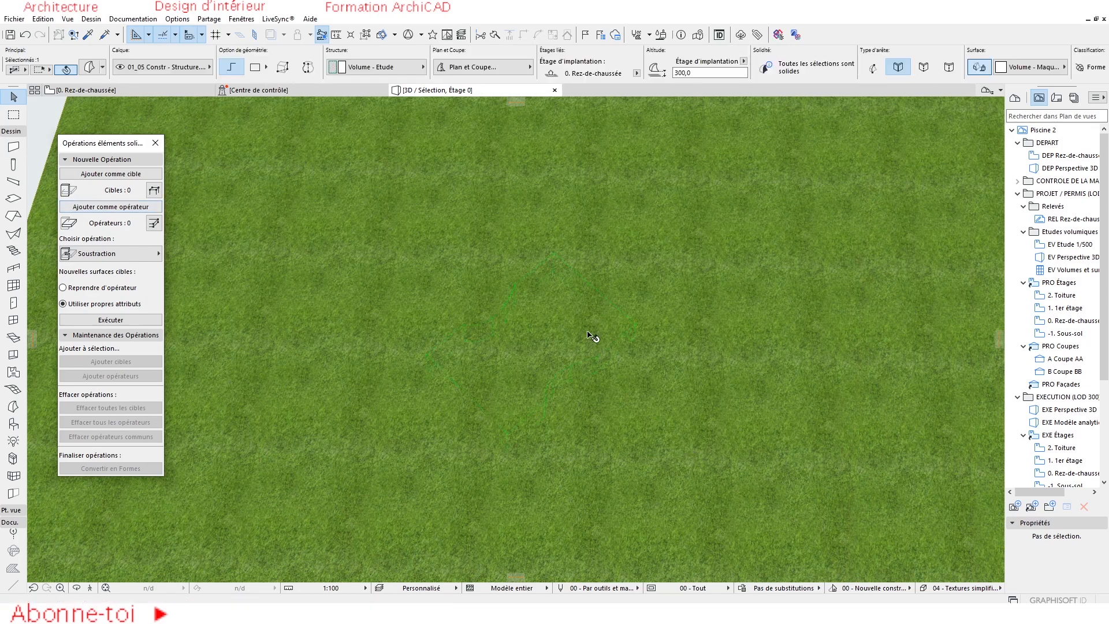
left_click(645, 410, "shift")
left_click(622, 312)
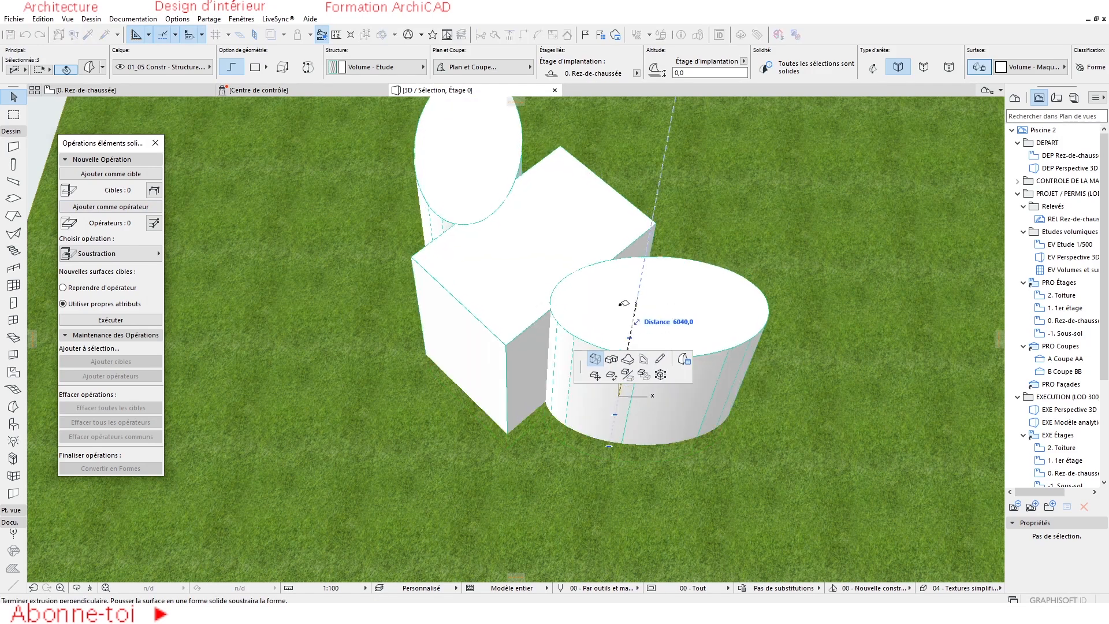
key("Escape")
middle_click_drag(641, 371, 525, 416, "shift")
key("Escape")
Subtract the three heightened morphs from the terrain, setting them as operators and the terrain mesh as target
left_click(462, 320)
left_click(546, 347, "shift")
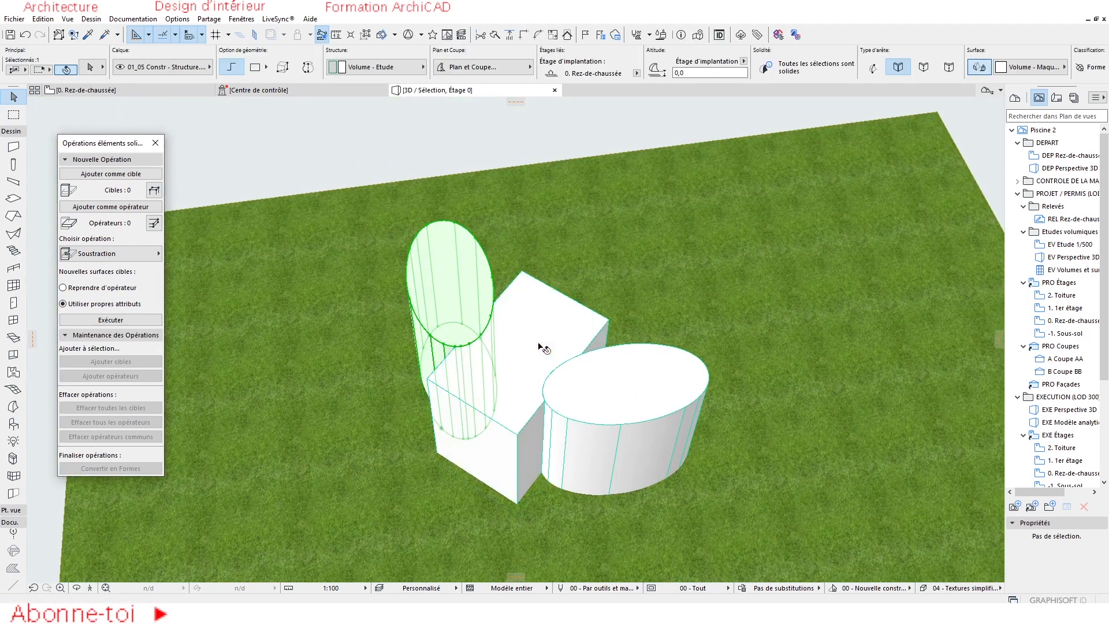
left_click(564, 371, "shift")
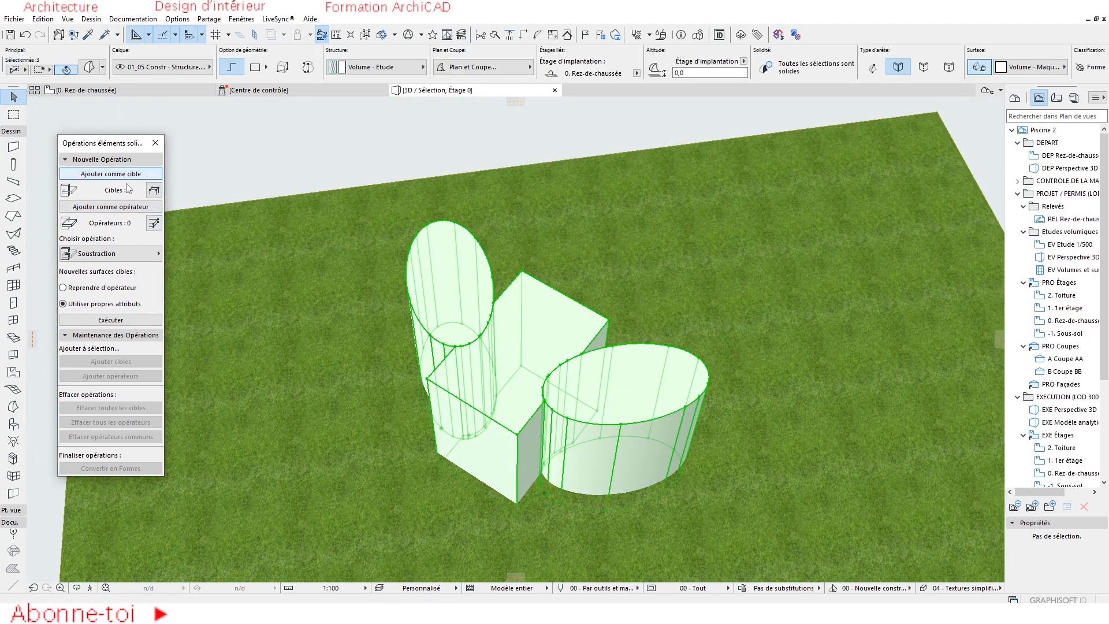
left_click(409, 391)
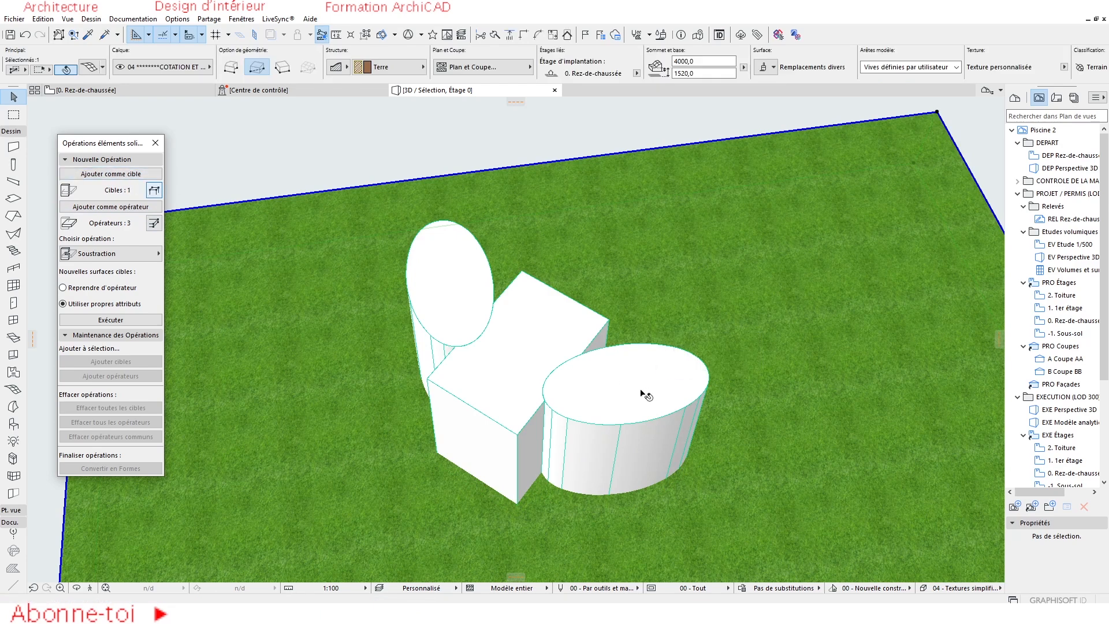
left_click(145, 324)
key("Escape")
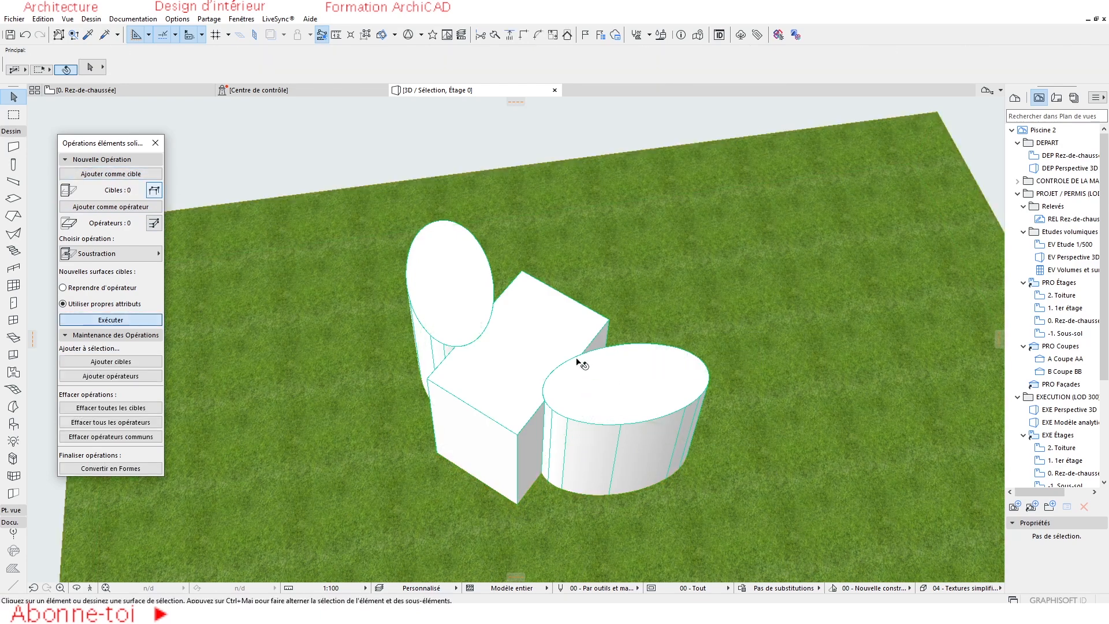
Assign the three heightened pool morphs to the "- A masquer" layer
left_click(569, 344)
left_click(640, 380, "shift")
left_click(443, 291, "shift")
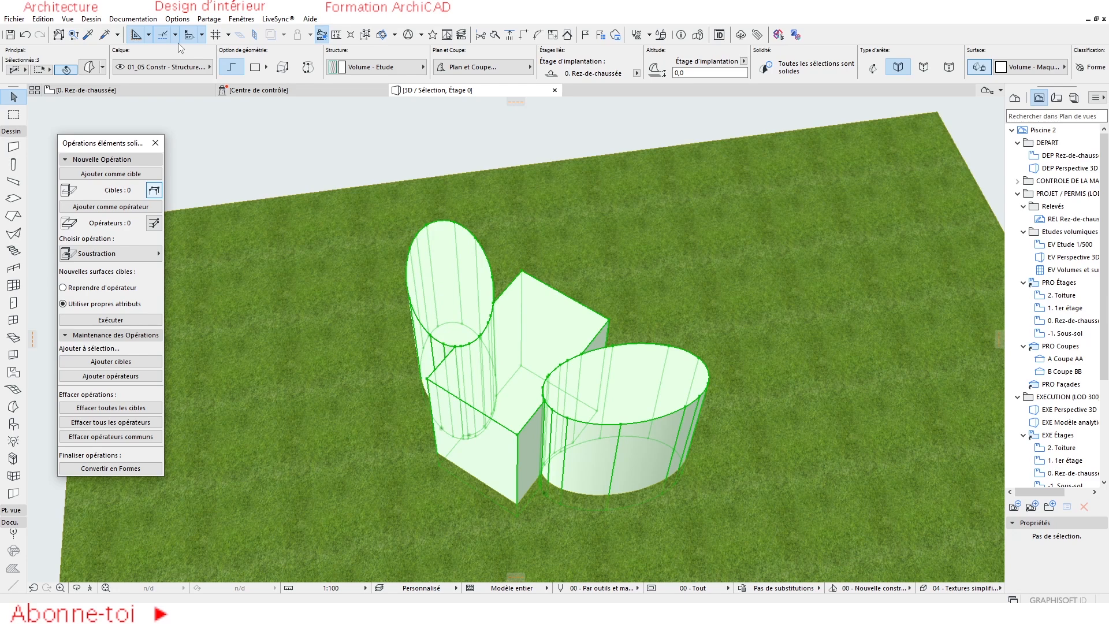
left_click(163, 67)
left_click(276, 108)
key("Escape")
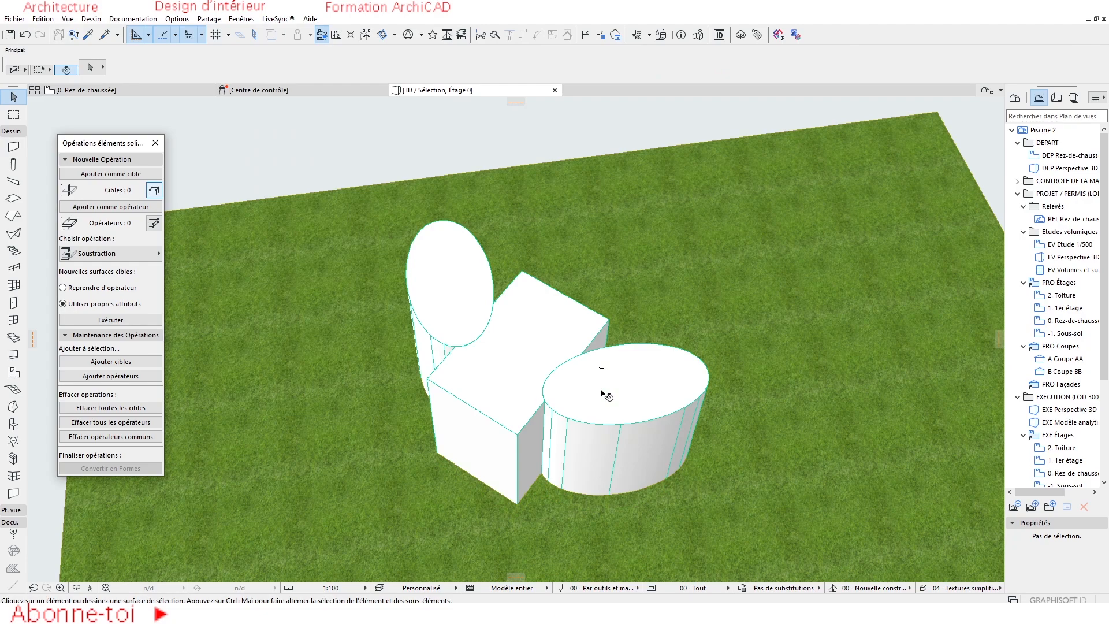
Hide the "- A masquer" layer and inspect the pool-shaped excavation in the terrain
key("ctrl+l")
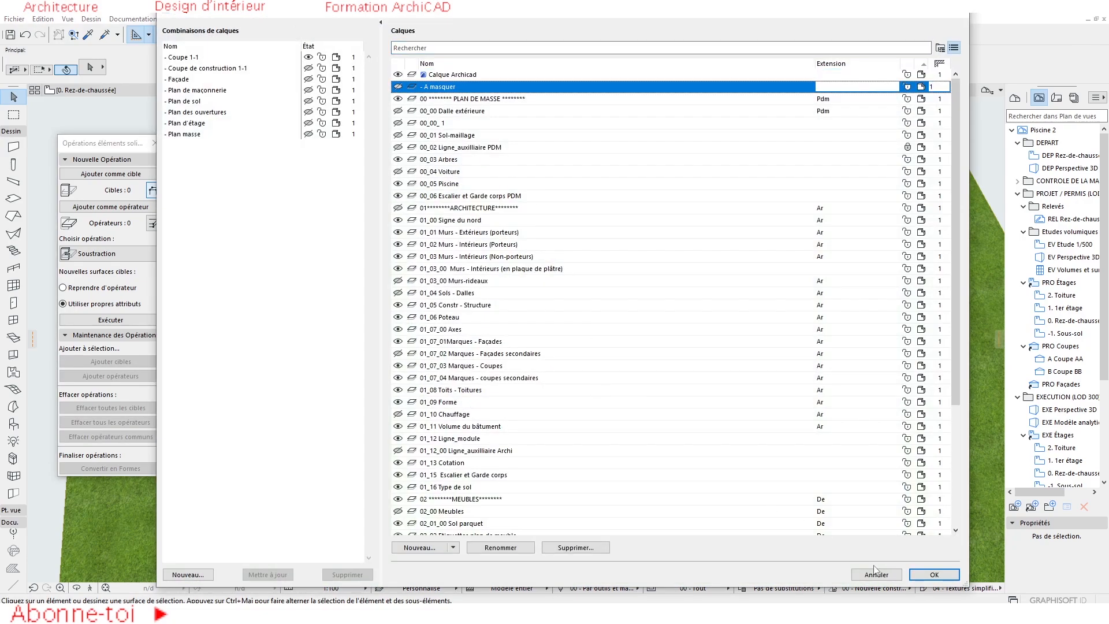
left_click(936, 575)
middle_click_drag(515, 438, 341, 375, "shift")
scroll(447, 364, "up", 3)
middle_click_drag(445, 364, 658, 470, "shift")
scroll(607, 440, "up", 3)
middle_click_drag(562, 448, 612, 401, "shift")
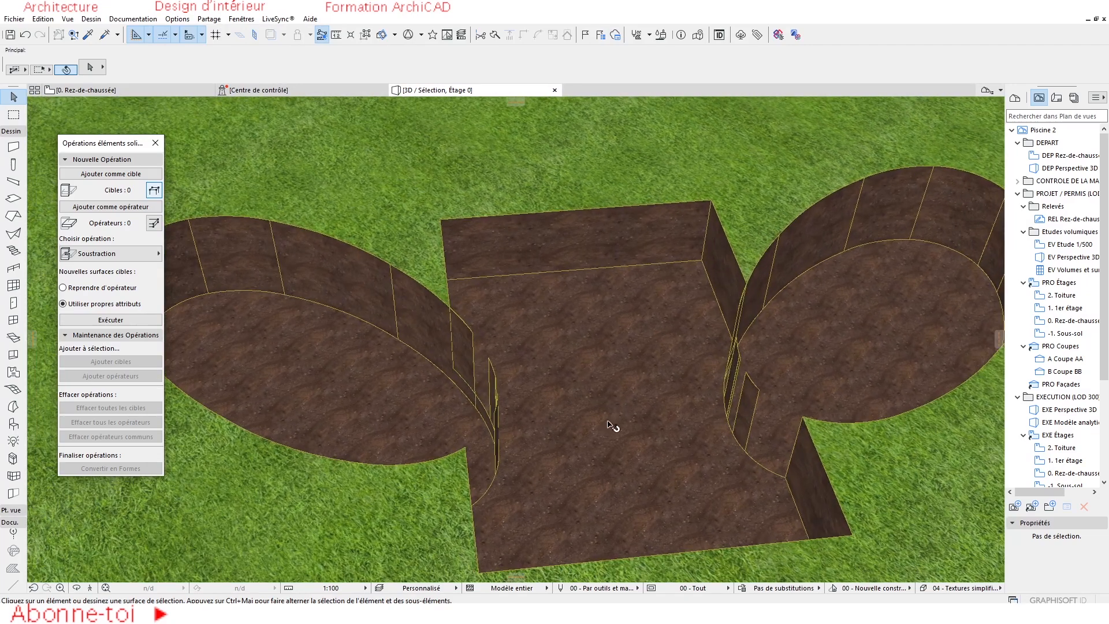
left_click(580, 430)
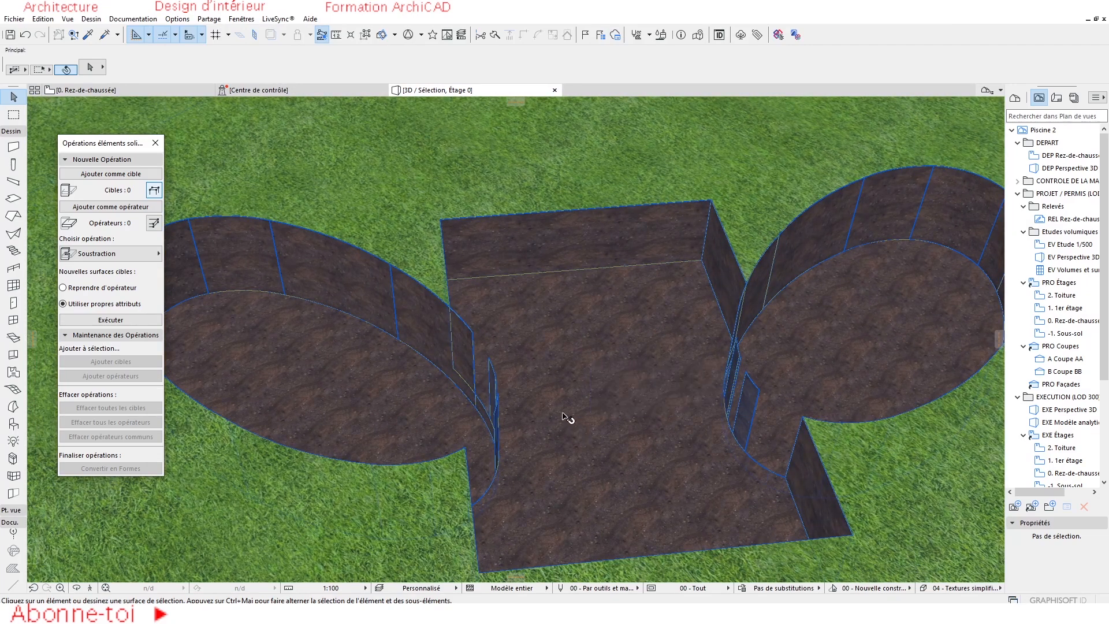
Make the "- A masquer" layer visible again in the layer settings
scroll(550, 407, "up", 2)
middle_click_drag(549, 407, 478, 398, "shift")
key("ctrl+l")
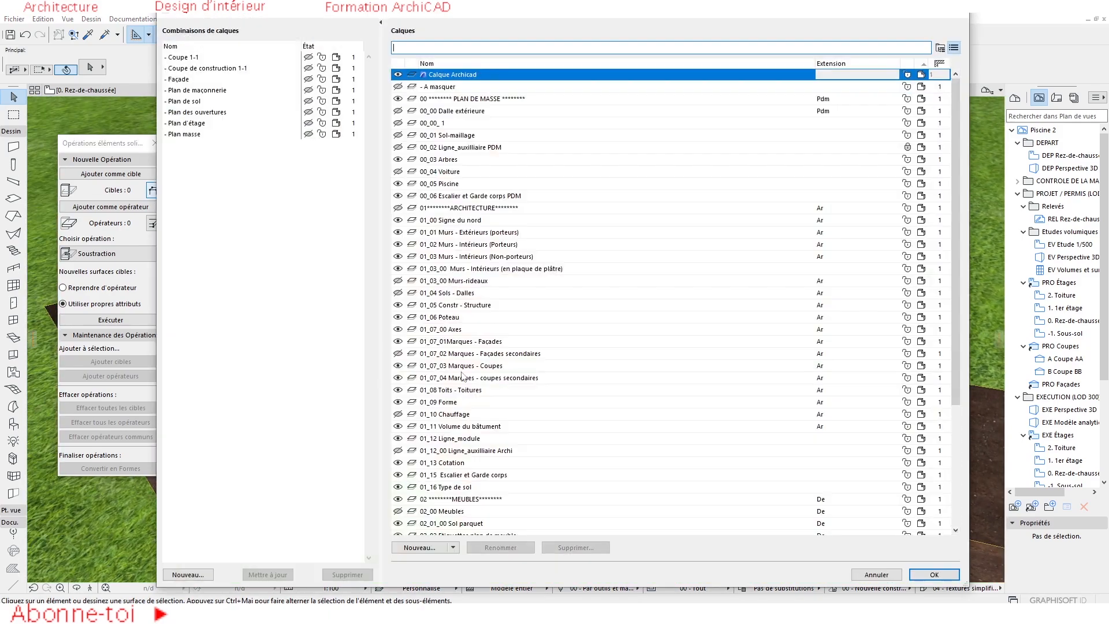
left_click(397, 88)
left_click(924, 575)
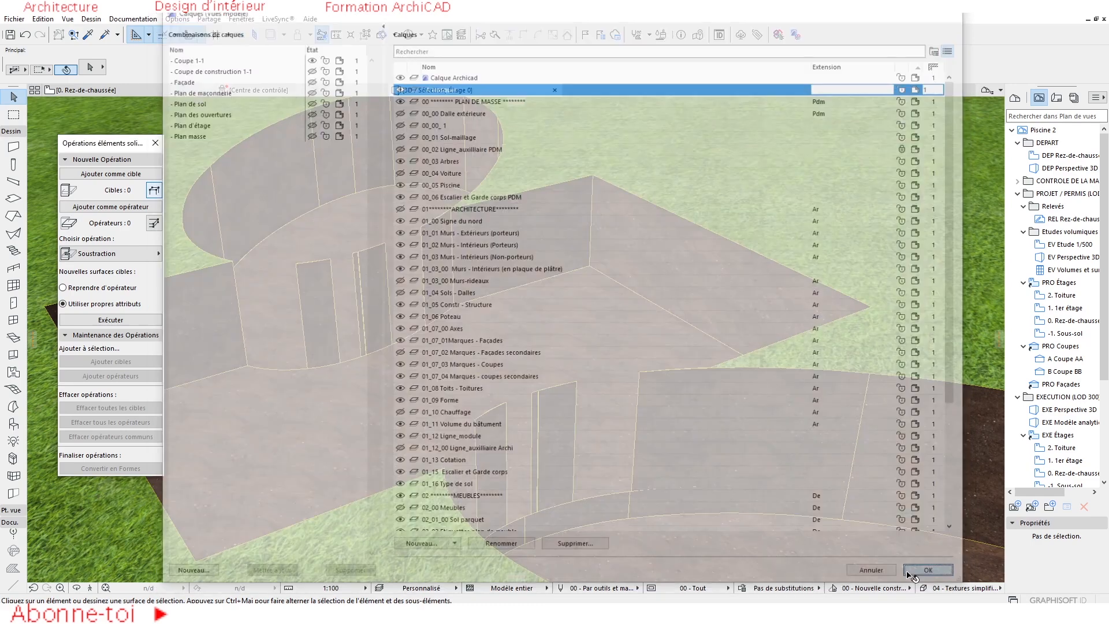
Assign the grass terrain mesh to the "00_01 Sol-maillage" layer
scroll(641, 519, "down", 5)
left_click_drag(616, 502, 467, 384)
left_click(415, 409)
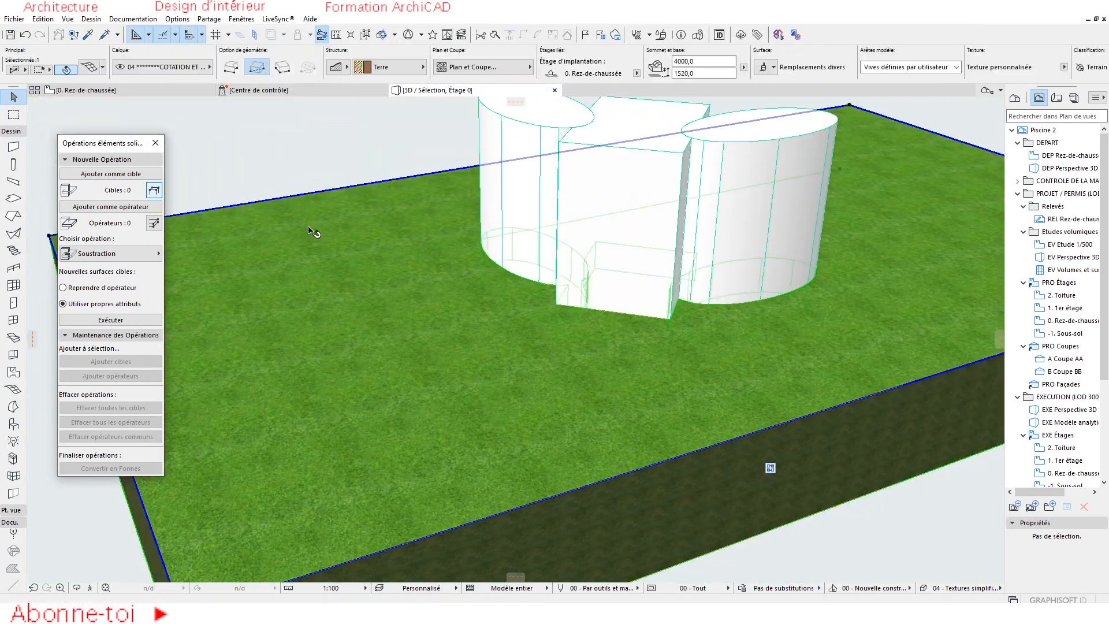
left_click(141, 66)
scroll(314, 118, "up", 8)
scroll(315, 119, "up", 1)
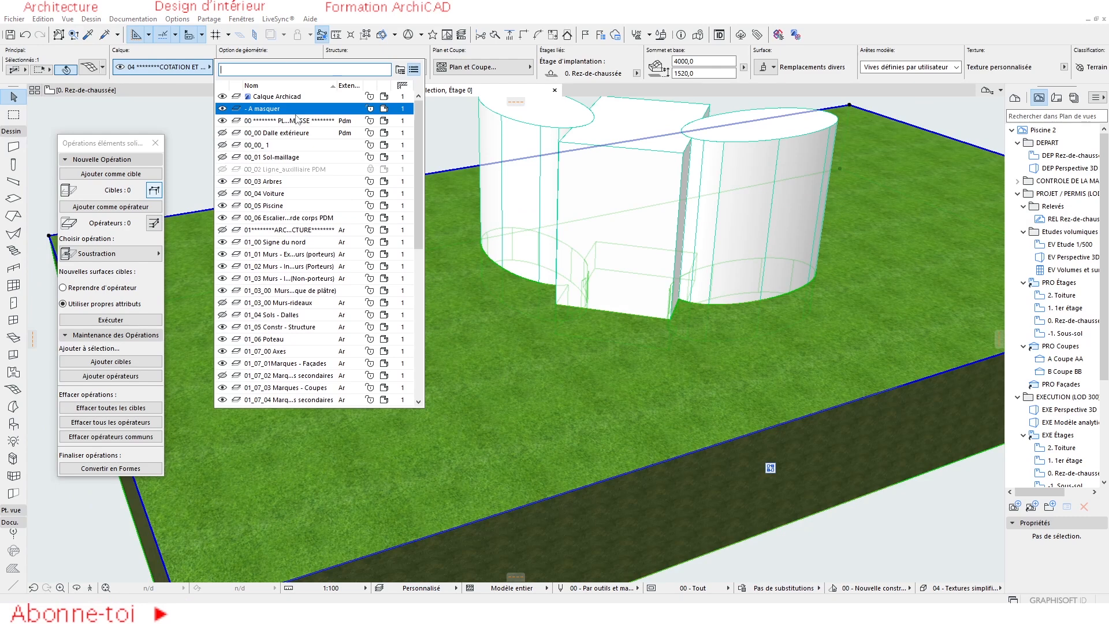
left_click(306, 157)
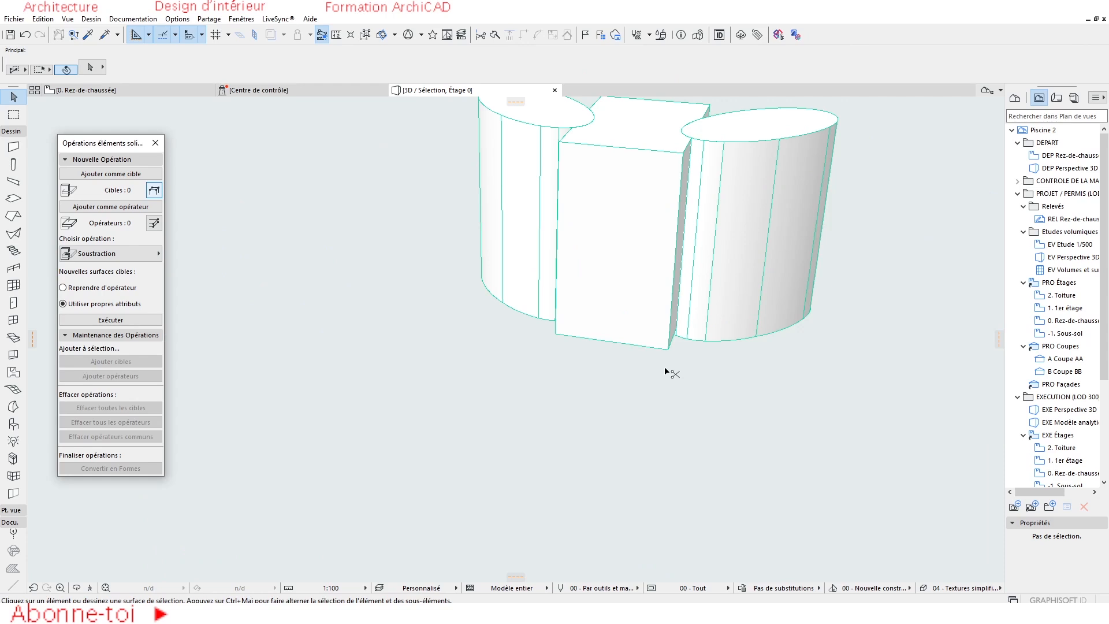
Make the "00_01 Sol-maillage" layer visible and hide the "- A masquer" layer to show the excavated terrain
key("ctrl+l")
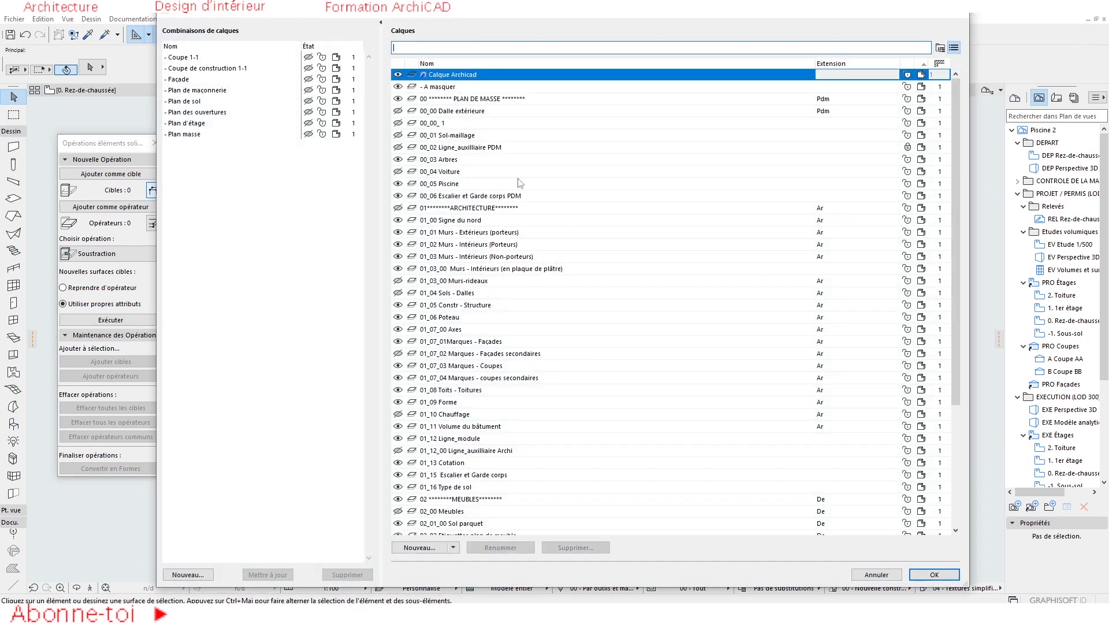
left_click(397, 135)
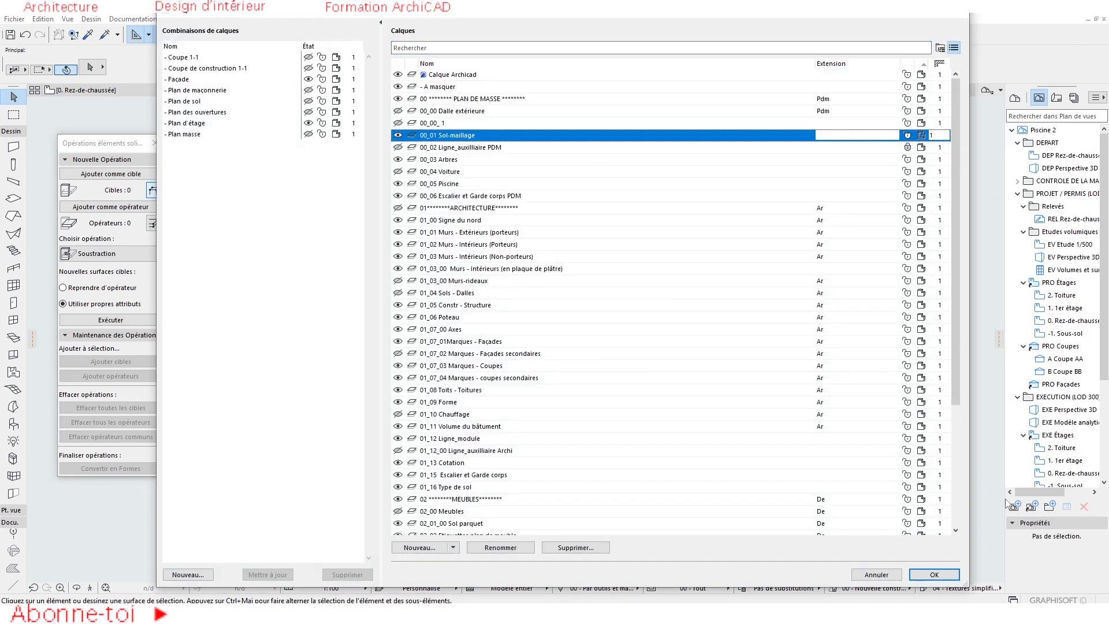
left_click(952, 574)
scroll(618, 386, "down", 2)
middle_click_drag(632, 451, 632, 371, "shift")
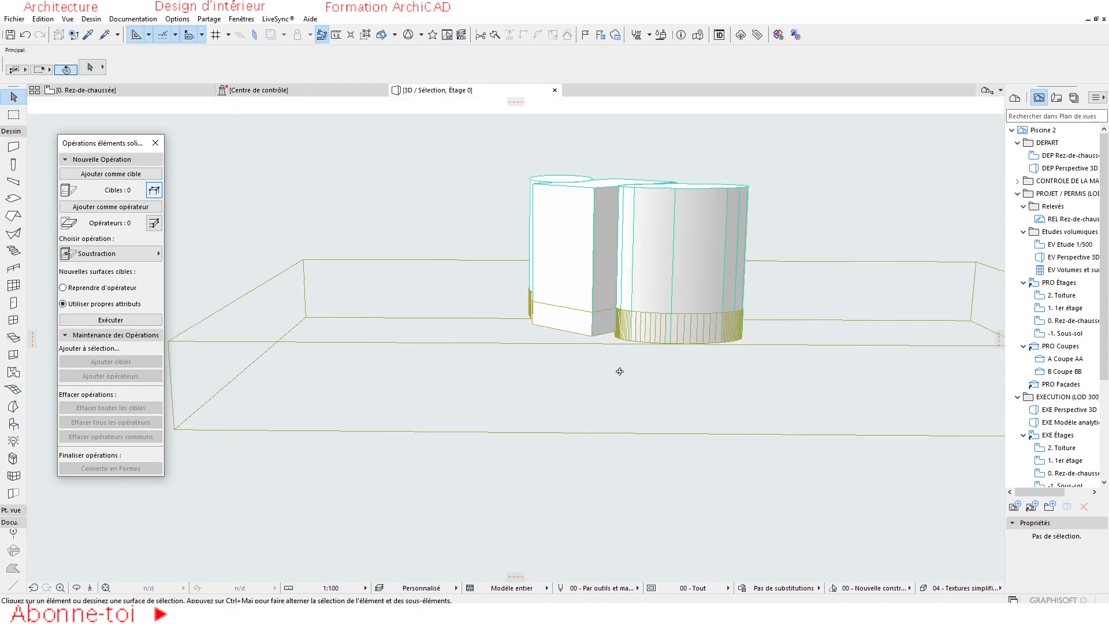
scroll(582, 273, "up", 2)
middle_click_drag(582, 272, 795, 242, "shift")
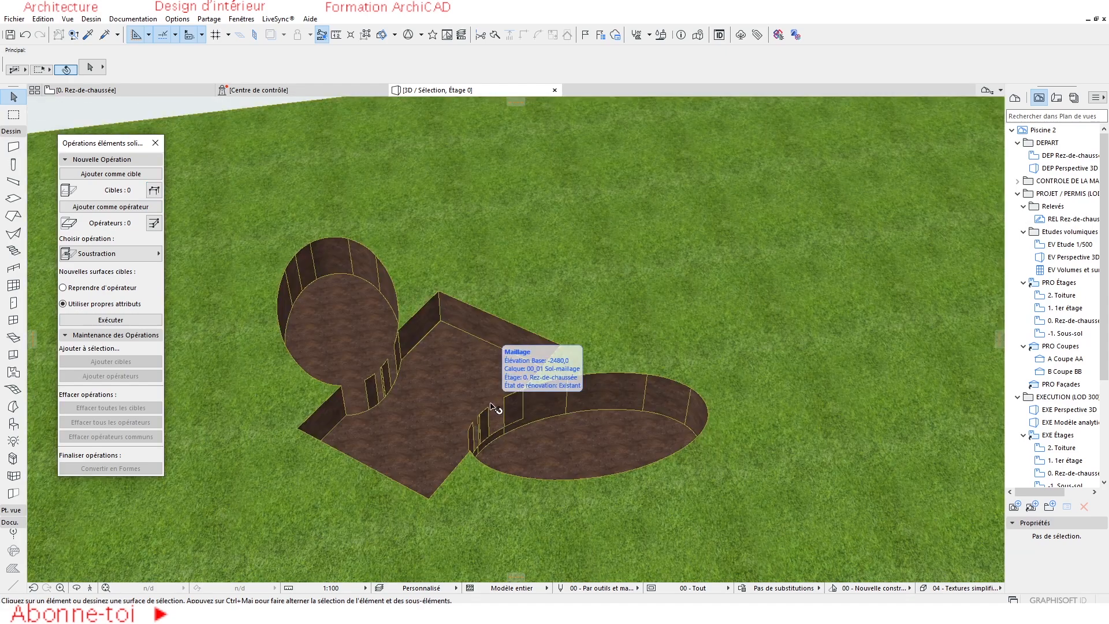
middle_click_drag(491, 406, 490, 479, "shift")
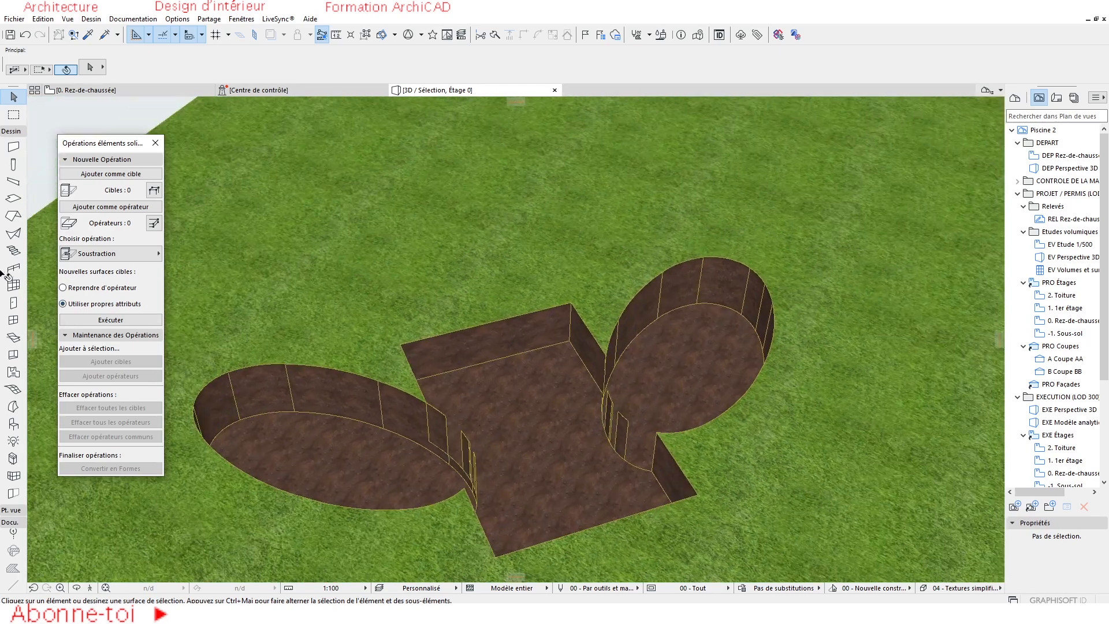
Draw a rectangular morph across the central pool floor between the two oval basins, covering the leftover wall pieces
left_click(13, 407)
scroll(674, 490, "up", 2)
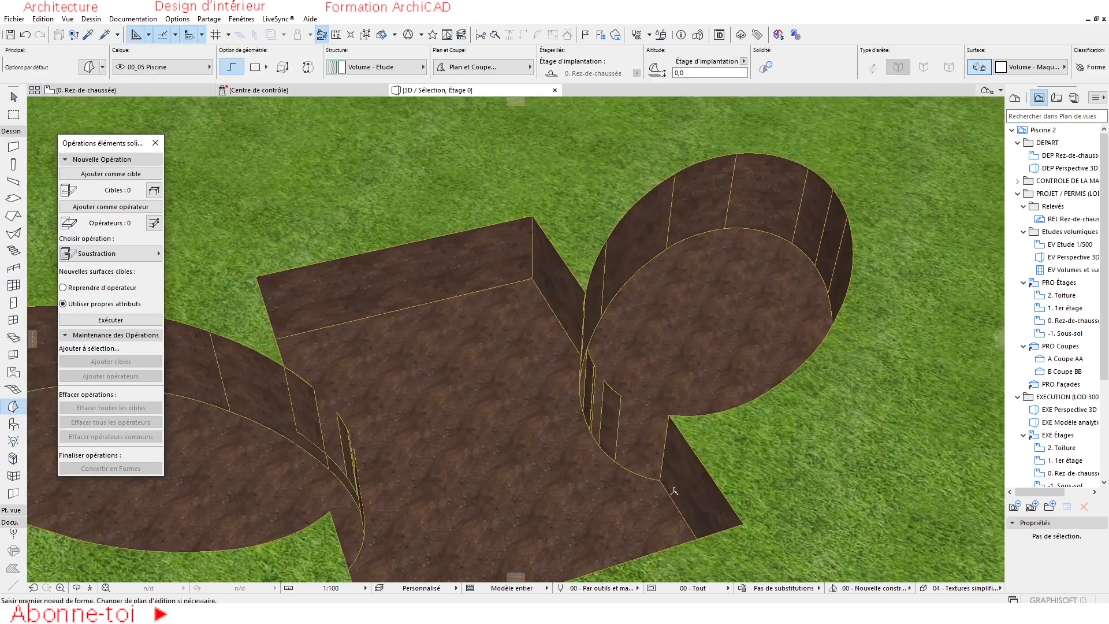
left_click(661, 478)
mouse_move(640, 479)
middle_mouse_down("shift")
mouse_move(551, 415)
mouse_move(386, 370)
mouse_move(782, 354)
middle_mouse_up("shift")
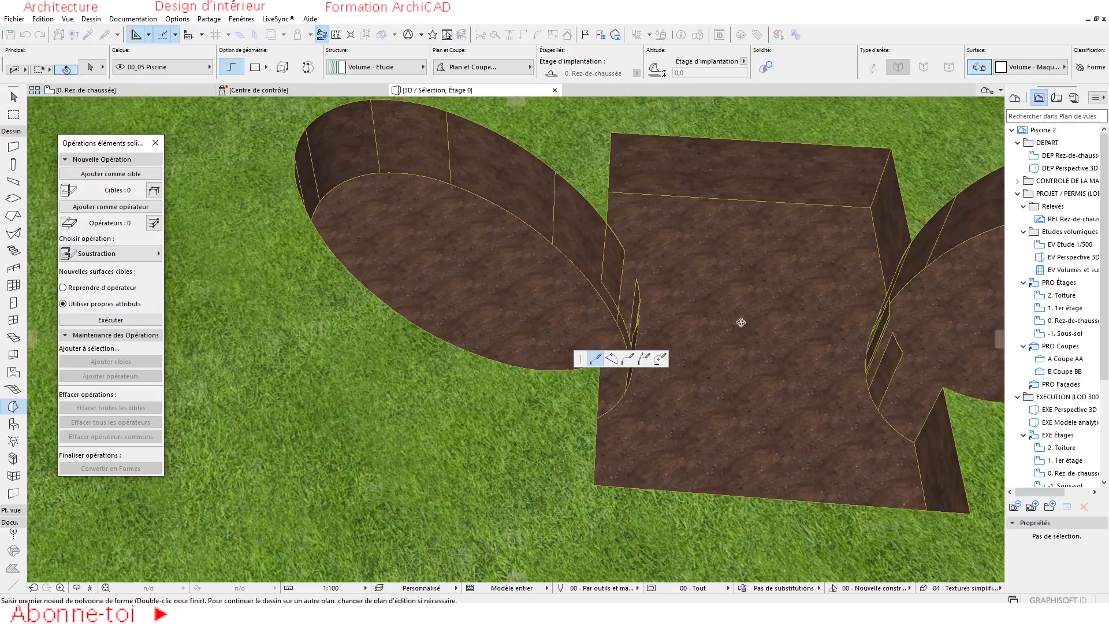
scroll(616, 238, "up", 3)
middle_click_drag(616, 238, 664, 303, "shift")
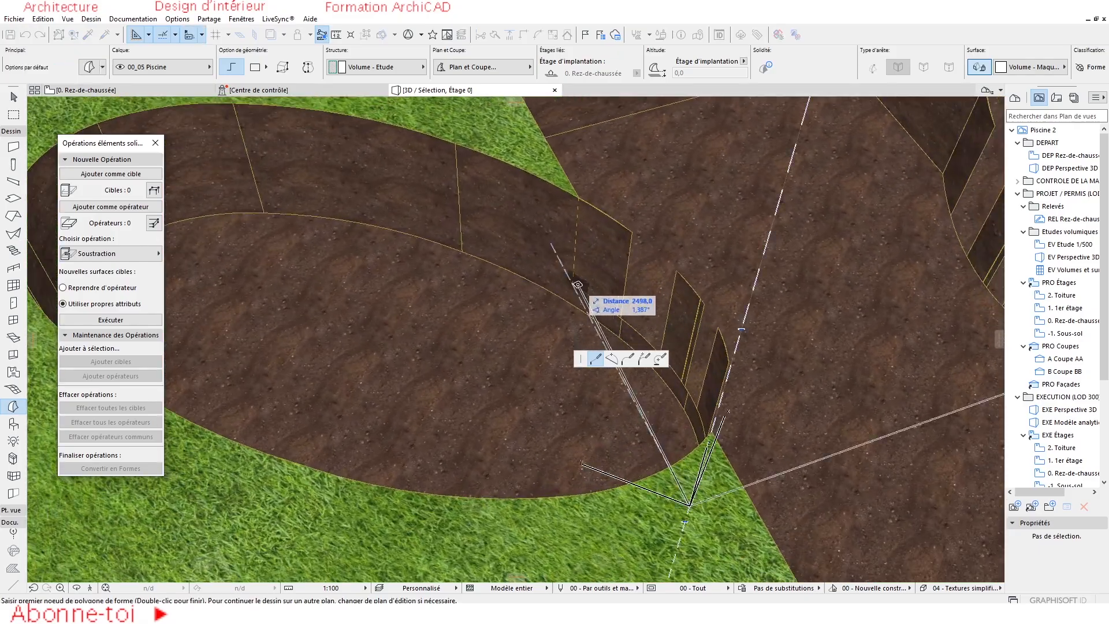
middle_click_drag(543, 281, 371, 299, "shift")
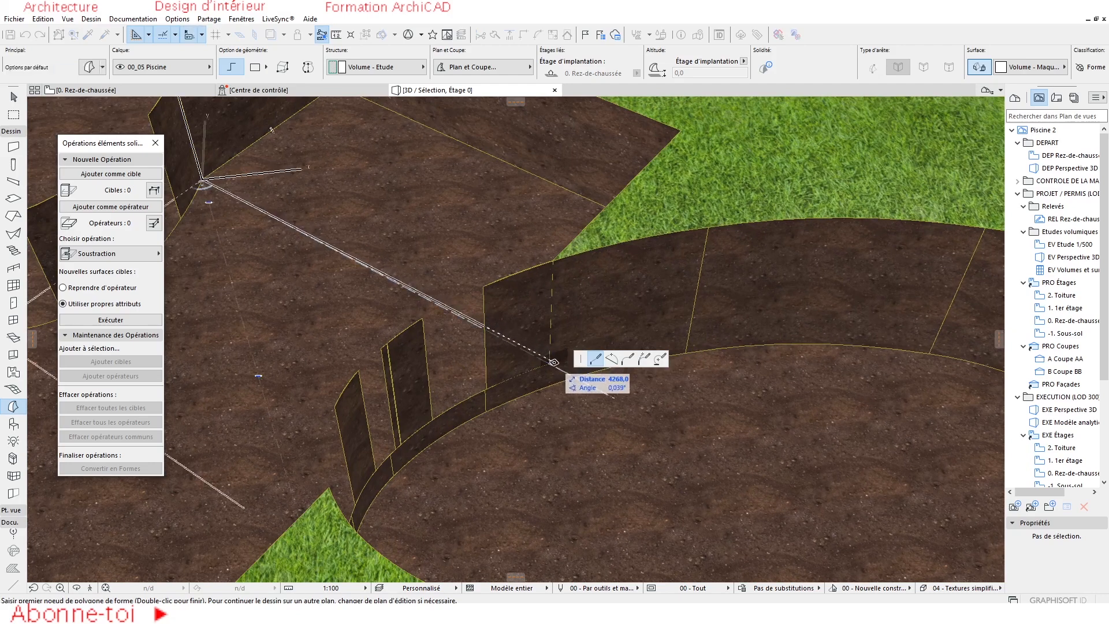
middle_click_drag(552, 365, 323, 330, "shift")
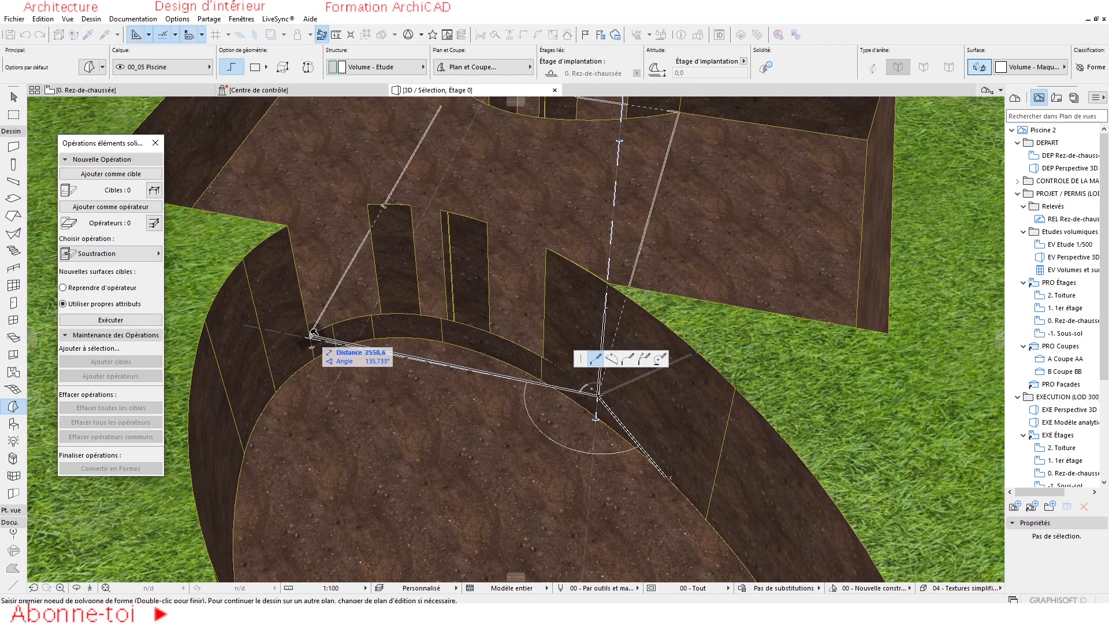
left_click(311, 335)
middle_click_drag(465, 378, 488, 436, "shift")
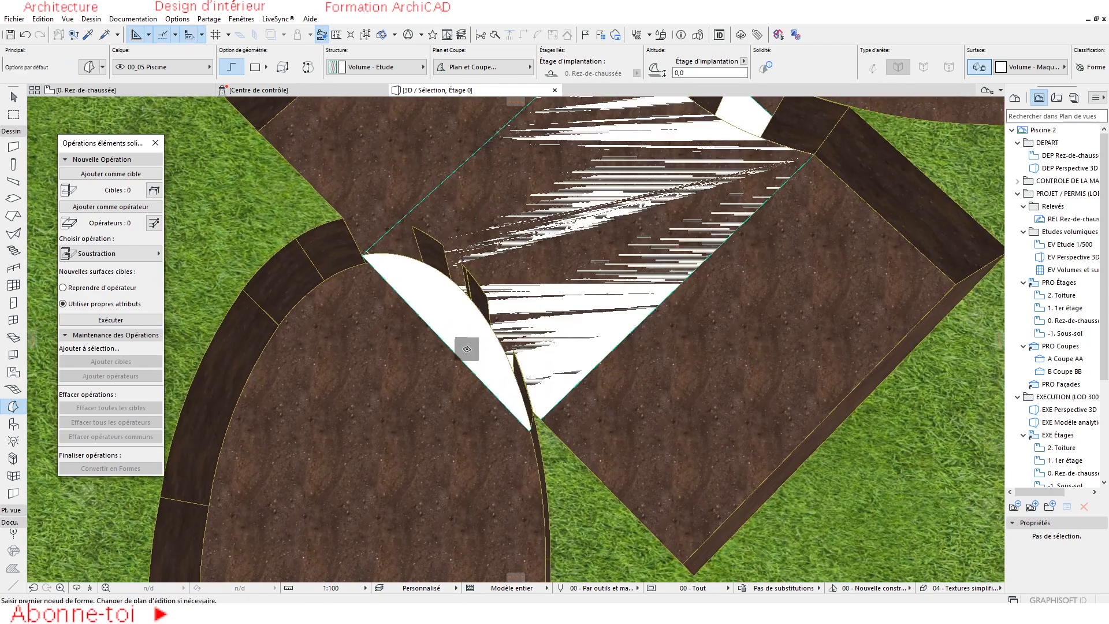
key("Escape")
Extrude the rectangular morph's face upward into a box that rises above the grass surface
left_click(459, 323)
left_click(459, 297)
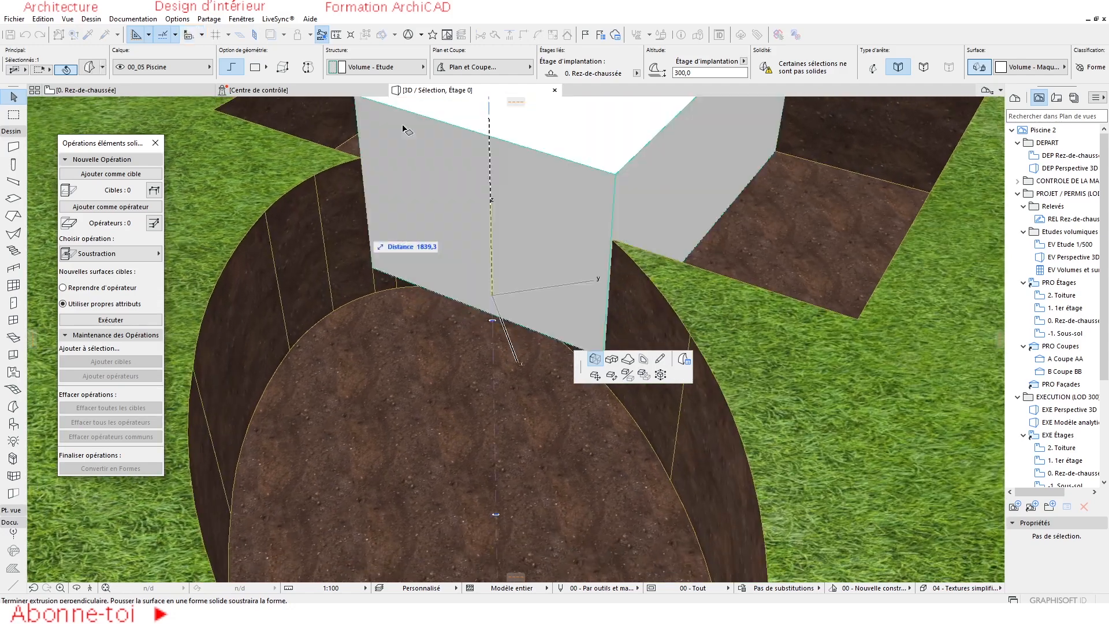
middle_click_drag(395, 155, 325, 276)
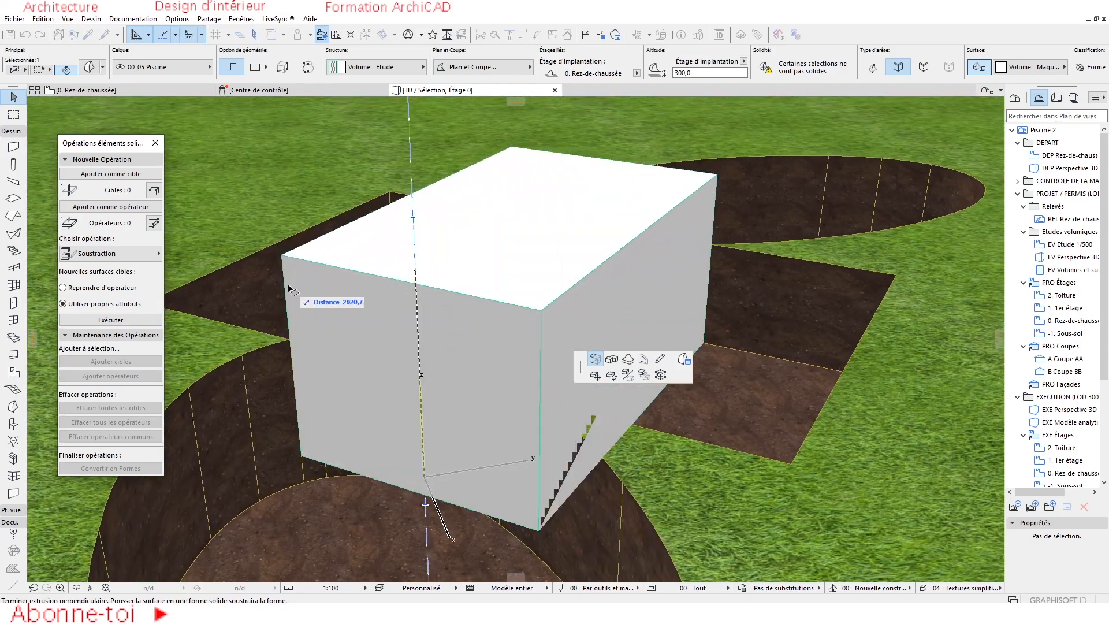
left_click(326, 312)
Subtract the box morph from the terrain mesh and assign the box to the "- A masquer" layer
scroll(437, 344, "down", 5)
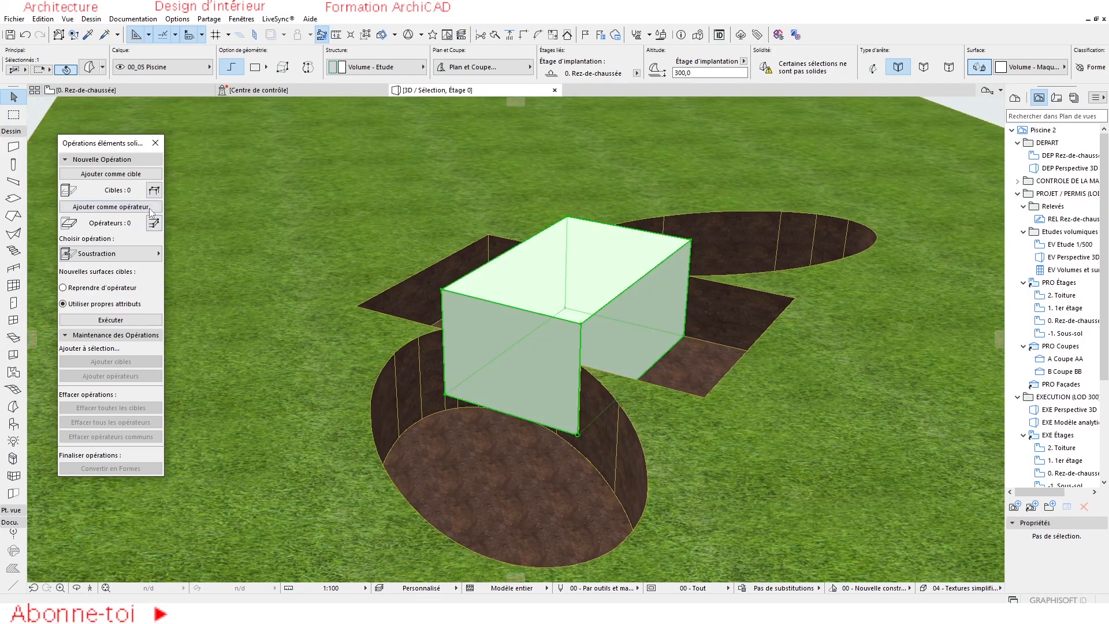
left_click(353, 354)
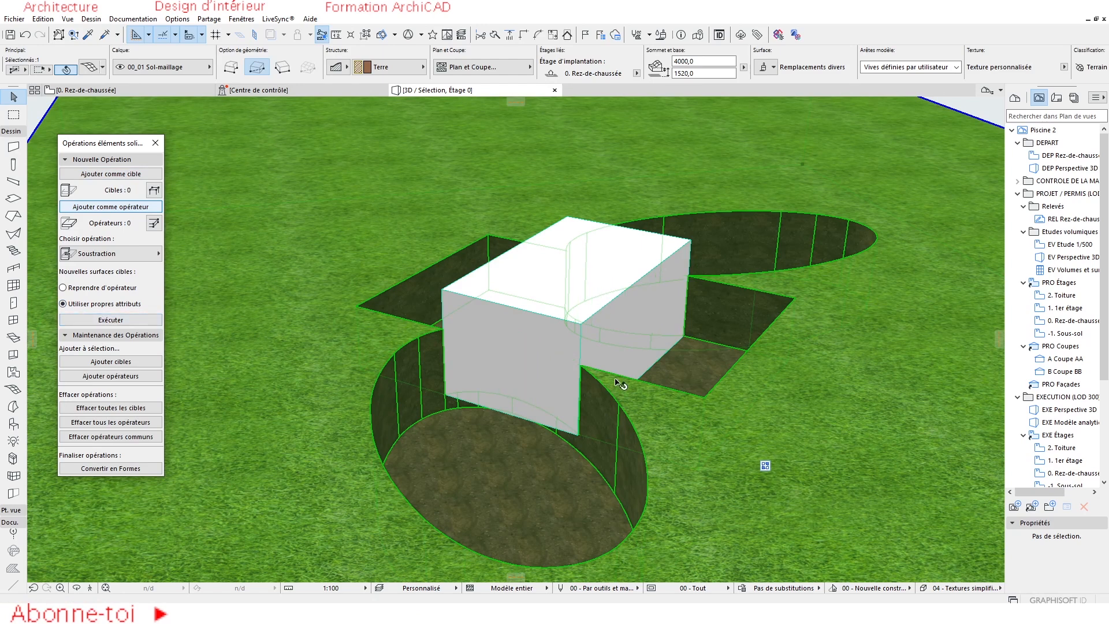
left_click(606, 315)
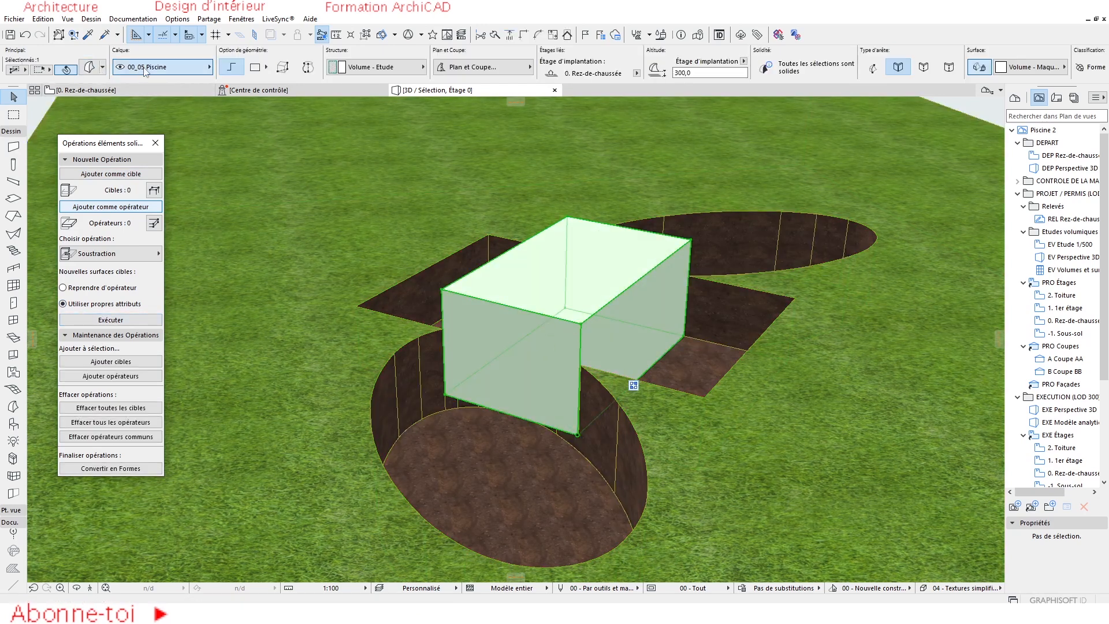
left_click(140, 68)
left_click(270, 110)
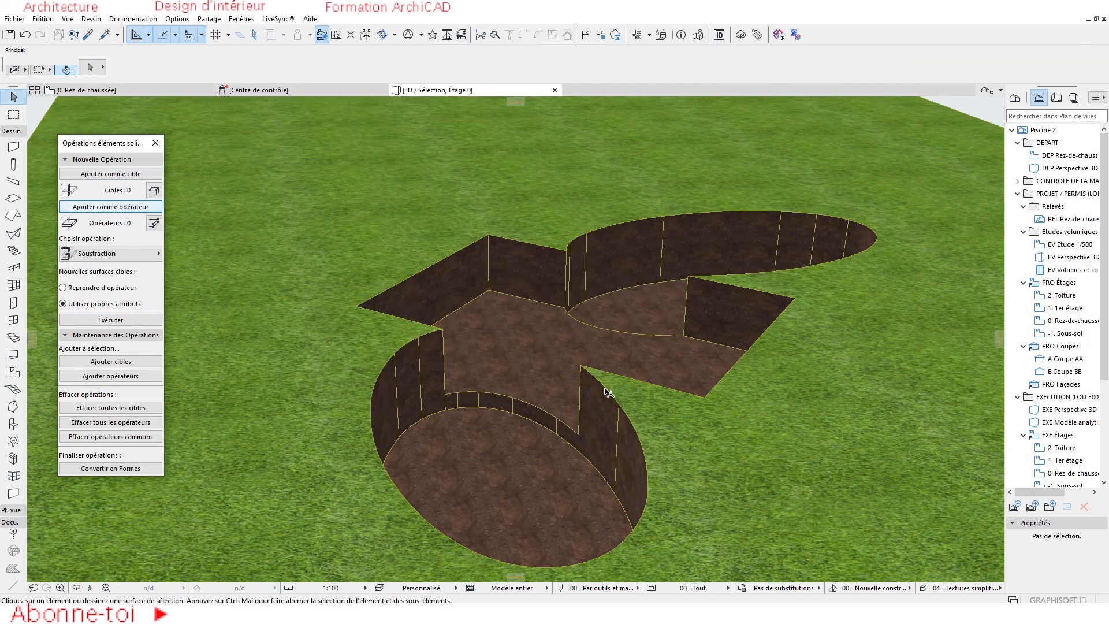
Inspect the excavation from several angles, checking the openings between the central pool and the oval basins
scroll(604, 386, "down", 2)
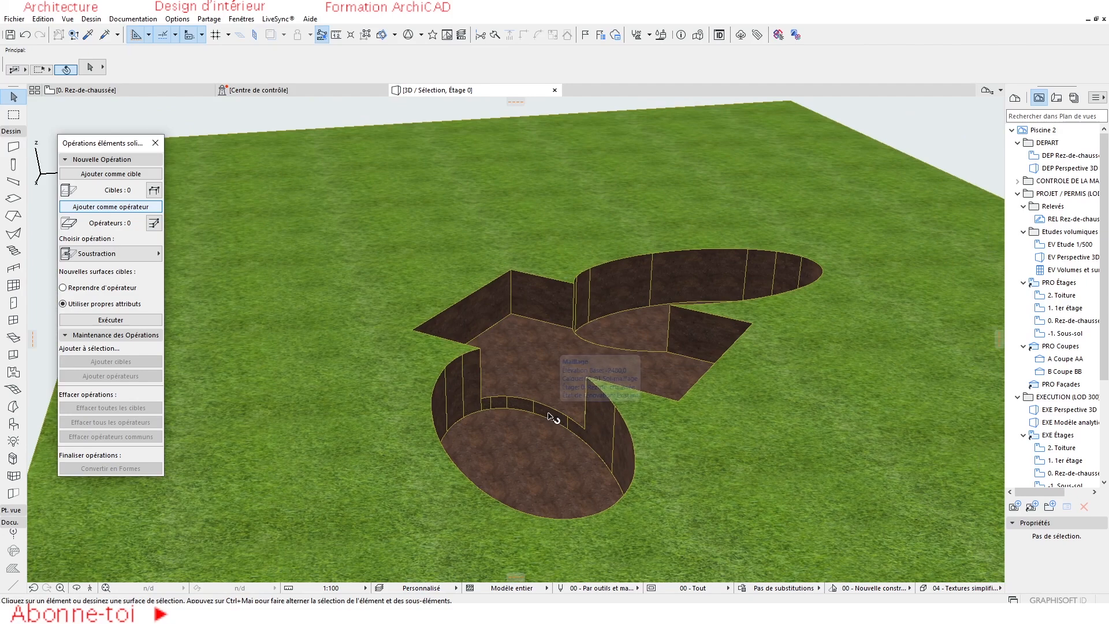
scroll(548, 416, "down", 2)
middle_click_drag(556, 396, 670, 391, "shift")
scroll(434, 224, "up", 1)
middle_click_drag(436, 227, 619, 239, "shift")
middle_click_drag(444, 321, 402, 369, "shift")
mouse_move(521, 377)
left_mouse_down()
mouse_move(567, 396)
mouse_move(588, 367)
mouse_move(556, 406)
mouse_move(545, 354)
mouse_move(530, 365)
left_mouse_up()
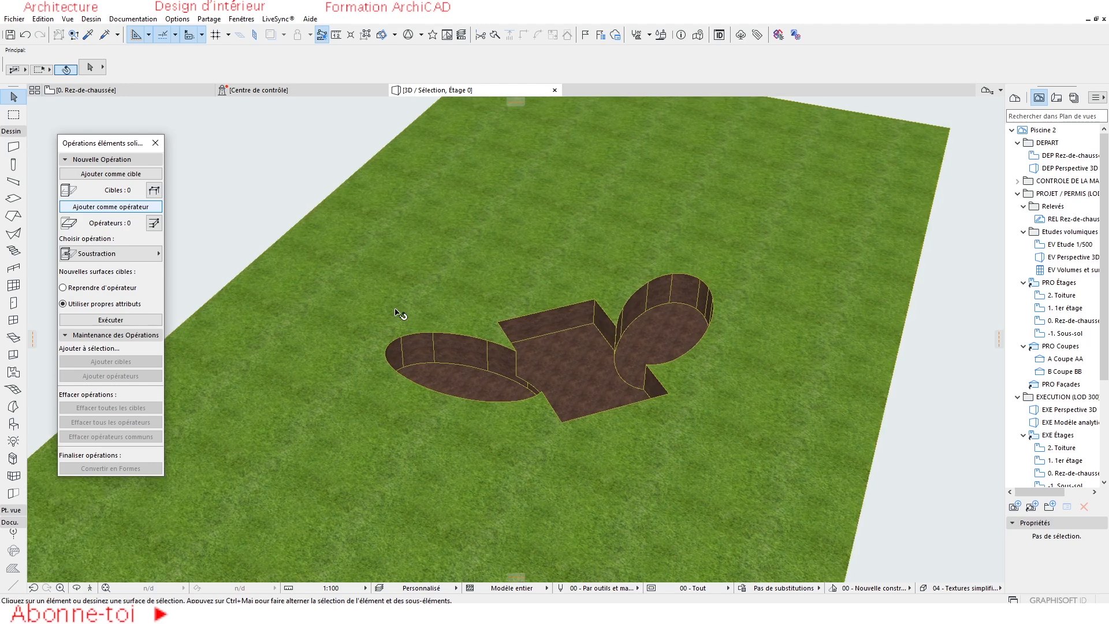
In the ground-floor plan, move the eight pool outline lines and splines about 25,913 mm away at about 131°
left_click(116, 91)
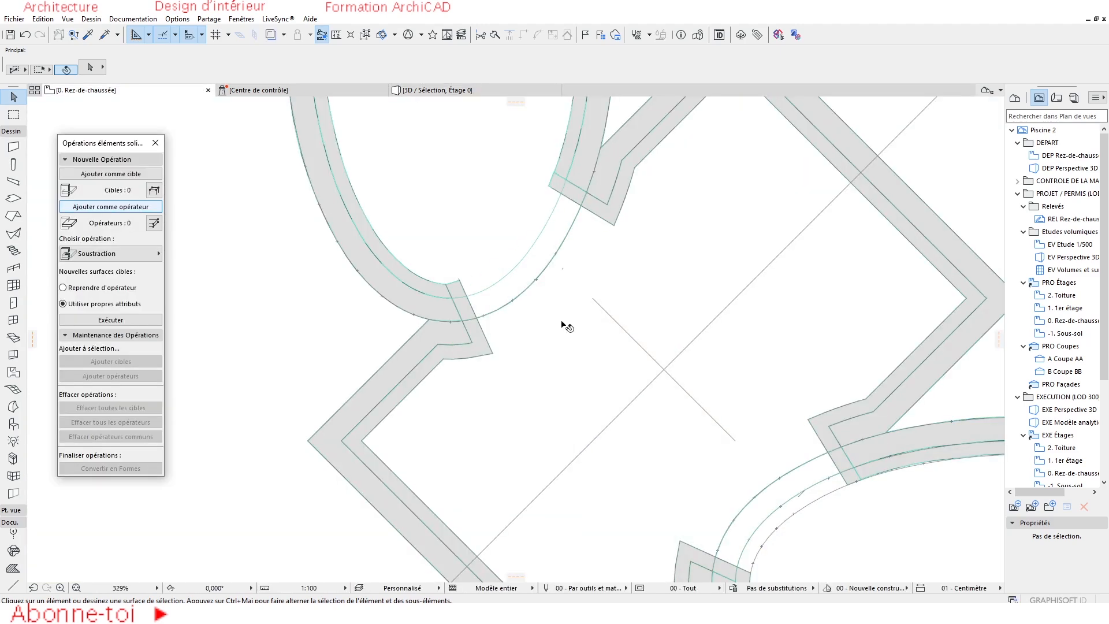
scroll(515, 290, "down", 6)
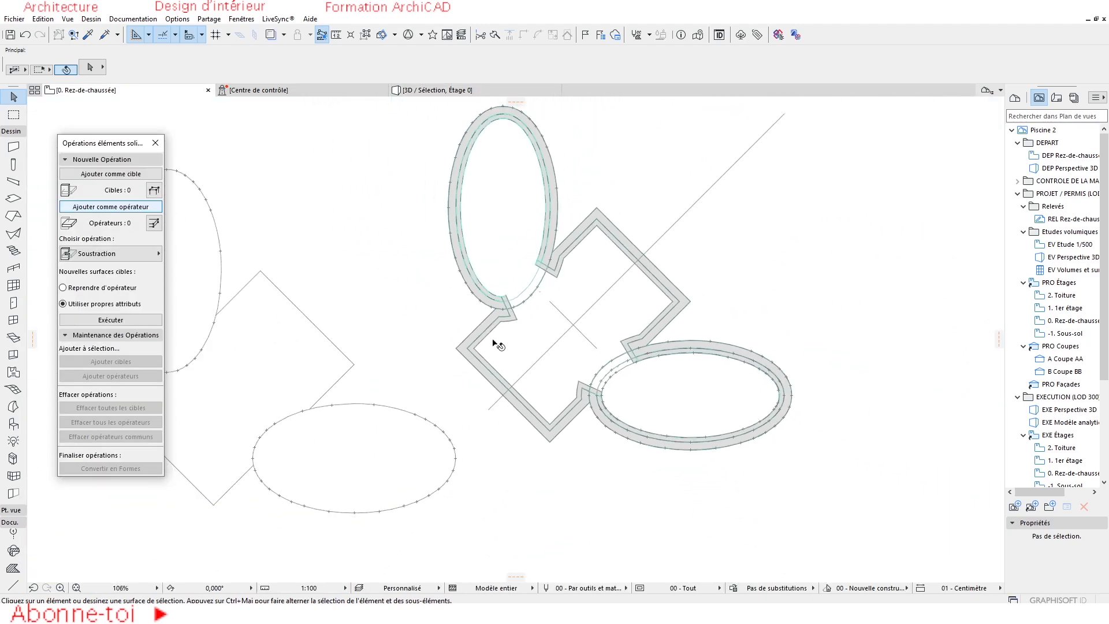
scroll(604, 346, "down", 2)
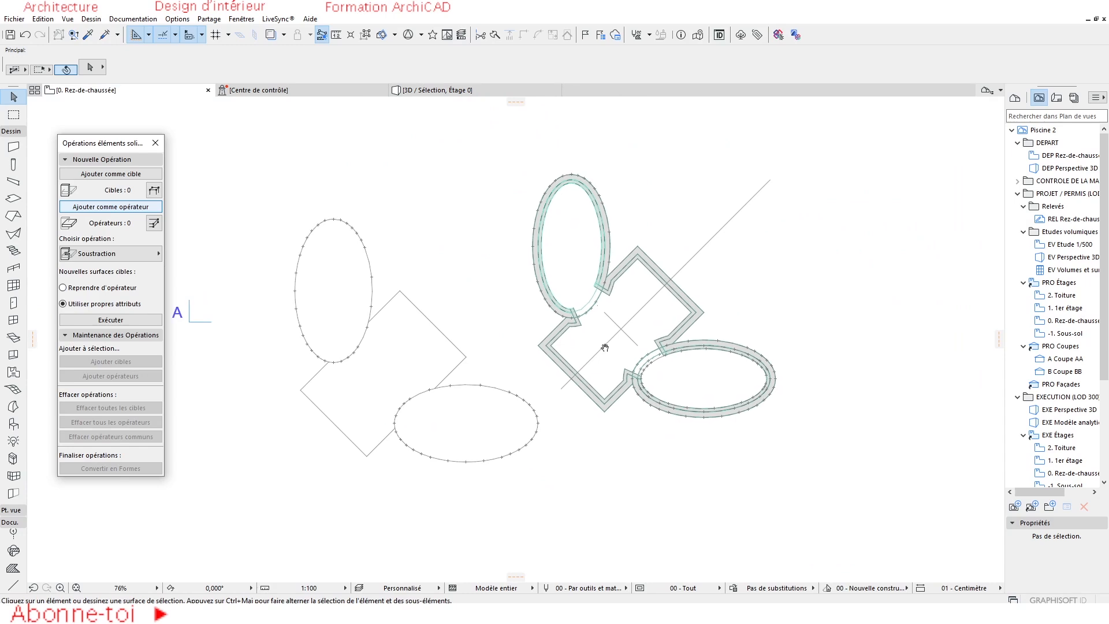
scroll(537, 413, "down", 2)
left_click_drag(570, 344, 391, 453)
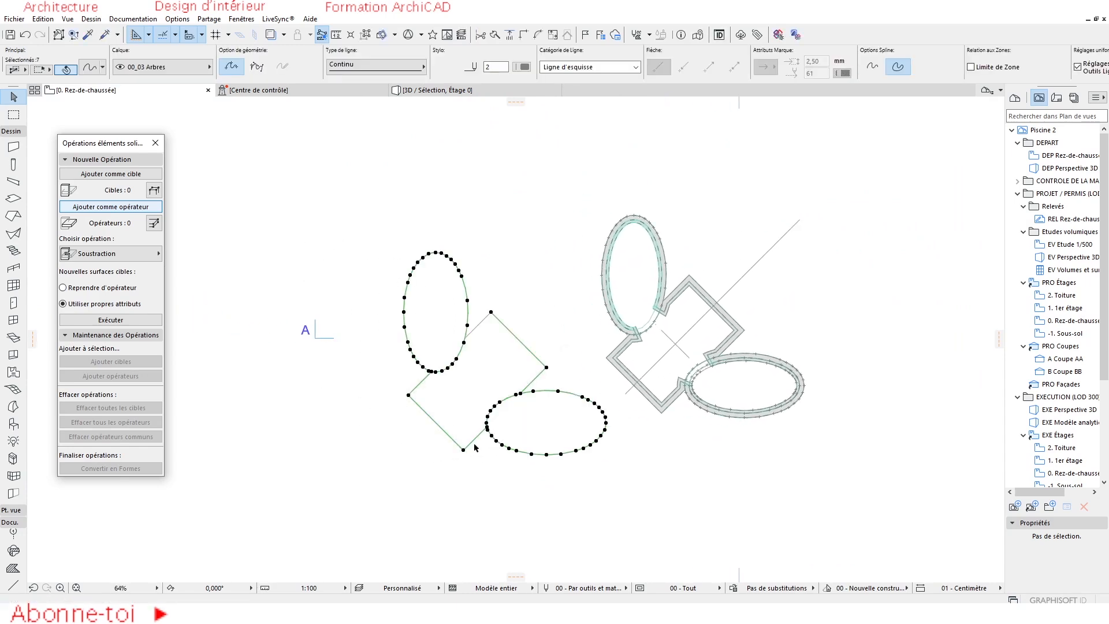
key("Escape")
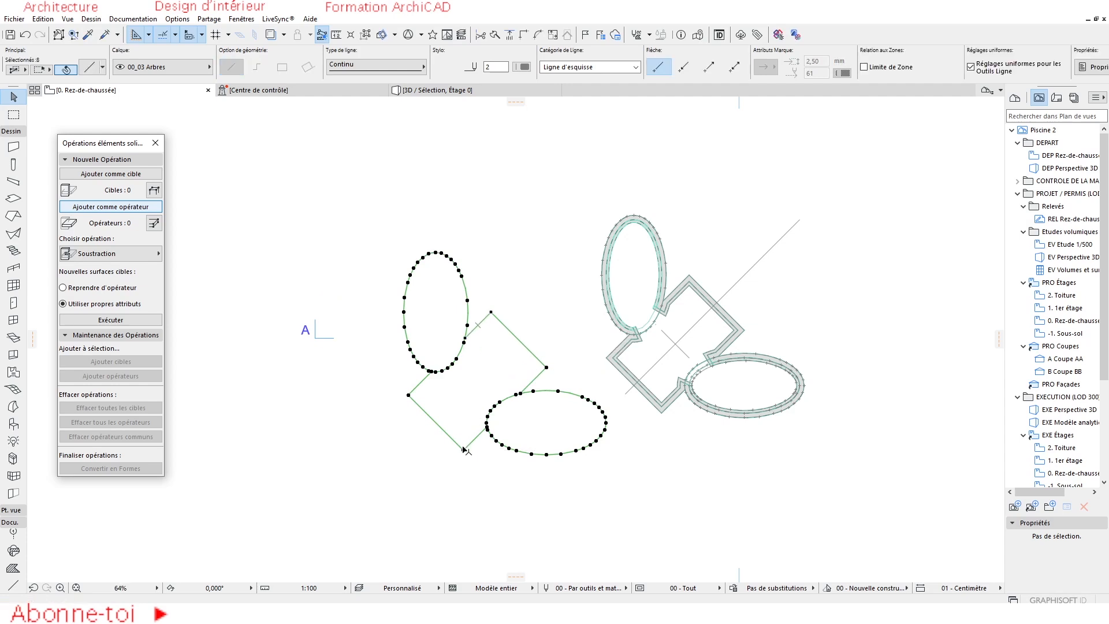
scroll(520, 437, "down", 4)
middle_click_drag(520, 438, 554, 487)
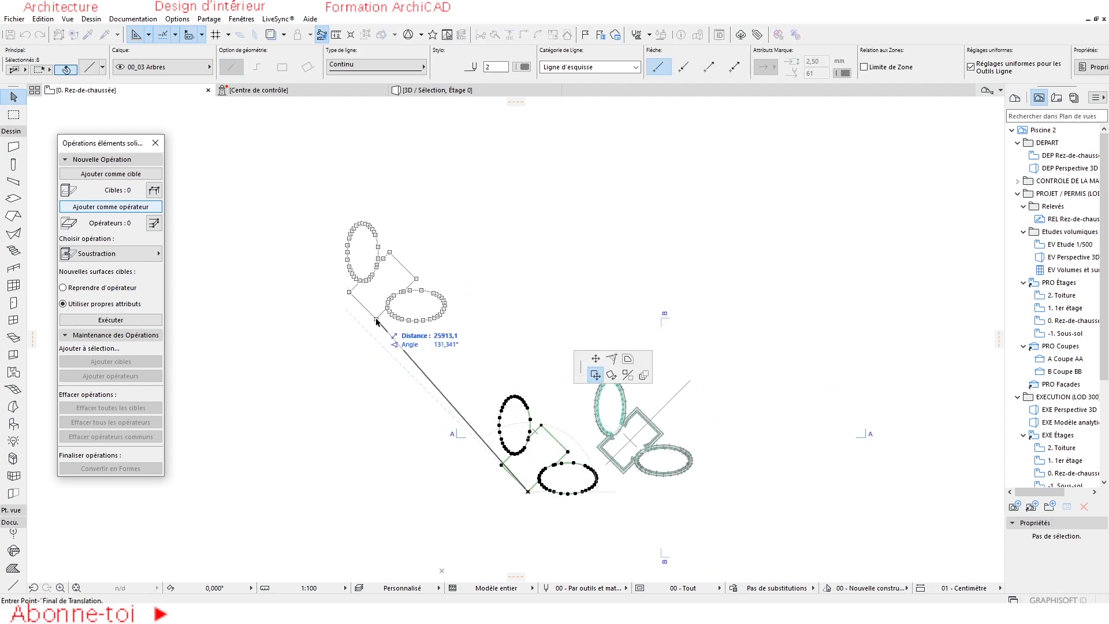
left_click(376, 319)
scroll(660, 441, "up", 8)
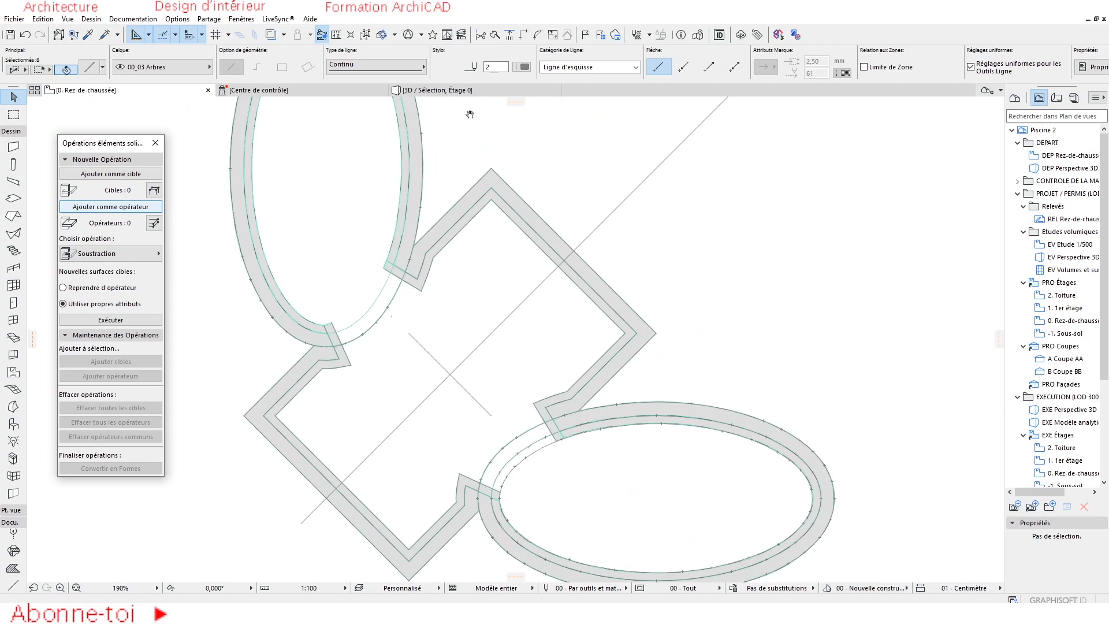
Display all elements in the 3D view and examine how the pools and their floors sit in the excavated terrain
left_click(454, 95)
middle_click_drag(575, 292, 599, 345, "shift")
scroll(599, 345, "down", 1)
right_click(809, 218)
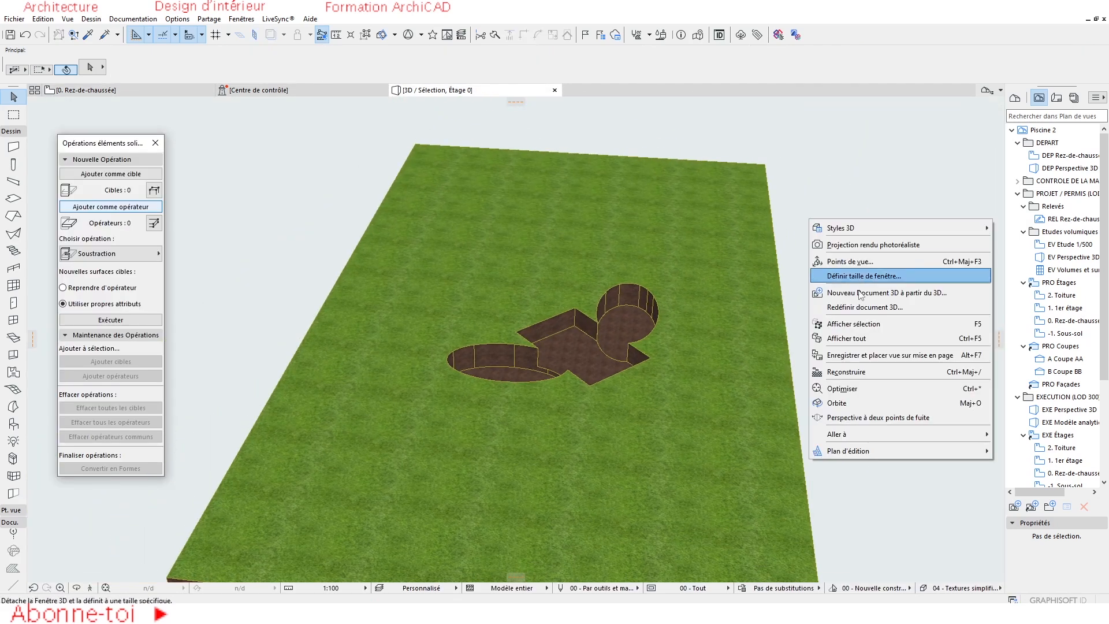
left_click(855, 343)
scroll(451, 344, "up", 6)
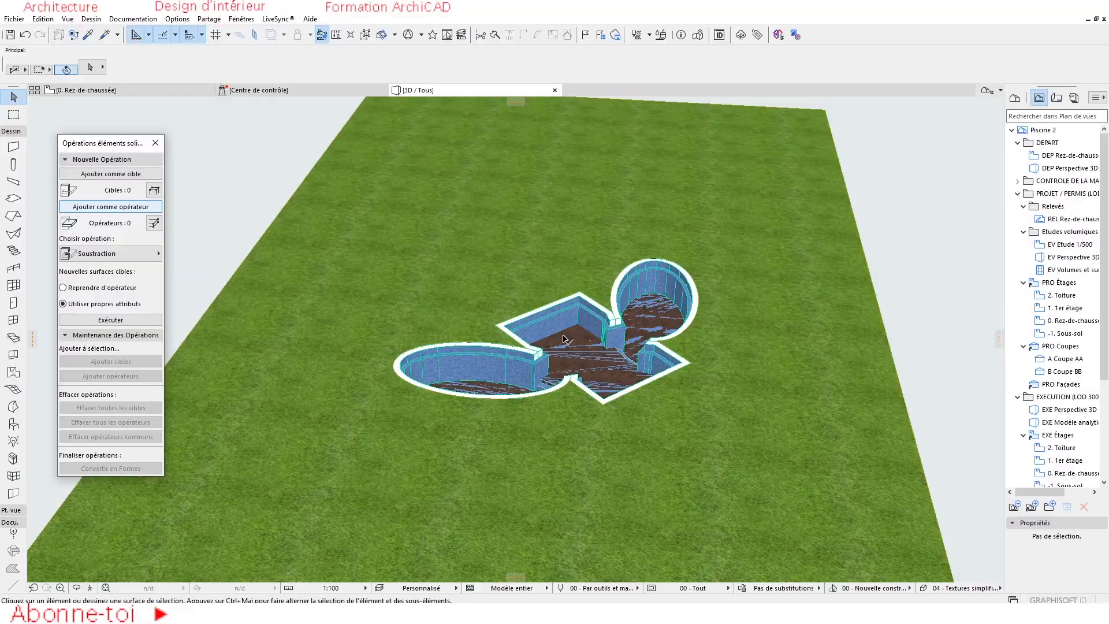
middle_click_drag(452, 344, 333, 370, "shift")
scroll(454, 325, "down", 4)
middle_click_drag(527, 362, 798, 366, "shift")
scroll(638, 276, "up", 4)
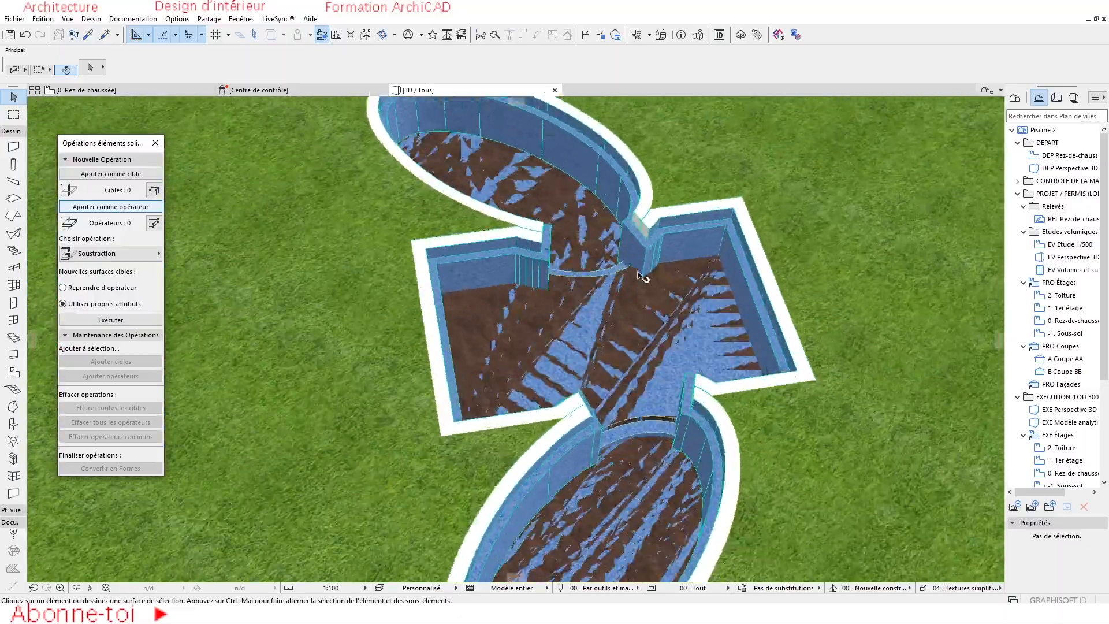
middle_click_drag(639, 276, 803, 289, "shift")
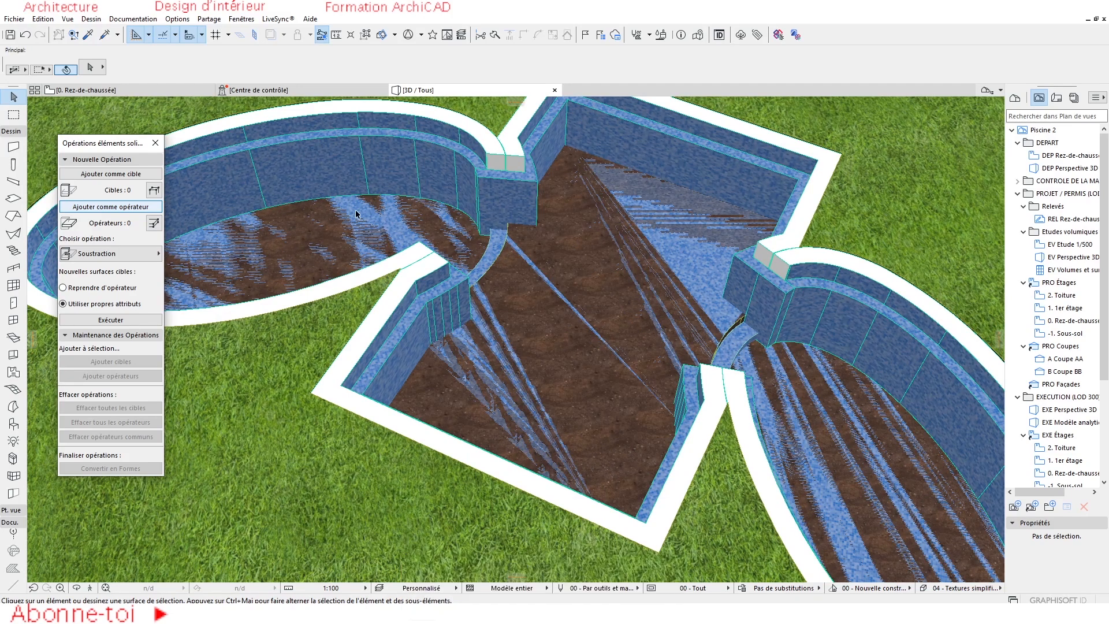
Show the "- A masquer" layer and display the 00_01 Sol-maillage layer as wireframe in the 3D model
scroll(512, 265, "down", 2)
key("ctrl+l")
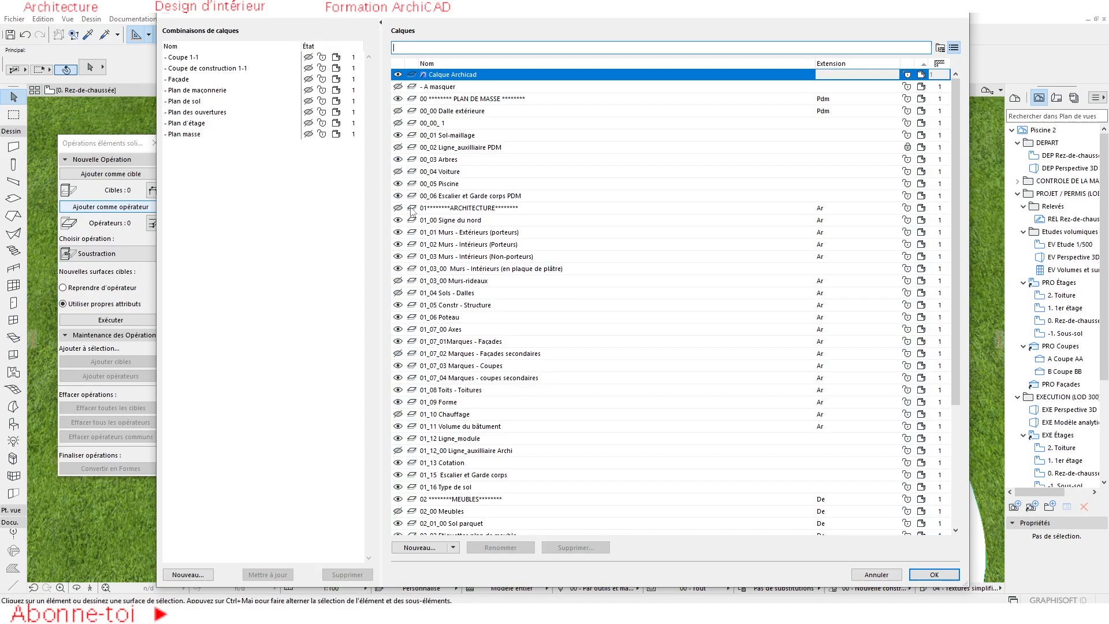
left_click(437, 87)
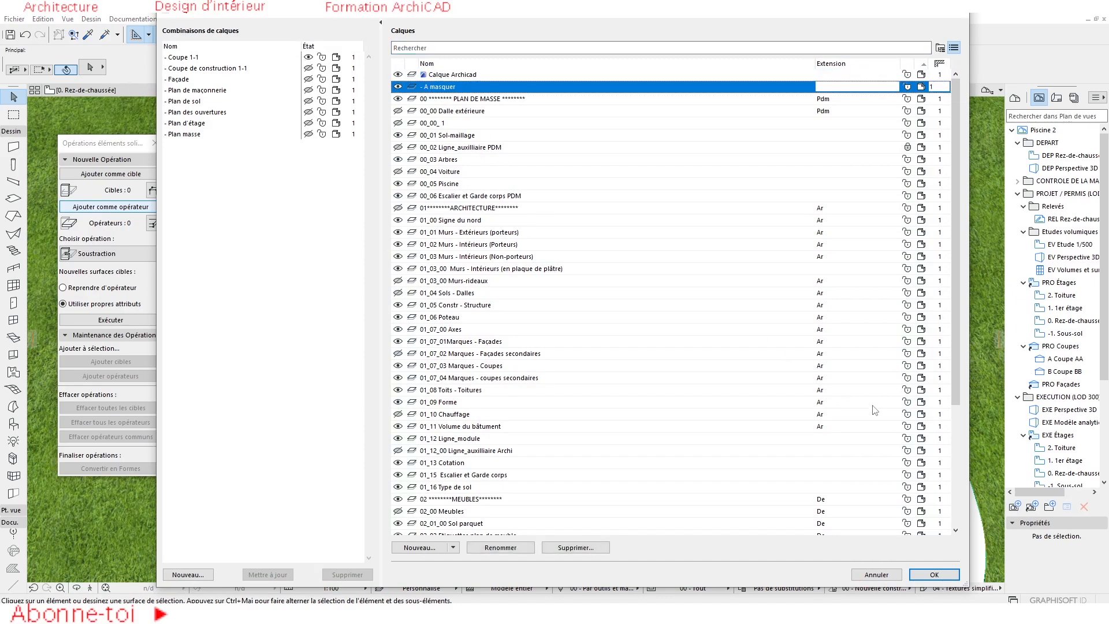
left_click(933, 572)
middle_click_drag(659, 335, 678, 417, "shift")
key("ctrl+l")
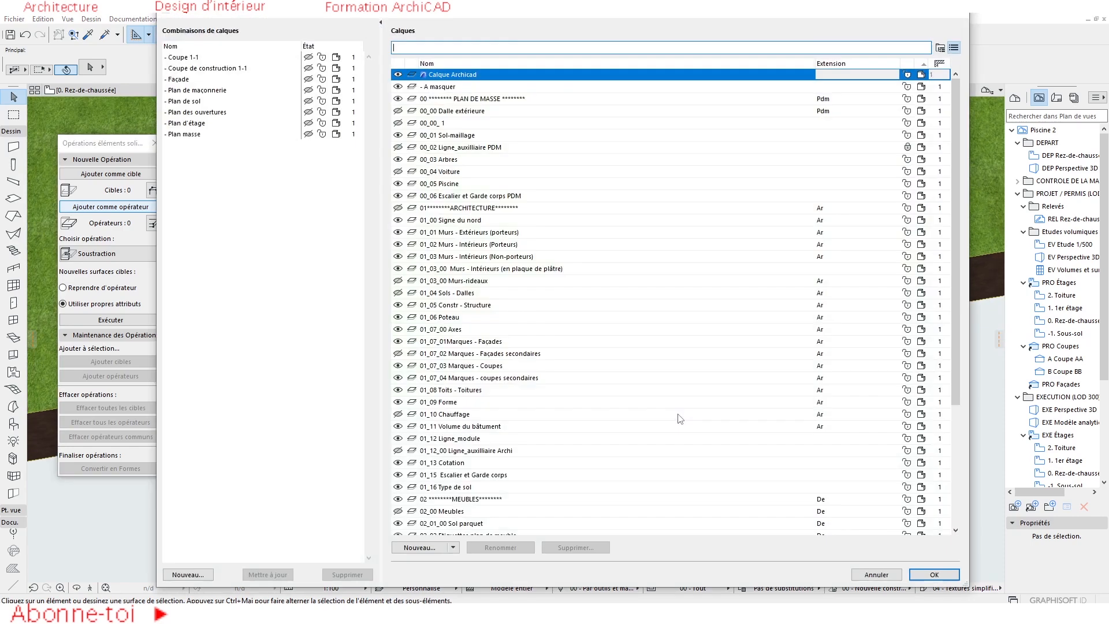
left_click(468, 137)
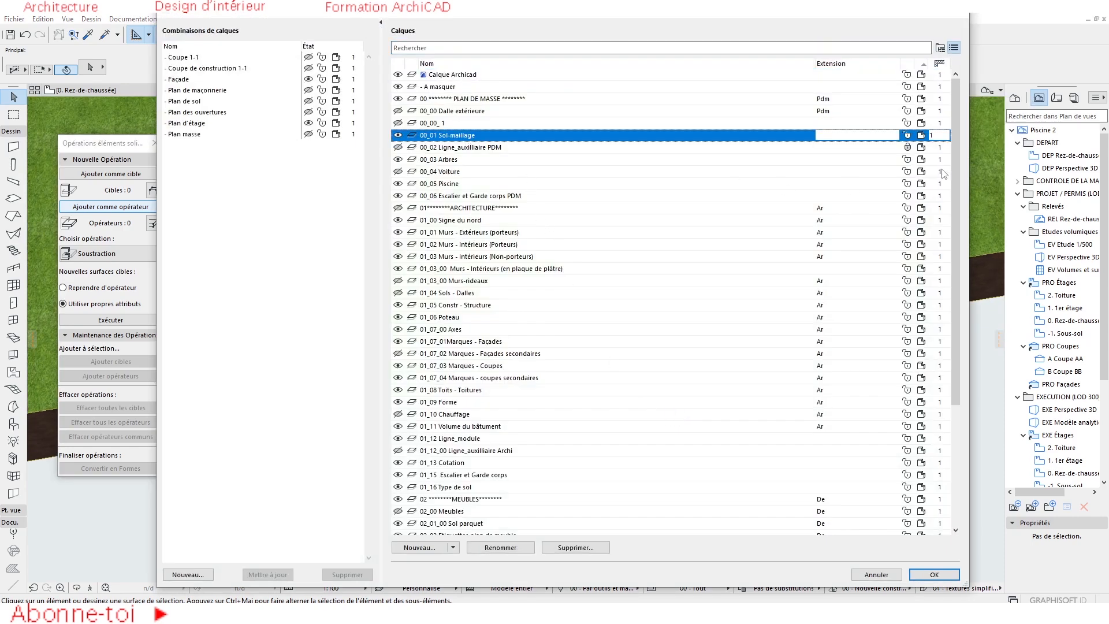
left_click(934, 574)
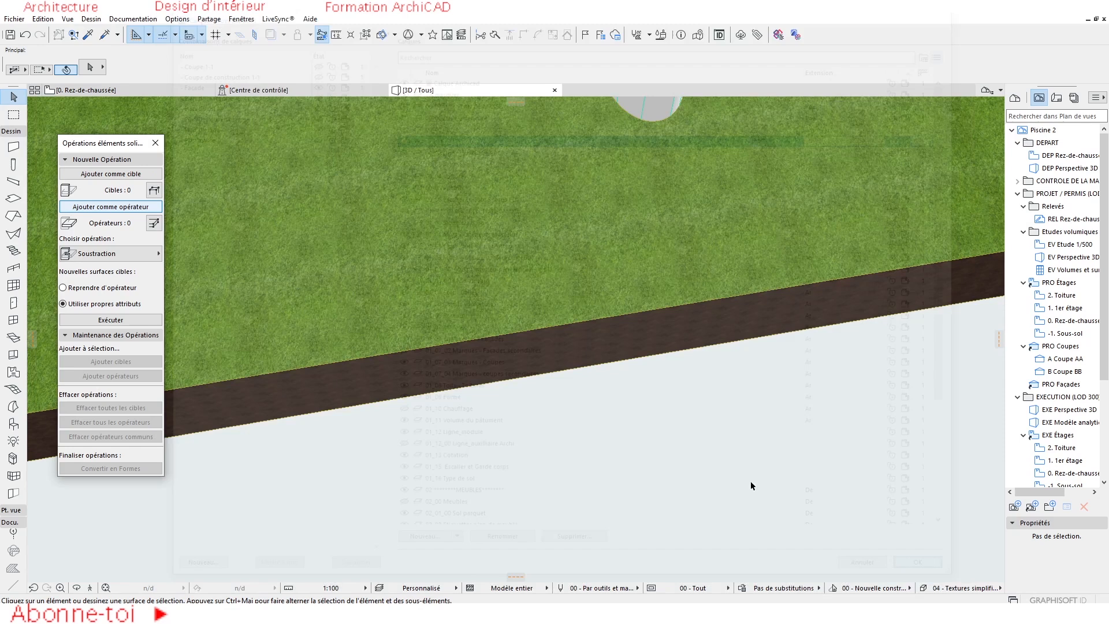
Extend the bottom face of the first oval excavation morph 300 mm downward, to the underside of its basin floor
scroll(702, 173, "up", 6)
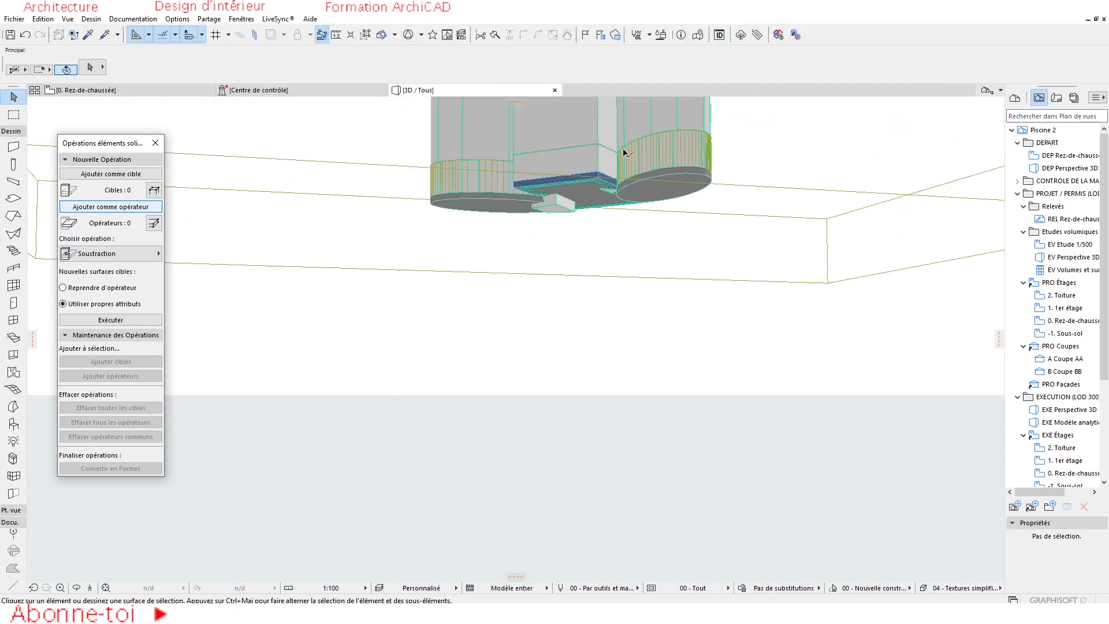
left_click(673, 236)
middle_click_drag(697, 288, 678, 342, "shift")
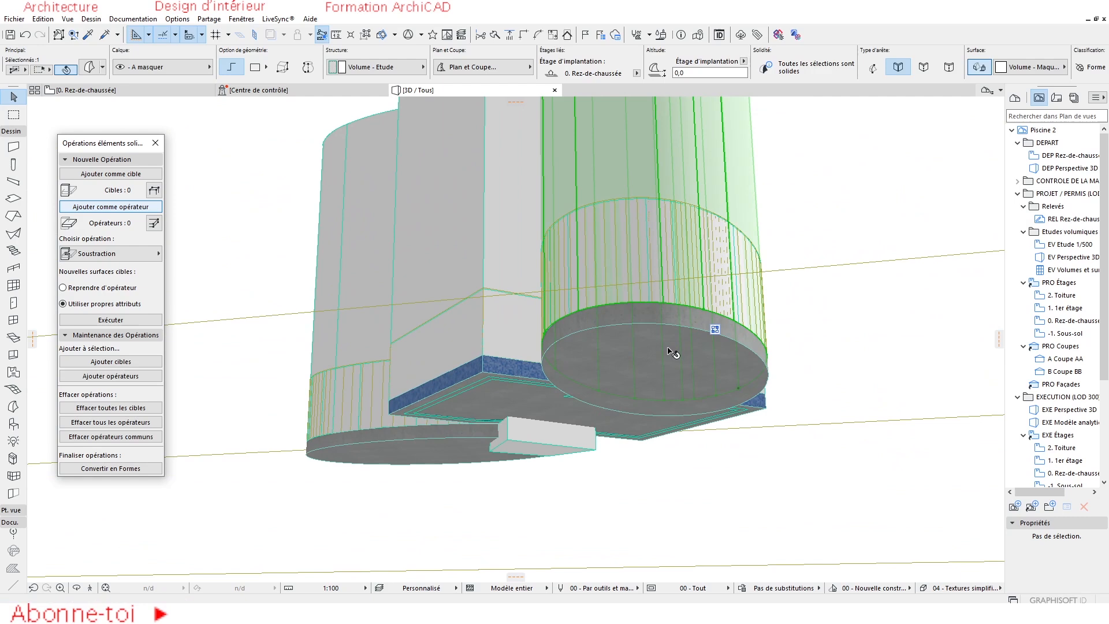
left_click(676, 388)
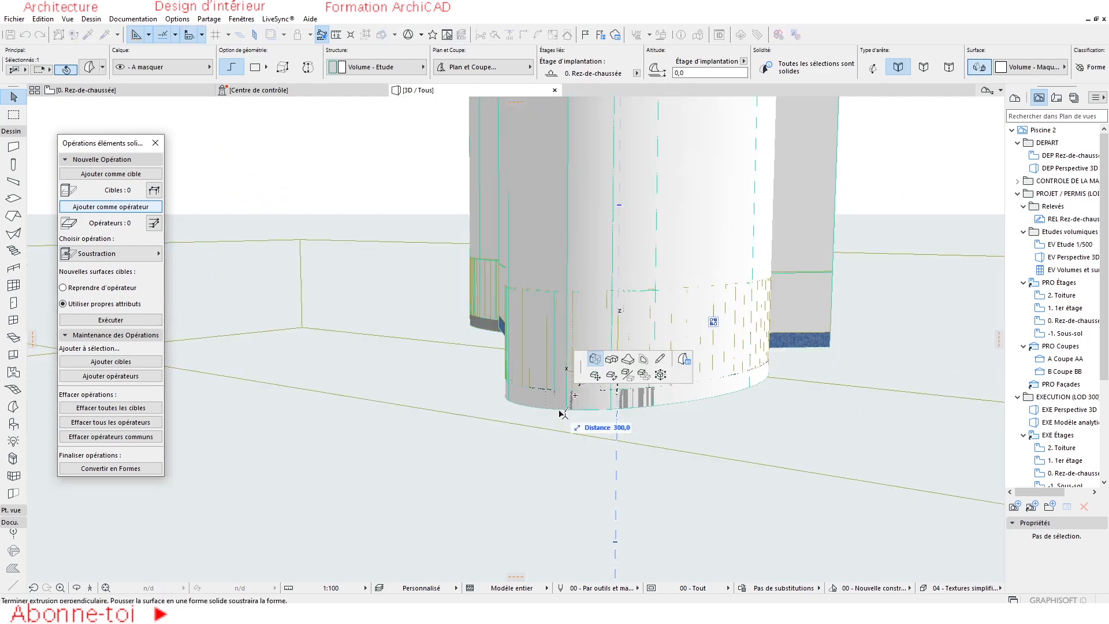
left_click(563, 412)
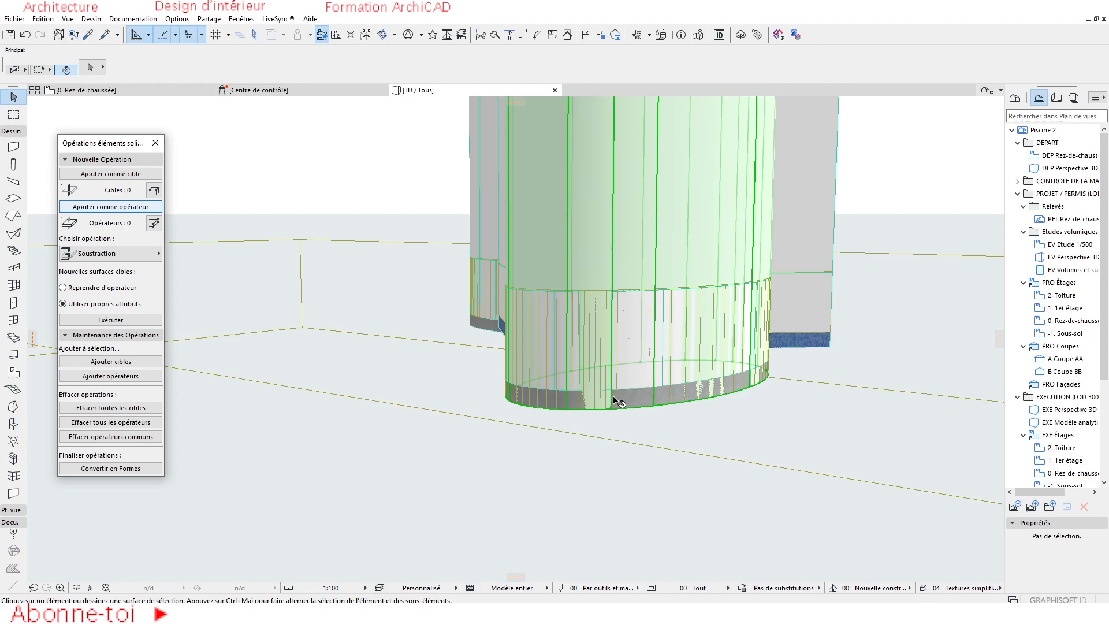
scroll(613, 404, "up", 2)
left_click(606, 272)
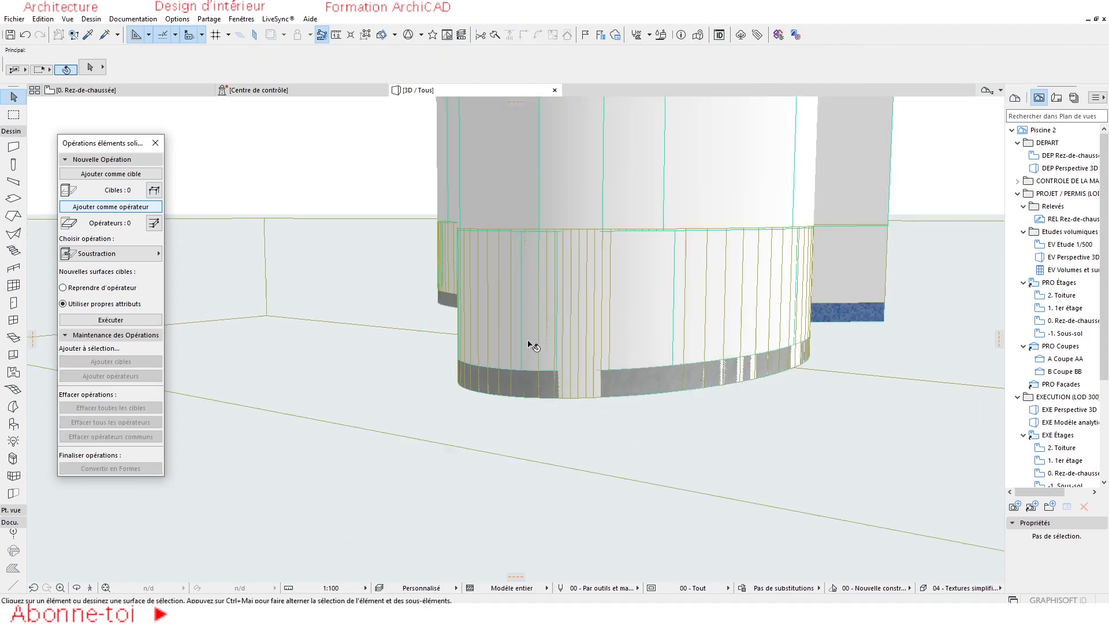
Extend the bottom face of the central excavation morph down to the underside of the central pool's mosaic slab
middle_click_drag(527, 341, 787, 365, "shift")
scroll(716, 368, "down", 2)
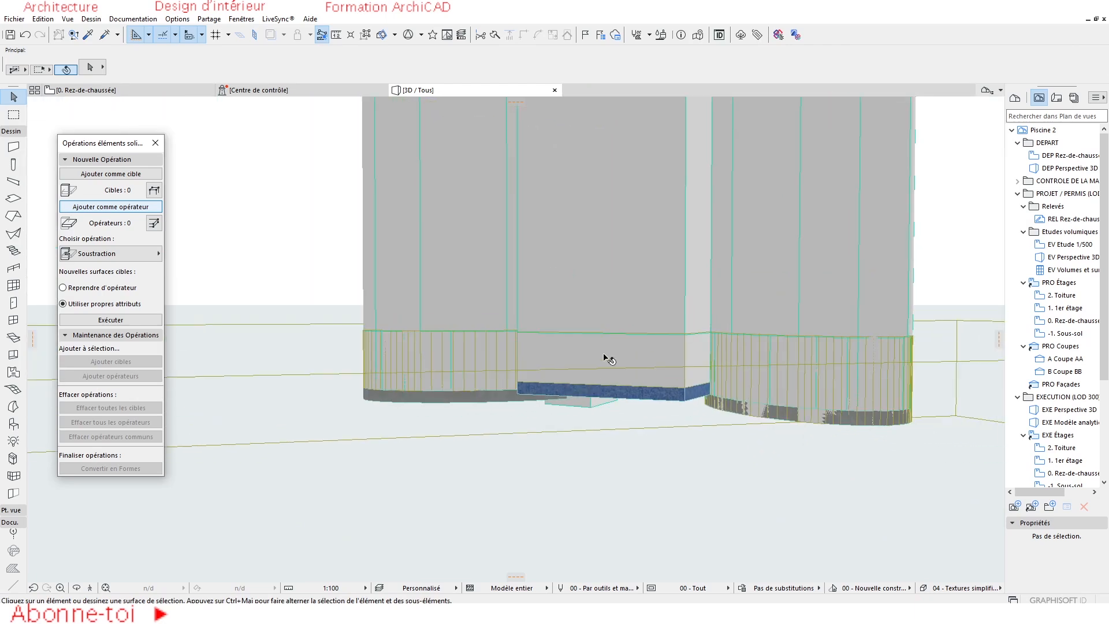
middle_click_drag(631, 363, 722, 385, "shift")
scroll(693, 358, "up", 3)
left_click(622, 238)
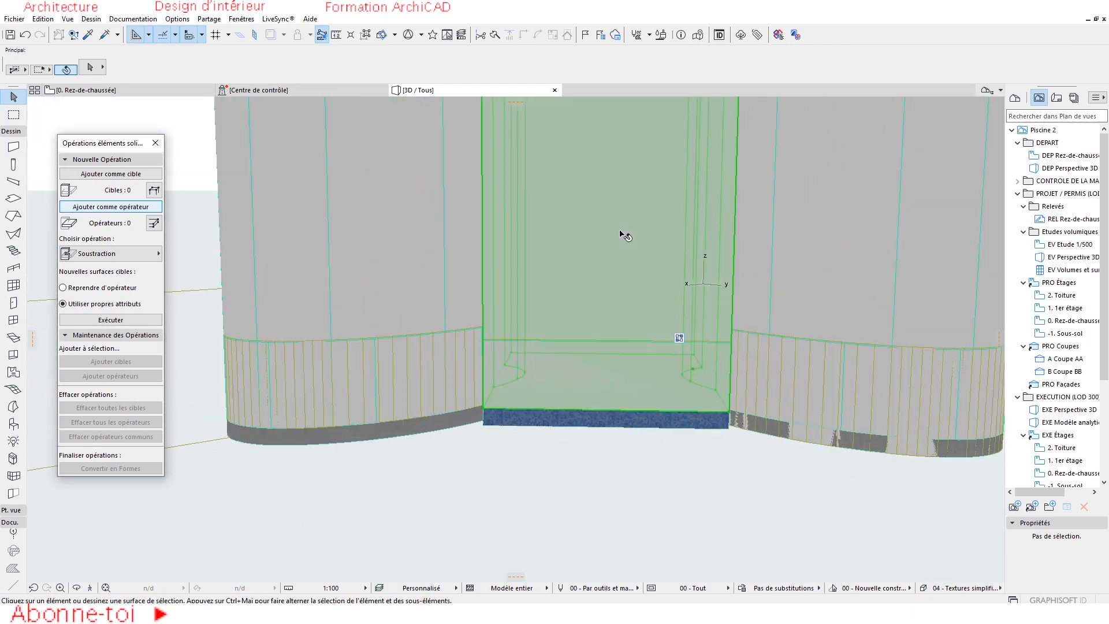
middle_click_drag(595, 409, 600, 307, "shift")
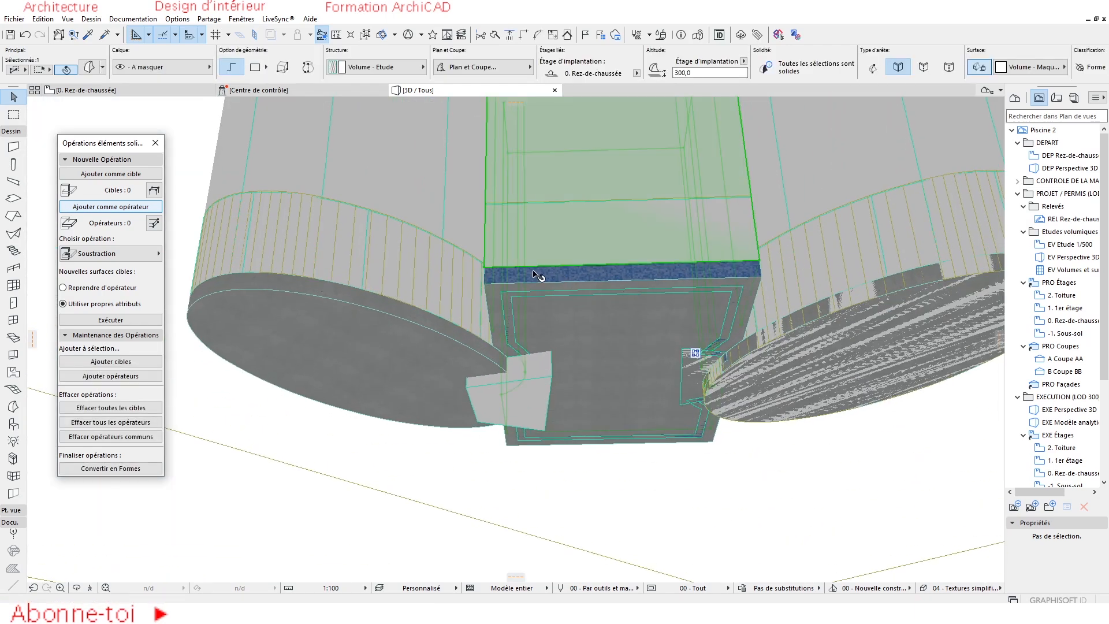
left_click(579, 365)
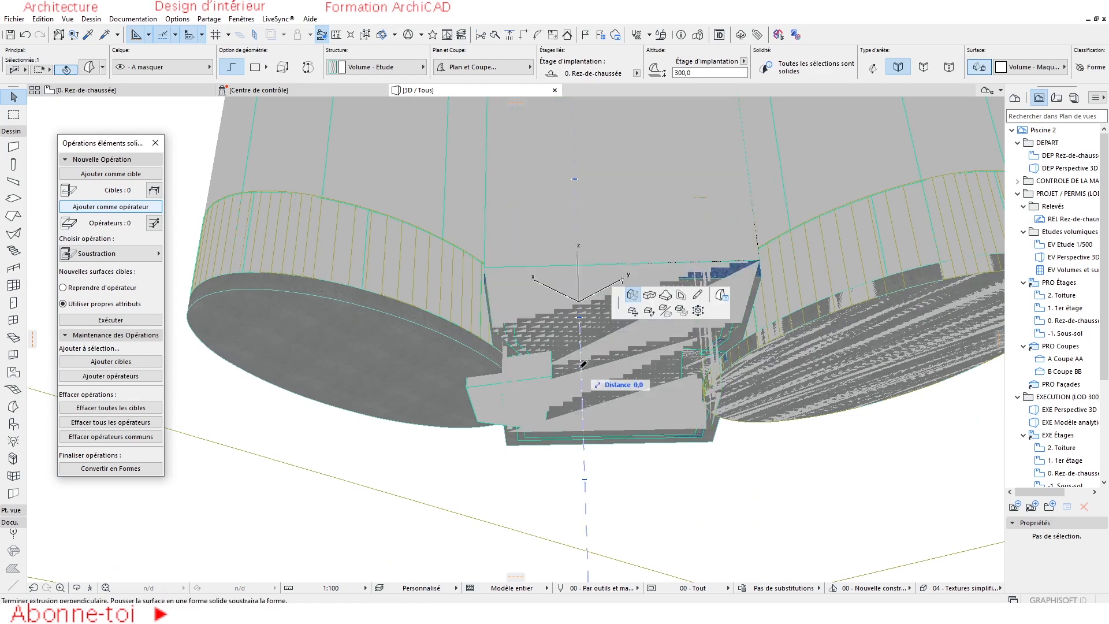
middle_click_drag(548, 230, 498, 376, "shift")
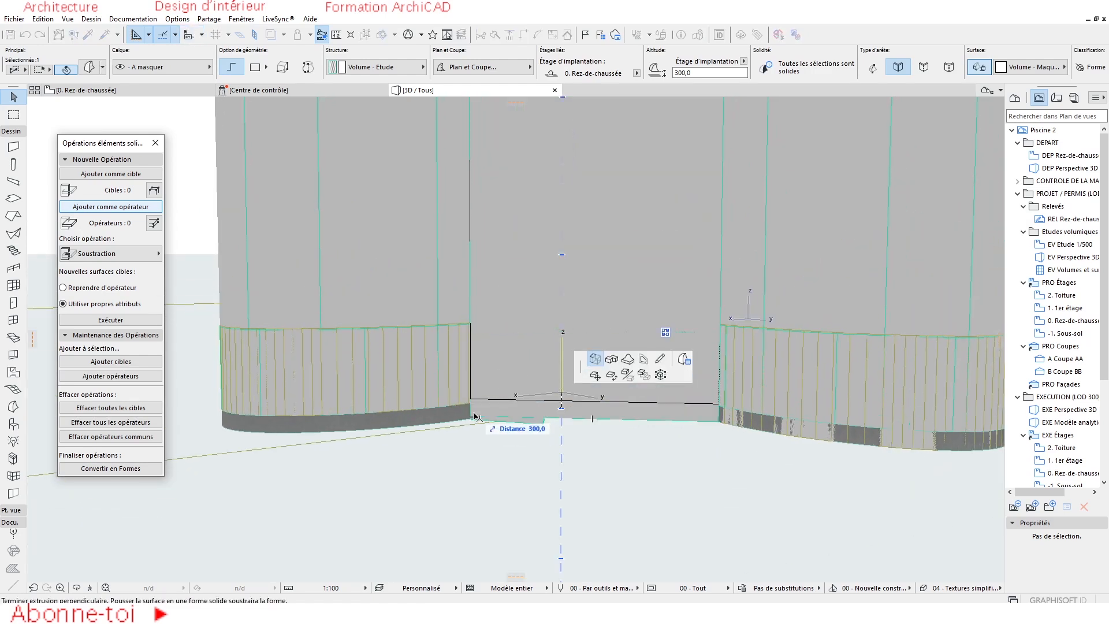
middle_click_drag(476, 406, 537, 388, "shift")
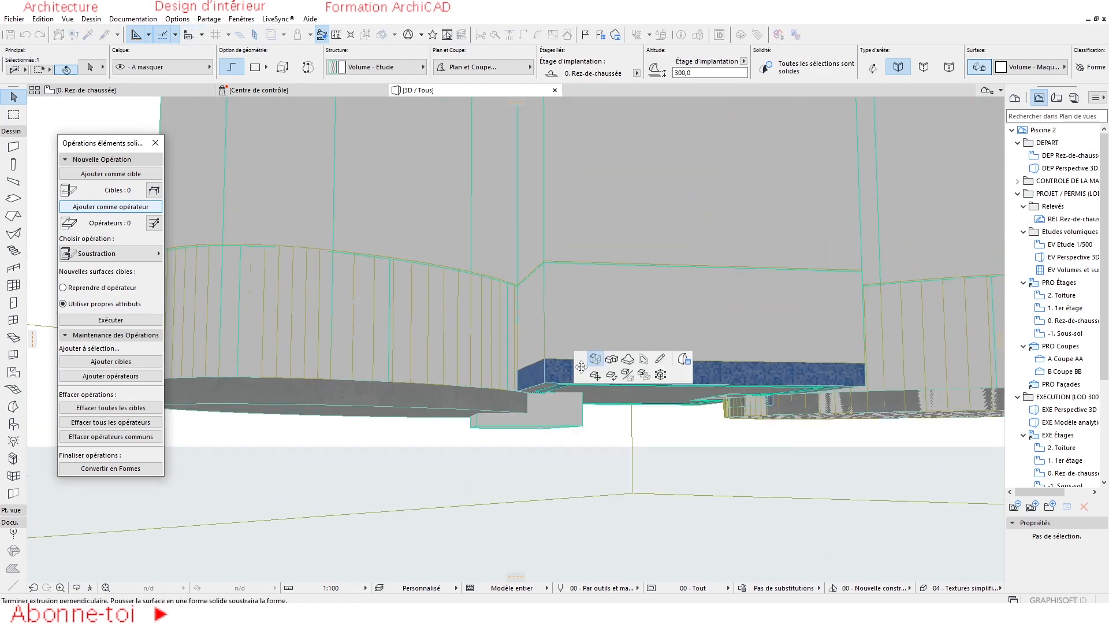
left_click(544, 384)
Extend the bottom face of the other oval excavation morph 300 mm downward, to the underside of its basin floor
middle_click_drag(544, 384, 657, 307, "shift")
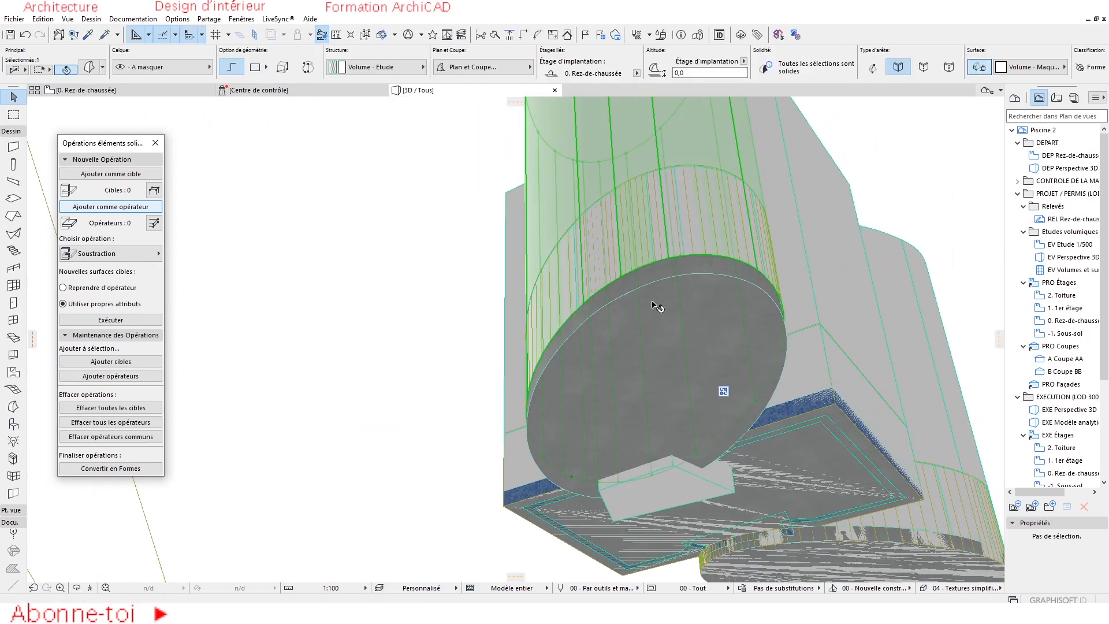
left_click(651, 388)
middle_click_drag(718, 373, 558, 507, "shift")
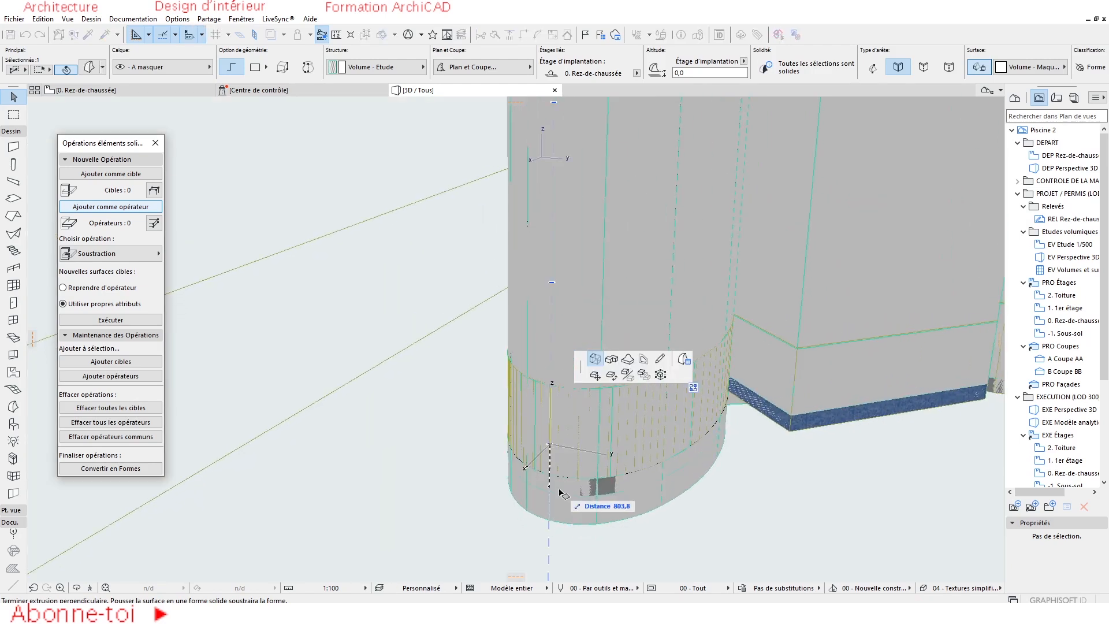
left_click(601, 499)
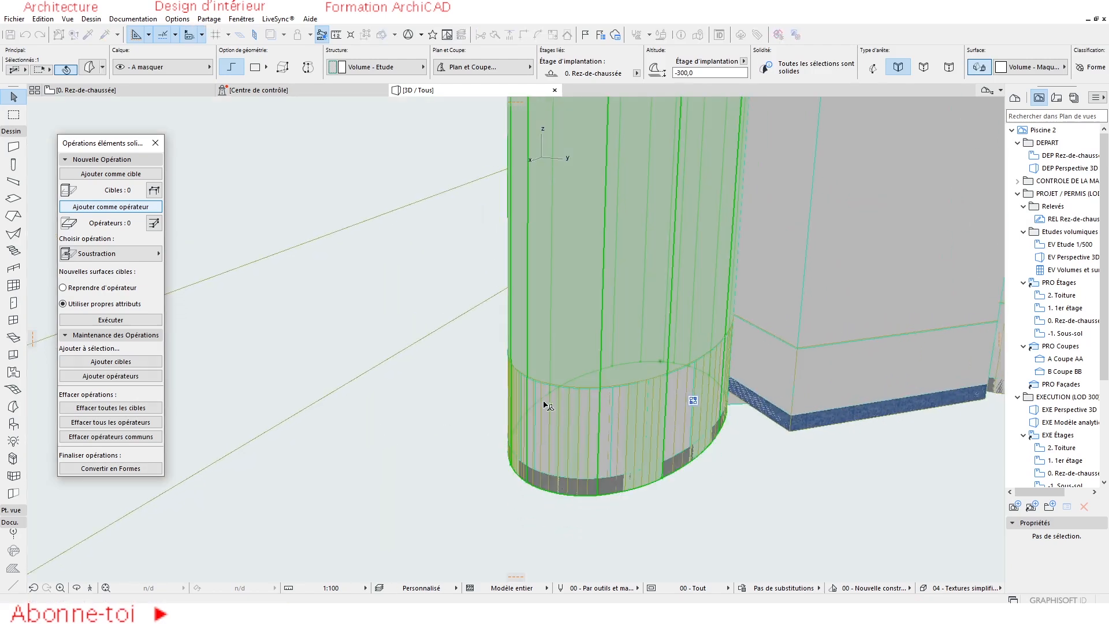
Hide the "- A masquer" layer and switch the 00_01 Sol-maillage layer back to solid display
scroll(589, 400, "down", 10)
middle_click_drag(590, 400, 641, 369, "shift")
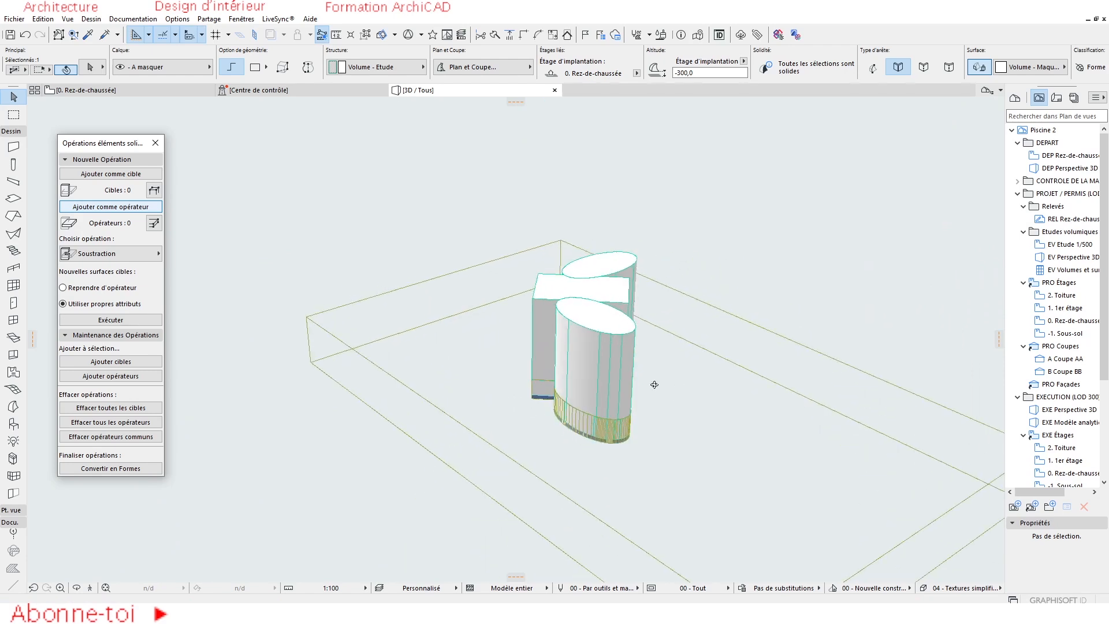
key("ctrl+l")
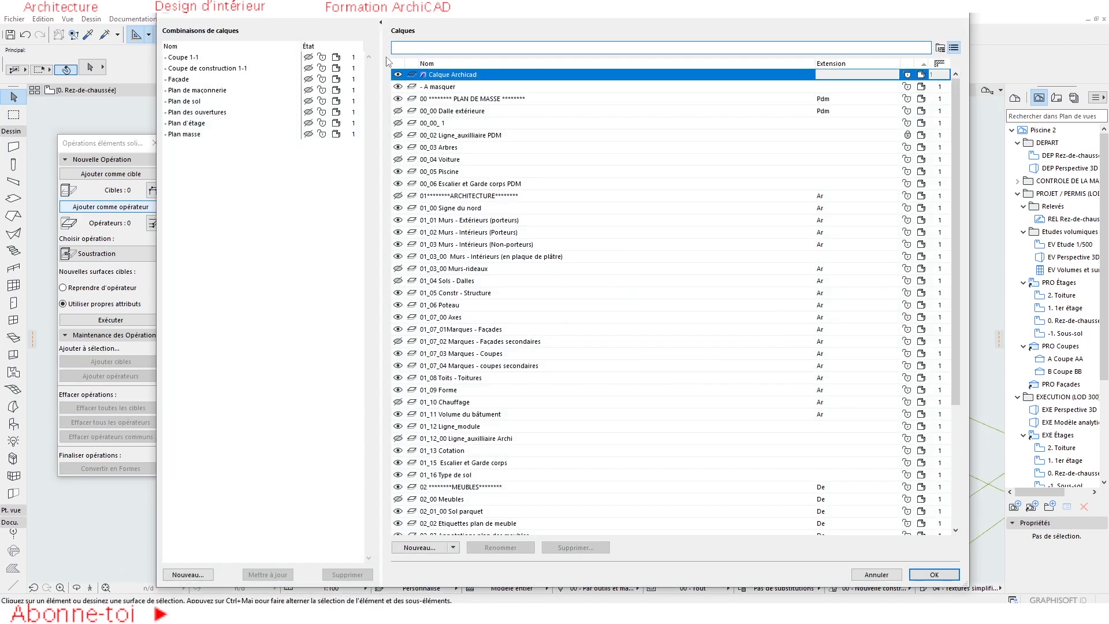
left_click(397, 87)
scroll(956, 118, "down", 5)
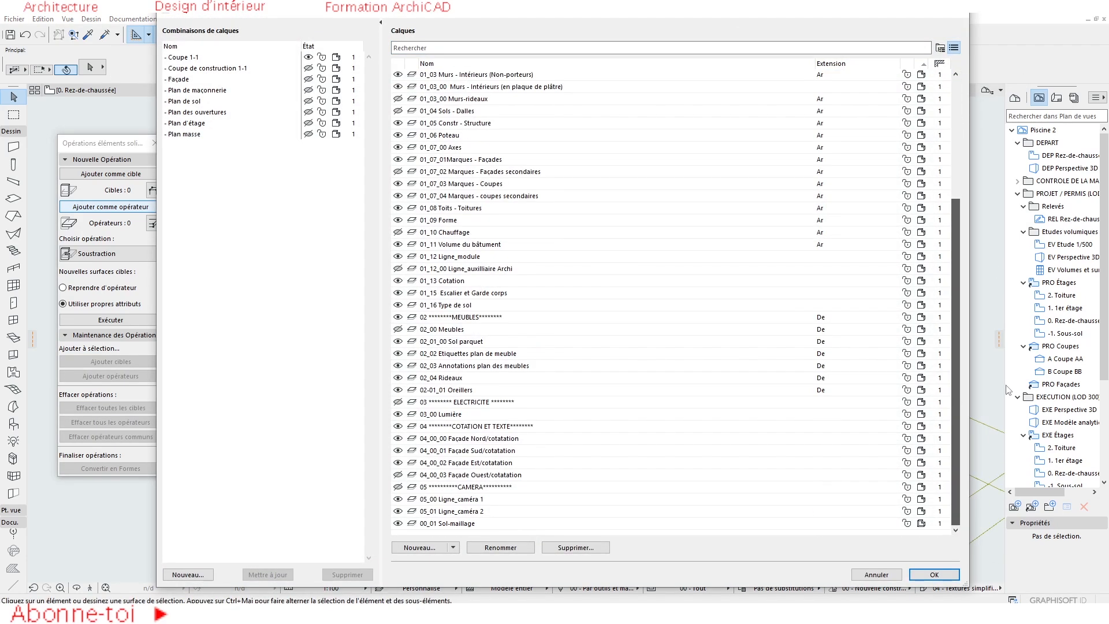
left_click(924, 527)
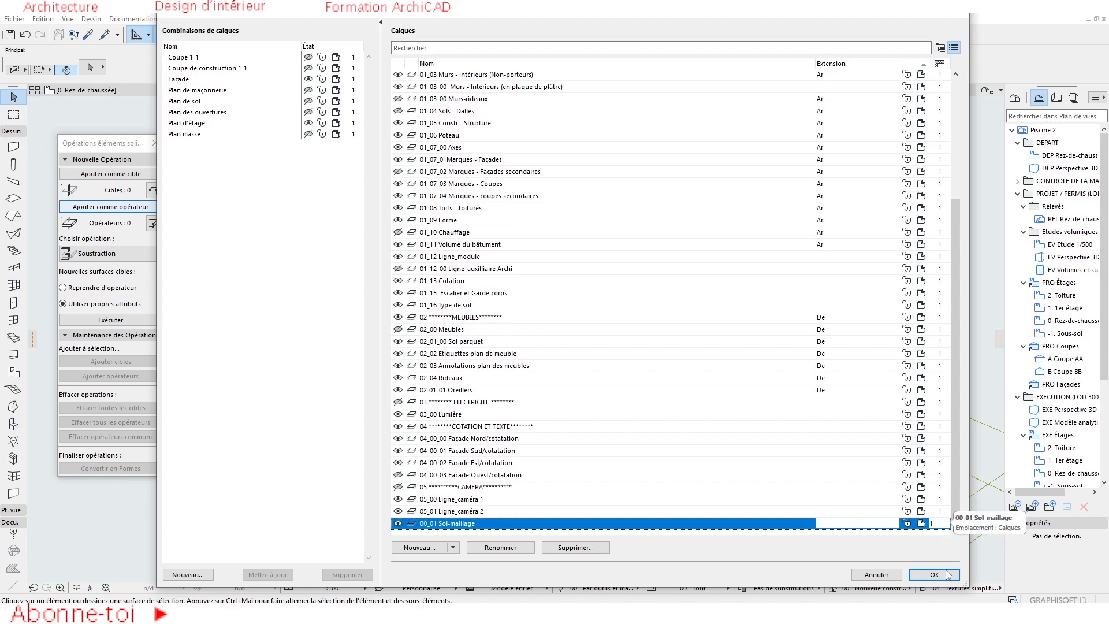
left_click(947, 579)
Examine the pool floors and the openings between the basins from close up and from above in the excavated terrain
scroll(681, 384, "up", 5)
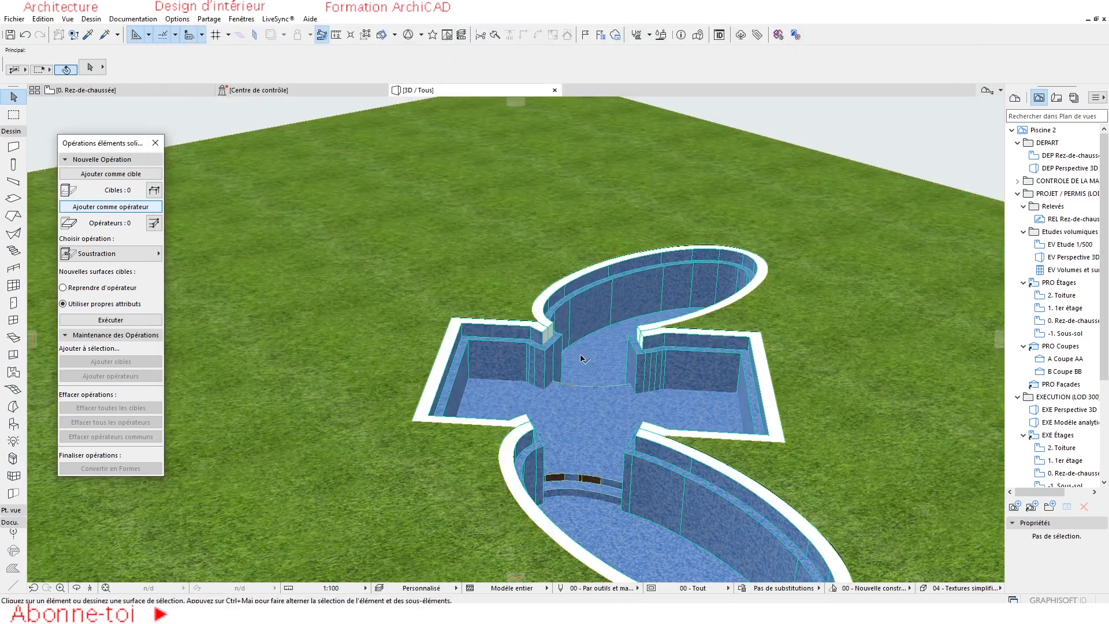
left_click_drag(442, 370, 200, 384)
scroll(422, 408, "up", 9)
scroll(607, 379, "down", 7)
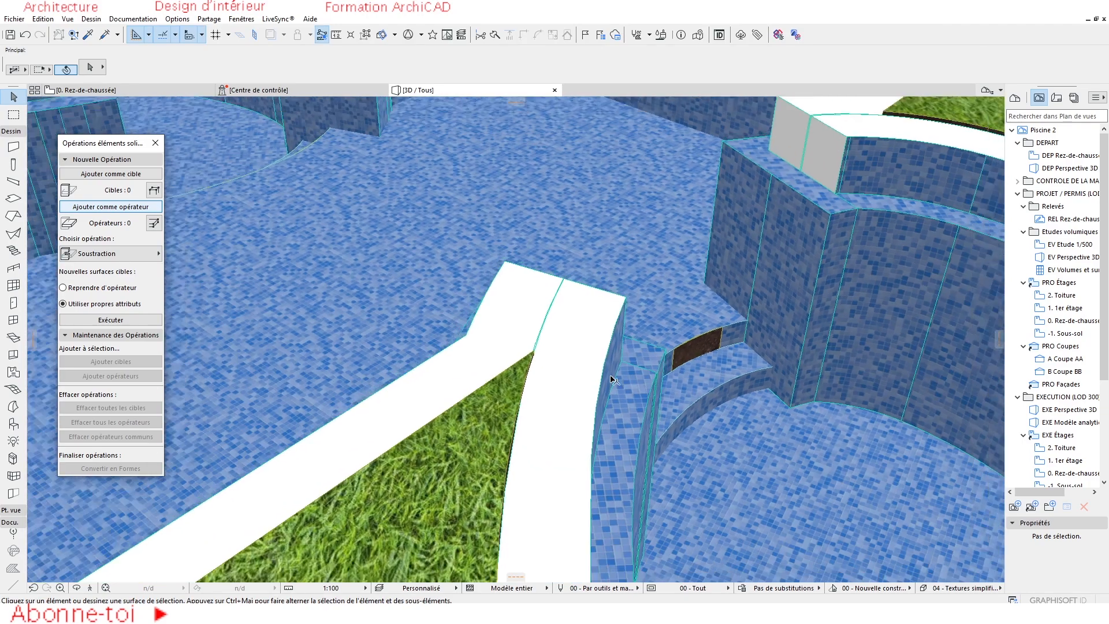
scroll(572, 368, "down", 5)
middle_click_drag(448, 358, 583, 288, "shift")
scroll(475, 282, "up", 4)
scroll(475, 283, "up", 1)
left_click(335, 264)
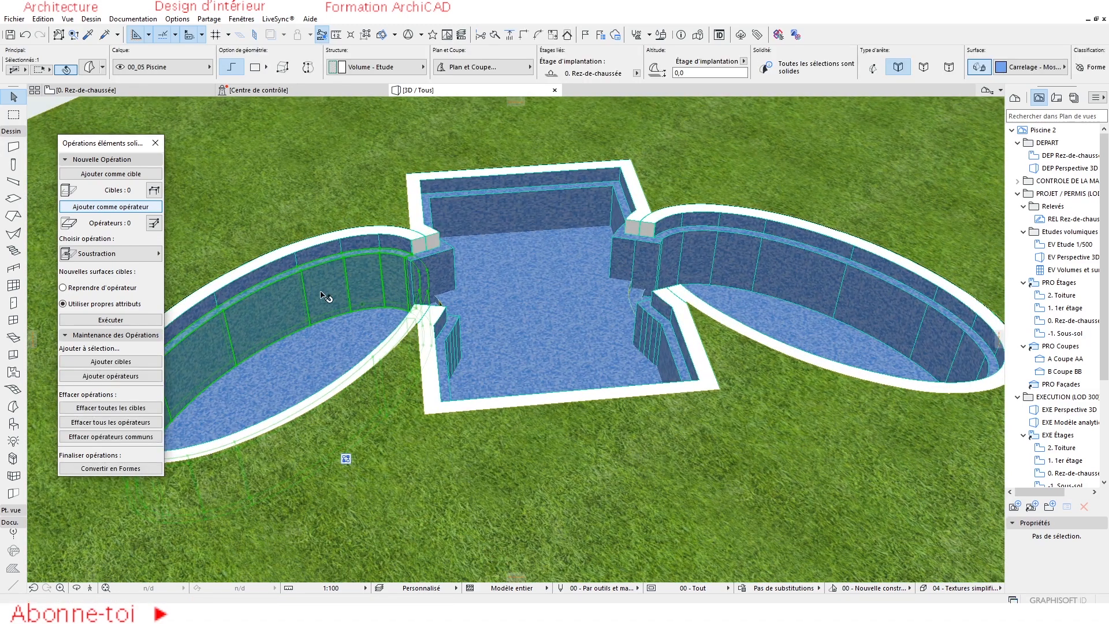
key("ctrl+a")
scroll(563, 314, "down", 10)
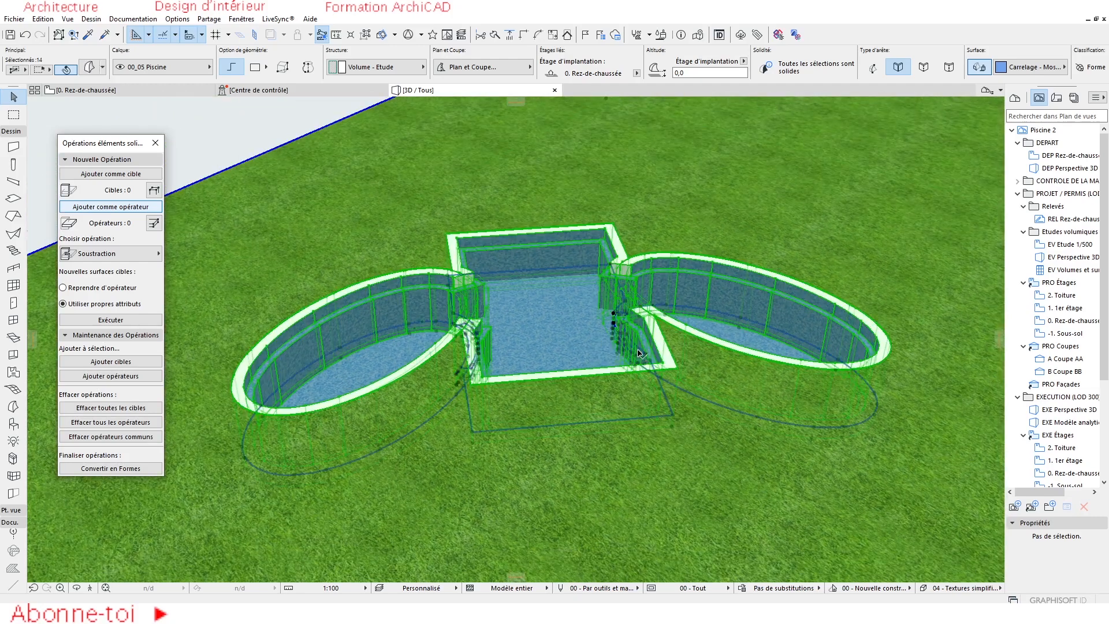
left_click(407, 411, "shift")
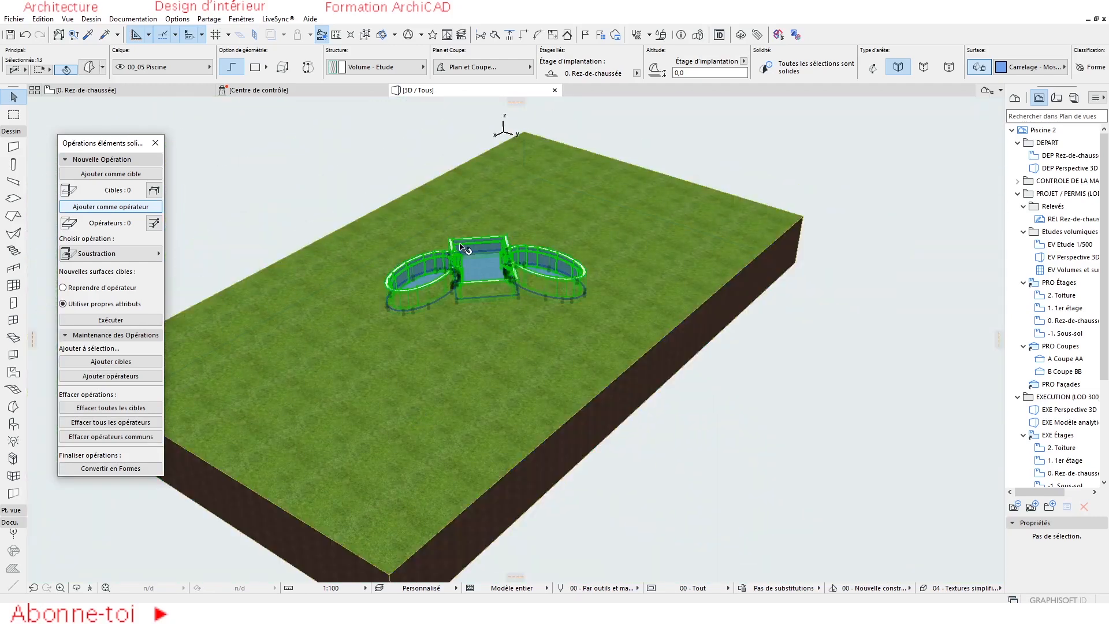
scroll(470, 264, "up", 5)
middle_click_drag(463, 249, 522, 287, "shift")
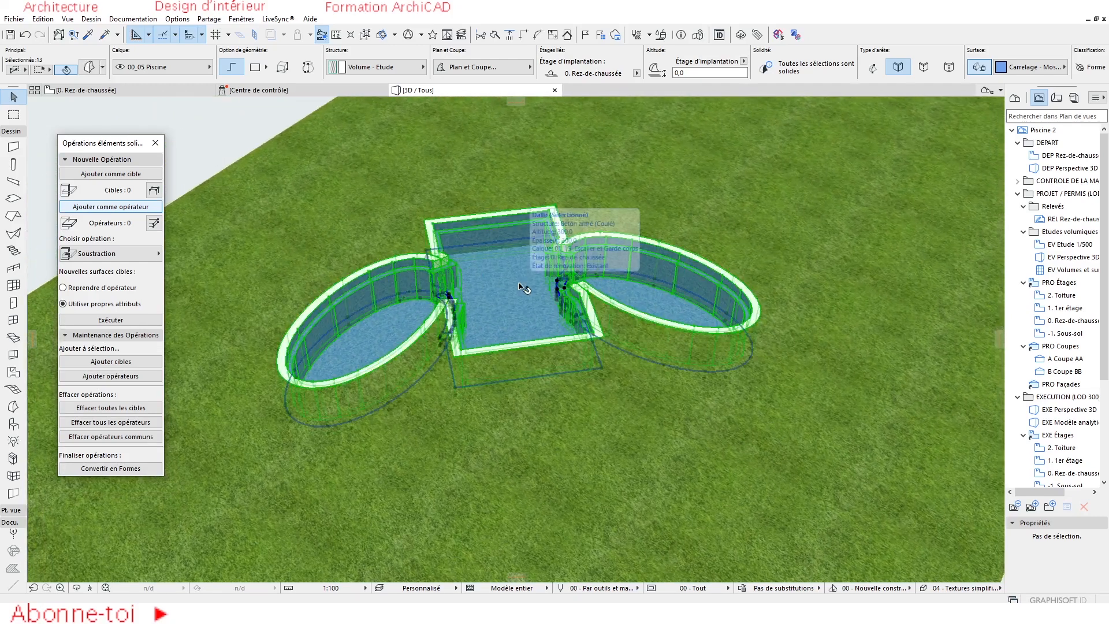
key("Escape")
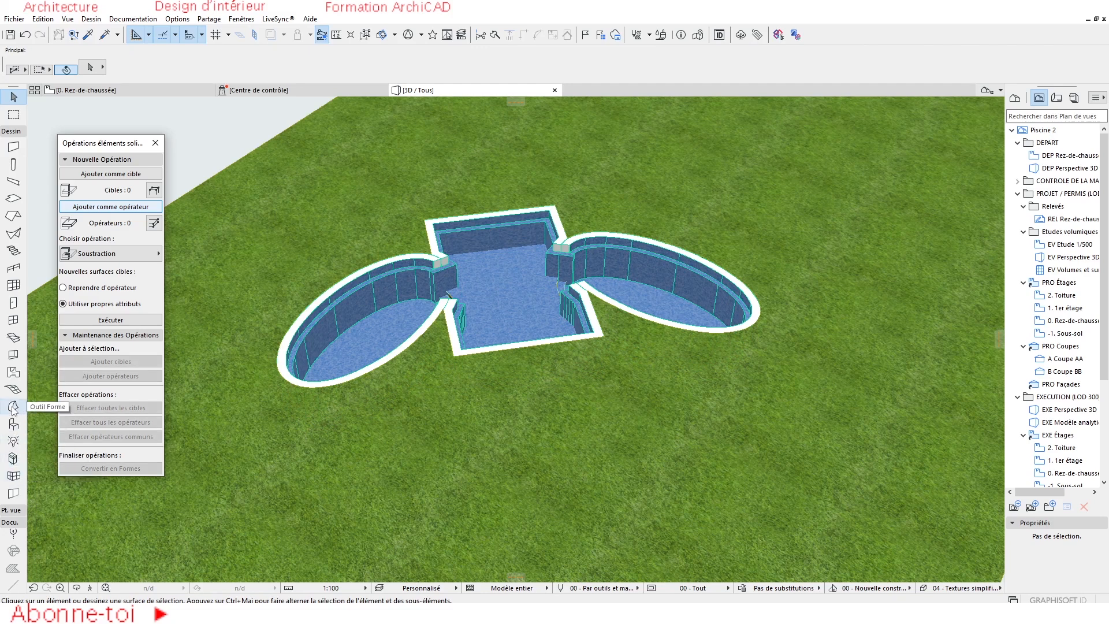
Set the edges of all seven visible pool morphs to "Masquées" and inspect the basin walls and openings
left_click(13, 407)
key("ctrl+a")
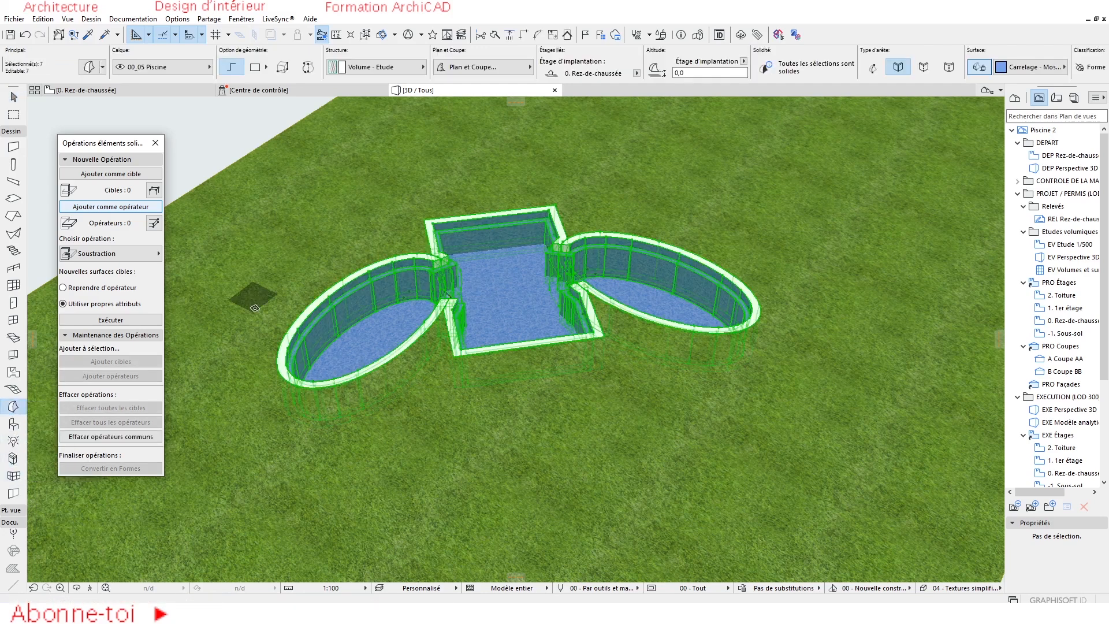
key("ctrl+t")
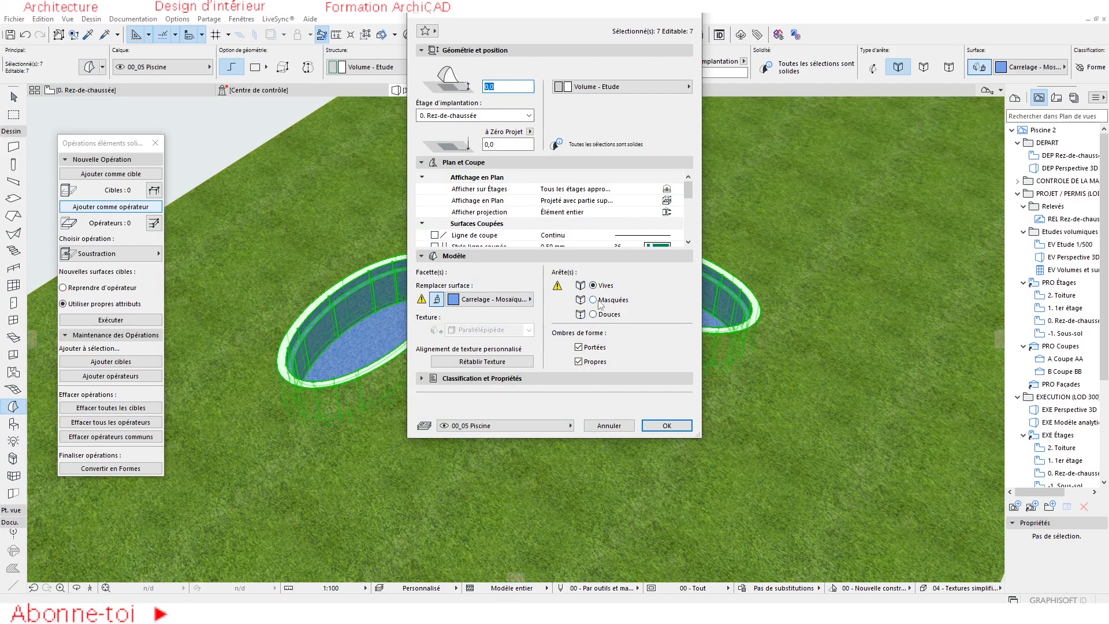
left_click(666, 425)
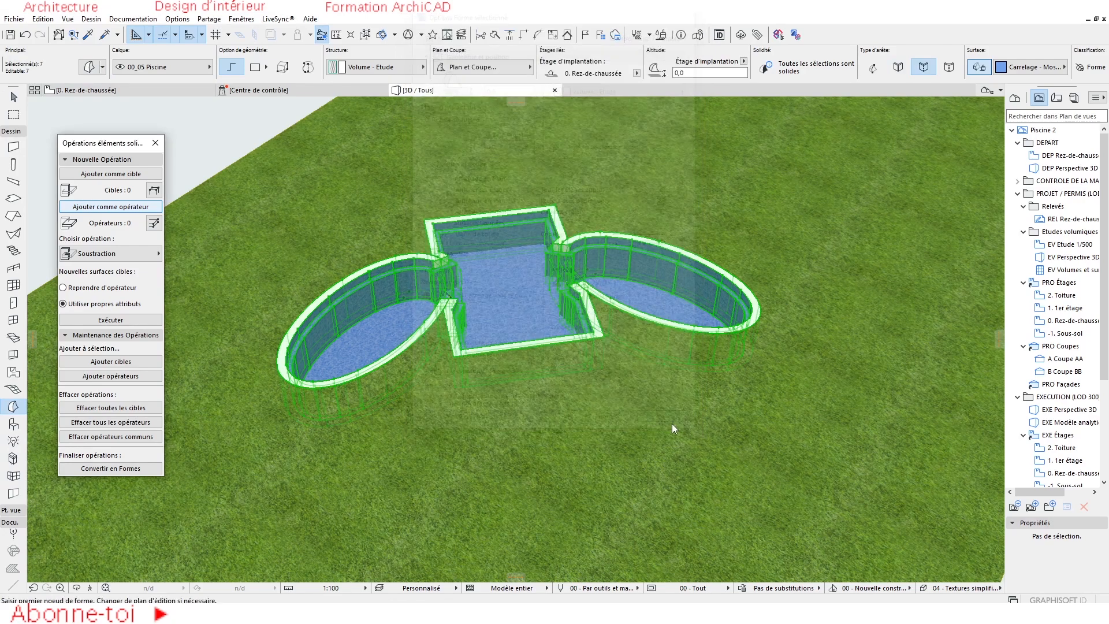
scroll(443, 339, "up", 5)
key("Escape")
middle_click_drag(437, 324, 406, 334, "shift")
scroll(406, 334, "up", 10)
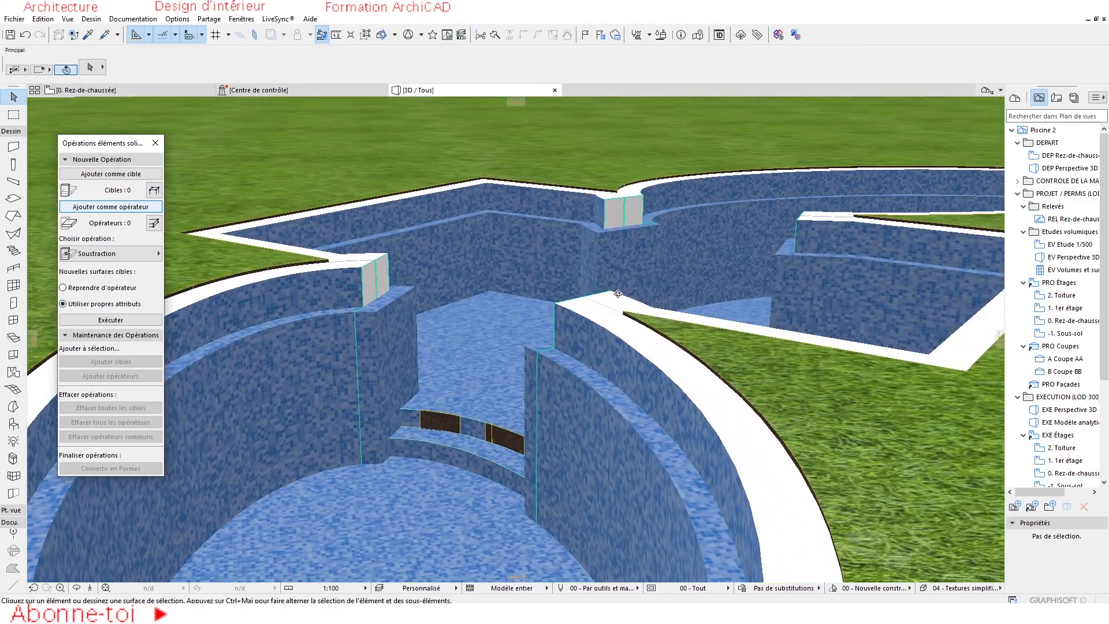
middle_click_drag(618, 293, 580, 359, "shift")
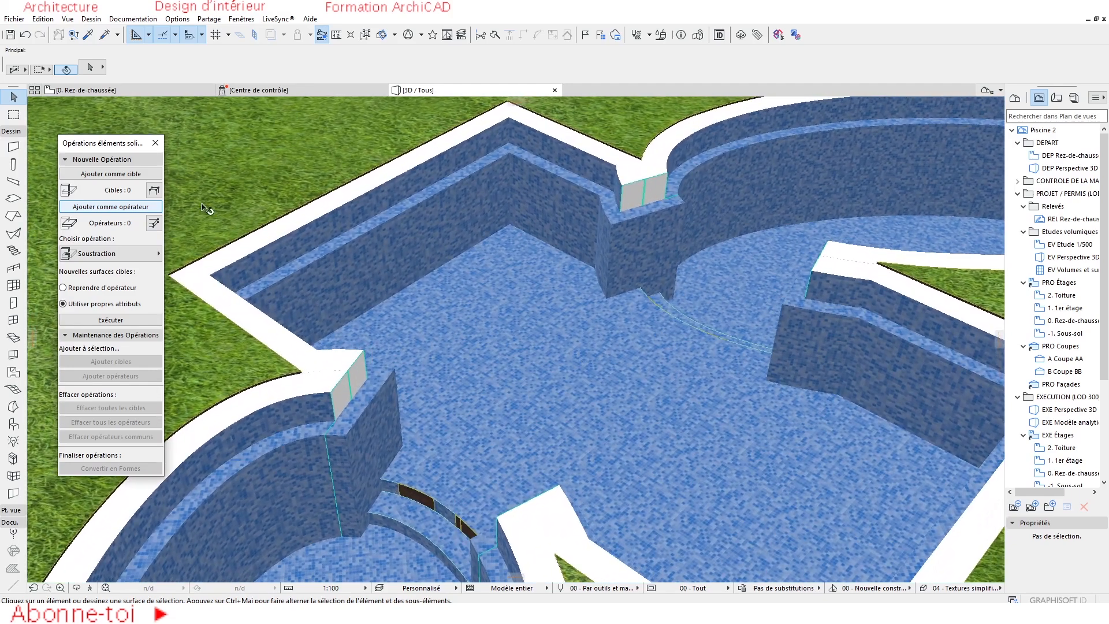
In the ground-floor plan, place a copy of the eight selected pool outline lines and splines diagonally toward the modelled pools
left_click(124, 91)
scroll(536, 398, "down", 5)
middle_click_drag(536, 397, 727, 380)
scroll(460, 210, "up", 4)
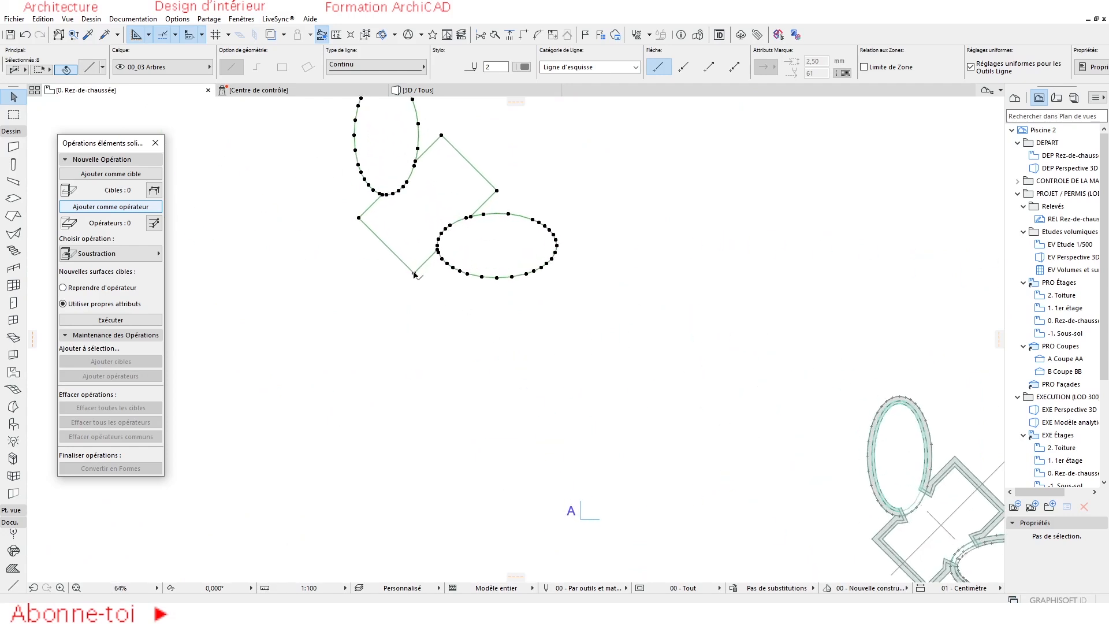
left_click(413, 273)
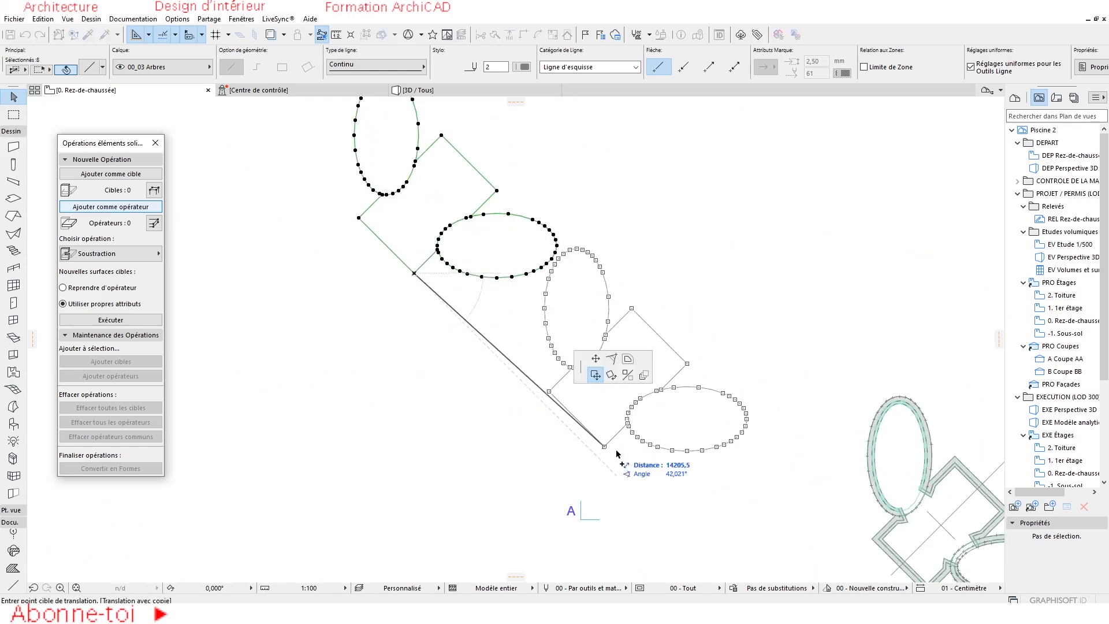
left_click(633, 450, "ctrl")
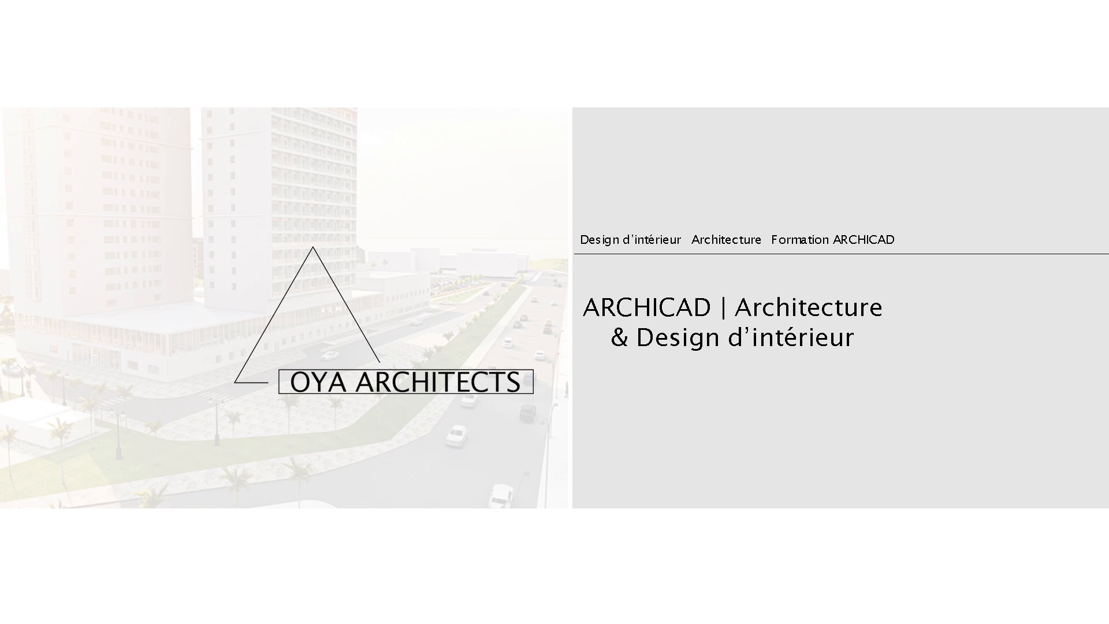